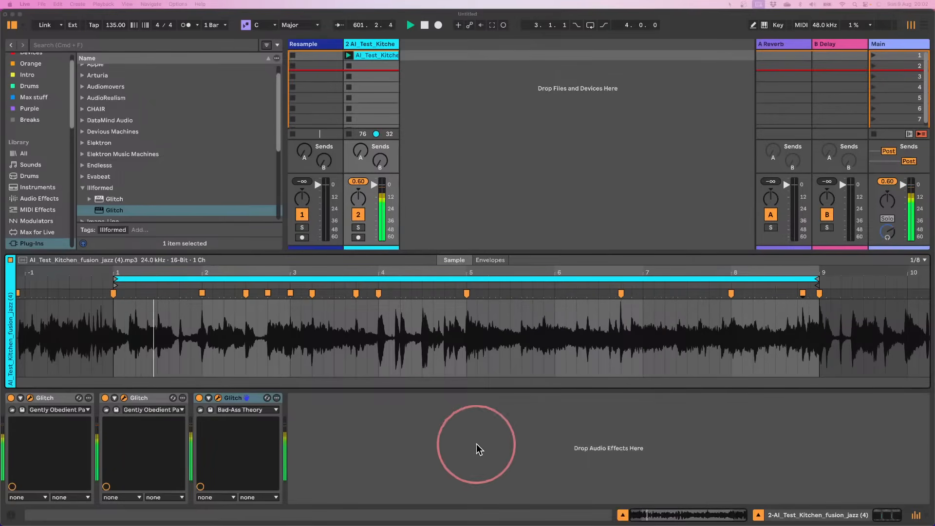
- Move the first Glitch plug-in window down over the clip's waveform, and toggle the visibility of the plug-in windows
left_click(467, 460)
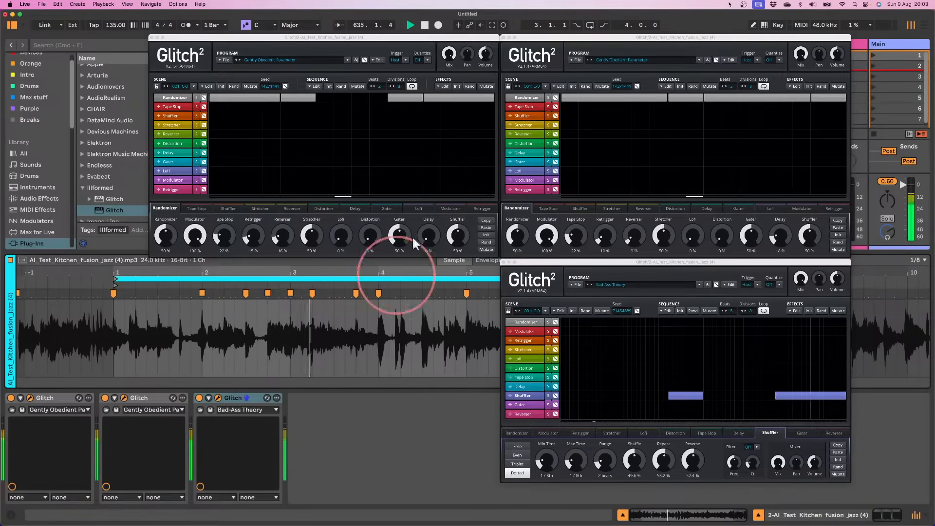
left_click_drag(399, 37, 371, 280)
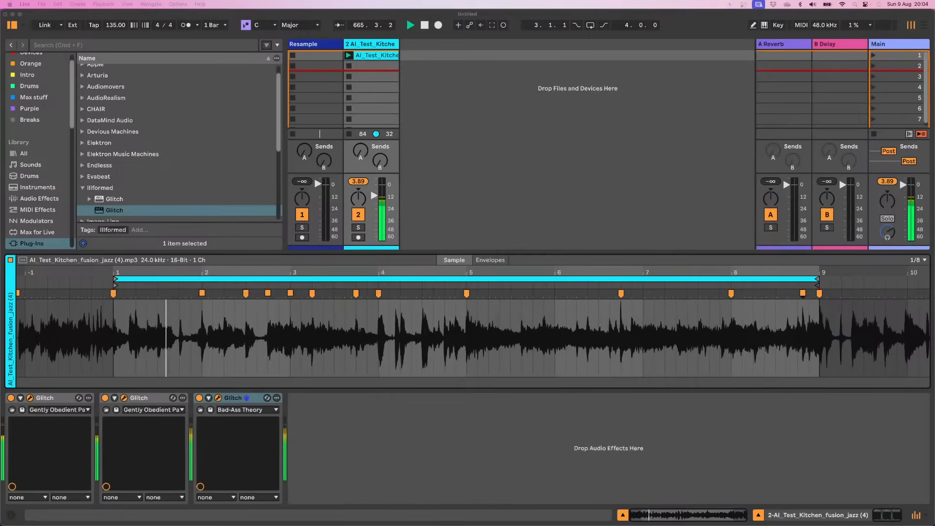
key("super+alt+p")
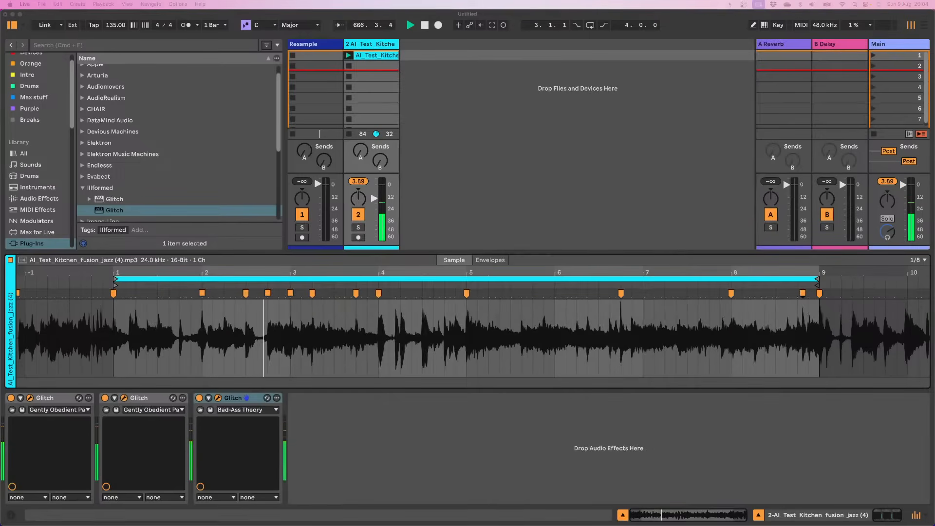
- Switch to Chrome, bring the morekicksthanfriends.com window into view, and examine the event poster and the site's web address
left_click_drag(0, 159, 361, 67)
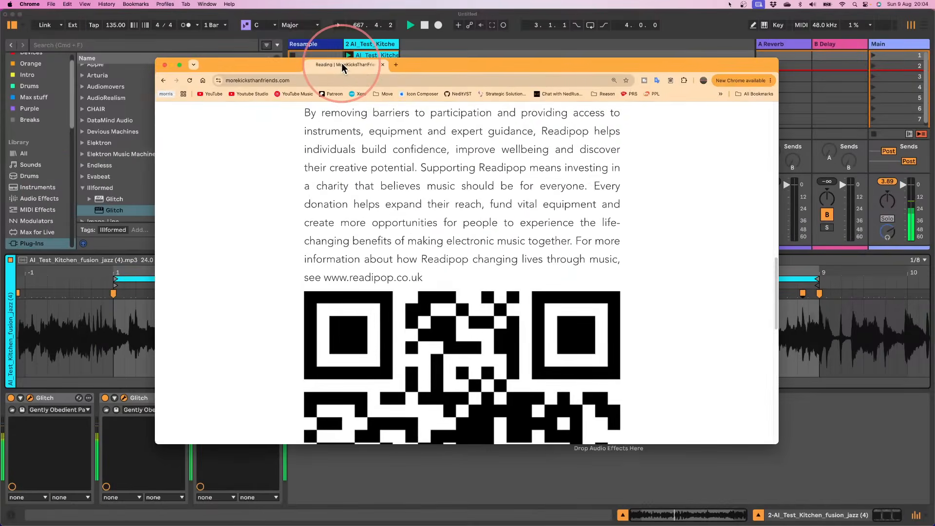
scroll(419, 207, "up", 10)
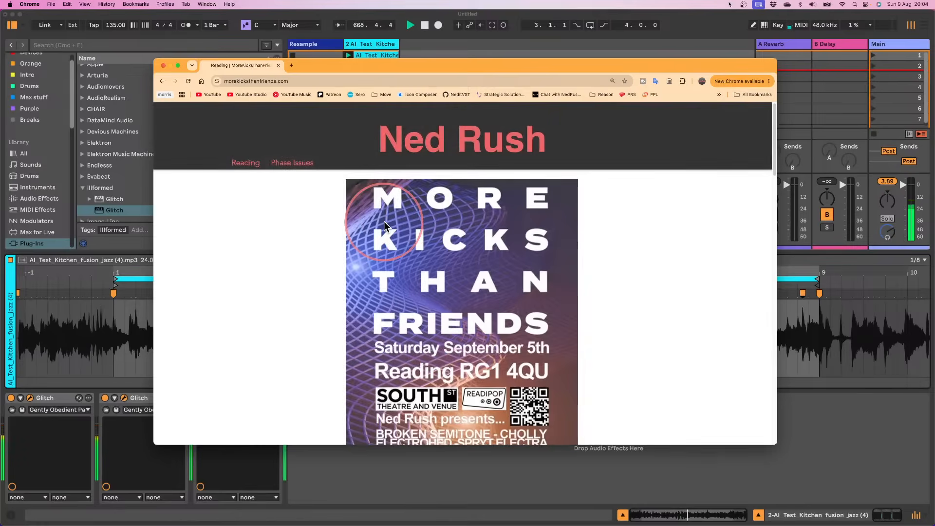
scroll(323, 244, "down", 5)
scroll(323, 250, "up", 2)
scroll(323, 249, "up", 1)
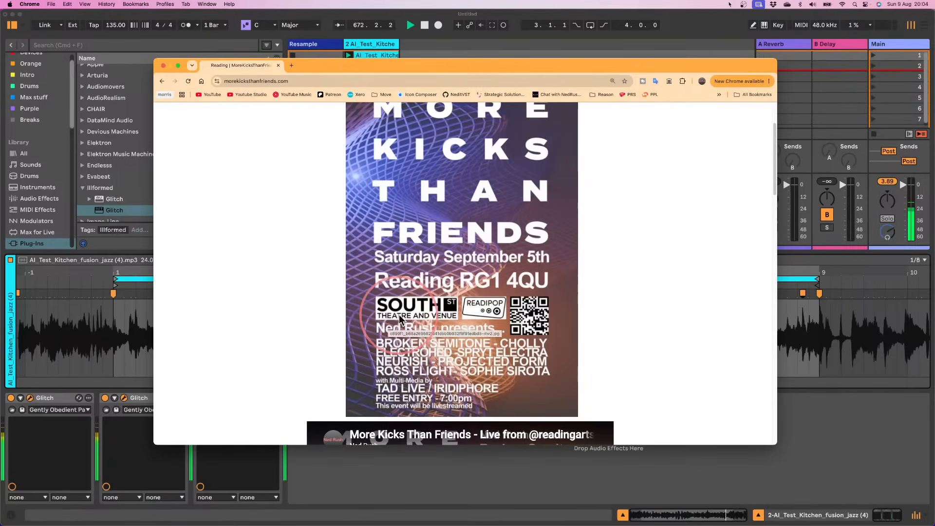
scroll(432, 311, "down", 1)
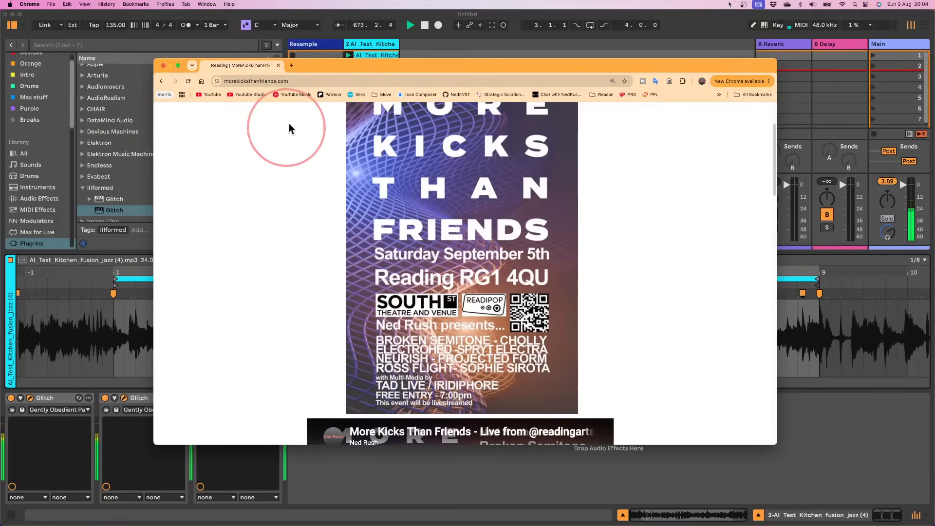
left_click(311, 81)
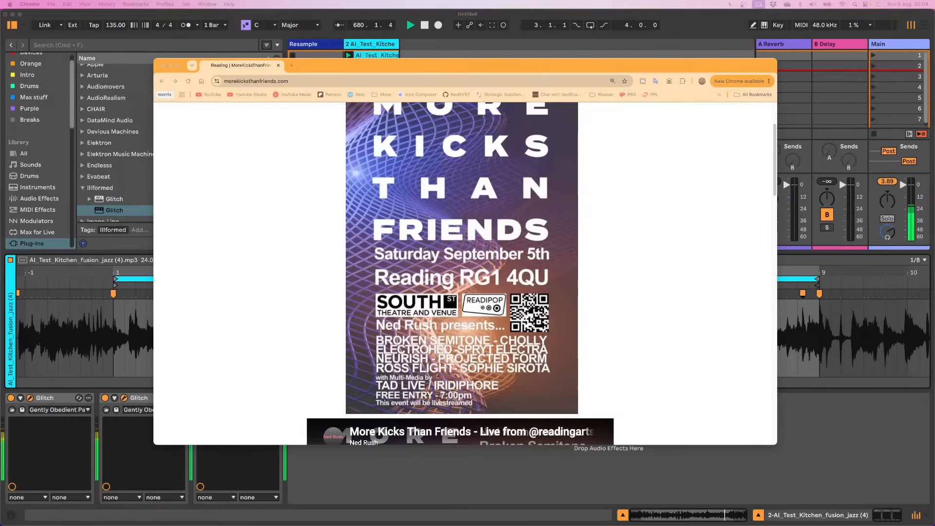
- Review the event poster and the embedded livestream video, and read the description of the Readipop charity
scroll(373, 290, "up", 2)
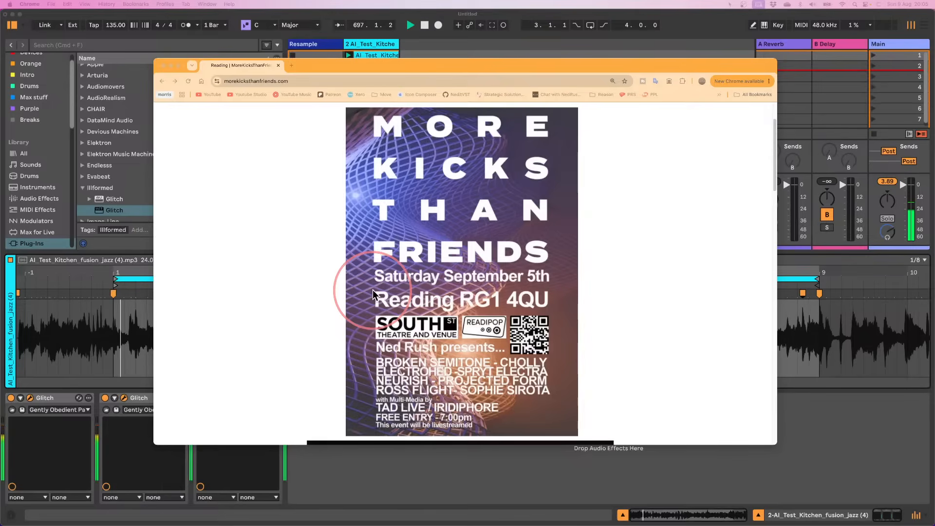
scroll(372, 287, "down", 5)
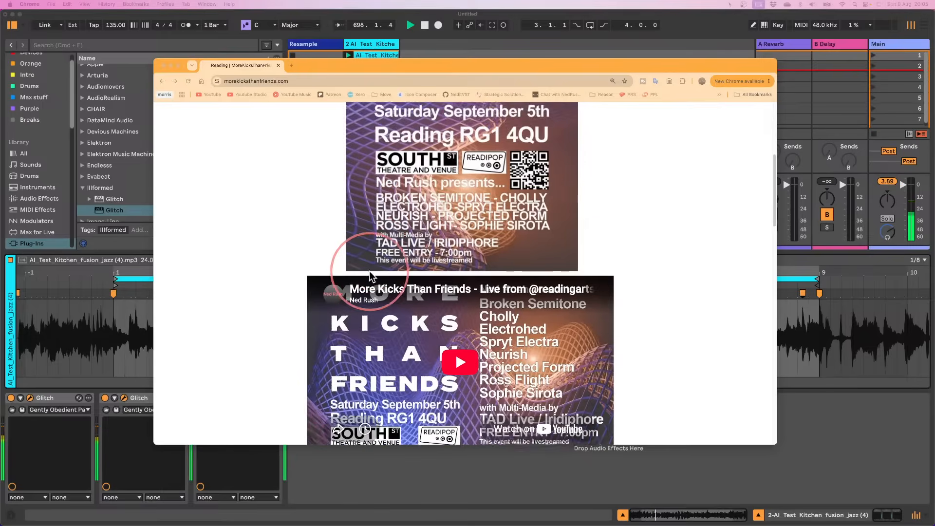
scroll(369, 271, "down", 2)
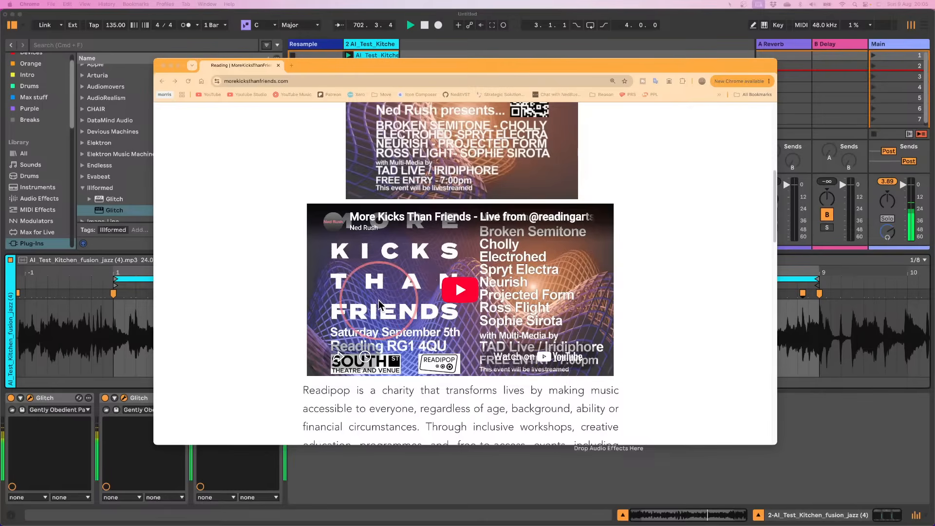
scroll(376, 294, "up", 5)
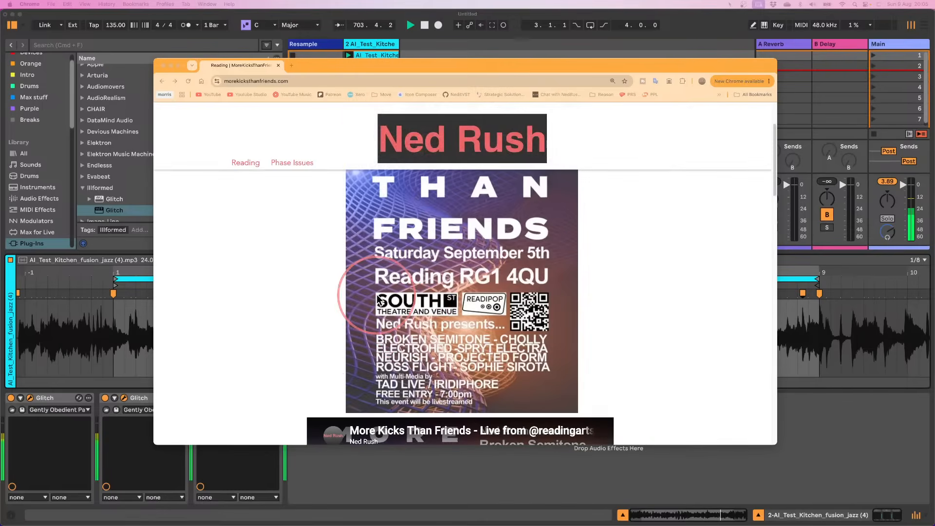
scroll(408, 305, "down", 4)
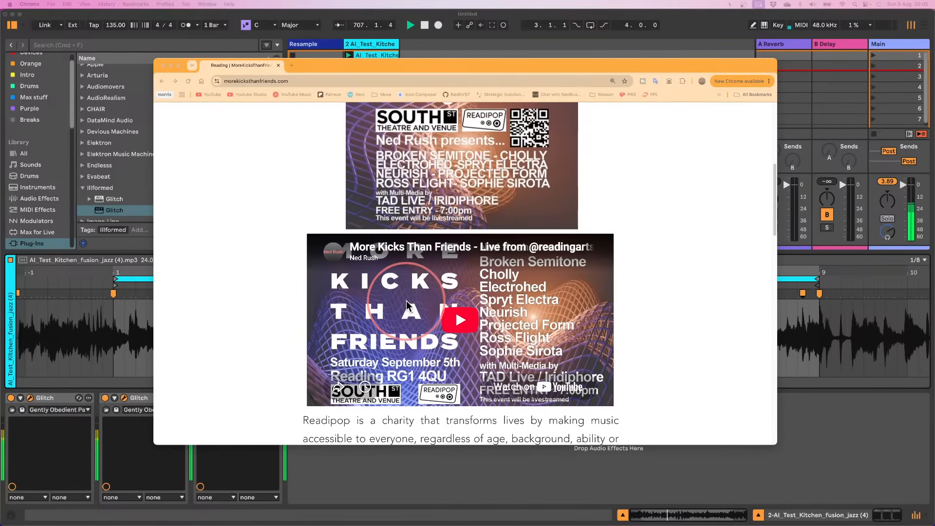
scroll(406, 306, "down", 2)
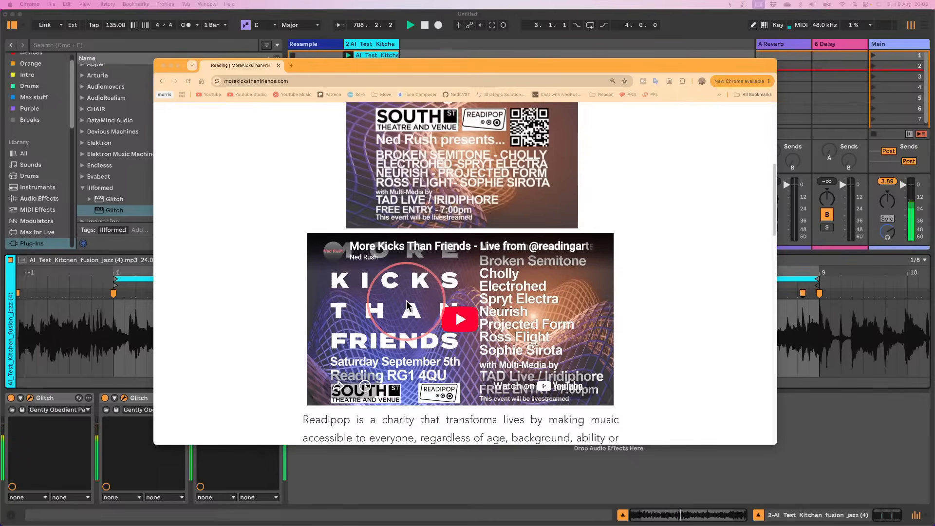
scroll(406, 306, "down", 3)
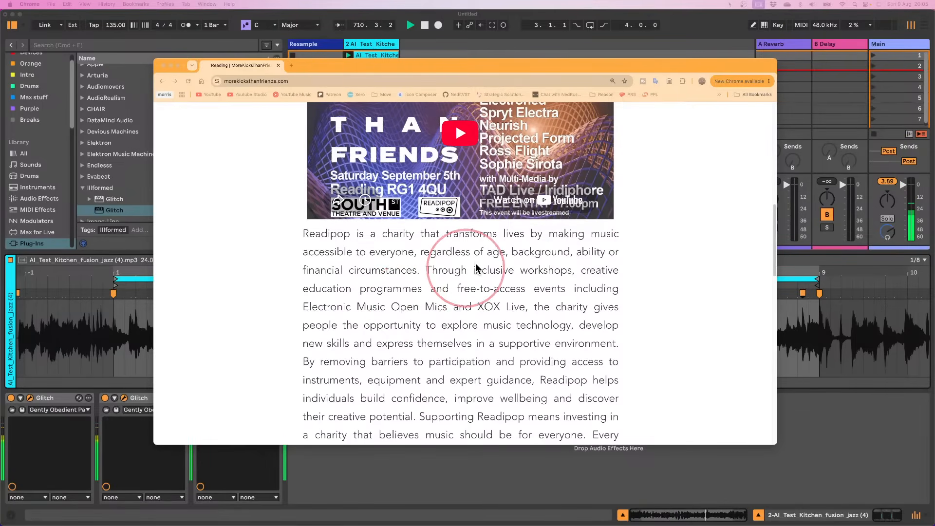
scroll(456, 265, "down", 1)
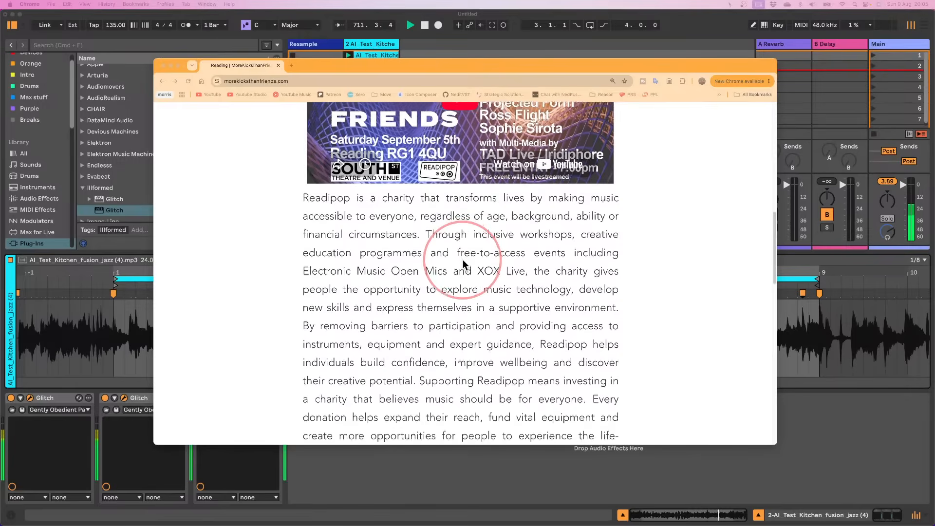
scroll(462, 264, "down", 2)
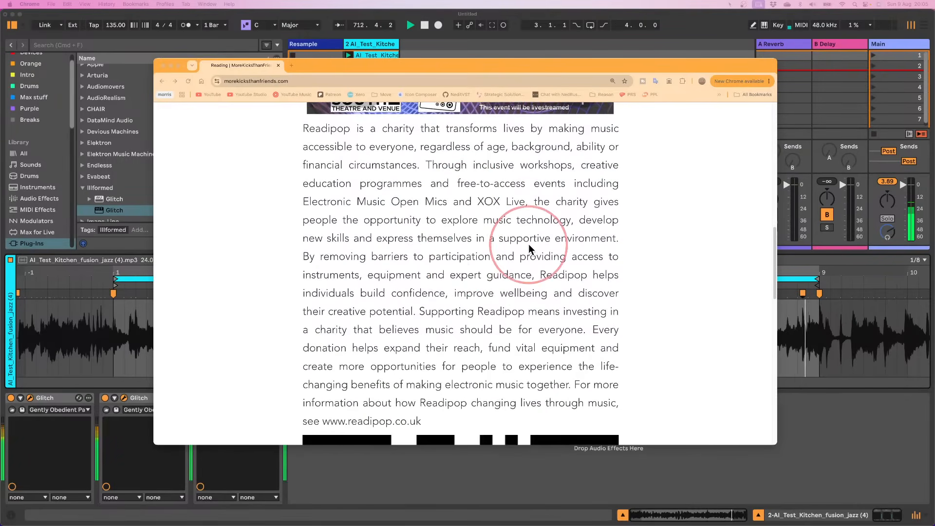
scroll(528, 244, "down", 1)
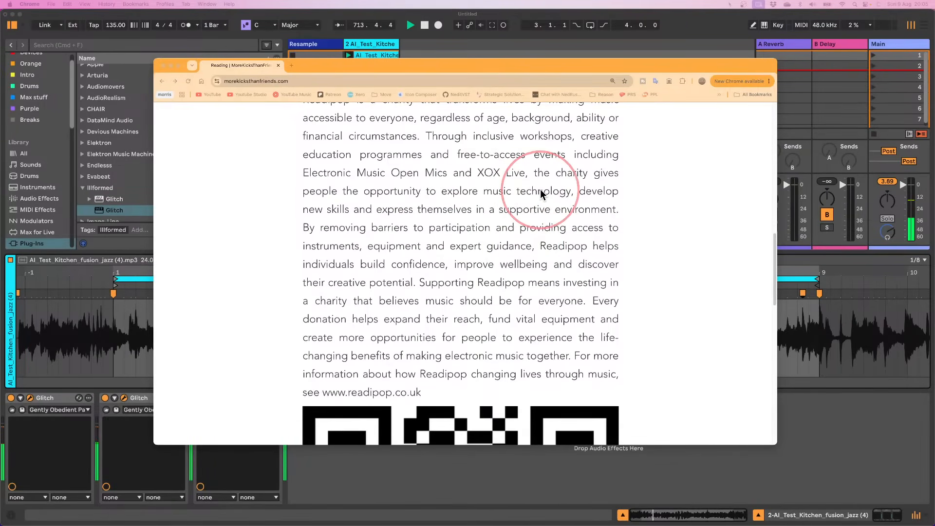
scroll(405, 238, "down", 1)
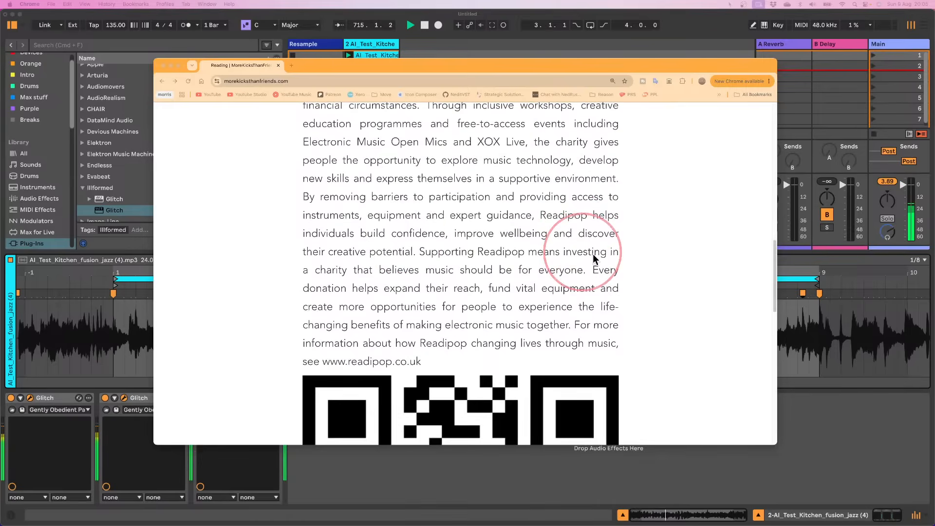
- Highlight key phrases in the Readipop description, including "improve wellbeing and discover their creative potential", "expert guidance" and "XOX"
left_click(582, 234)
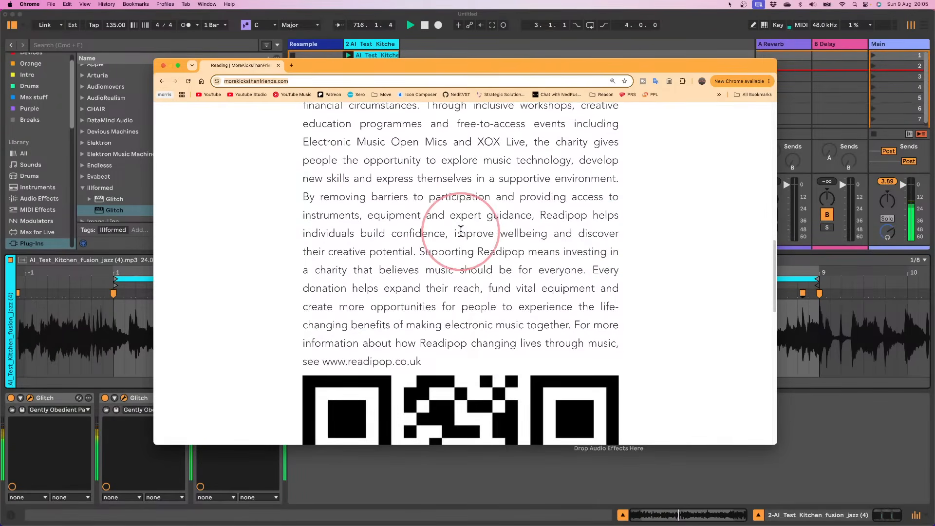
left_click_drag(454, 234, 416, 255)
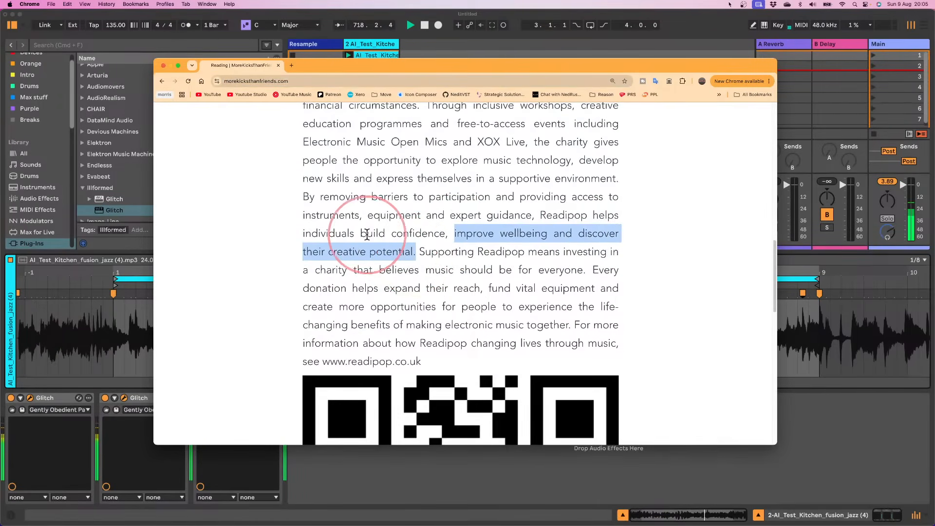
left_click_drag(361, 235, 534, 222)
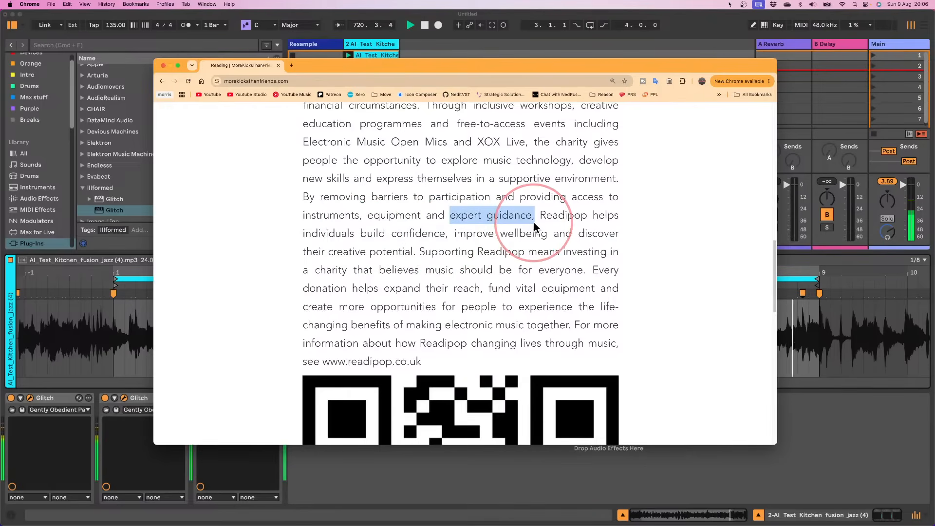
scroll(487, 229, "up", 2)
left_click_drag(477, 191, 501, 194)
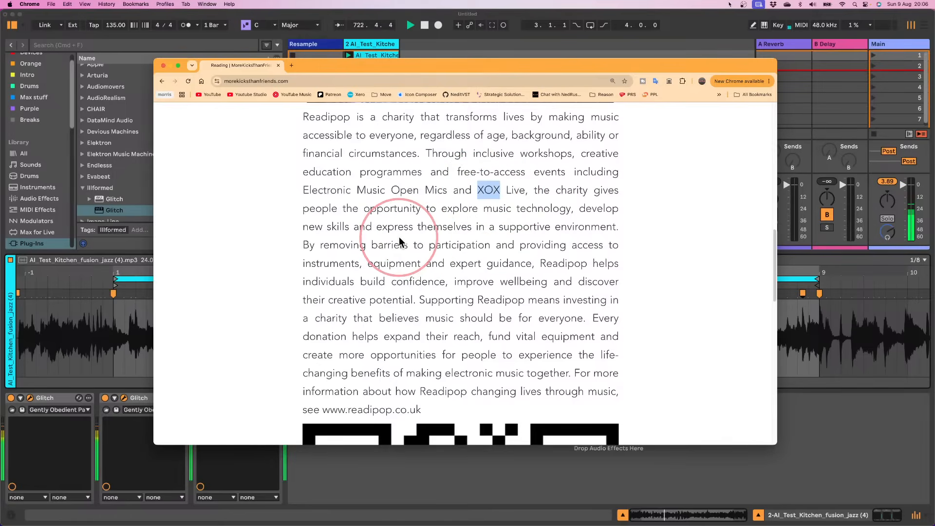
scroll(392, 251, "up", 2)
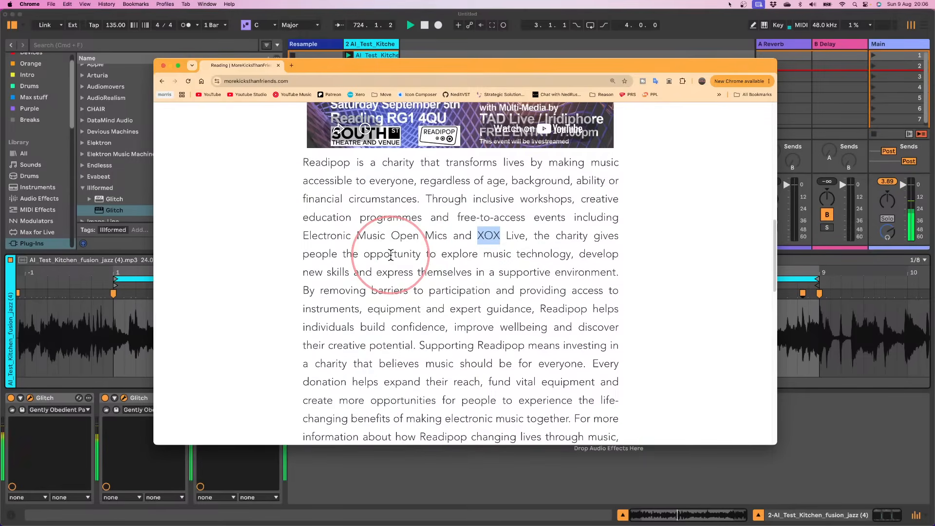
left_click_drag(474, 199, 516, 275)
left_click(413, 294)
- Examine the large QR code below the charity description and the venue map of Reading
scroll(414, 295, "down", 10)
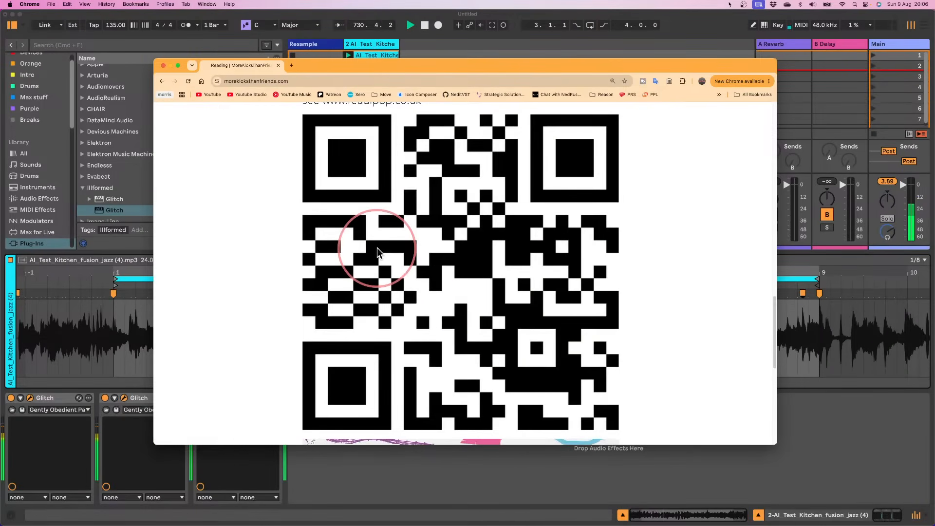
scroll(402, 272, "down", 1)
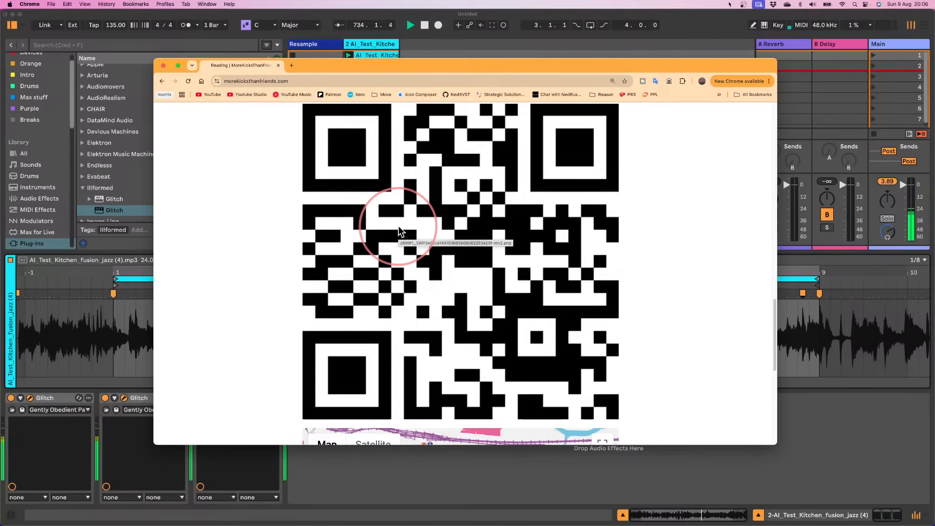
scroll(398, 229, "down", 5)
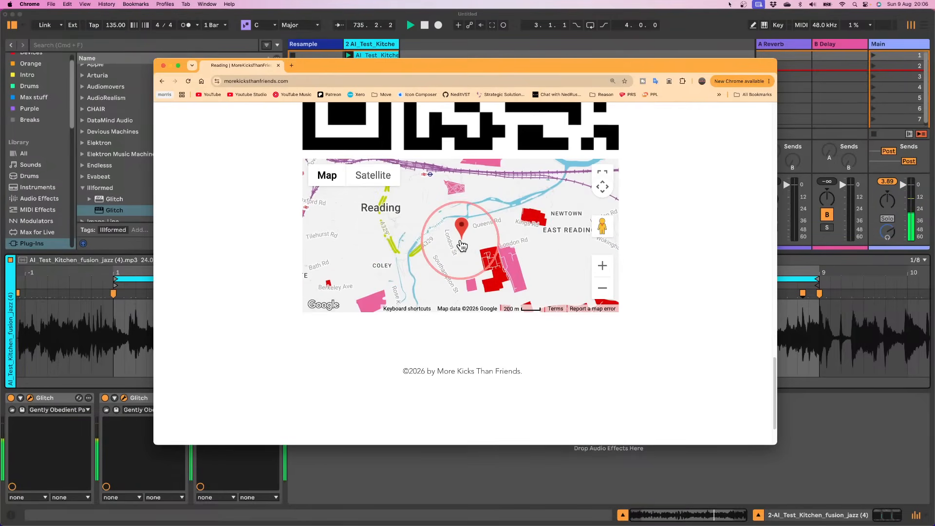
scroll(392, 331, "up", 10)
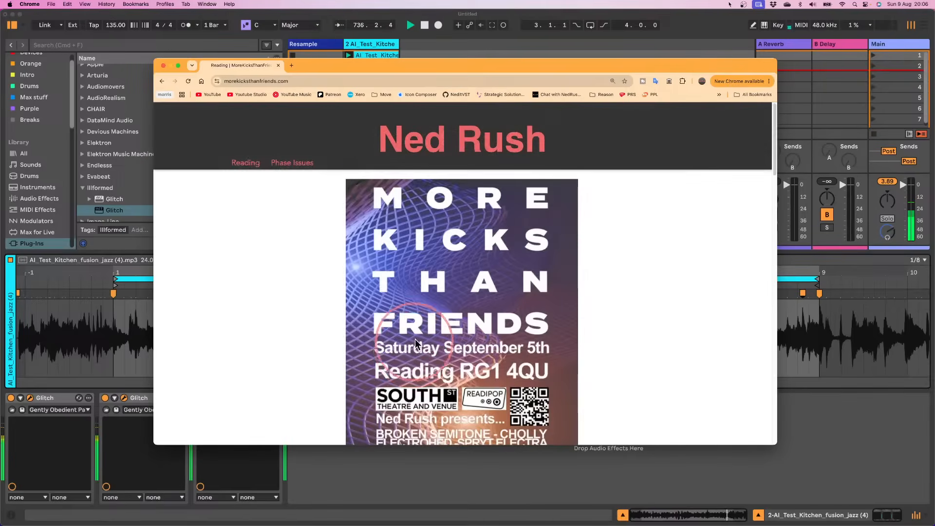
scroll(415, 339, "down", 15)
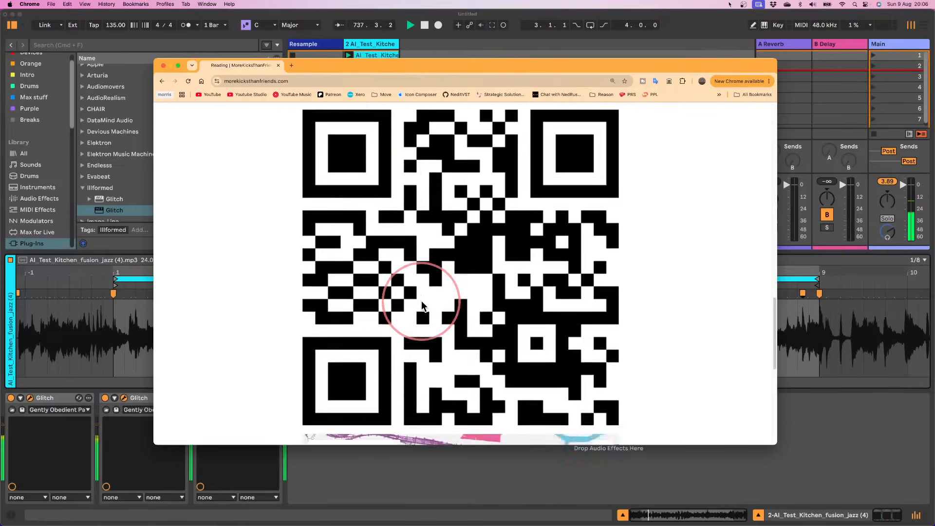
scroll(422, 305, "down", 5)
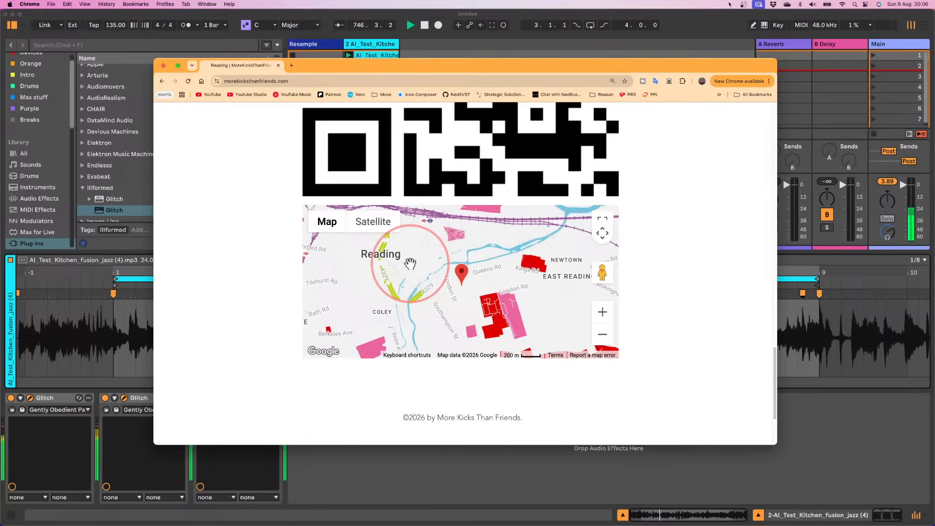
- Return to the event poster and check the line-up, entry details and embedded livestream video
scroll(411, 264, "up", 15)
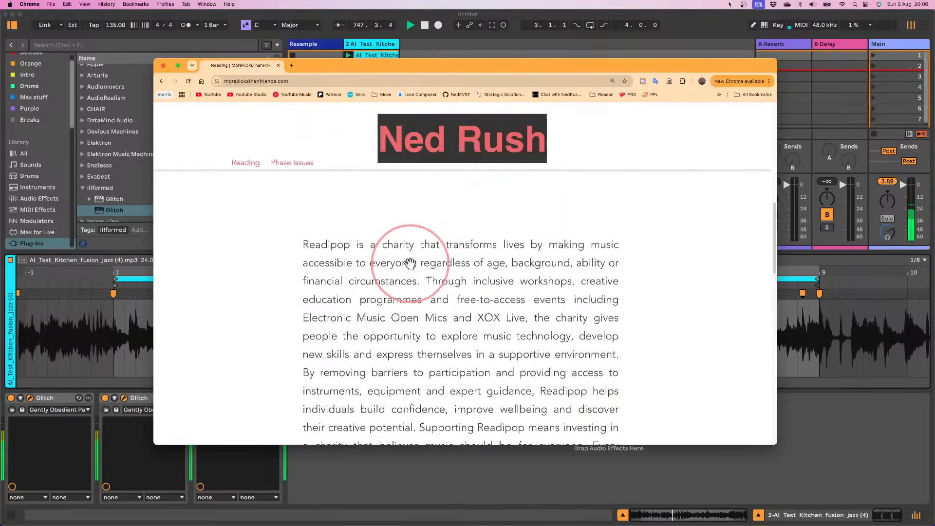
scroll(411, 264, "down", 10)
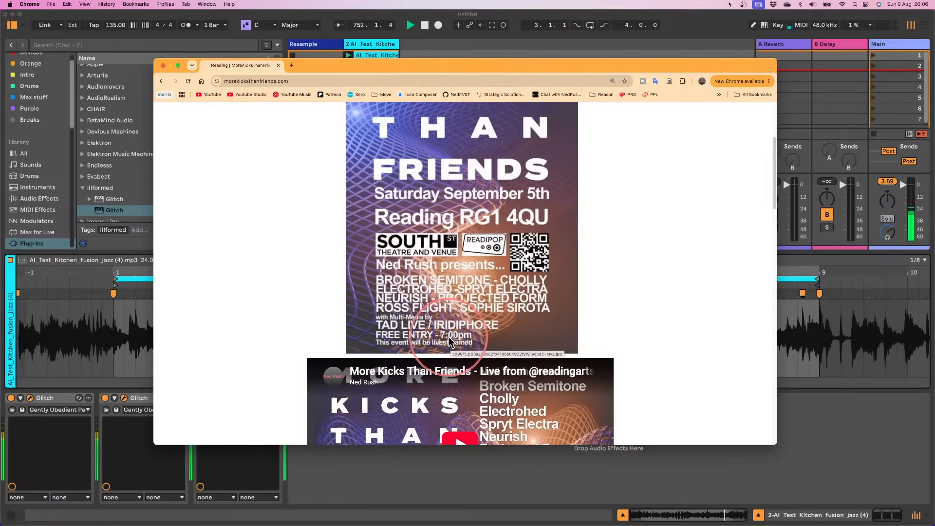
scroll(448, 336, "up", 3)
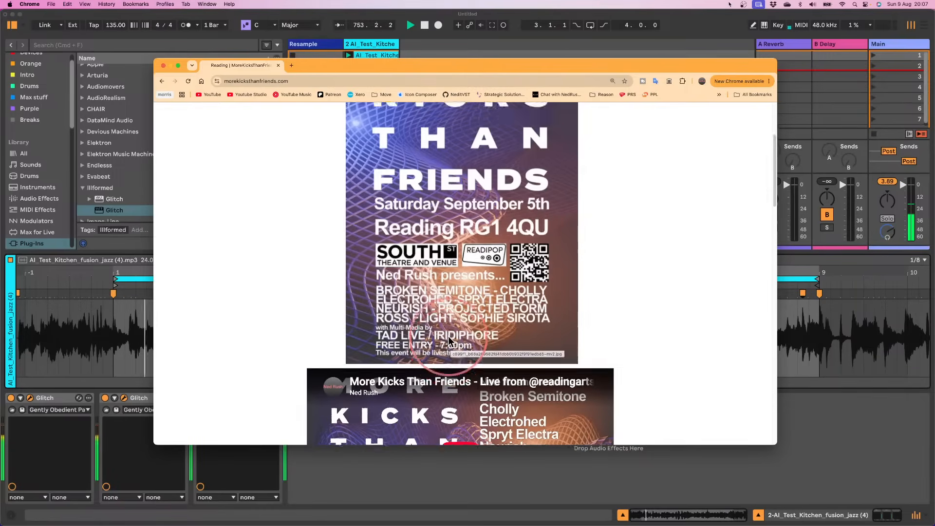
scroll(448, 337, "up", 2)
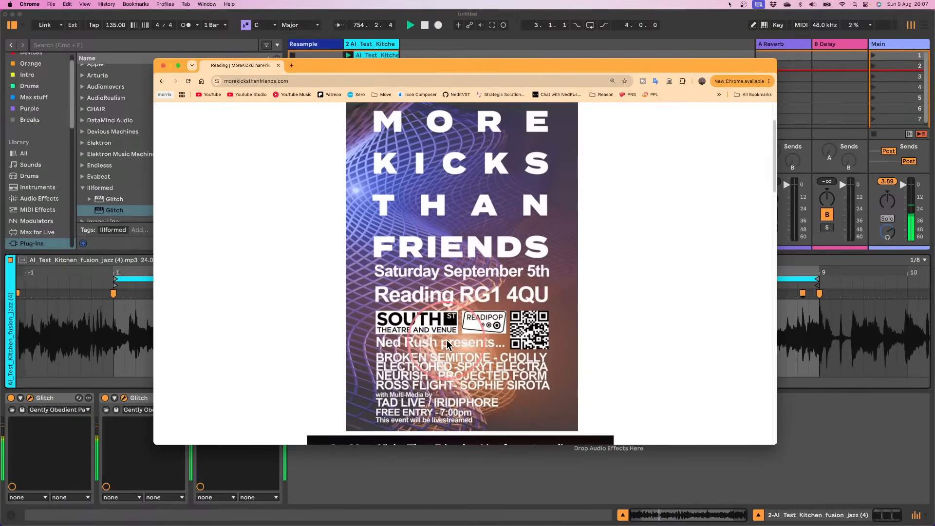
scroll(446, 343, "down", 10)
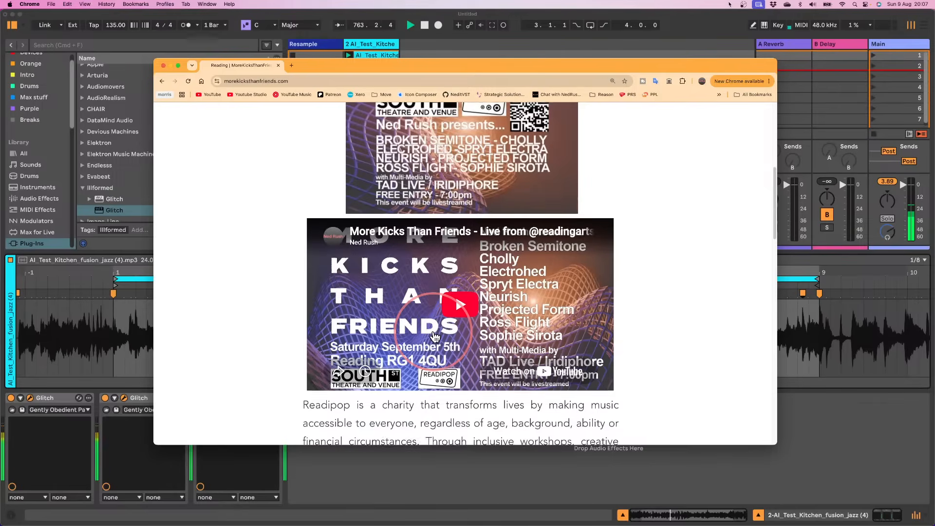
- Return to the heading of the More Kicks Than Friends event page and close the page
scroll(435, 336, "up", 3)
scroll(434, 336, "down", 2)
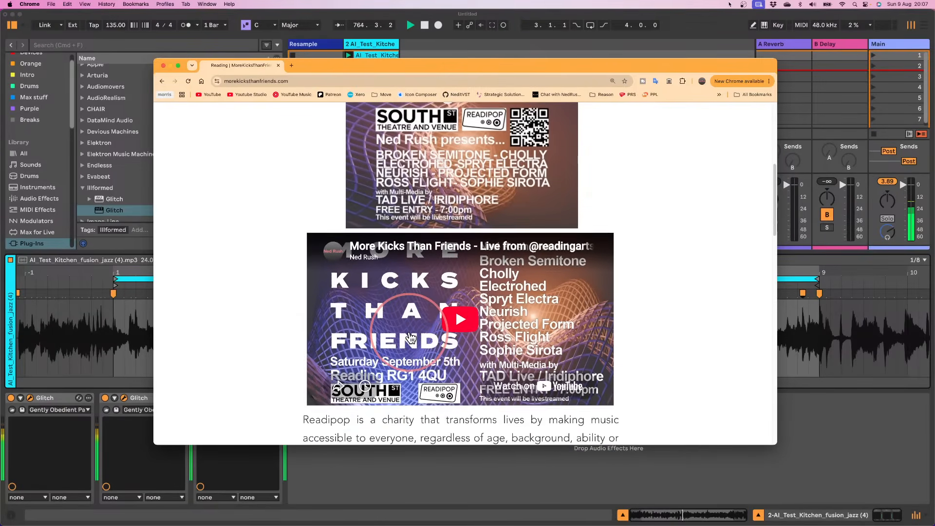
scroll(399, 339, "up", 8)
scroll(399, 338, "up", 2)
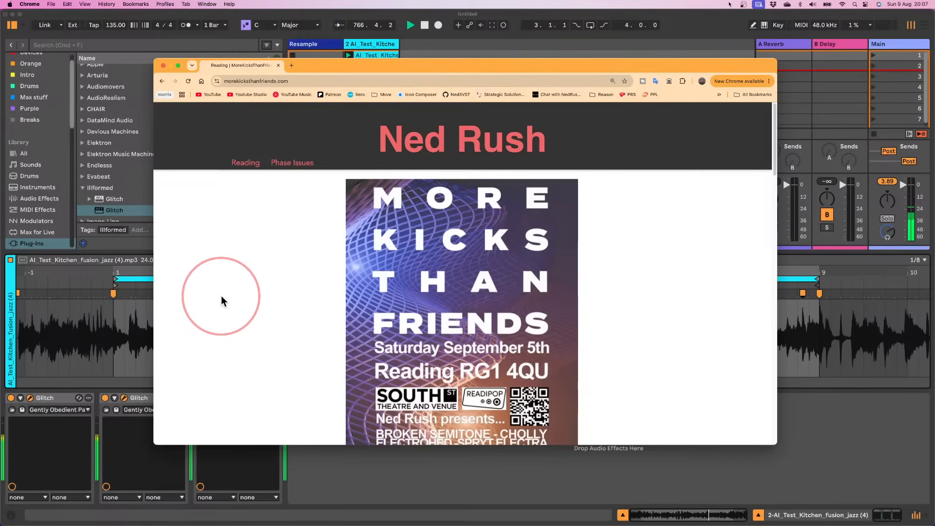
left_click(278, 66)
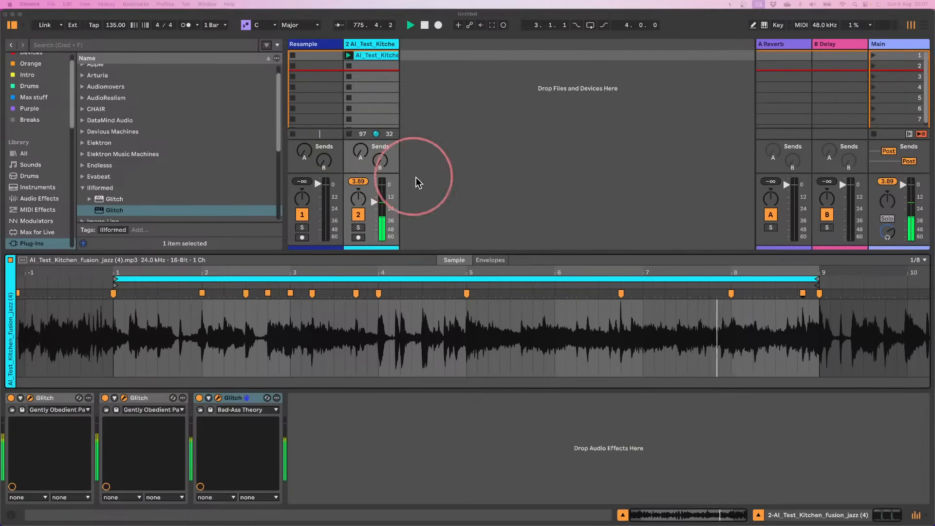
- Switch to the Illformed Glitch² page in Chrome and enlarge and reposition its window over the Live set
left_click(439, 183)
left_click_drag(344, 280, 382, 264)
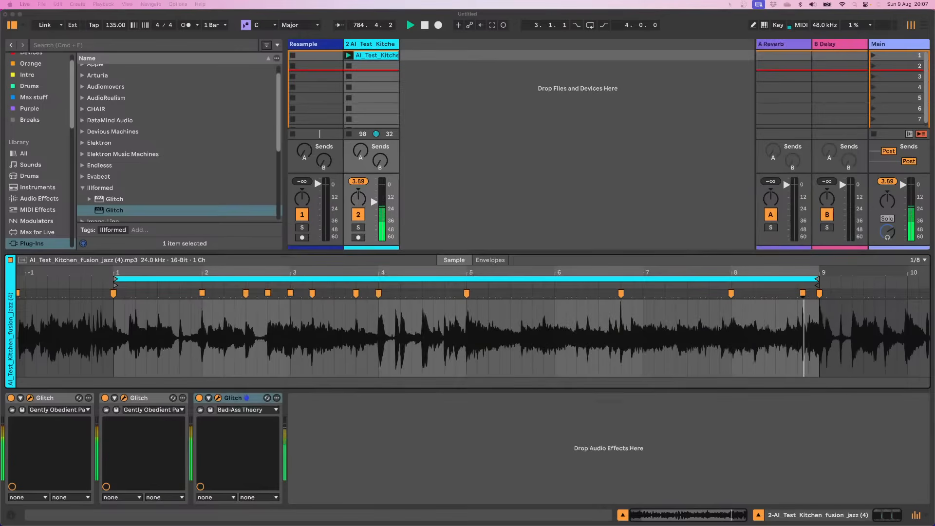
left_click_drag(0, 128, 312, 51)
left_click(461, 190)
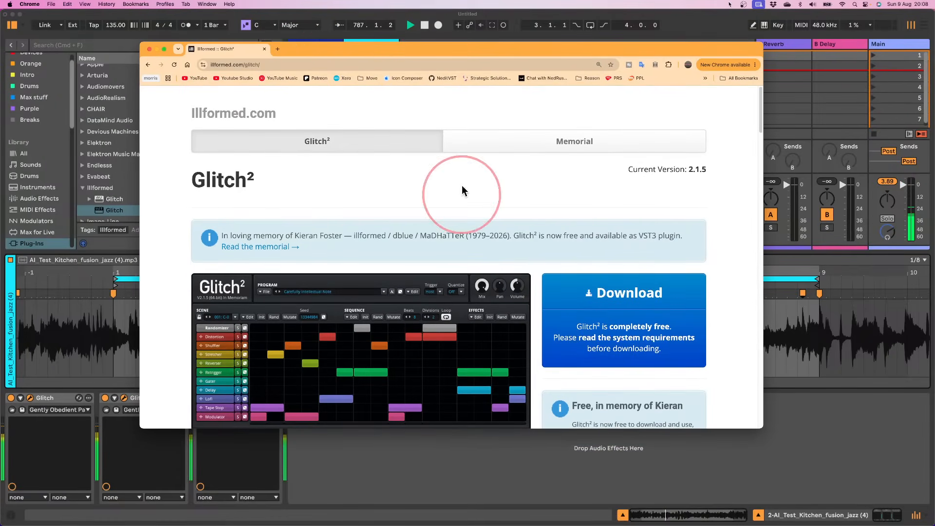
left_click_drag(762, 428, 811, 521)
left_click_drag(459, 54, 454, 17)
- Look through the Glitch² page, from the plug-in image and introduction to the feature list and video demo
scroll(388, 163, "down", 3)
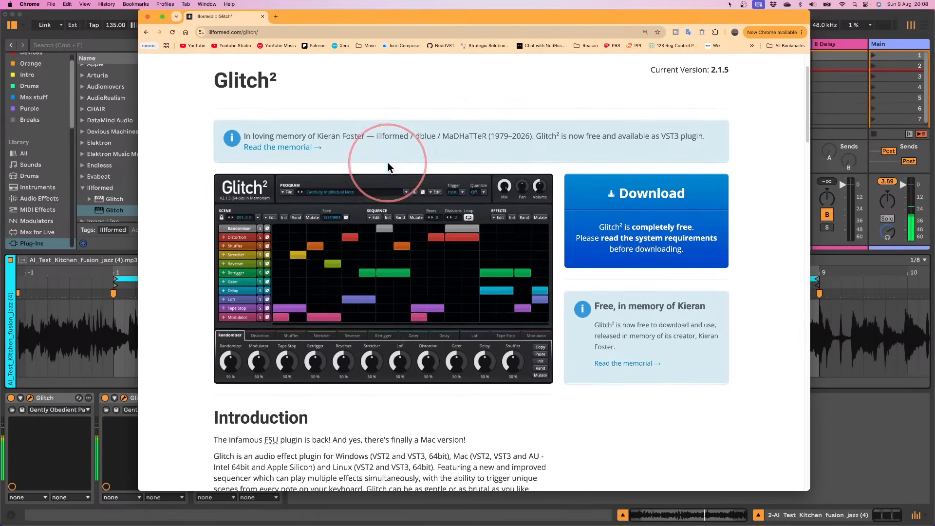
scroll(387, 162, "down", 10)
scroll(388, 162, "down", 5)
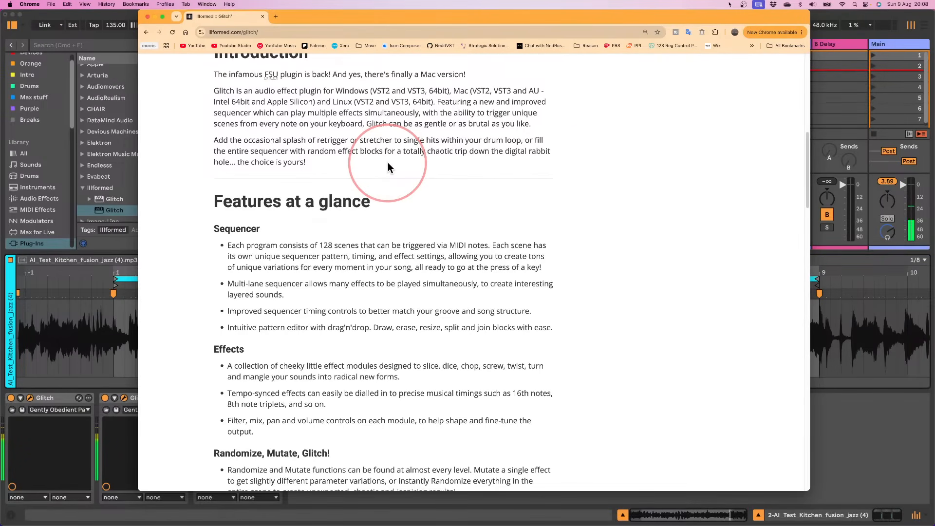
scroll(387, 162, "down", 8)
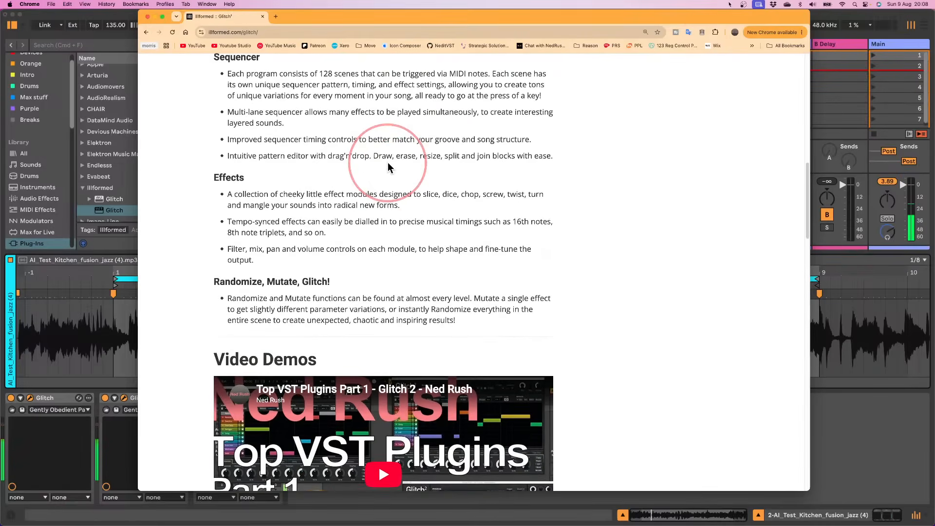
scroll(388, 164, "down", 9)
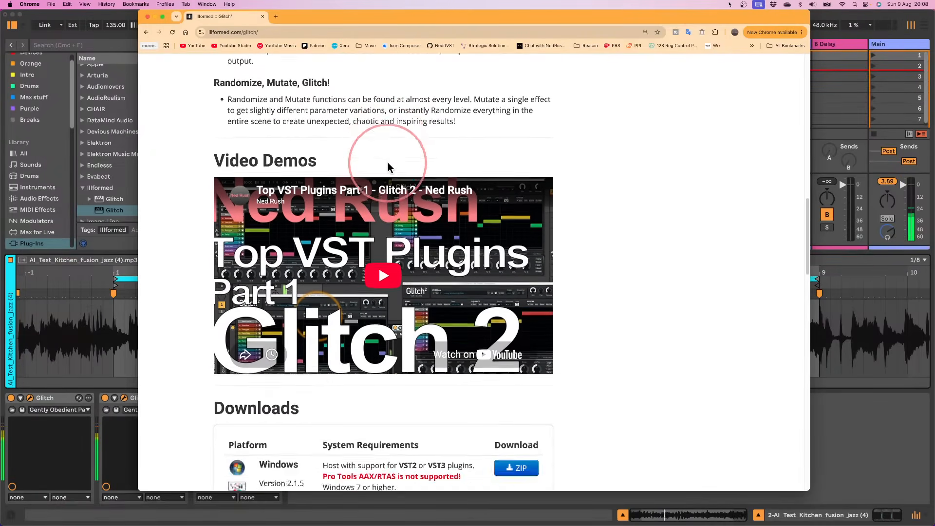
scroll(388, 167, "down", 2)
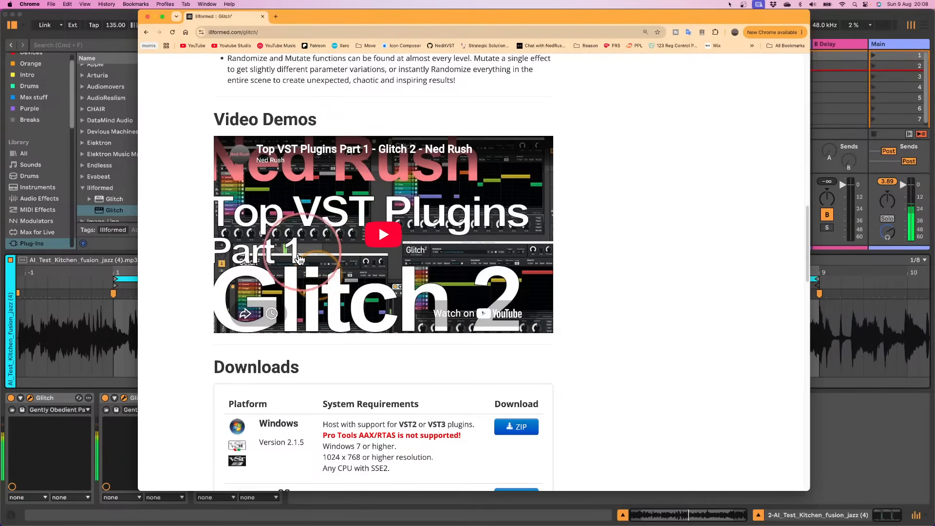
- View the two illformed Instagram posts, the sandwich thief photo and the Glitch Goonies photo, in separate tabs
scroll(295, 253, "up", 10)
scroll(291, 253, "up", 6)
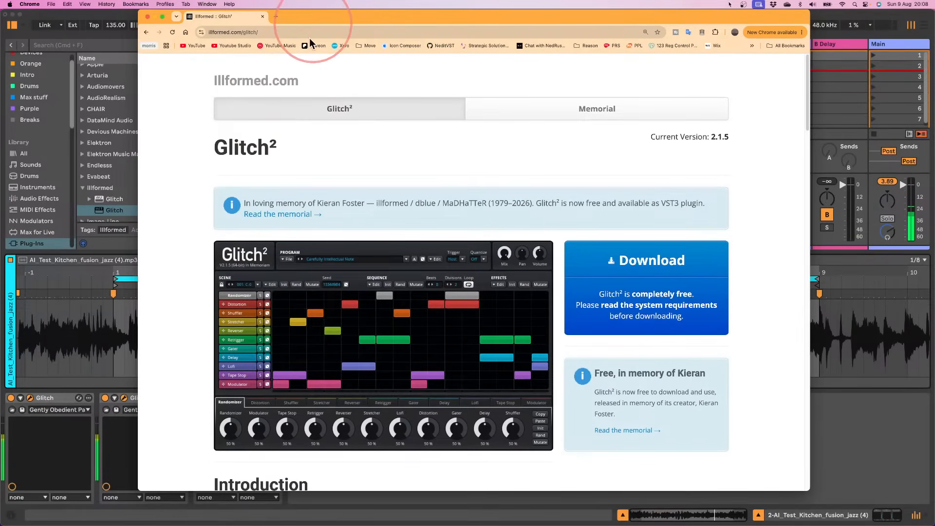
left_click_drag(1, 209, 323, 19)
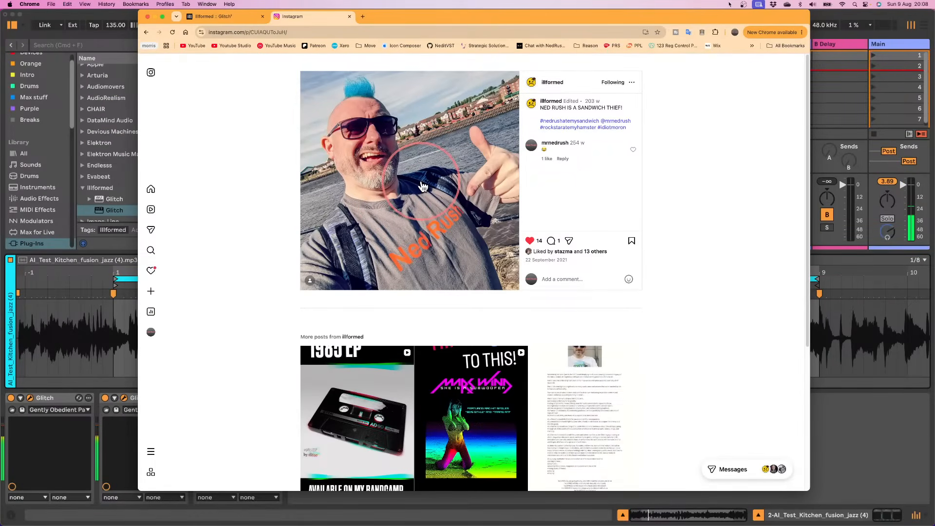
left_click(422, 187)
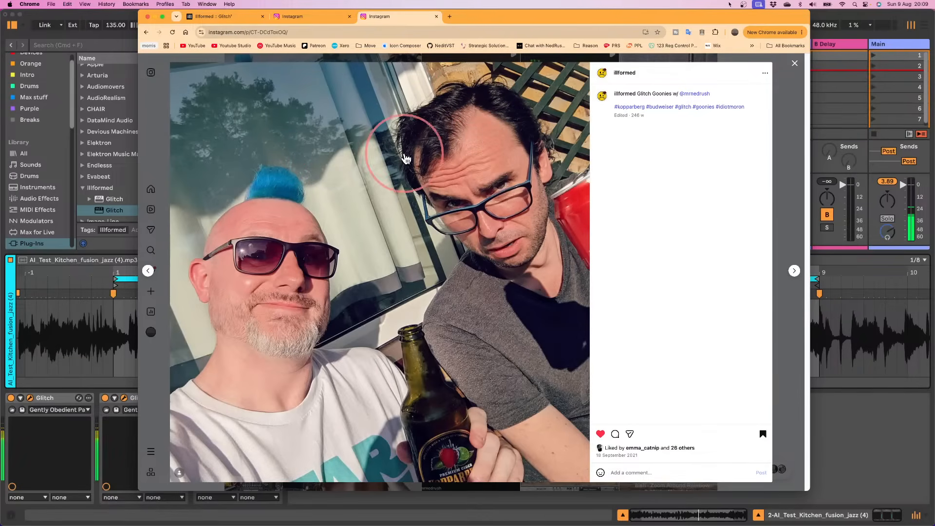
- Open the Memorial page of the Illformed site and highlight part of the birth year and the age in the tribute
left_click(235, 15)
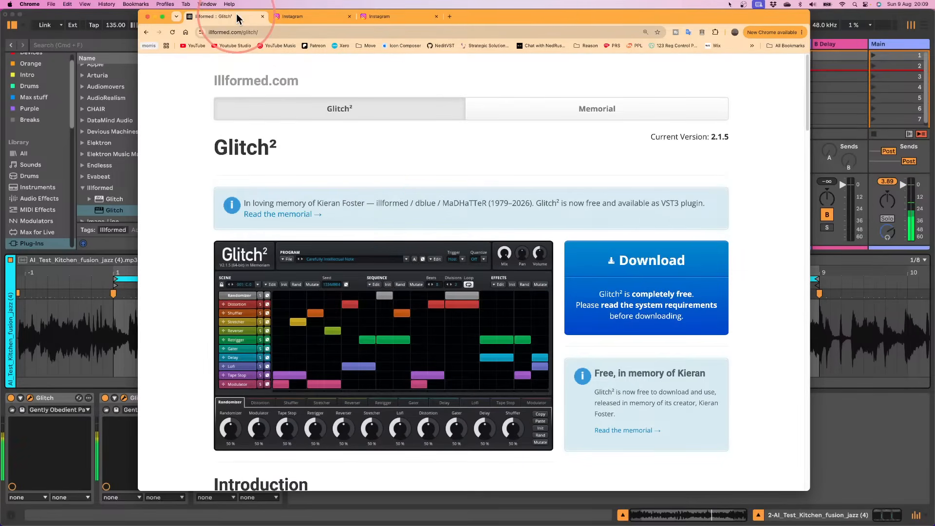
left_click(532, 110)
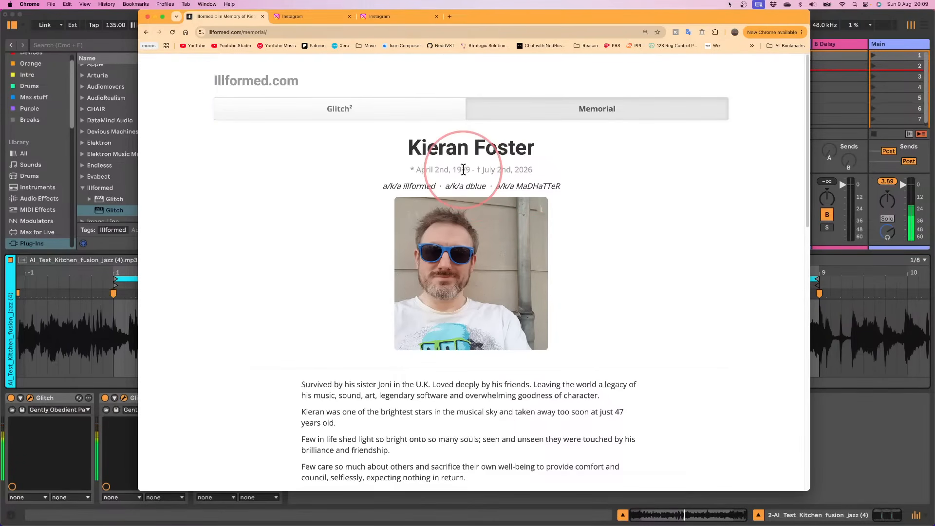
left_click_drag(464, 169, 469, 169)
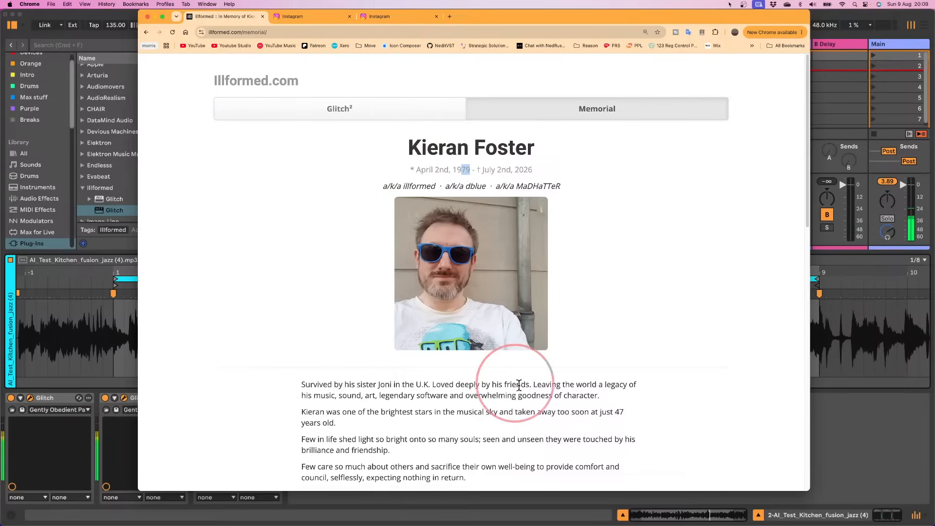
left_click_drag(615, 411, 623, 411)
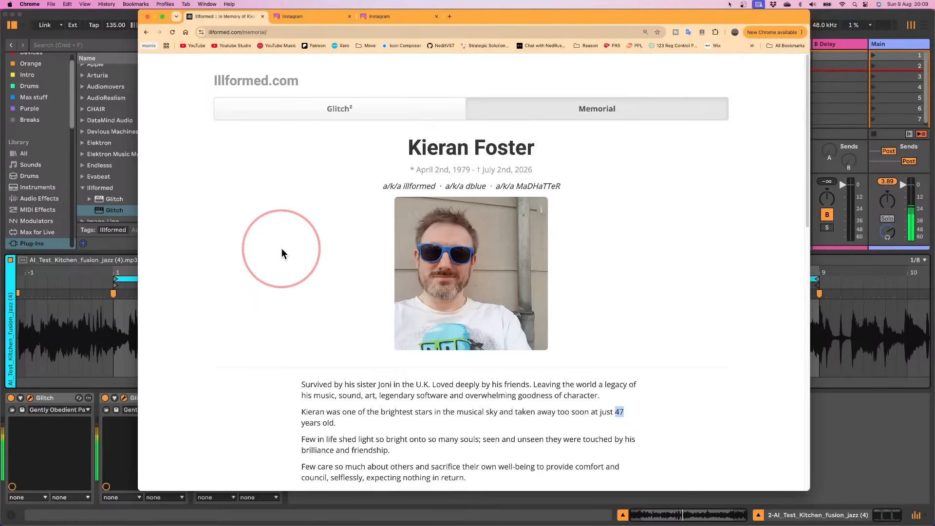
- Read the memorial tribute to the Glitch creator and view the portrait above it
scroll(282, 248, "down", 2)
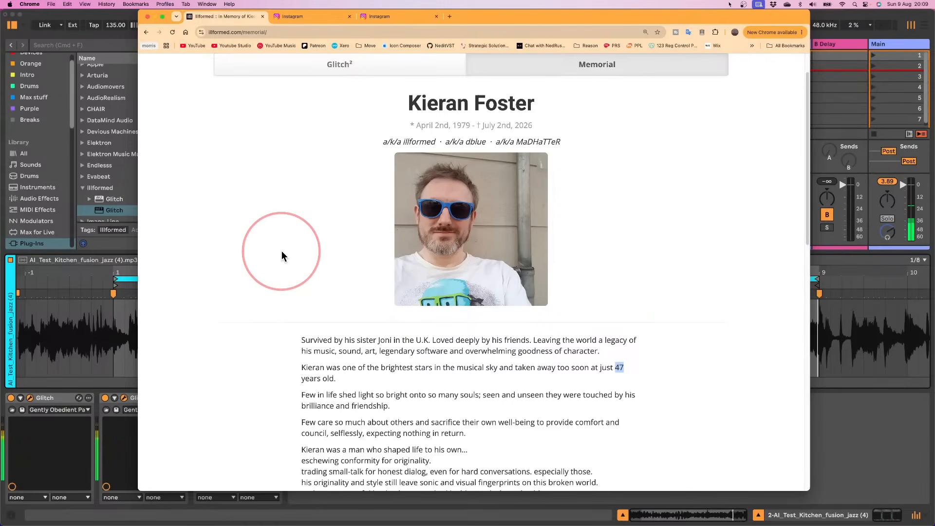
scroll(282, 250, "down", 3)
scroll(281, 251, "down", 5)
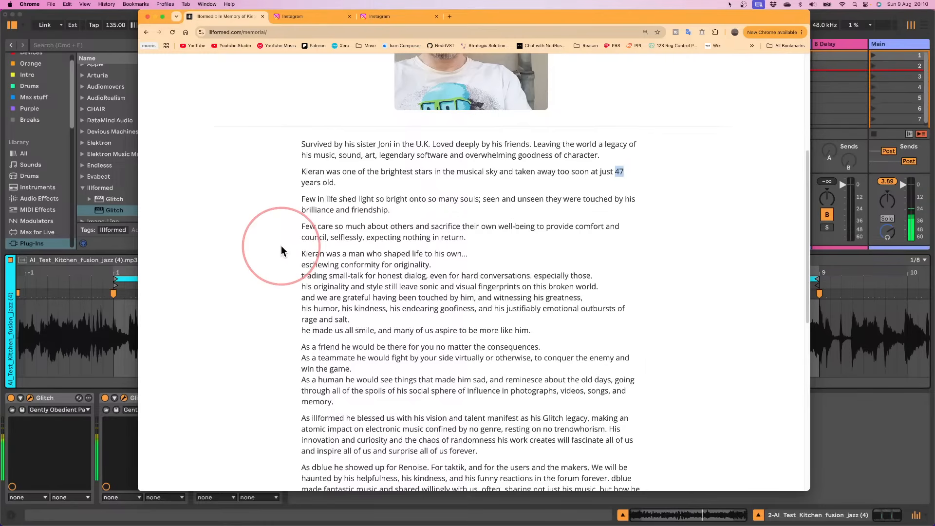
scroll(383, 290, "up", 1)
left_click(340, 248)
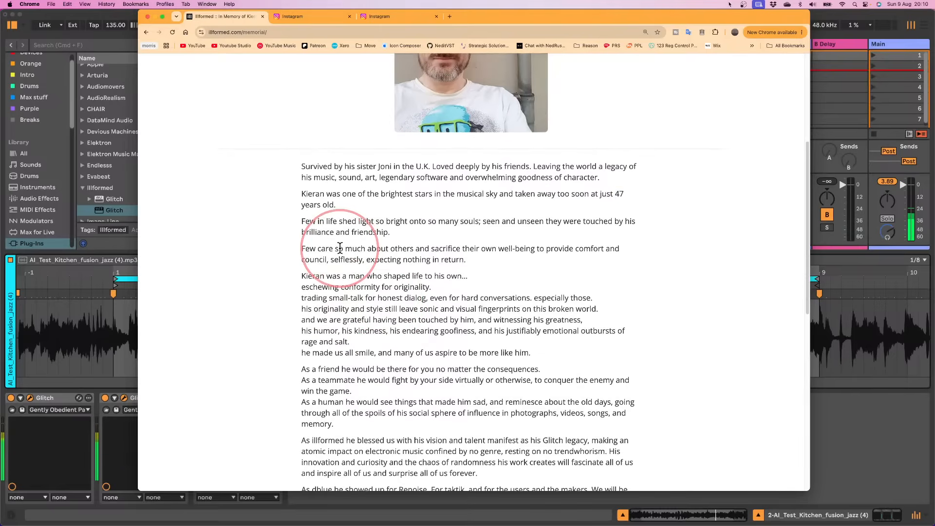
scroll(340, 248, "up", 5)
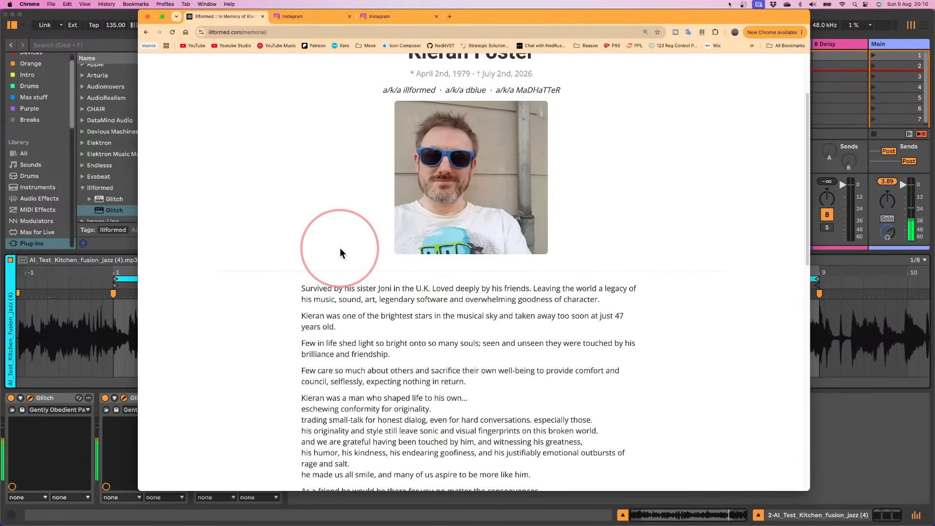
scroll(339, 248, "up", 4)
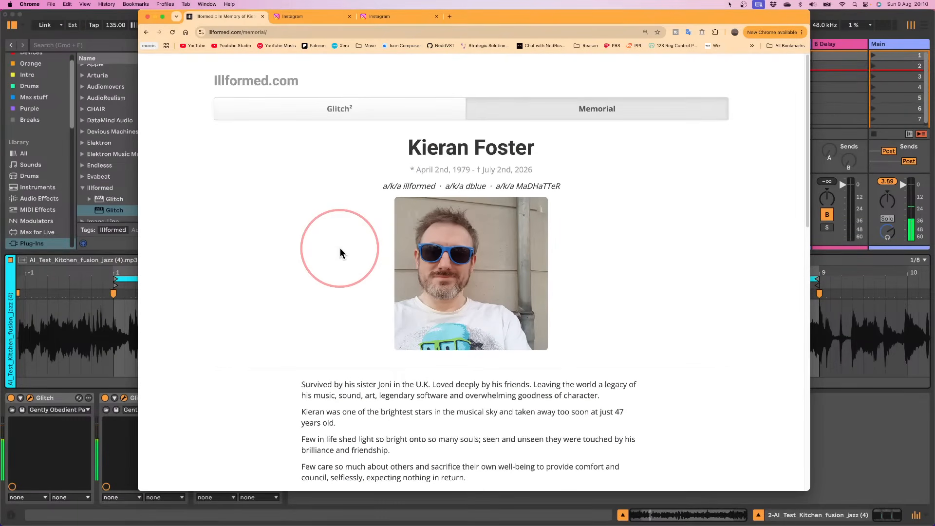
scroll(340, 249, "down", 8)
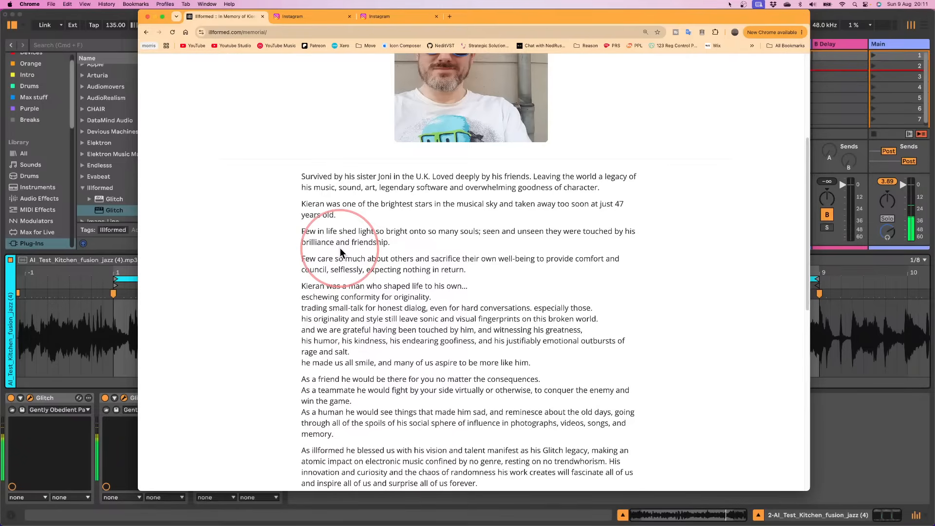
scroll(323, 191, "down", 12)
scroll(317, 191, "up", 15)
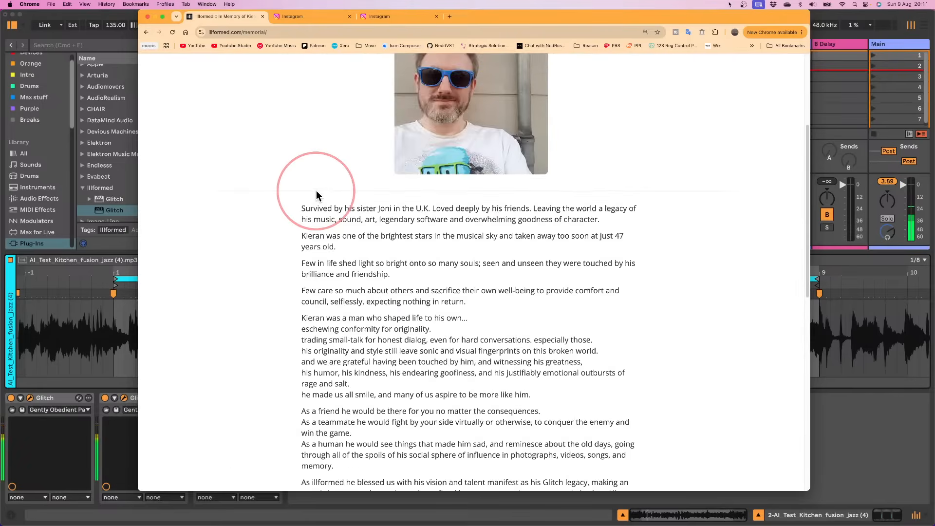
- Open the Glitch² page from the memorial and review its sequencer, effects and randomize features and the video demo
left_click(310, 108)
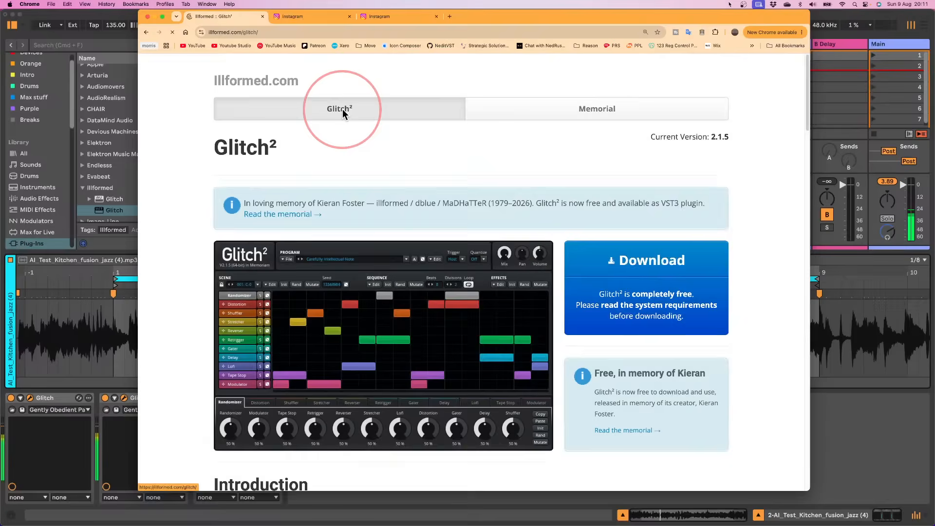
scroll(331, 267, "down", 5)
scroll(341, 260, "down", 4)
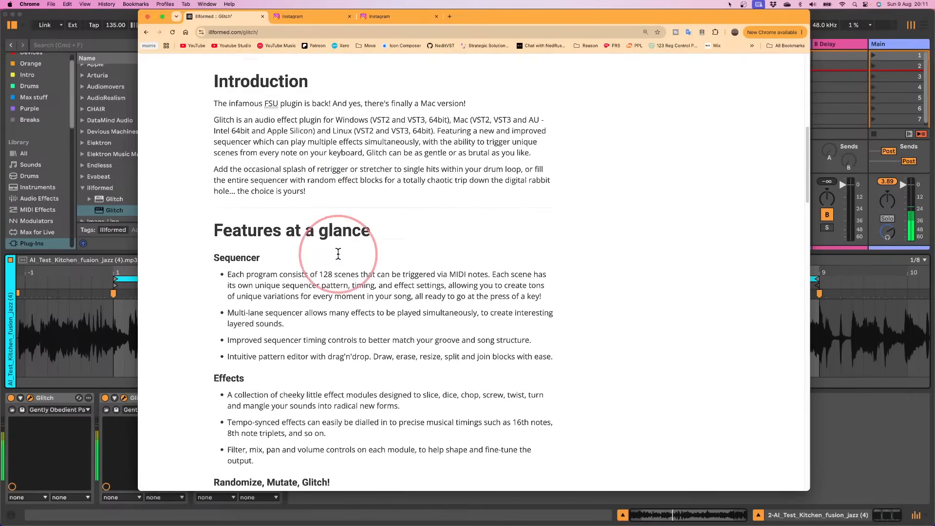
scroll(337, 253, "down", 1)
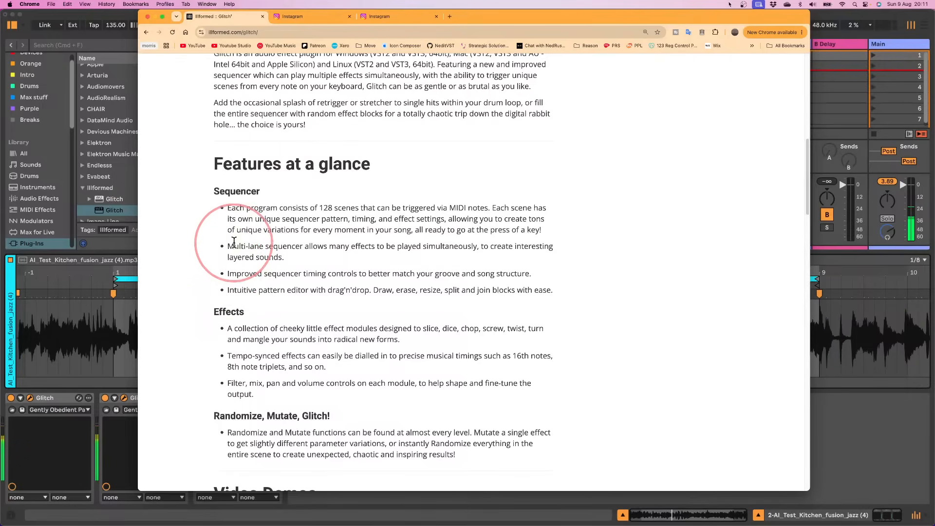
scroll(232, 250, "down", 3)
scroll(233, 249, "down", 3)
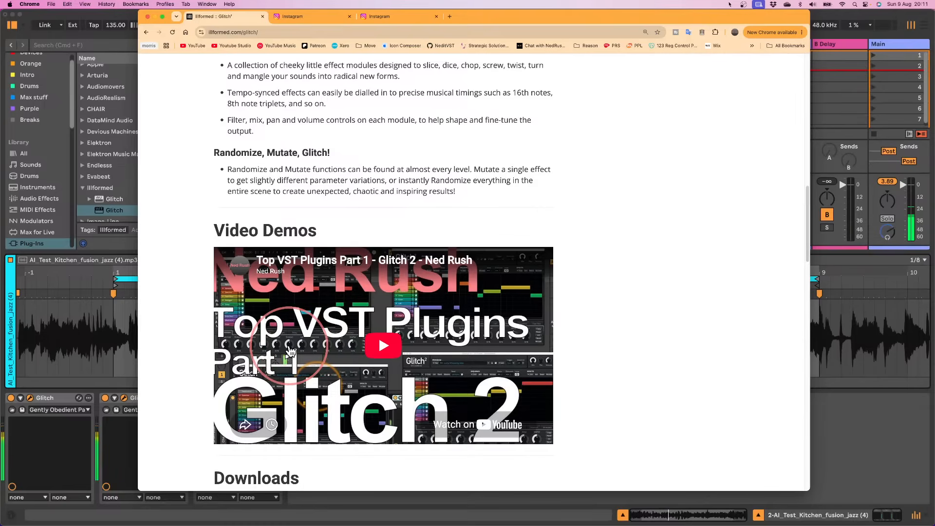
- Return to the Glitch² download section and highlight the page address illformed.com/glitch/
scroll(290, 350, "up", 6)
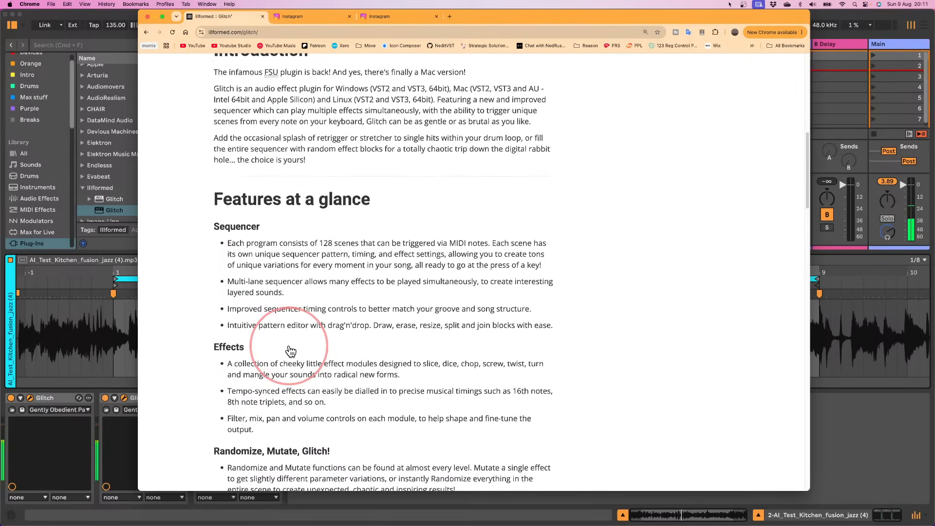
scroll(289, 350, "up", 8)
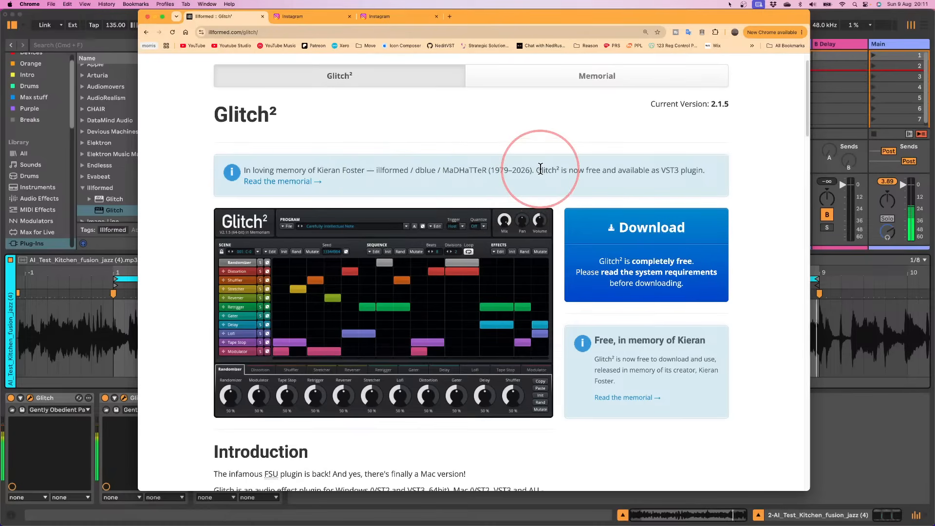
scroll(438, 146, "up", 1)
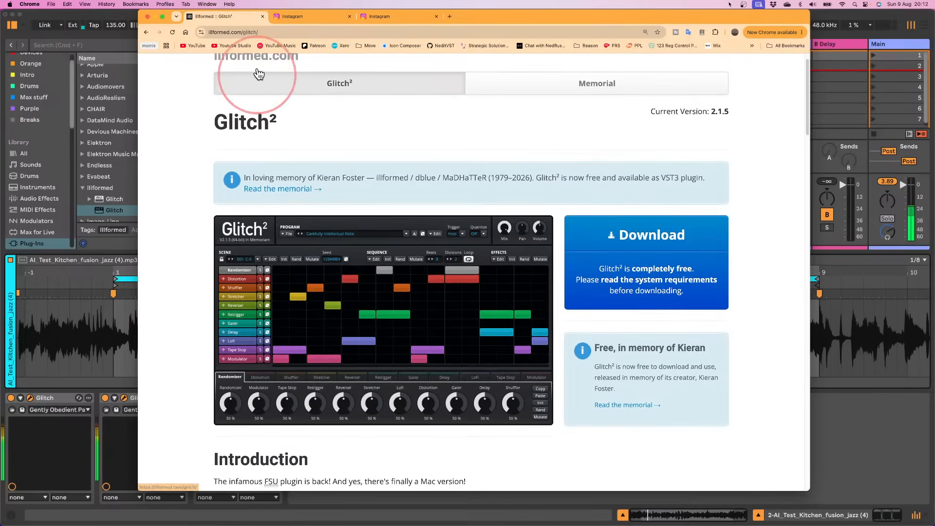
left_click(286, 32)
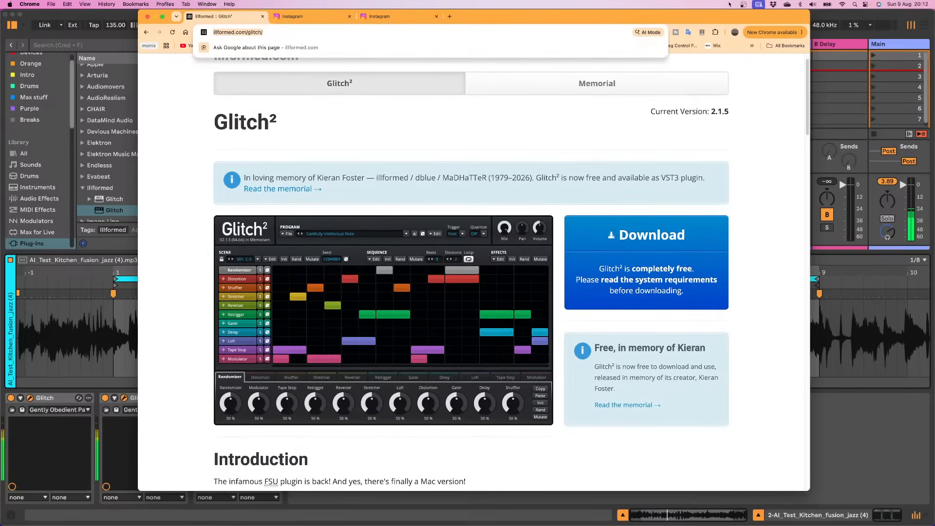
key("super+Tab")
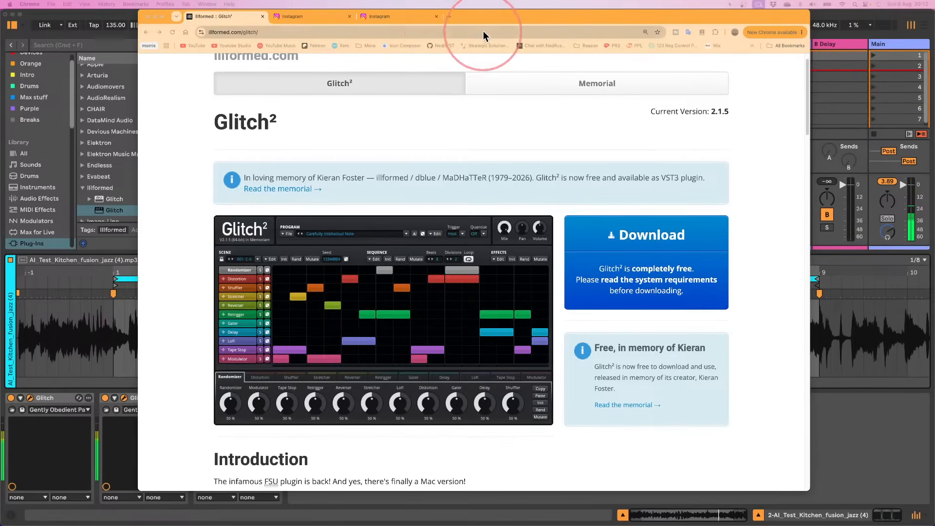
- Search Google for "glitch 1 vst" in a new browser tab
left_click(449, 17)
type("glitch 2")
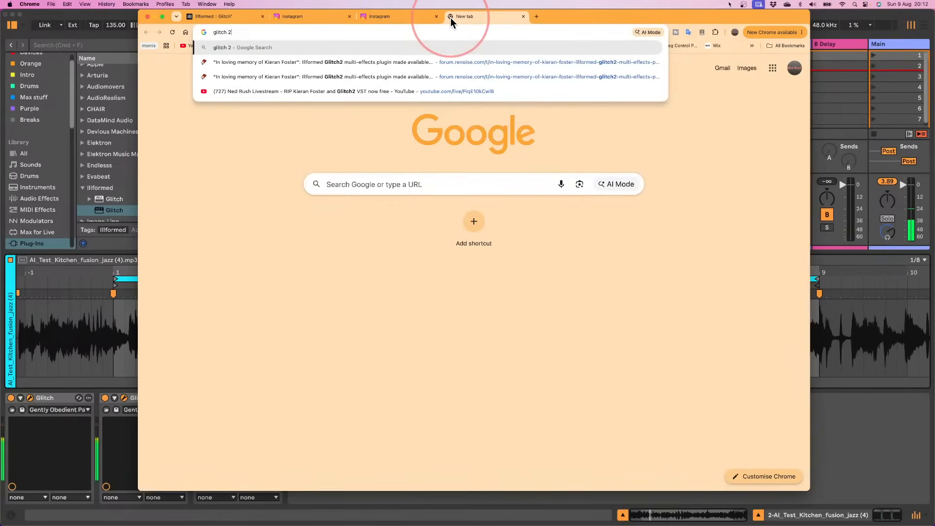
key("BackSpace")
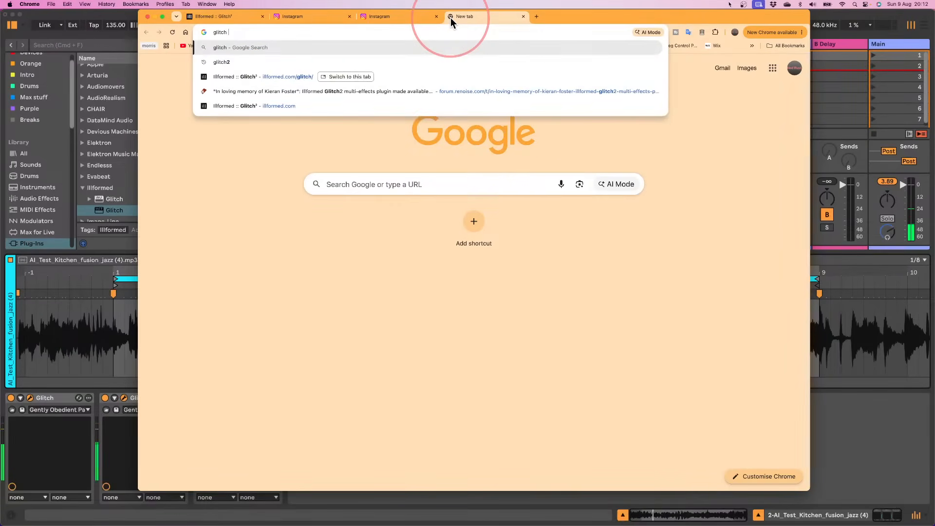
type("1 vst")
key("Return")
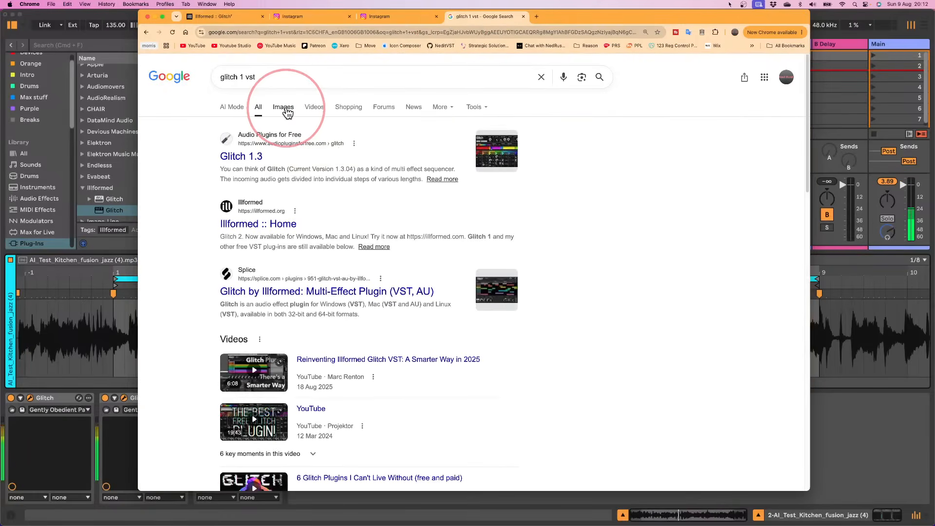
- Show the image results for the search and open the preview of the Glitch 1.3 interface
left_click(286, 108)
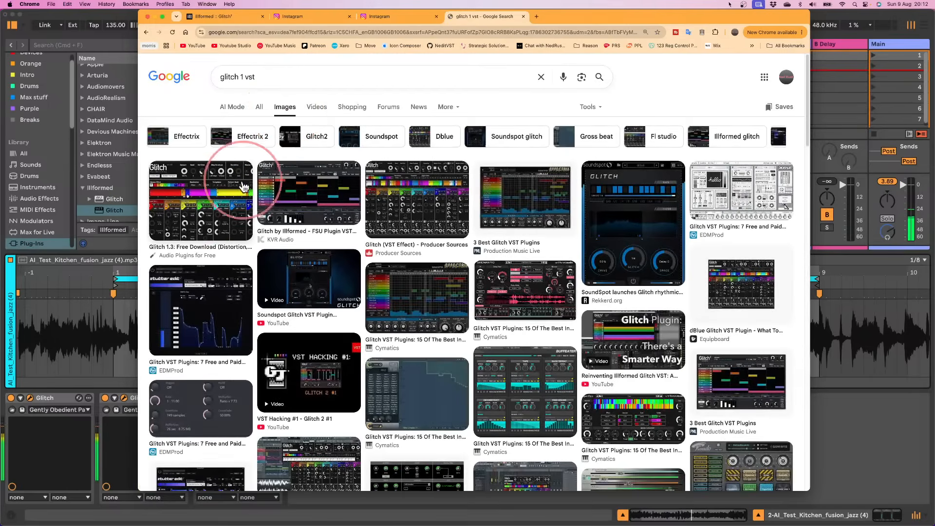
left_click(202, 207)
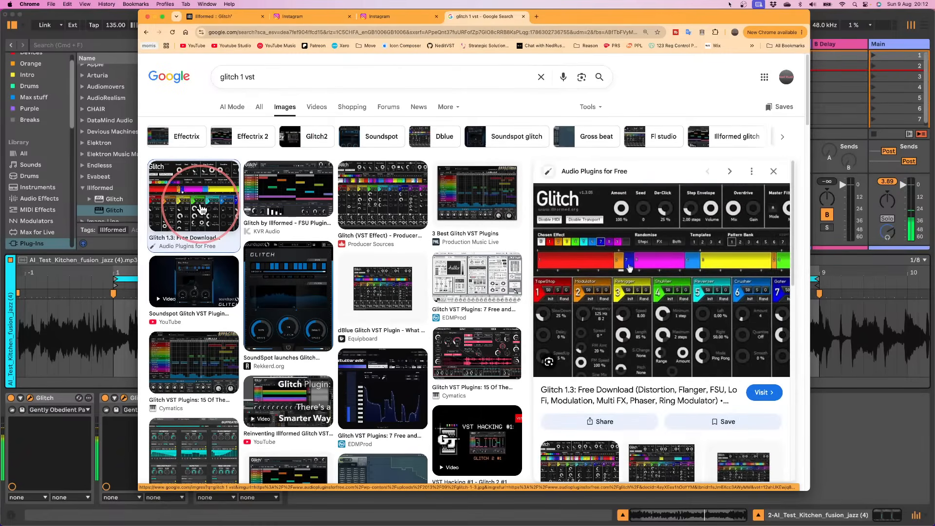
left_click(654, 311)
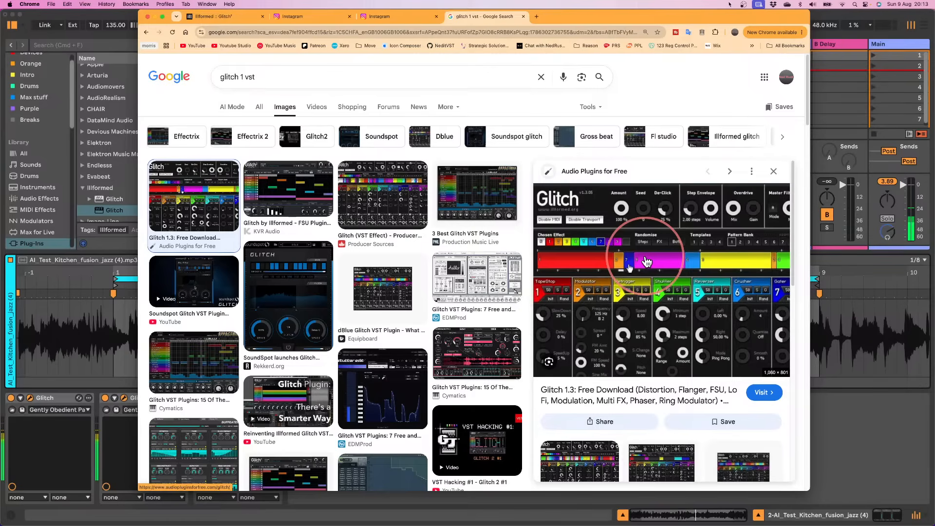
- Compare the Glitch² screenshot and introduction on the Illformed page with the Glitch 1.3 image preview
left_click(237, 17)
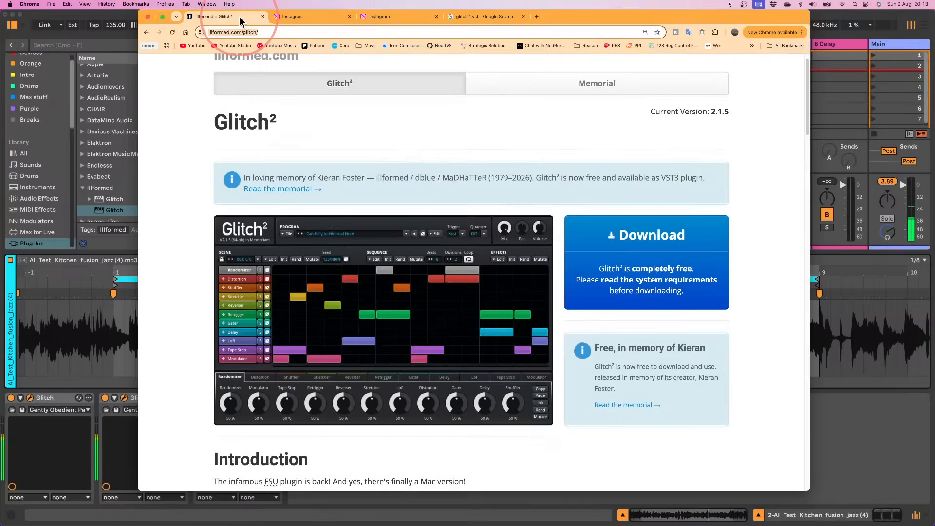
scroll(202, 347, "down", 5)
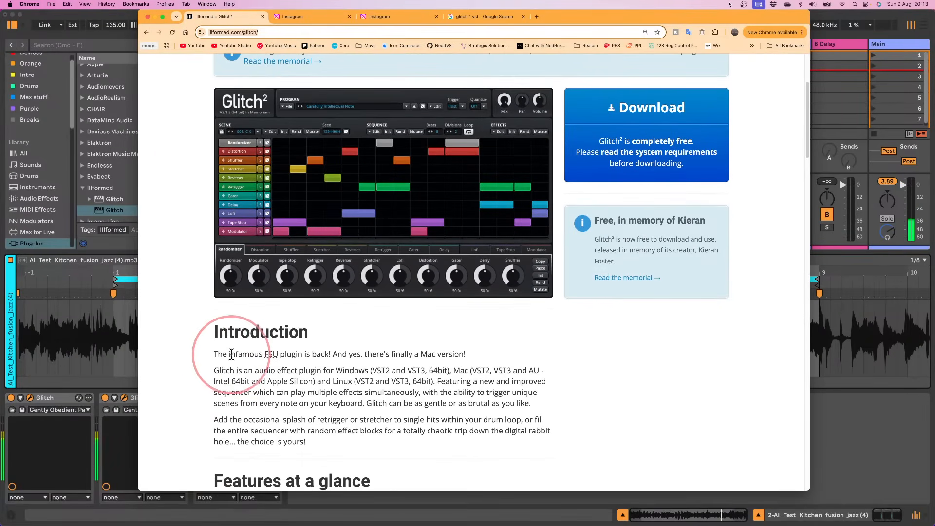
left_click(479, 18)
left_click(480, 287)
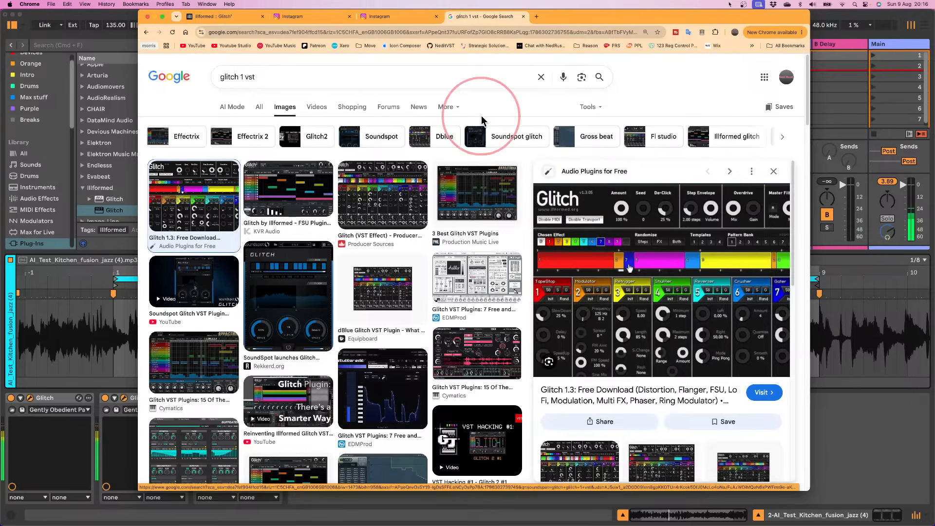
left_click(221, 17)
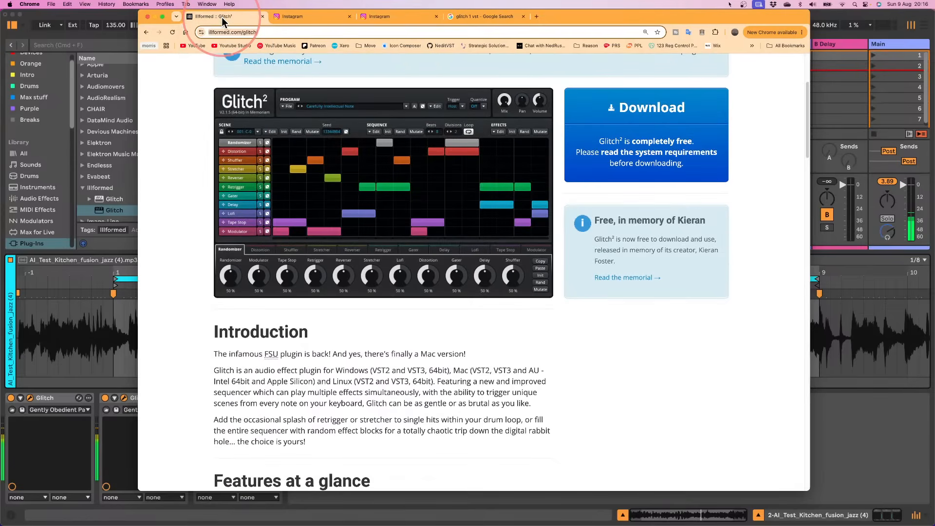
left_click(481, 16)
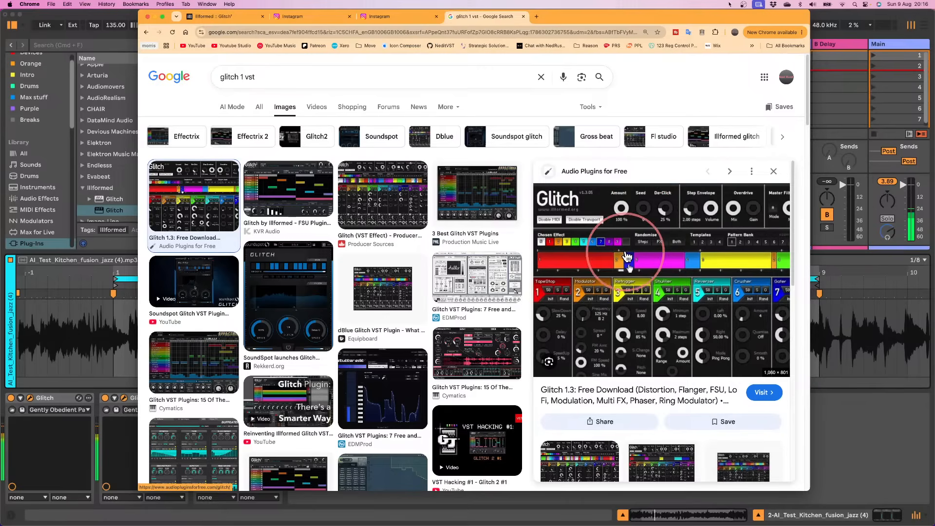
- Browse the image results for other glitch plug-ins, ending back at the Glitch 1.3 preview
scroll(222, 283, "down", 3)
scroll(221, 285, "down", 5)
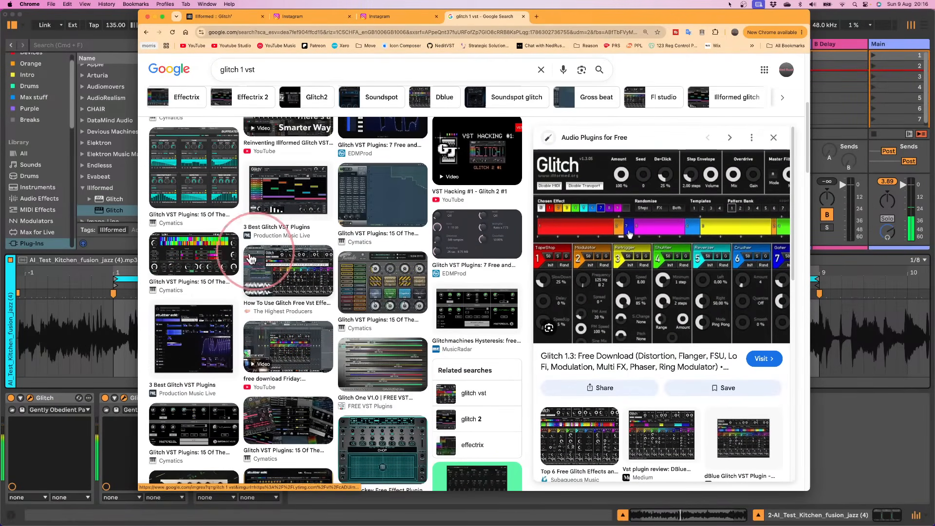
scroll(375, 296, "up", 1)
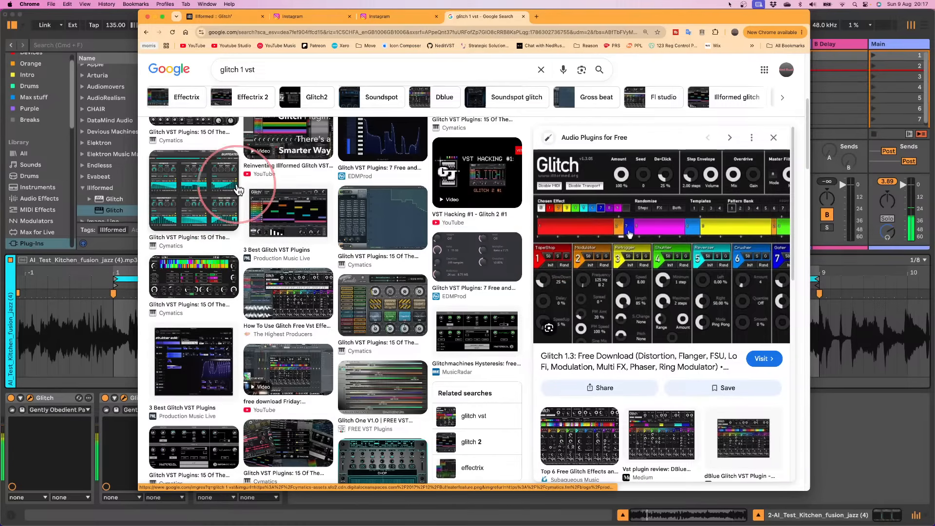
scroll(263, 228, "down", 3)
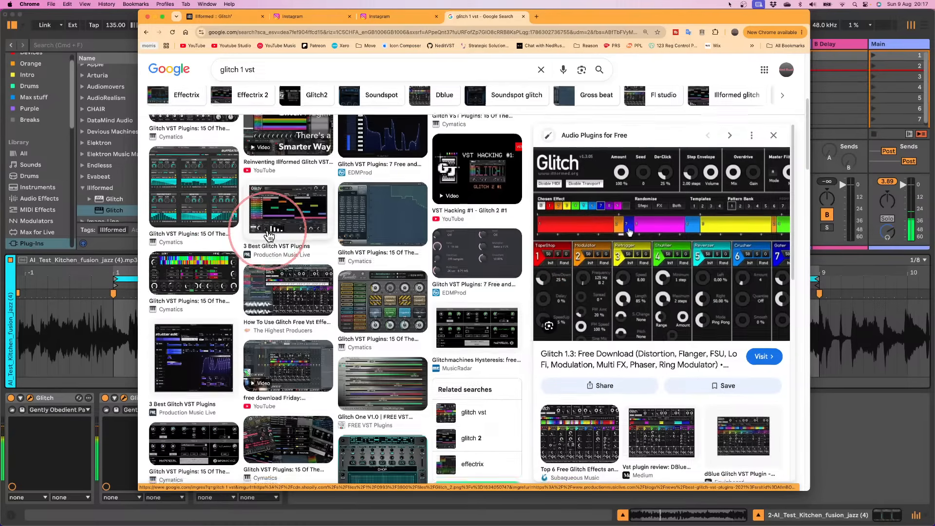
scroll(269, 236, "down", 4)
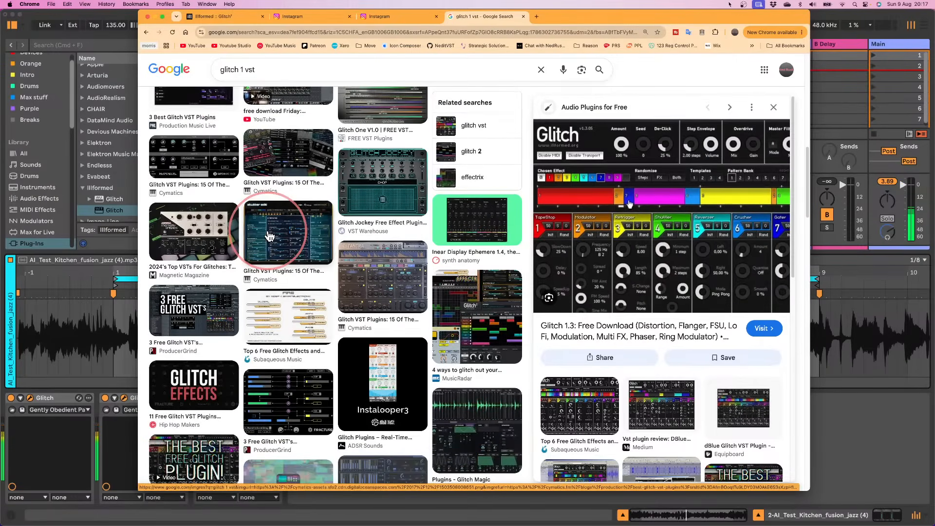
scroll(321, 226, "up", 8)
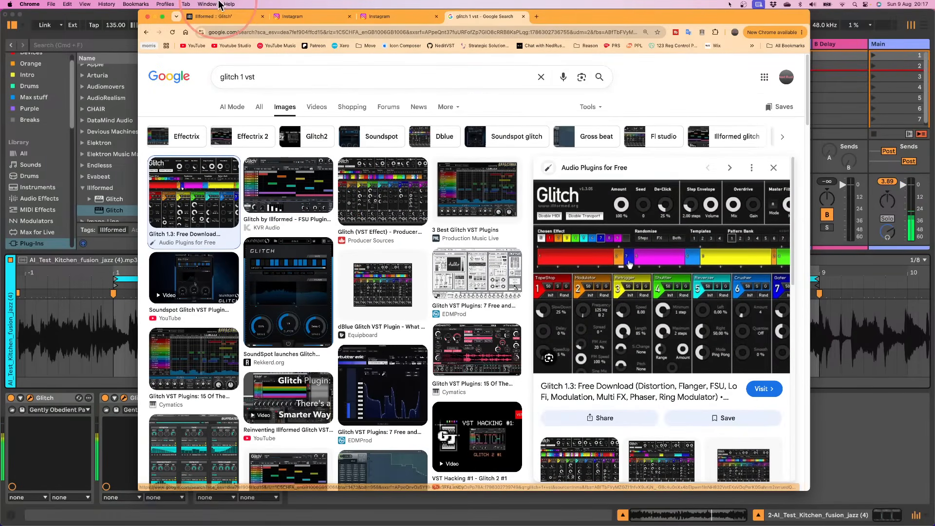
- Review the Glitch² page from features to downloads and change log, ending back at its download banner
left_click(226, 18)
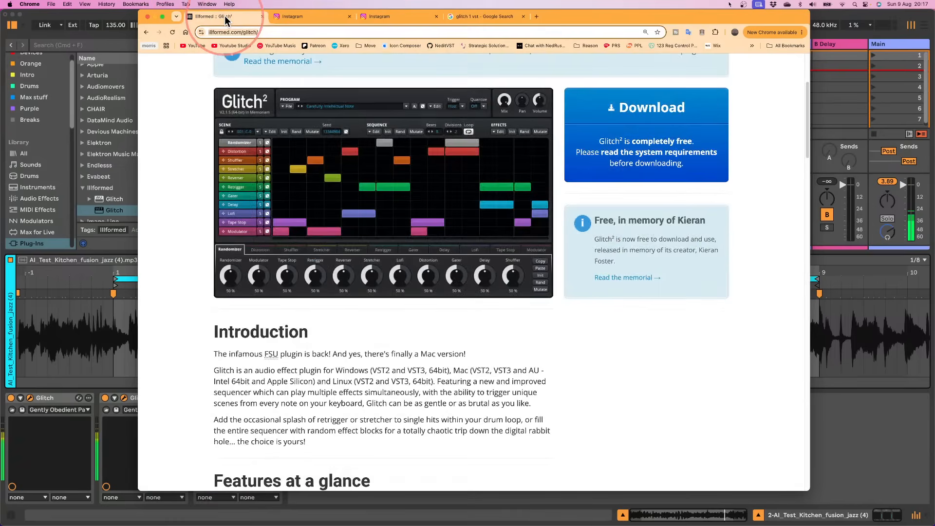
scroll(194, 291, "down", 10)
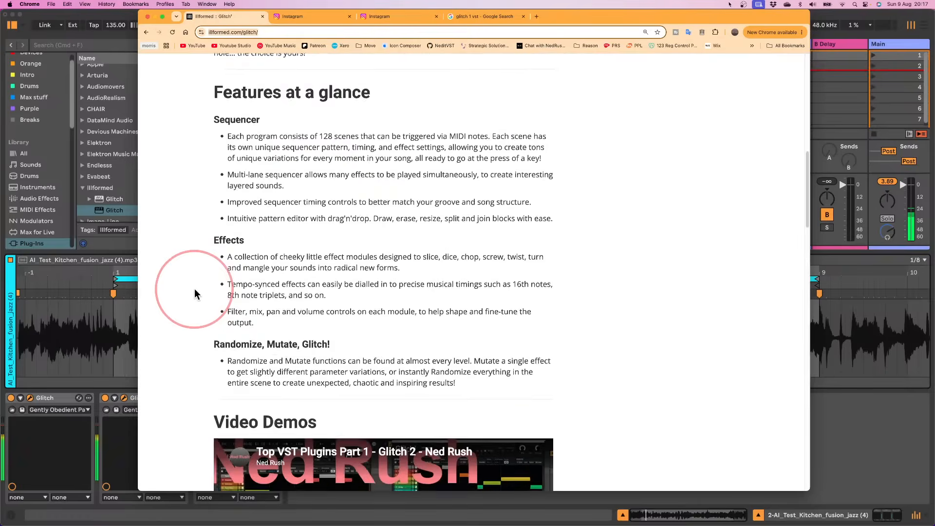
scroll(194, 289, "down", 20)
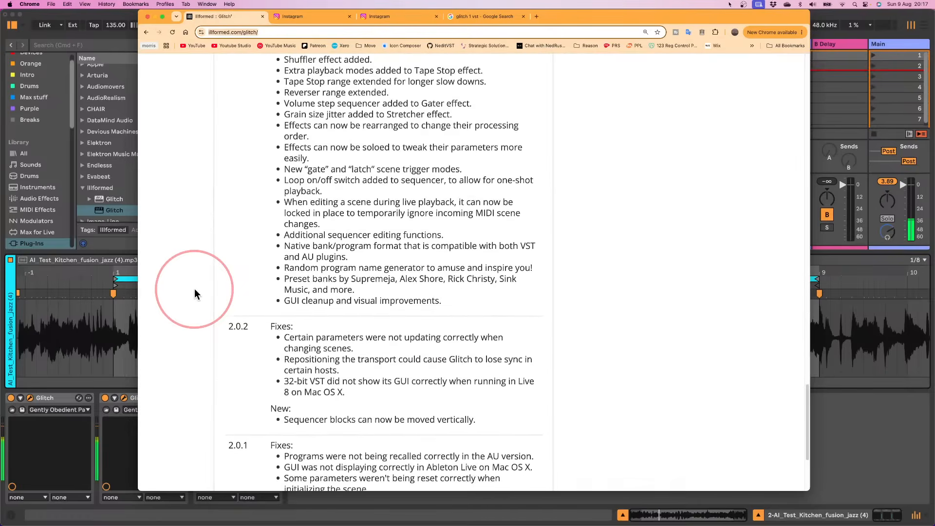
scroll(194, 292, "down", 4)
scroll(194, 289, "up", 15)
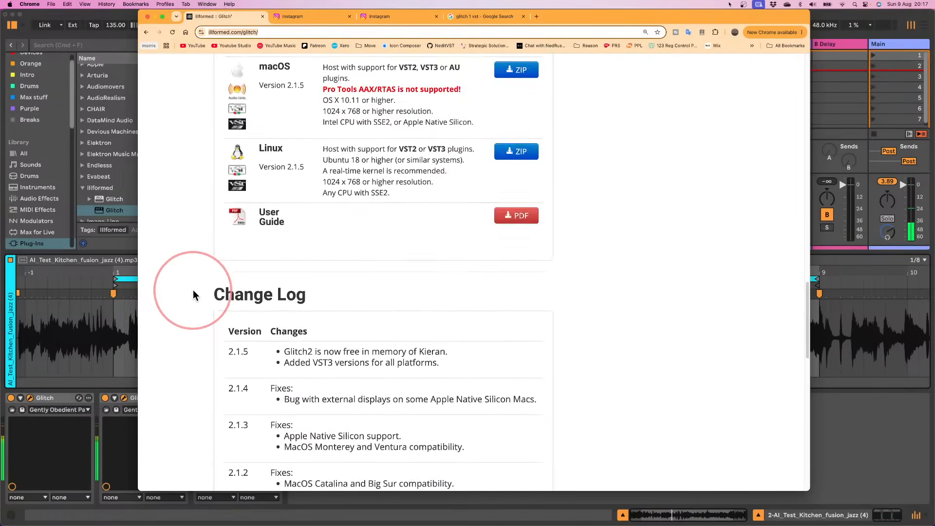
scroll(192, 291, "down", 15)
scroll(214, 292, "up", 20)
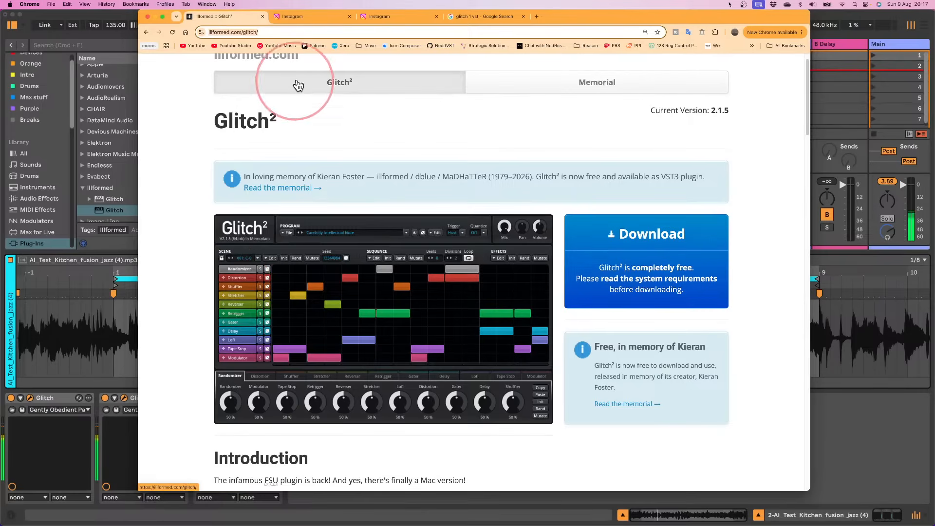
- Close the two Instagram tabs and the "glitch 1 vst" search tab, keeping only the Glitch² page open
left_click(349, 17)
left_click(349, 17)
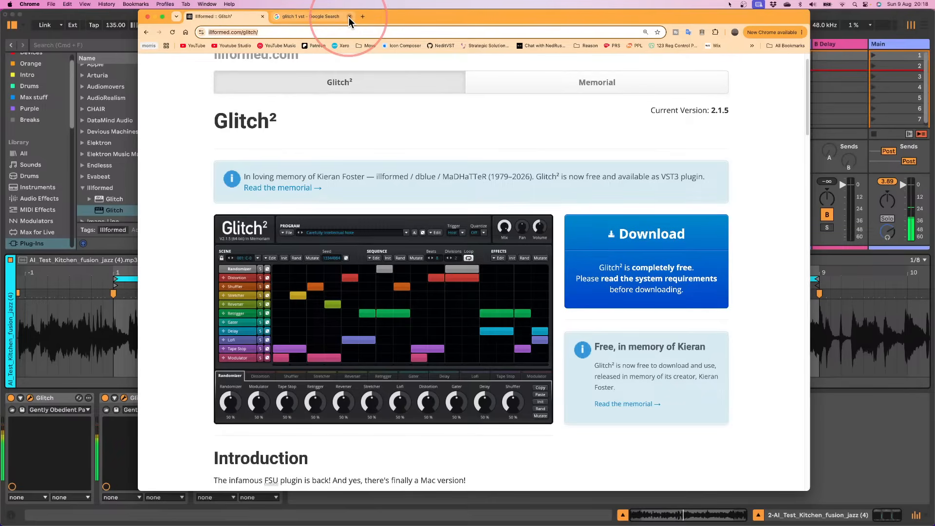
left_click(348, 16)
- Shrink the browser window and move it off the screen to uncover the Ableton Live set
left_click_drag(822, 27, 678, 44)
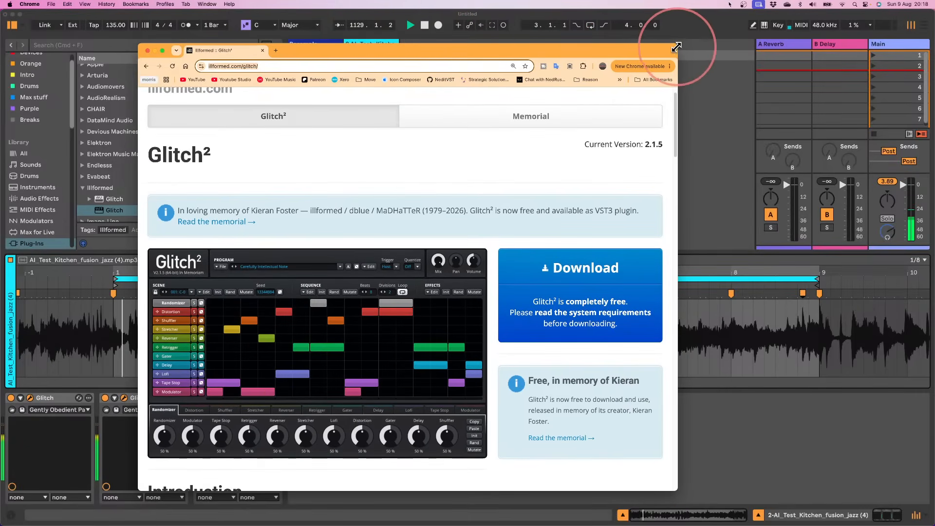
mouse_move(673, 51)
left_mouse_down()
mouse_move(653, 48)
mouse_move(685, 42)
left_mouse_up()
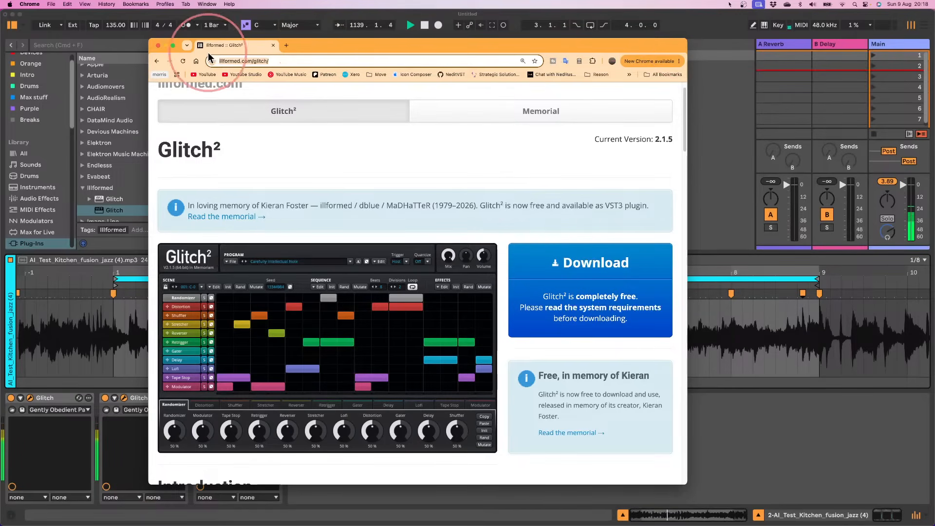
left_click_drag(235, 48, 1, 146)
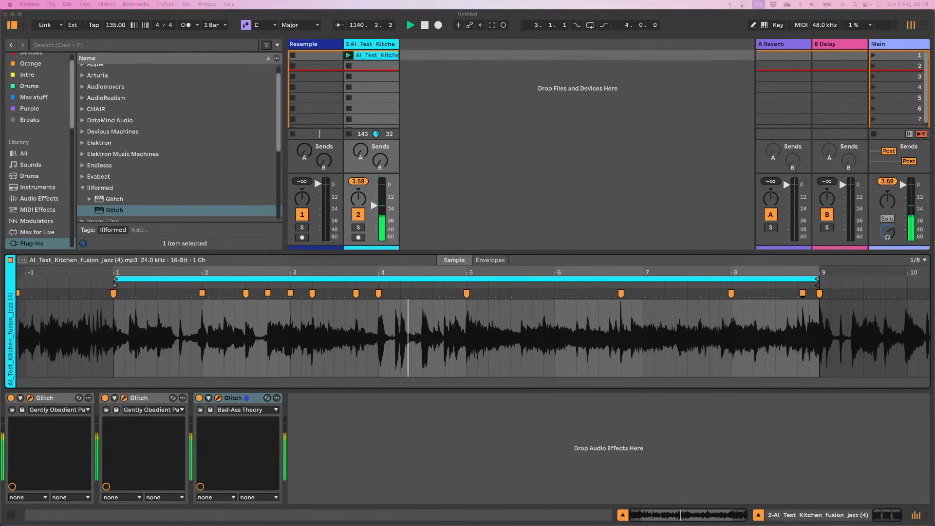
- Switch to Ableton Live and bring up the three Glitch² plug-in windows, focusing the one with the Shuffler settings
left_click(629, 179)
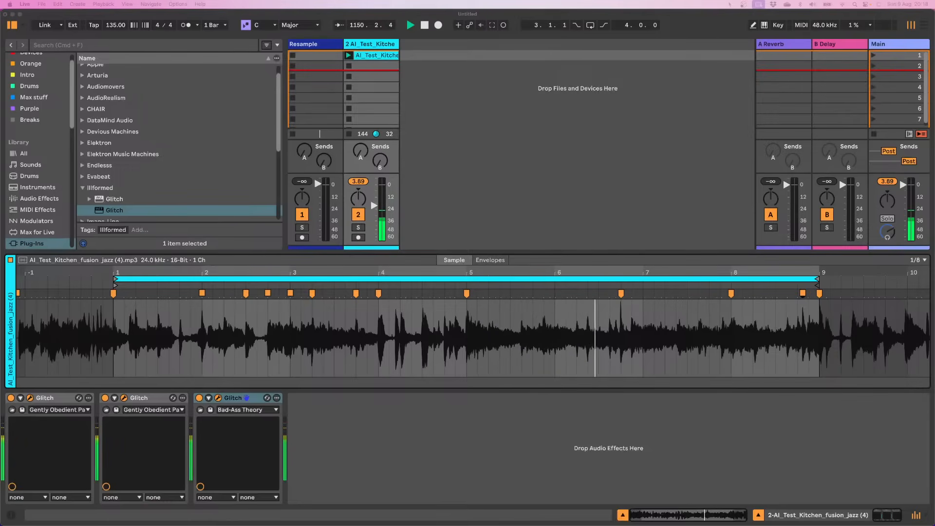
mouse_move(550, 516)
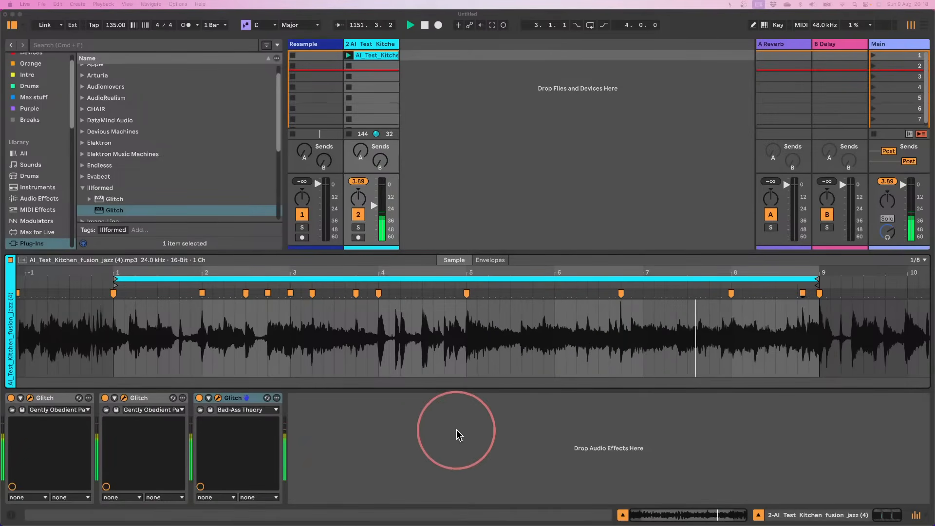
left_click(414, 443)
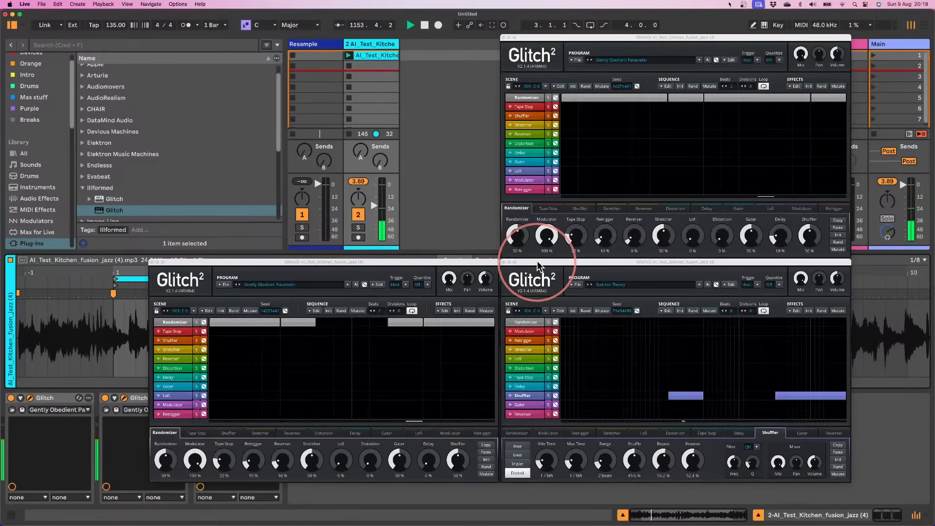
mouse_move(536, 261)
left_mouse_down()
mouse_move(550, 267)
mouse_move(536, 262)
left_mouse_up()
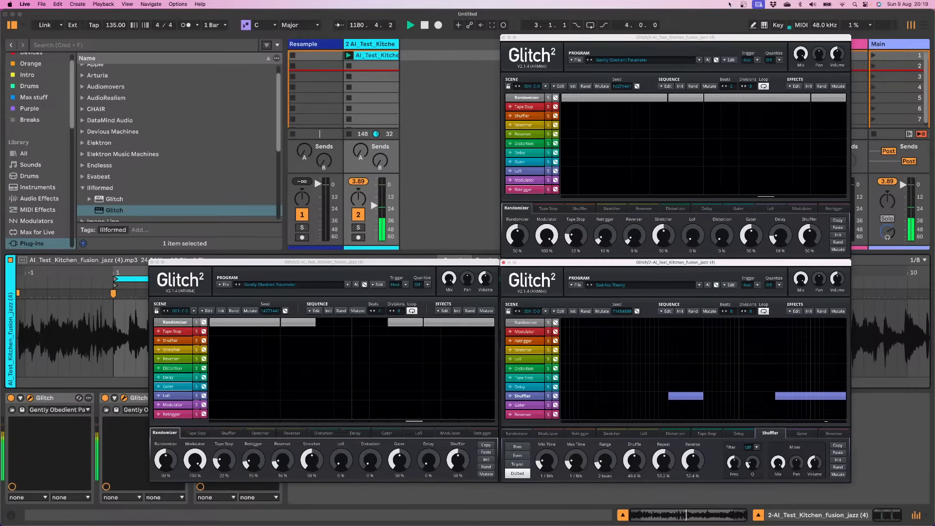
- Bring the browser back over Live and look through the Memorial page, ending at the portrait
key("super+Tab")
left_click_drag(0, 65, 408, 56)
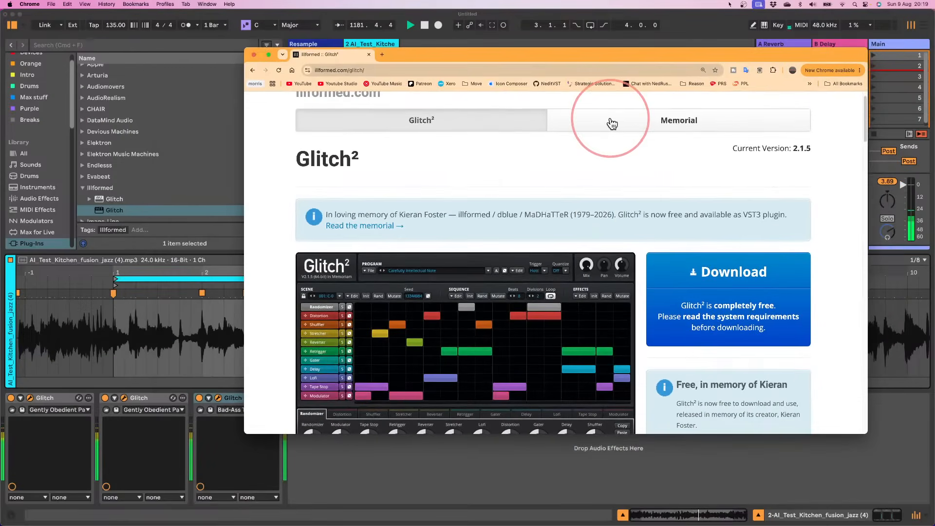
left_click(610, 121)
scroll(364, 190, "down", 10)
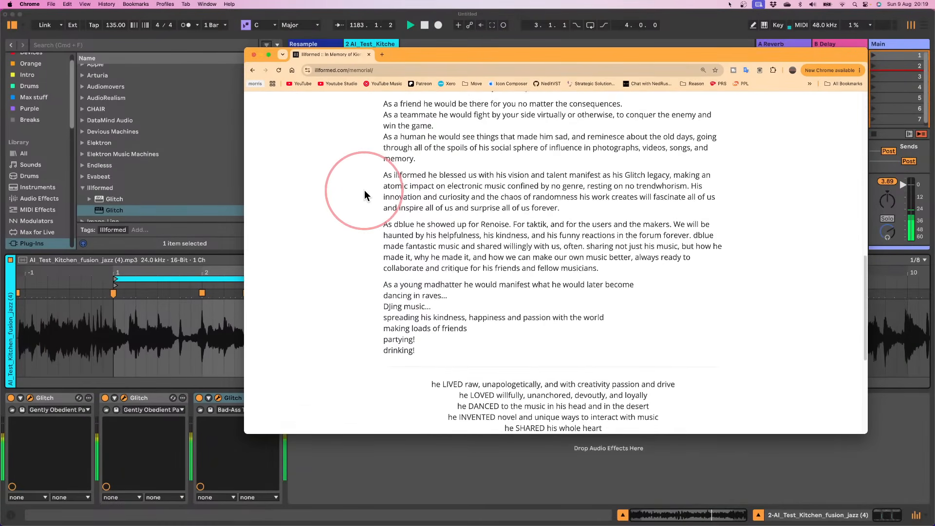
scroll(364, 189, "down", 4)
scroll(364, 189, "up", 14)
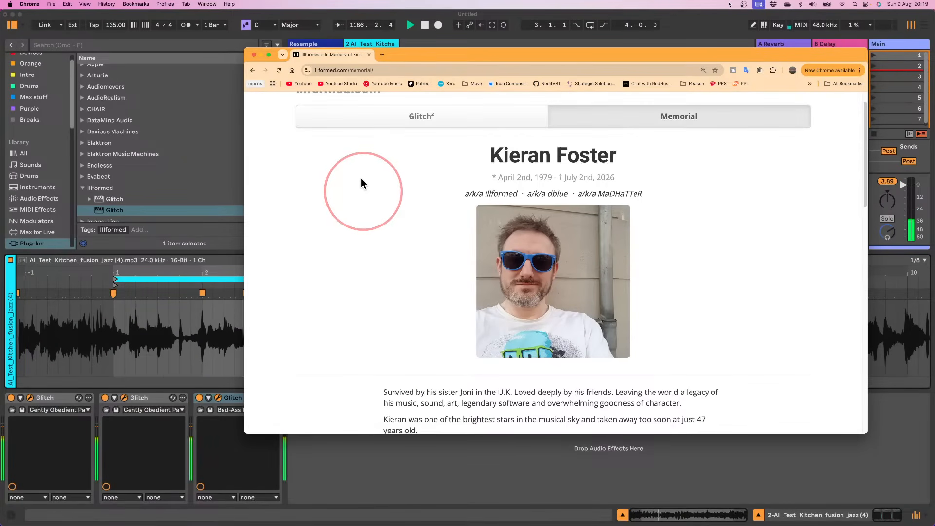
- Move the browser off the screen and return to the three Glitch² plug-in windows in Ableton Live
left_click_drag(326, 54, 0, 178)
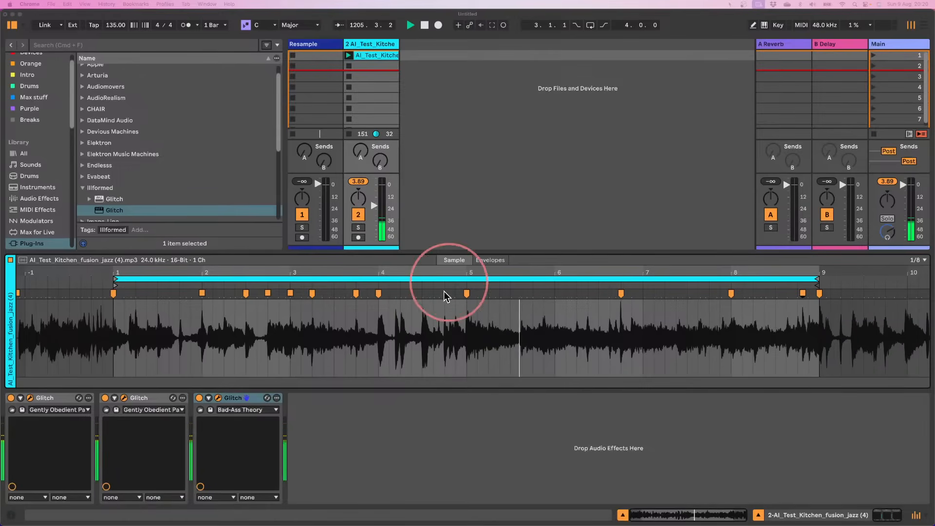
left_click(378, 432)
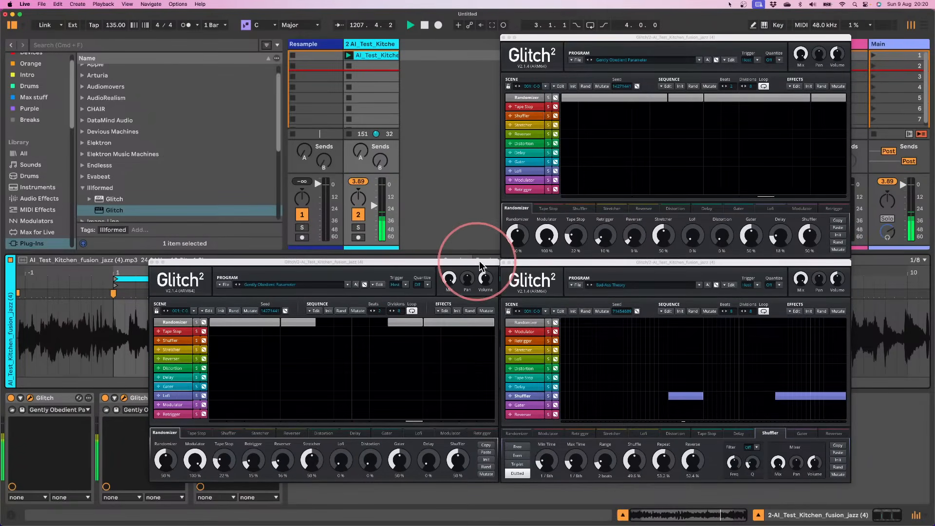
left_click_drag(583, 37, 583, 36)
left_click(331, 252)
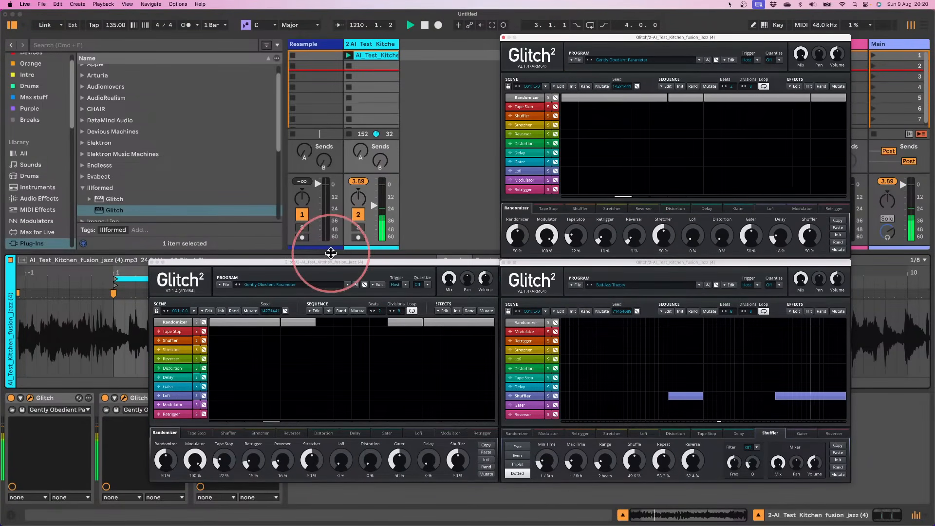
- Move the left-hand Glitch² window to just above the device chain, hiding and showing all plug-in windows once along the way
left_click_drag(342, 259, 339, 140)
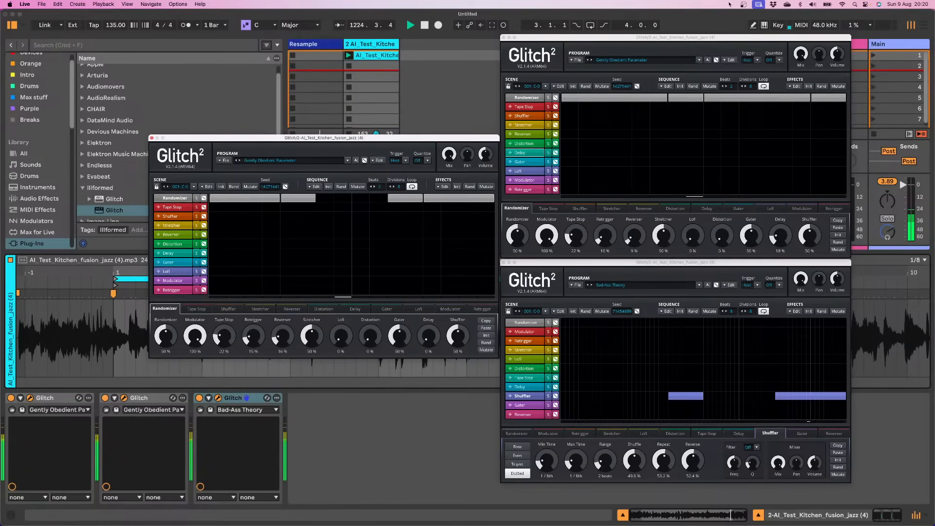
key("super+alt+p")
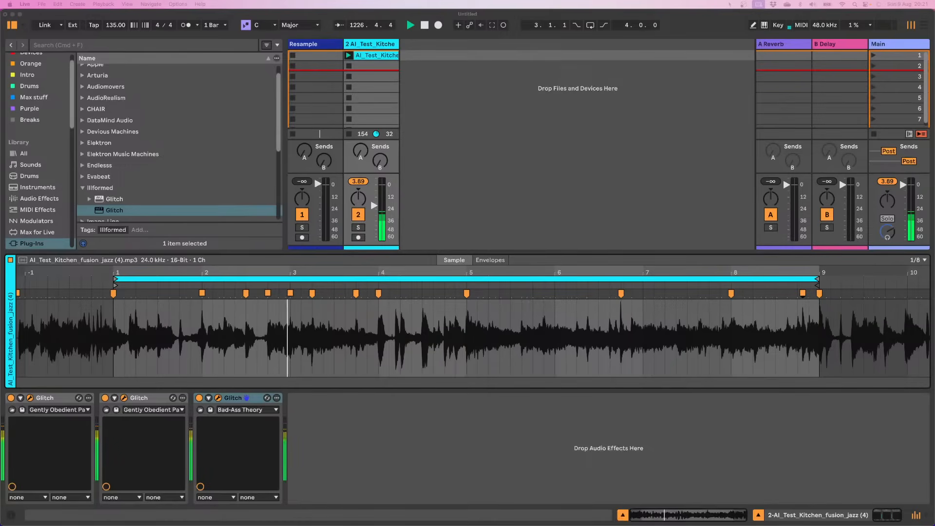
left_click(475, 221)
key("super+alt+p")
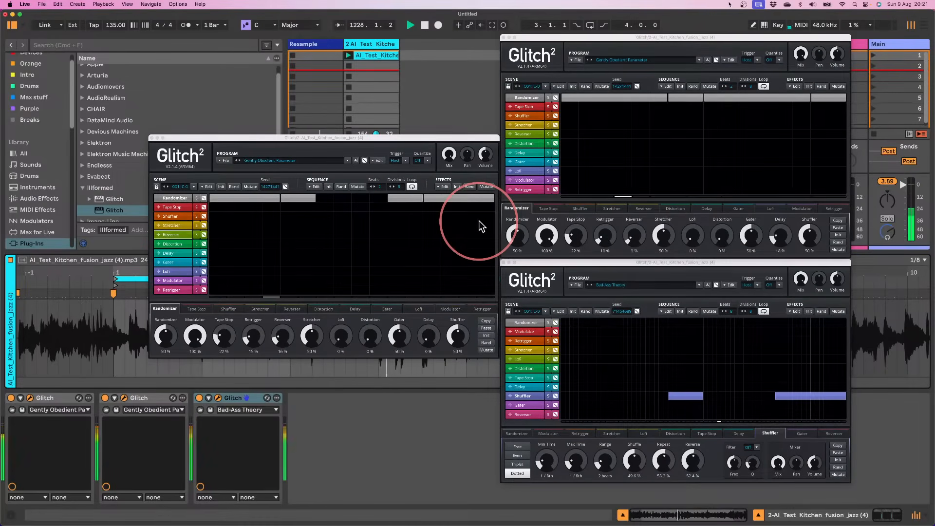
left_click_drag(441, 138, 426, 169)
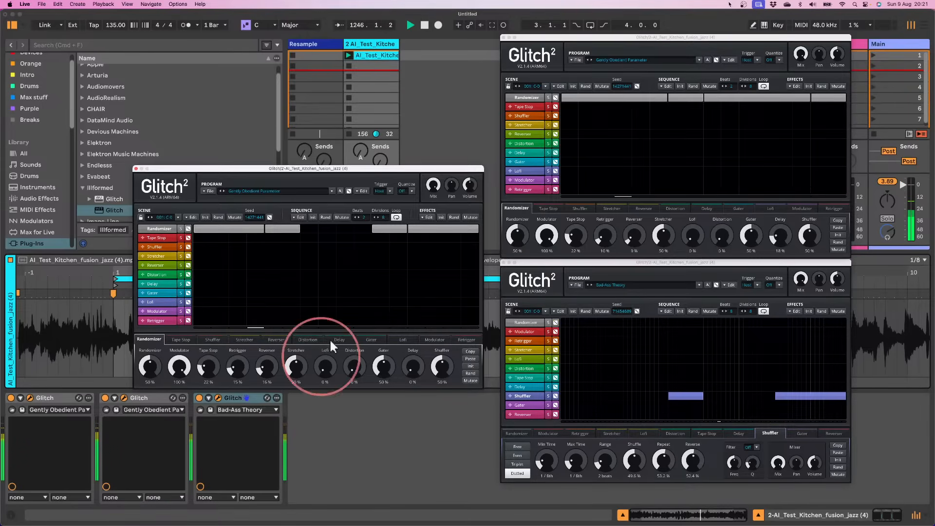
- Delete the AI_Test_Kitchen jazz clip and all three Glitch devices from track 2
key("Delete")
left_click(368, 56)
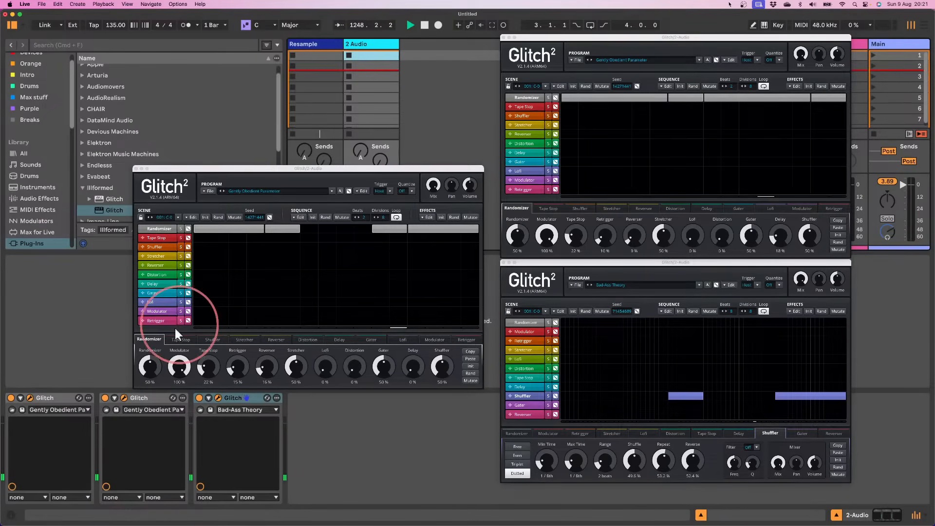
left_click(59, 403)
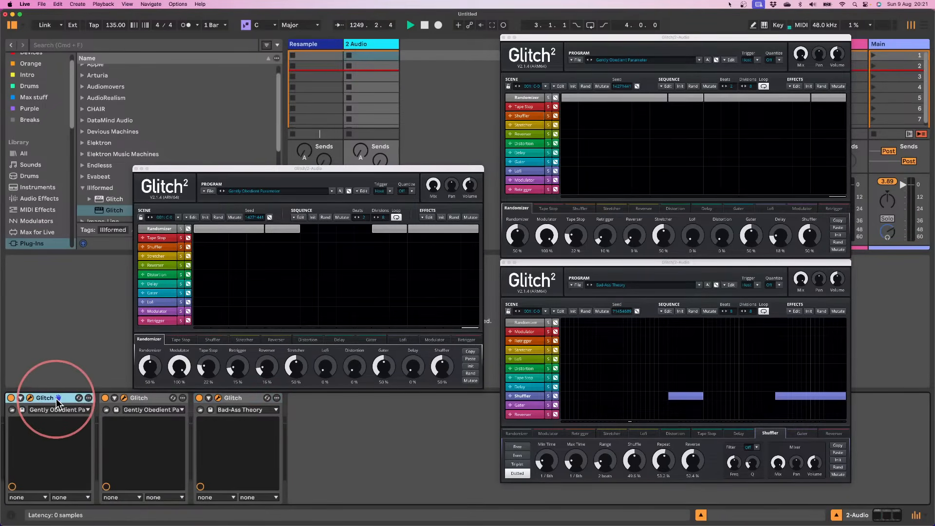
key("super+a")
key("Delete")
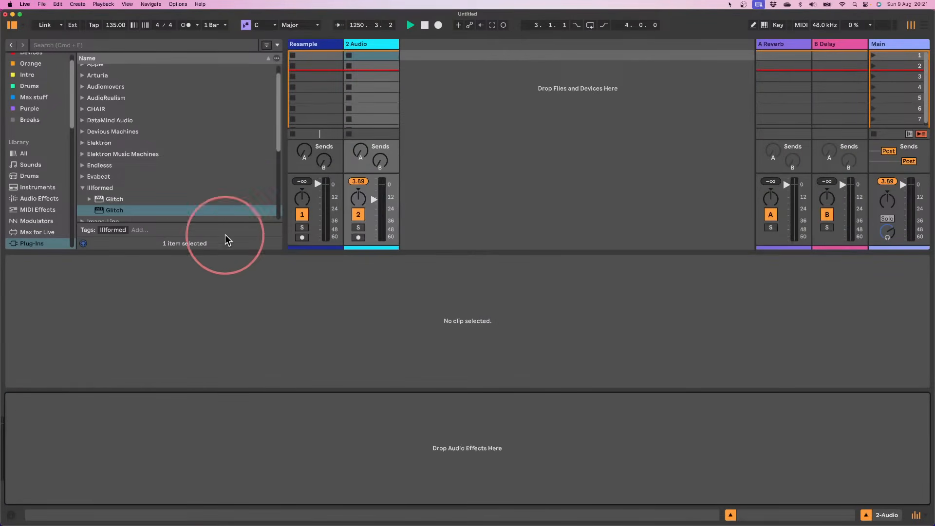
- Search the All The Breaks folder for "ike" and preview "Ike _ Tina Turner - Cussin', Cryin' and Carrying On"
scroll(48, 156, "down", 1)
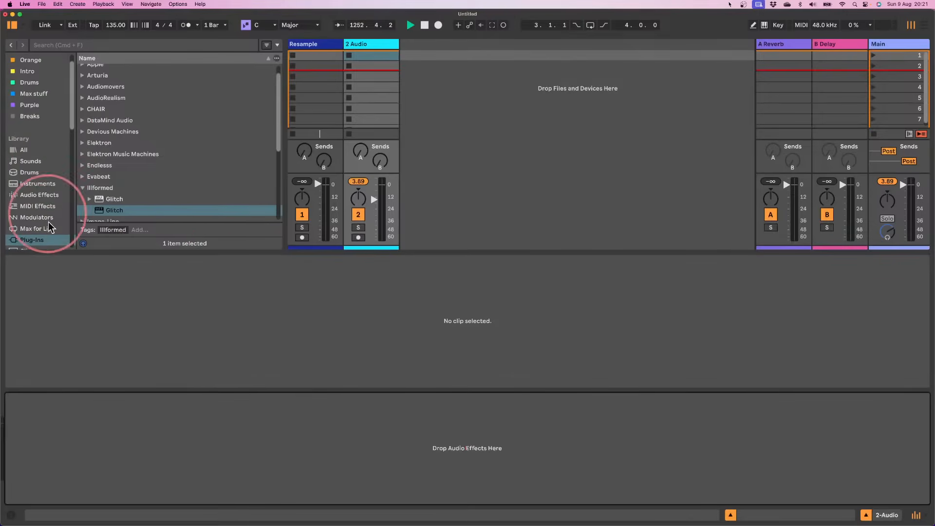
left_click_drag(57, 253, 28, 401)
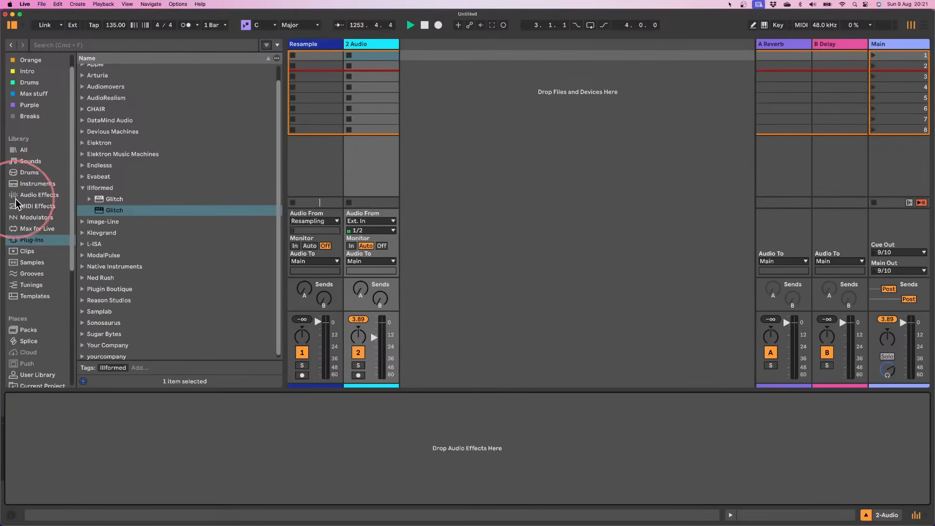
left_click(27, 117)
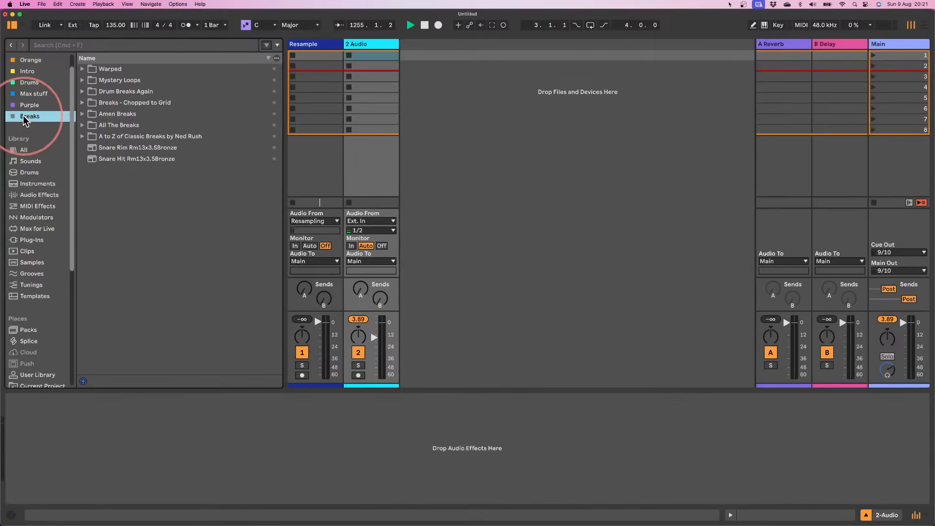
left_click(83, 125)
left_click(108, 45)
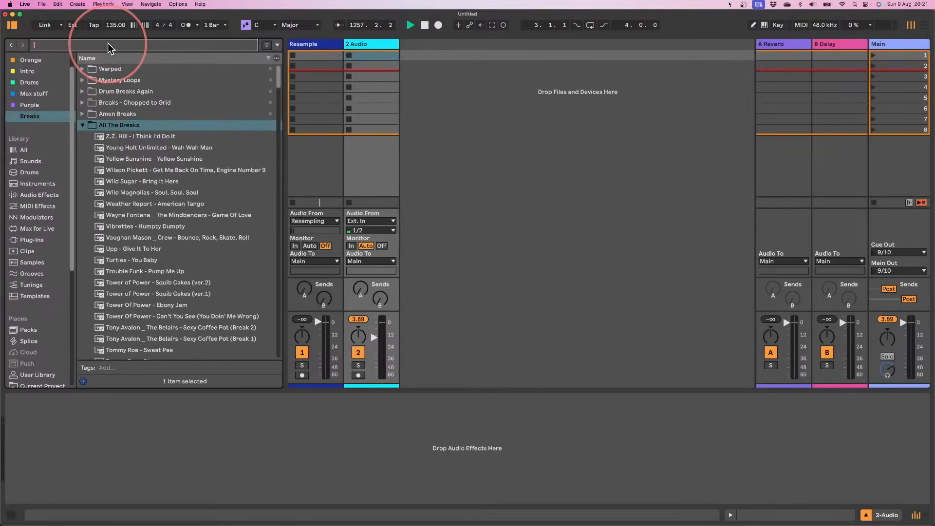
type("ike")
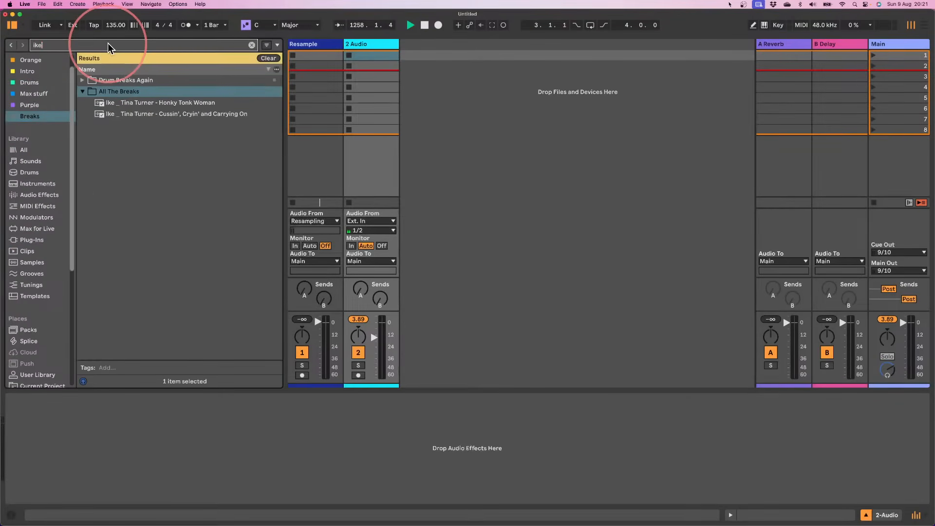
left_click(166, 116)
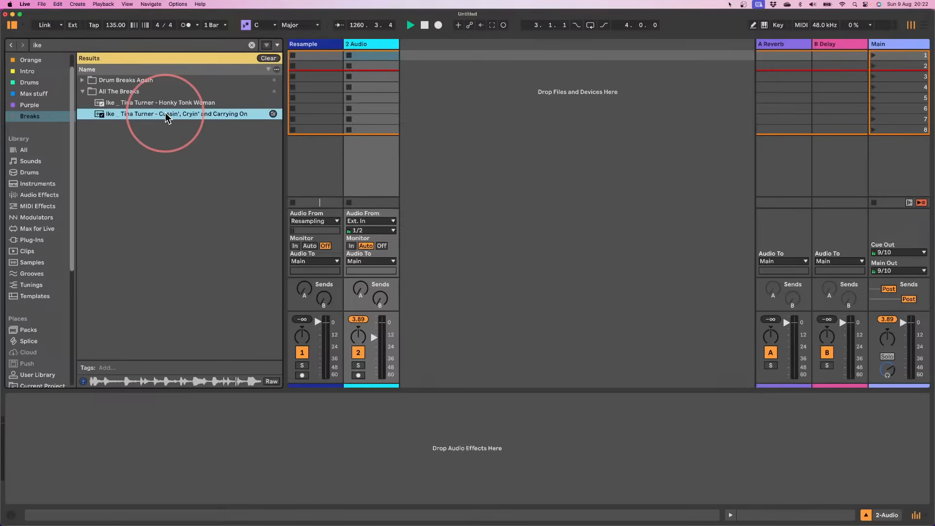
- Place the Cussin', Cryin' and Carrying On break in track 2's third slot, launch it and lower the track volume
left_click_drag(166, 117, 347, 81)
left_click(349, 76)
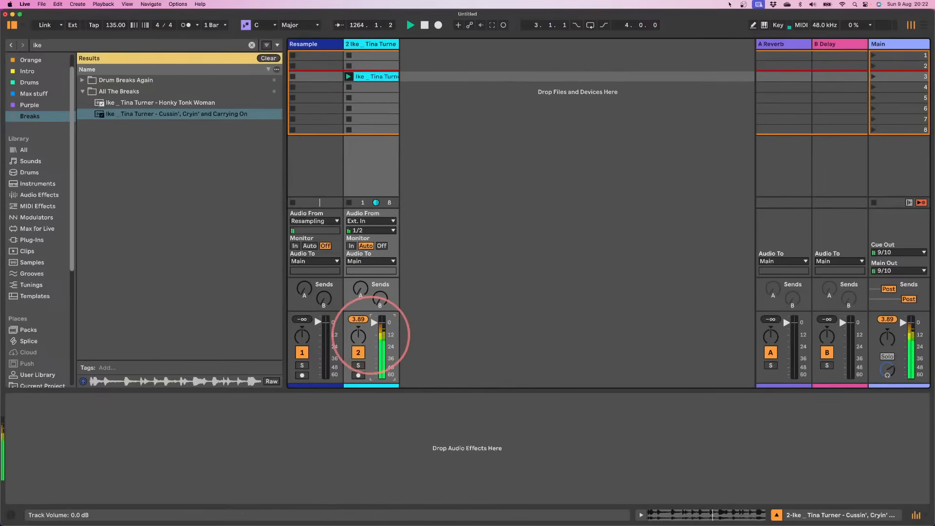
left_click_drag(371, 336, 372, 325)
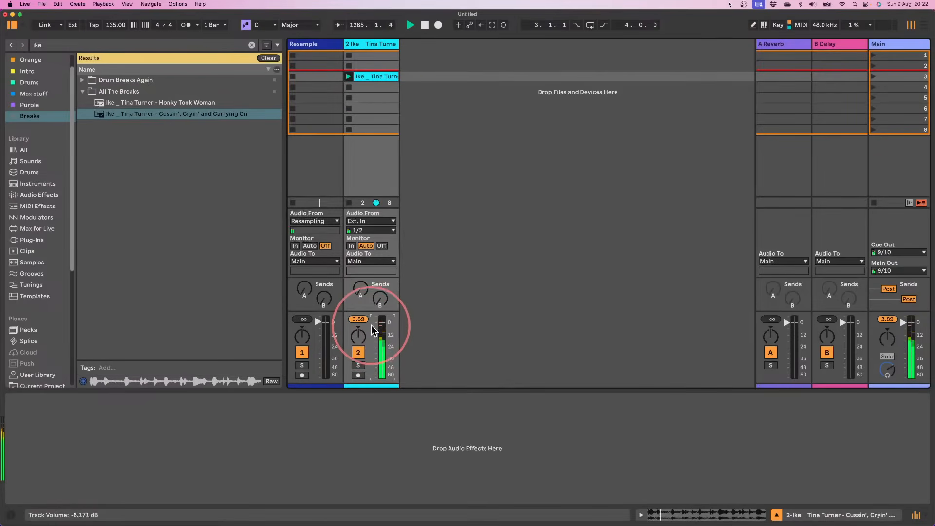
- Set 1.1.1 at the break's transient just after 1.1.3, move the loop start to it and play the trimmed loop
left_click(374, 77)
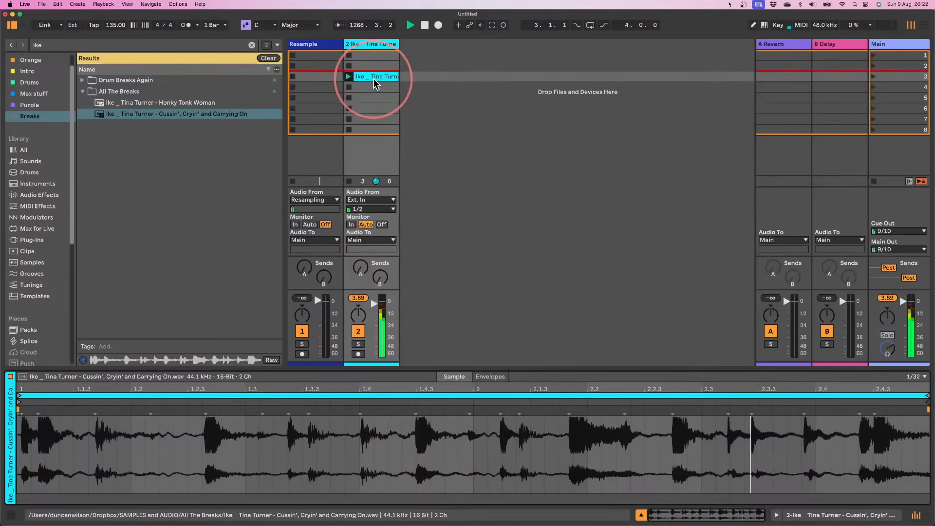
key("space")
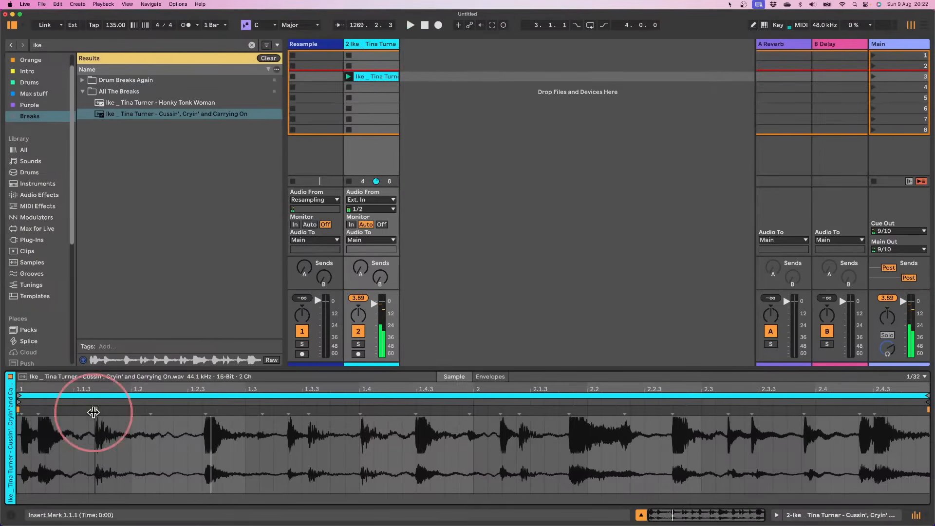
left_click_drag(103, 370, 104, 253)
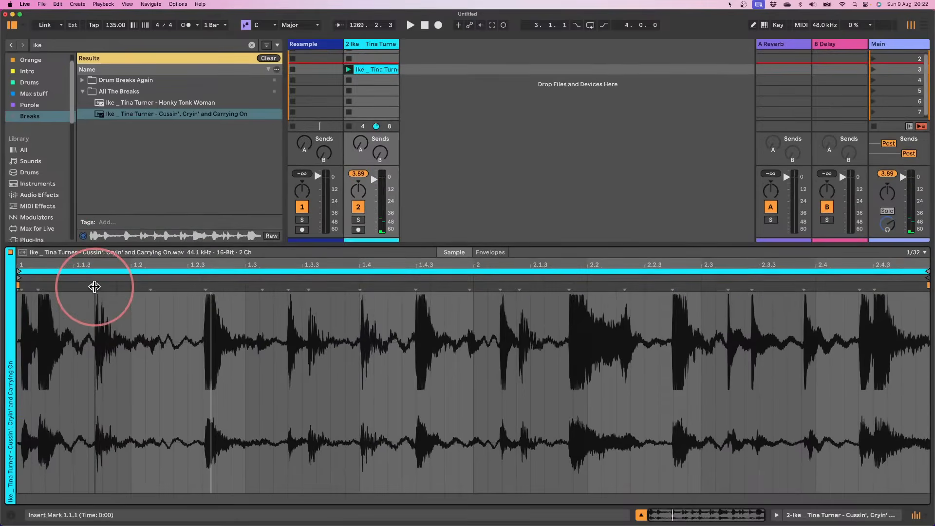
right_click(94, 287)
left_click(117, 356)
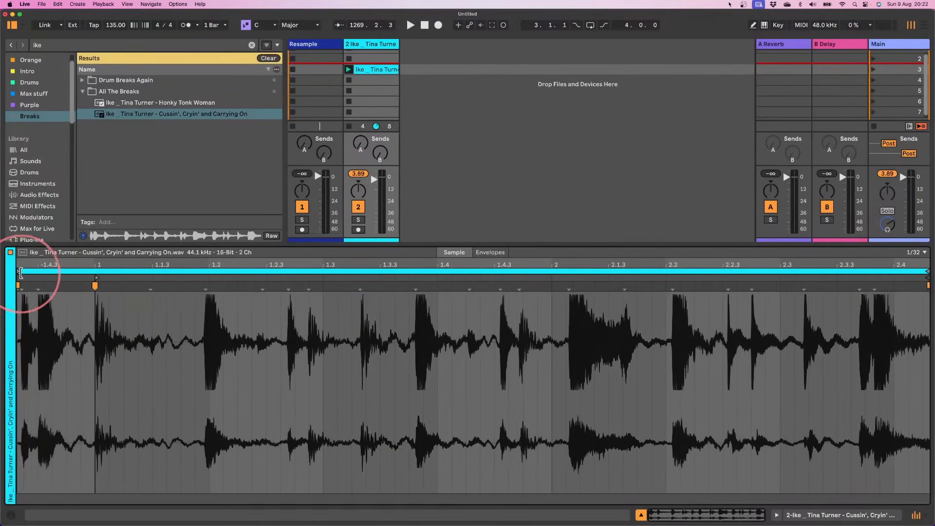
left_click_drag(66, 275, 97, 286)
key("space")
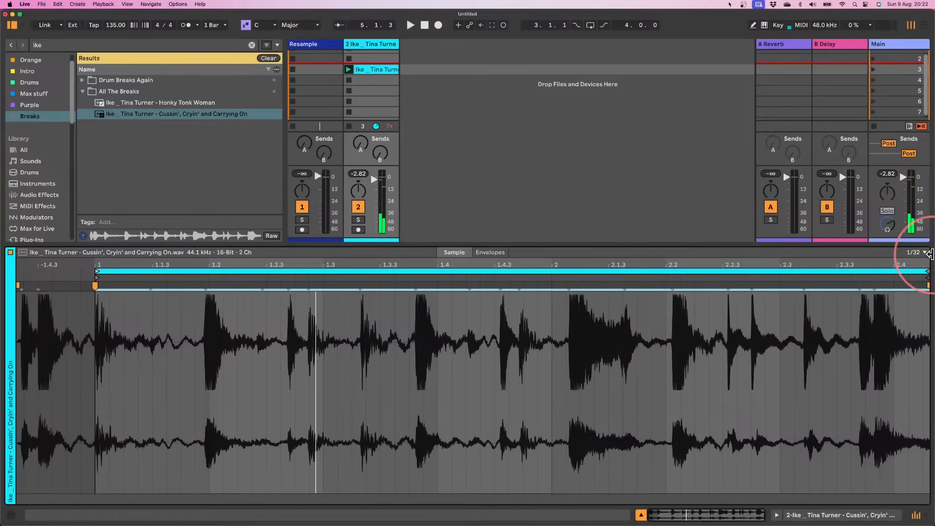
left_click(446, 293)
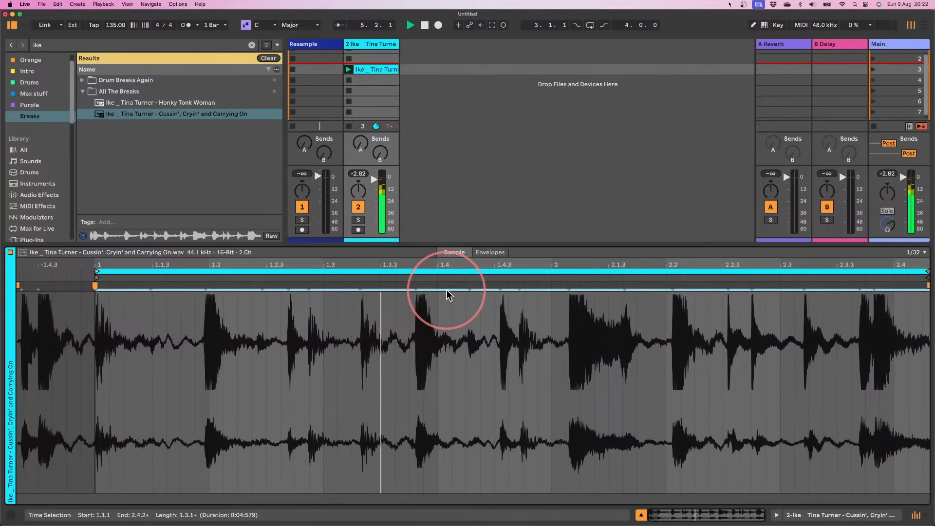
- Clear the browser search, add Simpler on a new MIDI track and load the trimmed break clip into it
left_click_drag(208, 246, 208, 367)
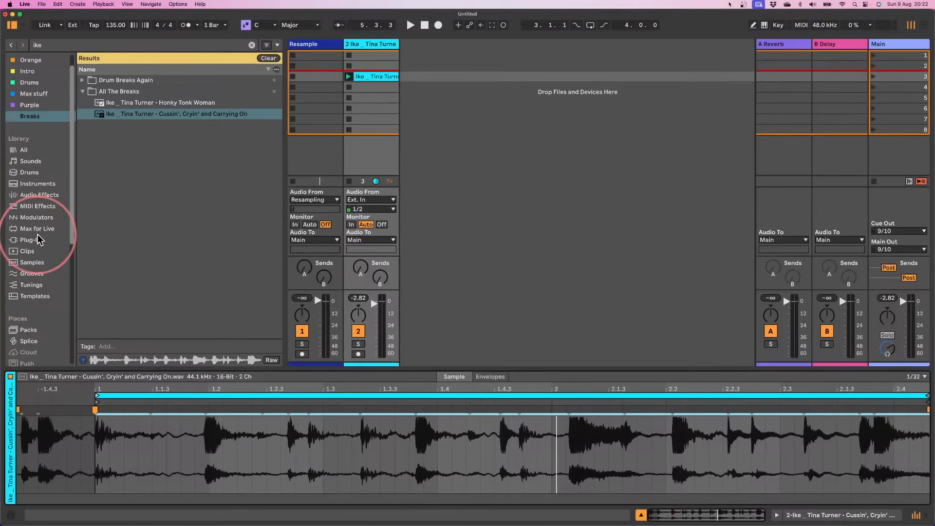
left_click(17, 184)
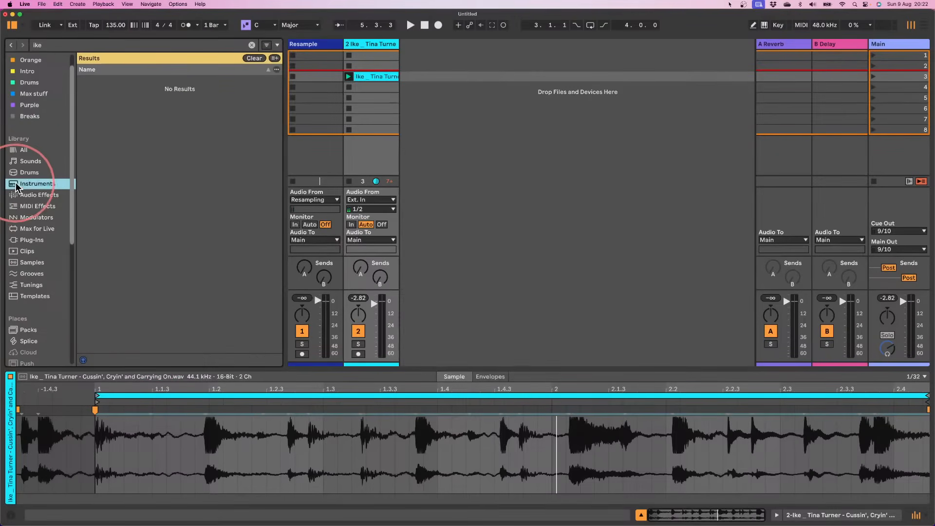
left_click(251, 45)
scroll(122, 207, "down", 3)
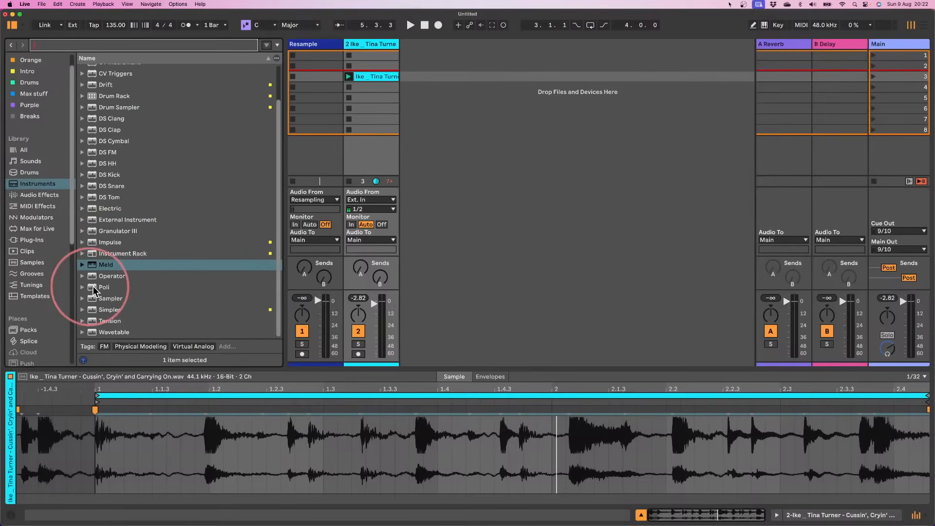
left_click_drag(109, 310, 443, 132)
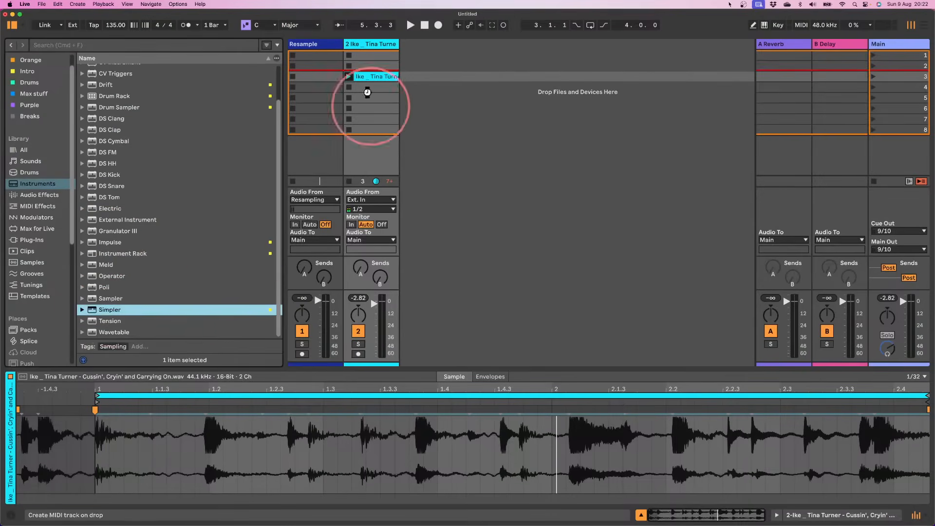
left_click_drag(374, 77, 155, 428)
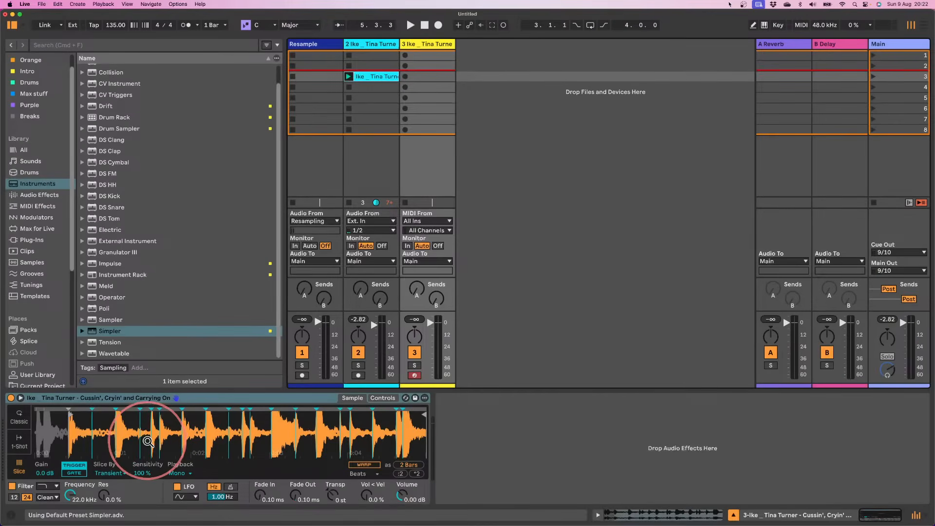
- Audition the break's slices in Simpler and stop the audio clip on track 2
left_click(148, 441)
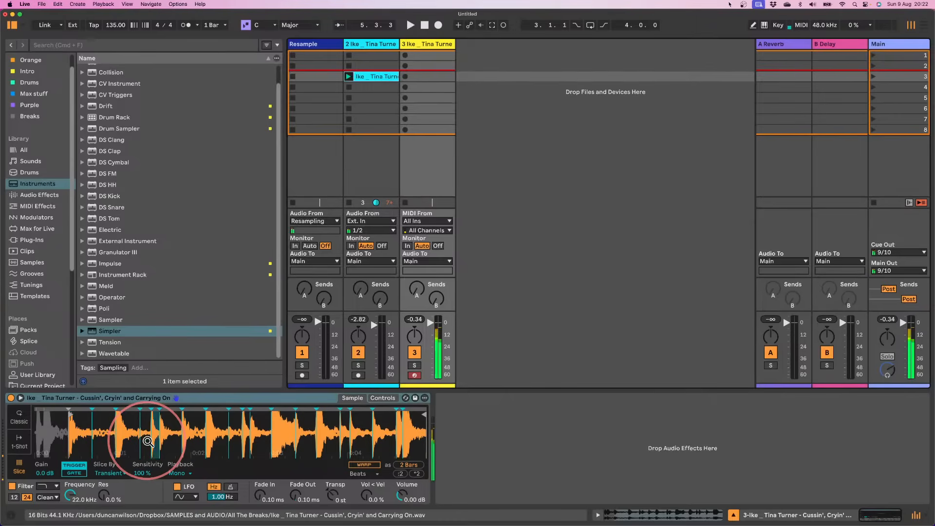
left_click(149, 442)
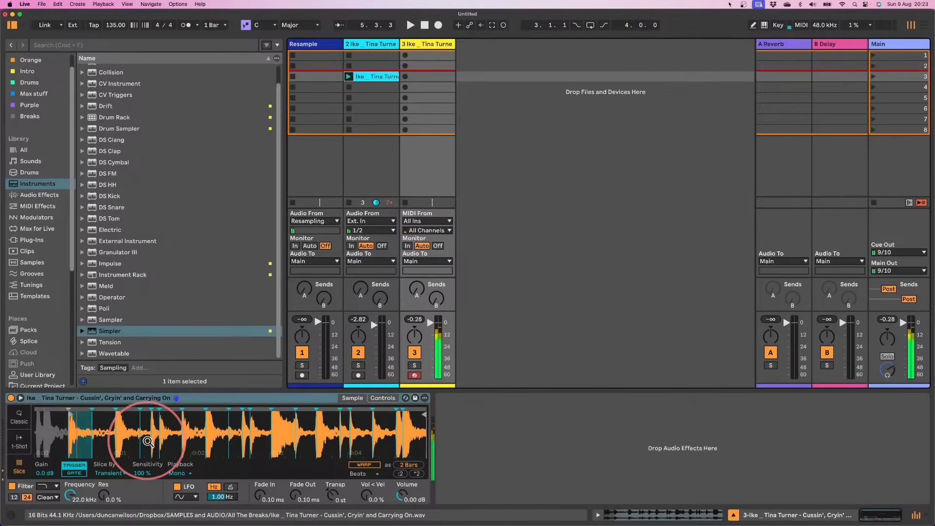
left_click(354, 352)
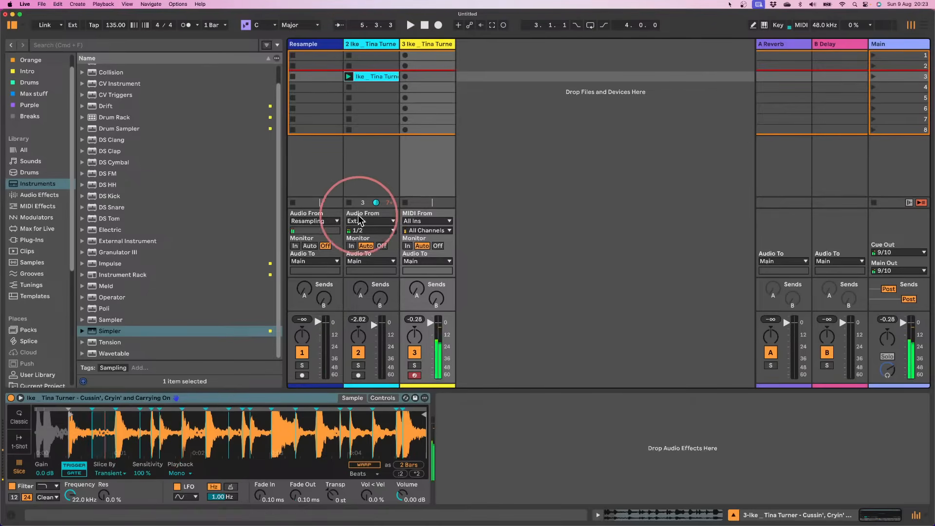
left_click(349, 203)
- Create an empty MIDI clip in the Simpler track's third slot and enlarge its note editor
double_click(425, 78)
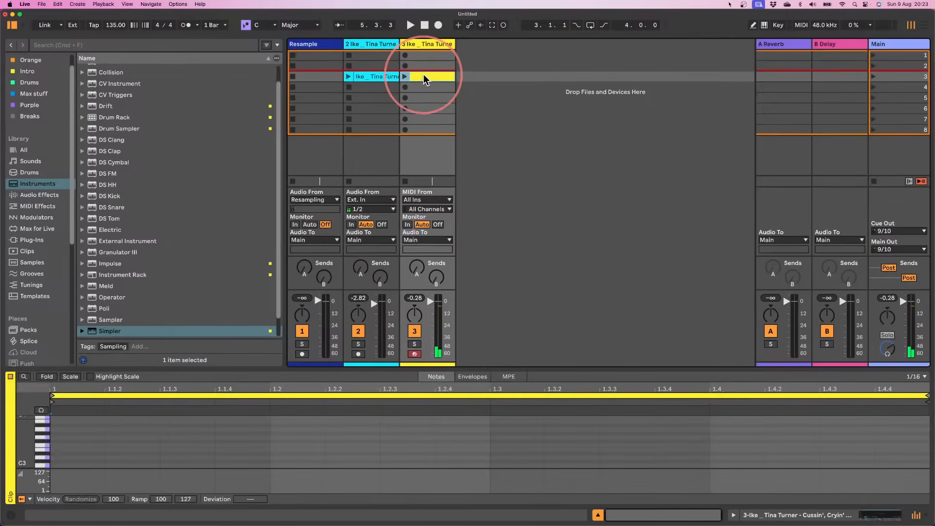
left_click_drag(336, 384, 369, 106)
left_click(72, 296)
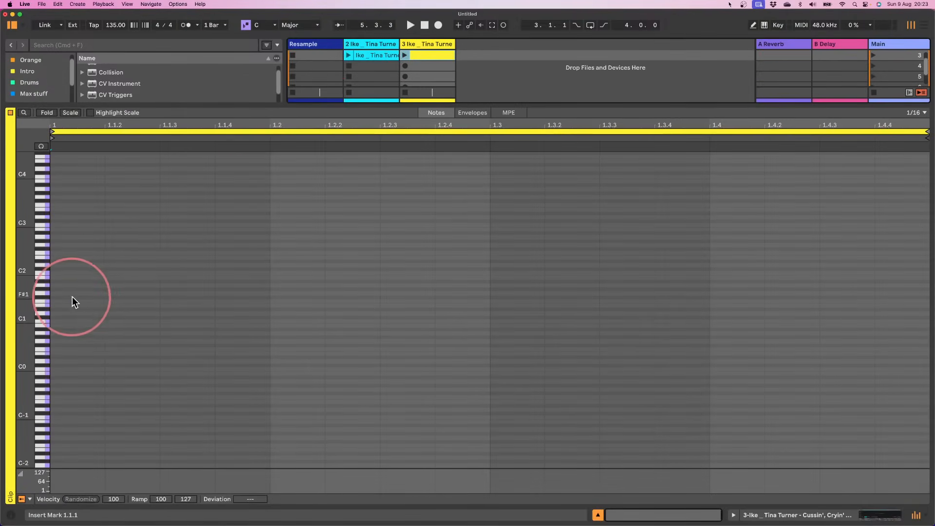
- Insert sixteenth notes C1 at 1.1.1, C#1 at 1.1.3 and D1 at 1.2 in the Simpler clip
left_click(42, 321)
left_click(75, 321)
double_click(74, 320)
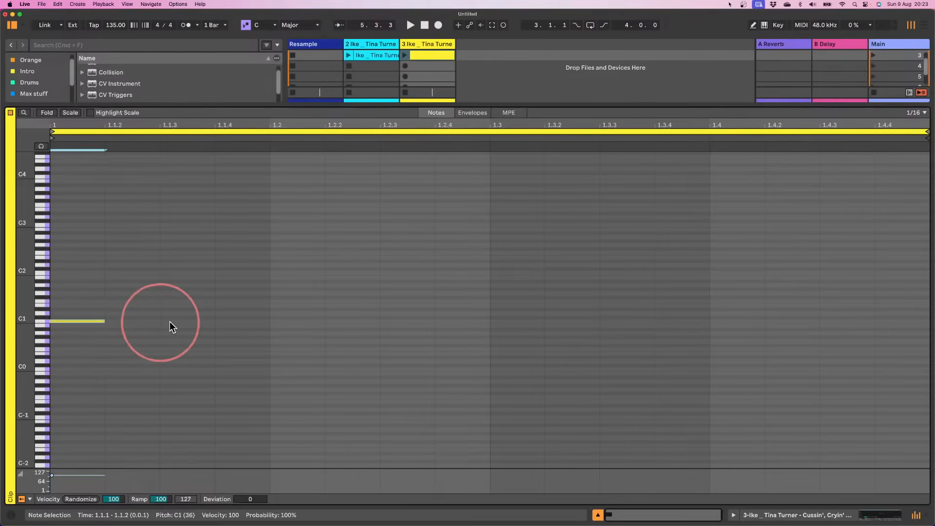
double_click(186, 321)
key("Up")
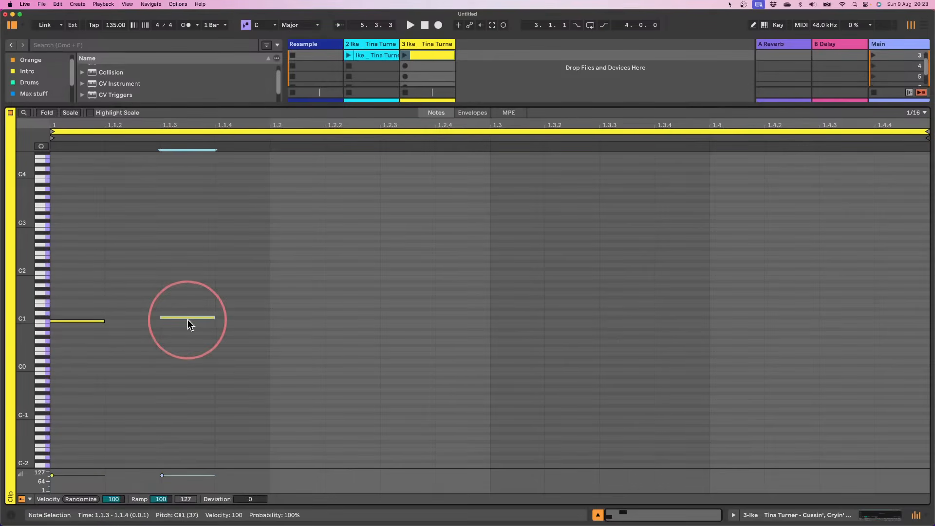
left_click_drag(37, 320, 39, 322)
double_click(304, 305)
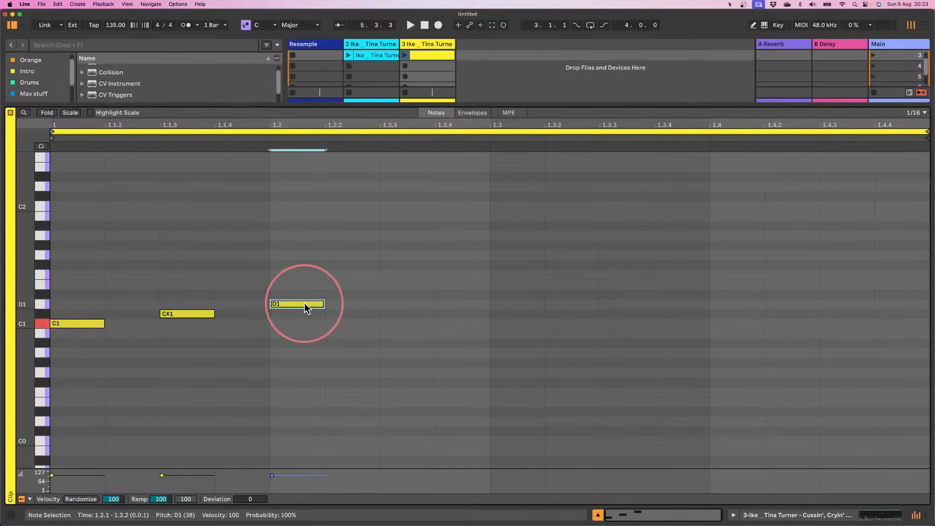
- Repeat the three-note pattern with C1 at 1.2.3, C#1 at 1.3 and D1 at 1.3.3
double_click(403, 323)
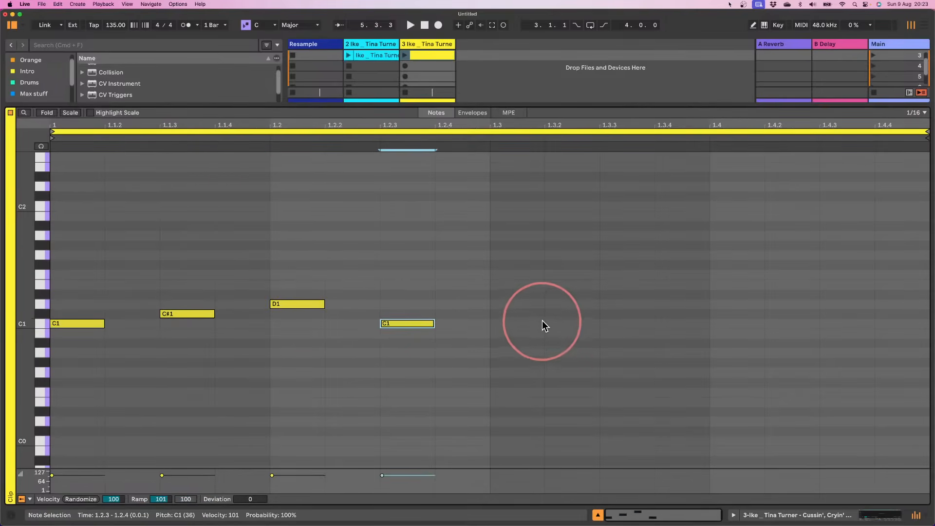
double_click(537, 316)
double_click(623, 302)
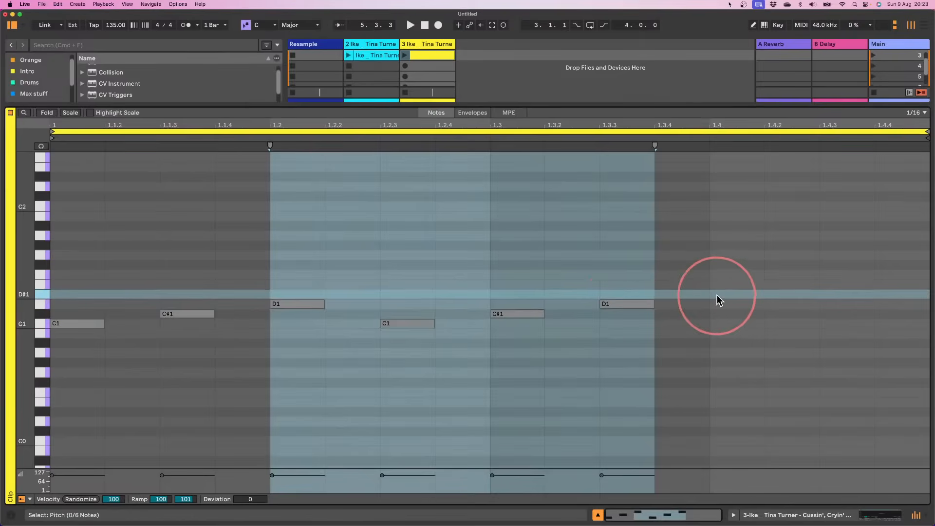
- Fill the last beat with D#1 at 1.4, E1 at 1.4.2, F#1 at 1.4.3 and E1 at 1.4.4, and launch the clip
left_click(717, 295)
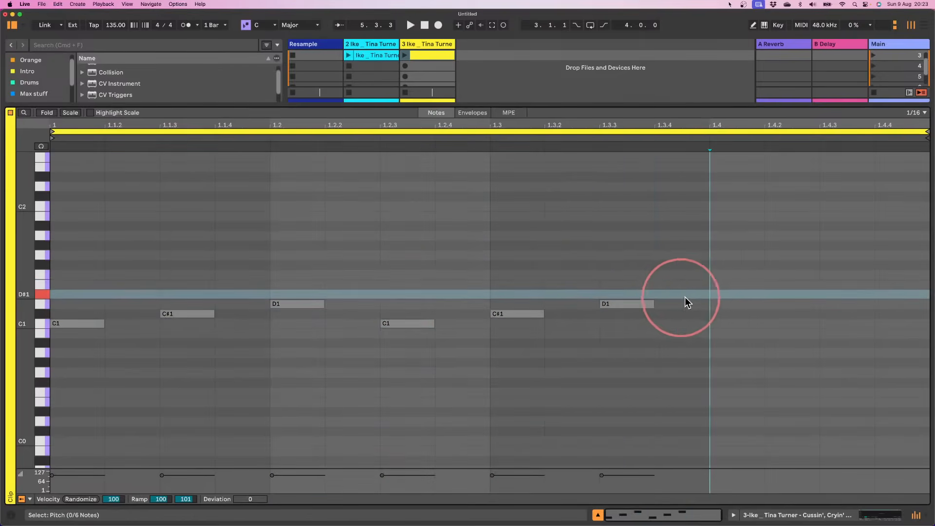
double_click(720, 294)
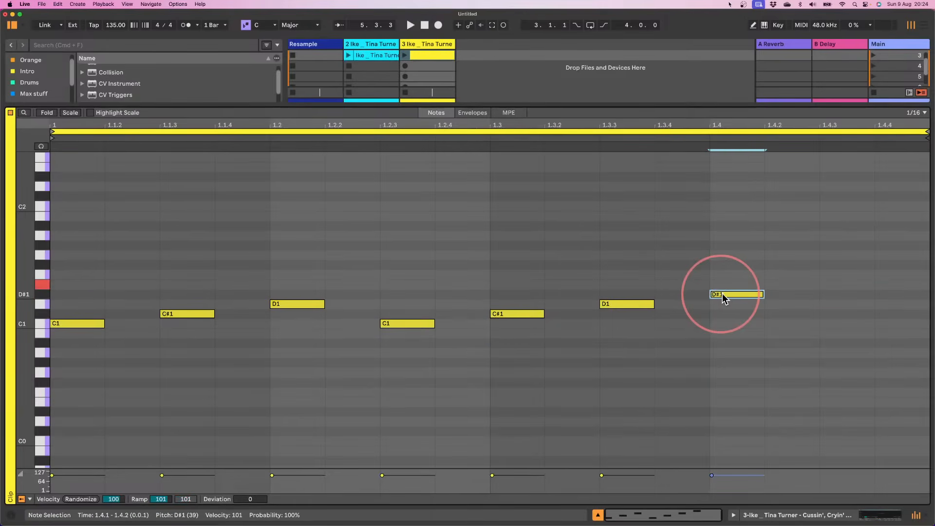
left_click(801, 288)
double_click(801, 285)
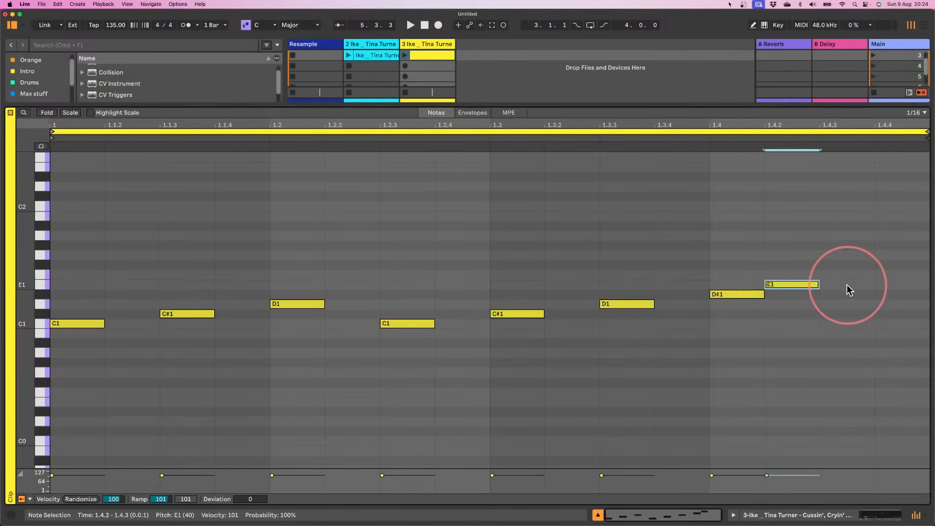
left_click(799, 291)
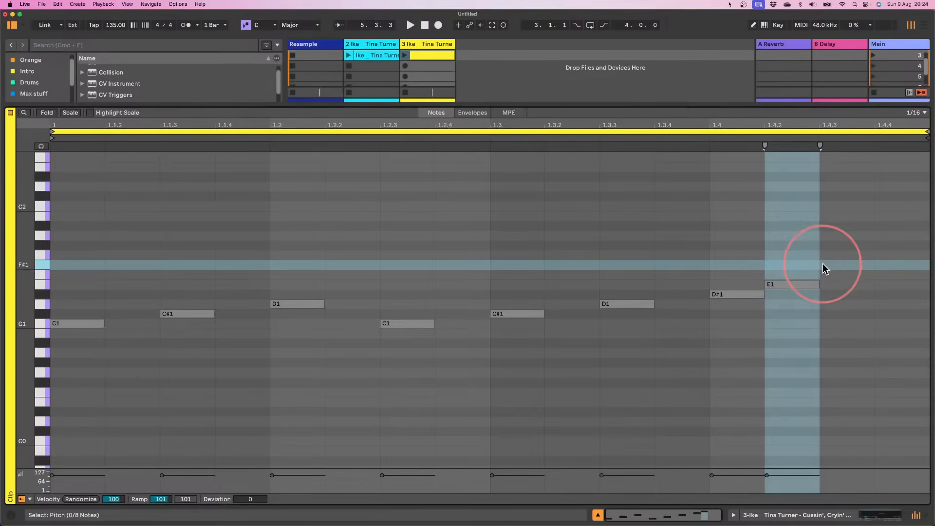
left_click(807, 282)
left_click(806, 265)
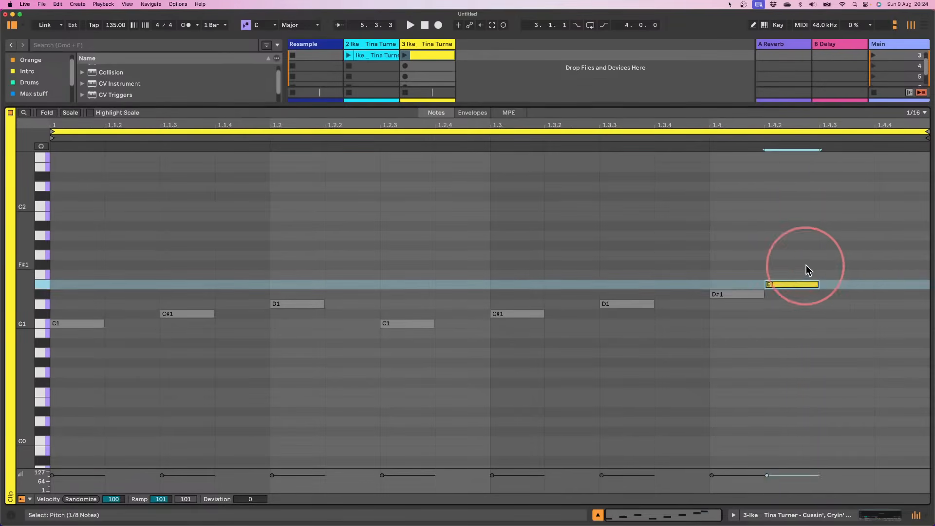
double_click(845, 265)
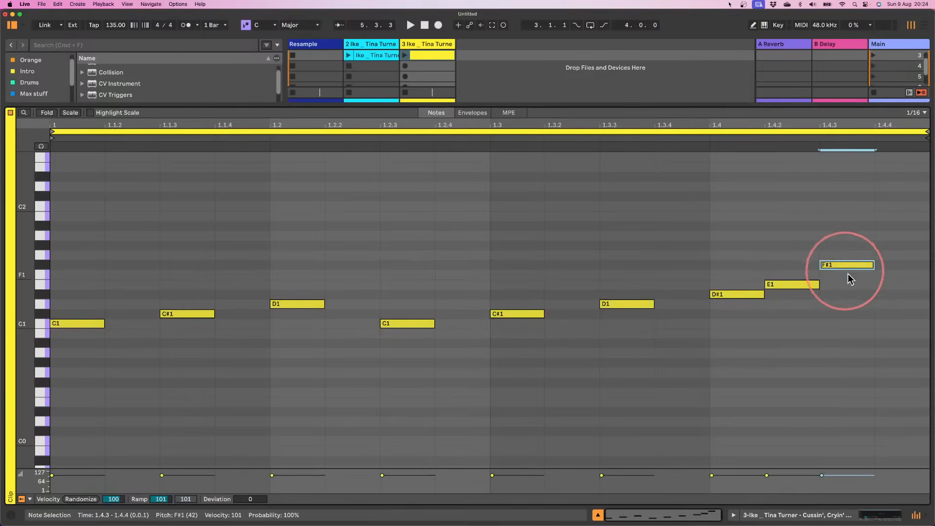
double_click(879, 285)
left_click(405, 55)
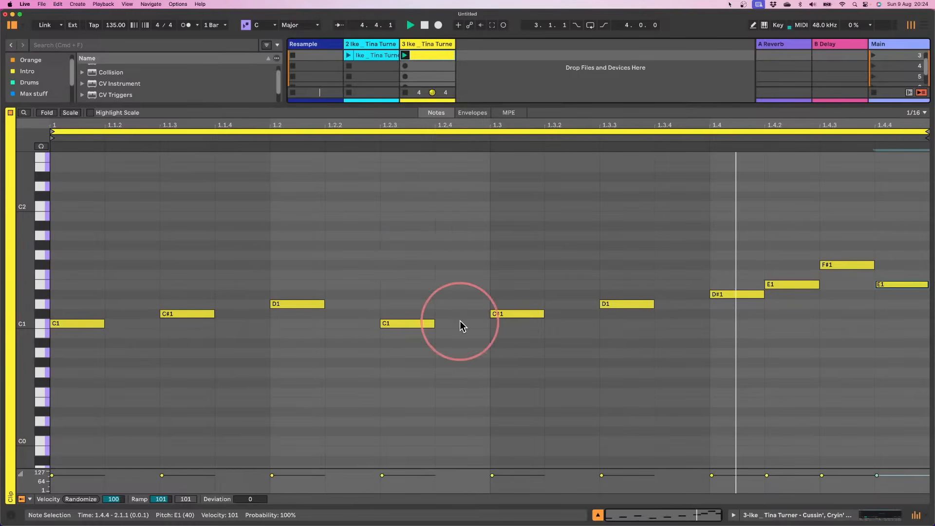
- Add a Utility audio effect after Simpler and set its input channel mode to Left
left_click(750, 513)
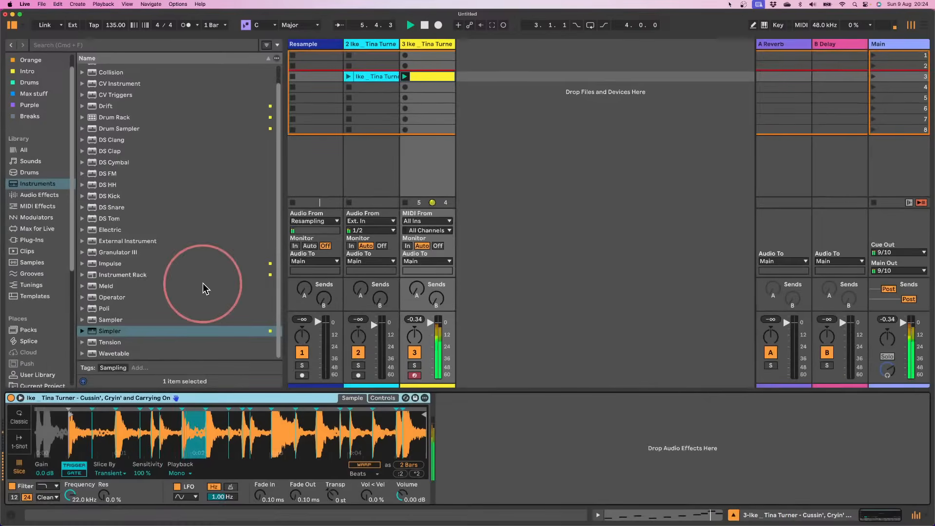
left_click(21, 196)
scroll(117, 265, "down", 12)
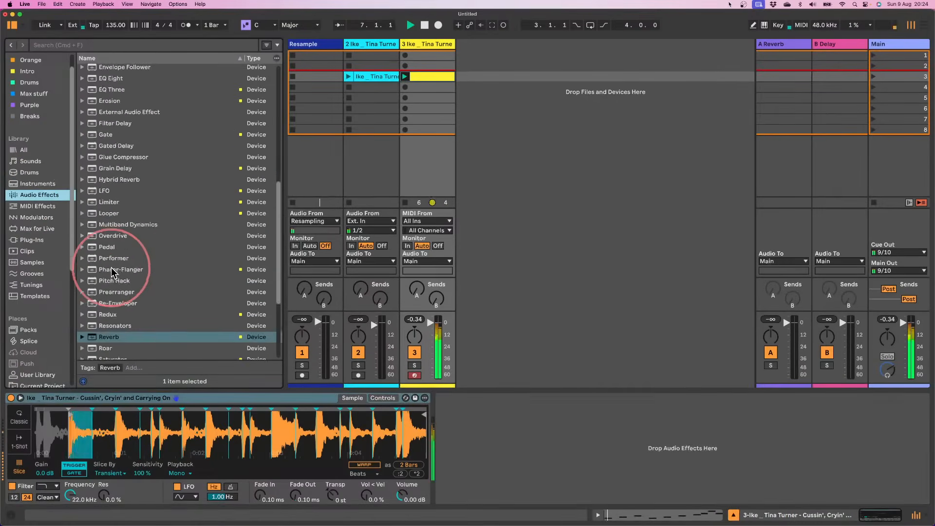
left_click_drag(94, 323, 528, 443)
left_click(456, 428)
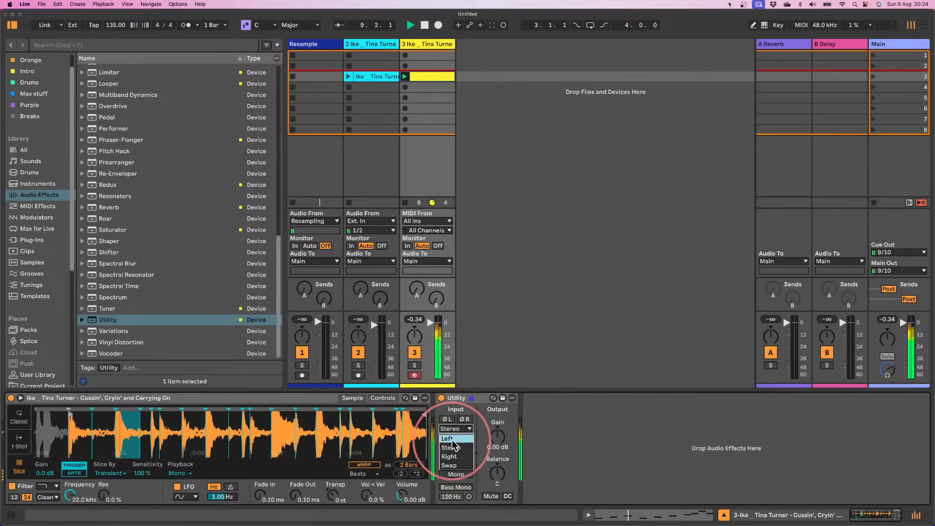
left_click(447, 438)
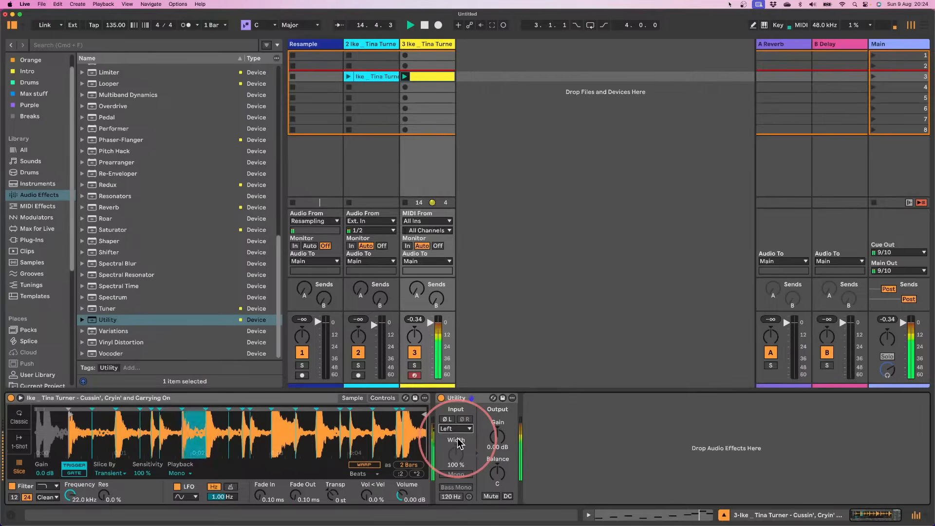
- Duplicate the clip's one-bar loop with its notes until it spans four bars, and play it back
double_click(417, 79)
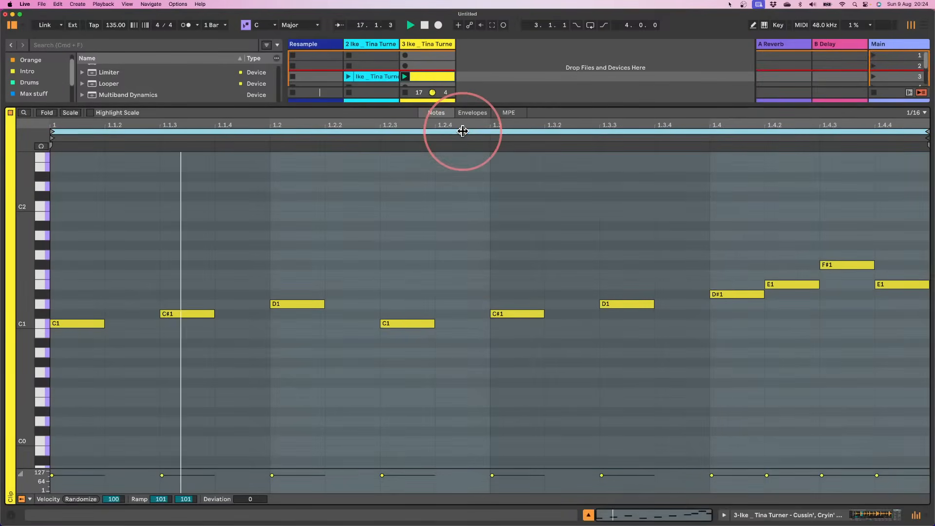
key("super+d")
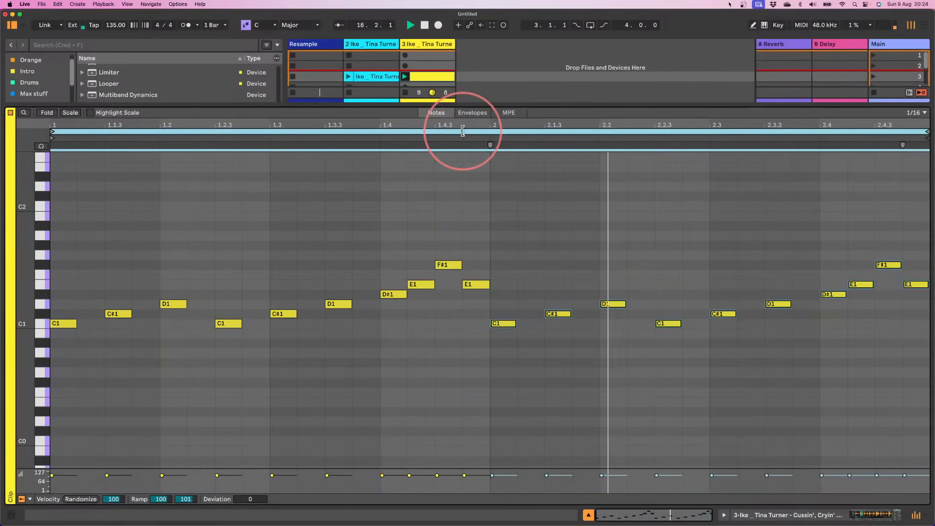
key("super+d")
left_click(422, 388)
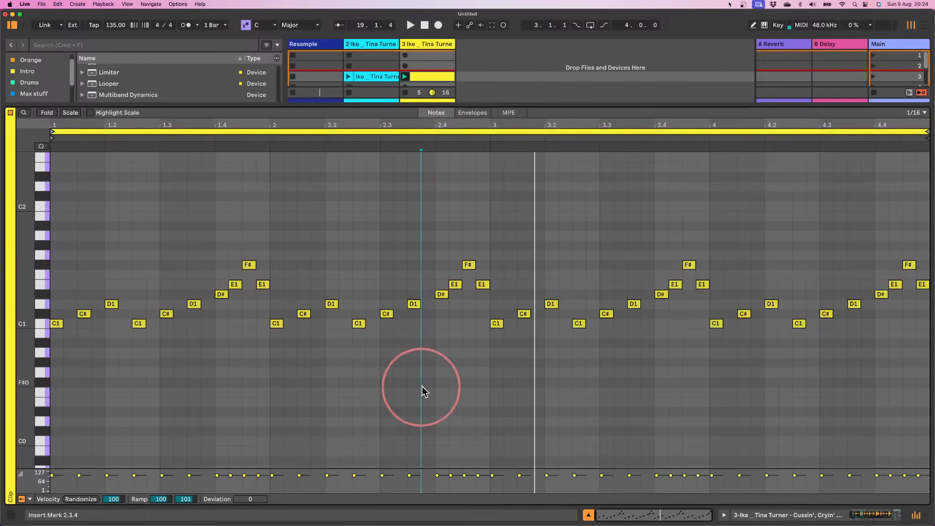
key("space")
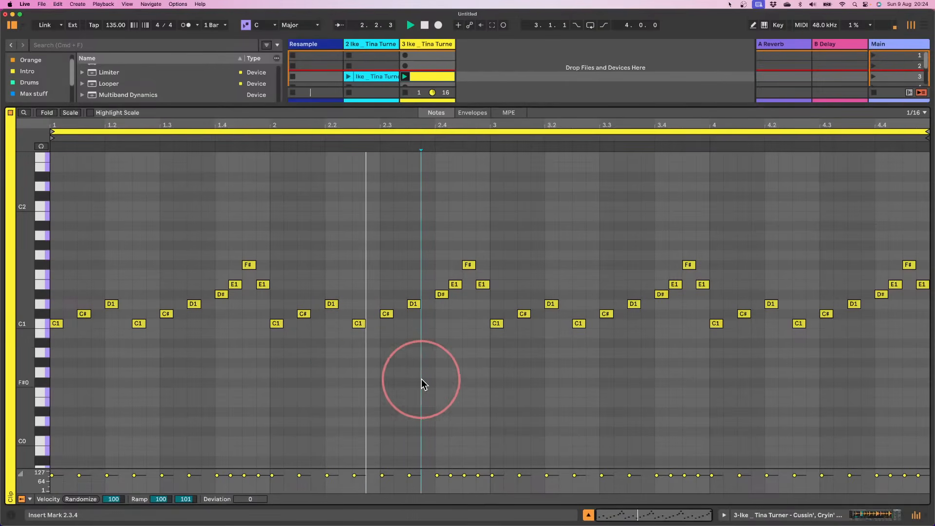
key("space")
- Transpose the four notes on beat 2.4 up one semitone and play the clip
left_click_drag(487, 317, 428, 220)
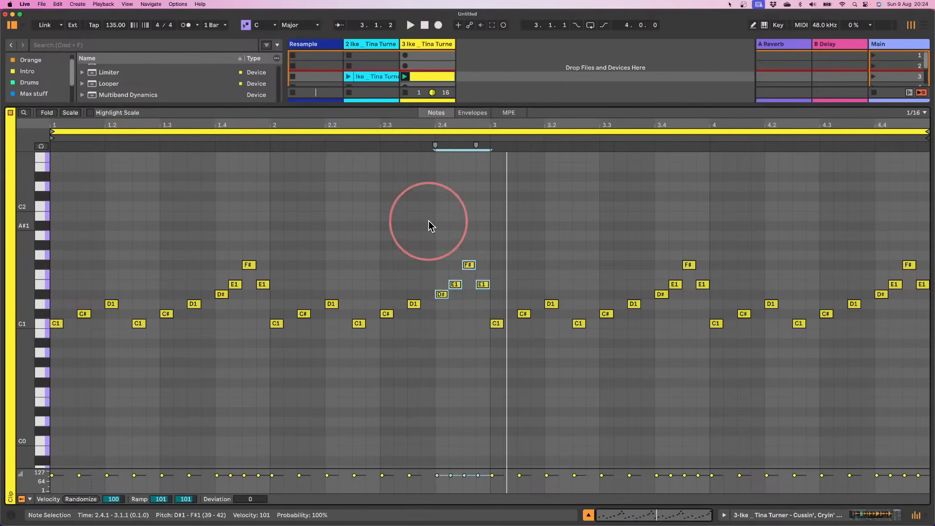
key("Up")
key("space")
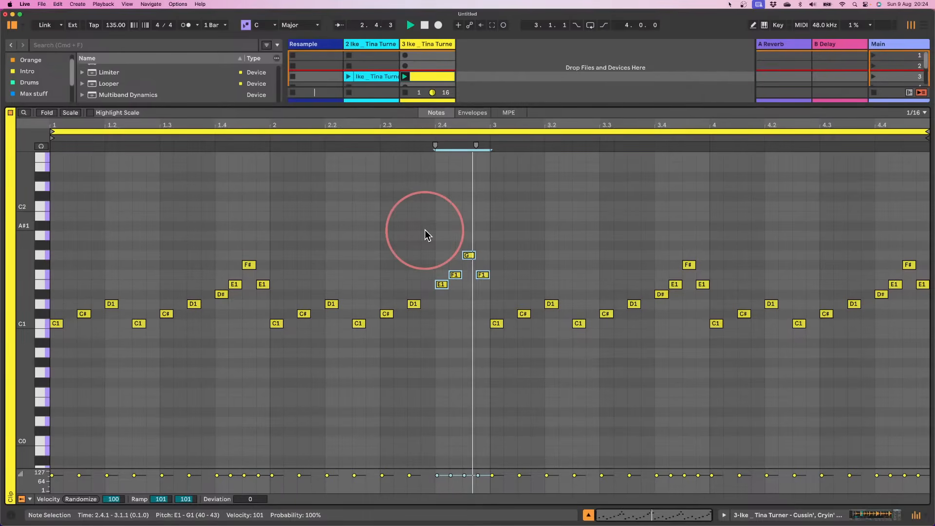
left_click(466, 281)
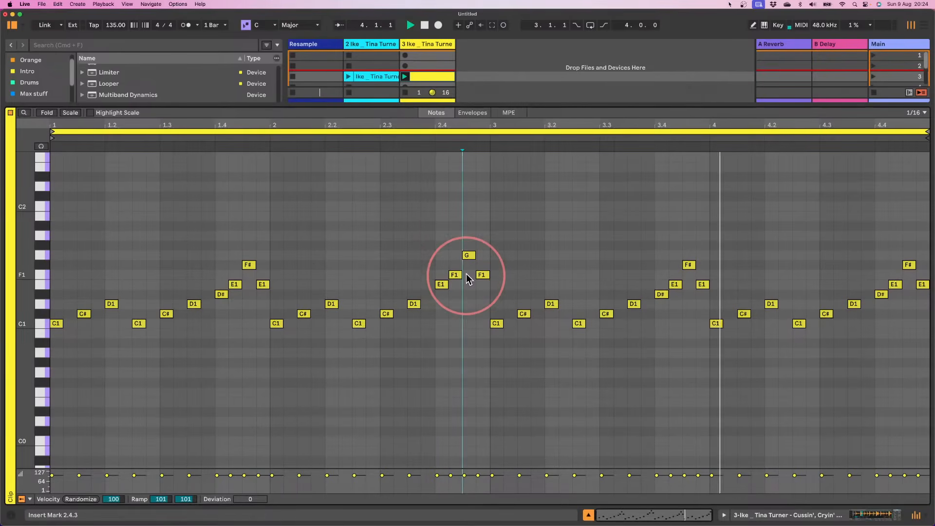
- Raise the D1 note at 4.3.3 to G#1 and stop playback
left_click(853, 304)
key("Up")
key("Up")
key("Up")
key("space")
key("Up")
key("Up")
key("Up")
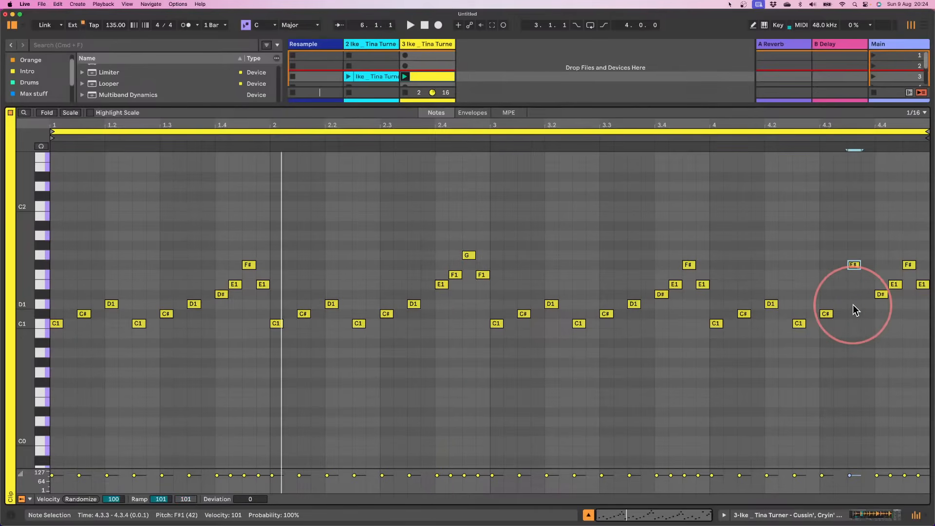
- Turn on note preview, audition pitches for the note at 4.3.3 to settle on B1, and extend it to 4.4
left_click(40, 146)
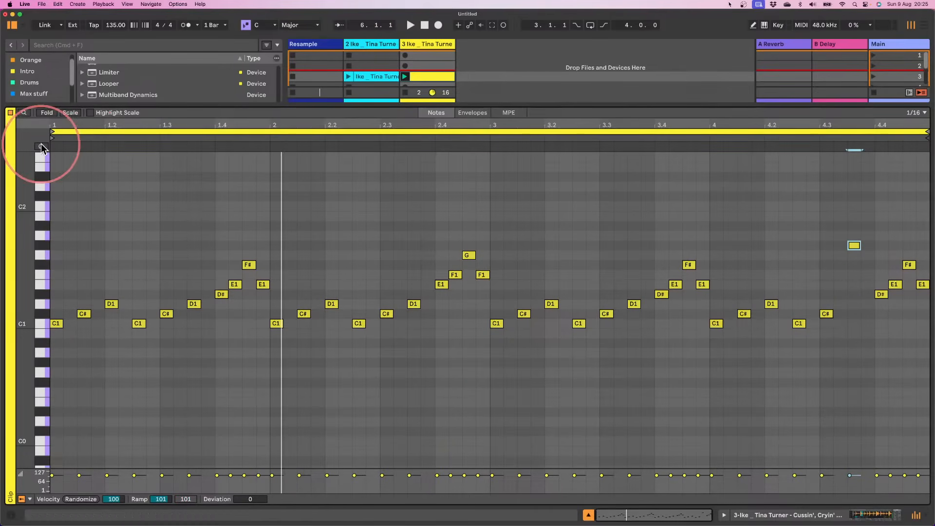
key("Down")
key("Down")
key("Down")
key("Up")
key("Up")
key("Up")
key("Up")
key("Up")
key("Up")
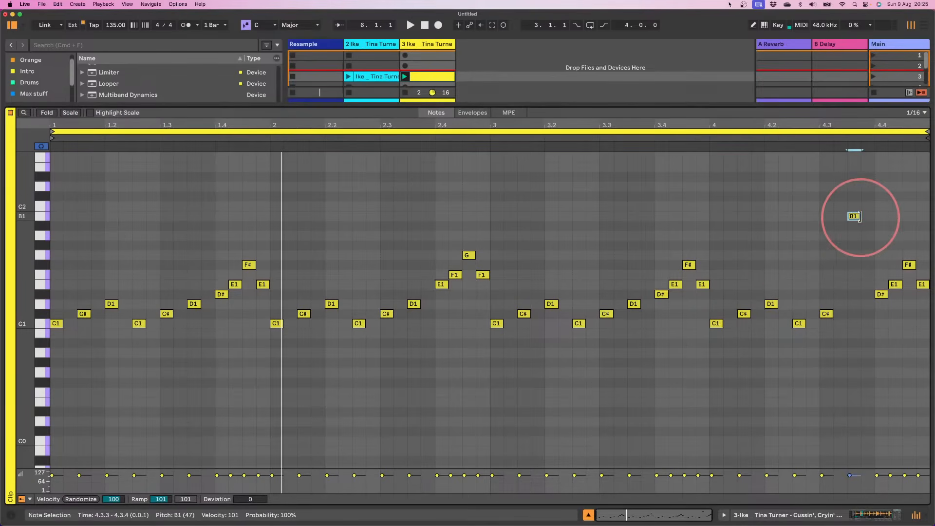
left_click_drag(859, 216, 874, 215)
key("space")
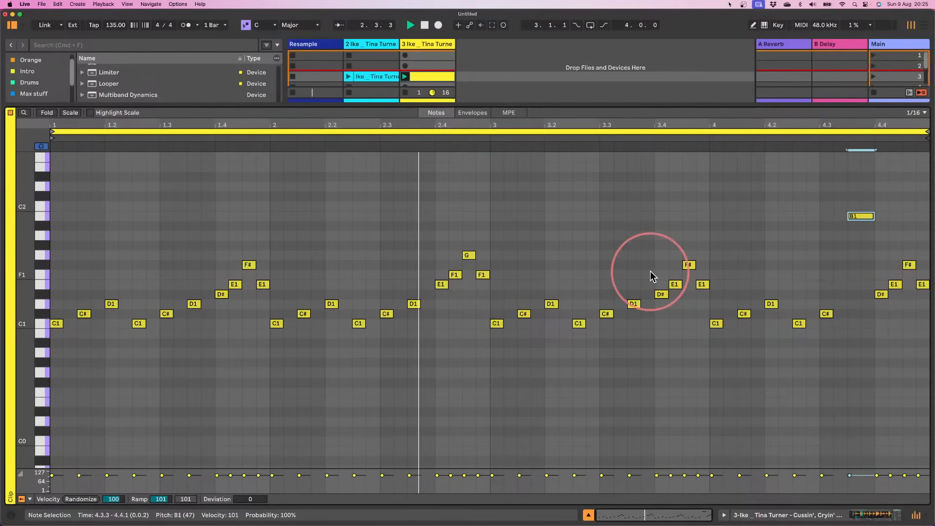
- Undo a trial lengthening of the F1 note at 2.4.4 and raise the G1 note at 2.4.3 to G#1
left_click_drag(477, 274, 469, 274)
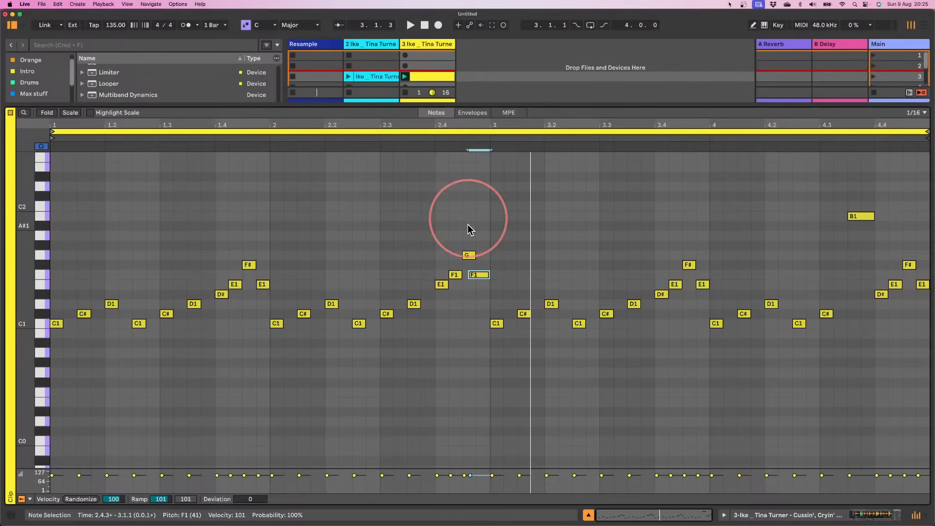
key("super+z")
left_click_drag(469, 227, 469, 264)
key("Down")
key("Up")
key("Up")
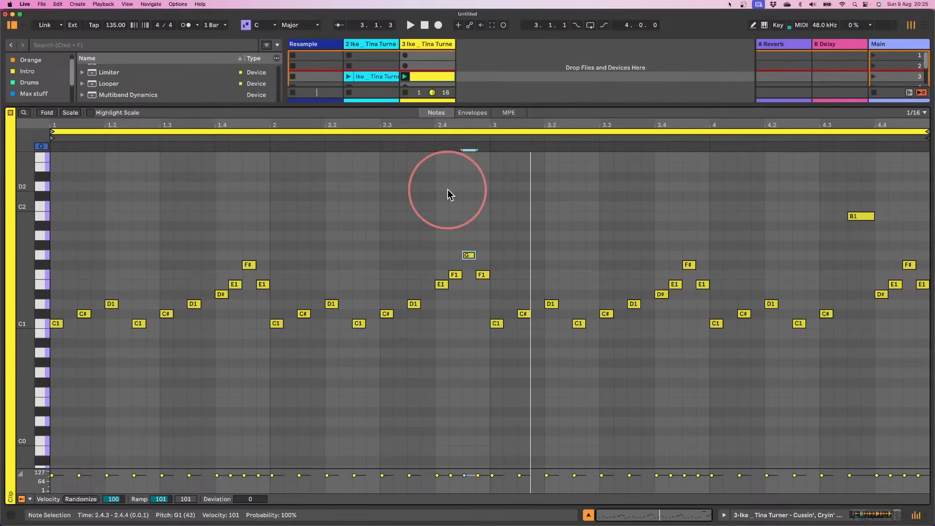
key("Up")
key("space")
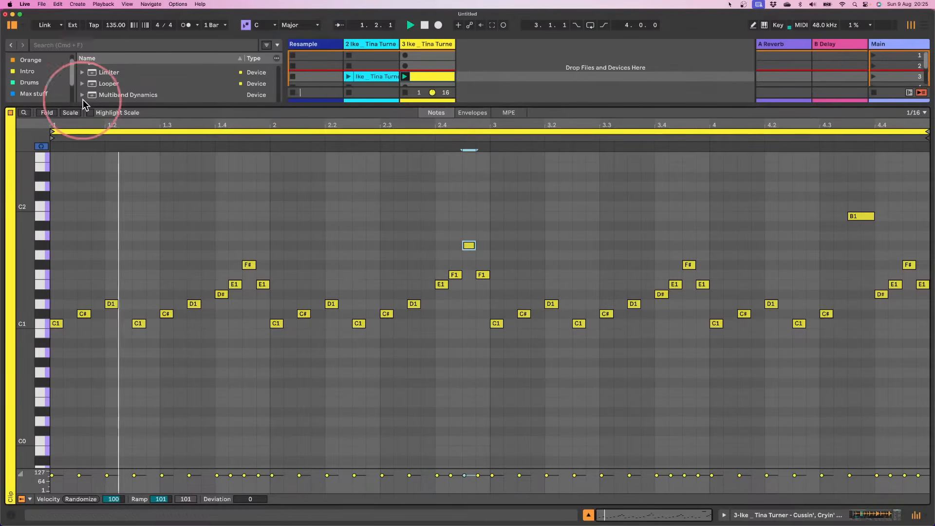
- Set the song tempo to 160 BPM and play the clip at that speed
key("space")
left_click(115, 24)
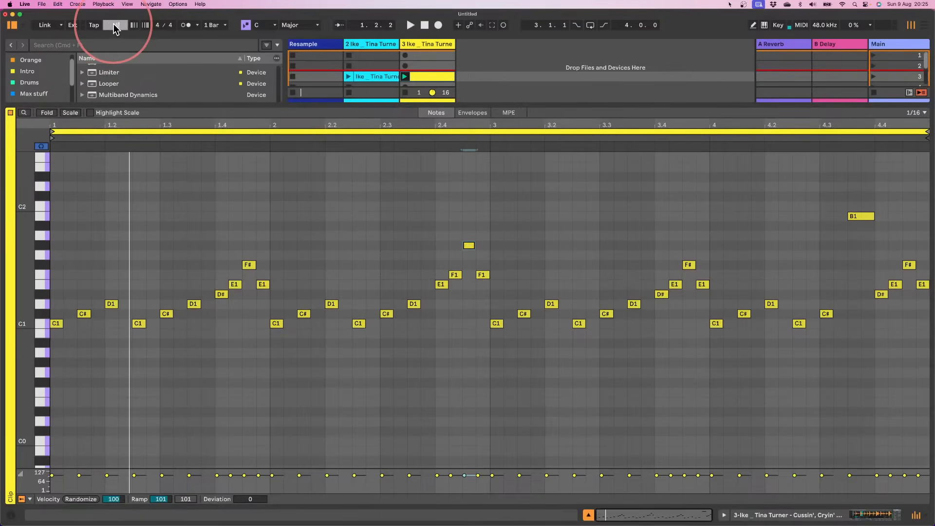
key("space")
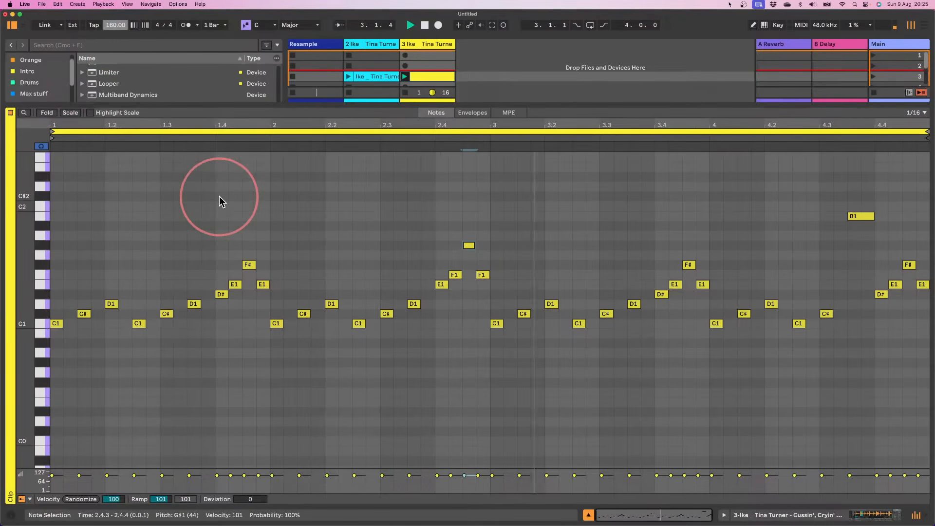
key("space")
- Lower the G#1 note at 2.4.3 to E1 and raise the two F1 notes around it to A1
left_click(469, 245)
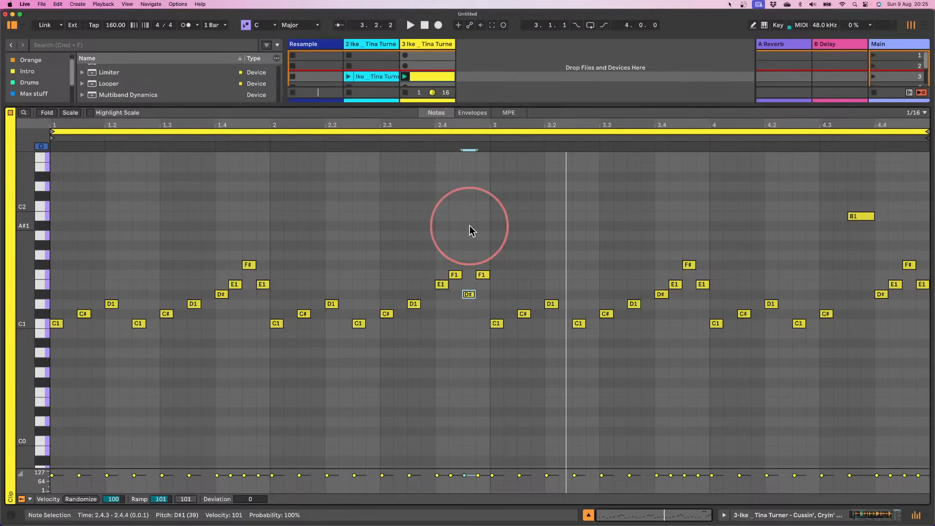
key("Up")
left_click_drag(505, 275, 422, 255)
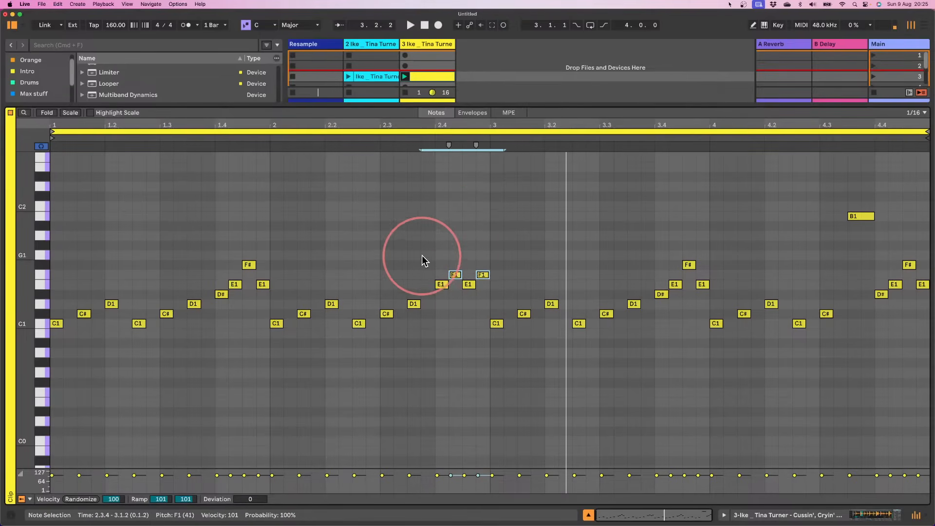
key("Up")
key("Up")
key("Up")
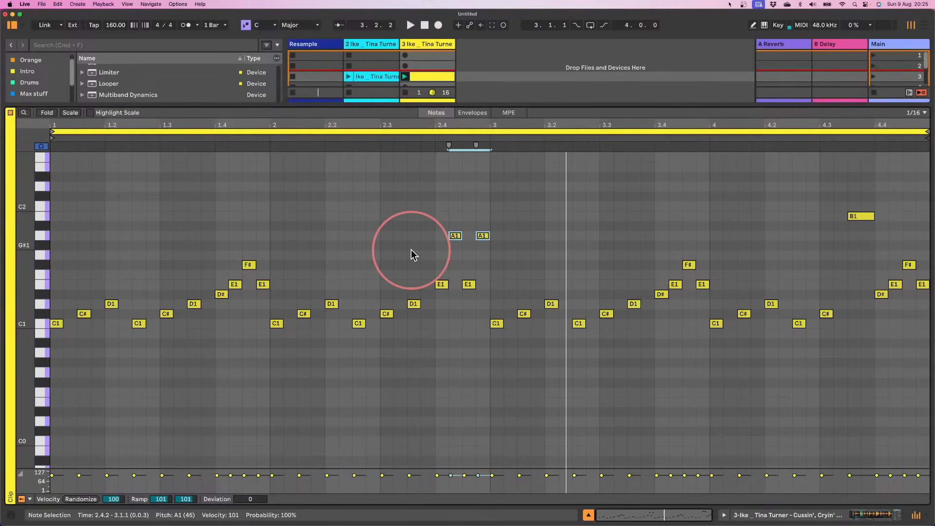
- Audition higher and lower pitches for the two E1 notes at 2.4.1 and 2.4.3, return them to E1, and play the clip
key("space")
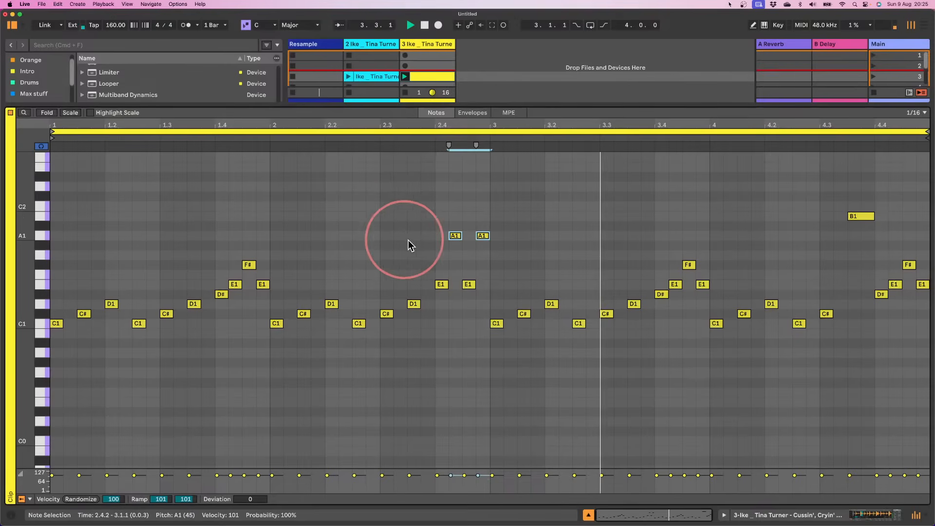
mouse_move(408, 245)
left_mouse_down()
mouse_move(480, 297)
mouse_move(412, 256)
left_mouse_up()
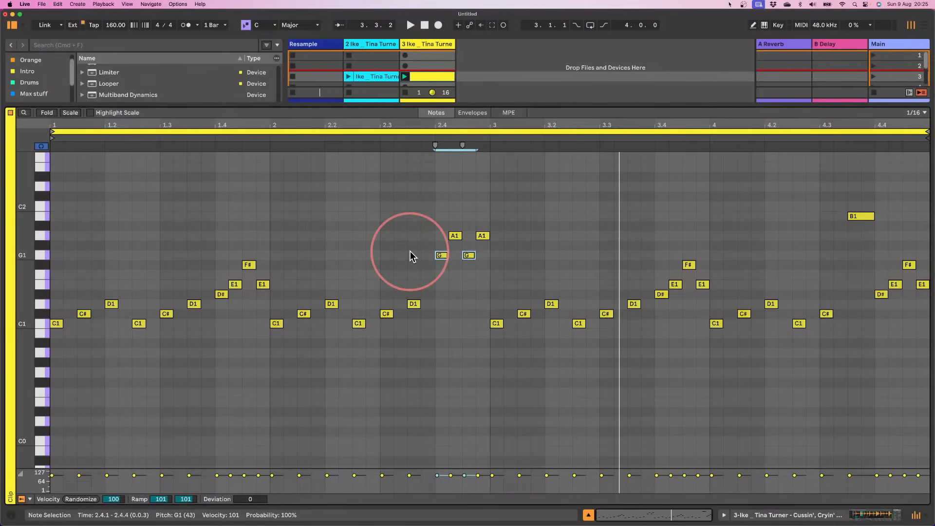
key("Up")
key("Up")
key("Up")
key("Up")
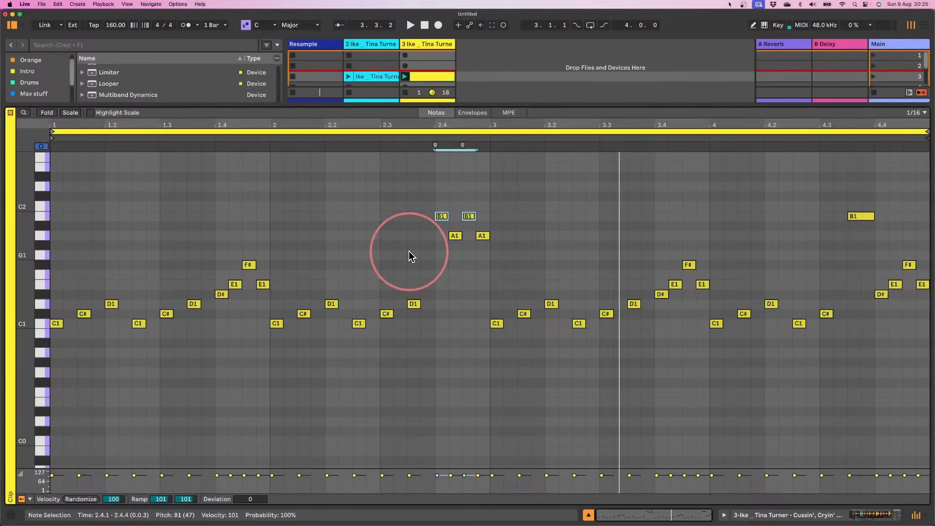
key("Up")
key("Up")
key("Down")
key("Down")
key("Down")
key("Down")
key("Down")
key("Down")
key("Down")
key("Down")
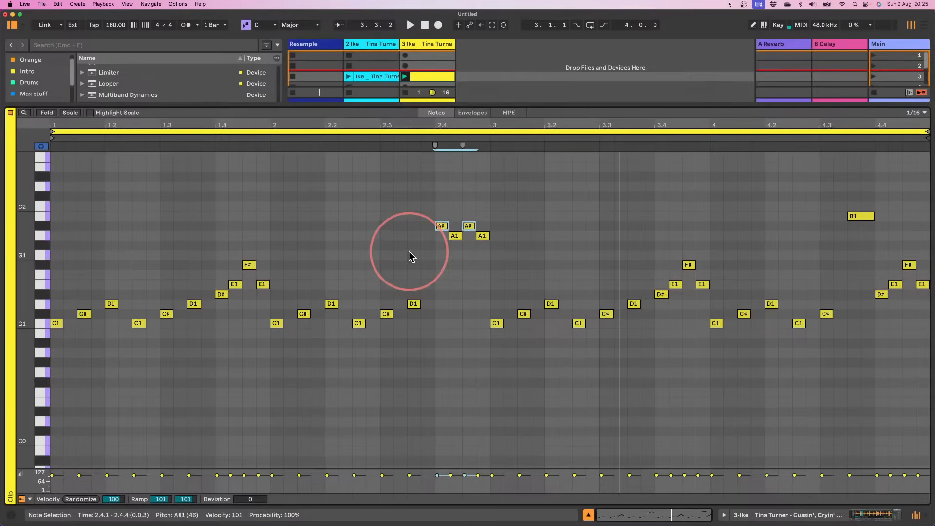
key("Down")
key("Down")
key("Down")
key("Up")
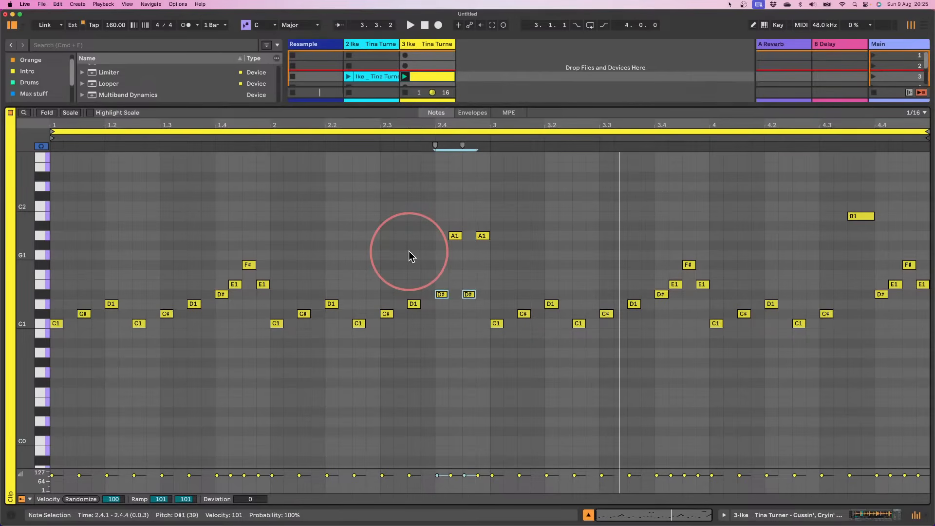
key("Up")
key("space")
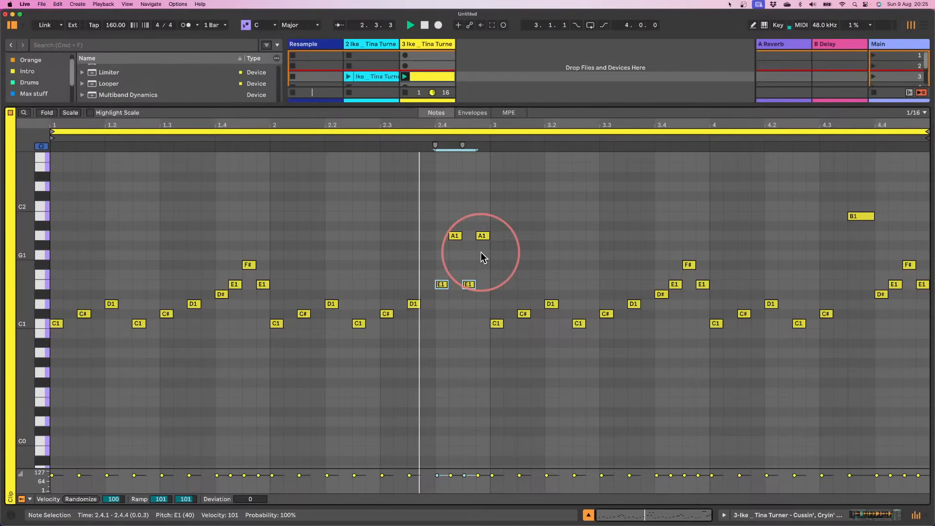
- Lower the two A1 notes at 2.4.2 and 2.4.4 to F1 and play the clip
key("space")
left_click_drag(481, 253, 445, 230)
key("Down")
key("Down")
key("Down")
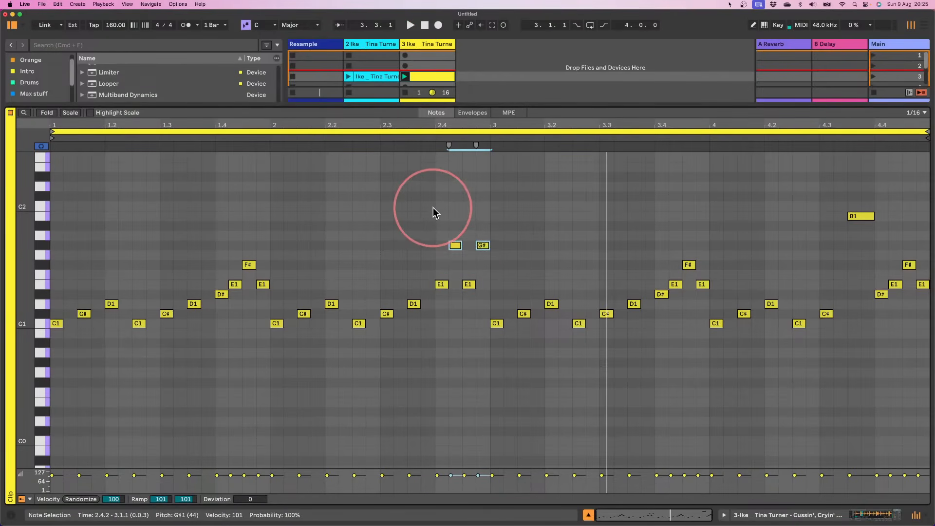
key("Down")
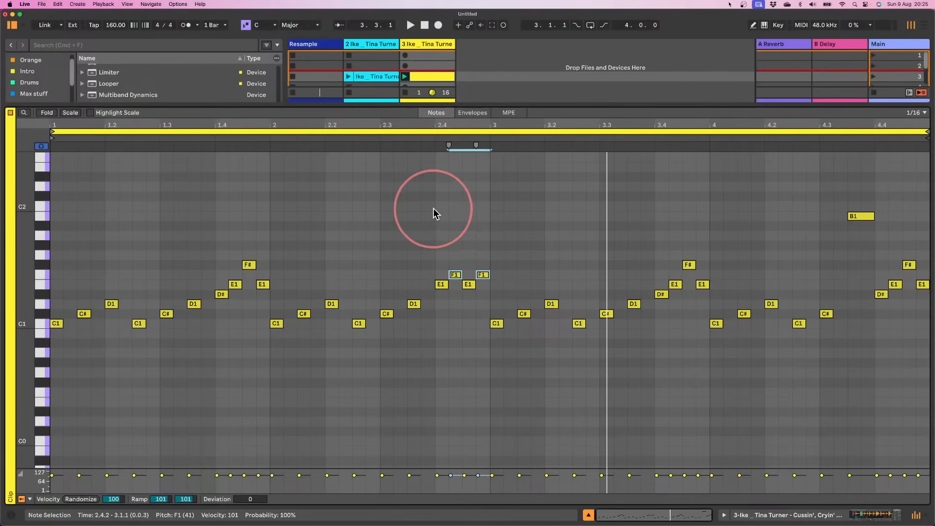
key("space")
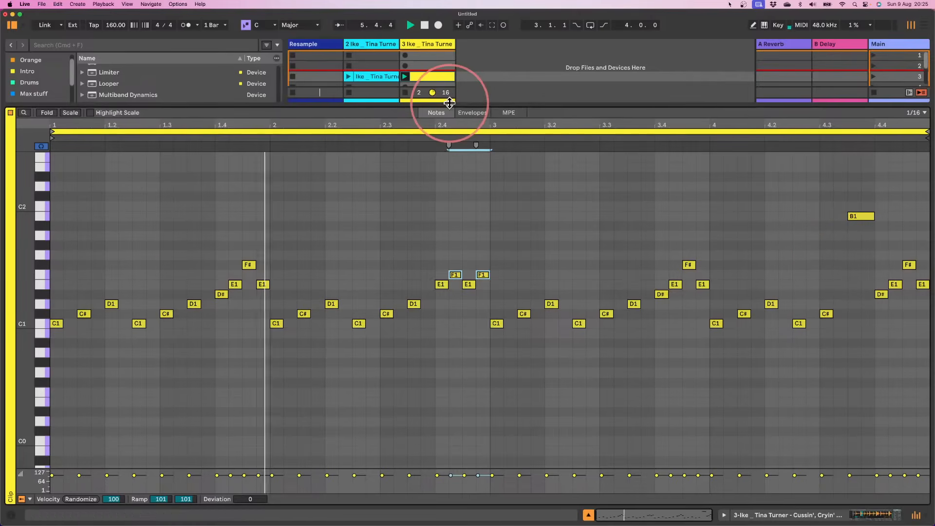
- Show the Simpler device, set its transposition to +5 st, and replay the clip
left_click_drag(444, 103, 410, 248)
mouse_move(29, 396)
left_mouse_down()
mouse_move(57, 390)
mouse_move(27, 405)
left_mouse_up()
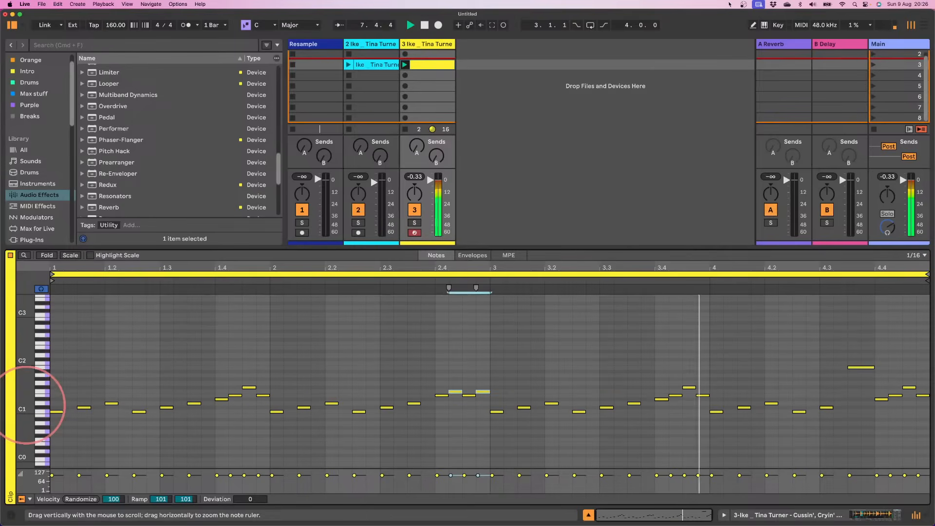
left_click(735, 512)
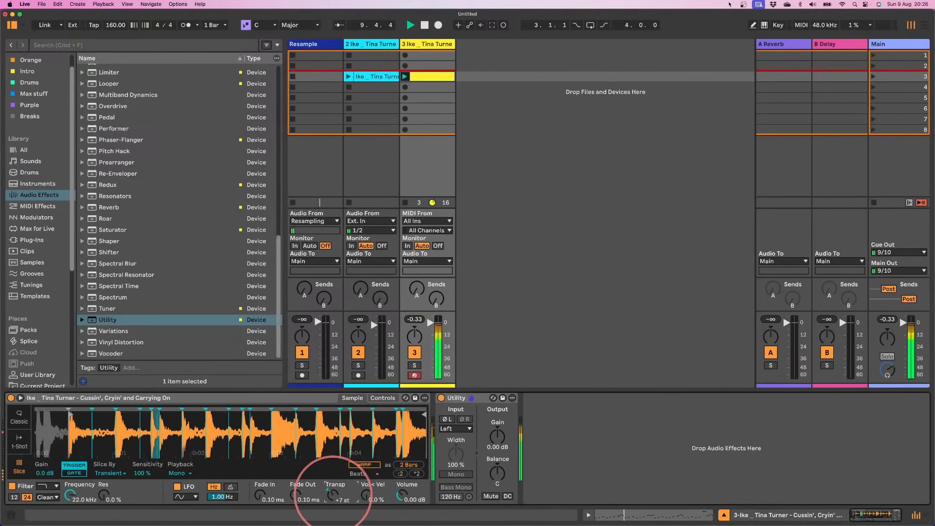
mouse_move(333, 496)
left_mouse_down()
mouse_move(333, 484)
mouse_move(333, 498)
left_mouse_up()
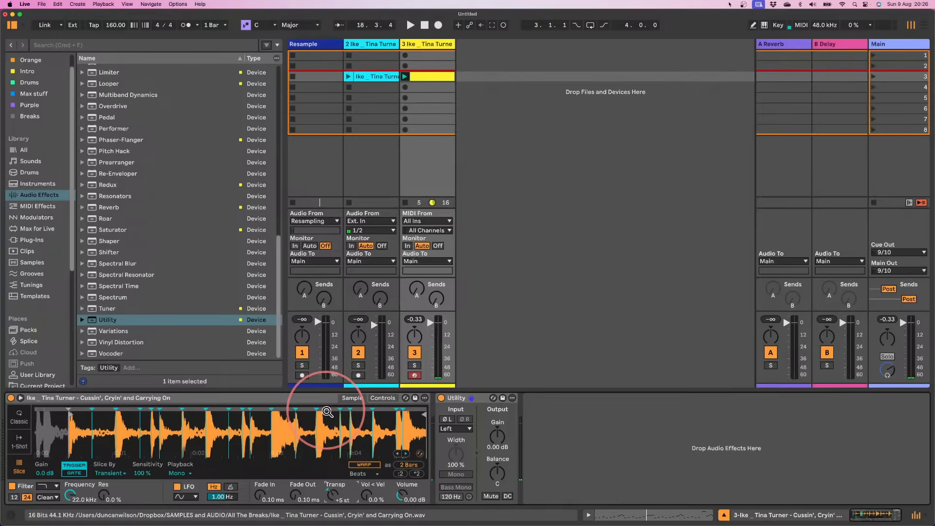
key("space")
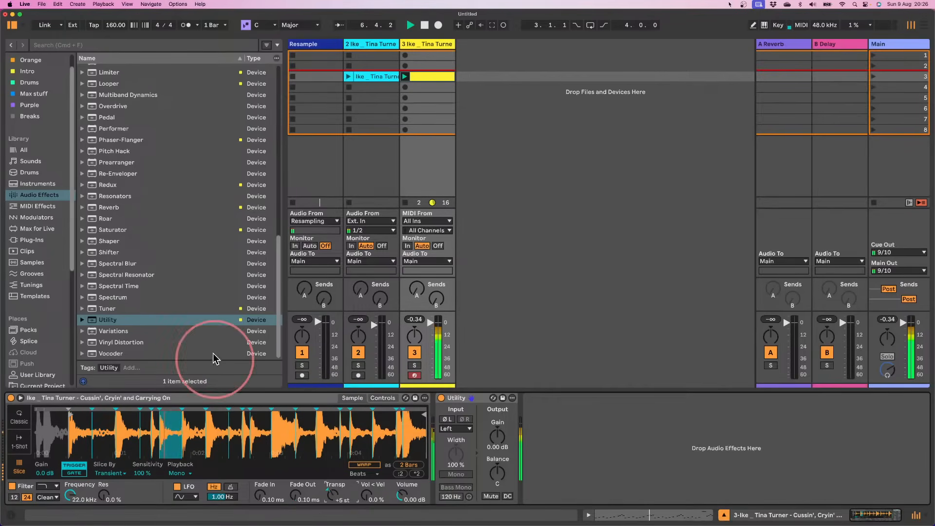
- Add the Illformed Glitch plug-in after Utility on the sliced-break track and move its window clear of the device chain
left_click(20, 241)
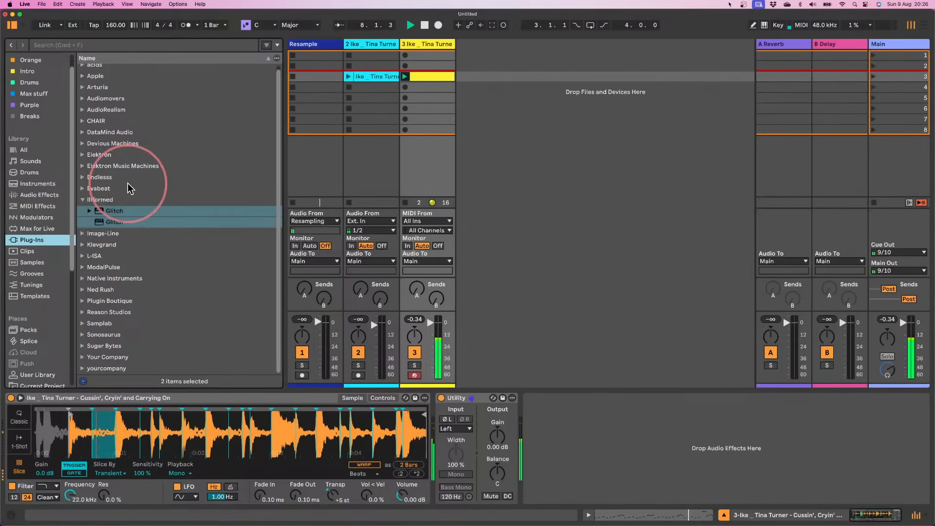
left_click(110, 235)
left_click_drag(98, 222, 575, 431)
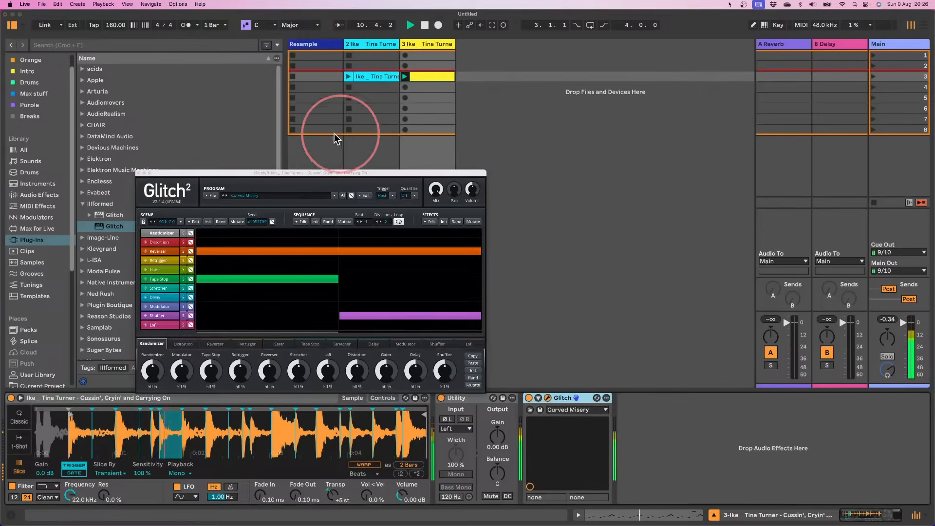
left_click_drag(323, 158, 531, 126)
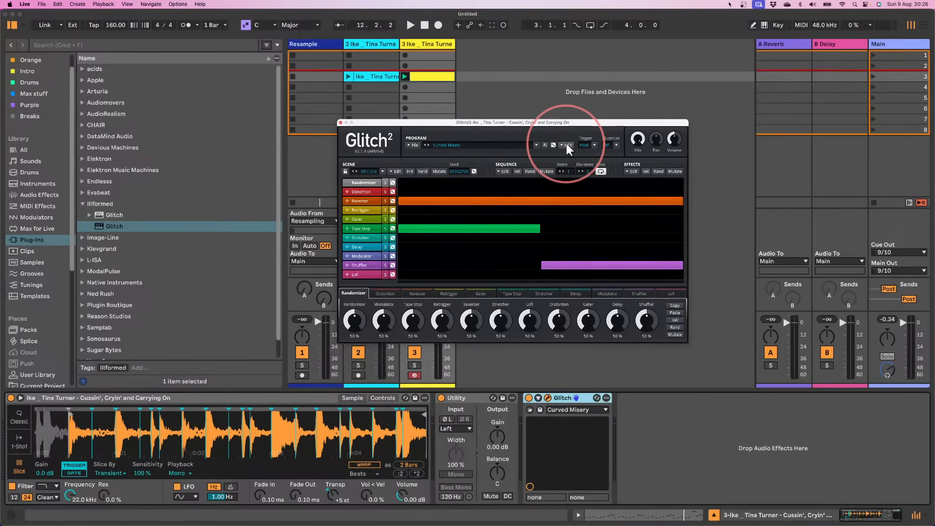
- Disable Randomize on load in the Glitch² About settings
left_click(376, 139)
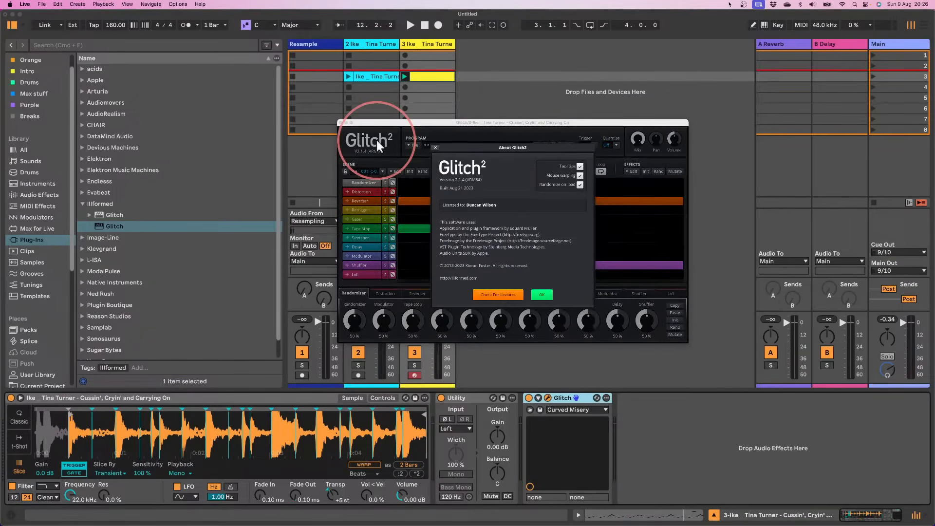
left_click(579, 185)
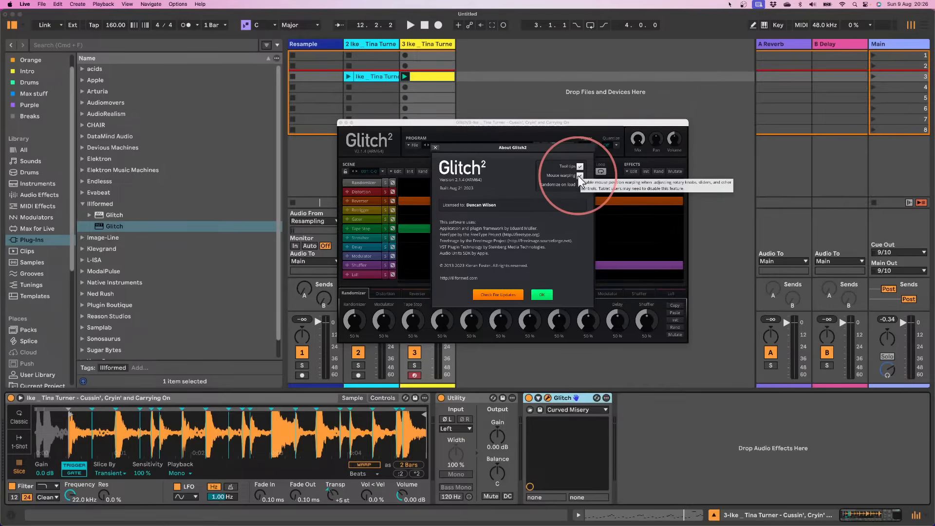
left_click(541, 295)
- Disable Mouse warping in the Glitch² About settings, test the Tape Stop randomizer knob before and after, and review the tool tips option
mouse_move(434, 326)
left_mouse_down()
mouse_move(438, 320)
mouse_move(423, 323)
mouse_move(442, 314)
mouse_move(416, 330)
left_mouse_up()
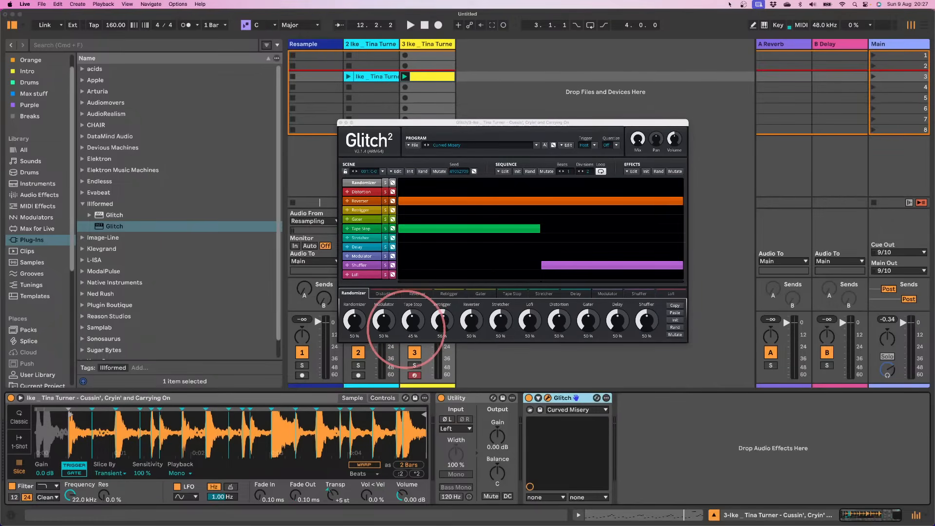
left_click(378, 144)
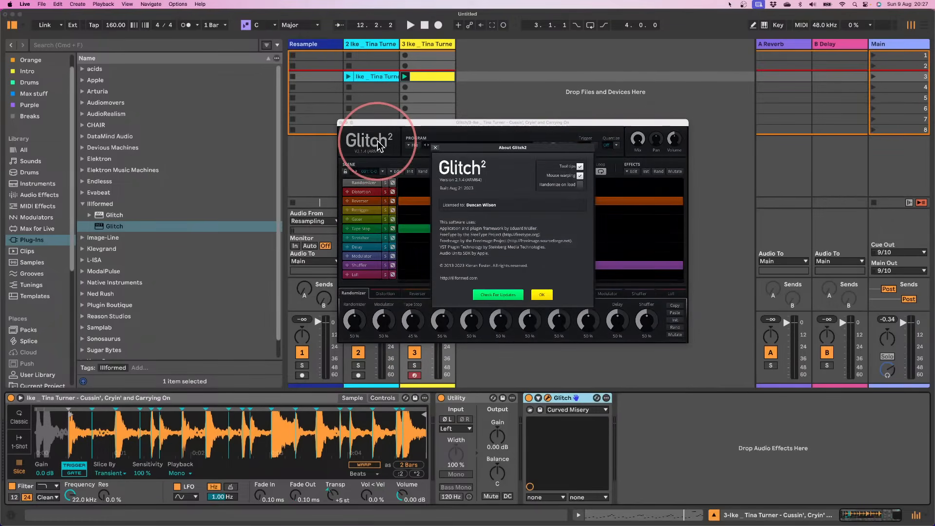
left_click(579, 176)
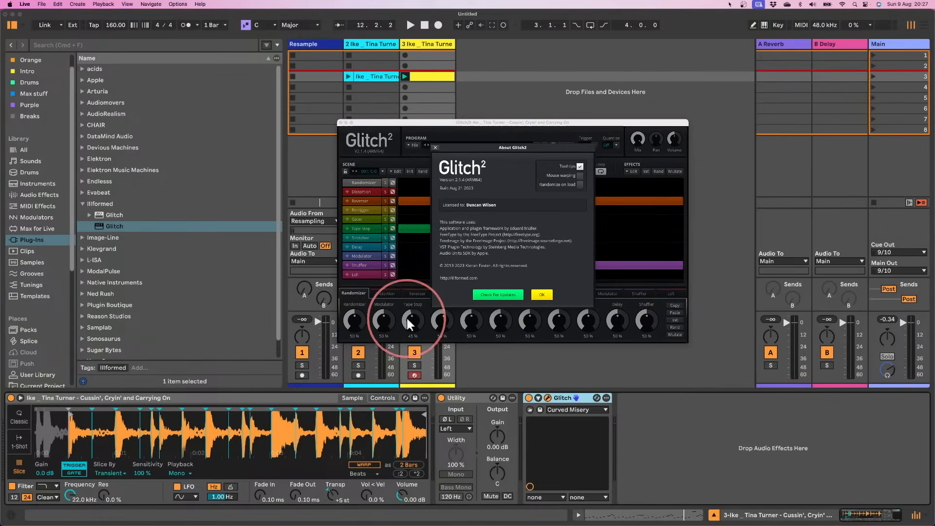
left_click(541, 294)
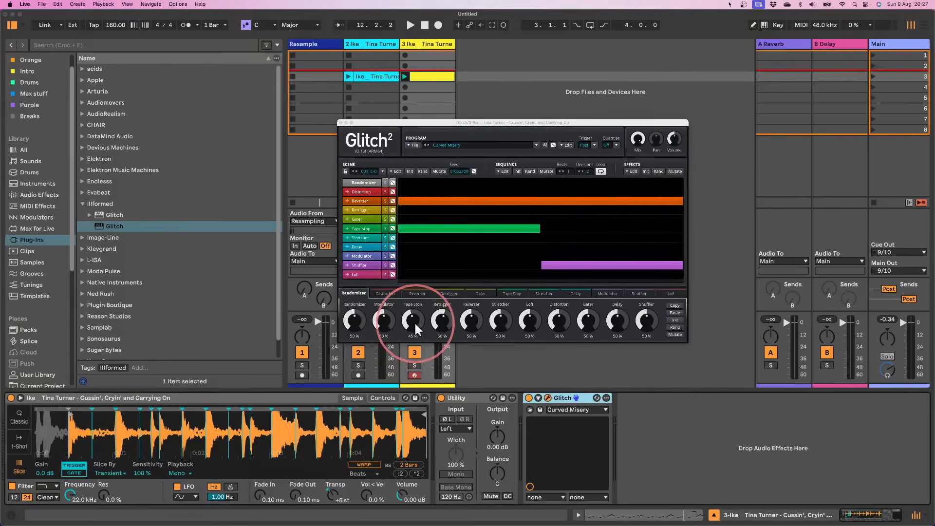
mouse_move(404, 305)
left_mouse_down()
mouse_move(387, 216)
mouse_move(398, 362)
mouse_move(418, 321)
mouse_move(414, 283)
mouse_move(412, 316)
mouse_move(397, 322)
mouse_move(399, 313)
left_mouse_up()
left_click(366, 142)
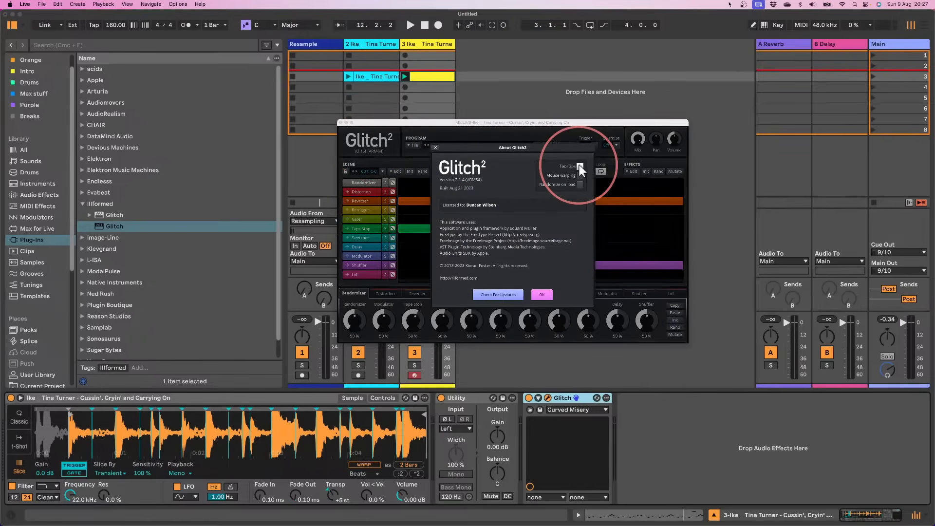
left_click(541, 295)
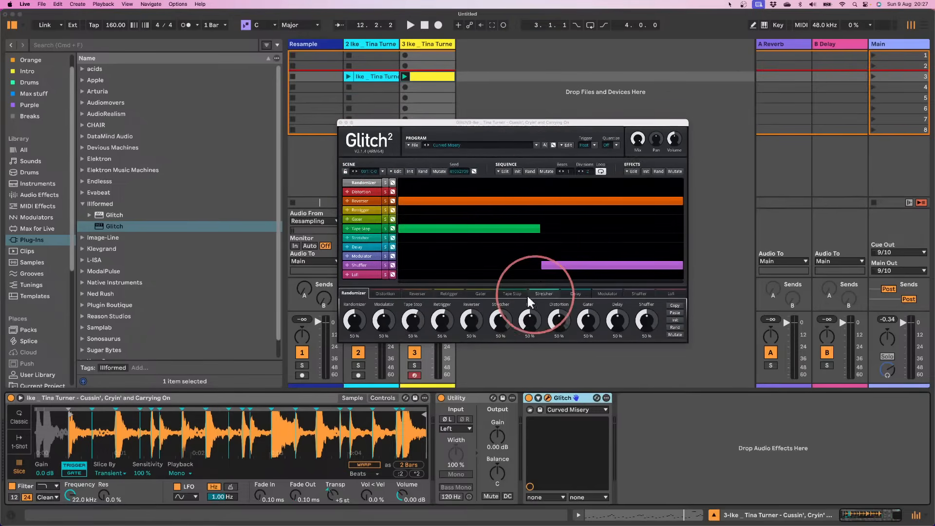
- Initialize the Glitch² sequence to clear all effect blocks, and play the clip through the empty grid
left_click(529, 171)
left_click(518, 171)
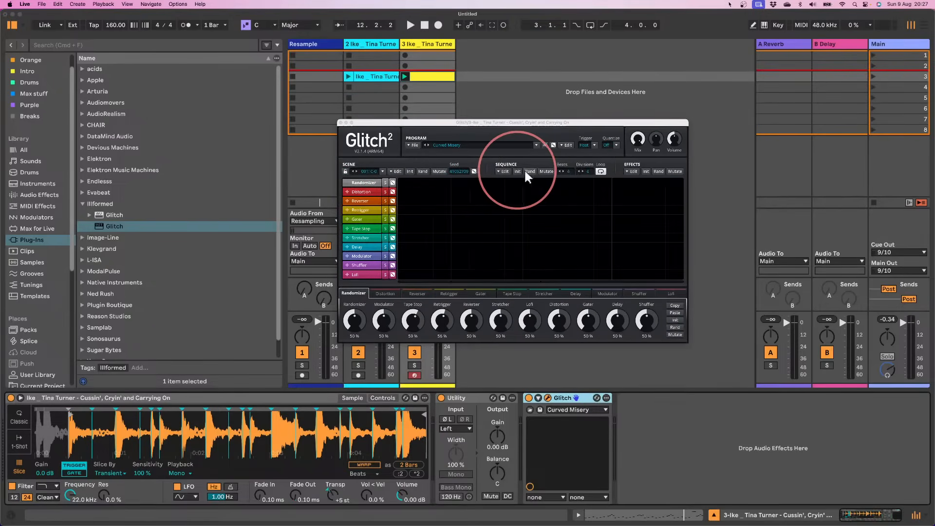
left_click_drag(530, 123, 651, 117)
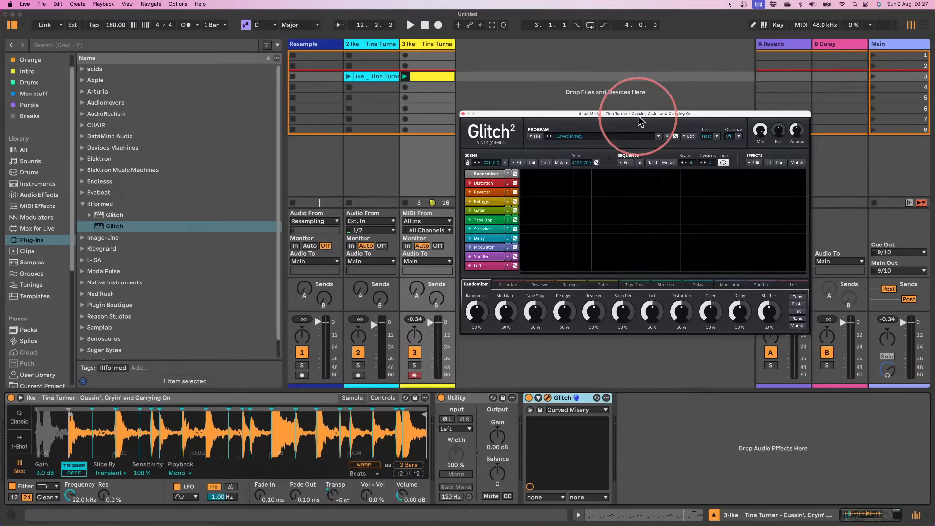
key("space")
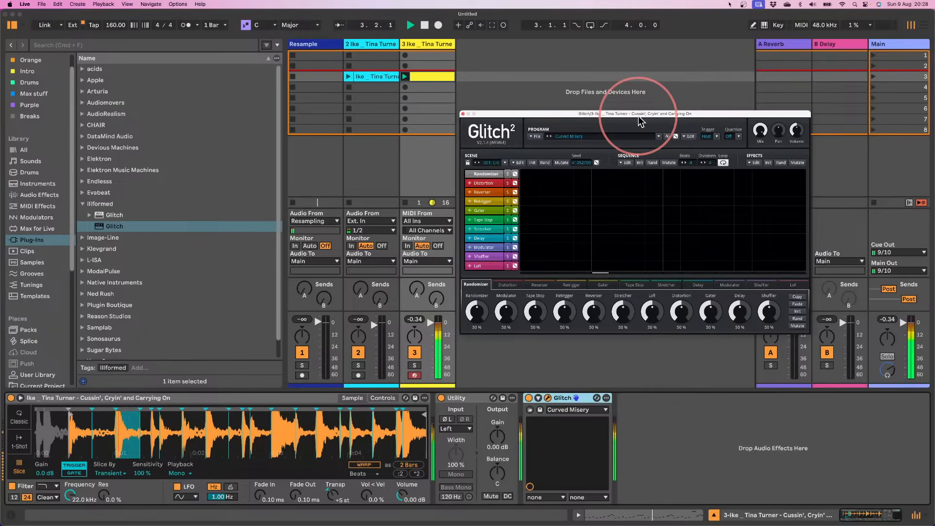
left_click_drag(638, 116, 596, 84)
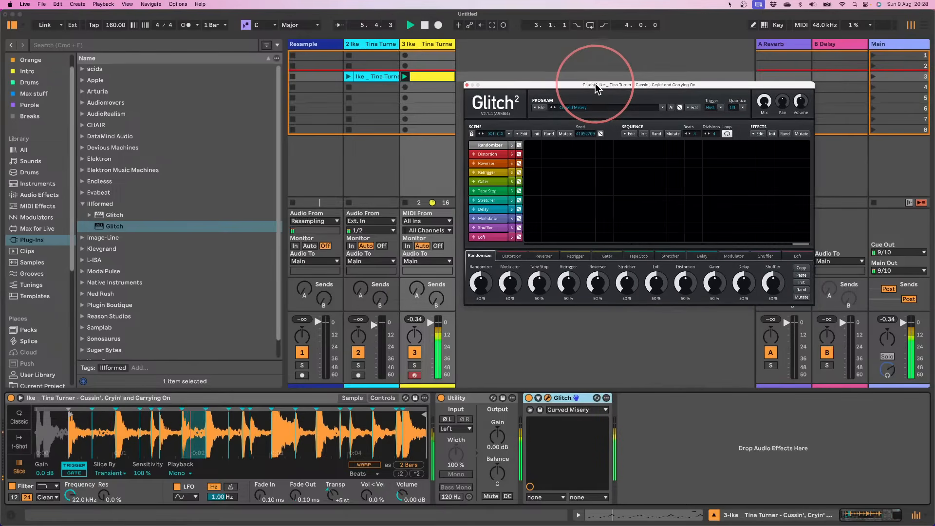
key("space")
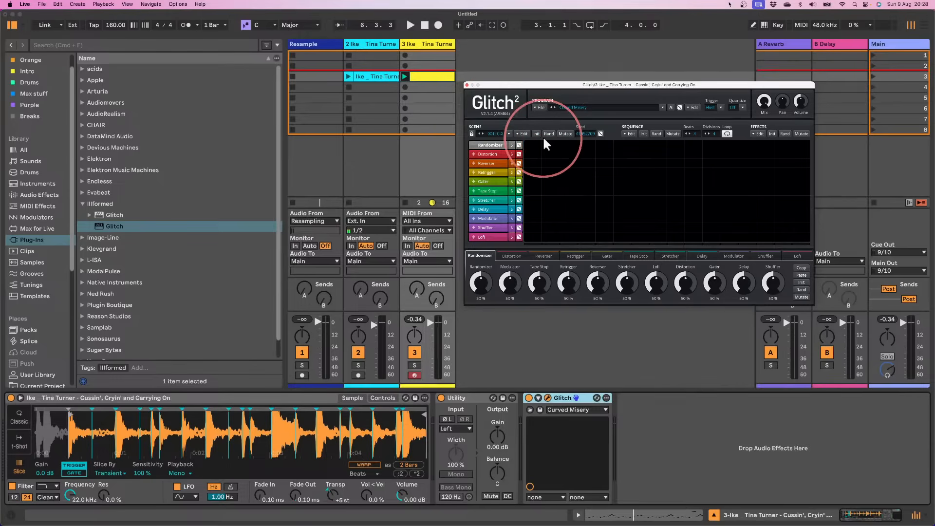
- Look through the settings of the Distortion, Reverser, Retrigger and Gater effects
left_click(488, 154)
left_click(488, 163)
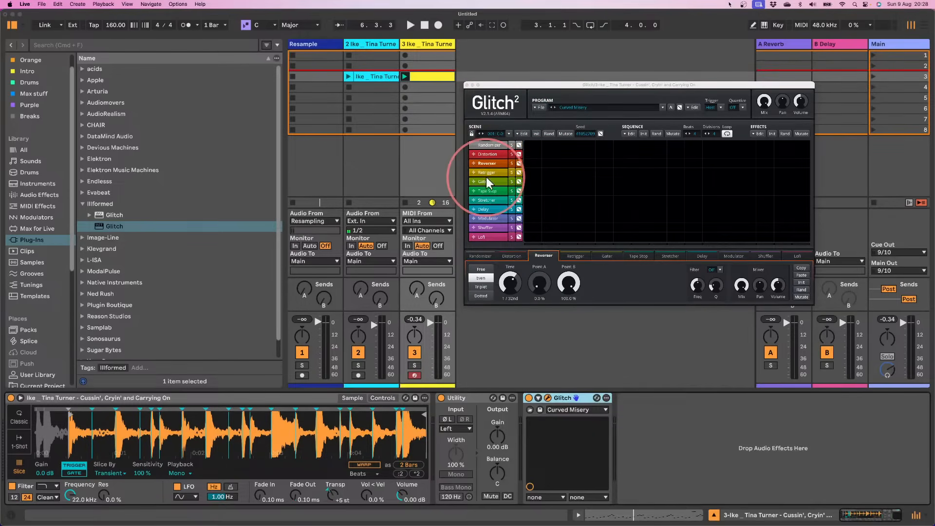
left_click(487, 172)
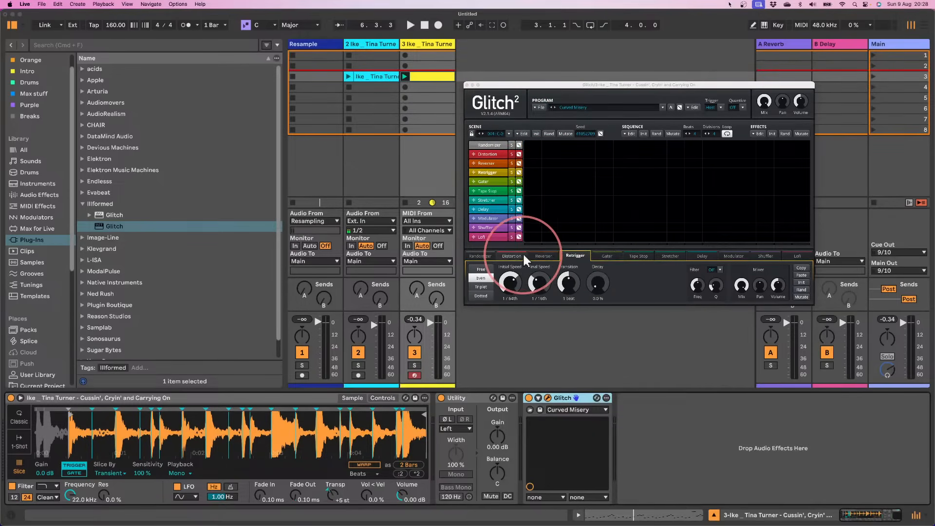
left_click(606, 256)
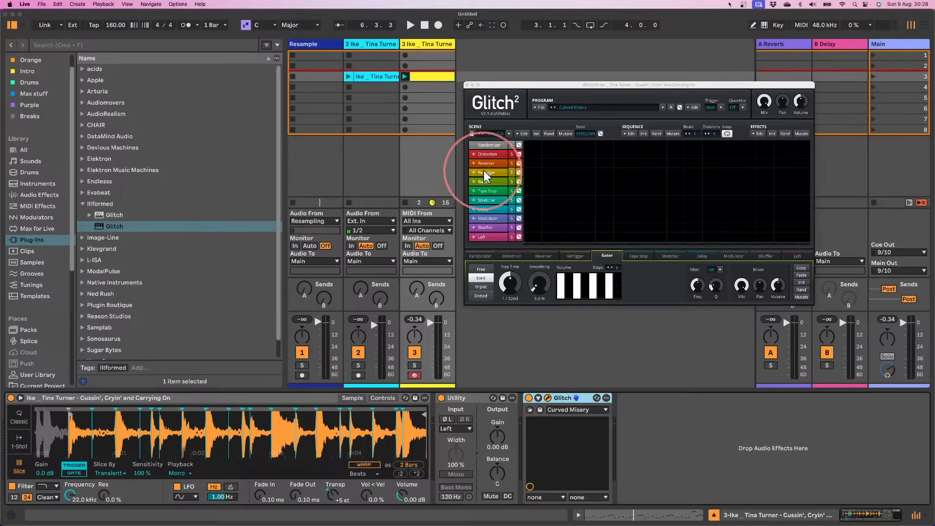
- Reorder the Glitch² effects so that Tape Stop is second, Modulator fourth, Delay fifth, Gater seventh and Reverser eighth, excluding the Randomizer row
left_click_drag(486, 191, 475, 173)
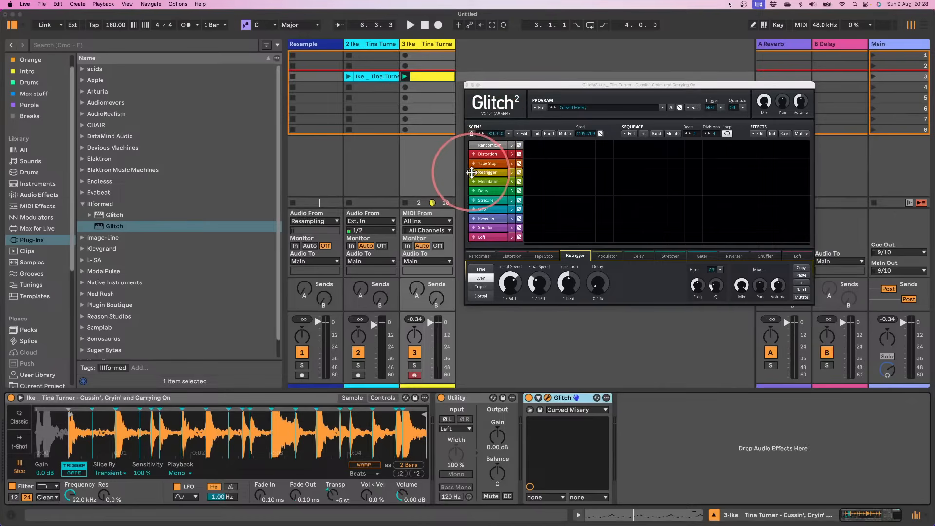
left_click(477, 163)
left_click(475, 154)
left_click(475, 200)
left_click(472, 208)
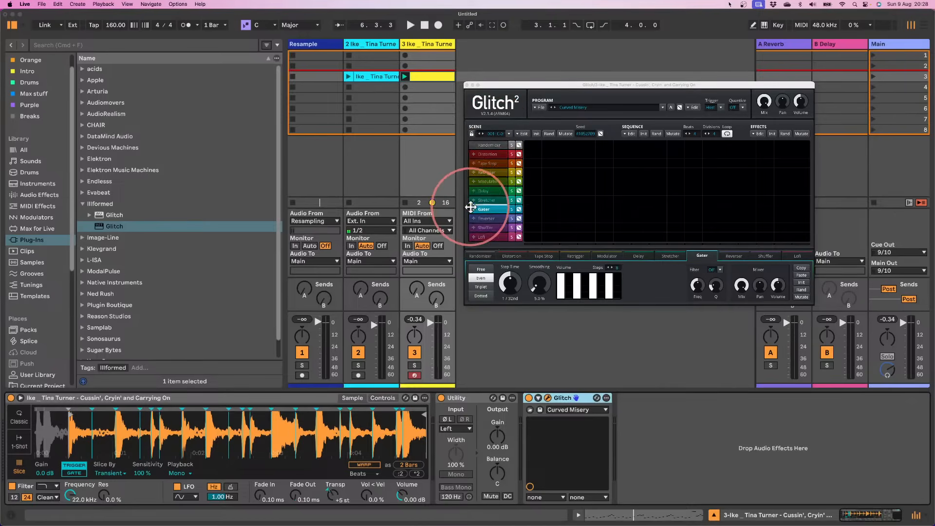
left_click(475, 219)
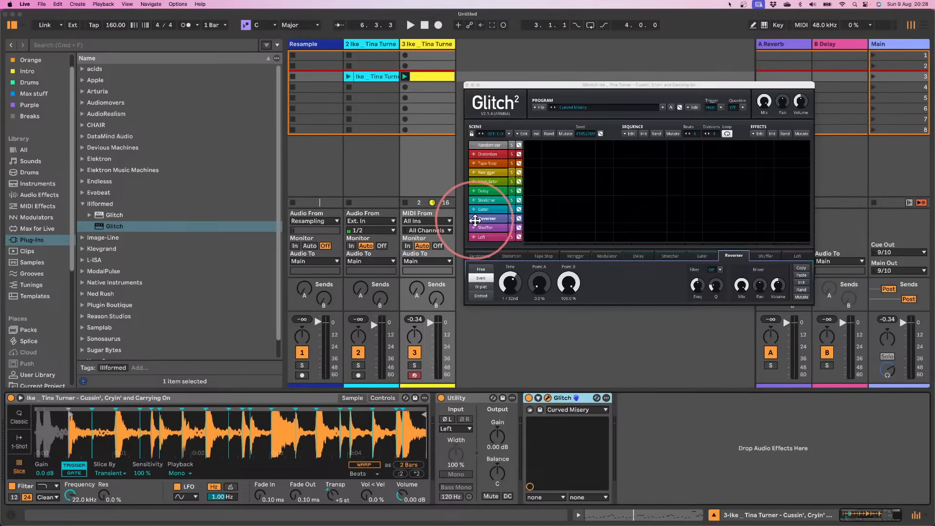
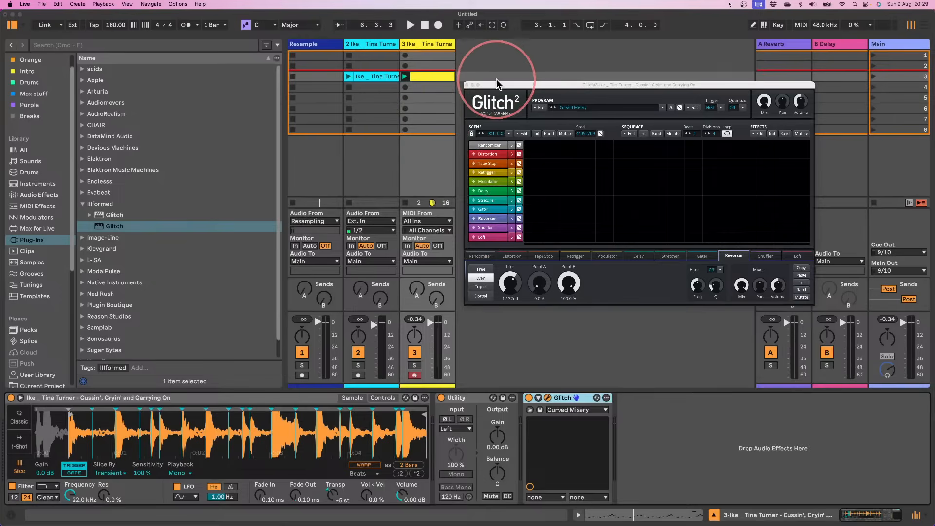
- Set the Glitch² sequence to 8 beats with 2 divisions, and fill the Randomizer row with effect blocks
left_click_drag(502, 84, 366, 104)
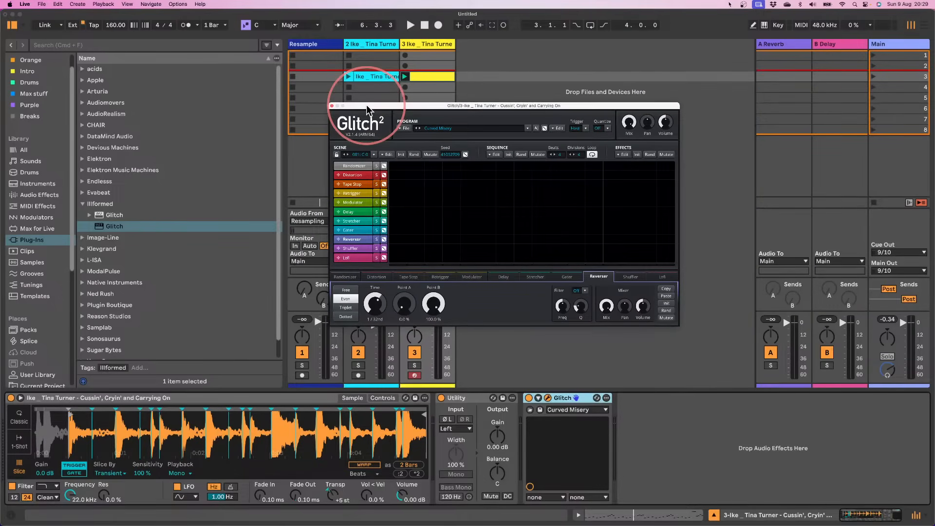
left_click(352, 221)
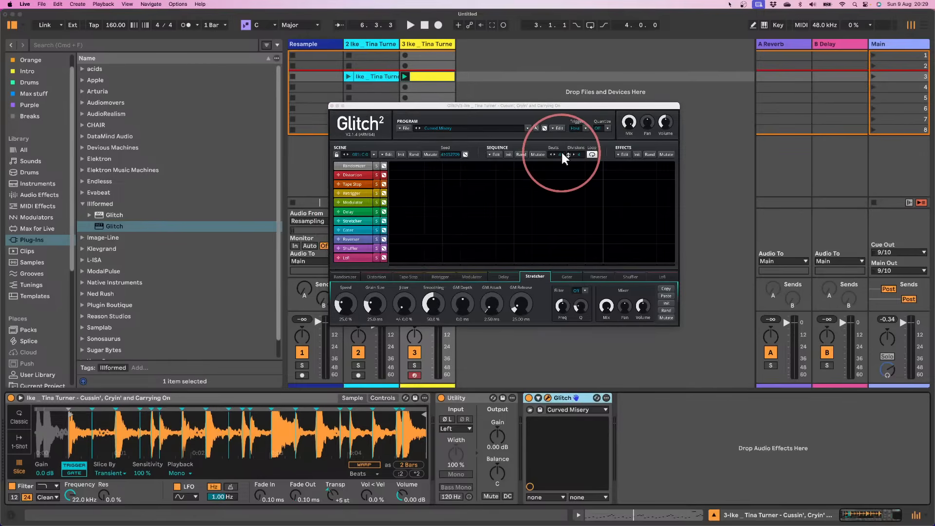
left_click(355, 166)
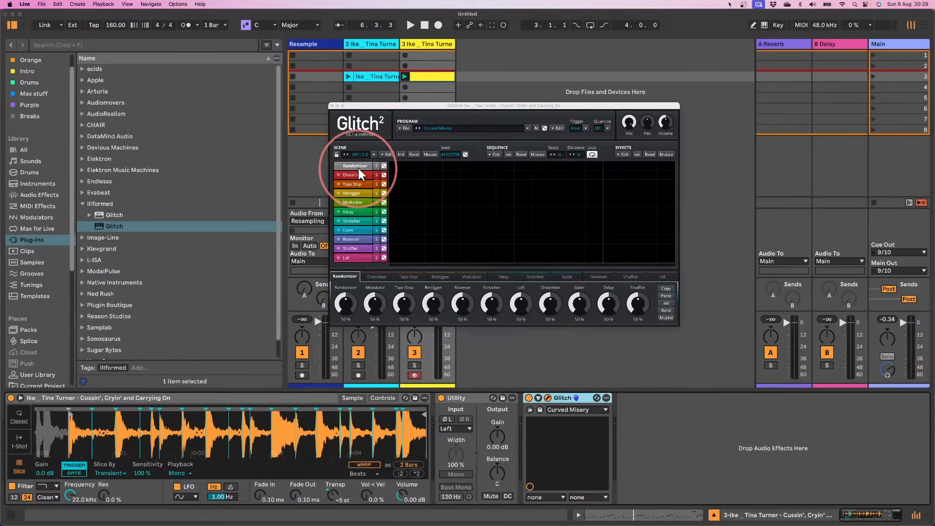
left_click_drag(561, 154, 574, 54)
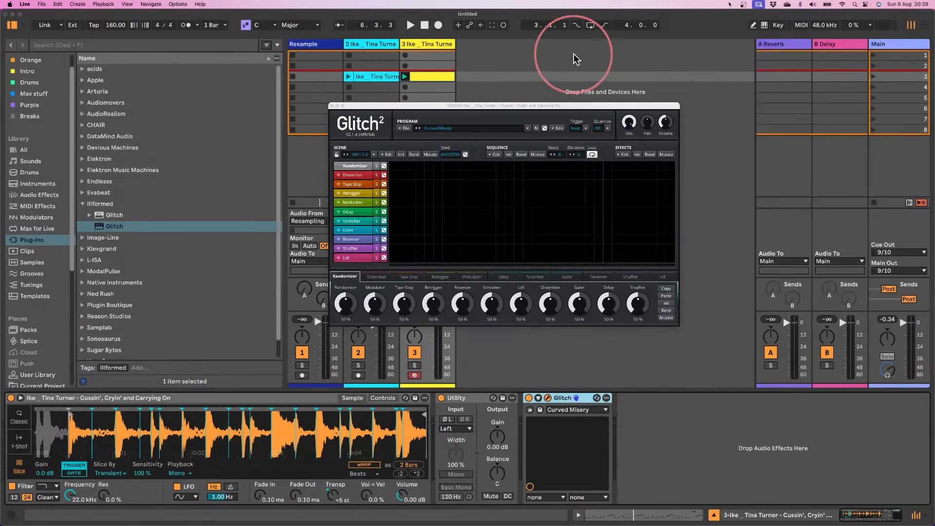
left_click_drag(577, 154, 603, 33)
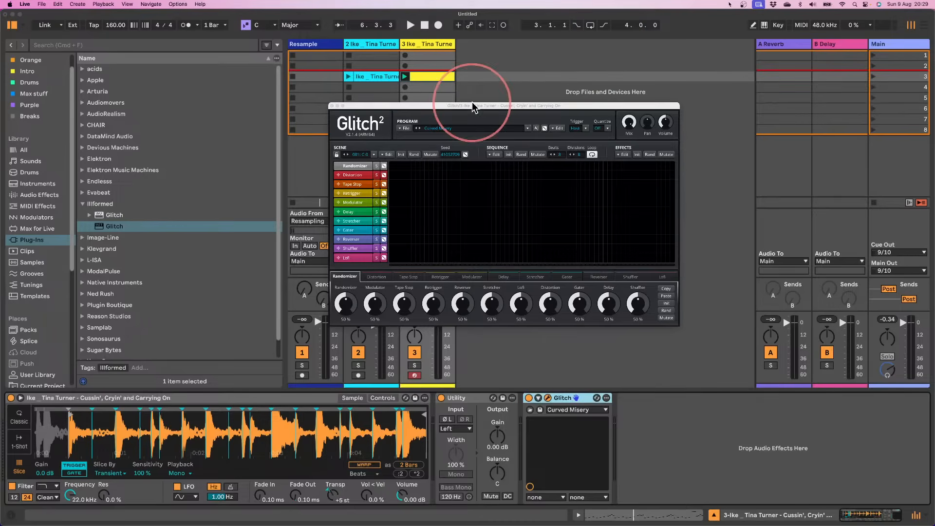
left_click_drag(391, 165, 437, 166)
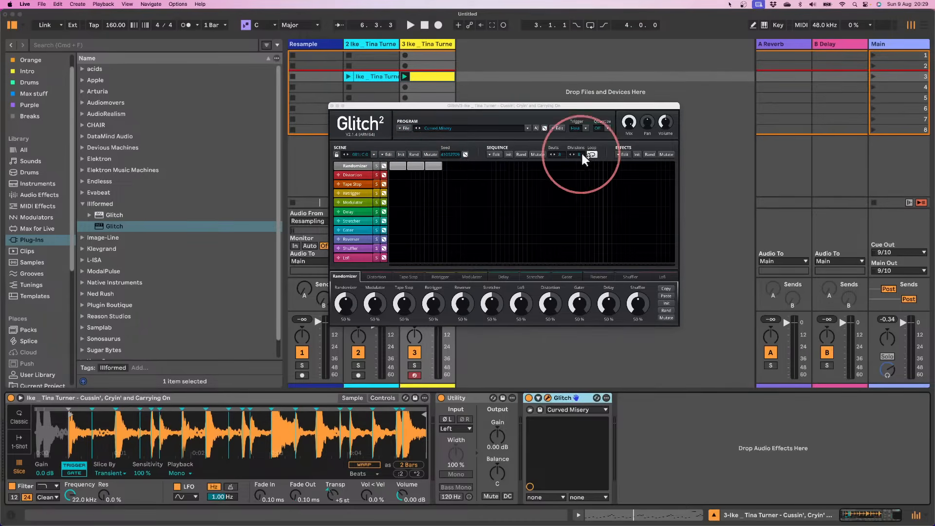
left_click_drag(577, 153, 680, 168)
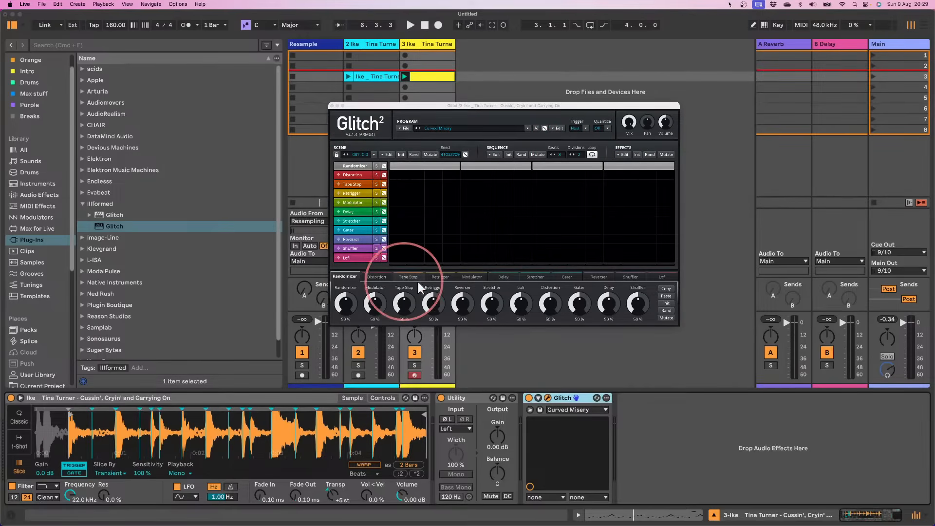
- Look through the settings of the Glitch² effects from Lofi back to Distortion
left_click(630, 276)
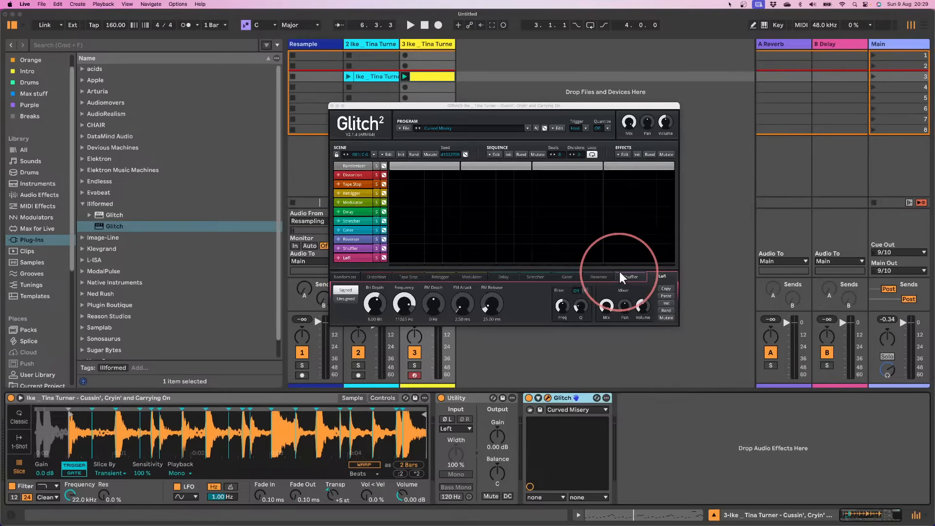
left_click(589, 276)
left_click(565, 276)
left_click(529, 276)
left_click(505, 276)
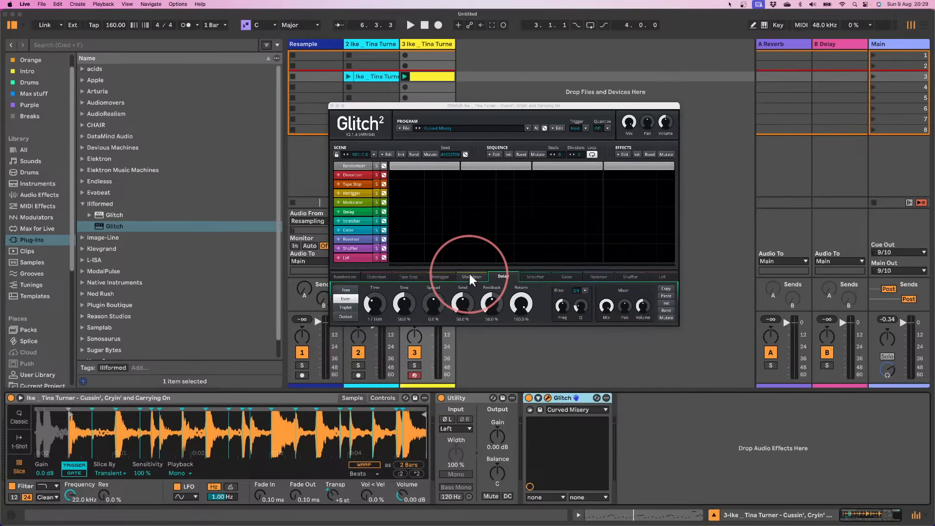
left_click(471, 277)
left_click(439, 276)
left_click(408, 276)
left_click(383, 276)
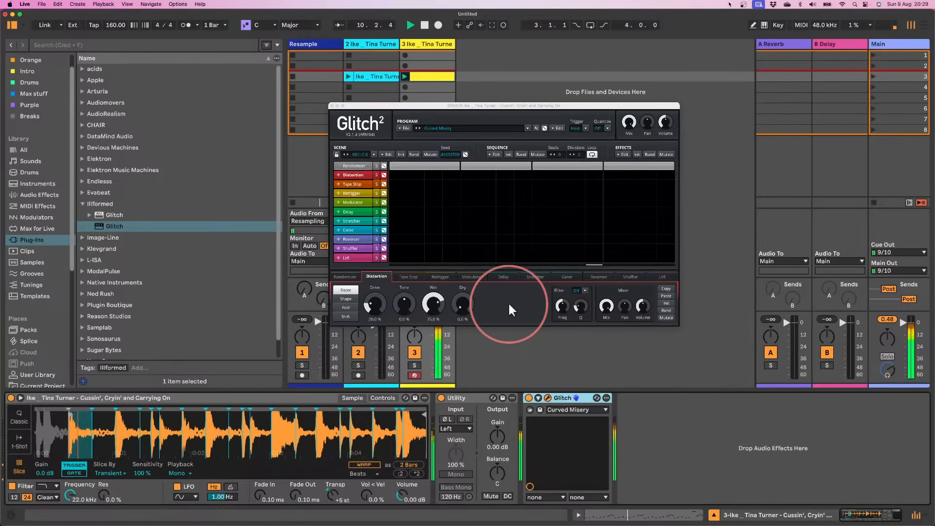
- Solo the Stretcher effect during playback, release the solo and stop the clip
left_click(376, 220)
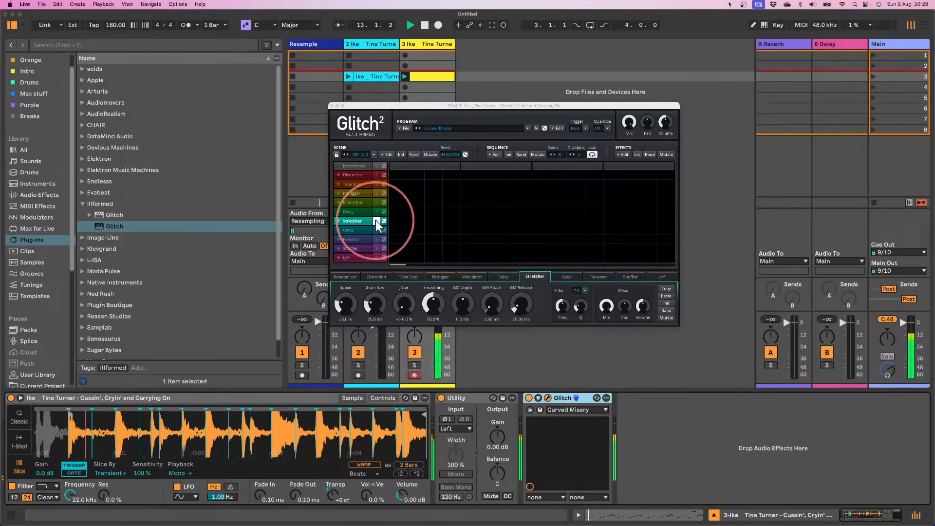
left_click(376, 221)
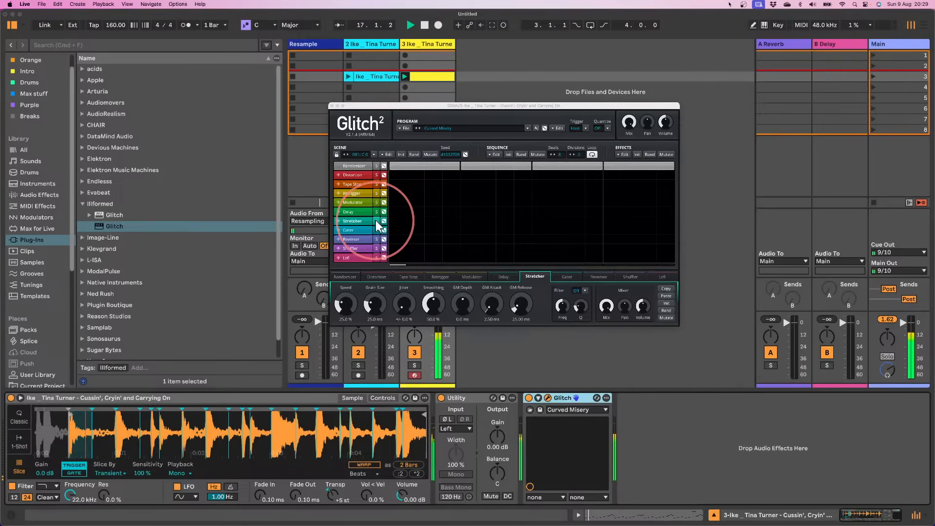
key("space")
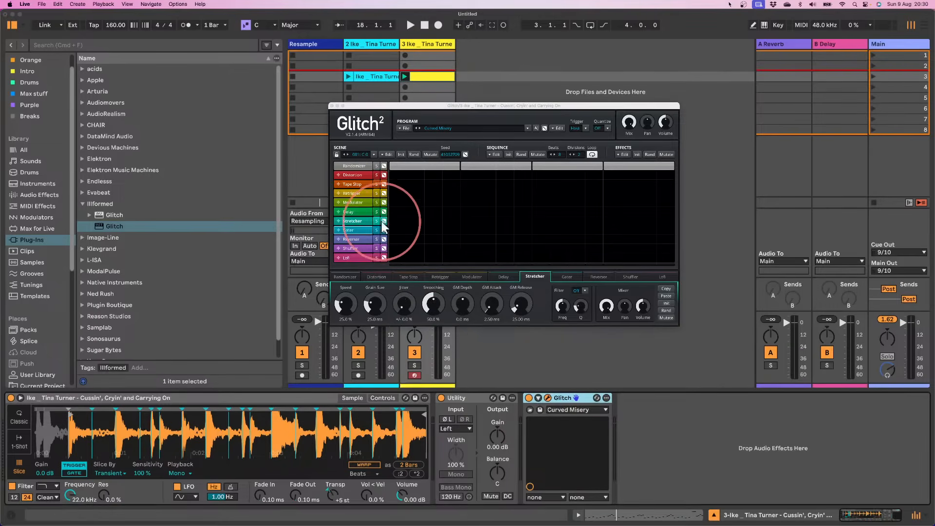
- Replace the Randomizer blocks with a full row of Stretcher blocks and start playback
left_click_drag(391, 221, 713, 224)
mouse_move(605, 166)
left_mouse_down()
mouse_move(425, 160)
mouse_move(437, 167)
left_mouse_up()
right_click(453, 167)
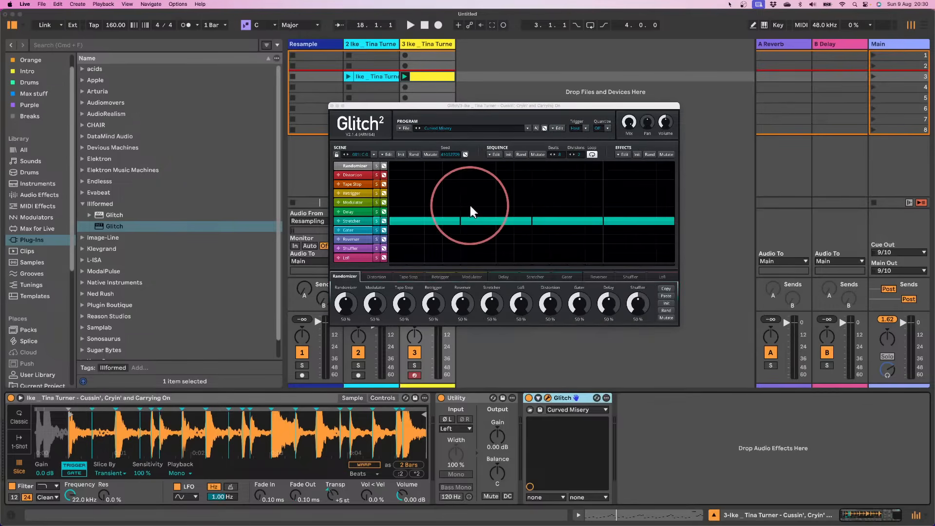
key("space")
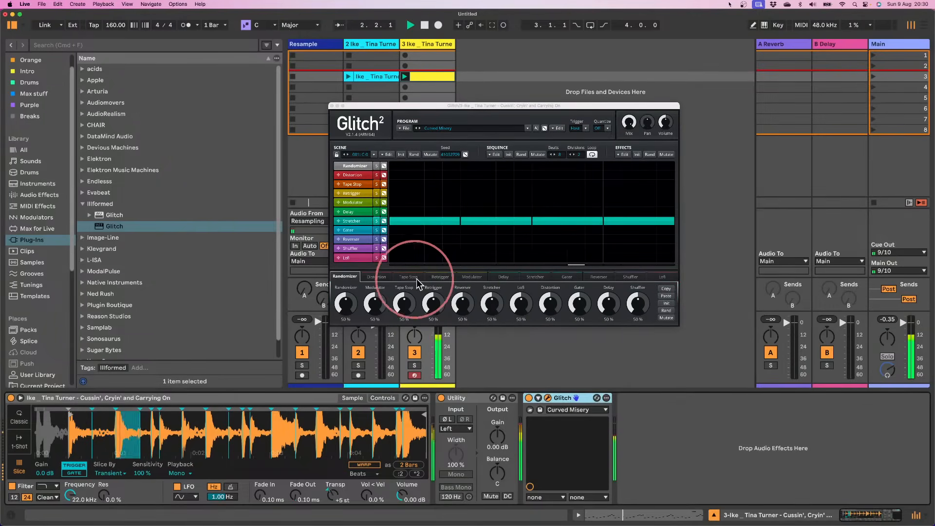
- Lower the Stretcher's Speed to 0 % during playback and try entering 12 as its value
left_click(533, 277)
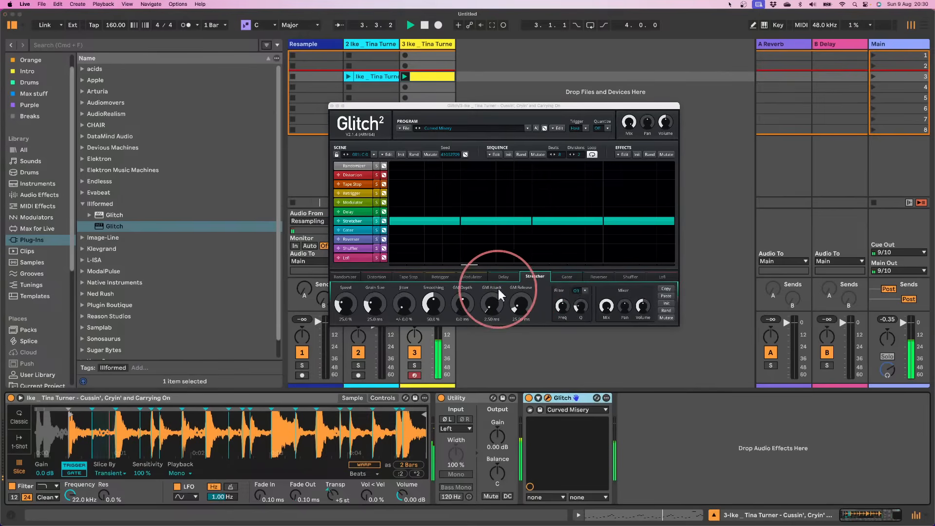
left_click_drag(335, 302, 338, 331)
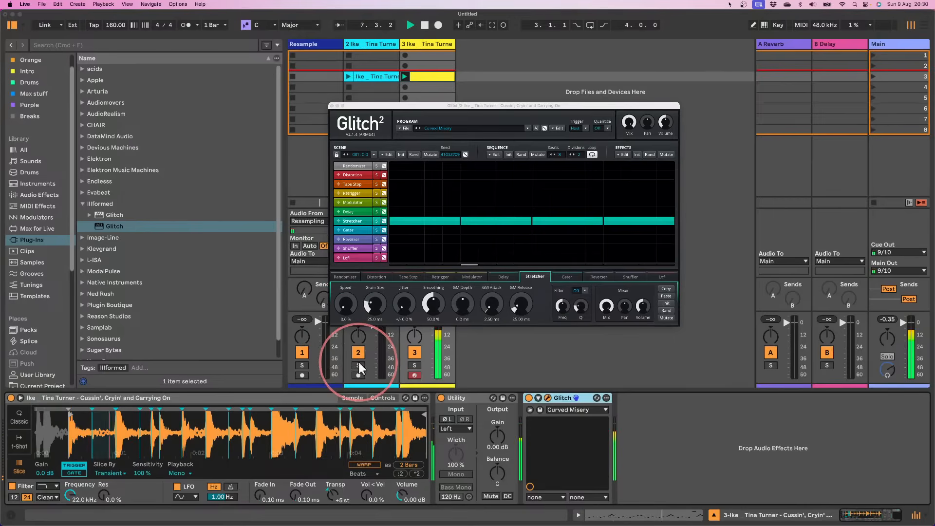
left_click_drag(359, 361, 343, 311)
left_click(343, 320)
type("12")
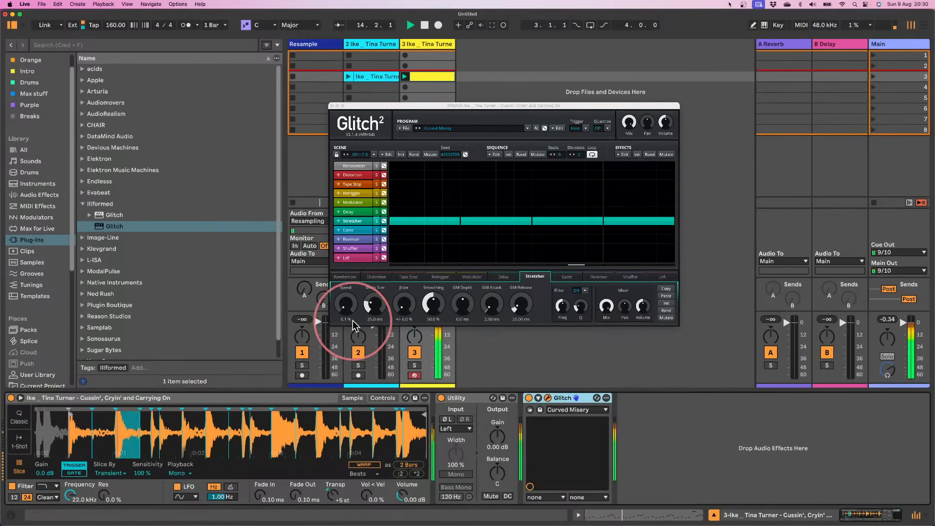
- Set the Stretcher's Speed to 25 %
left_click(346, 320)
key("BackSpace")
key("BackSpace")
key("BackSpace")
key("BackSpace")
key("BackSpace")
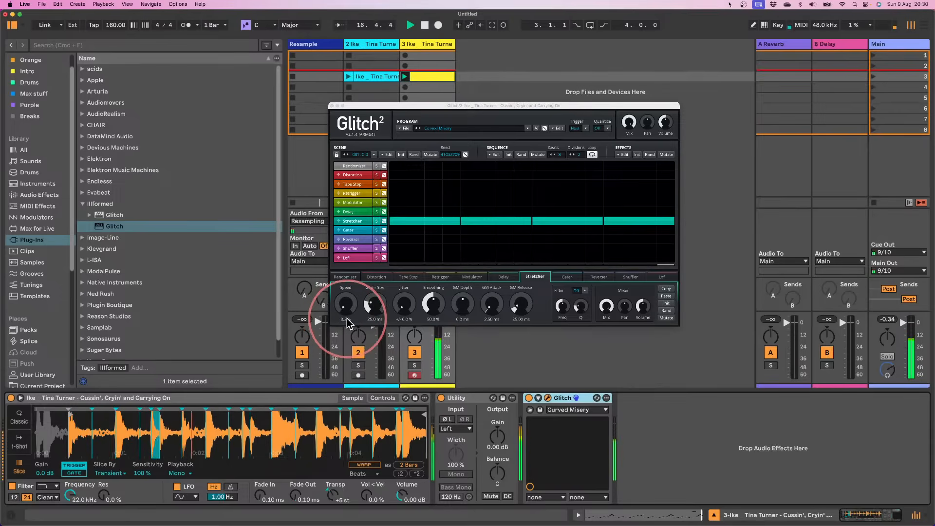
type("25")
key("Return")
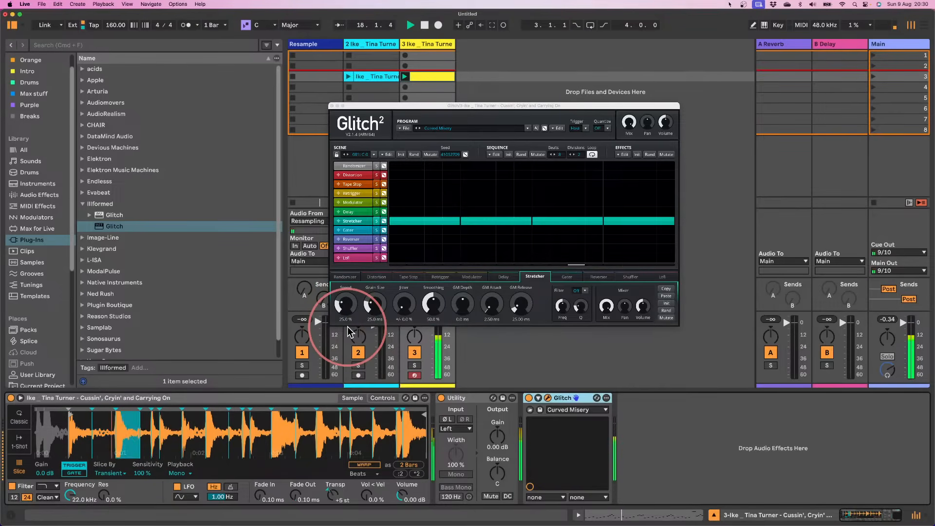
- Set the Stretcher's Speed to 12.5 % and reduce its Grain Size to about 13.5 ms
double_click(344, 319)
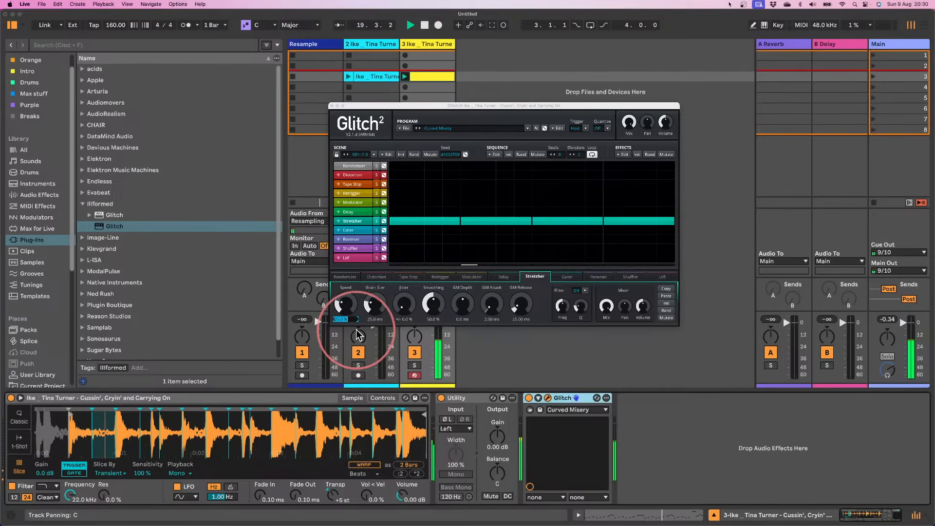
type("25")
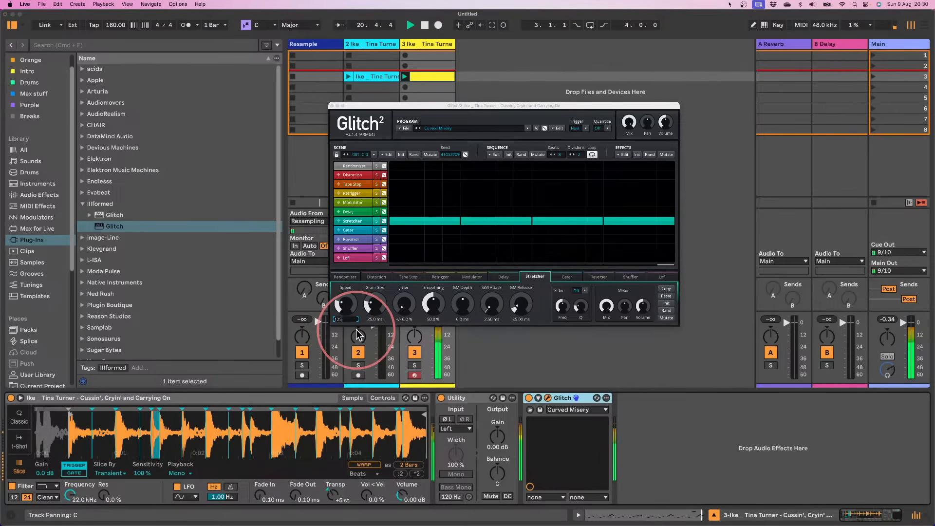
key("BackSpace")
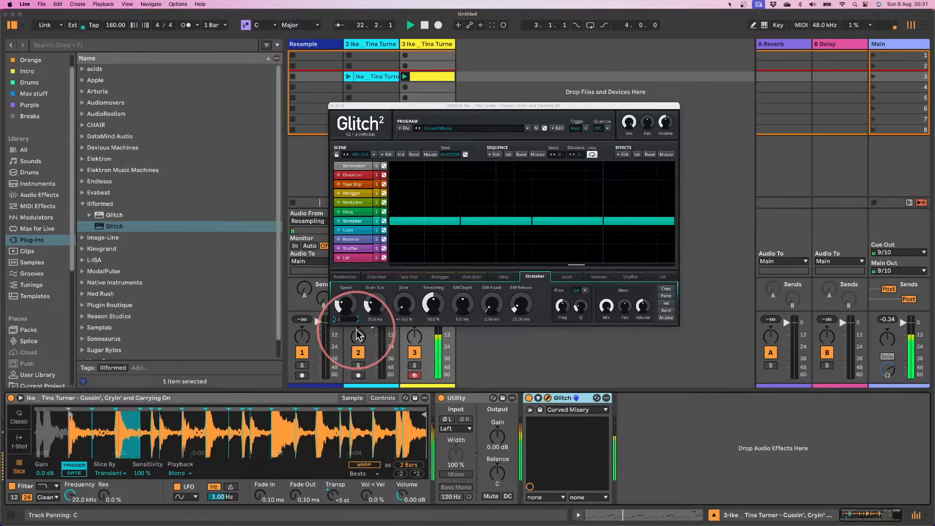
type(".5")
key("Return")
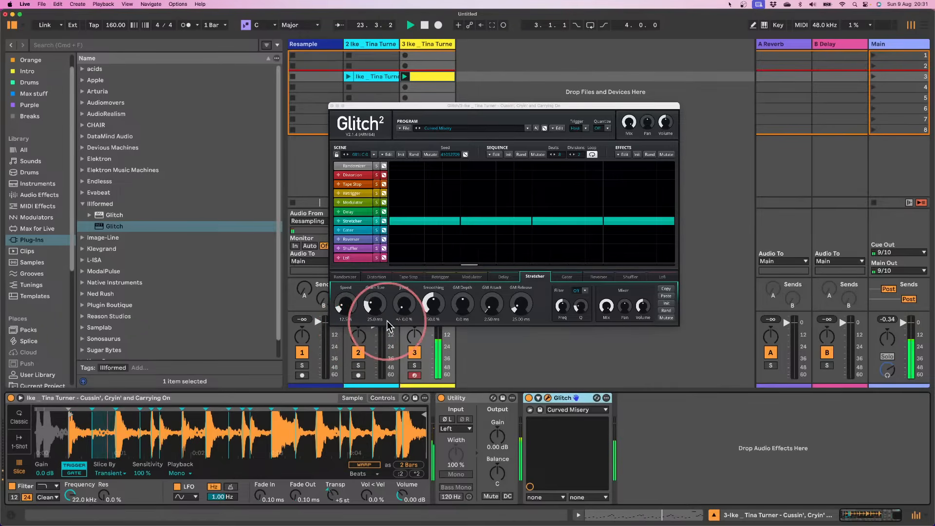
left_click_drag(388, 326, 363, 314)
- Expose the Stretcher's Grain Size as a configured parameter on the Glitch device, raising it to about 28.6 ms
left_click(538, 398)
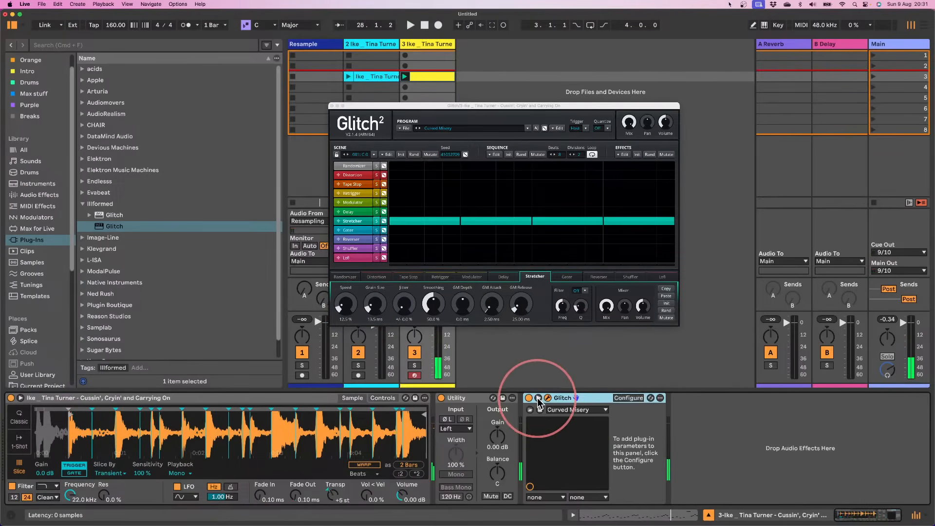
left_click(626, 398)
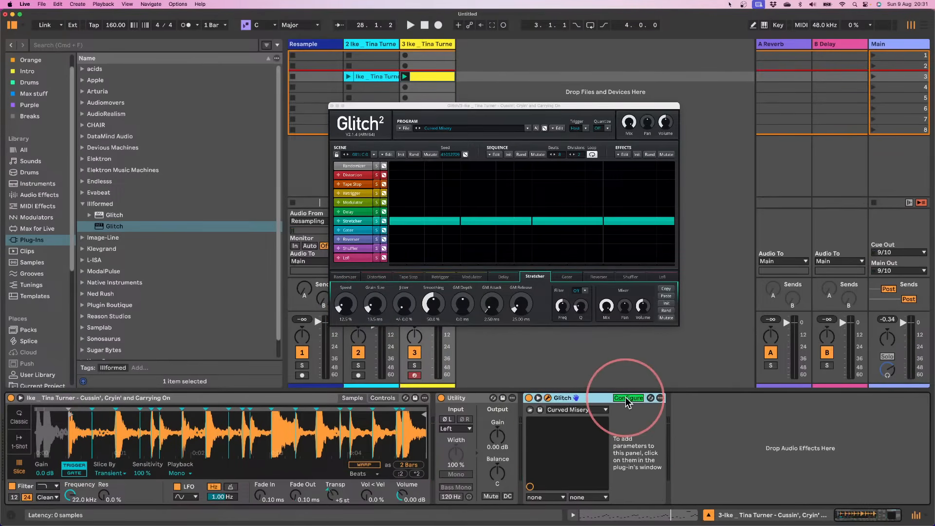
left_click(374, 291)
left_click_drag(367, 303, 367, 294)
left_click(628, 397)
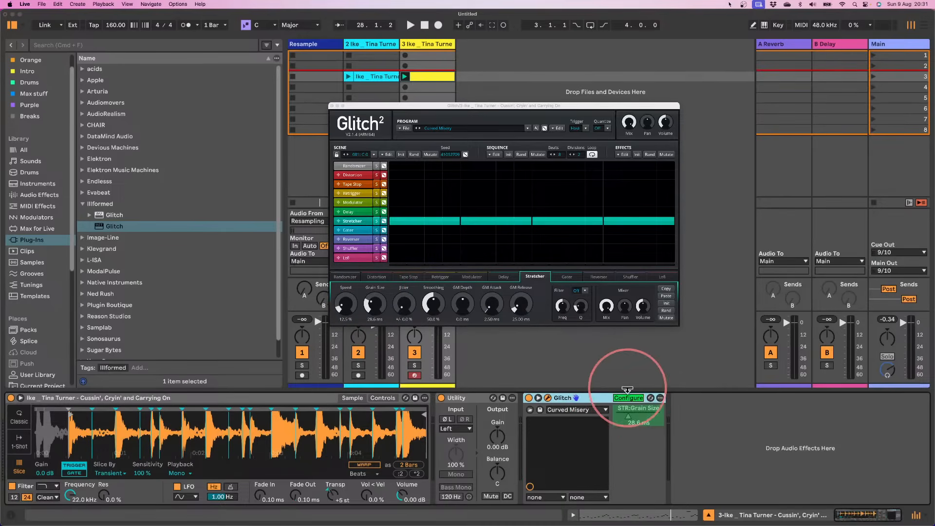
- Add an LFO device after Glitch and map it to the Stretcher's Grain Size
left_click(160, 208)
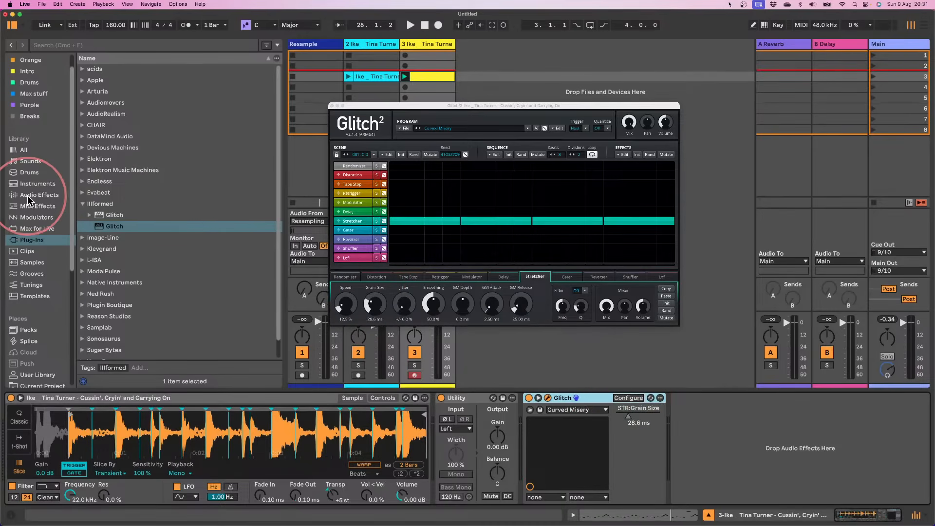
left_click(40, 195)
scroll(134, 252, "down", 1)
scroll(99, 166, "up", 5)
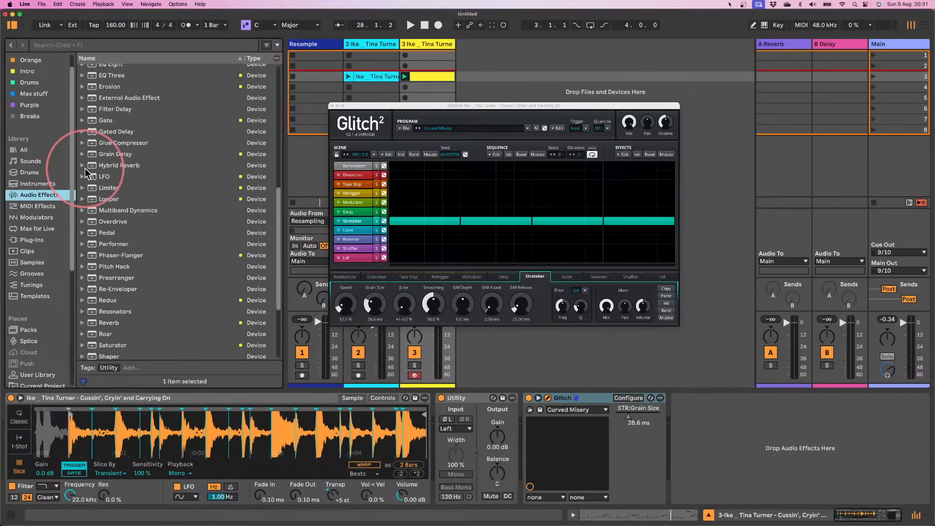
left_click_drag(92, 179, 715, 418)
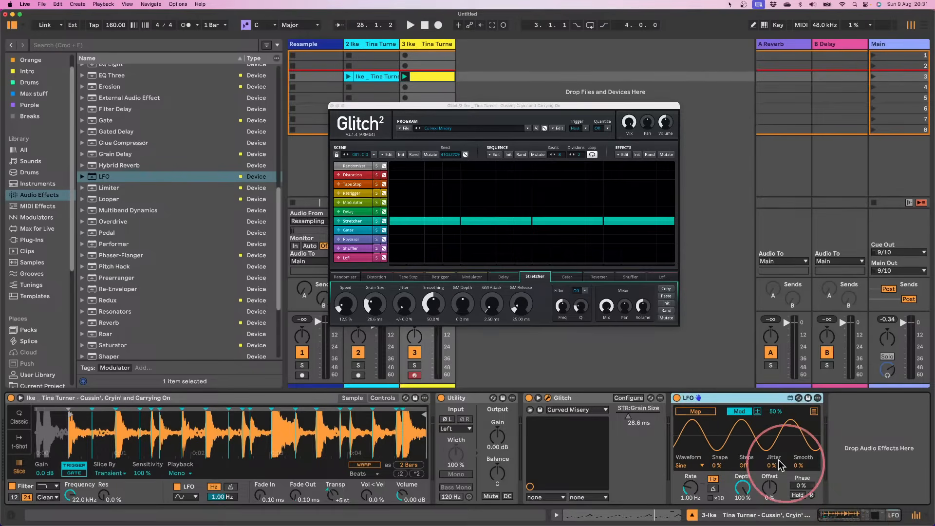
left_click(701, 411)
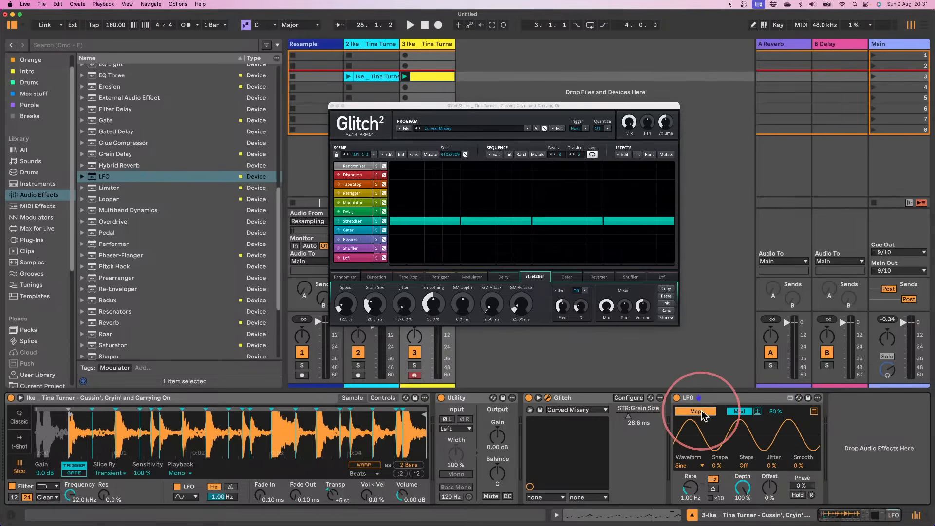
left_click(624, 412)
- Give the LFO a Random waveform with a tempo-synced rate of 1, switch its mapping to Remote and start playback
left_click(694, 465)
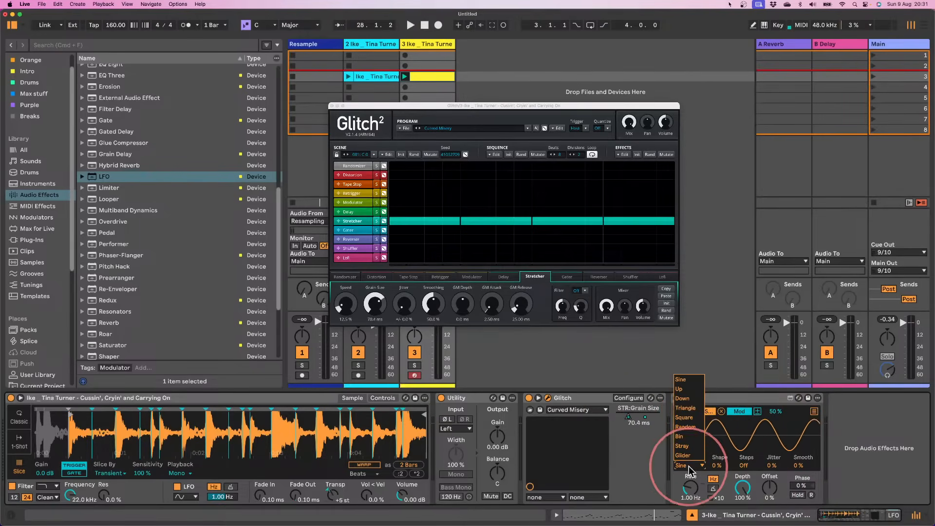
left_click(687, 427)
left_click(712, 488)
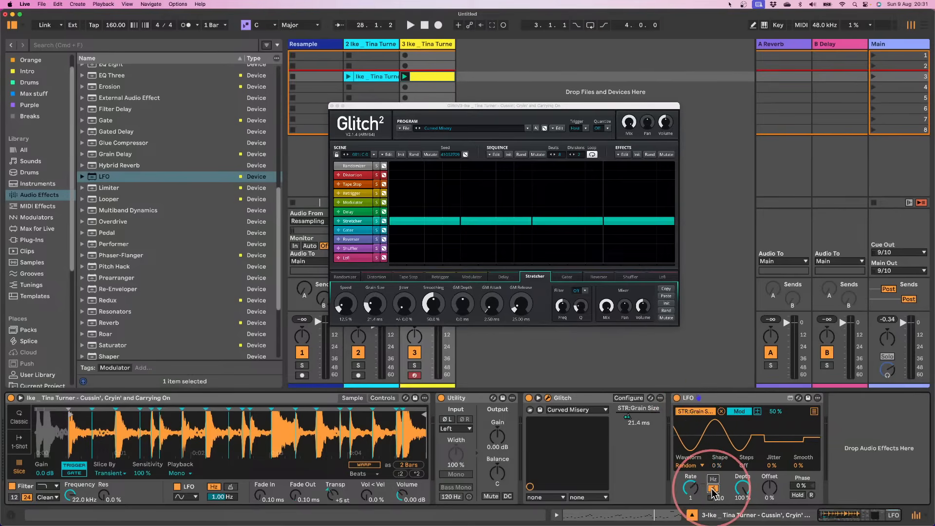
left_click(735, 411)
key("space")
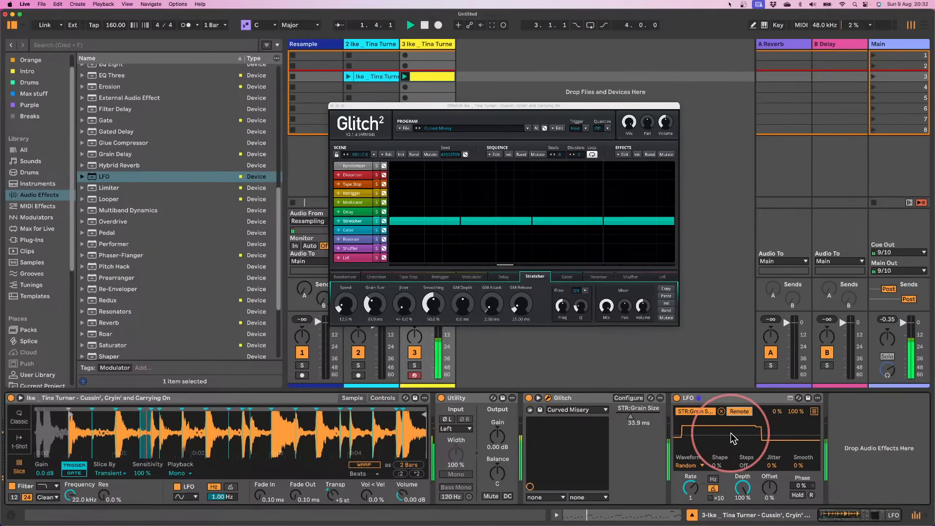
- Set the LFO rate to 1/2 and limit its Stretcher Grain Size mapping to a range of 7 % to 20 %
left_click_drag(690, 487, 689, 509)
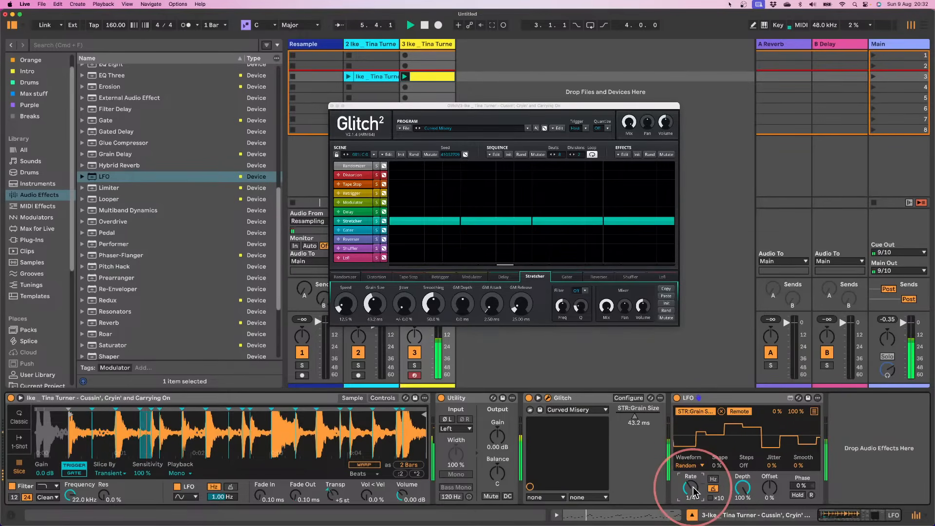
left_click_drag(693, 492, 694, 479)
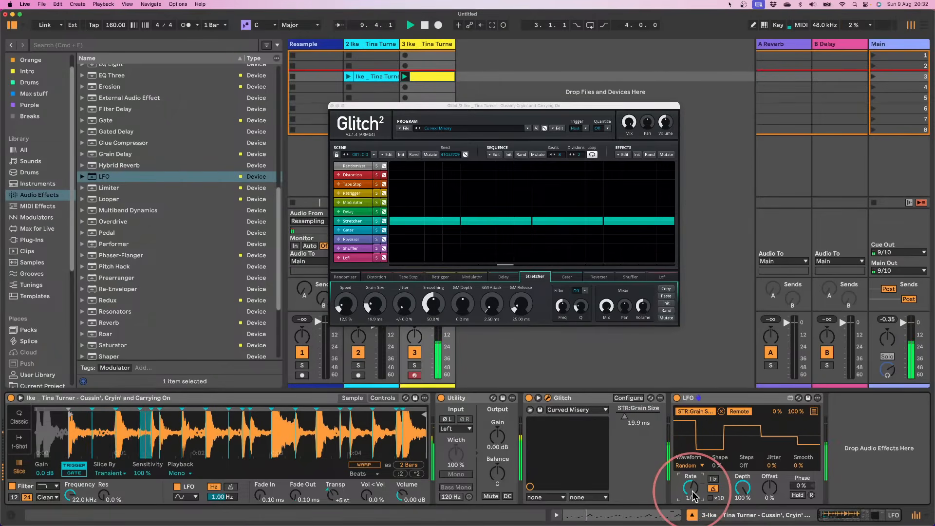
left_click_drag(796, 412, 790, 444)
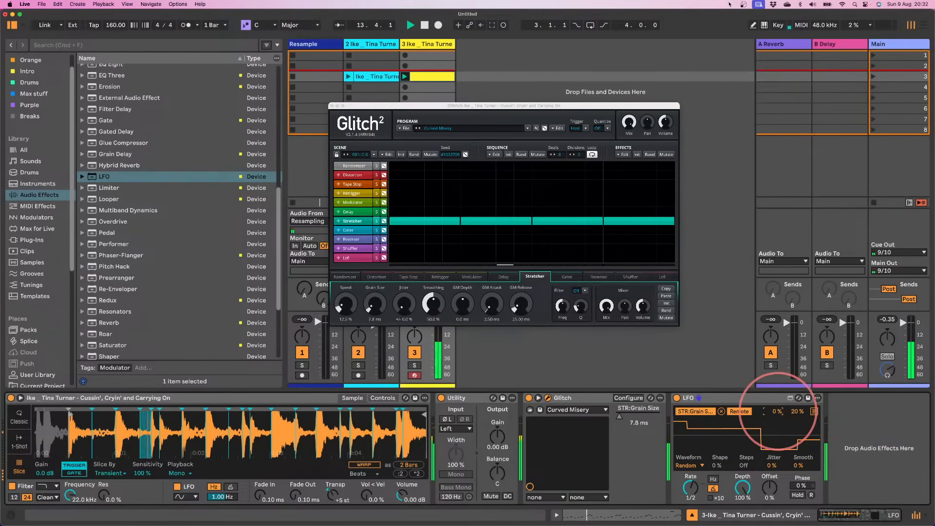
left_click_drag(777, 412, 778, 412)
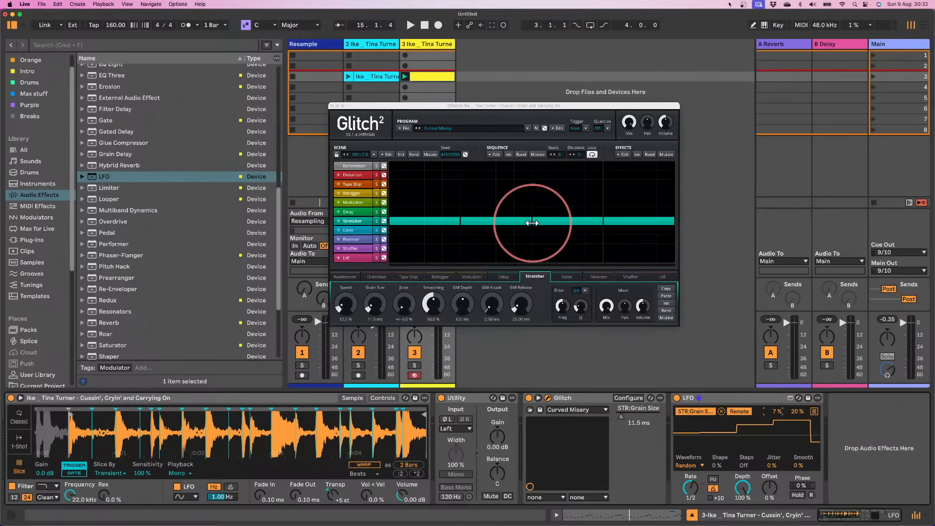
- Replace the Stretcher blocks in the Glitch sequence with a row of Tape Stop blocks across the whole pattern
left_click(346, 277)
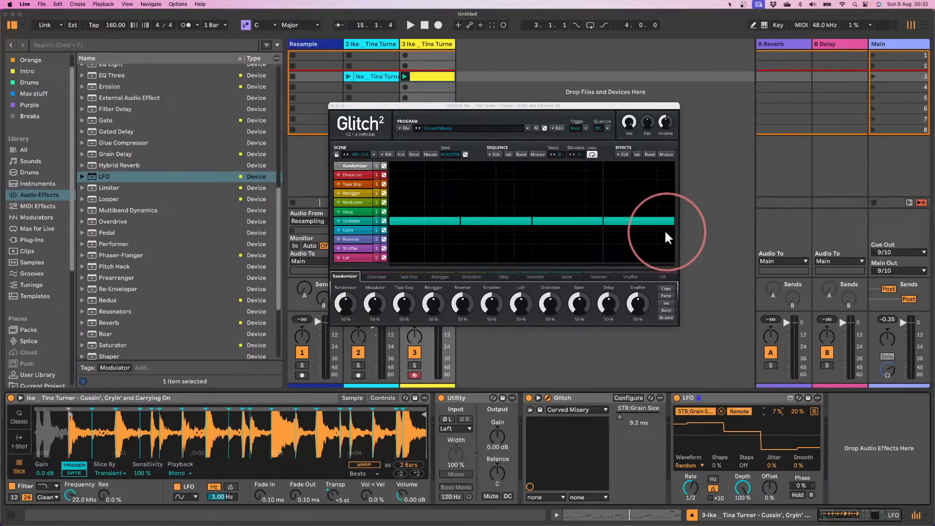
left_click(532, 276)
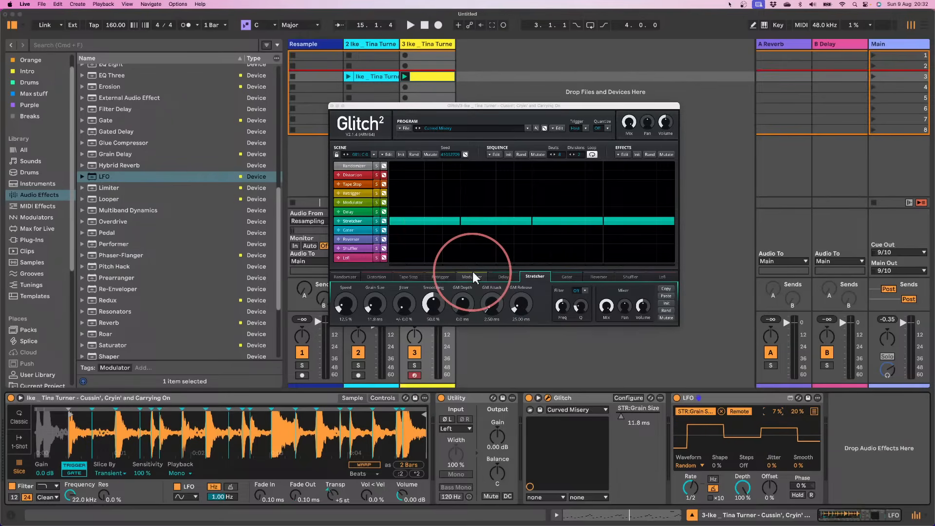
right_click(440, 222)
right_click(625, 222)
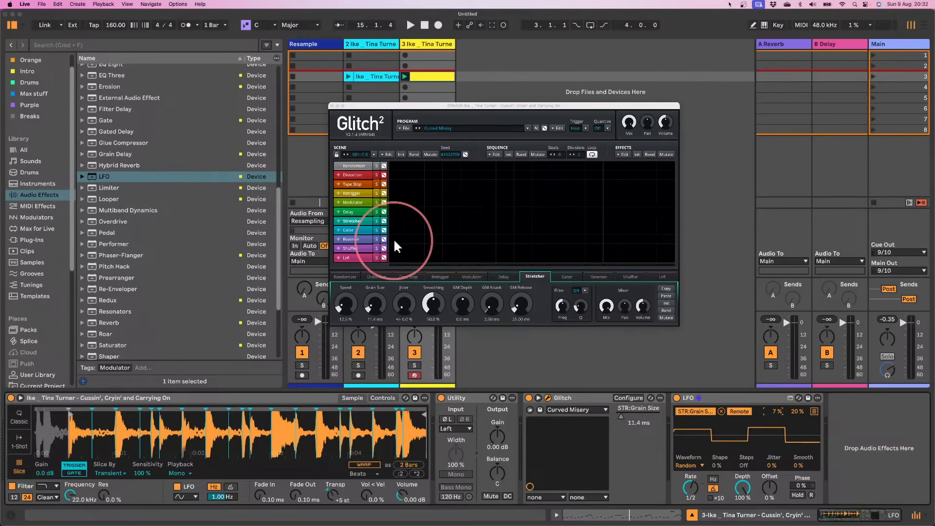
left_click_drag(394, 184, 536, 185)
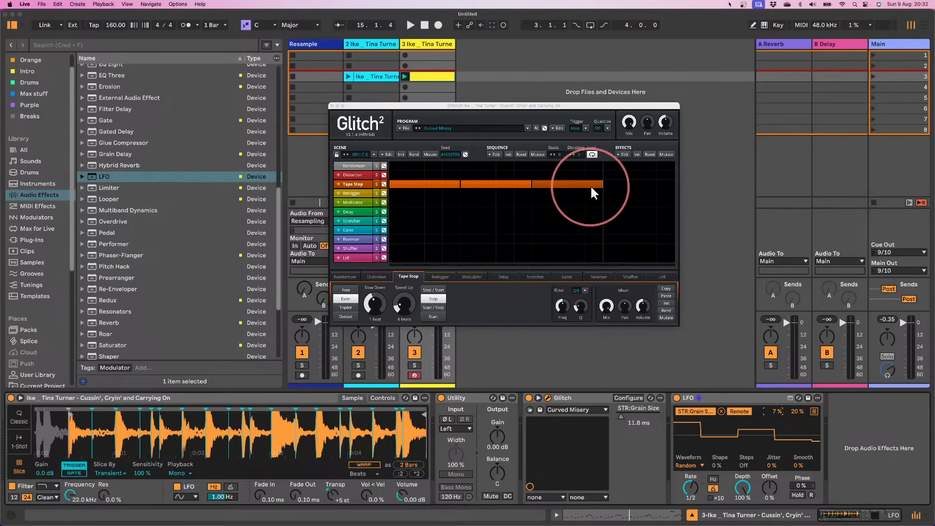
- Audition the Tape Stop modes during playback with Slow Down and Speed Up at 1/16th, finishing on Stop / Start
key("space")
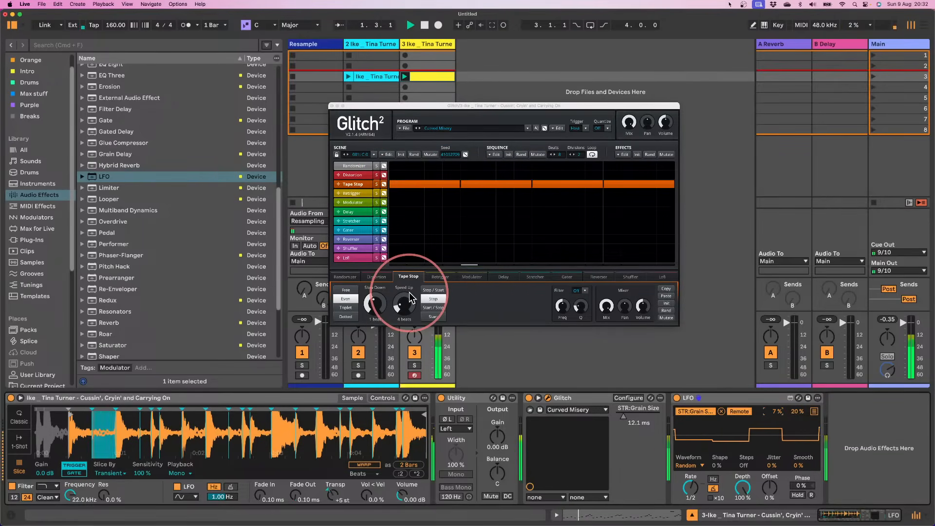
left_click(432, 307)
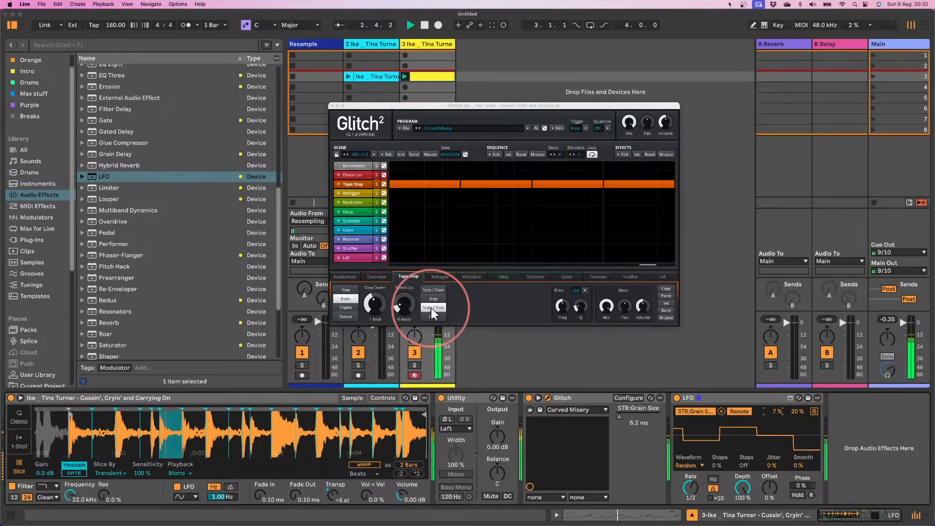
left_click_drag(365, 310, 396, 257)
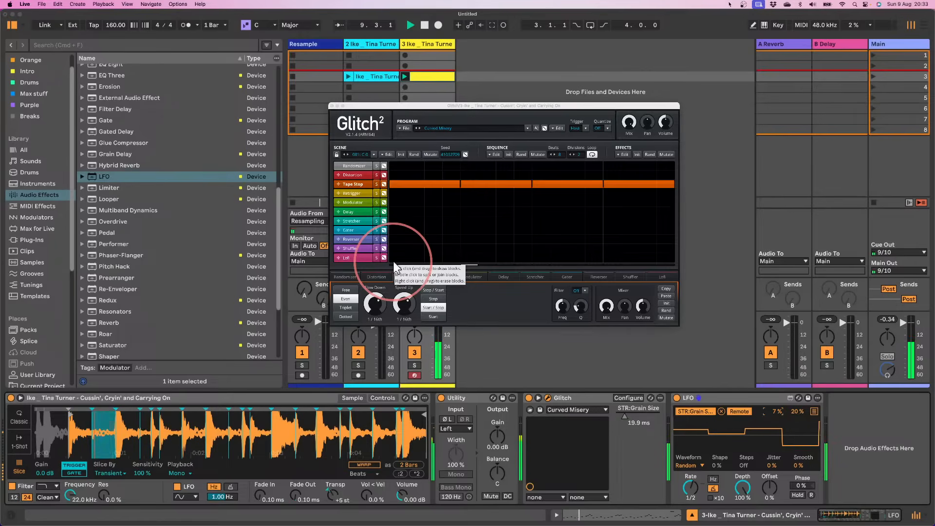
left_click(425, 317)
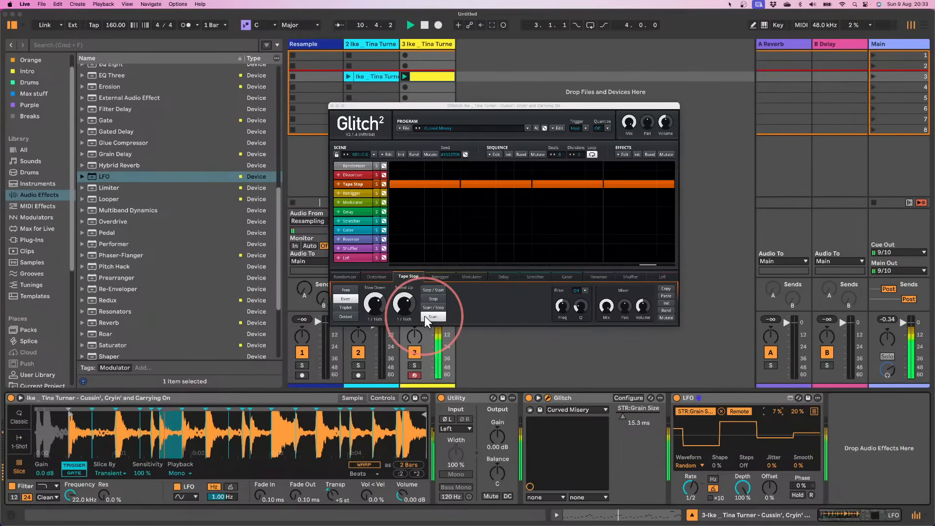
left_click(433, 291)
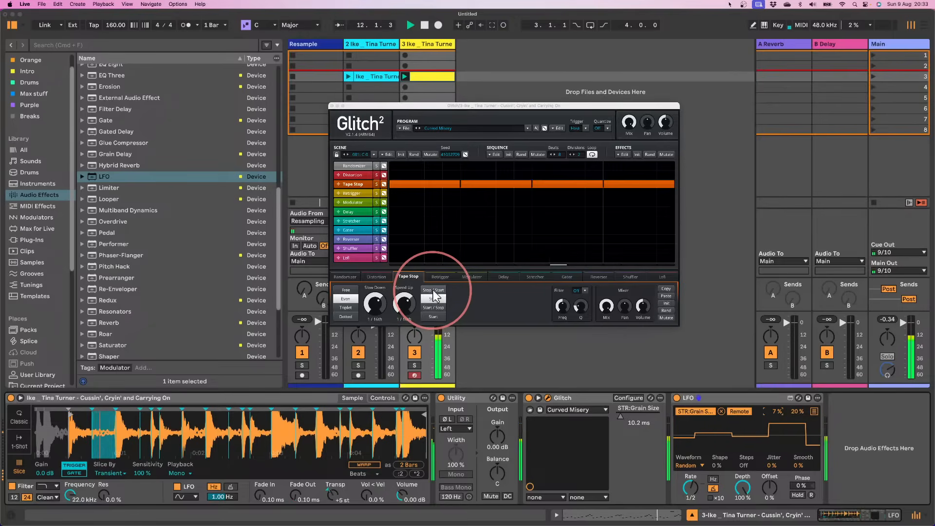
left_click(434, 306)
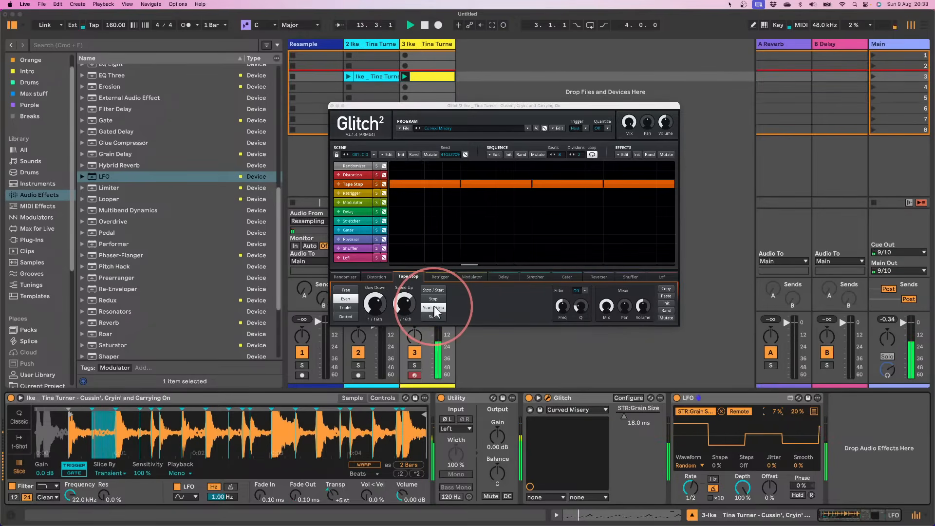
left_click(438, 293)
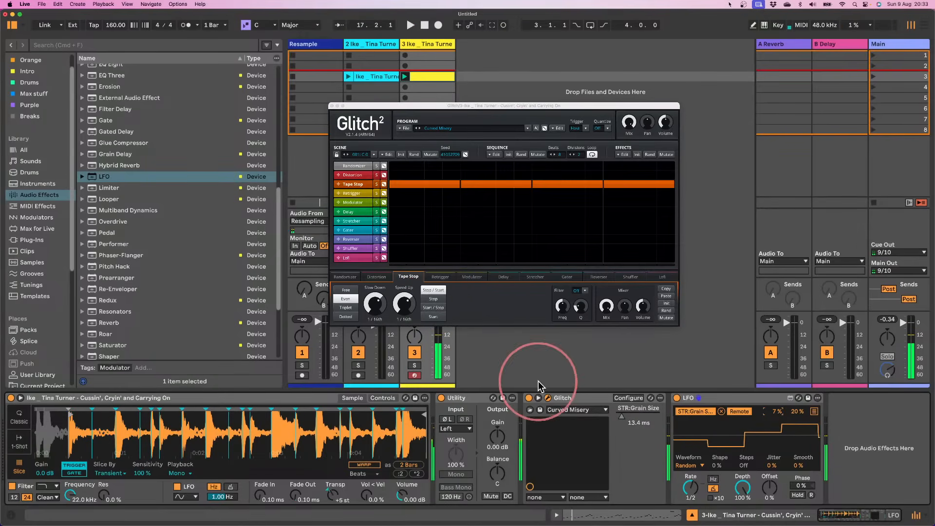
key("space")
- Expose Tape Stop's Slow Down and Speed Up as configured parameters on the Glitch device, moving them to 1/8th and 1 beat
left_click(620, 399)
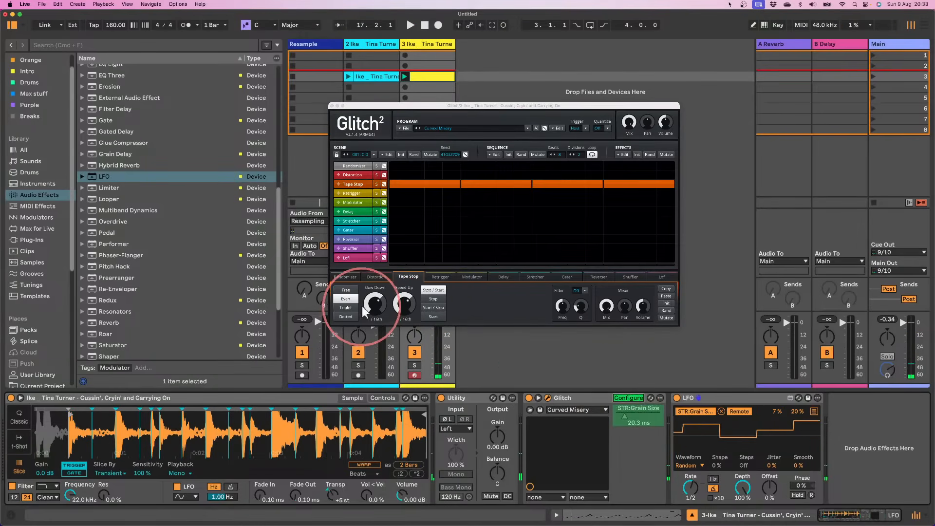
left_click_drag(361, 306, 393, 314)
left_click(626, 399)
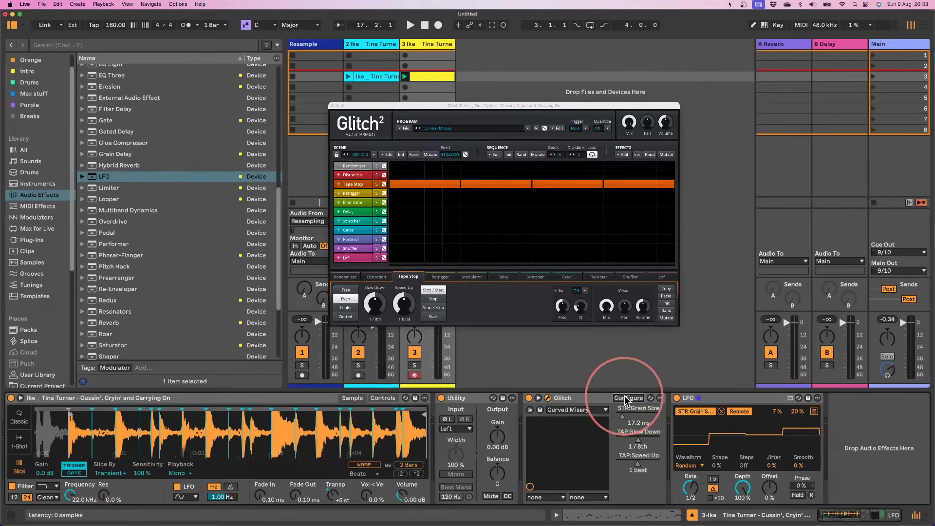
left_click(112, 176)
left_click_drag(125, 180, 700, 402)
key("Delete")
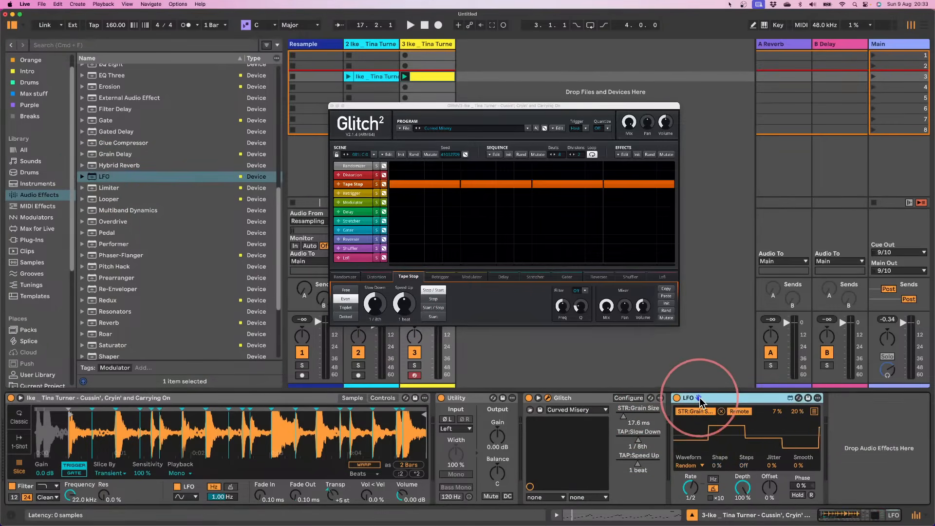
- Map two more LFO slots in Remote mode to Tape Stop's Slow Down and Speed Up
left_click(814, 411)
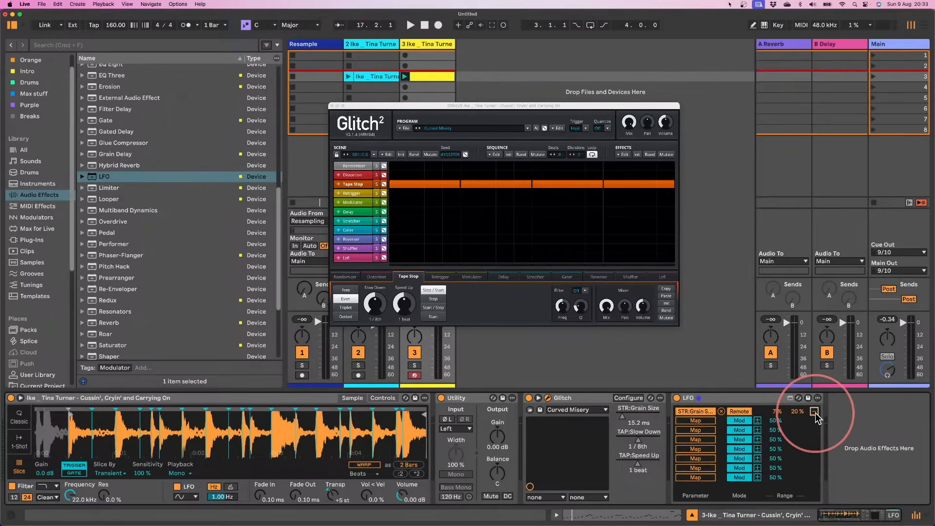
left_click(728, 421)
left_click(696, 421)
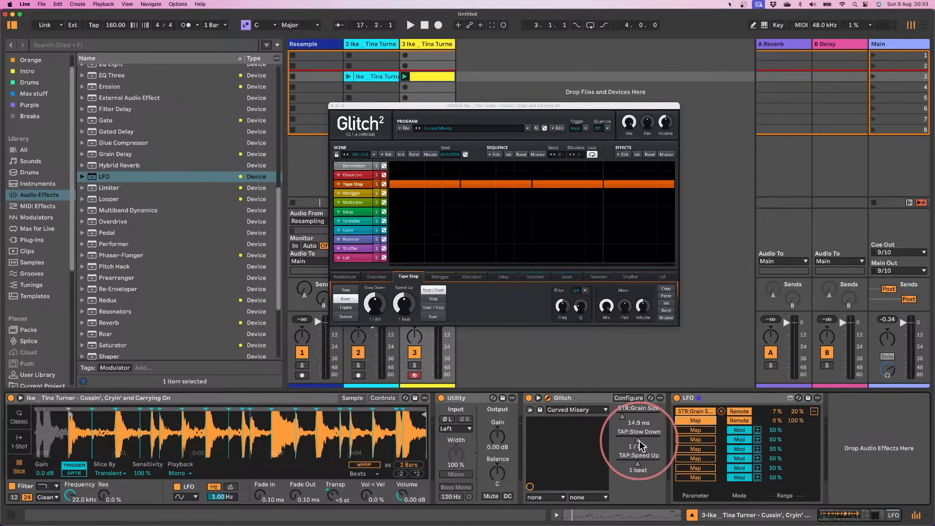
left_click(739, 430)
left_click(696, 430)
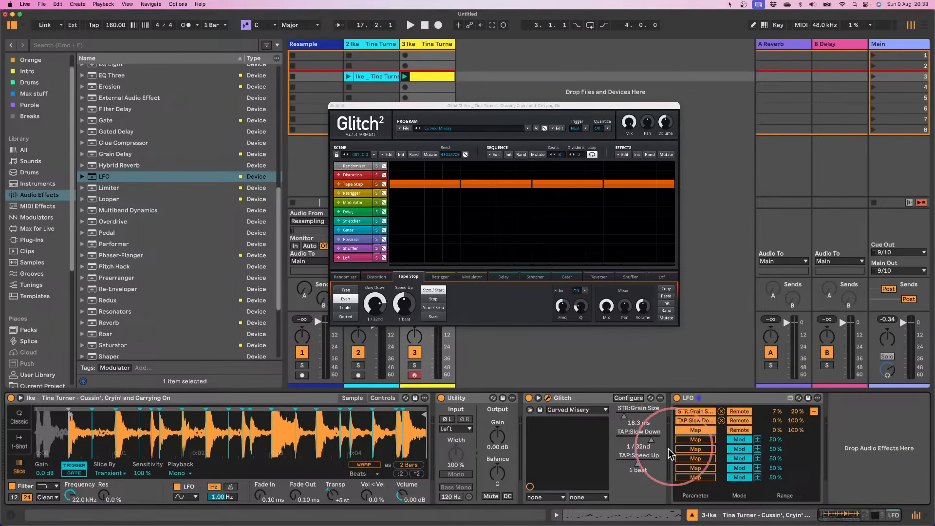
left_click(638, 470)
- Limit the LFO ranges for Tape Stop's Slow Down and Speed Up to 25 % to 75 % and audition the result
key("space")
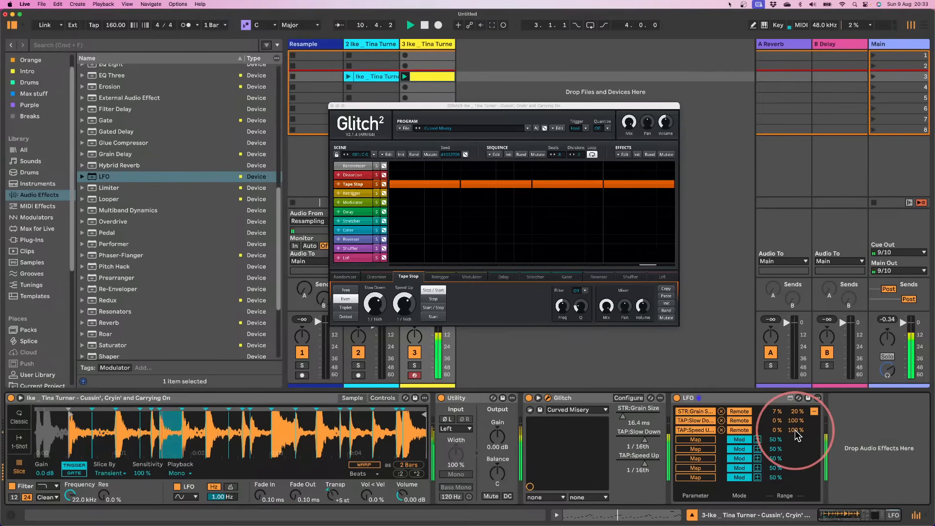
left_click_drag(795, 430, 760, 421)
left_click(778, 423)
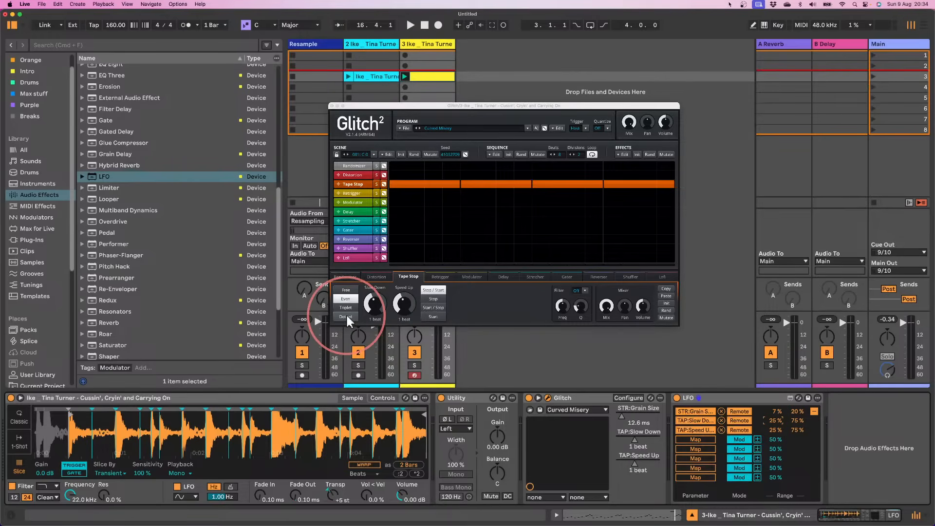
key("space")
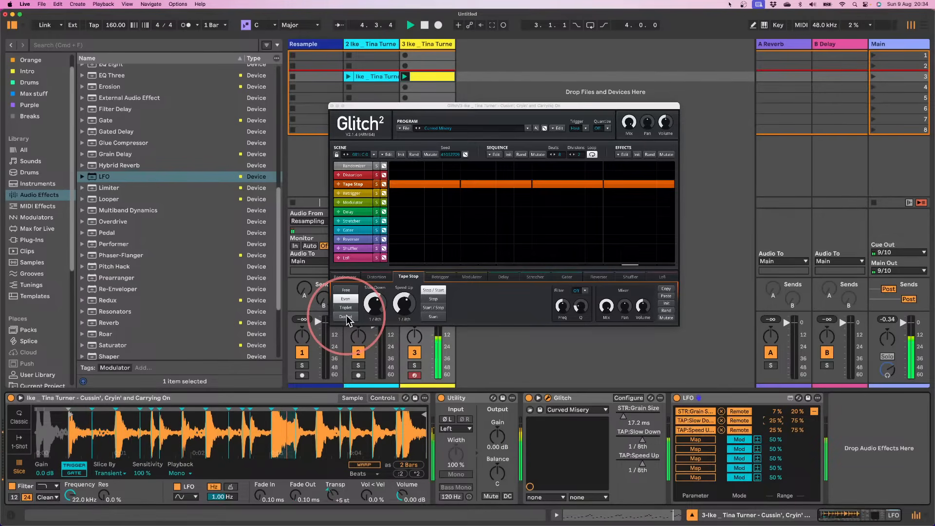
- Replace the Tape Stop blocks in the Glitch sequence with a full row of Delay blocks
right_click(408, 185)
right_click(468, 184)
right_click(567, 184)
right_click(630, 184)
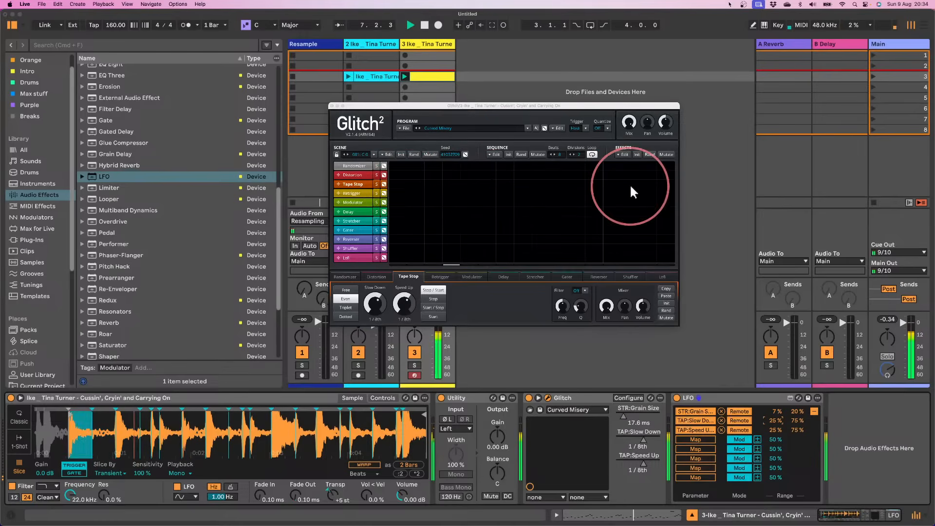
mouse_move(391, 212)
left_mouse_down()
mouse_move(596, 209)
mouse_move(640, 236)
left_mouse_up()
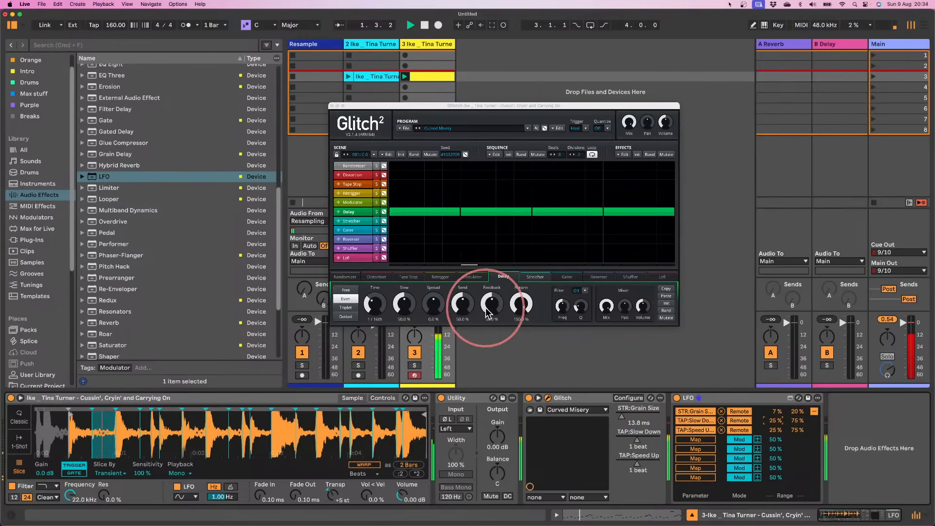
- Raise the Delay's Feedback to about 94.8 %, switch its timing to Free and shorten its Time to about 1/167
left_click_drag(491, 304, 479, 264)
left_click(343, 291)
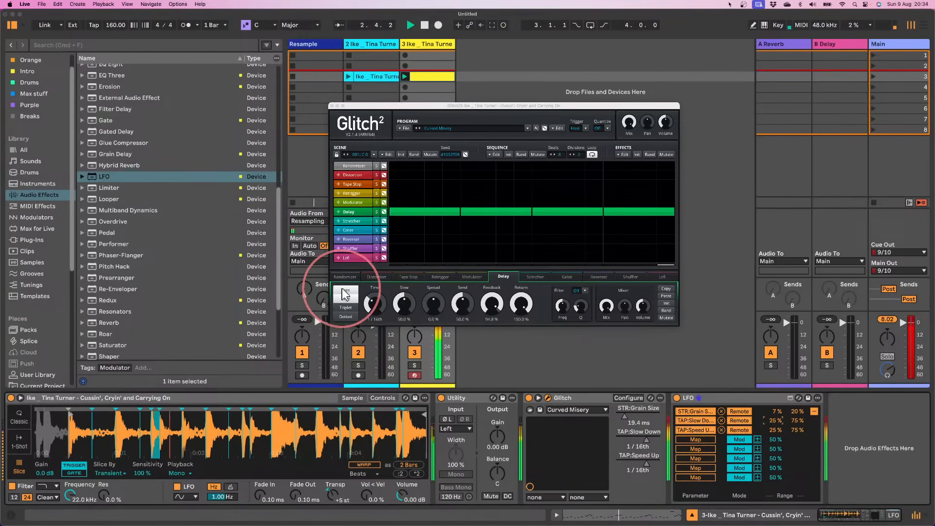
left_click_drag(368, 310, 365, 256)
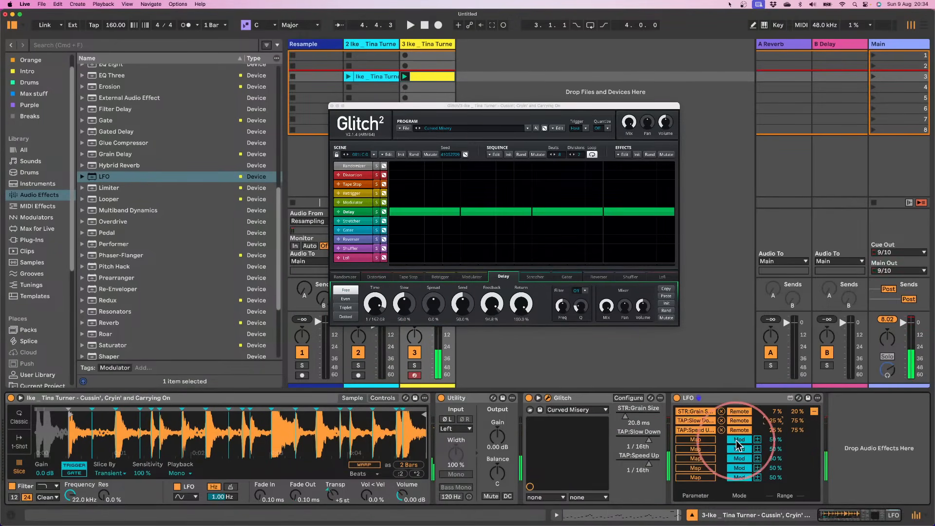
- Expose the Delay's Time as a configured parameter on Glitch and map the LFO's fourth slot to it in Remote mode
left_click(698, 441)
left_click(628, 398)
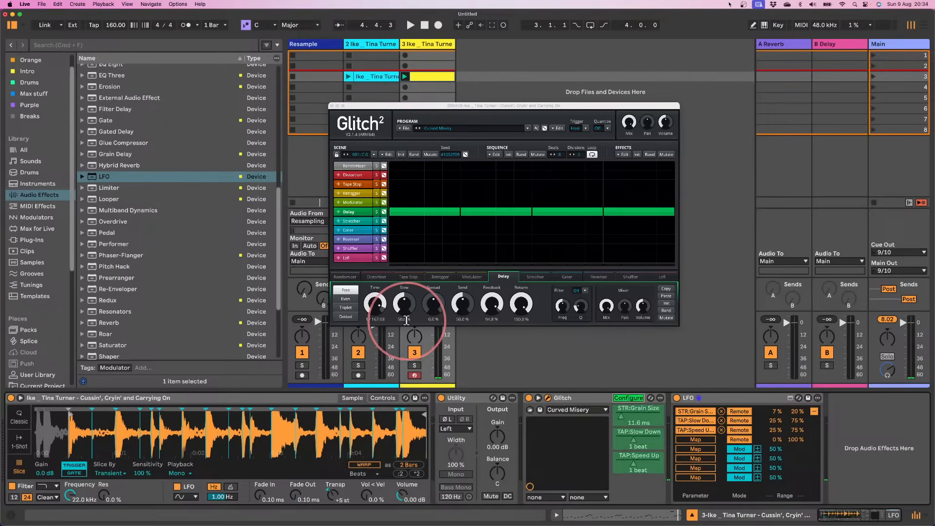
left_click_drag(363, 305, 365, 315)
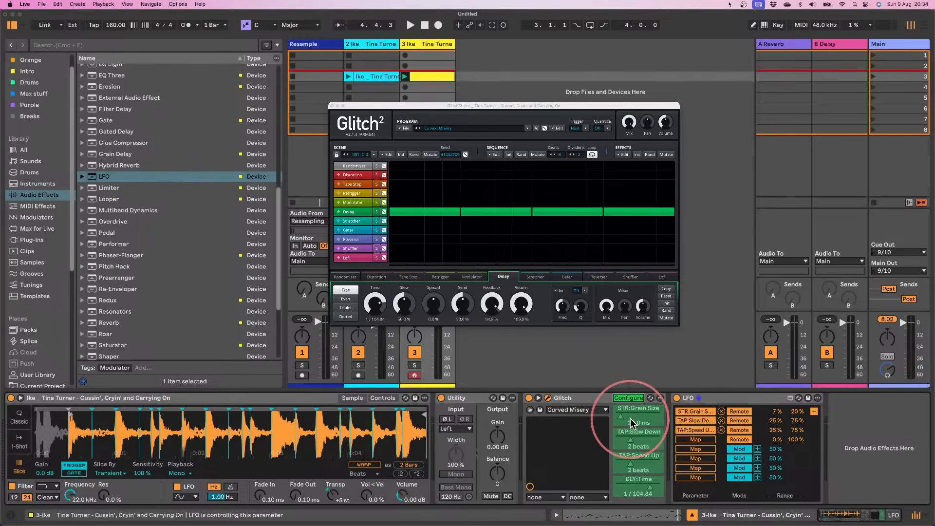
left_click(633, 397)
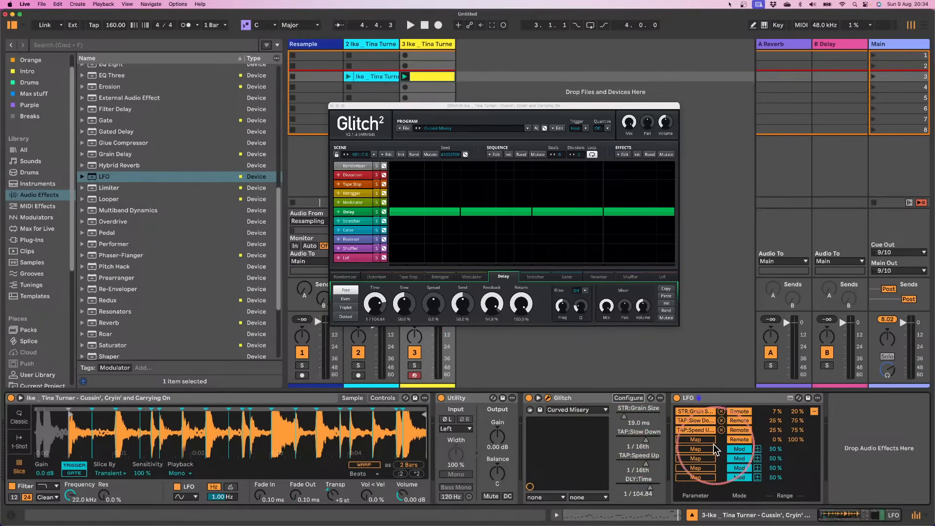
left_click(650, 486)
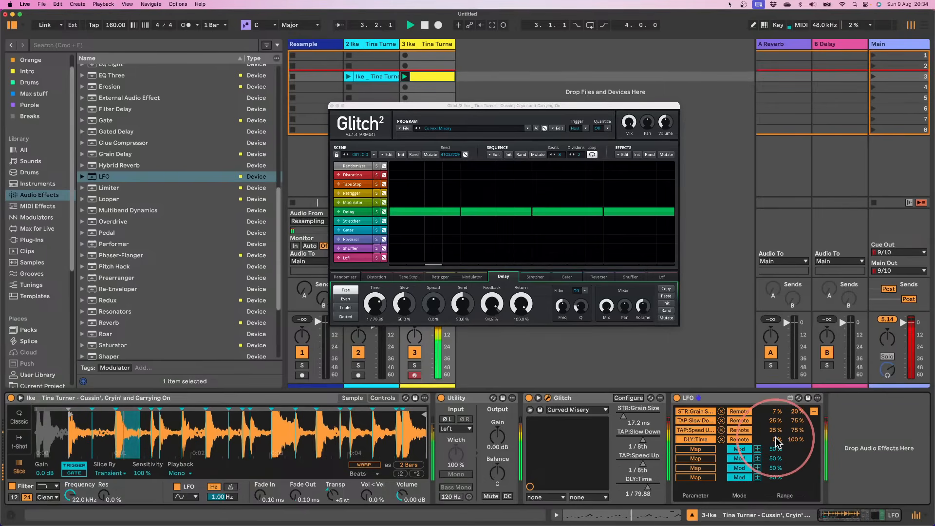
- Raise the minimum of the LFO's Delay Time mapping to 48 % and lower the Delay's Feedback to about 29.2 %
left_click_drag(777, 439, 775, 408)
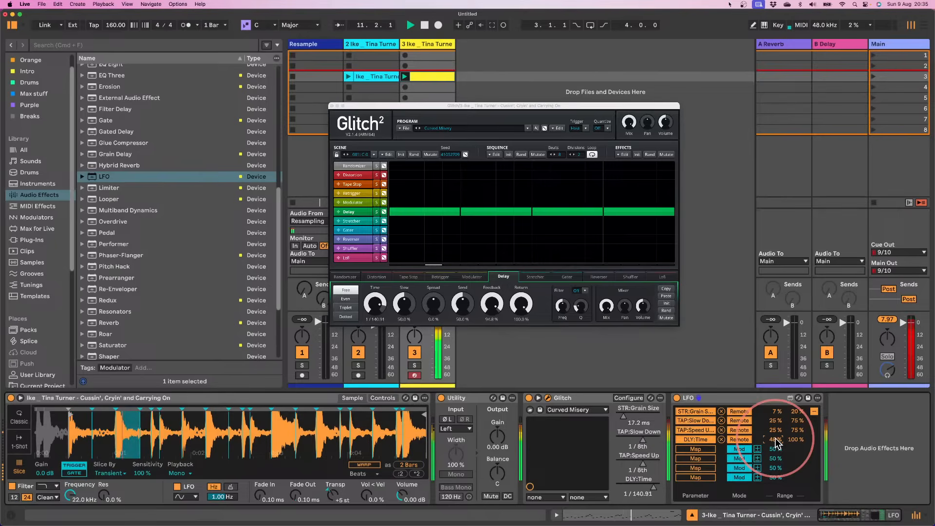
left_click_drag(484, 310, 487, 358)
- Expose the Delay's Feedback as a configured parameter on Glitch, map the LFO's fifth slot to it in Remote mode and audition the loop
left_click(724, 449)
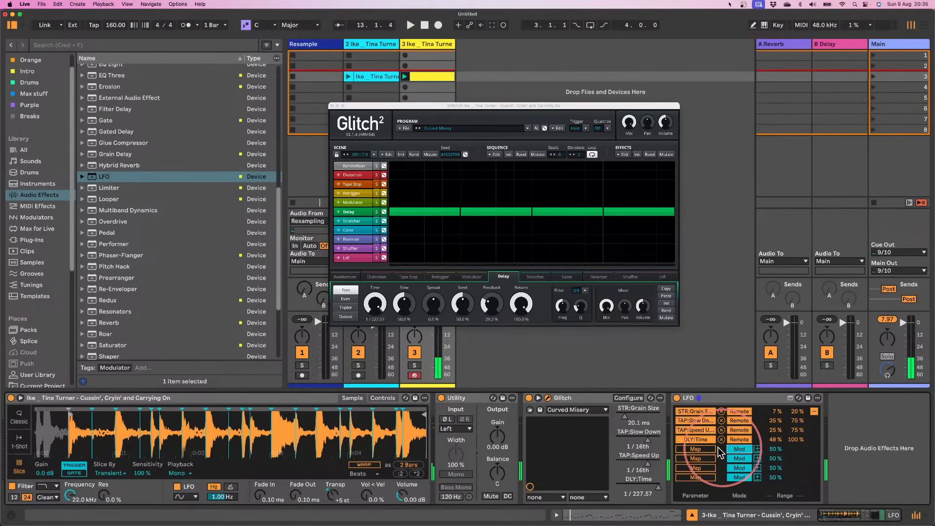
left_click(695, 449)
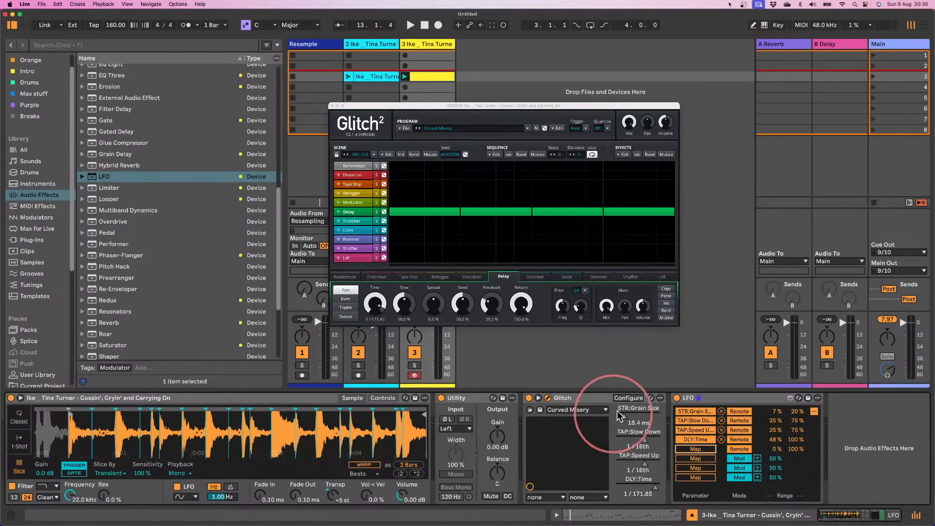
left_click(628, 398)
left_click_drag(487, 303, 483, 286)
left_click(682, 398)
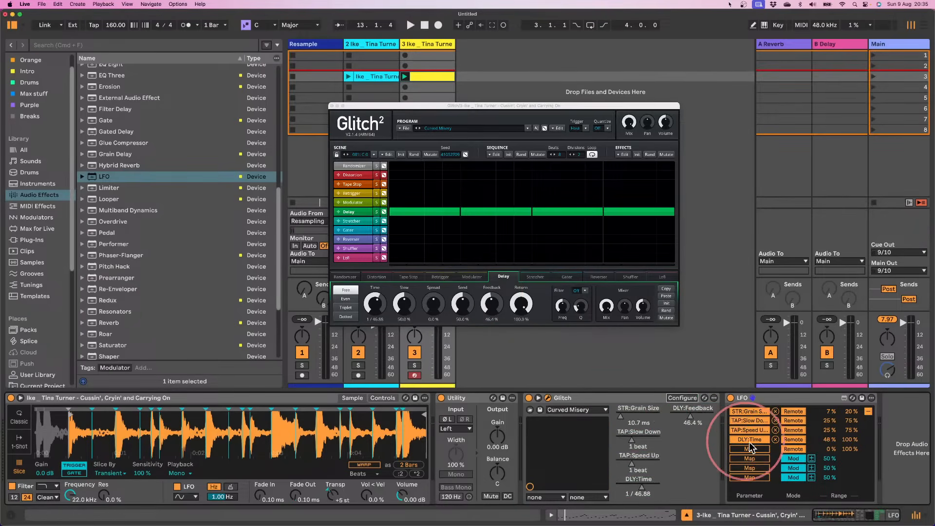
left_click(749, 449)
left_click(694, 418)
key("space")
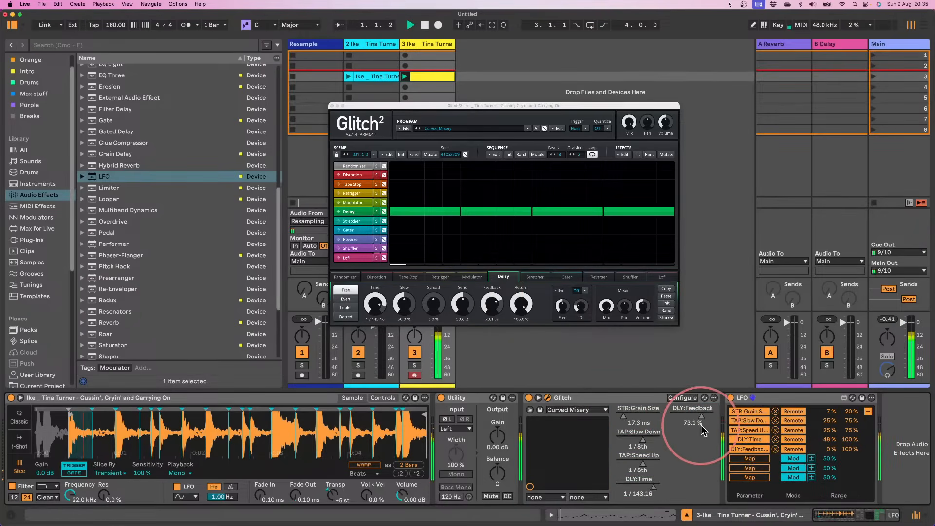
left_click(689, 330)
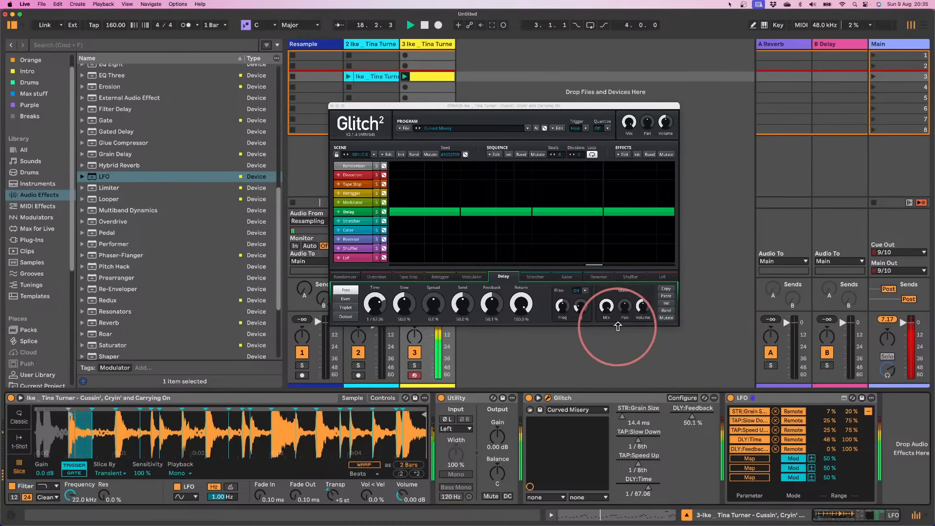
- Replace the Delay blocks with a full row of Reverser blocks and lengthen the Reverser's Time to 1 beat during playback
left_click(598, 276)
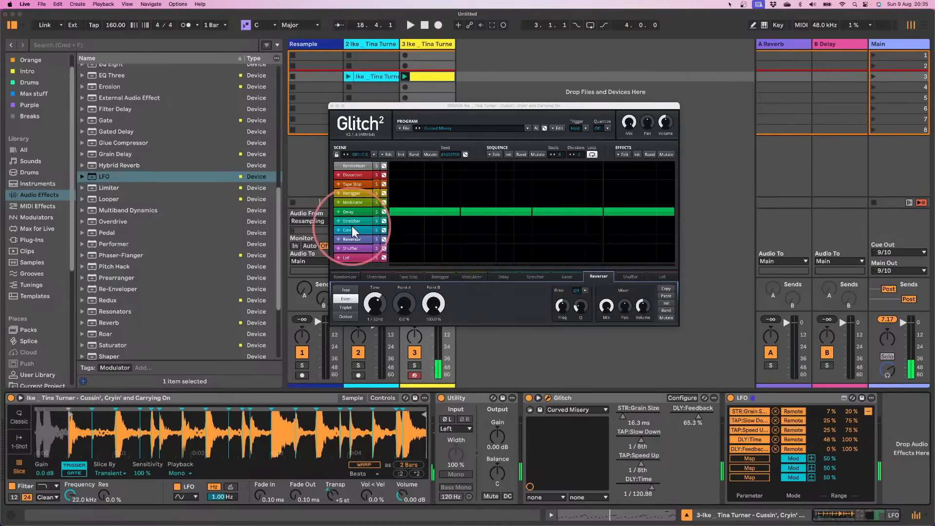
mouse_move(352, 226)
left_mouse_down()
mouse_move(408, 208)
mouse_move(396, 211)
mouse_move(583, 214)
left_mouse_up()
left_click_drag(391, 239, 689, 247)
key("space")
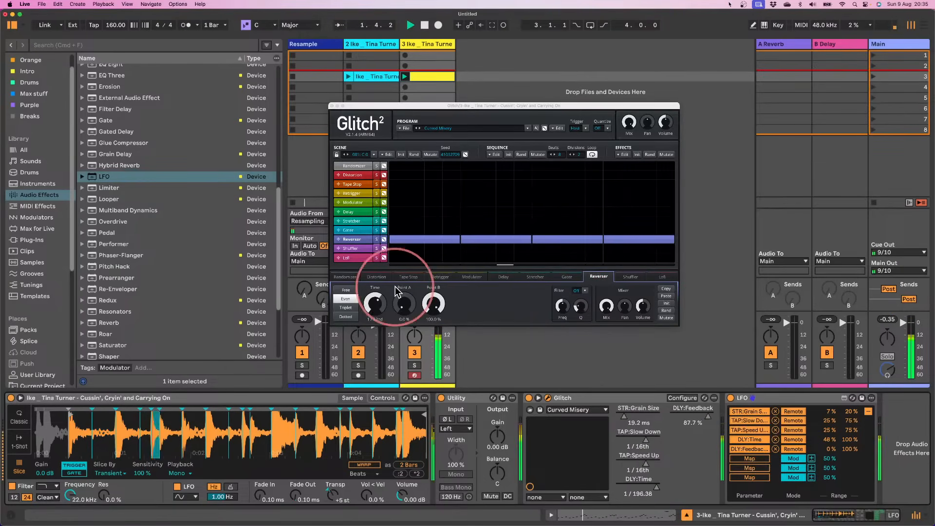
left_click_drag(371, 307, 364, 341)
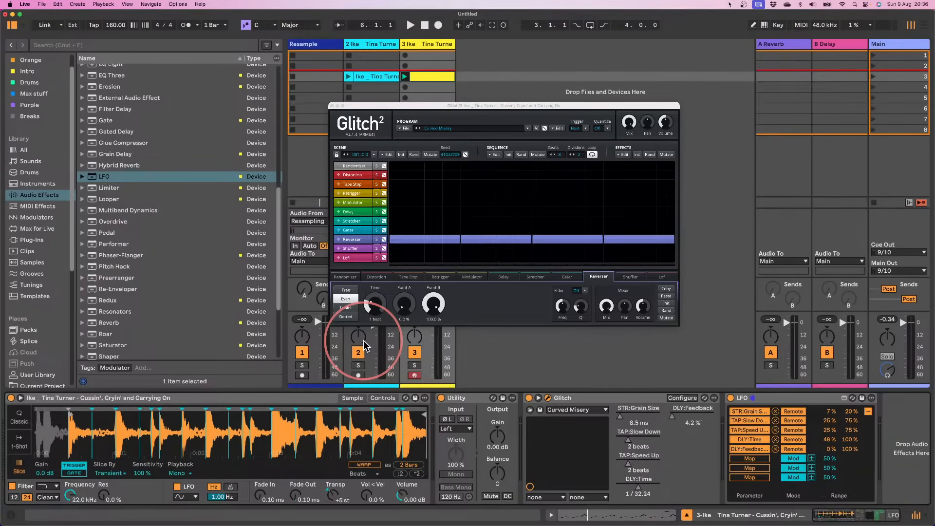
key("space")
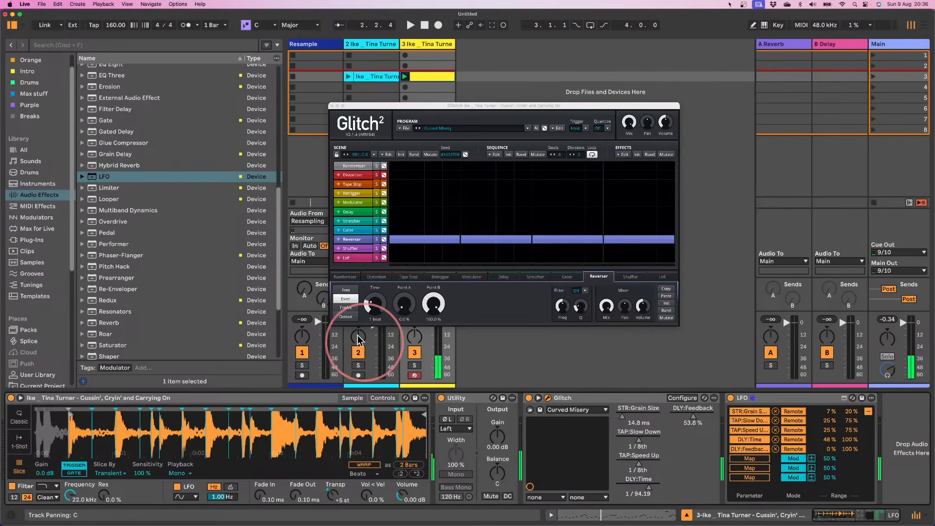
- Expose the Reverser's Time on Glitch and map the LFO's sixth slot to it with a range of 25 % to 75 %
left_click(683, 397)
left_click_drag(374, 307, 368, 306)
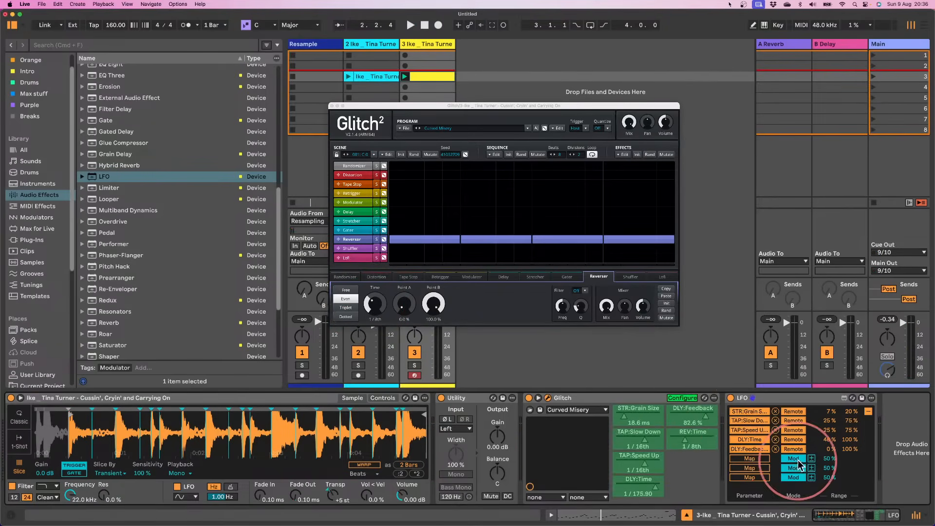
left_click(749, 459)
left_click(682, 398)
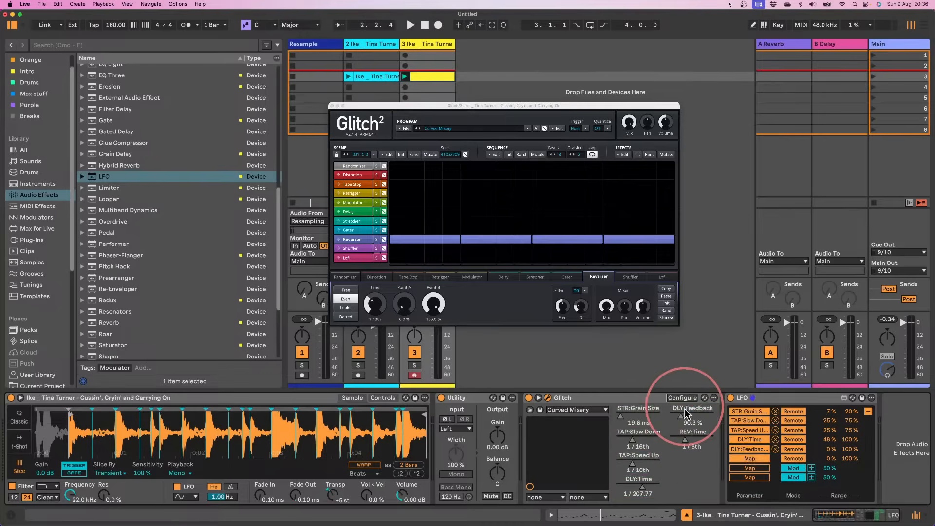
left_click(686, 444)
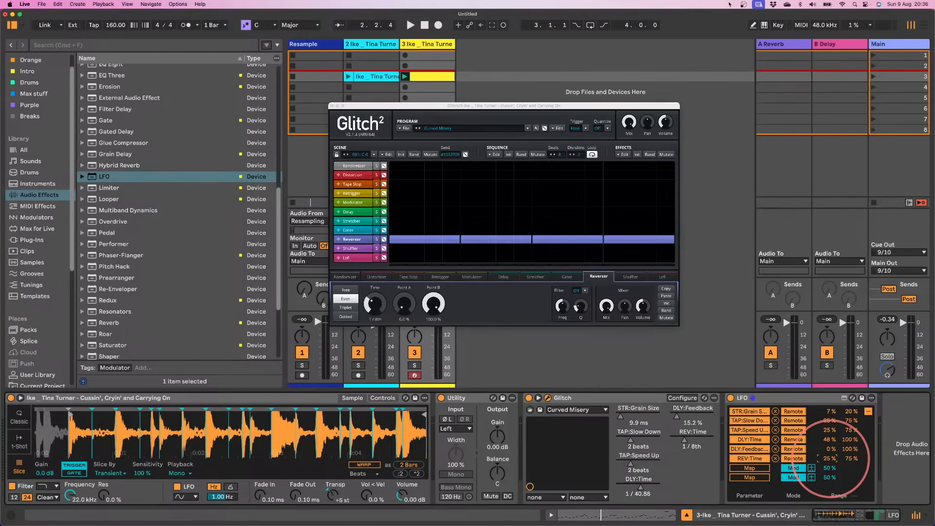
- Play the loop and lower the maximum of the LFO's Reverser Time mapping to 50 %
key("space")
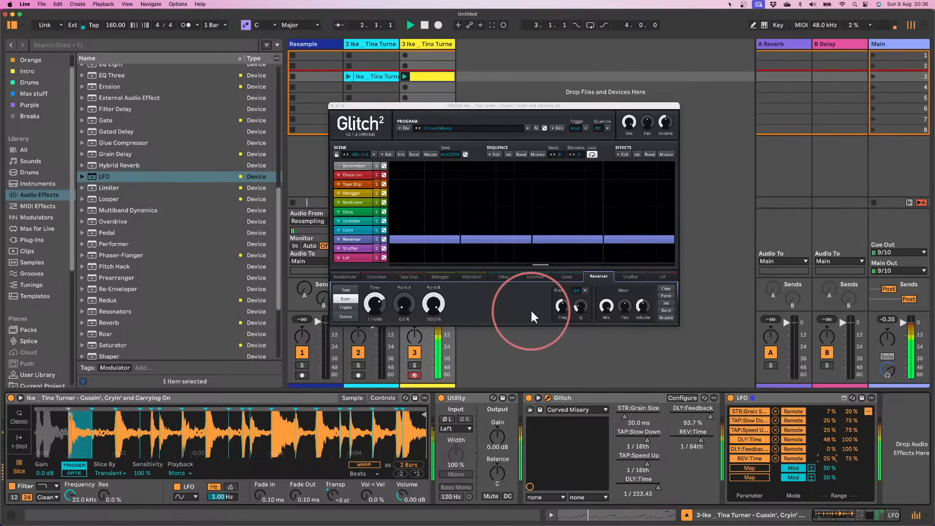
left_click(848, 460)
type("50")
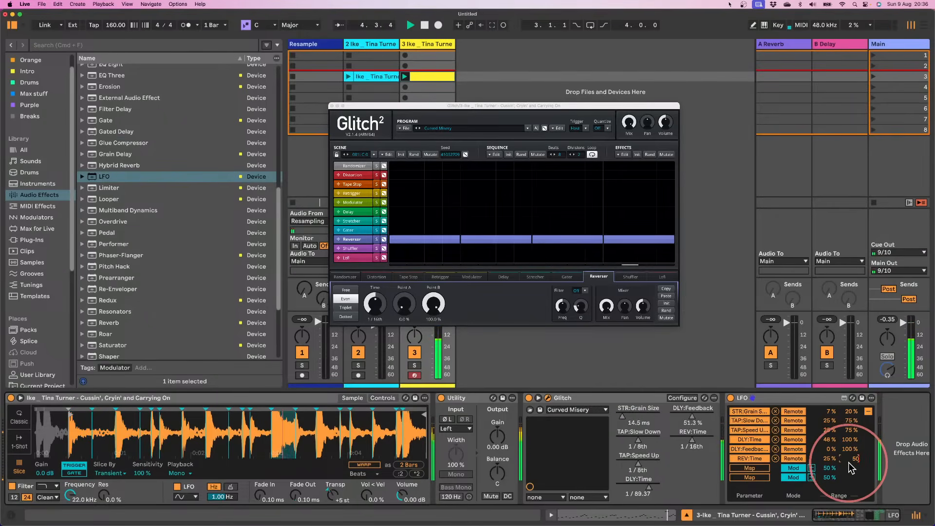
key("Return")
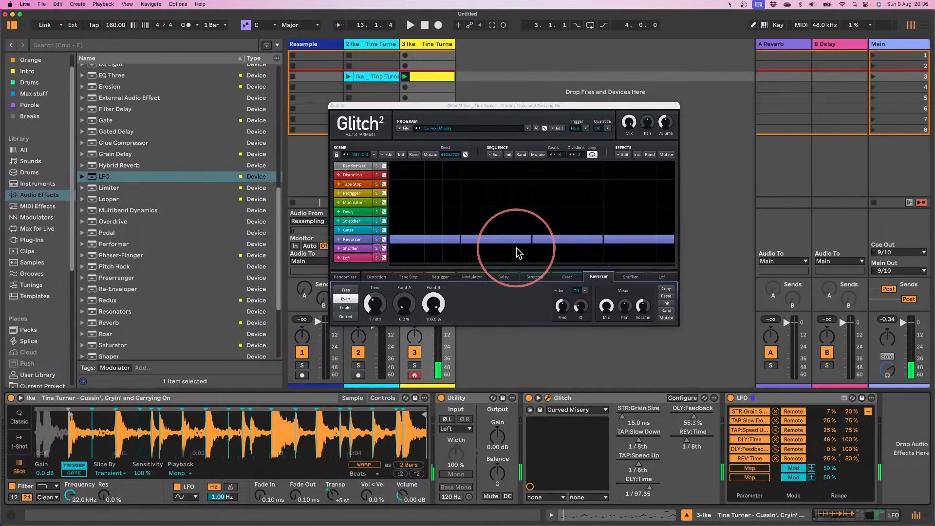
- Set the Randomizer's chances for Modulator, Retrigger, LoFi, Distortion, Gater and Shuffler to 0 %
left_click(347, 276)
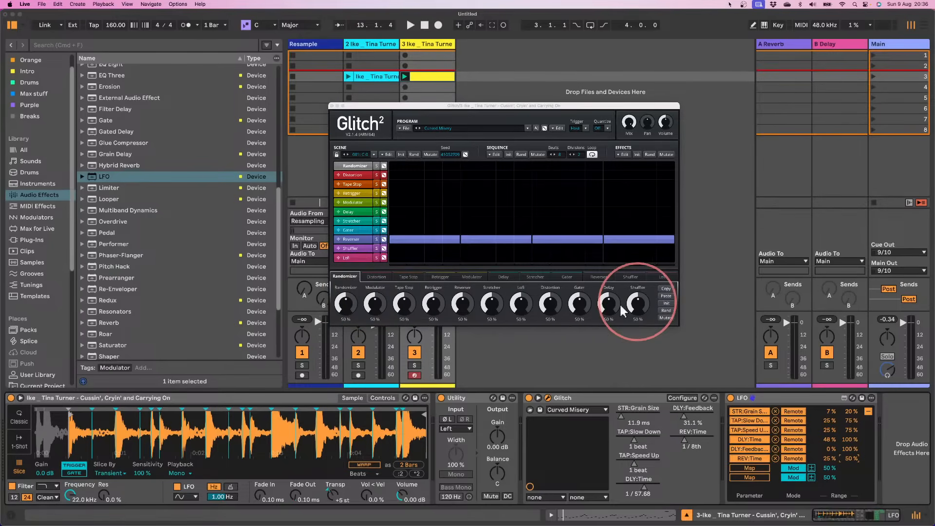
left_click_drag(371, 303, 355, 382)
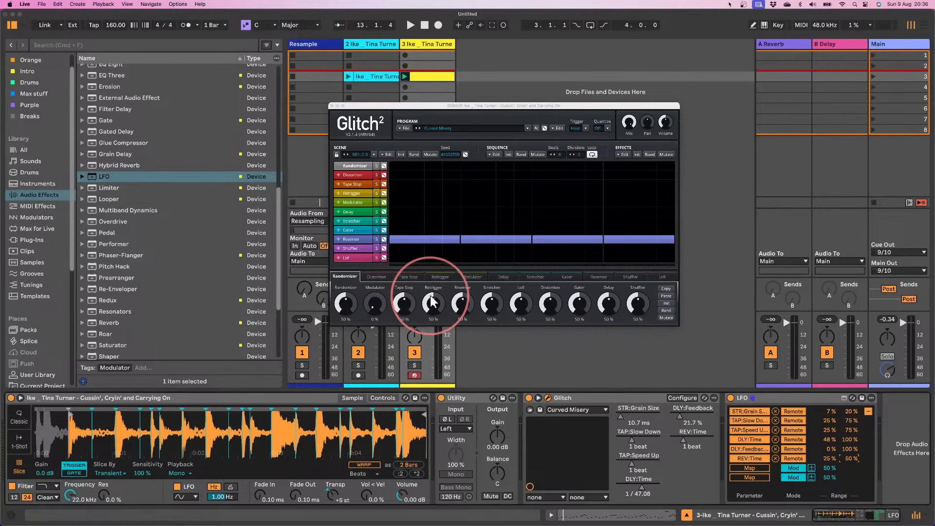
left_click_drag(431, 301, 413, 355)
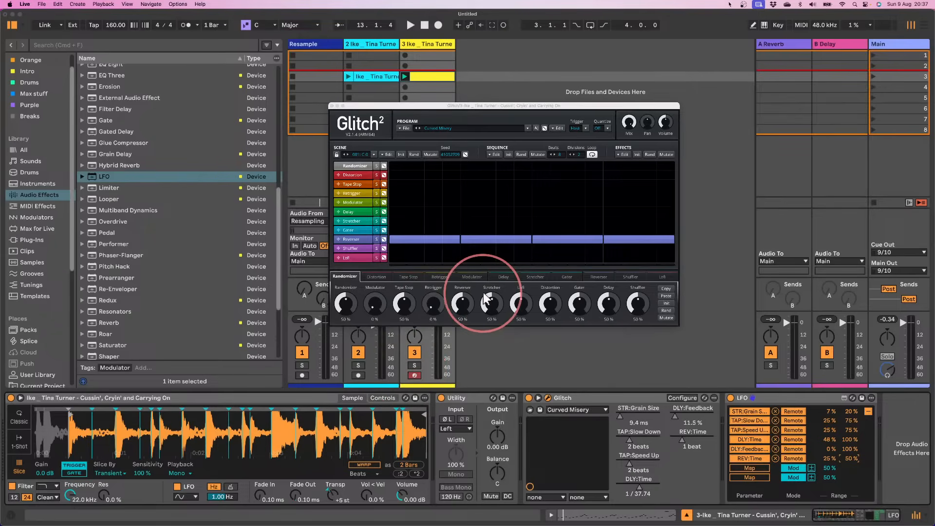
left_click_drag(516, 293, 505, 370)
left_click_drag(549, 300, 568, 323)
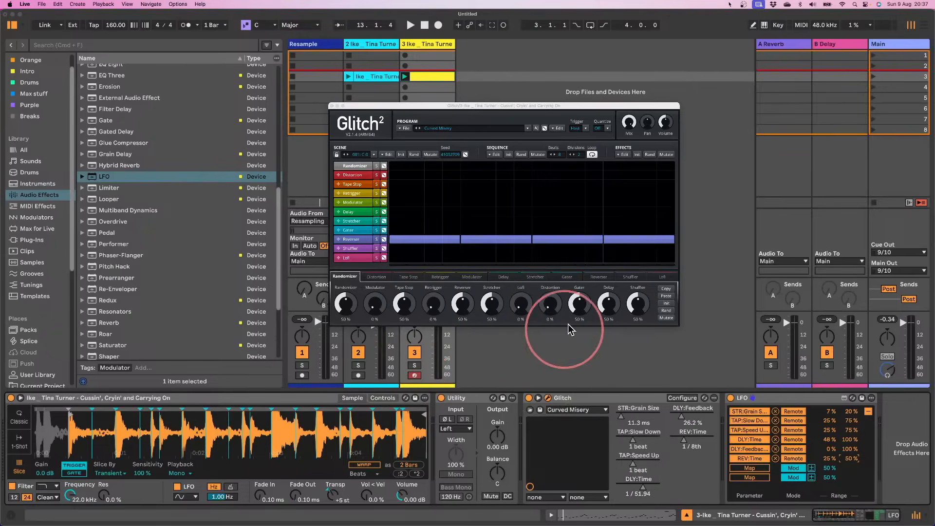
left_click_drag(577, 291, 631, 331)
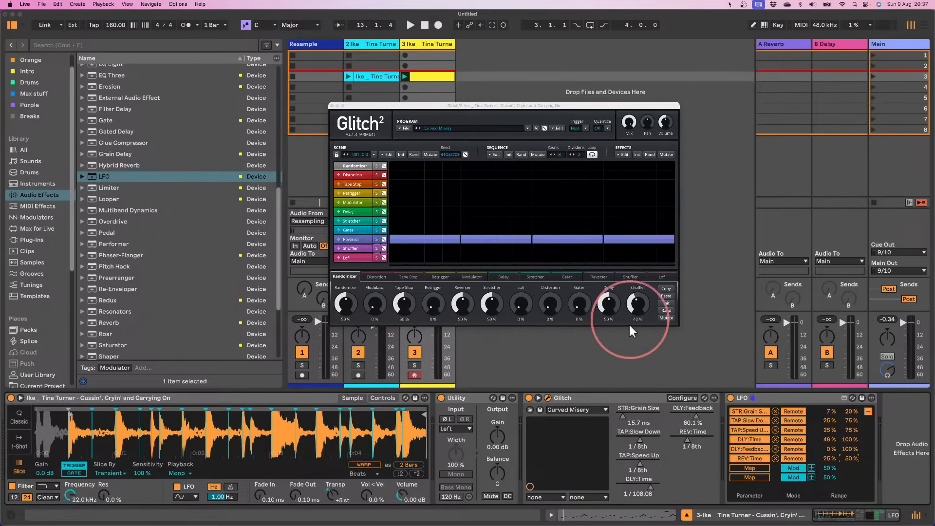
- Replace the Reverser blocks in the Glitch sequence with a full row of Randomizer blocks and play the loop
left_click(406, 241)
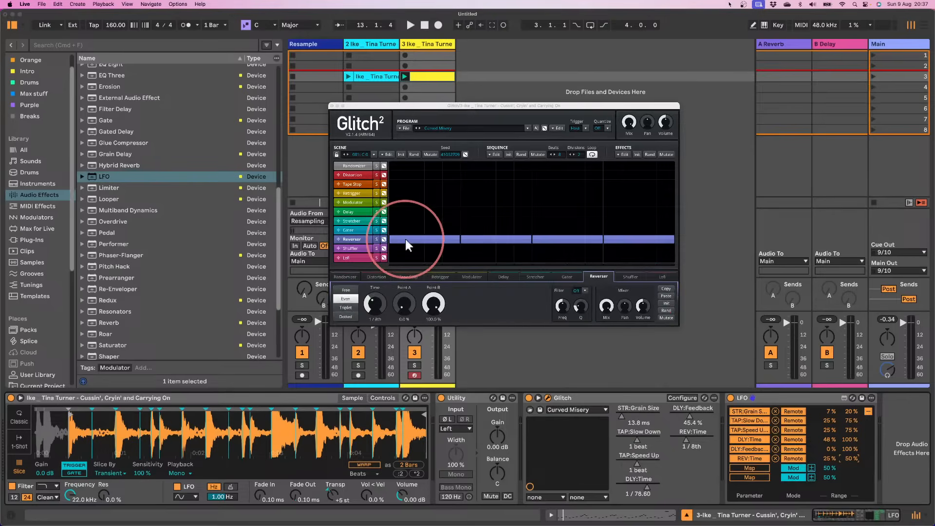
left_click(406, 240)
mouse_move(394, 166)
left_mouse_down()
mouse_move(620, 165)
mouse_move(681, 174)
left_mouse_up()
key("space")
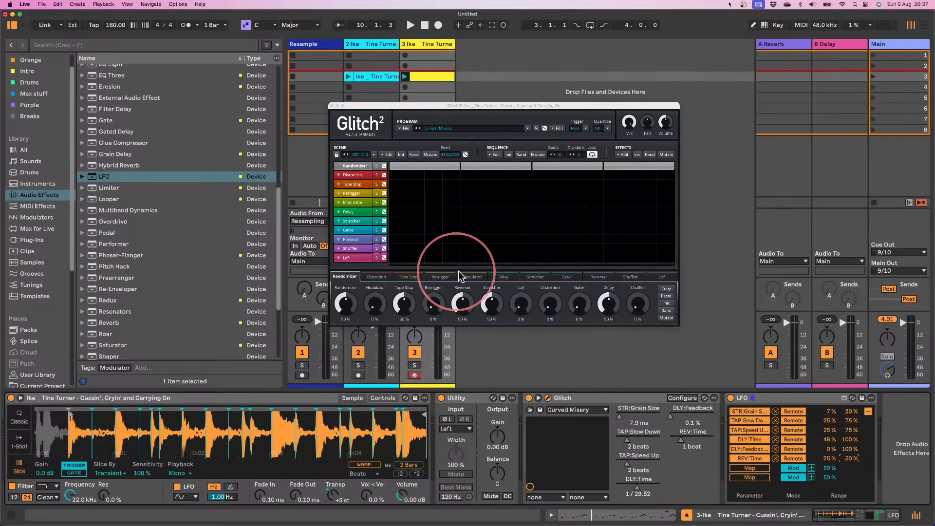
- Lower the Distortion effect's Mix to 0 % and raise its chance in the Randomizer to 50 %
left_click(375, 277)
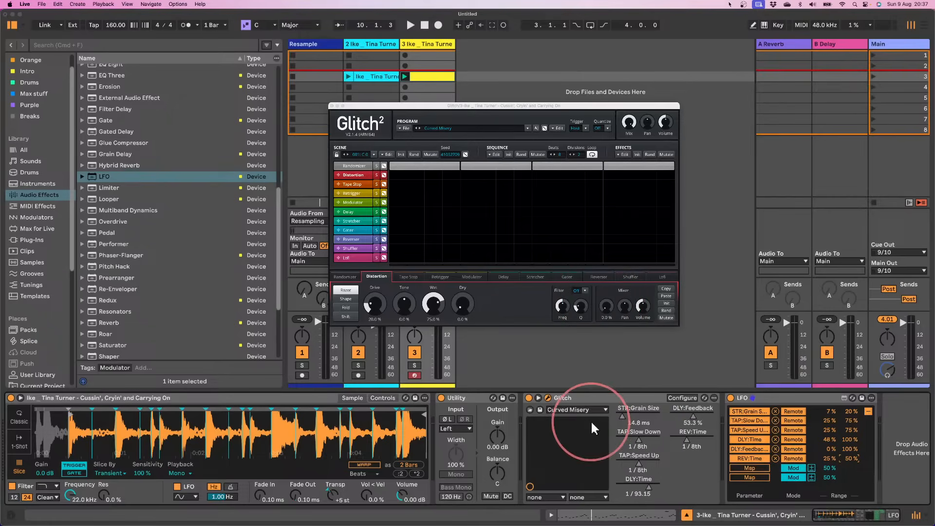
left_click(352, 275)
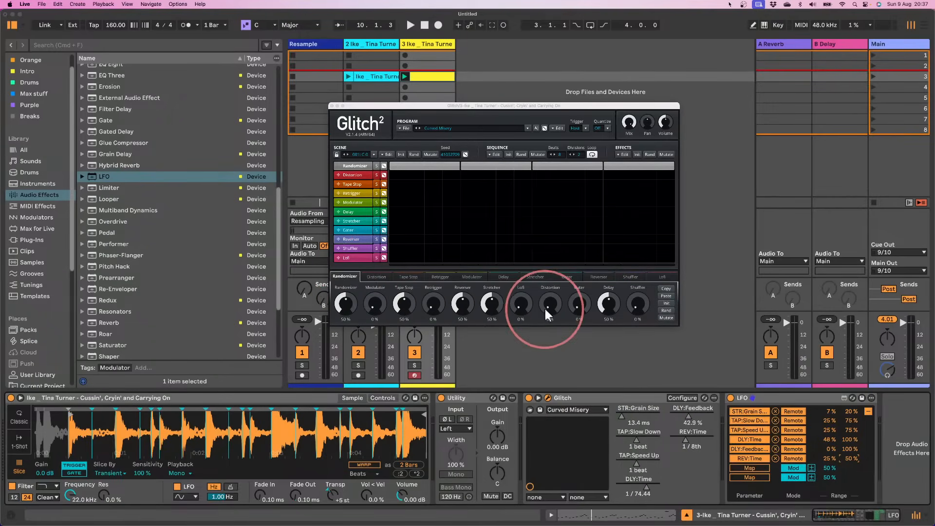
left_click_drag(545, 310, 538, 258)
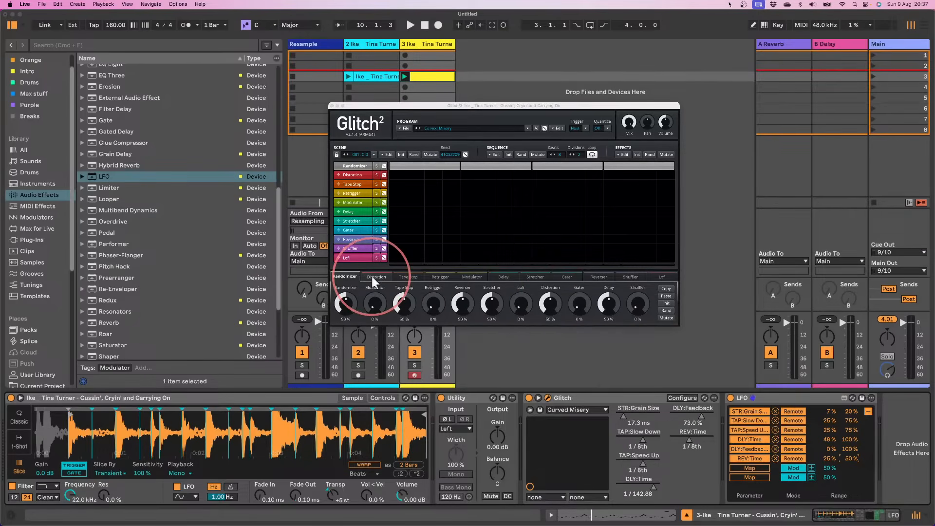
- Lower the Modulator effect's Mix to 0 % and raise its chance in the Randomizer to about 52 %
left_click(472, 277)
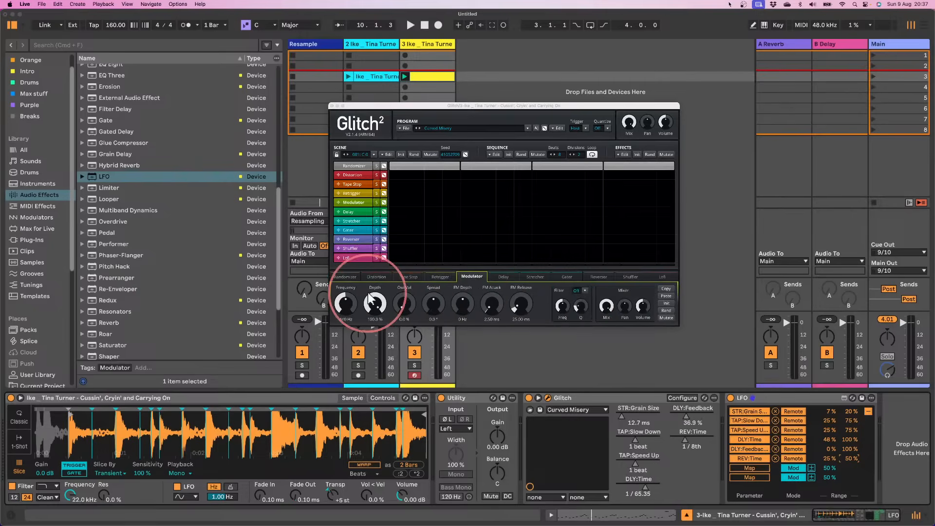
left_click_drag(600, 311, 598, 408)
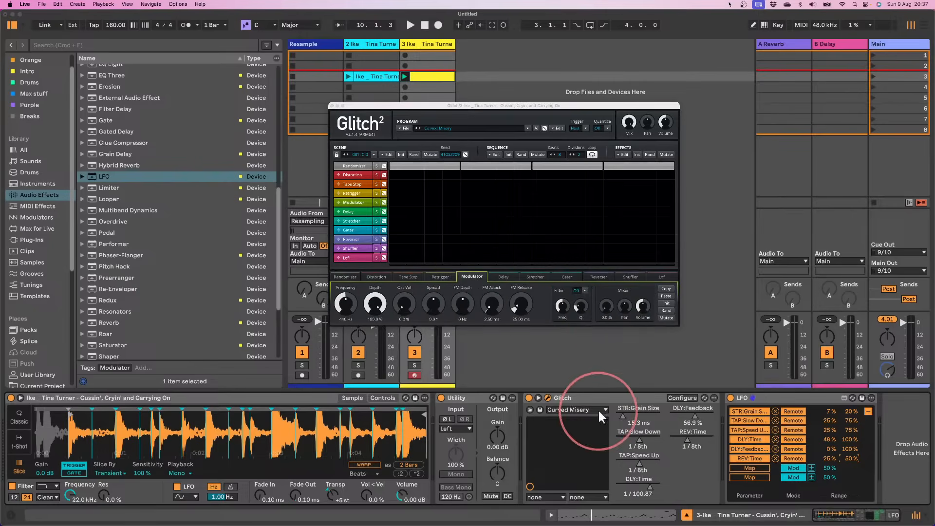
left_click_drag(604, 314, 608, 329)
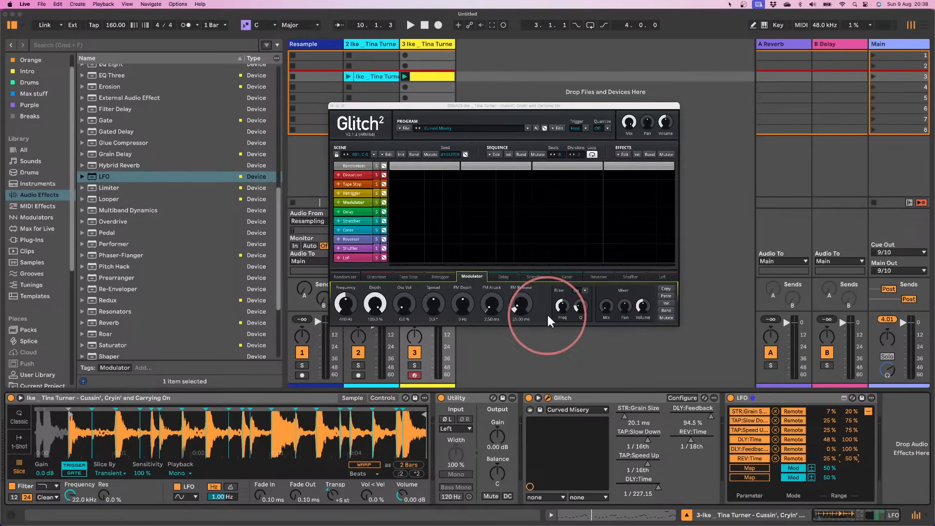
left_click(347, 273)
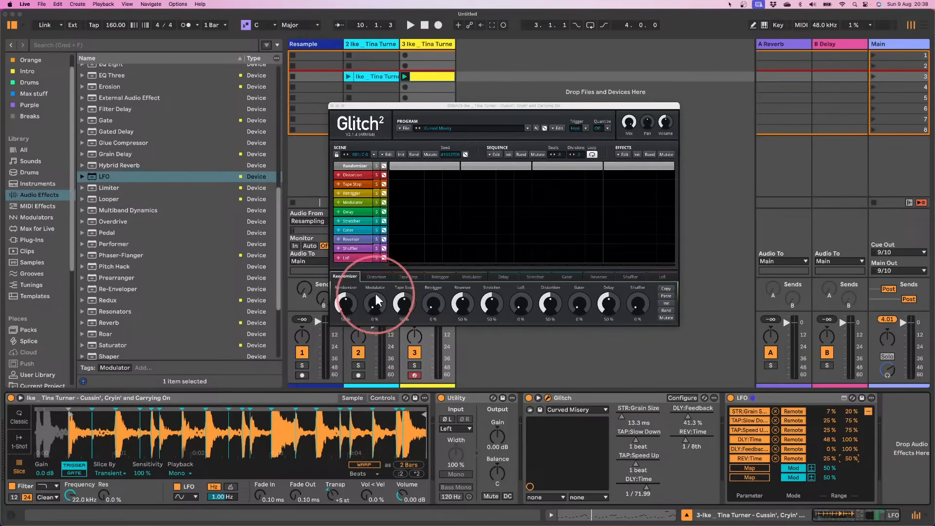
left_click_drag(369, 300, 375, 250)
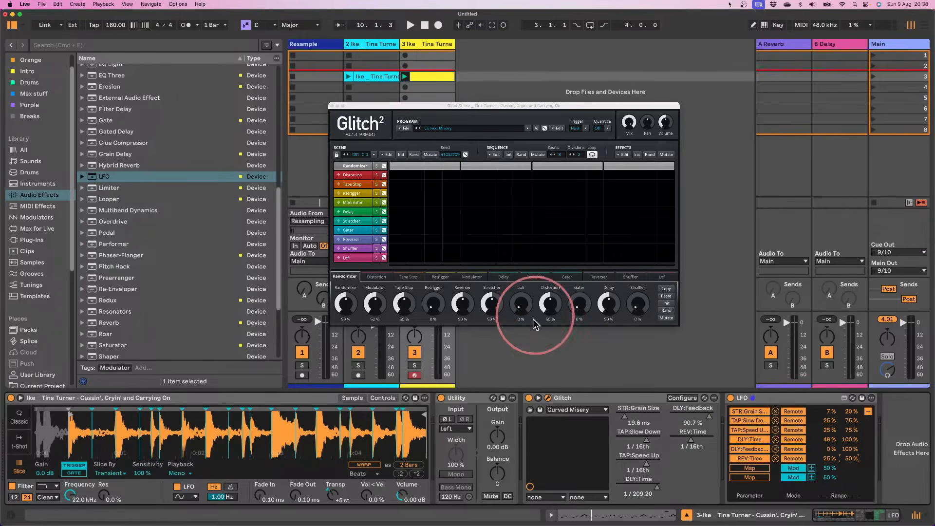
- Restart playback several times to audition the different results of the randomized Glitch sequence
key("space")
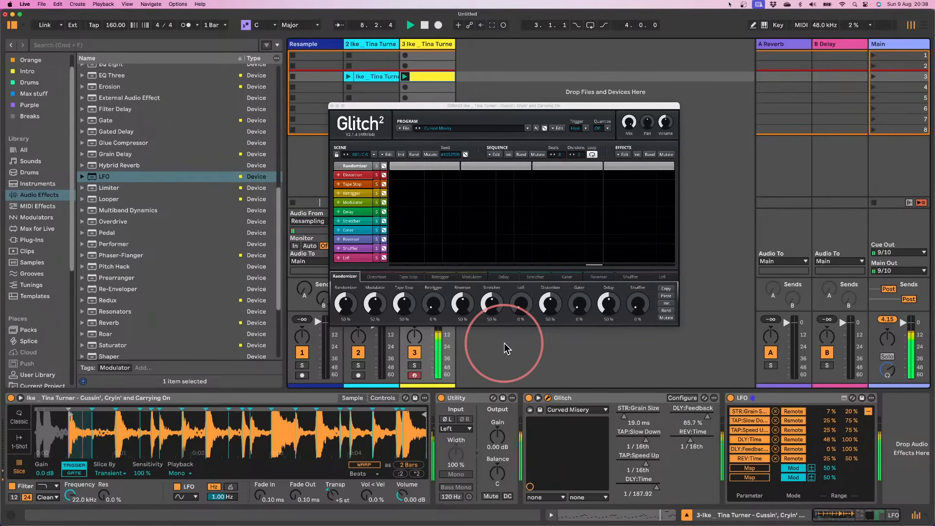
key("space")
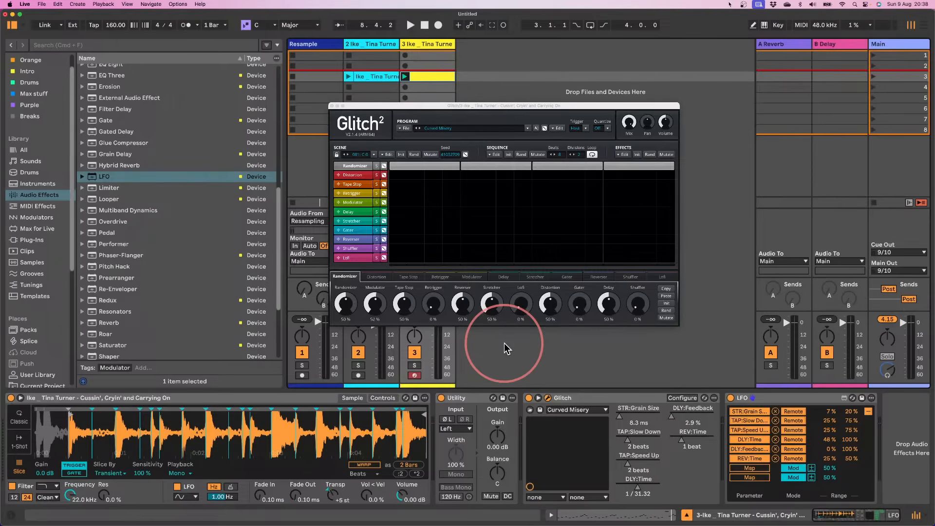
key("space")
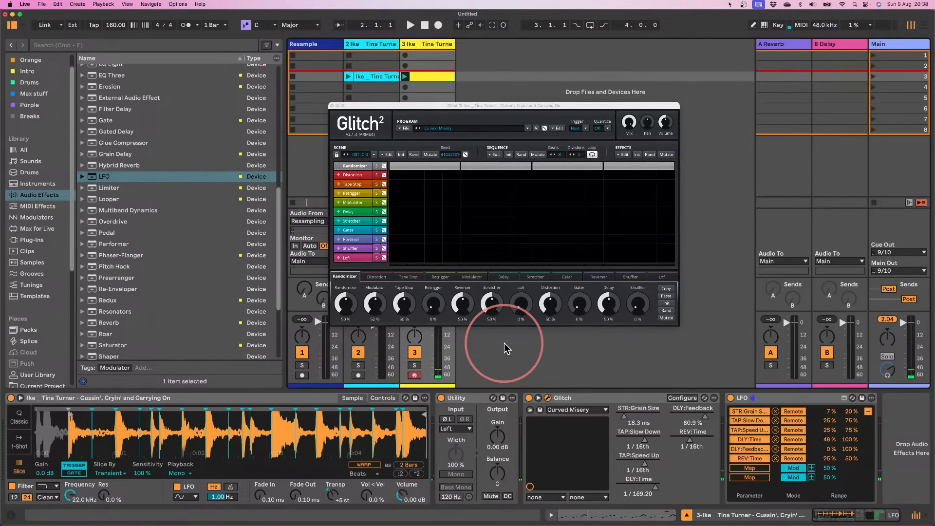
key("space")
key("space")
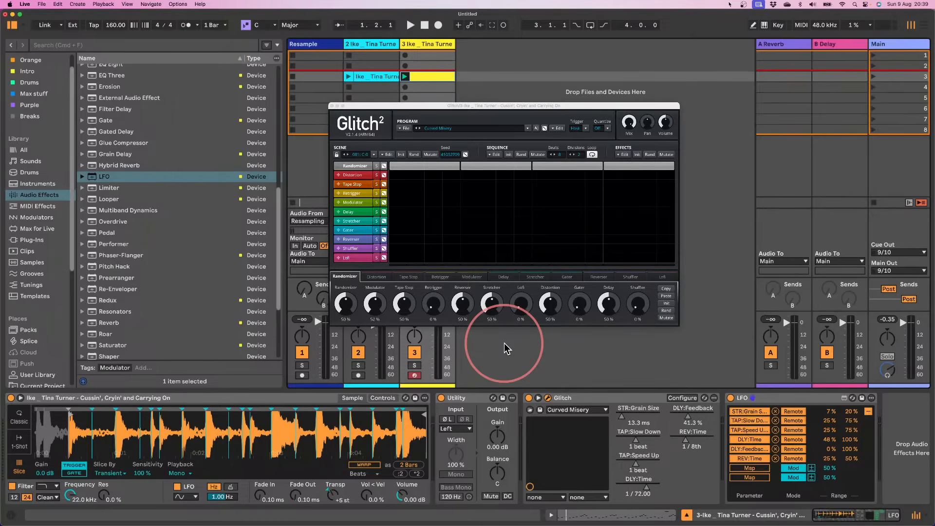
key("space")
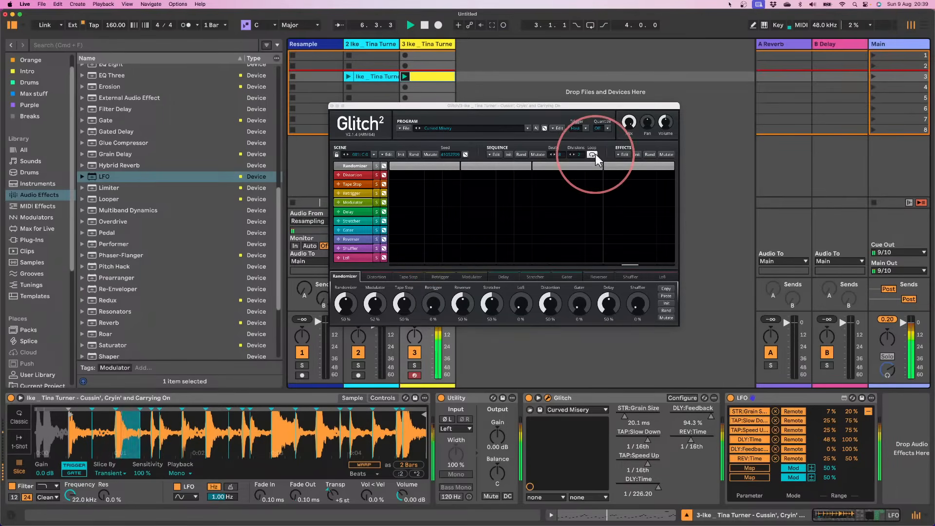
- Raise the Glitch sequence's beat and division counts and refill the Randomizer row with blocks of varying lengths
left_click_drag(579, 154, 587, 145)
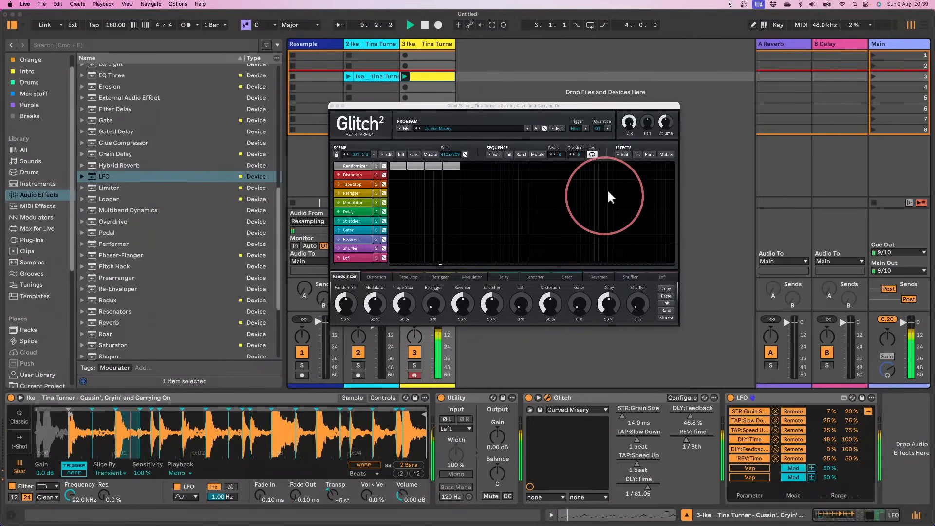
left_click_drag(641, 168, 700, 174)
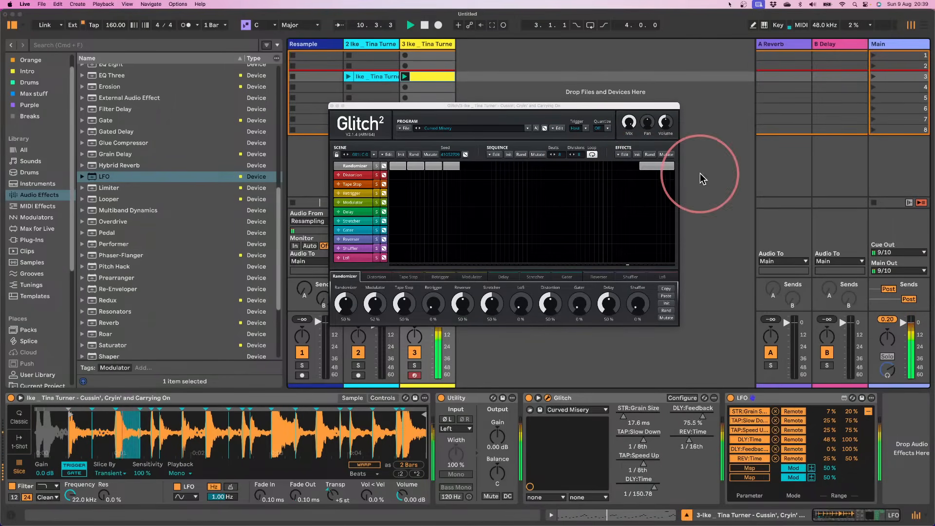
left_click_drag(588, 170, 635, 174)
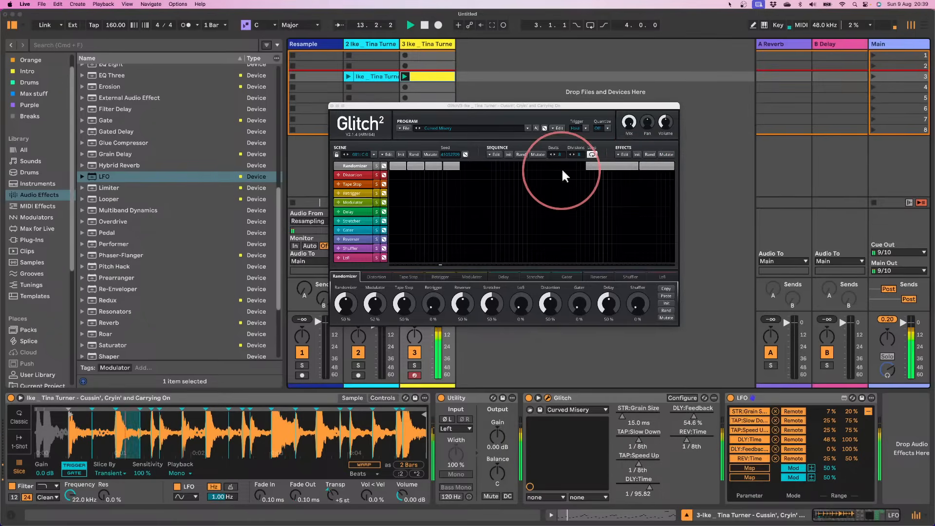
left_click_drag(568, 166, 580, 171)
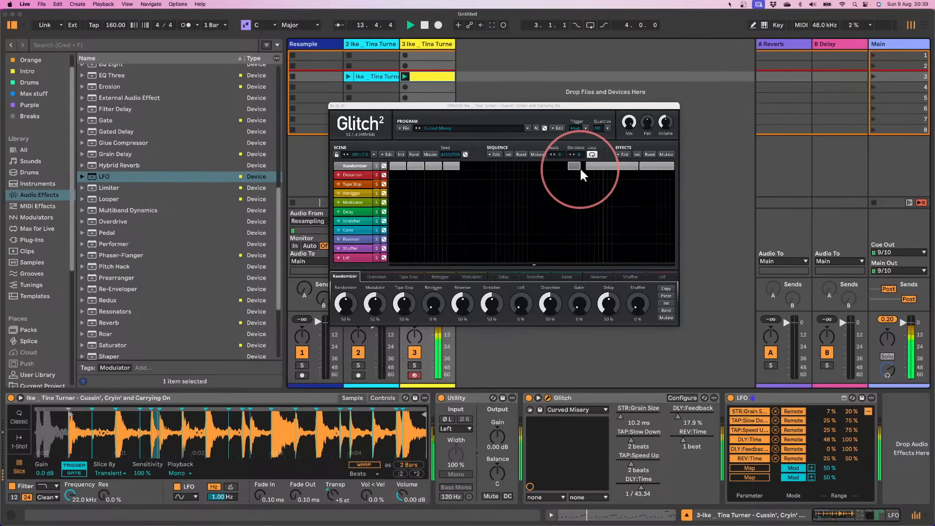
mouse_move(533, 170)
left_mouse_down()
mouse_move(563, 171)
mouse_move(529, 166)
left_mouse_up()
left_click(516, 166)
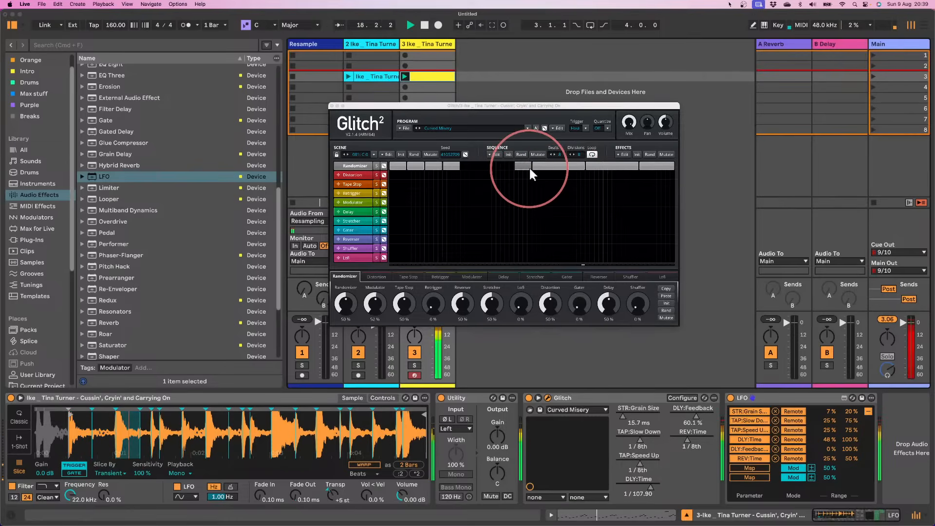
left_click(498, 166)
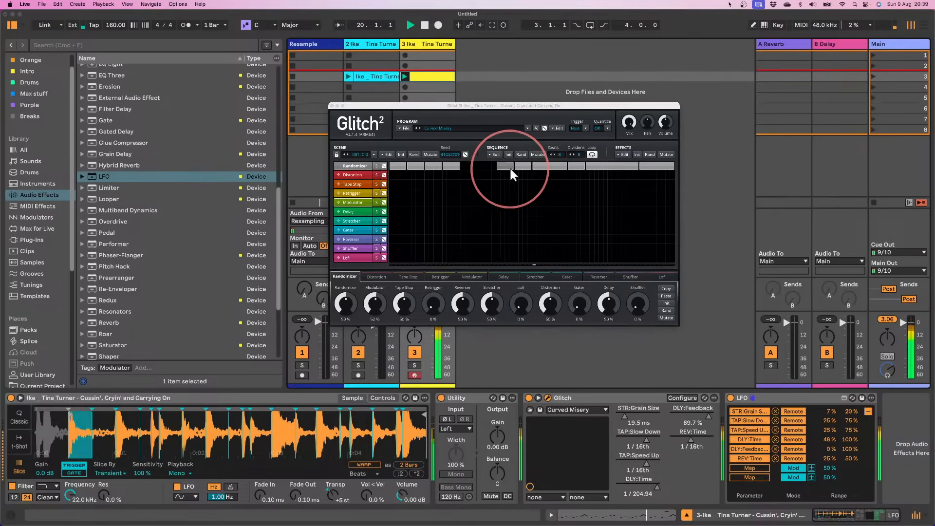
mouse_move(481, 167)
left_mouse_down()
mouse_move(494, 167)
mouse_move(453, 167)
left_mouse_up()
left_click(475, 166)
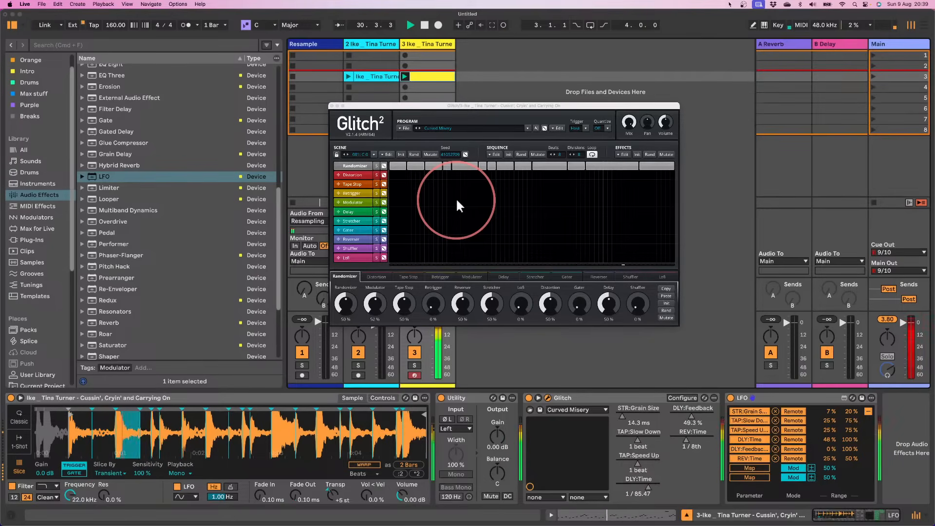
- Check the Delay effect's settings, stop playback and switch off the Glitch device holding the Curved Misery program
left_click(497, 276)
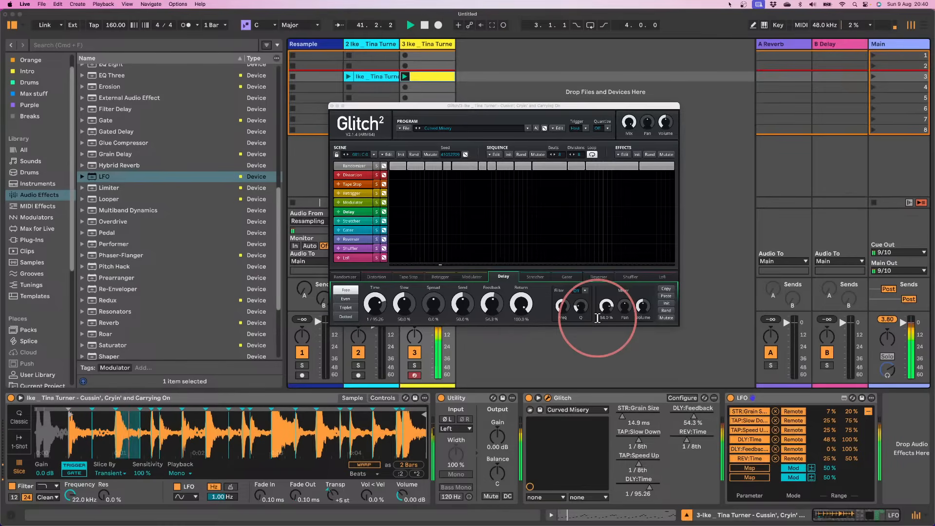
key("space")
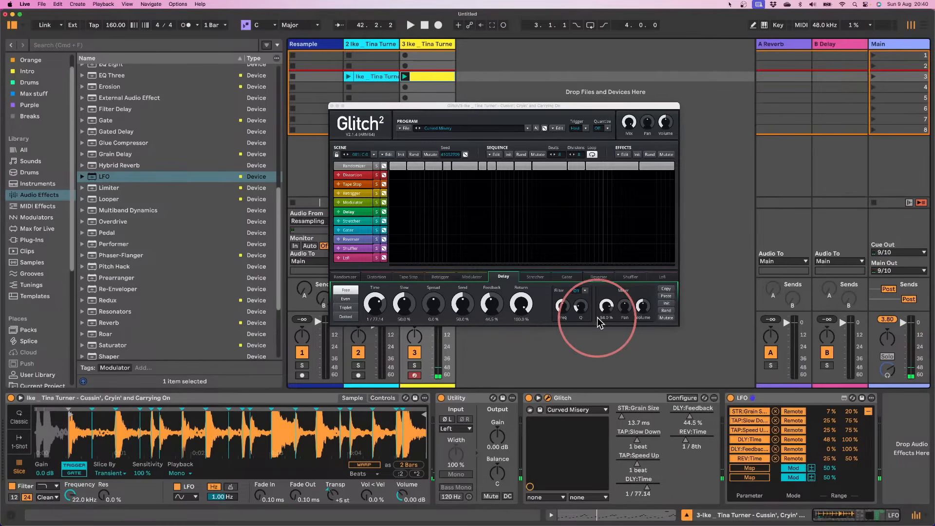
left_click(331, 106)
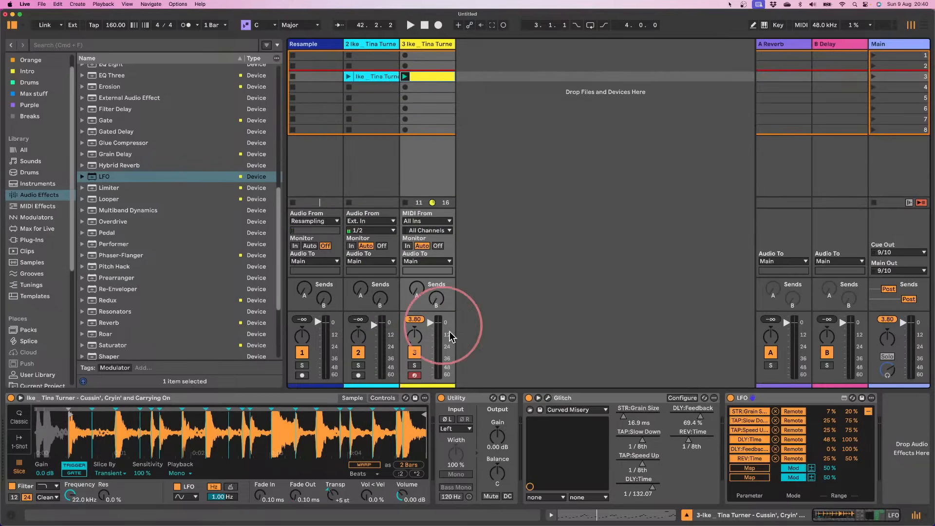
left_click(528, 398)
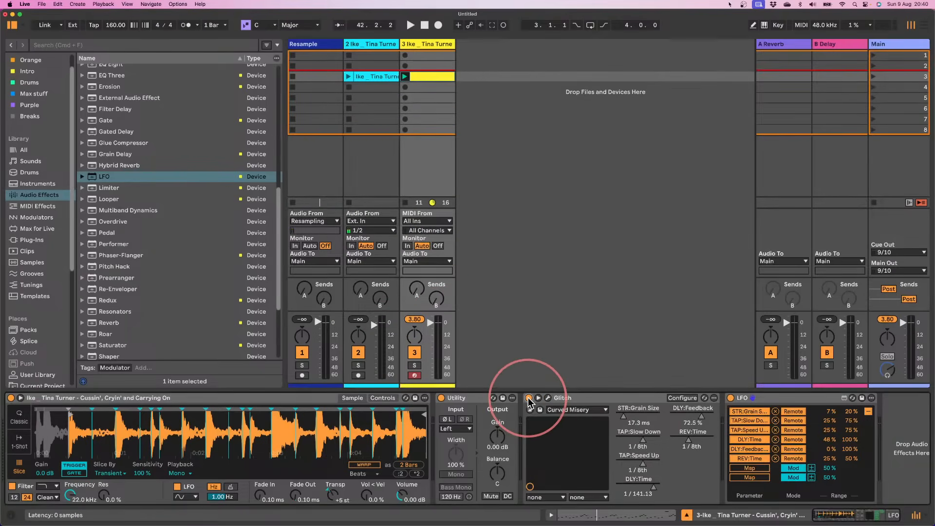
- Insert a second Illformed Glitch plug-in between Utility and the existing Glitch device
left_click(17, 240)
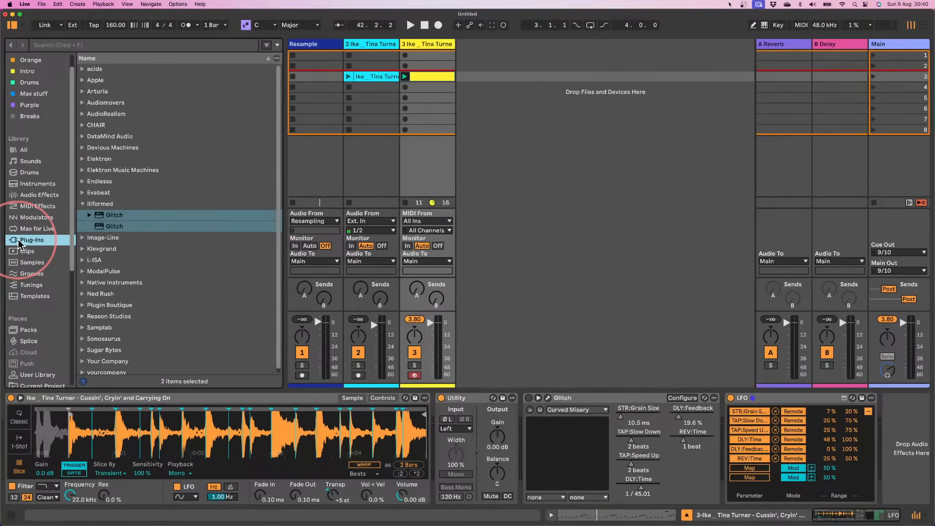
left_click(116, 226)
left_click_drag(116, 227, 519, 406)
left_click_drag(418, 115, 373, 70)
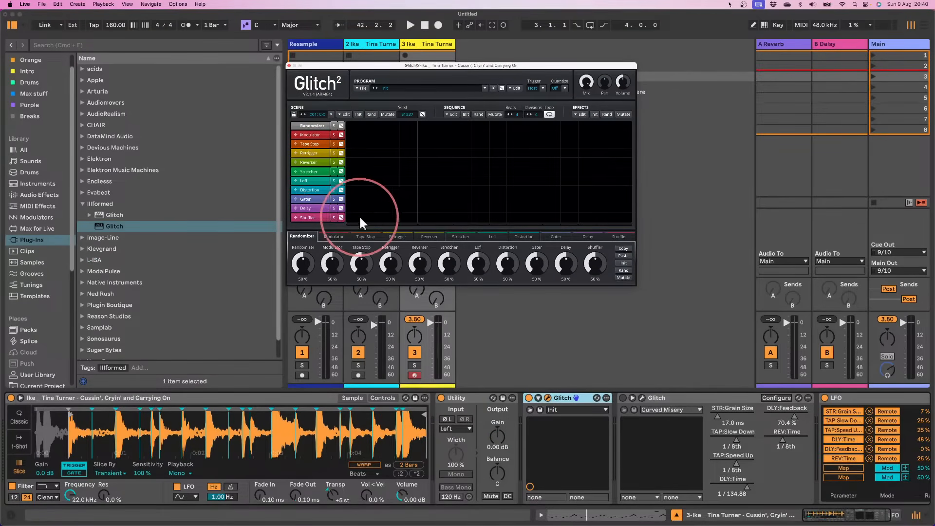
- Raise the new Glitch's beat and division counts, fill its whole Shuffler row with blocks and play the loop
left_click_drag(518, 116, 542, 19)
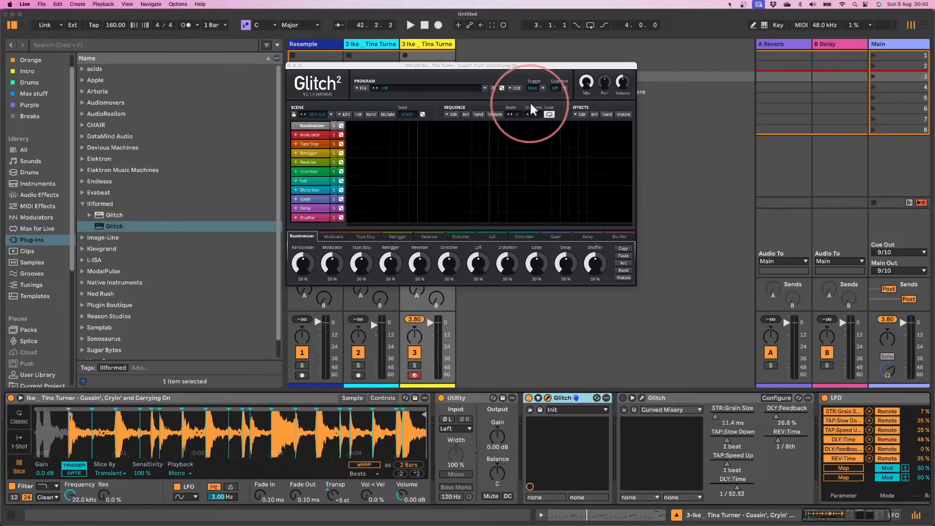
left_click_drag(535, 115, 559, 4)
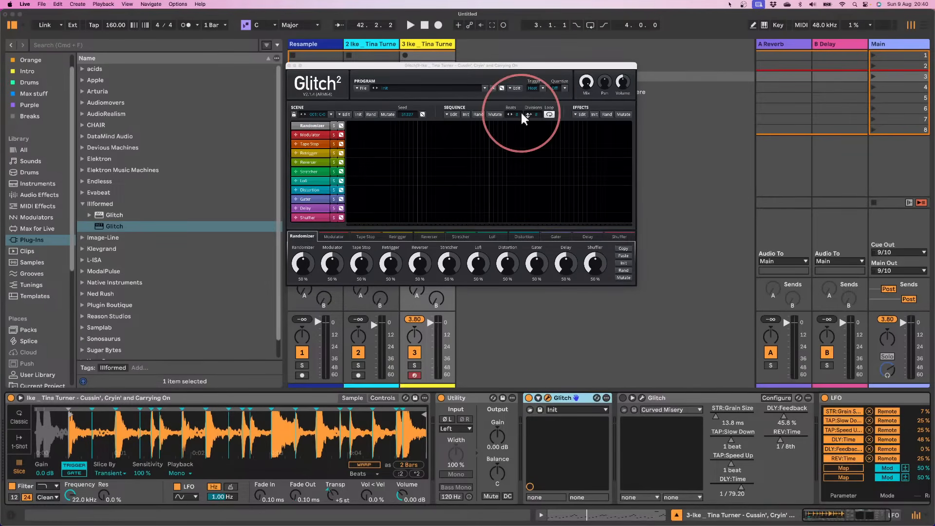
left_click_drag(346, 217, 492, 218)
key("space")
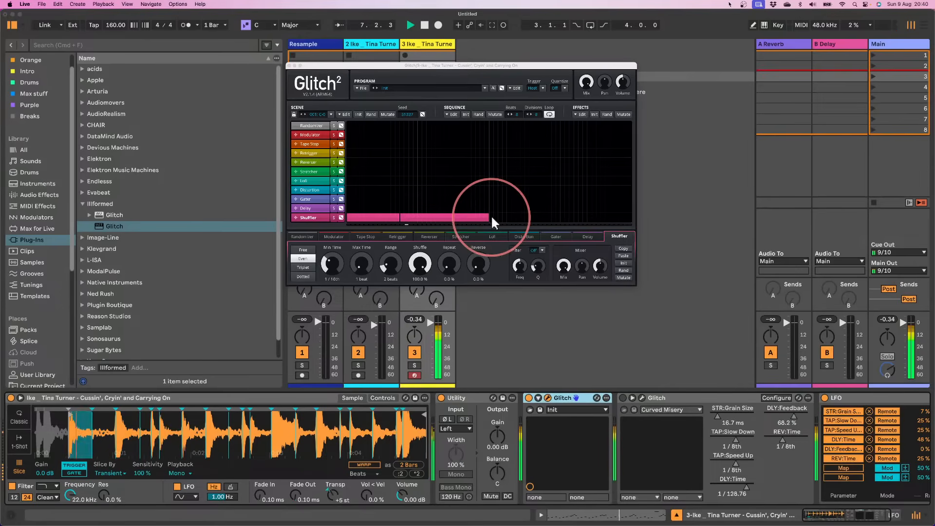
left_click_drag(491, 217, 633, 217)
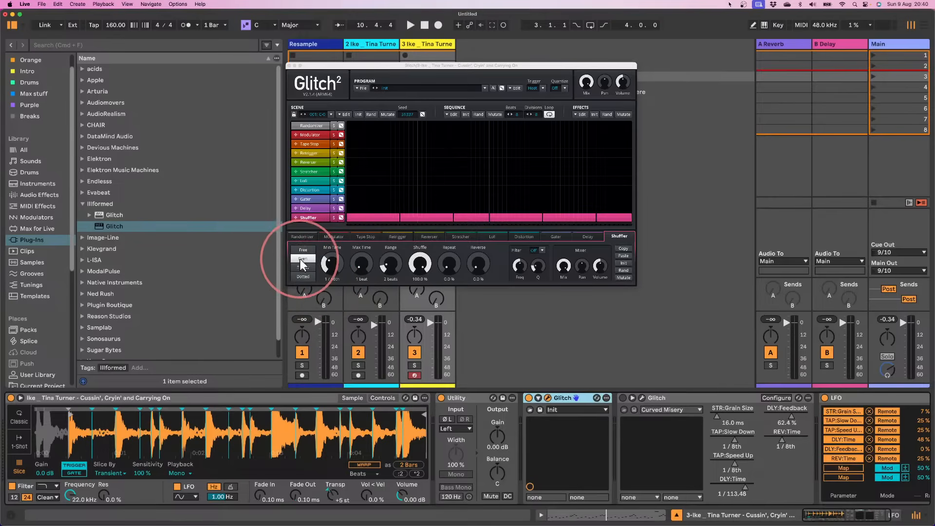
- Set the Shuffler to Dotted timing, with Min Time and Max Time at 1/8th and Range at 1 beat
left_click(298, 276)
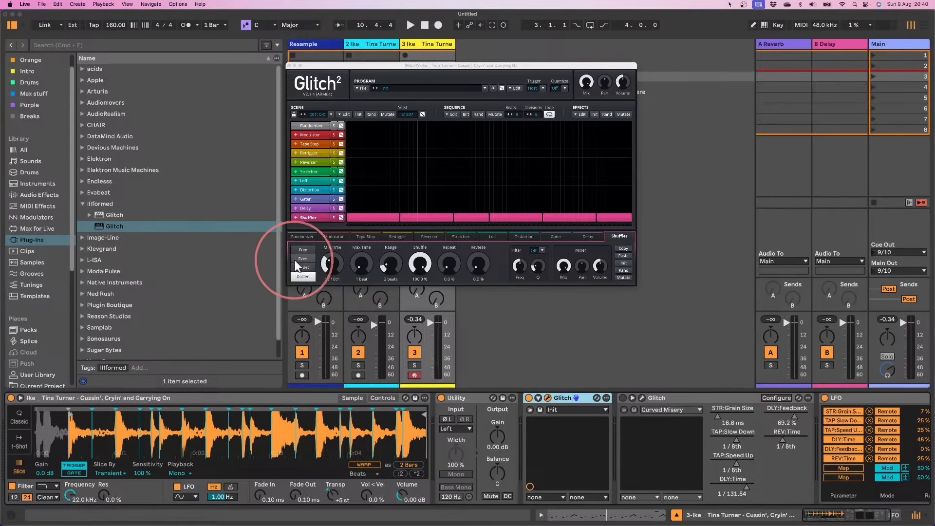
left_click_drag(329, 262, 322, 273)
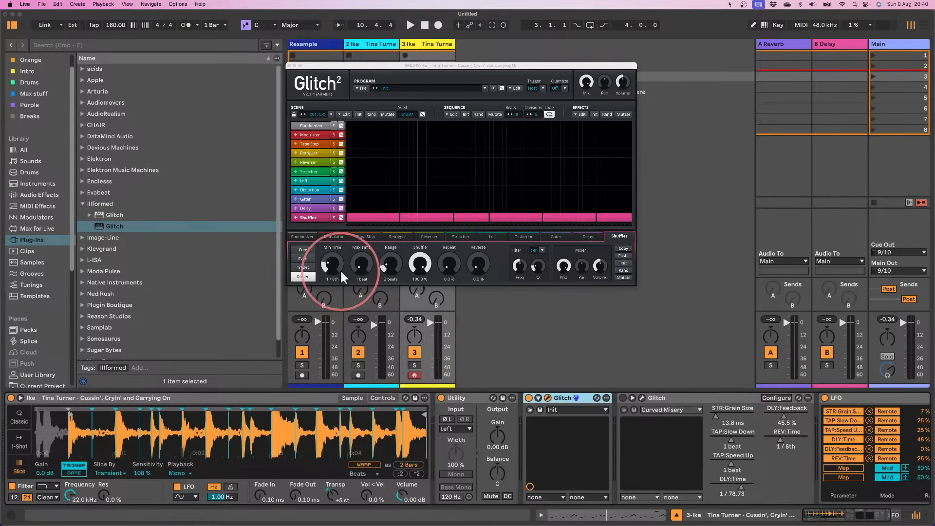
scroll(356, 266, "down", 4)
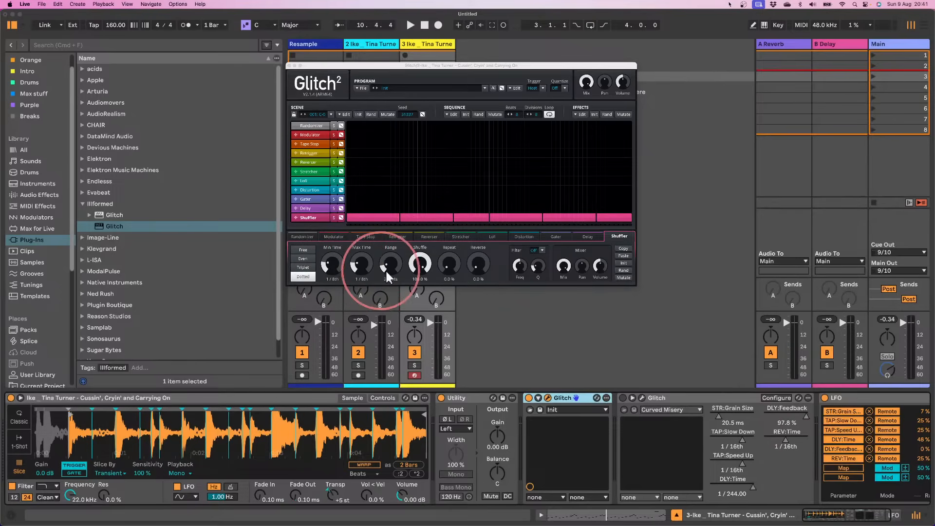
mouse_move(384, 267)
left_mouse_down()
mouse_move(381, 252)
mouse_move(388, 281)
left_mouse_up()
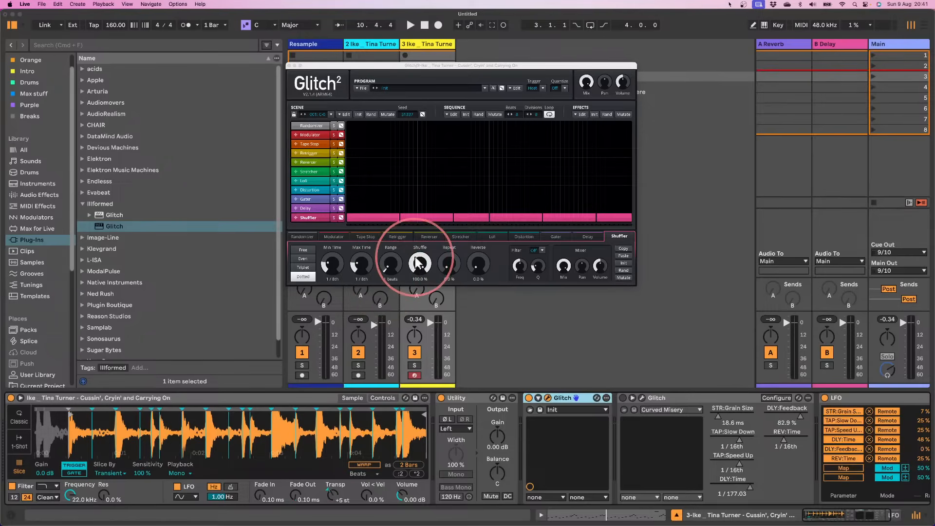
- Set the Shuffler's Shuffle to about 51 %, Repeat to about 49 % and Reverse to about 20 %
left_click_drag(405, 298, 406, 308)
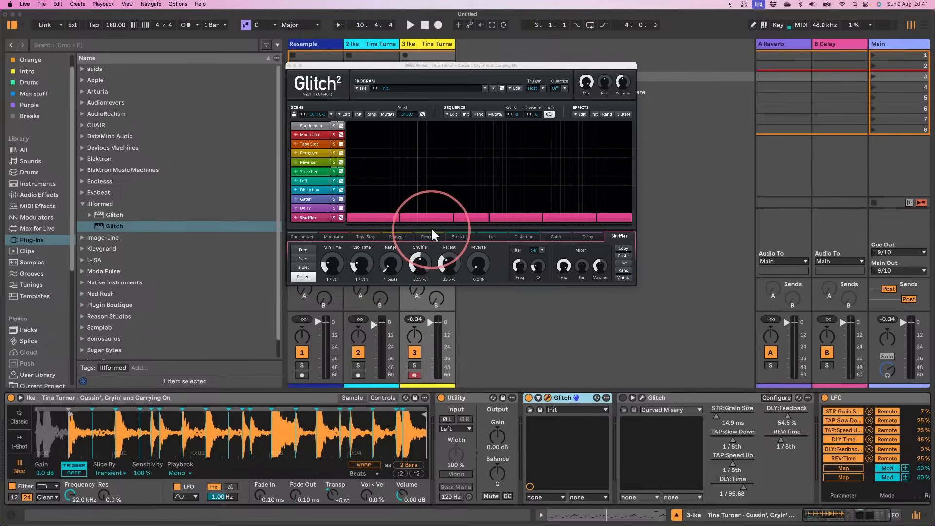
left_click_drag(431, 227, 431, 215)
left_click_drag(460, 249, 458, 244)
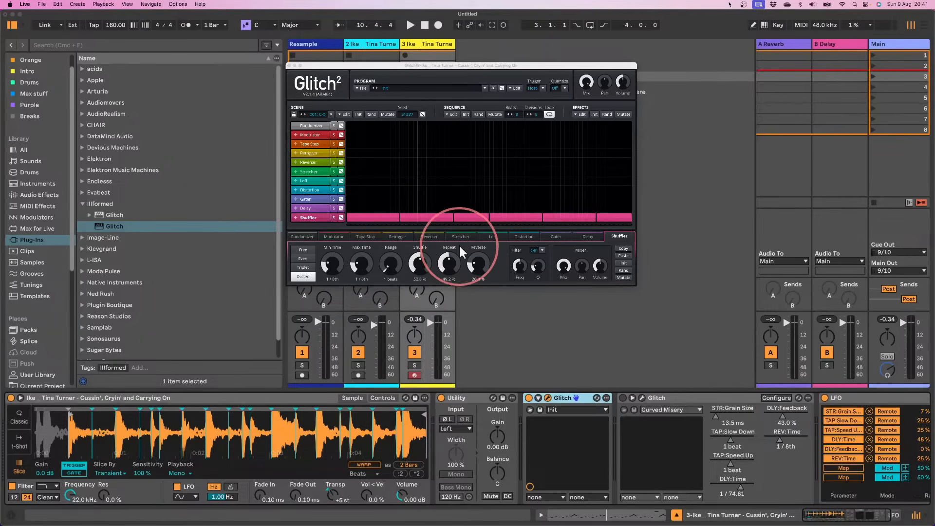
- Audition the Shuffler sequence, switch its timing from Dotted to Even and restart playback
key("space")
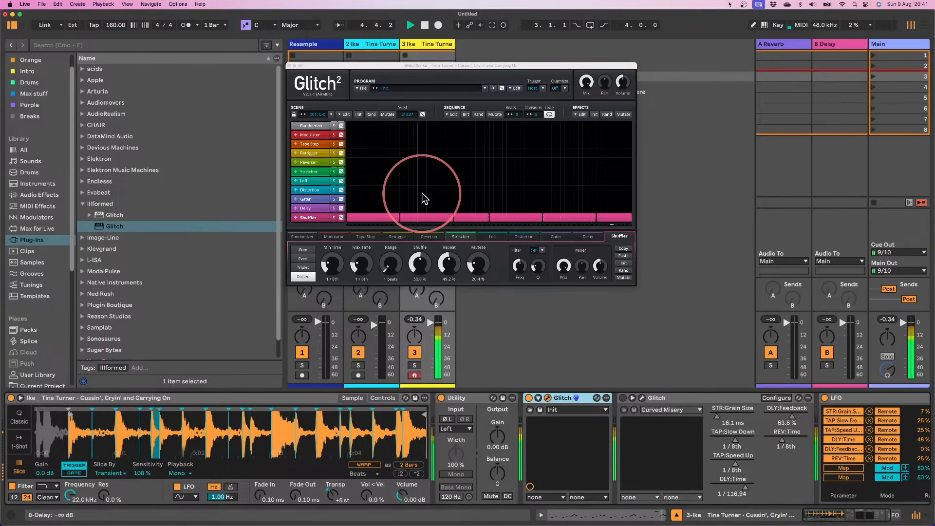
key("space")
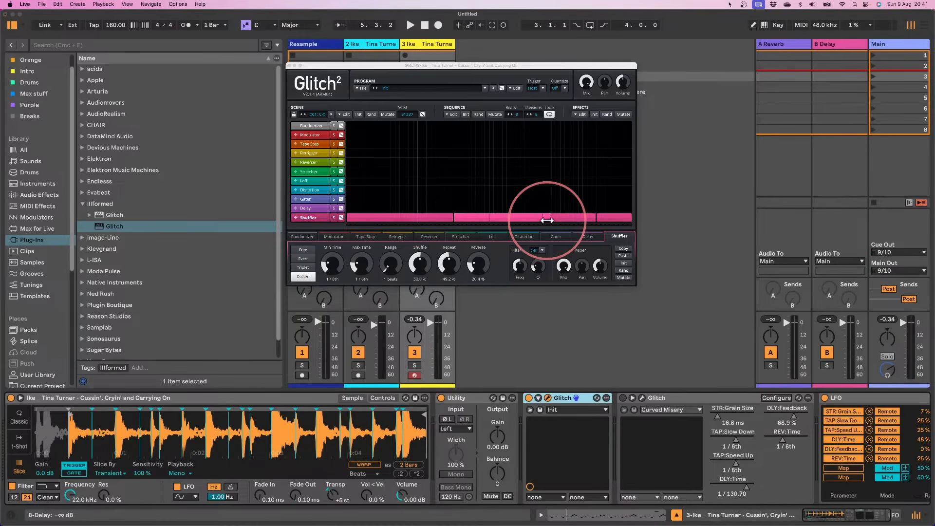
key("space")
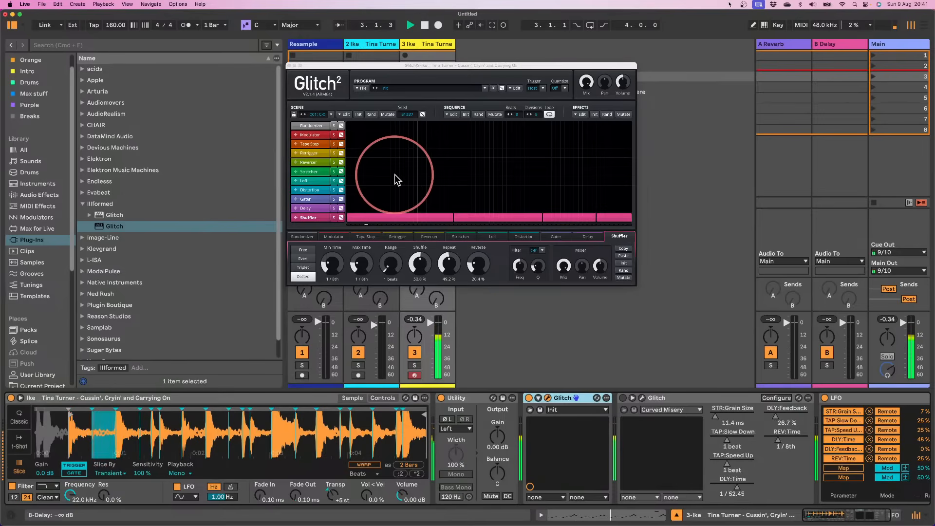
key("space")
left_click(307, 258)
key("space")
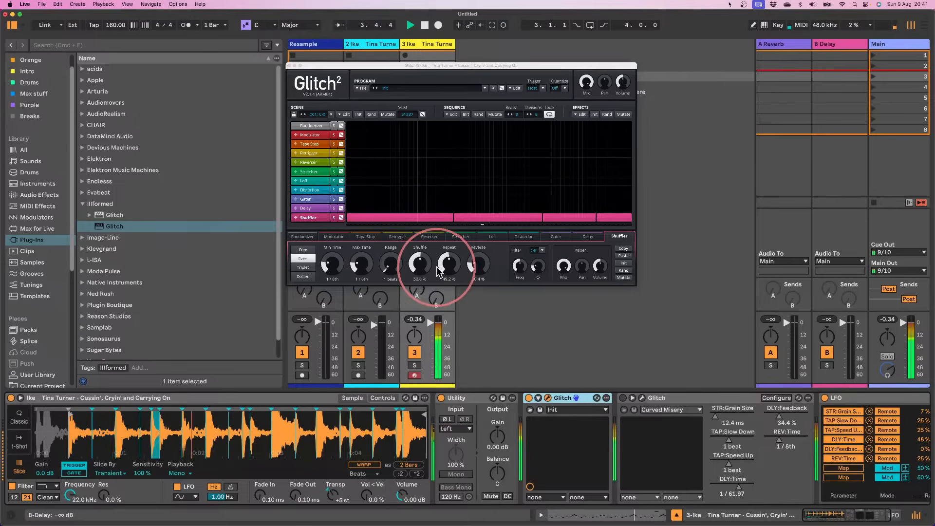
- Reduce the Shuffler's Shuffle to about 10 %, Repeat to 3.6 % and Reverse to 4.8 % while the loop plays
mouse_move(441, 263)
left_mouse_down()
mouse_move(437, 296)
mouse_move(443, 256)
mouse_move(442, 274)
left_mouse_up()
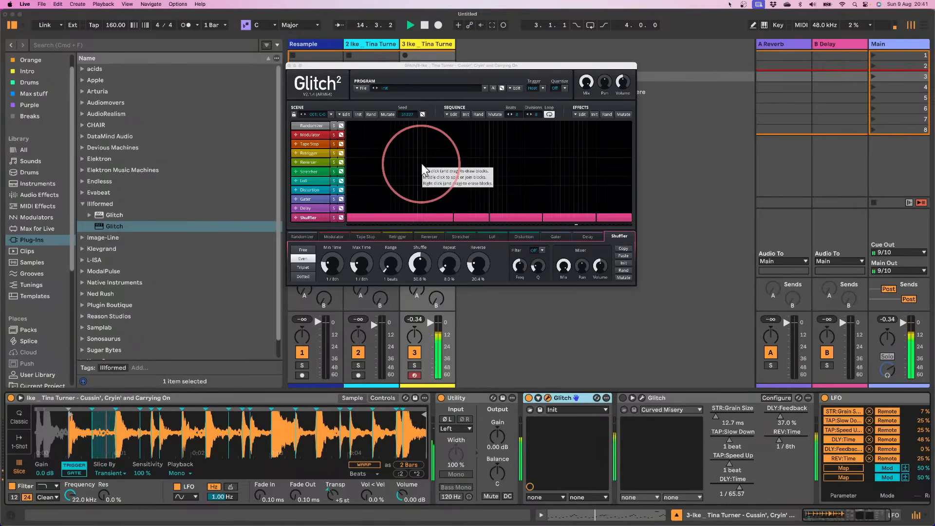
mouse_move(416, 263)
left_mouse_down()
mouse_move(407, 298)
mouse_move(396, 295)
mouse_move(416, 272)
left_mouse_up()
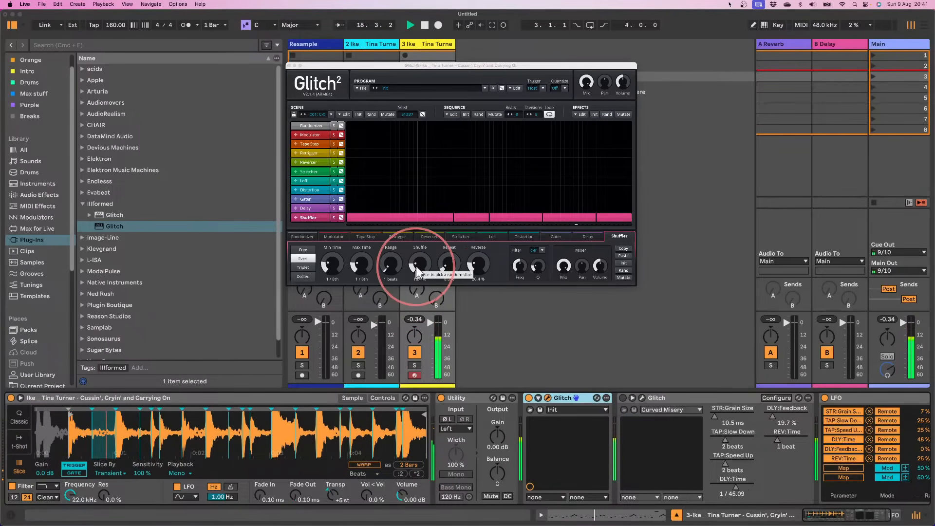
left_click_drag(414, 266, 423, 315)
left_click_drag(447, 274, 443, 317)
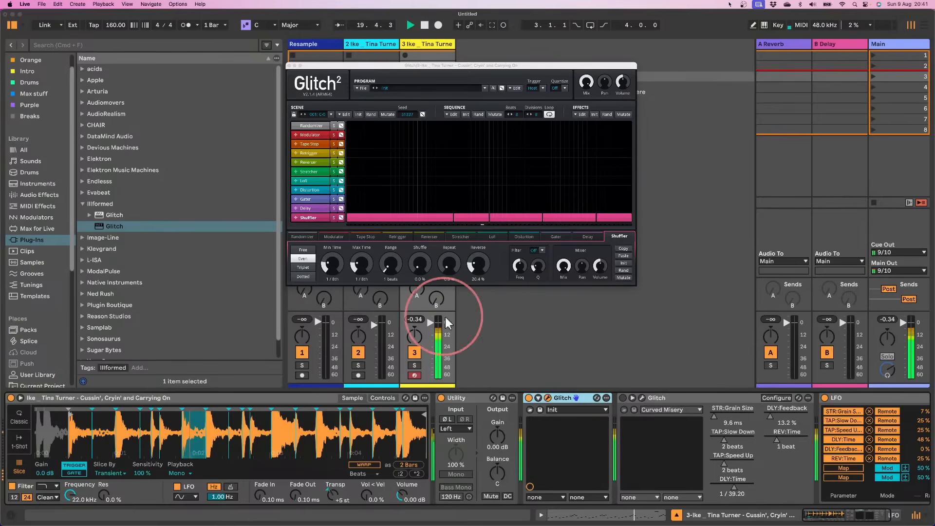
left_click_drag(470, 262, 467, 309)
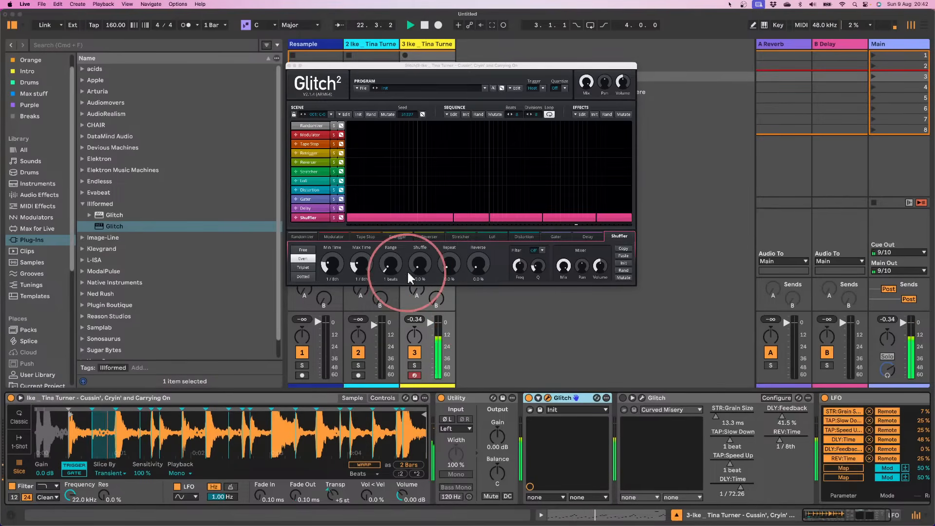
left_click_drag(413, 266, 470, 259)
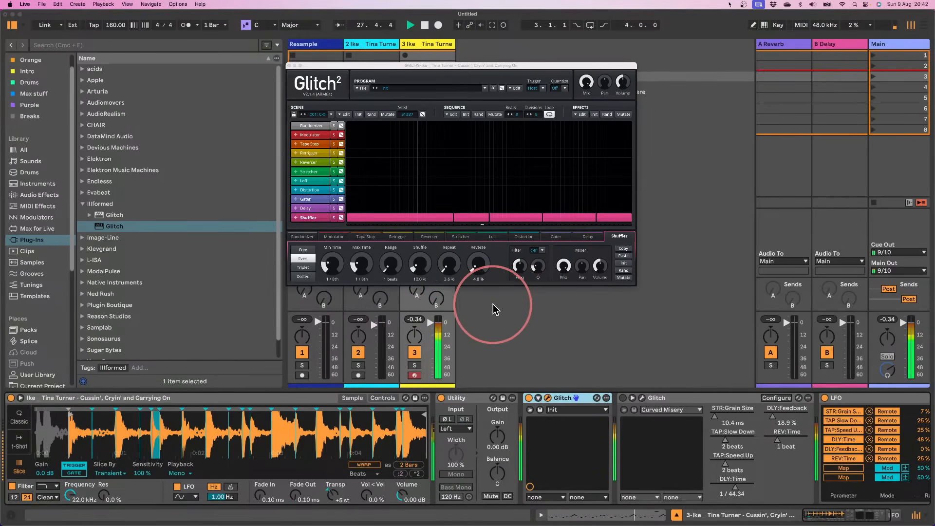
- Close the new Glitch's window, reactivate the Curved Misery Glitch and place its editor window clear of the track mixers
left_click(288, 65)
left_click(622, 398)
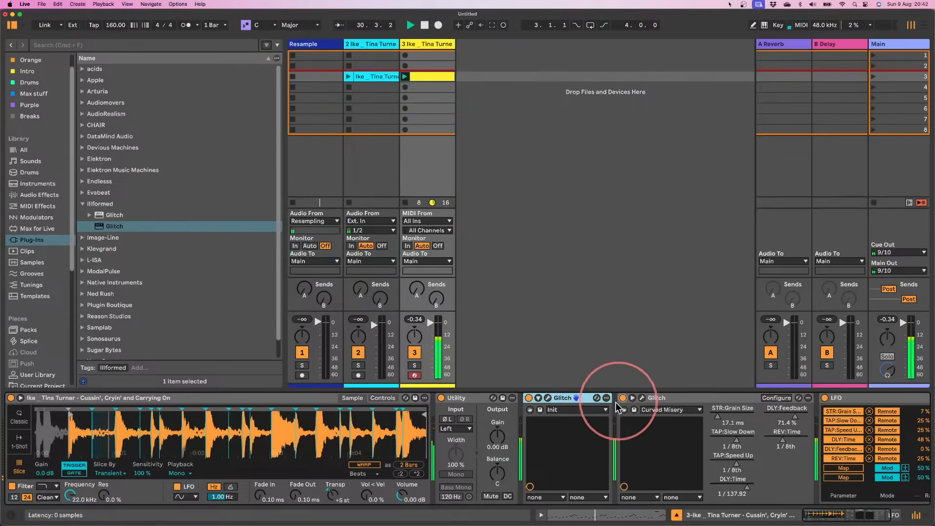
left_click(642, 398)
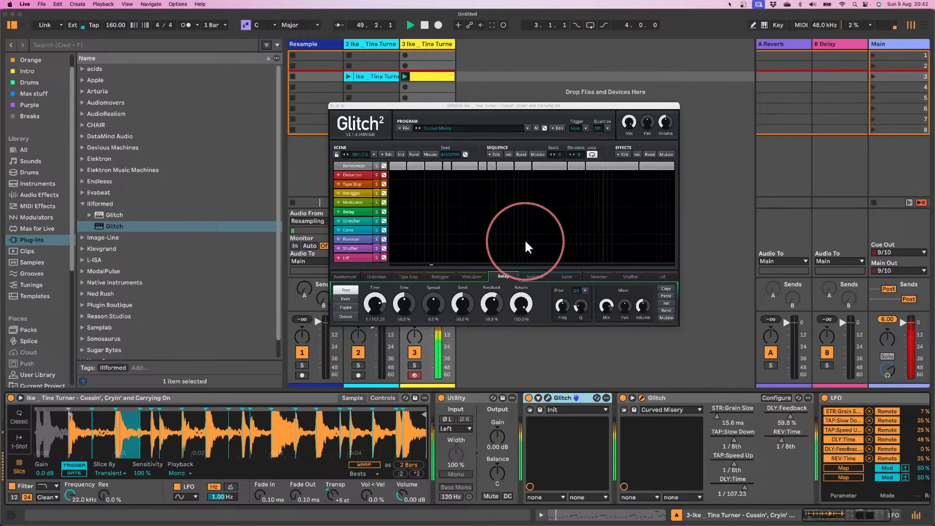
left_click_drag(508, 107, 655, 54)
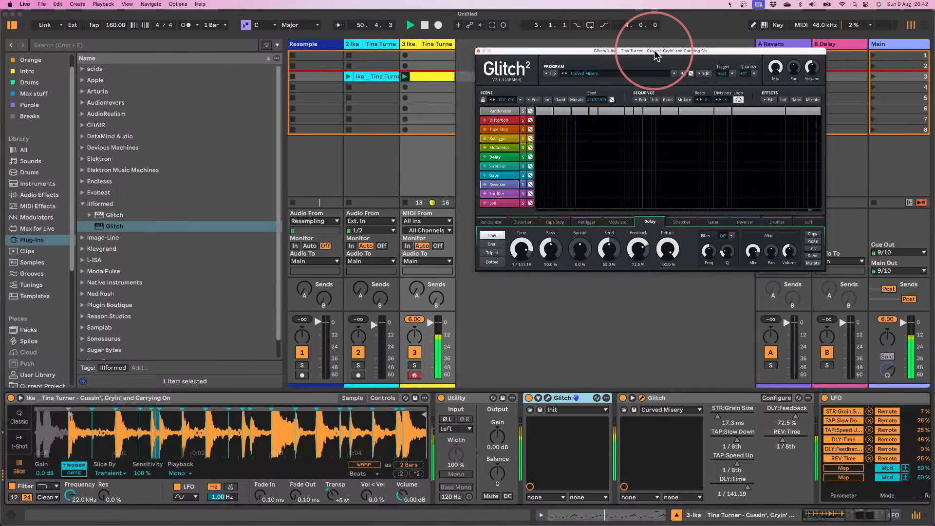
- Open the editor of the Init Glitch with the Shuffler sequence and place it beside the Curved Misery editor
left_click(856, 518)
left_click_drag(857, 518, 920, 521)
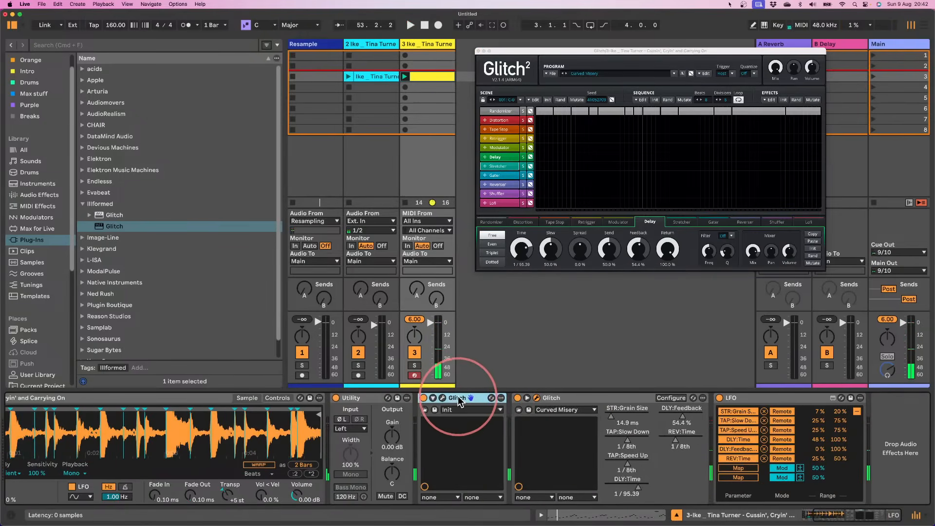
left_click(442, 398)
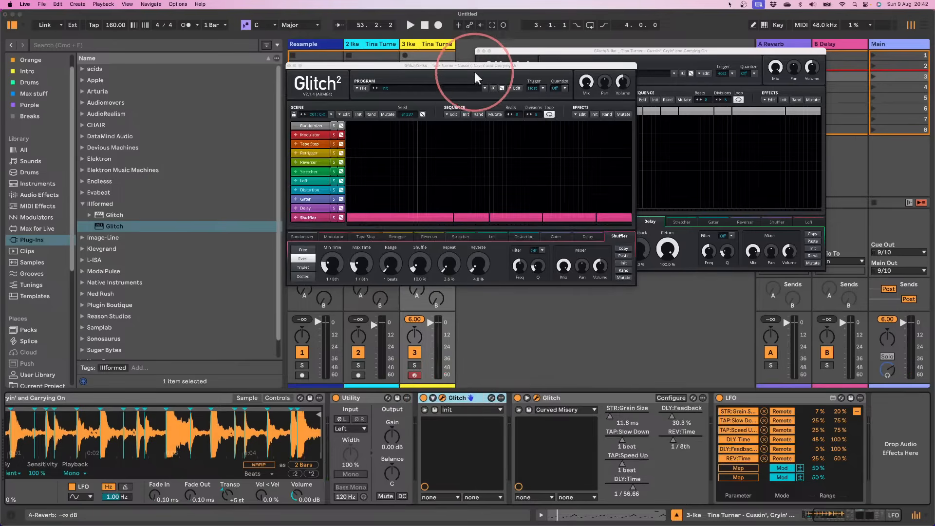
left_click_drag(472, 50, 275, 53)
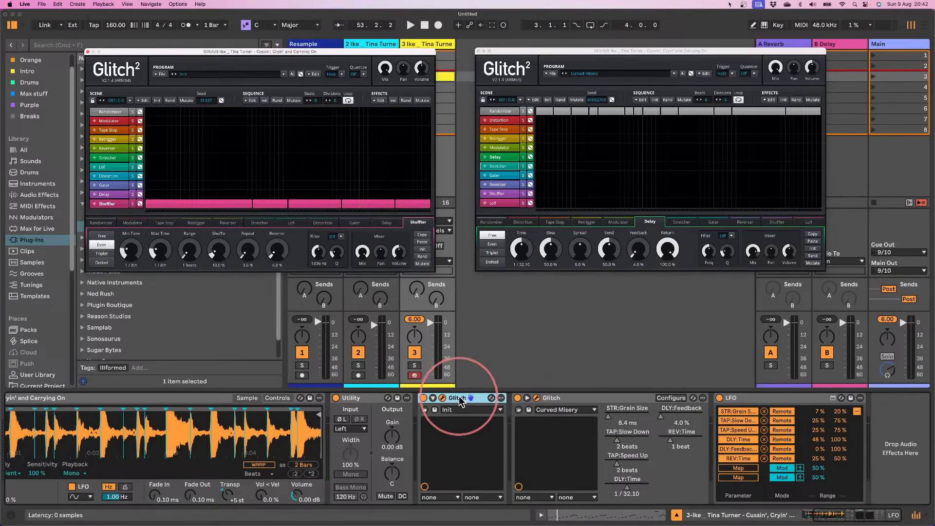
- Duplicate the Shuffler Glitch to between the Curved Misery Glitch and the LFO, and arrange all three editor windows without overlap
left_click_drag(461, 398, 715, 414)
left_click_drag(360, 38, 681, 273)
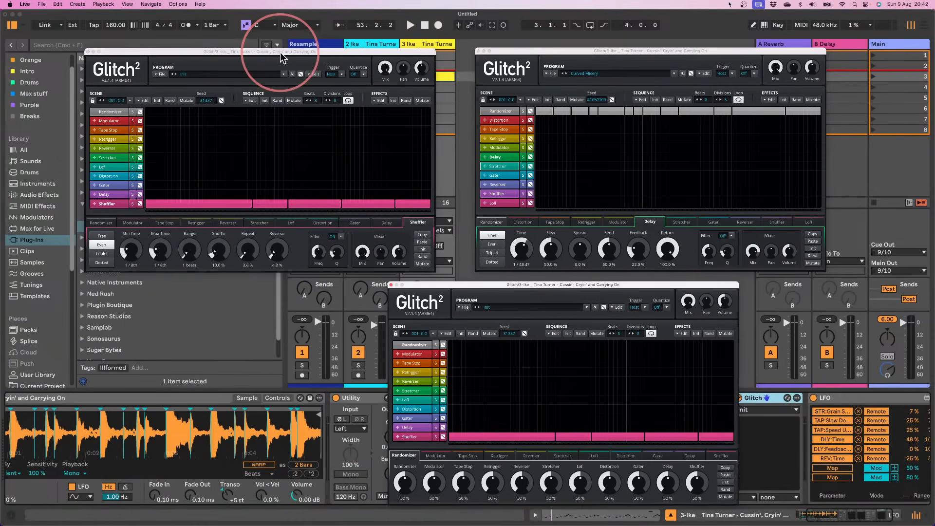
left_click_drag(280, 53, 200, 32)
left_click_drag(480, 51, 363, 28)
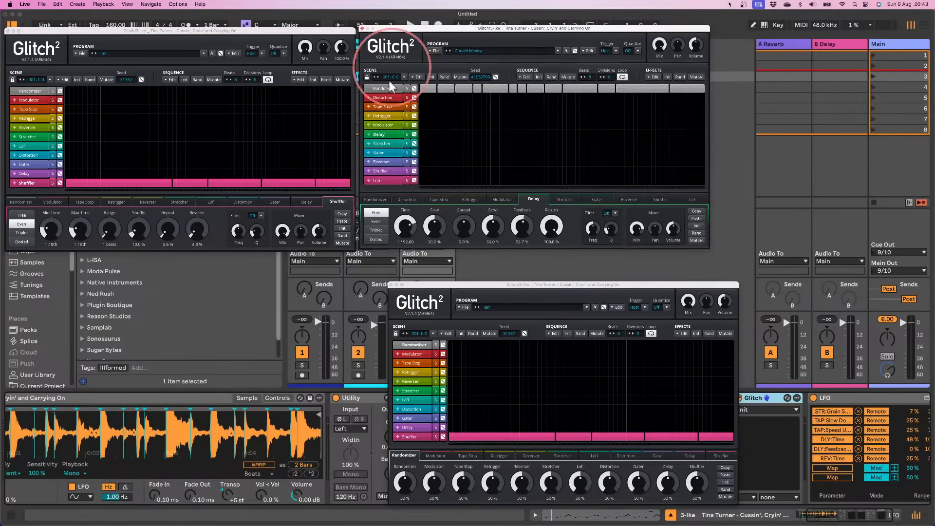
left_click_drag(514, 285, 689, 272)
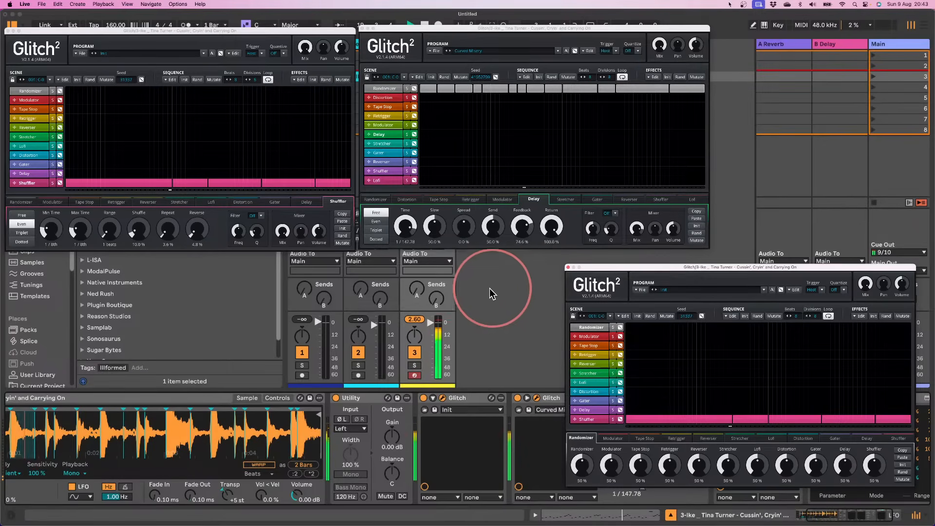
- Close all three Glitch editor windows
left_click(7, 31)
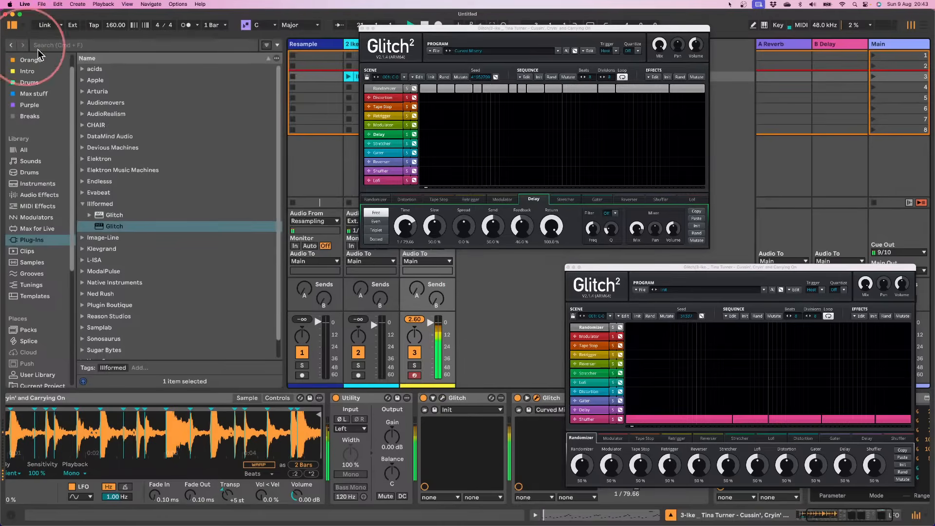
left_click(362, 27)
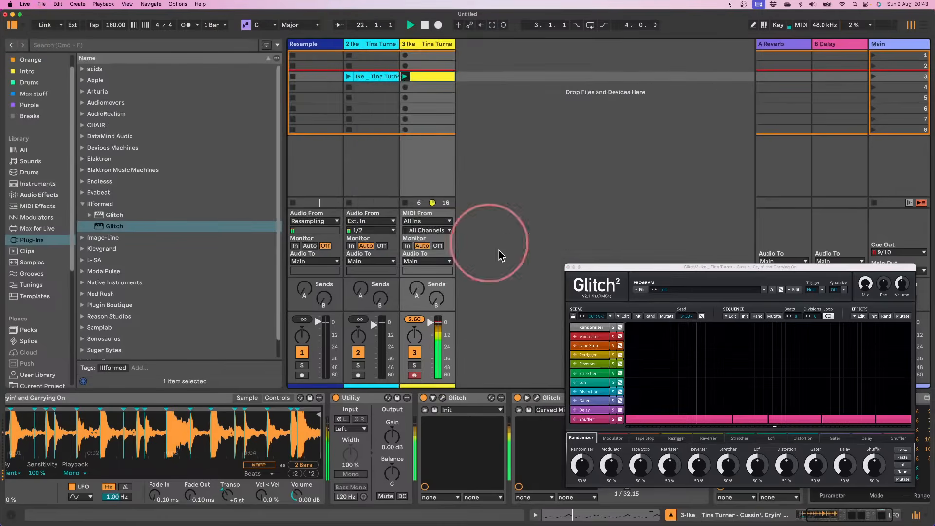
left_click(568, 267)
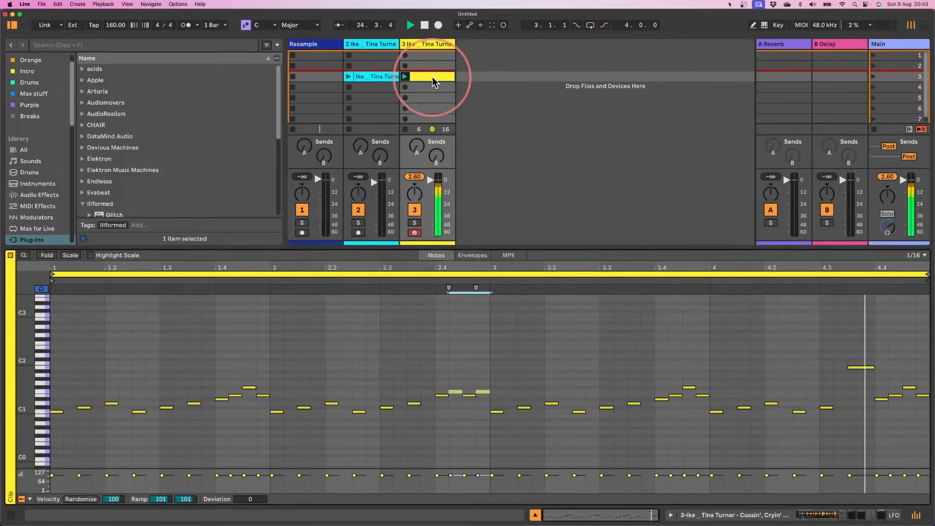
- Stop playback, duplicate track 3's MIDI clip into the slot below it and launch the copy
double_click(428, 77)
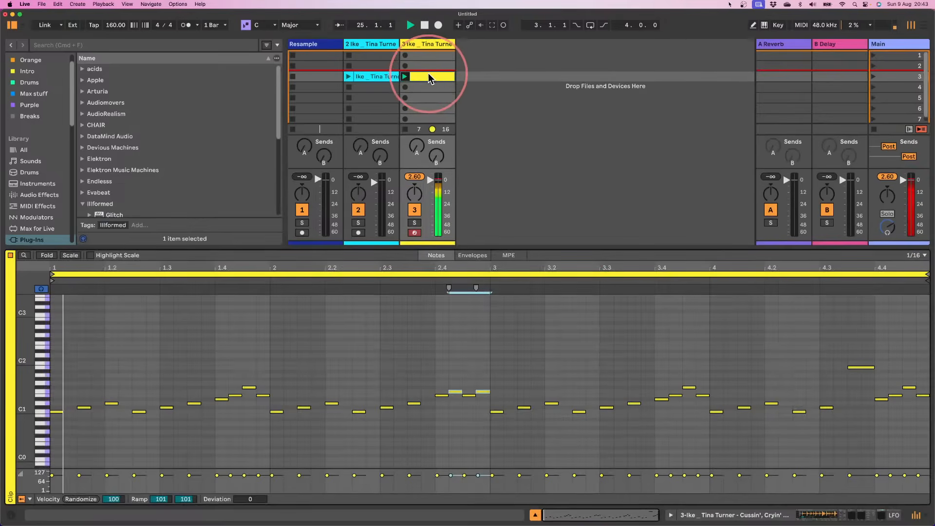
key("space")
left_click_drag(428, 74, 426, 86)
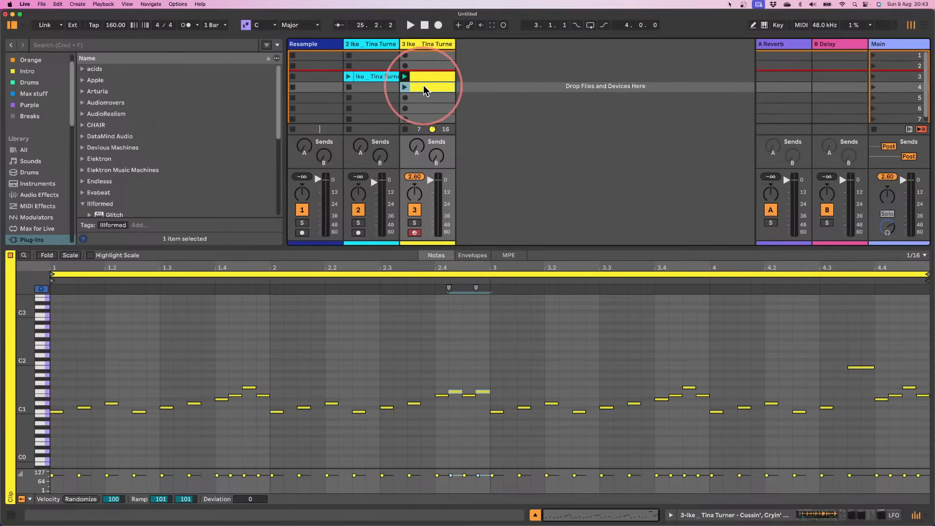
left_click(404, 86)
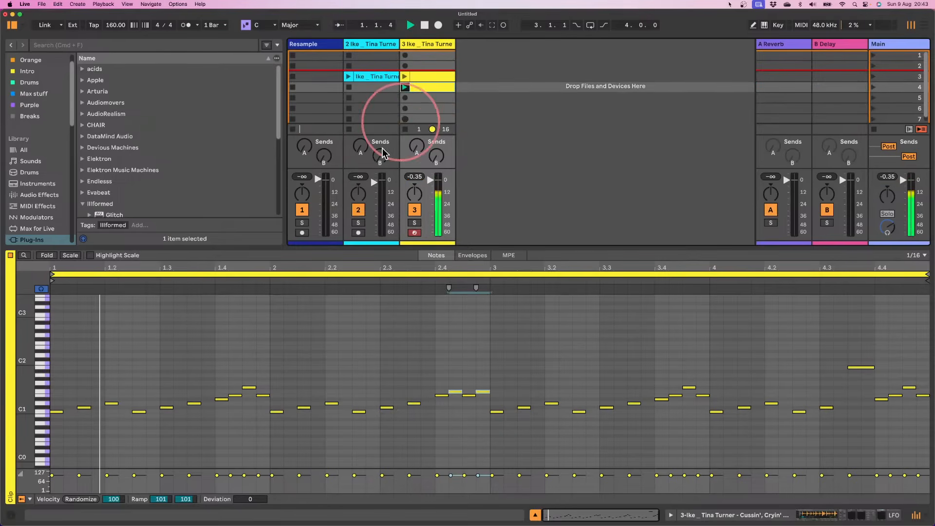
- Group bar 1's notes in the copied clip into two sets of three and a final set of four
left_click_drag(113, 444, 89, 384)
left_click(95, 409)
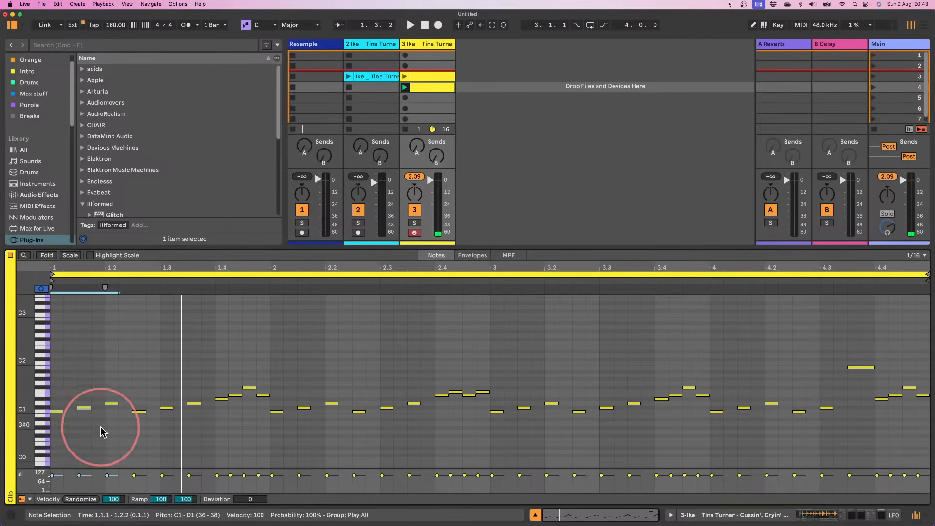
left_click_drag(137, 434, 195, 381)
left_click_drag(219, 435, 262, 348)
key("super+g")
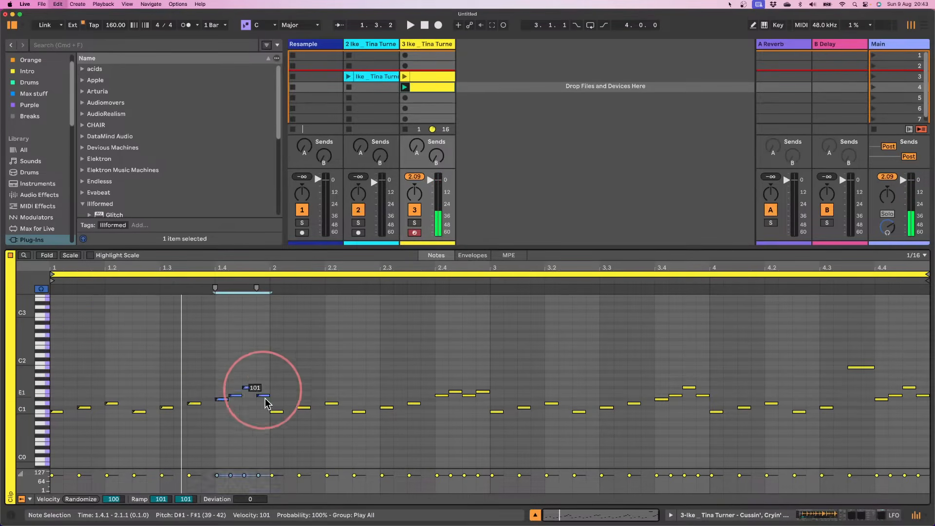
- Group bar 2's notes into two sets of three and a final set of four
left_click_drag(276, 450, 345, 373)
left_click_drag(354, 443, 417, 376)
left_click_drag(443, 424, 480, 375)
- Group bar 3's notes into two sets of three, plus the four short notes from 3.4
left_click_drag(493, 445, 559, 381)
key("super+g")
left_click_drag(574, 438, 630, 382)
key("super+g")
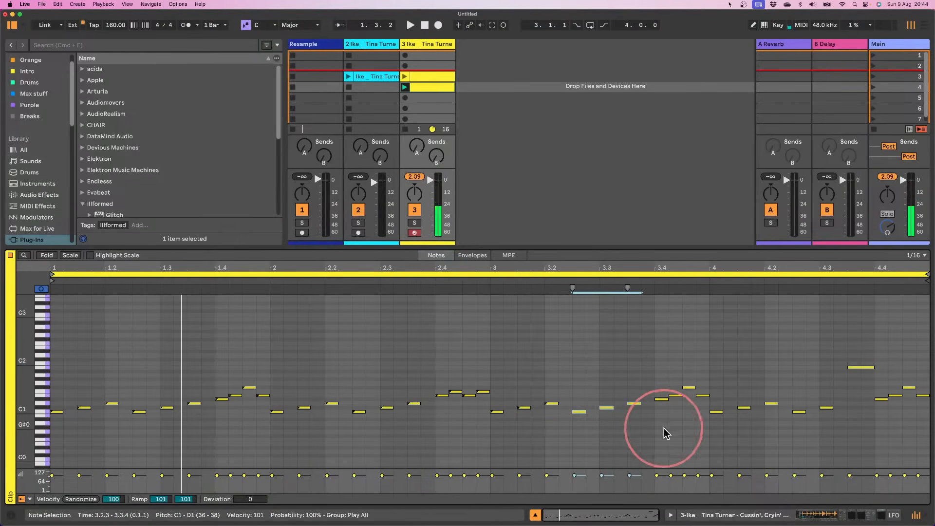
left_click_drag(664, 429, 697, 362)
key("super+g")
- Group bar 4's notes into sets of three, two and four, keeping the long high note separate
left_click_drag(706, 440, 768, 371)
key("super+g")
left_click_drag(793, 440, 827, 394)
key("super+g")
left_click_drag(858, 432, 858, 331)
left_click_drag(877, 420, 927, 343)
key("super+g")
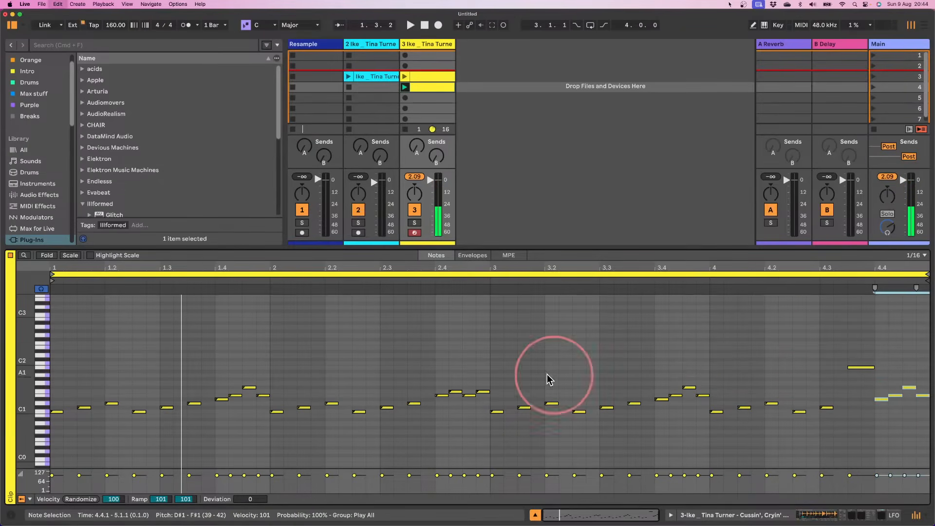
- Show the Chance lane of the MIDI clip and lower the probability of all its notes to 73%
key("super+a")
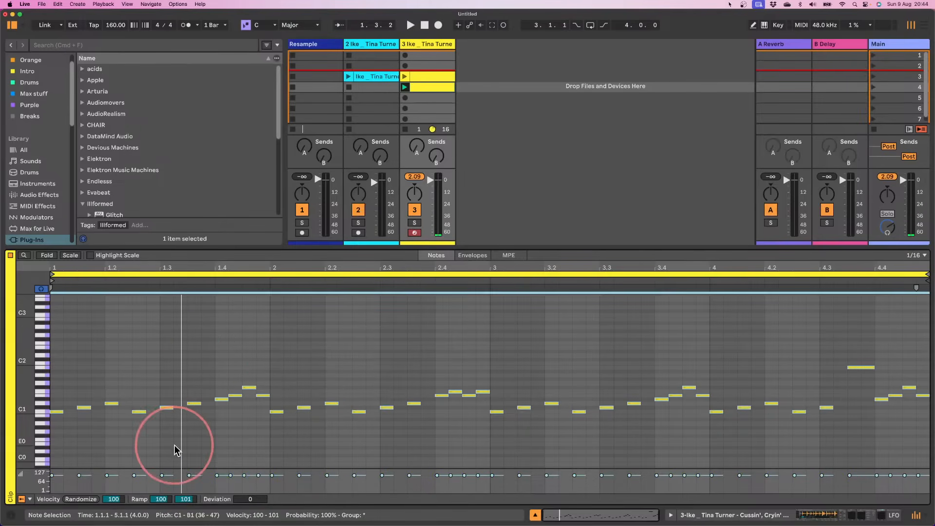
left_click(156, 444)
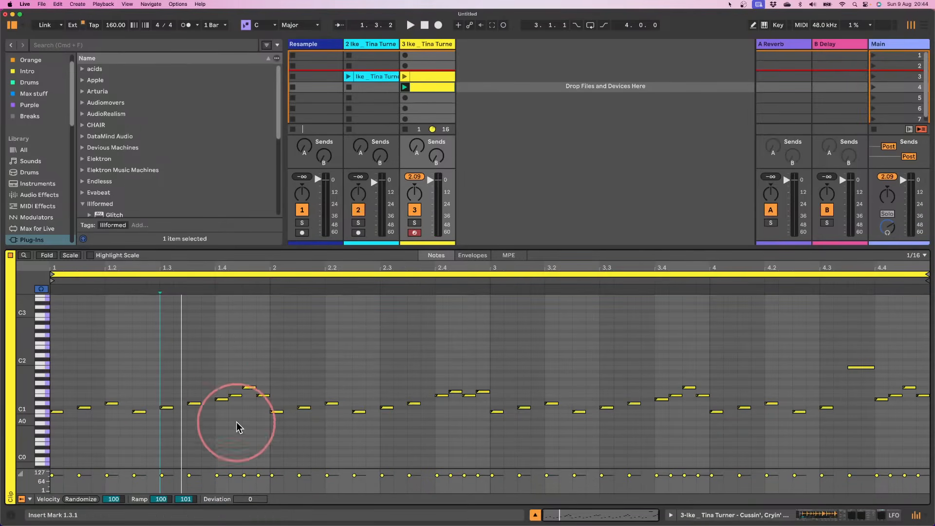
left_click(416, 434)
key("super+a")
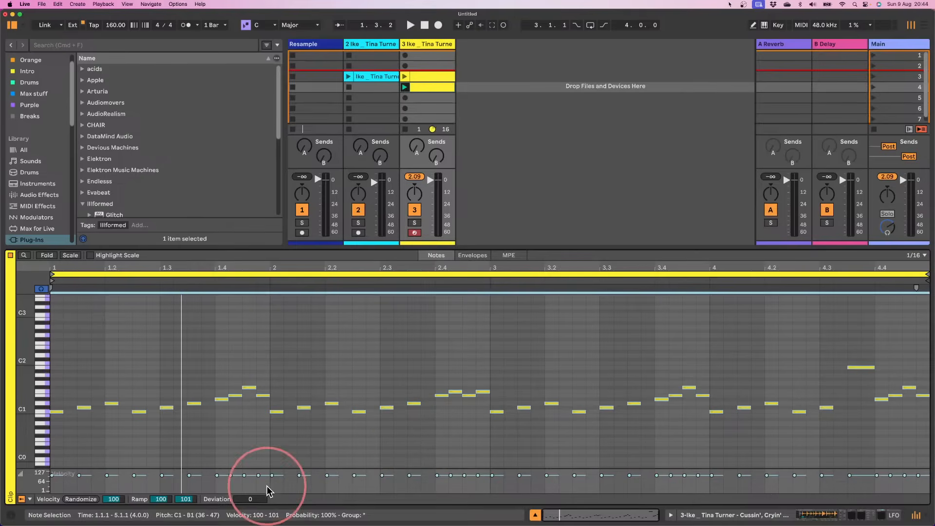
left_click(34, 500)
left_click(36, 475)
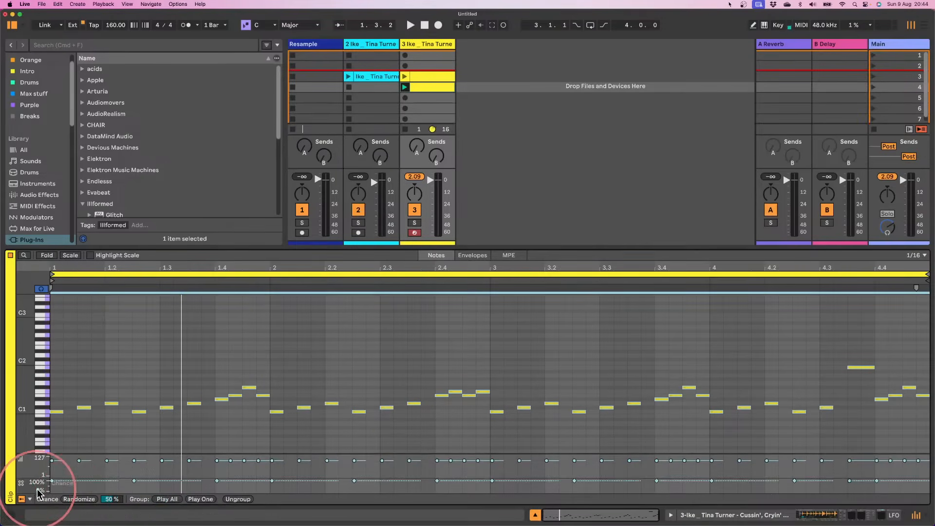
left_click(152, 483)
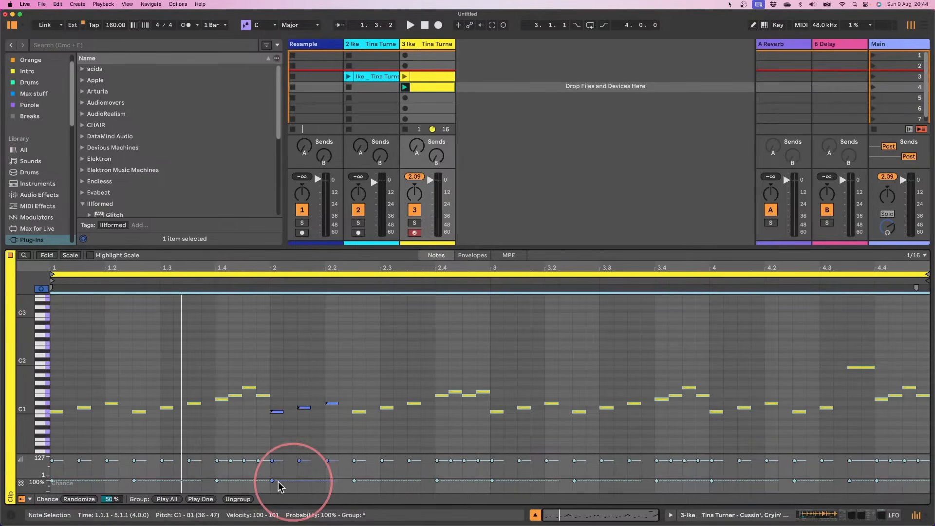
left_click_drag(133, 482, 133, 486)
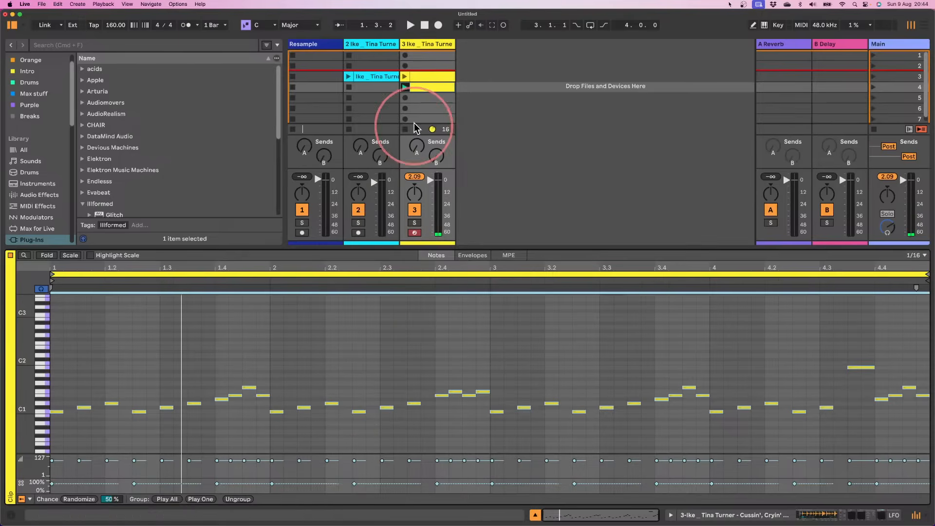
- Play the third track's clip in scene 4 and raise the probability of all its notes to about 89%
left_click(404, 87)
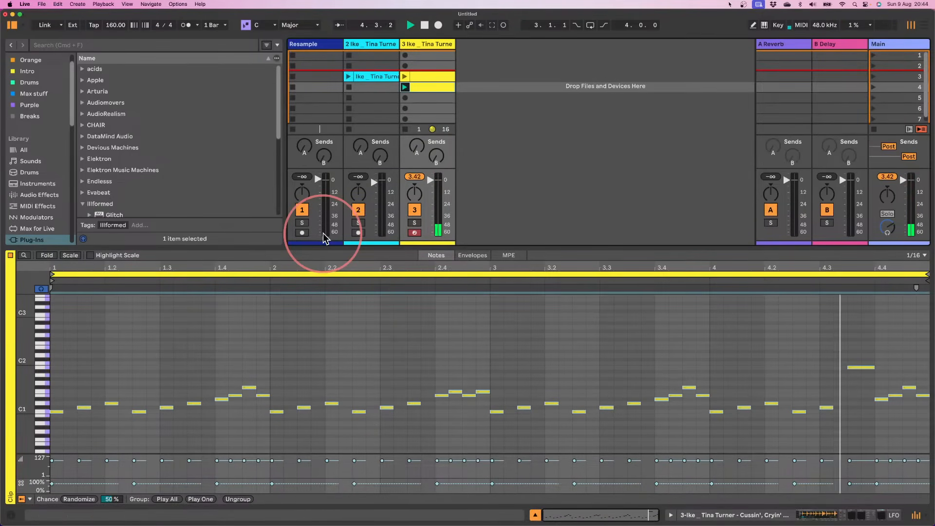
left_click(522, 342)
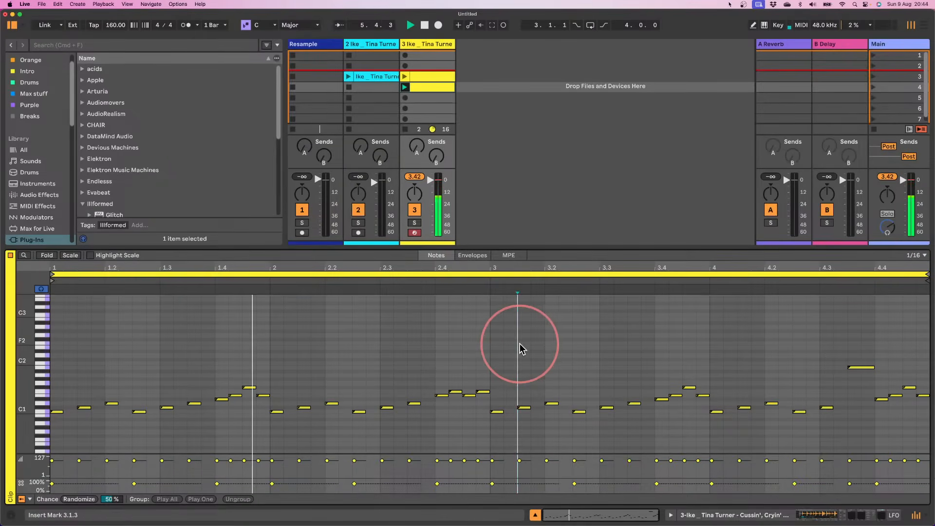
left_click(156, 353)
key("super+a")
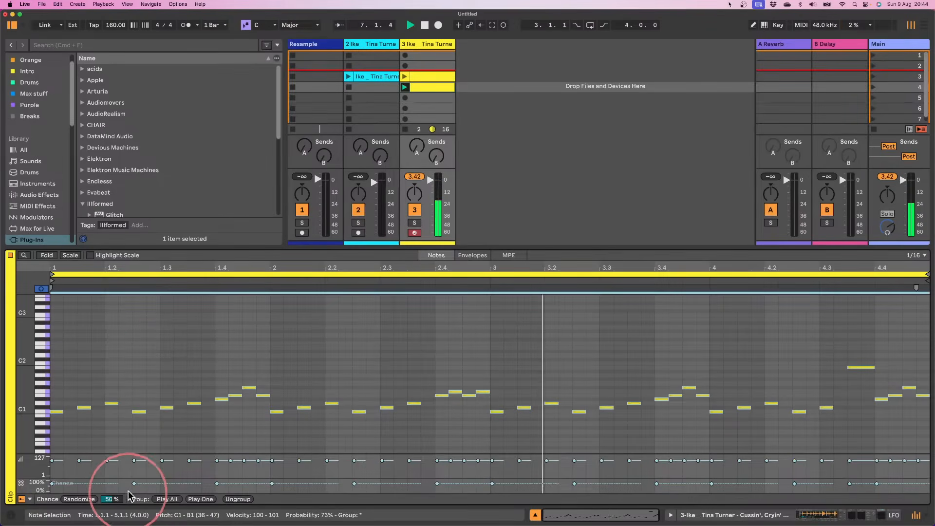
left_click_drag(134, 483, 135, 482)
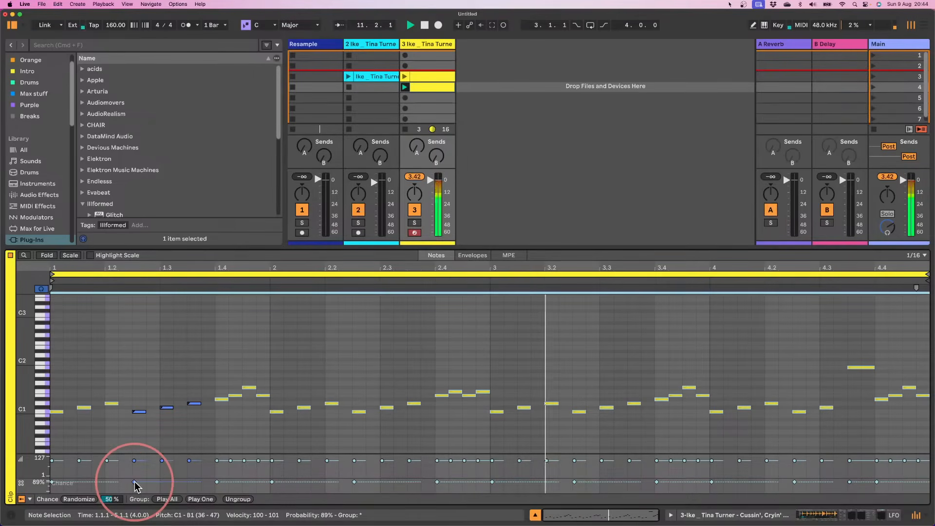
left_click(594, 142)
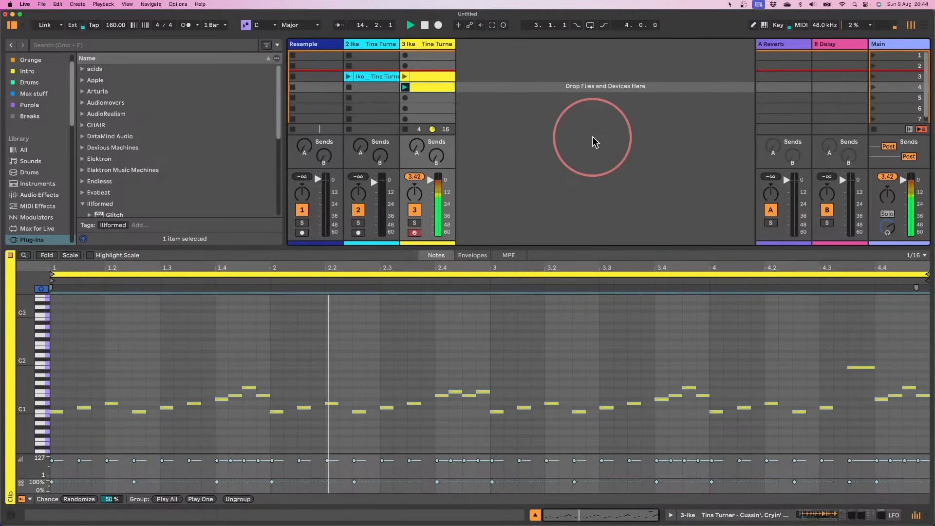
- Switch from the note editor to the third track's device chain and arm the Resample track for recording
left_click(536, 514)
left_click(671, 516)
left_click(563, 197)
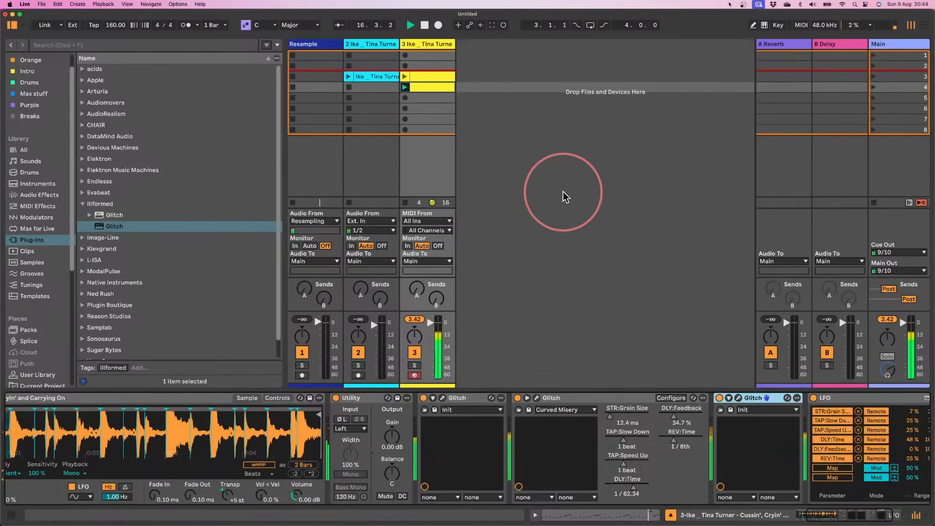
left_click(302, 375)
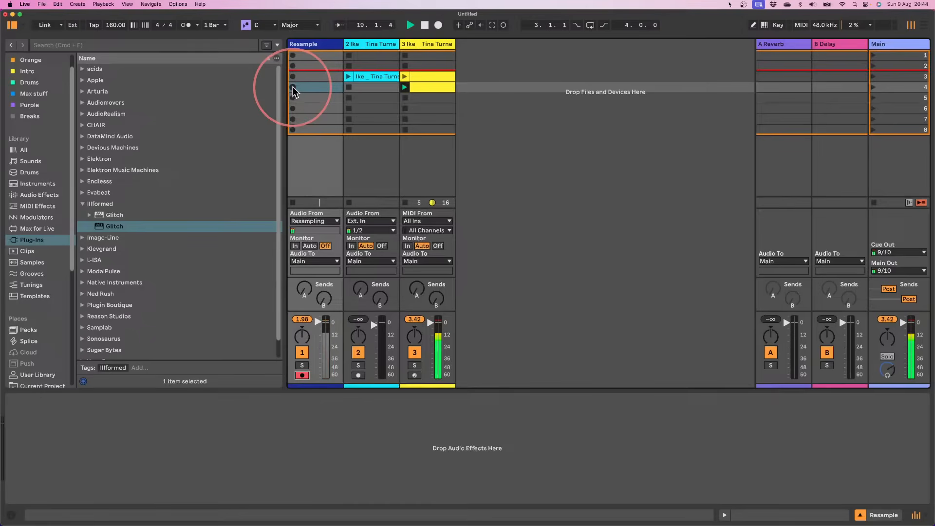
left_click(418, 44)
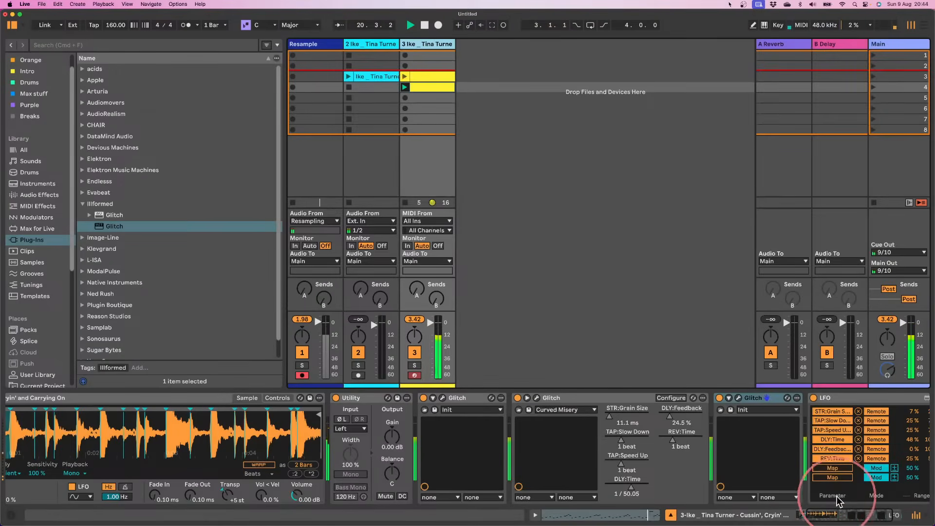
- Add a Glue Compressor from the audio effects to the end of the third track's device chain, after the LFO
left_click(842, 519)
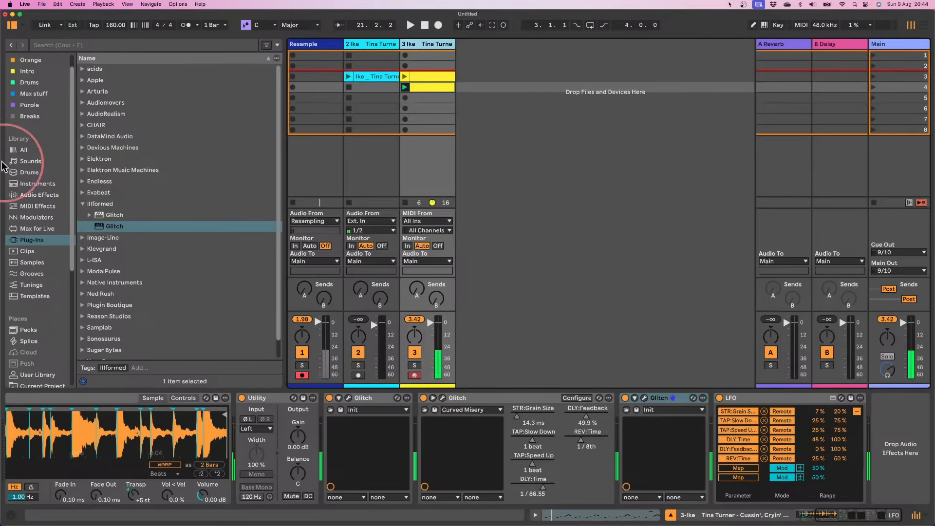
left_click(34, 195)
left_click(677, 426)
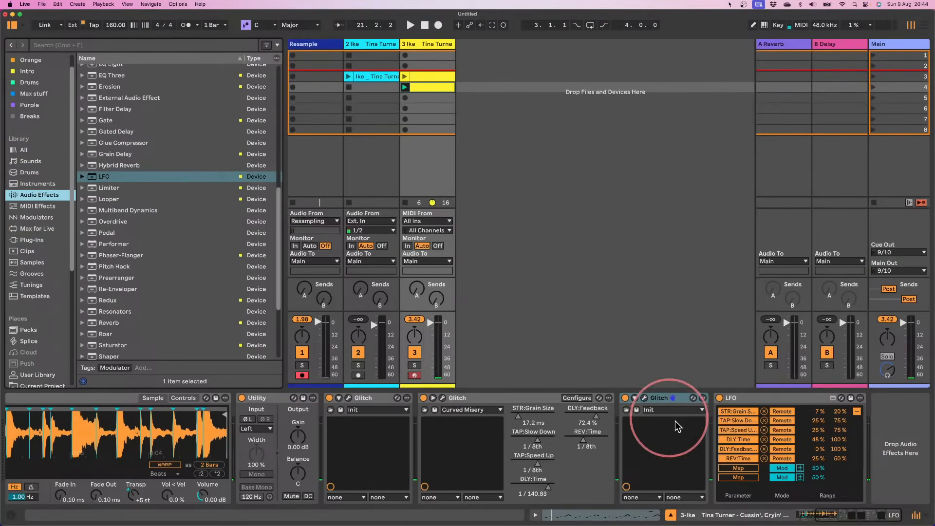
left_click(834, 518)
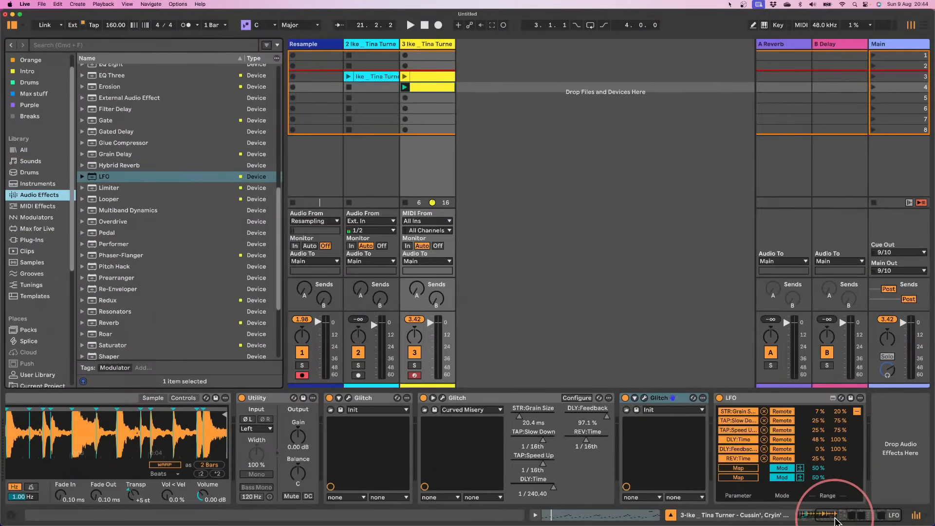
left_click(98, 145)
left_click_drag(98, 144, 893, 427)
- Enable Soft clipping on the Glue Compressor and set its threshold to -9.21 dB and makeup gain to 3.33 dB
left_click(845, 515)
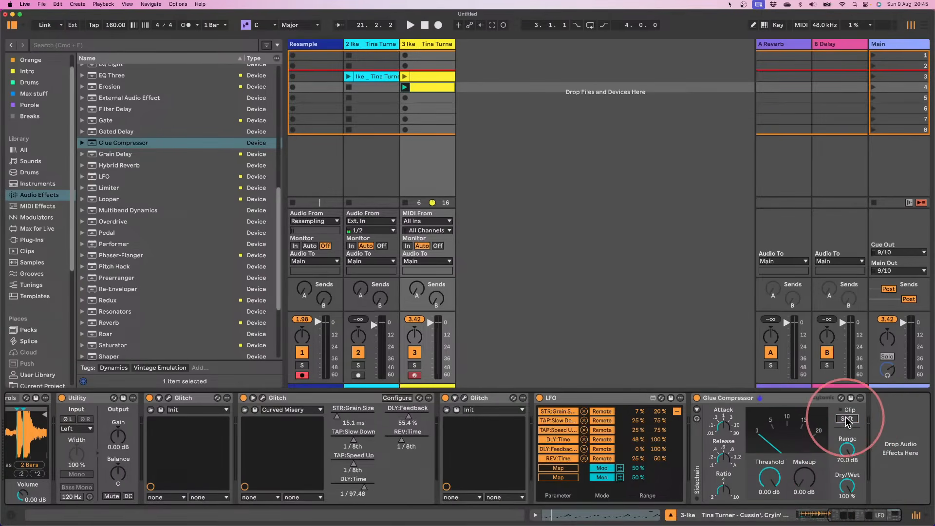
mouse_move(768, 479)
left_mouse_down()
mouse_move(768, 491)
mouse_move(769, 474)
left_mouse_up()
key("space")
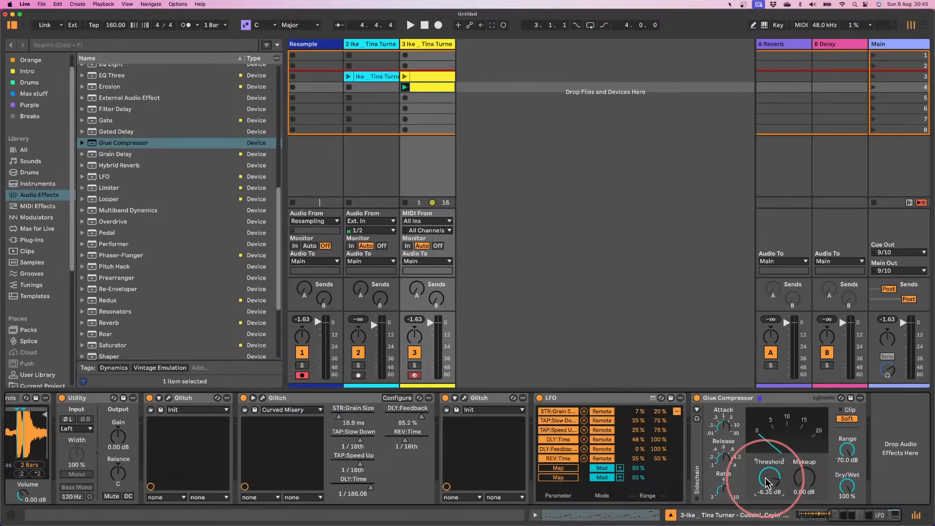
key("space")
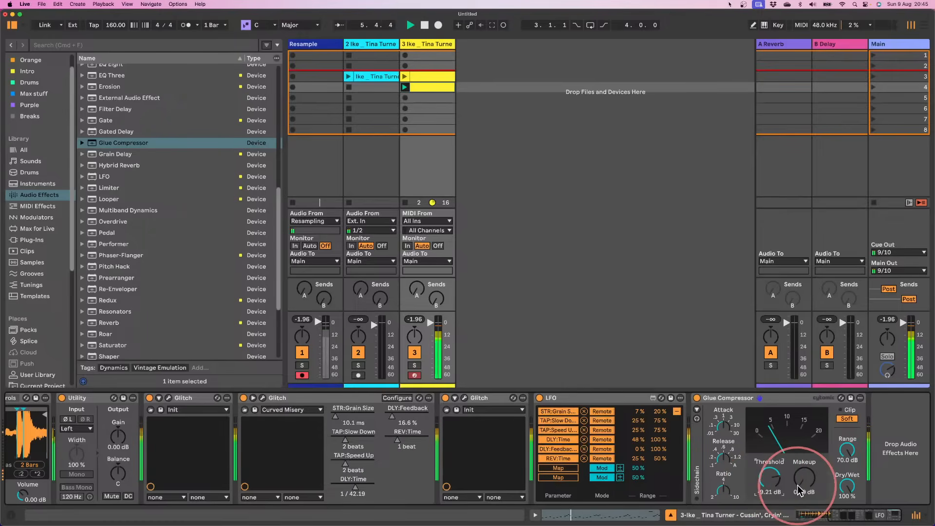
left_click_drag(803, 478, 803, 475)
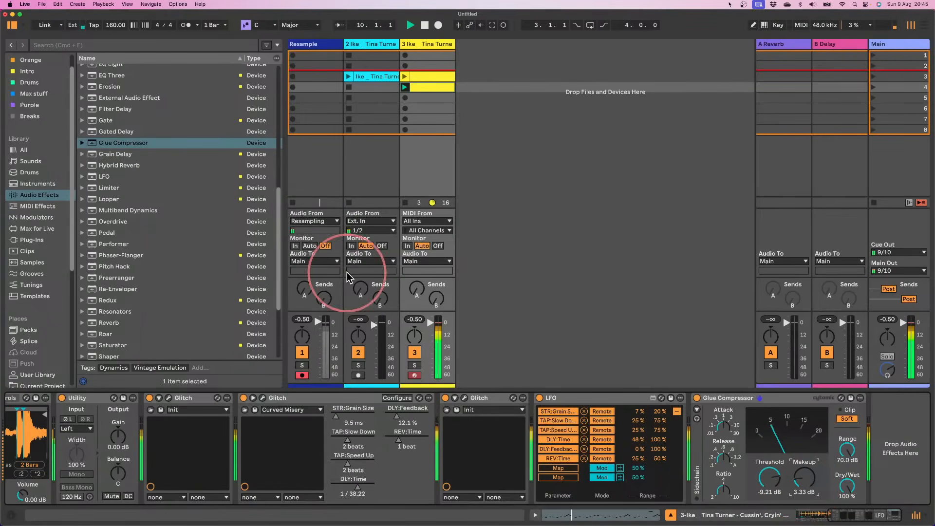
- Record about 32 bars of the glitched output into the Resample track's scene 4 slot, and stop playback and the source clip
key("space")
left_click(292, 88)
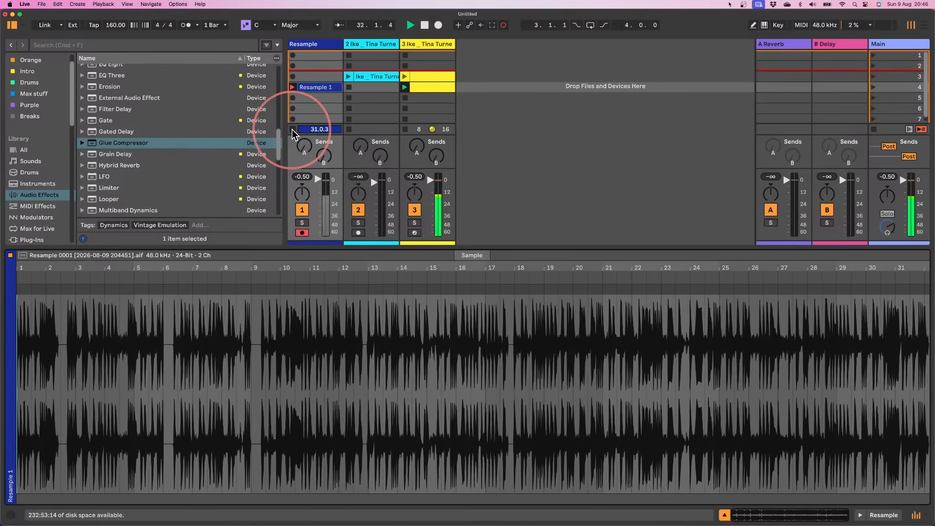
left_click(292, 129)
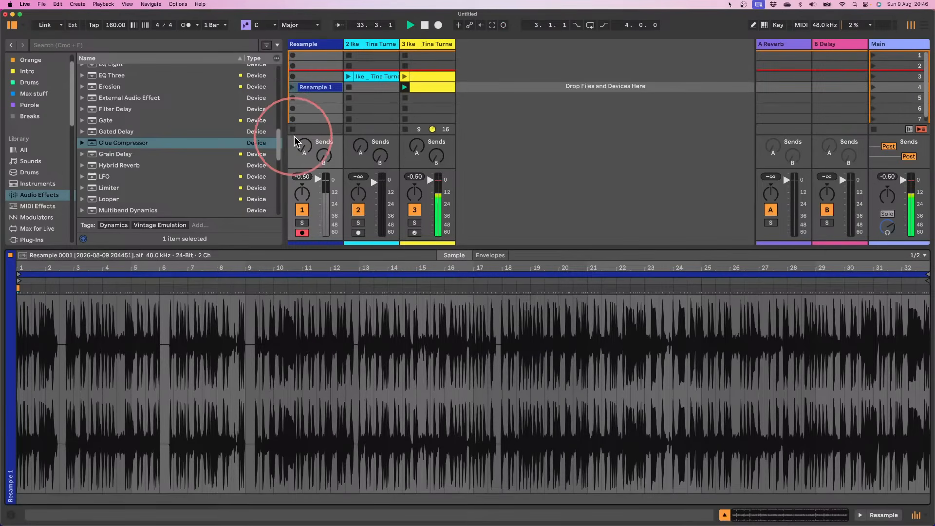
key("space")
left_click(404, 130)
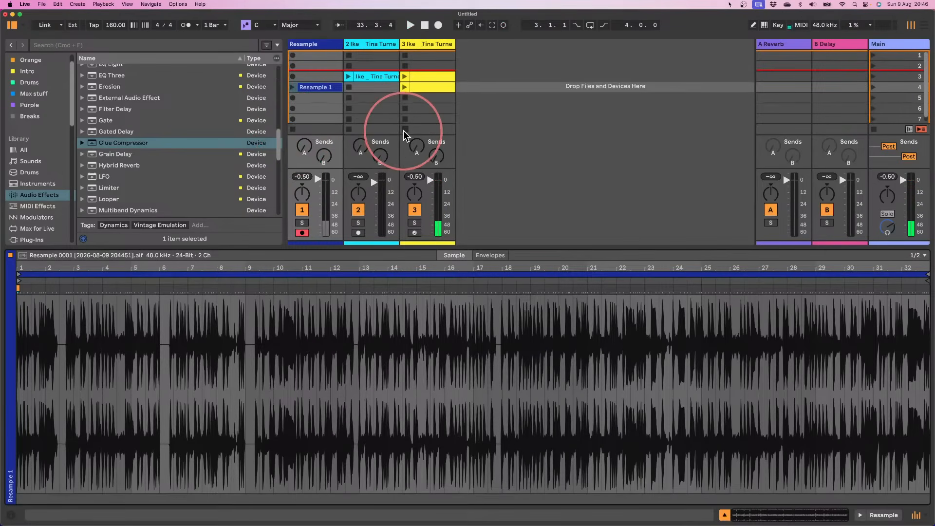
- Hide the recorded clip's waveform view and select the third track
left_click(861, 516)
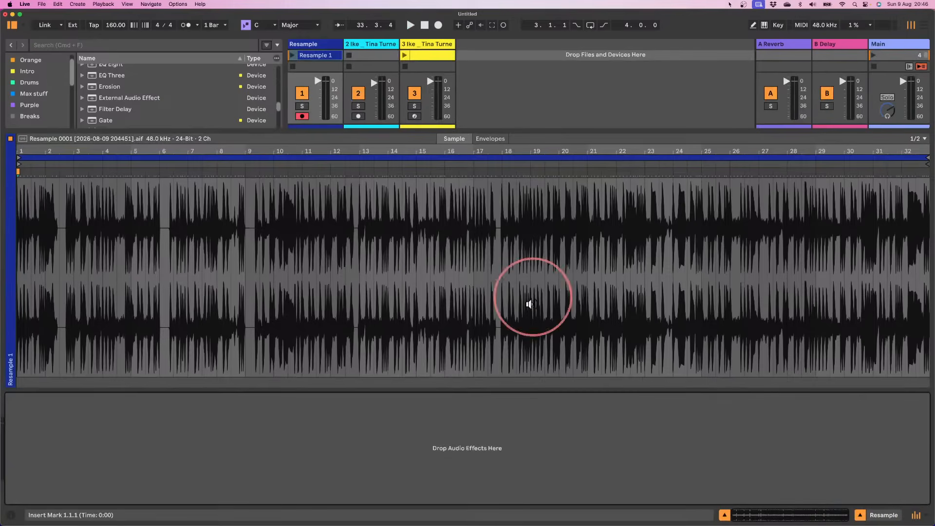
left_click(860, 516)
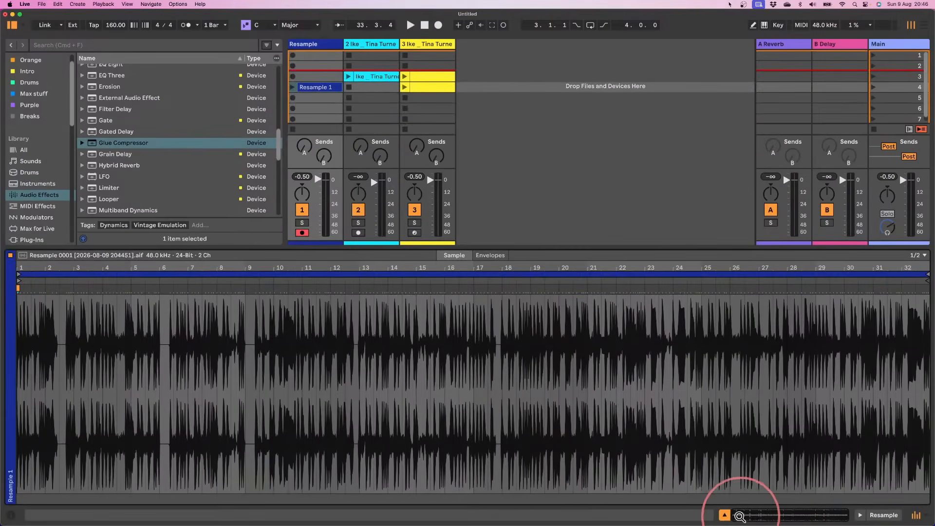
left_click(725, 515)
left_click(427, 45)
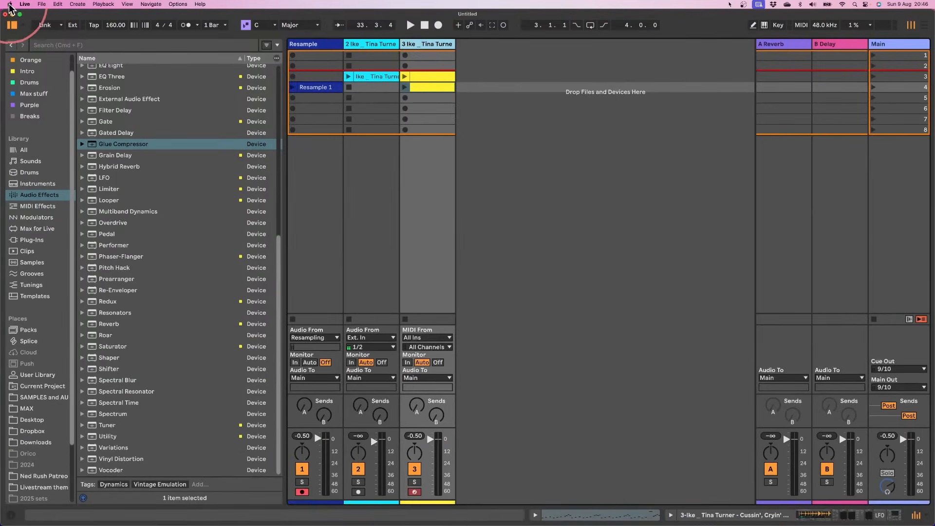
- Collect all files and save the Live Set as RIPGLITCH in the Patreon and Youtube downloads folder
left_click(41, 4)
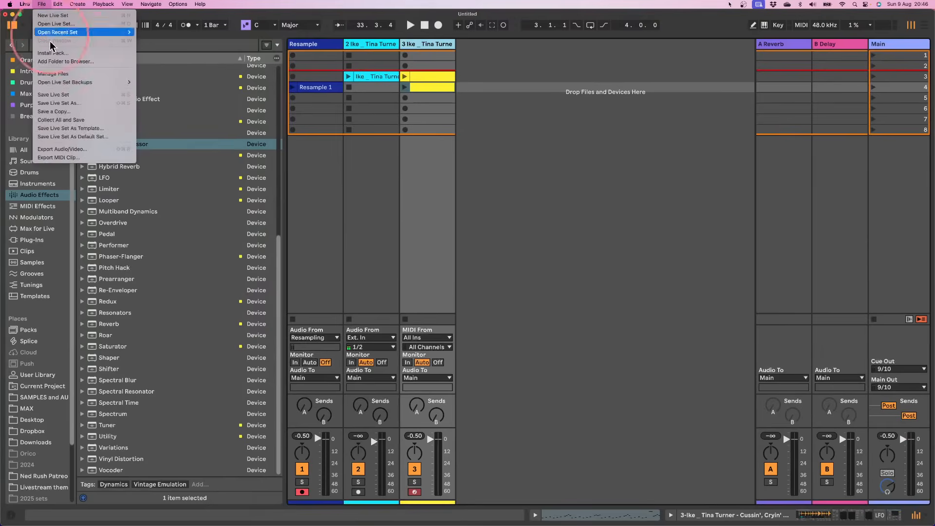
left_click(56, 120)
left_click(603, 340)
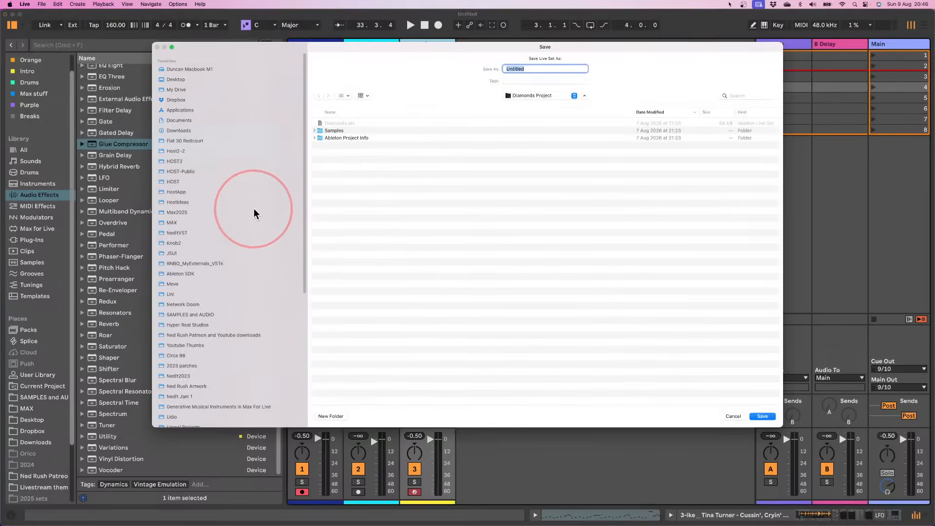
left_click(186, 334)
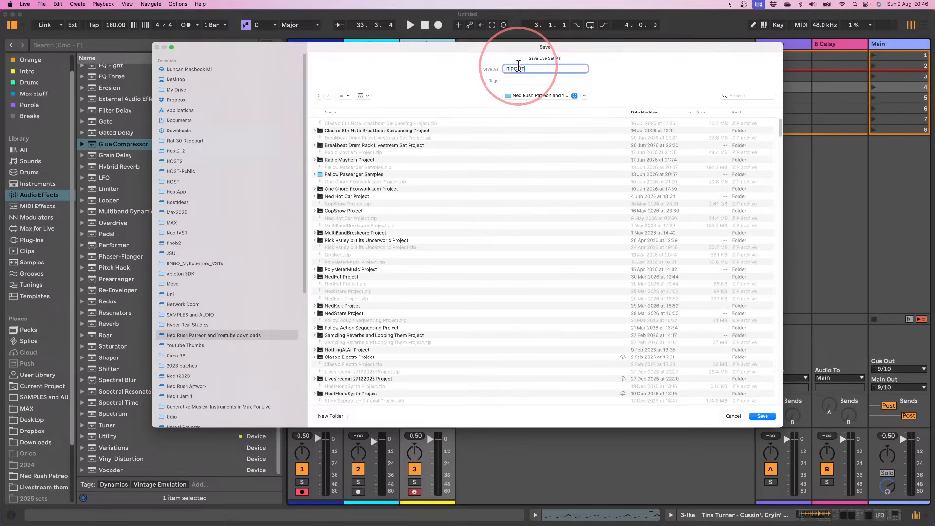
key("Return")
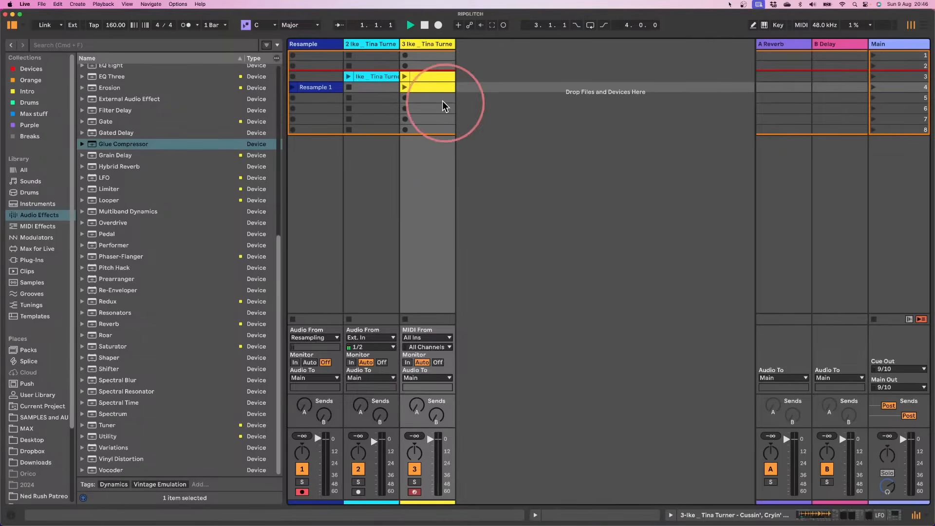
- Set the A Reverb return's decay to 60 s while playing the third track's scene 3 clip, and return to that track's devices
left_click(404, 77)
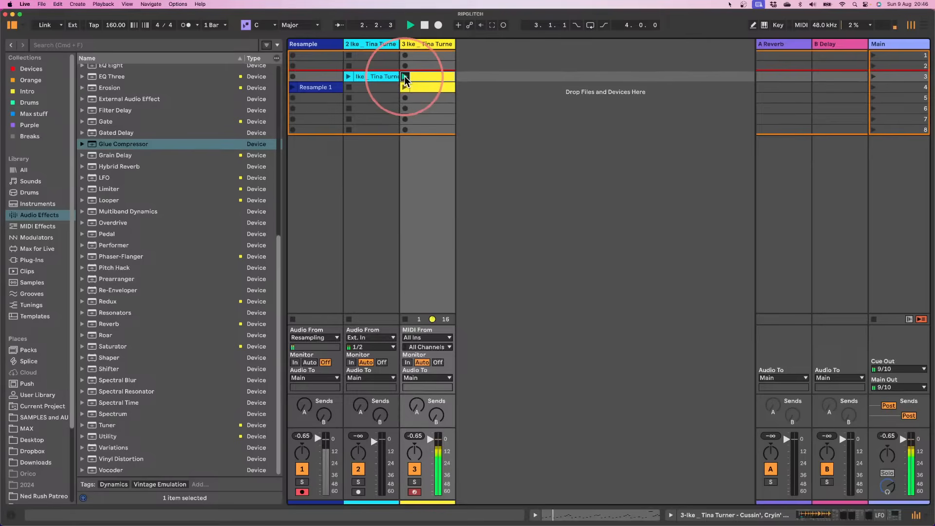
left_click(779, 45)
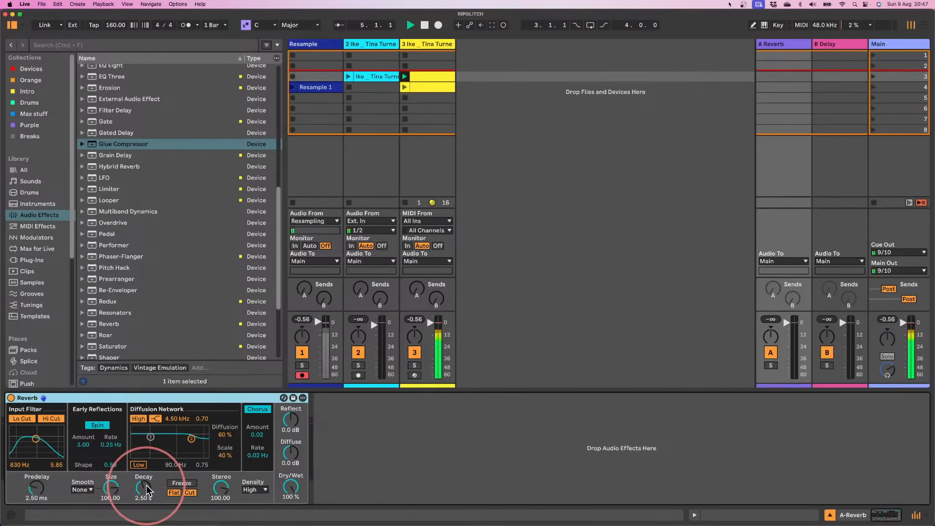
left_click_drag(146, 488, 139, 494)
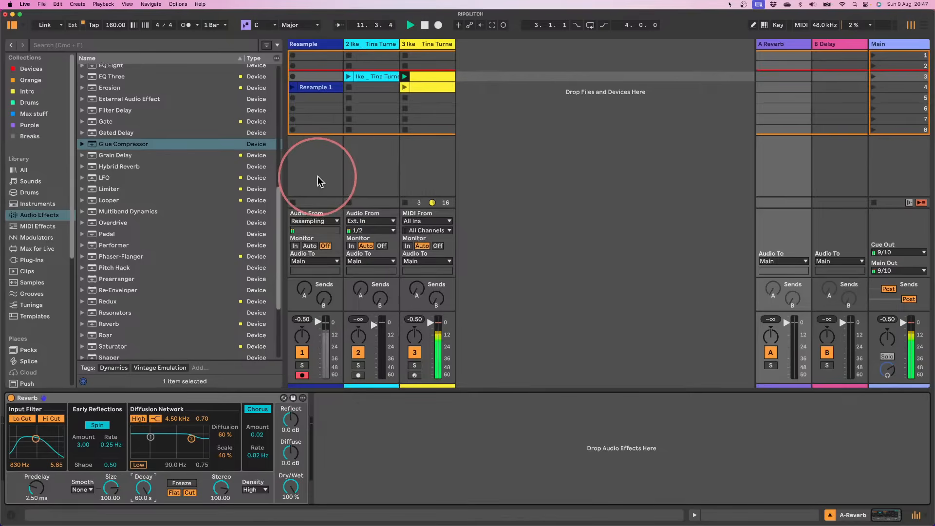
key("space")
left_click(422, 44)
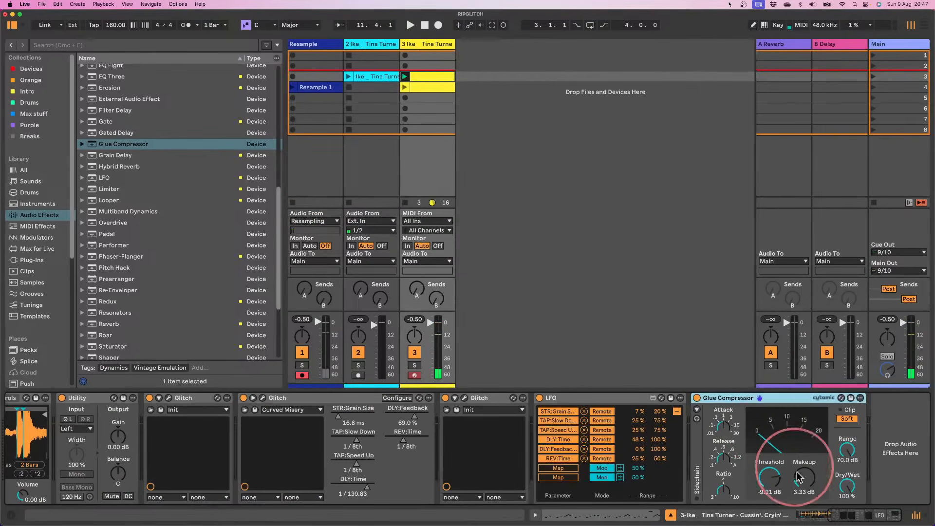
- Group the third track's sliced-sample instrument into an Instrument Rack and show its chain list with the key zones
left_click_drag(836, 514, 724, 511)
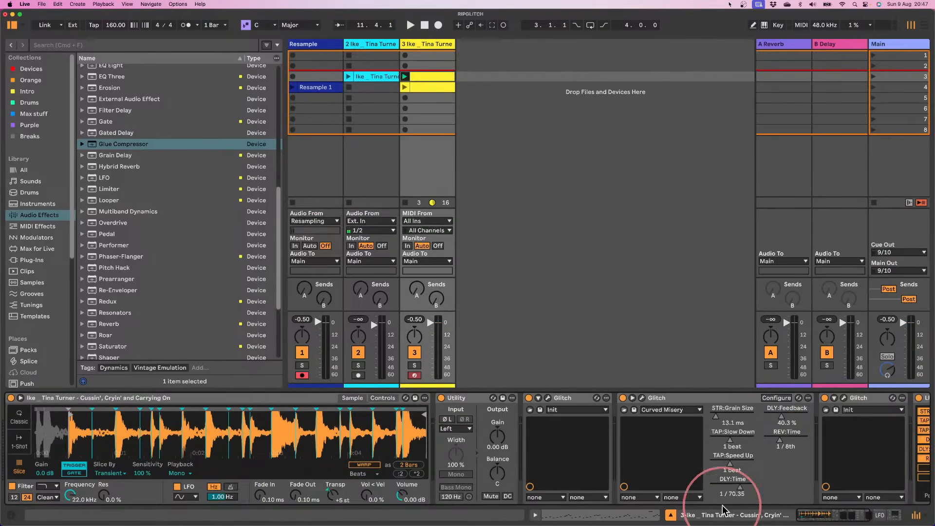
left_click(203, 402)
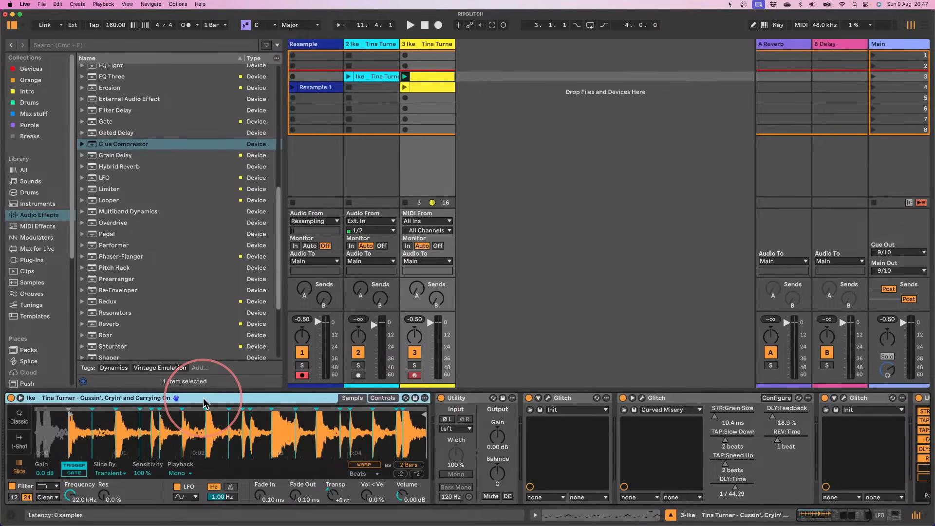
key("super+g")
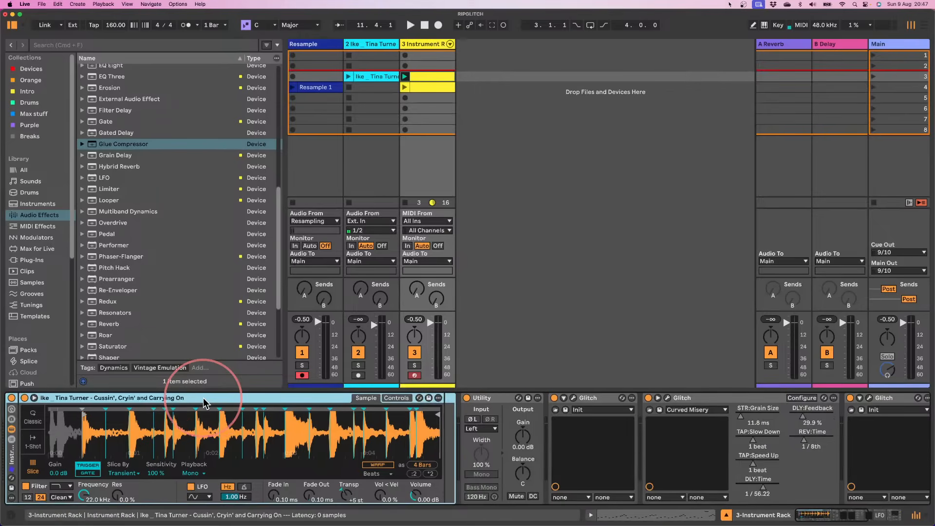
left_click(11, 439)
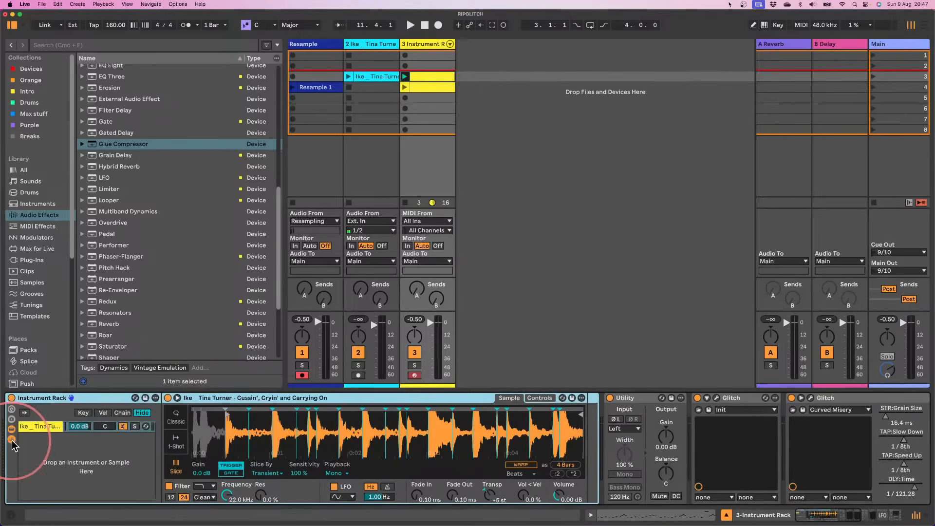
left_click(83, 413)
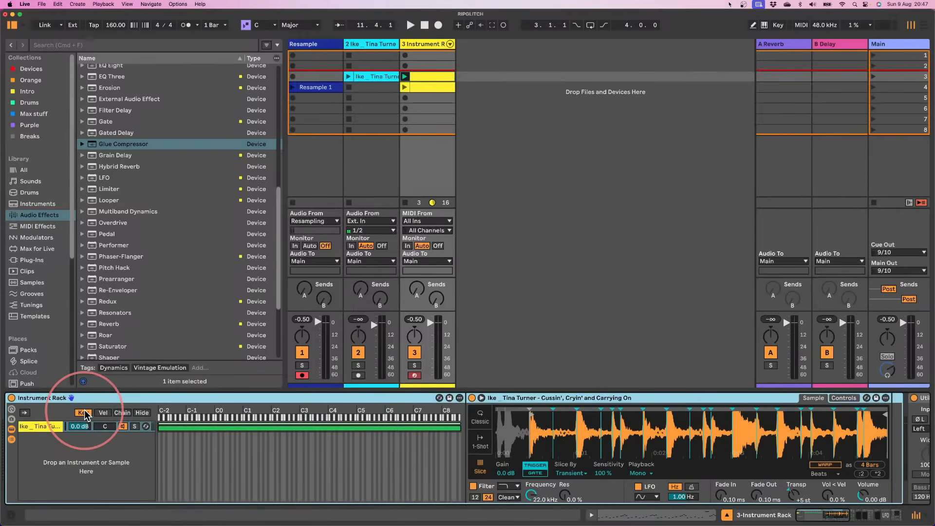
- Limit the sample chain's key zone to C1 through F#2 and audition the third track's scene 3 clip
left_click_drag(159, 428, 245, 431)
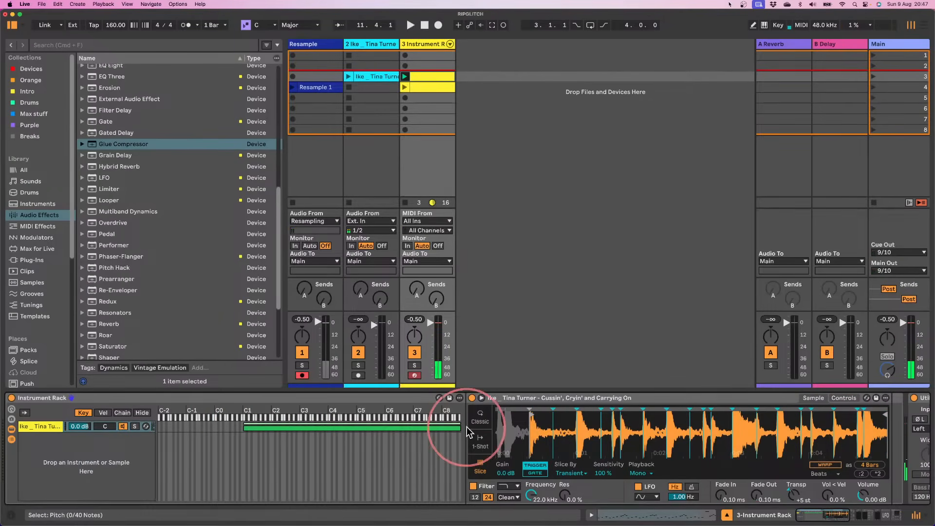
left_click_drag(461, 428, 285, 432)
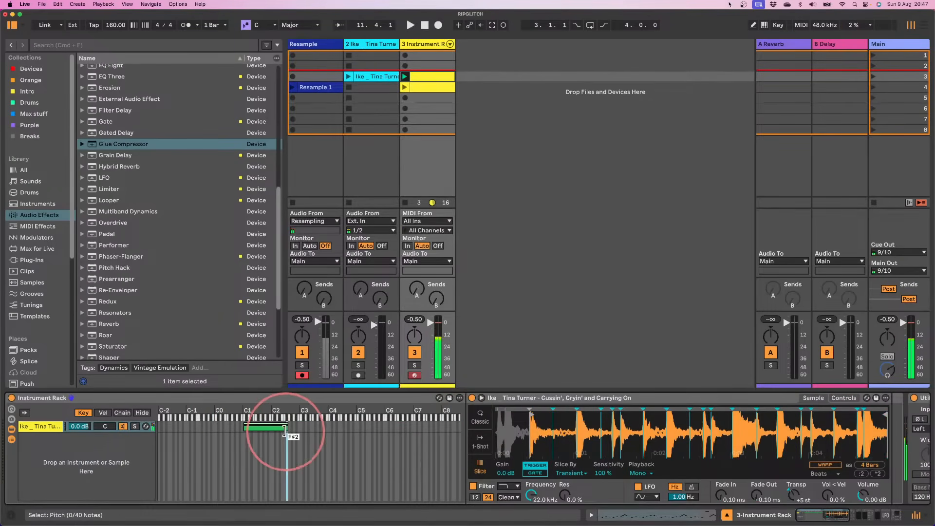
left_click(406, 81)
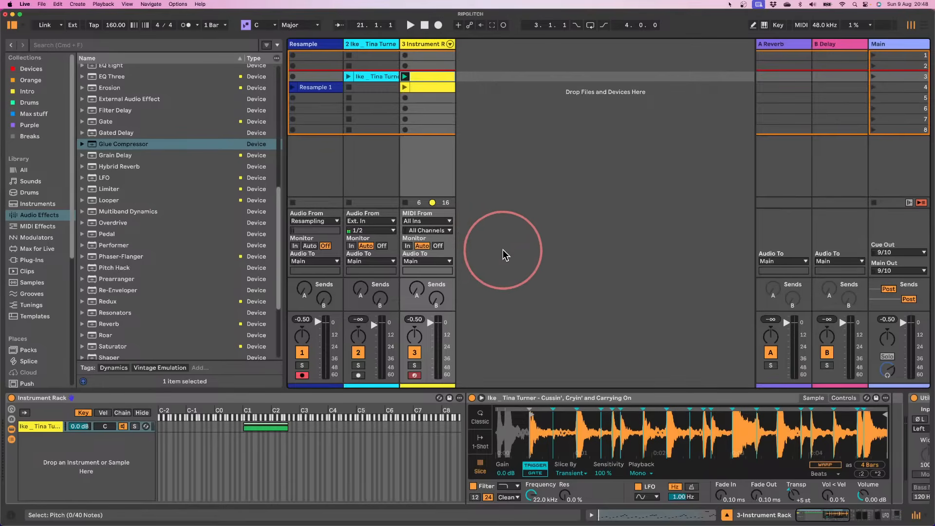
key("space")
key("space")
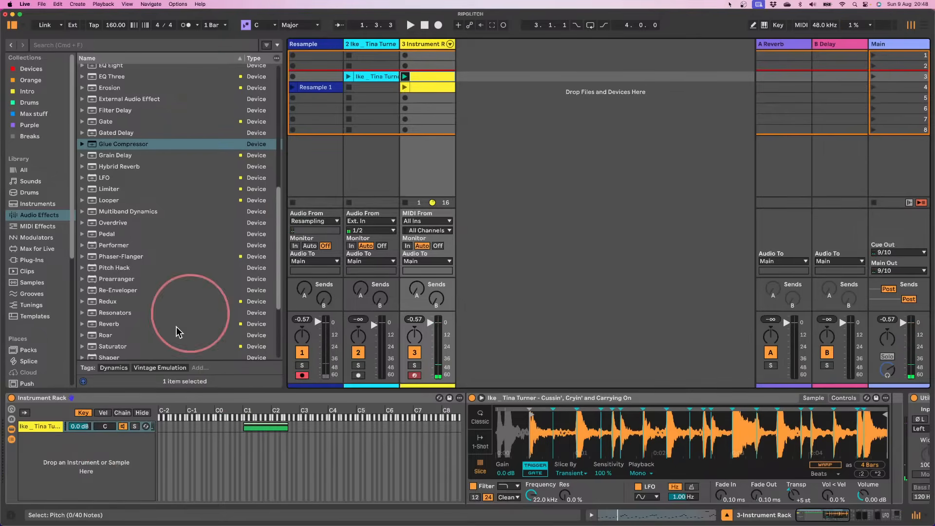
- Create an empty second chain in the Instrument Rack and restrict its key zone to B0 only
right_click(61, 457)
left_click(66, 497)
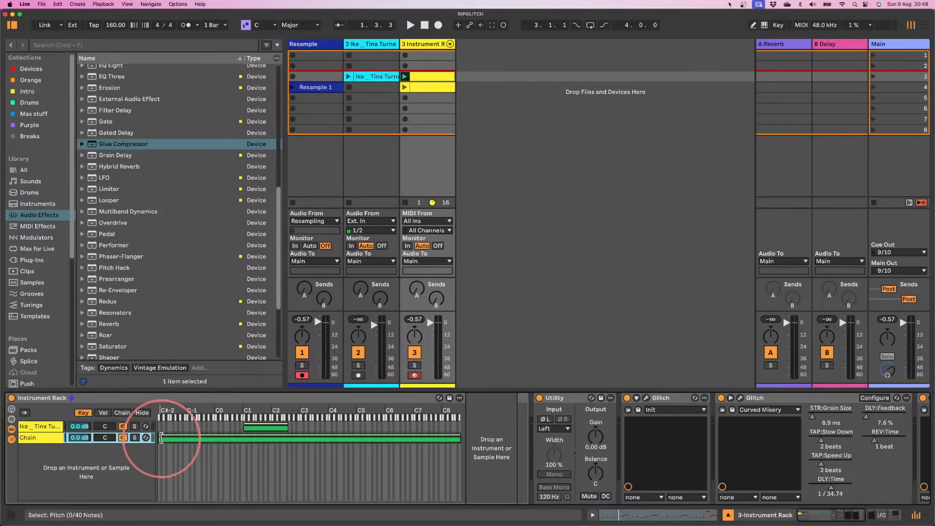
left_click_drag(165, 434, 242, 444)
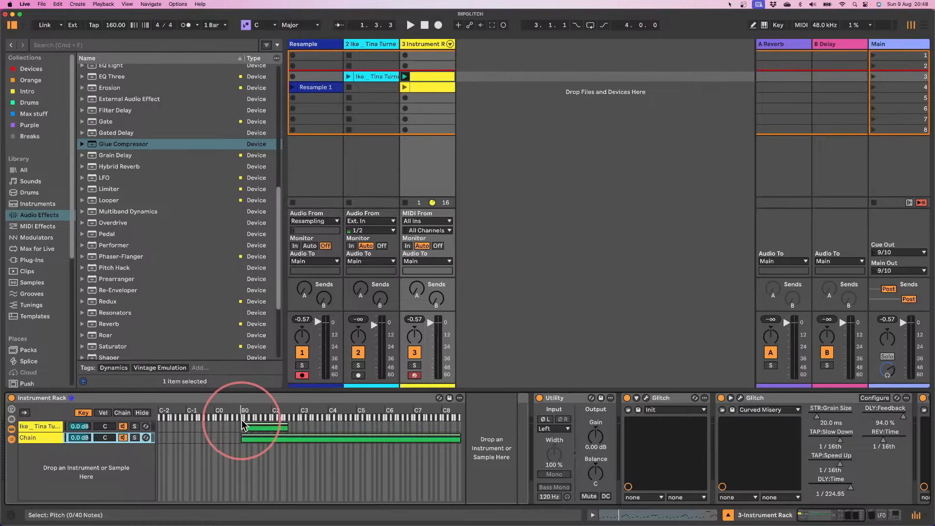
left_click_drag(460, 439, 177, 445)
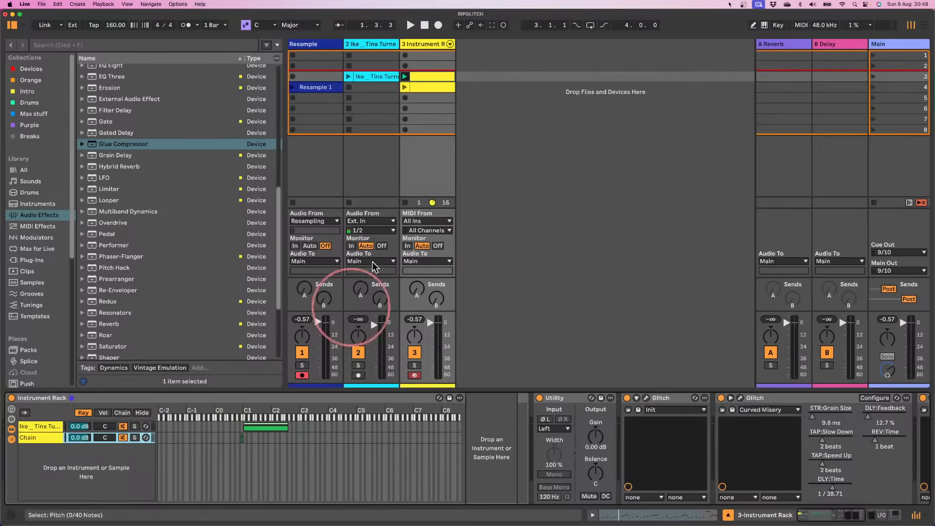
- Add a one-bar B0 note at the start of the third track's scene 3 clip and duplicate it across all four bars
double_click(422, 77)
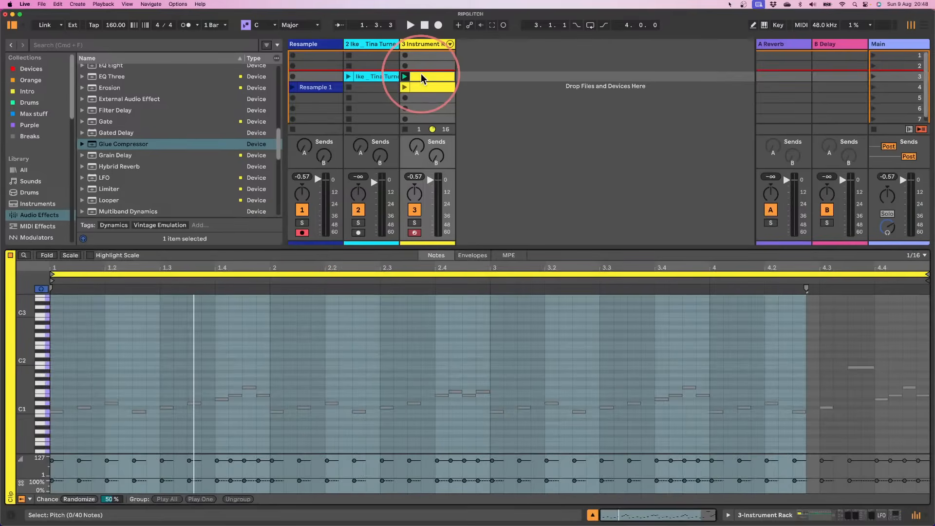
left_click(55, 422)
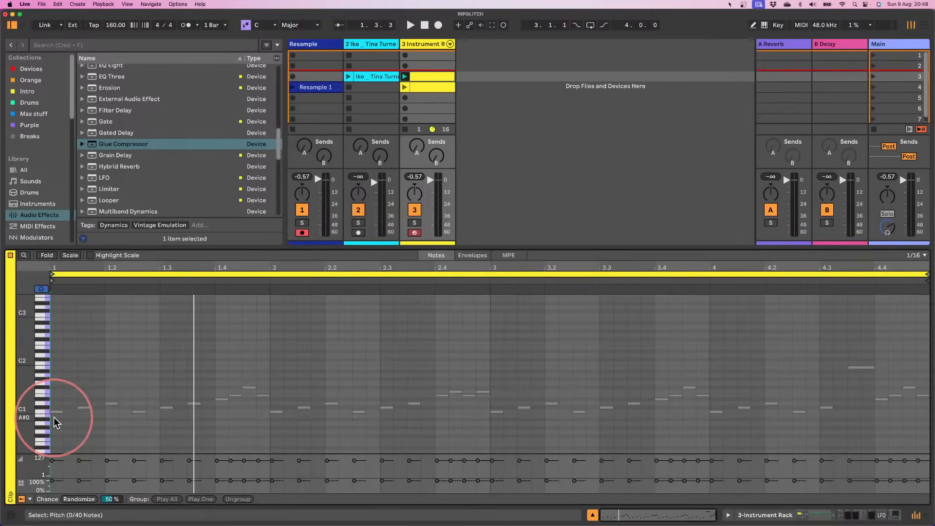
left_click(54, 416)
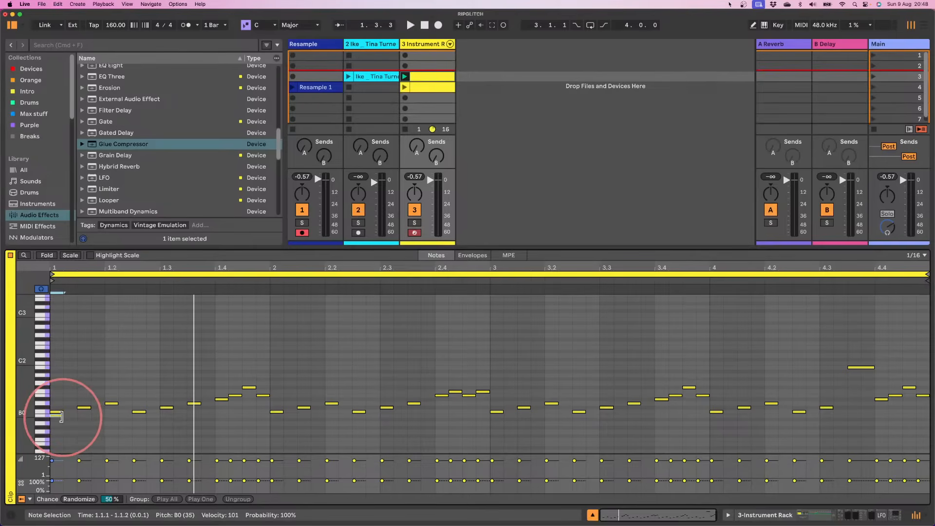
left_click_drag(62, 414, 264, 422)
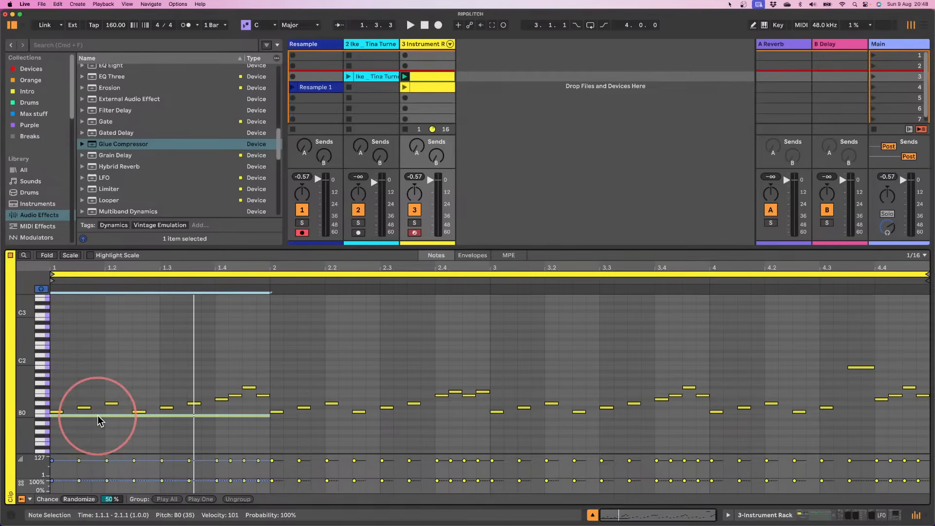
key("super+d")
key("super+d")
key("super+d")
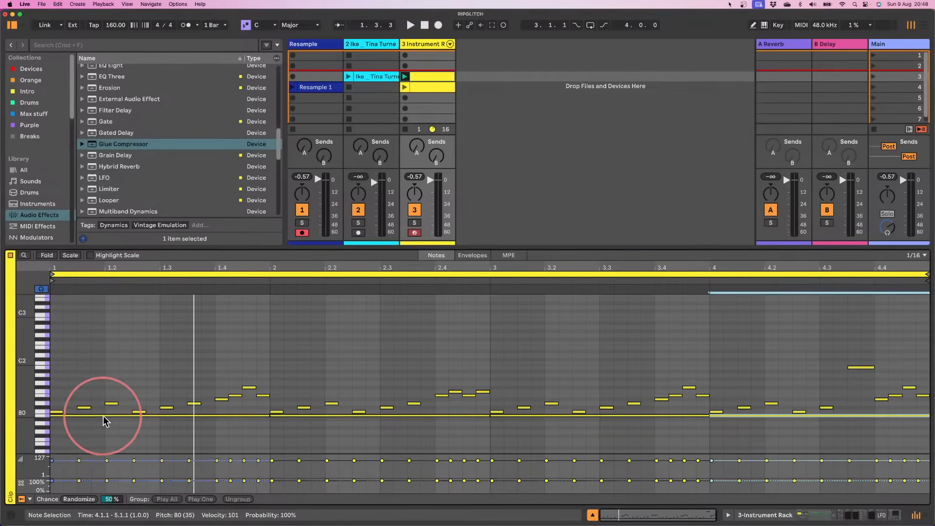
- Add the Envelope MIDI modulator to the rack's empty second chain
left_click(592, 514)
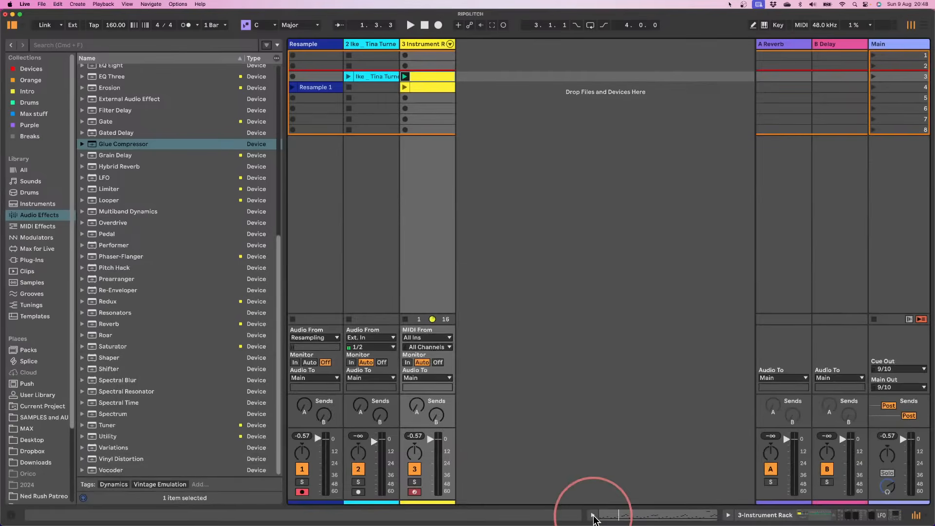
left_click(728, 515)
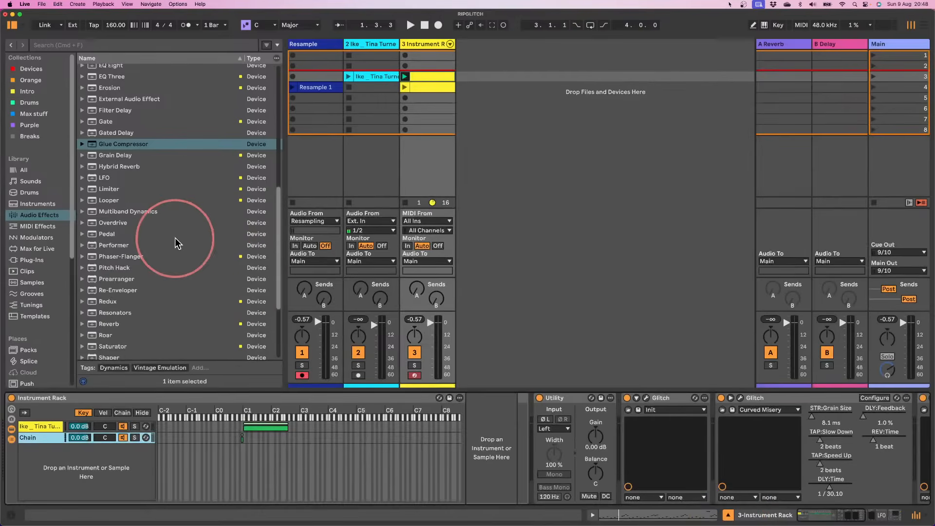
left_click(29, 238)
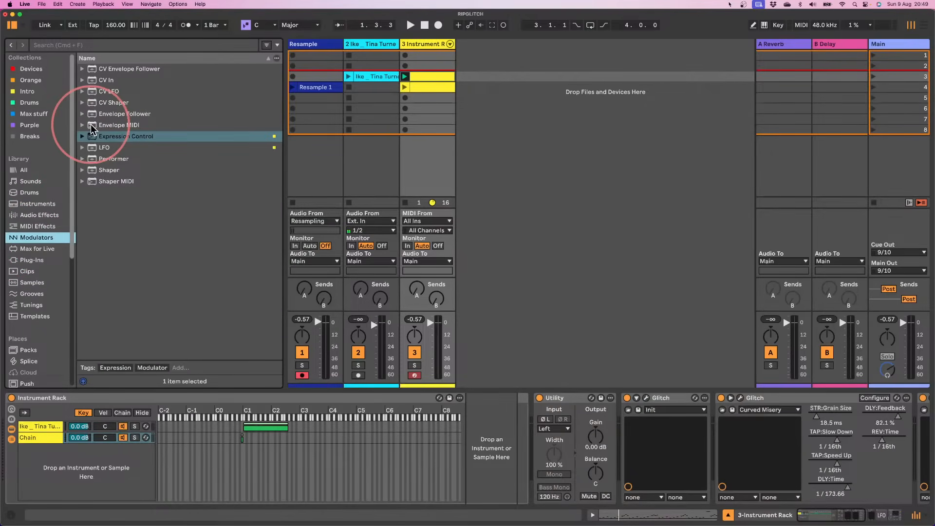
left_click_drag(94, 127, 50, 437)
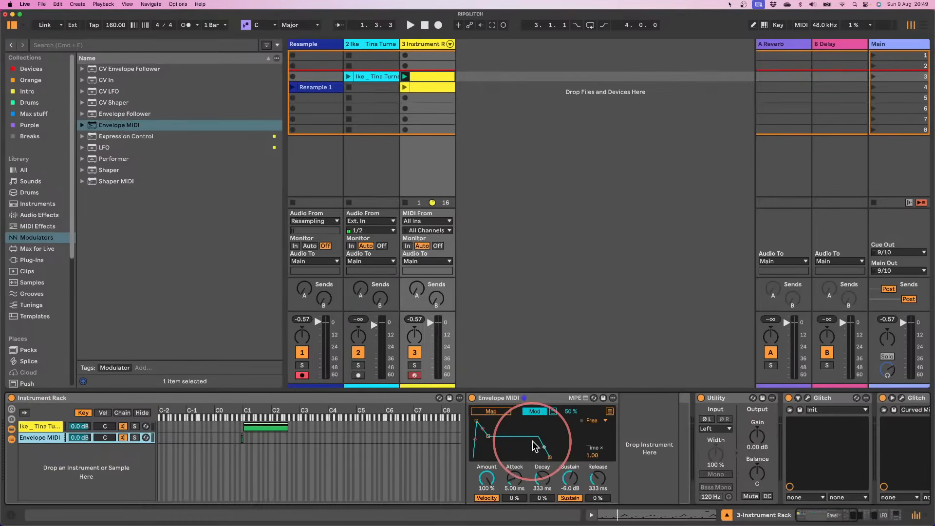
- Set Envelope MIDI to 0.10 ms attack, 21 ms decay and -inf dB sustain, and map it in Remote mode to the third track's send A
left_click_drag(511, 478, 516, 497)
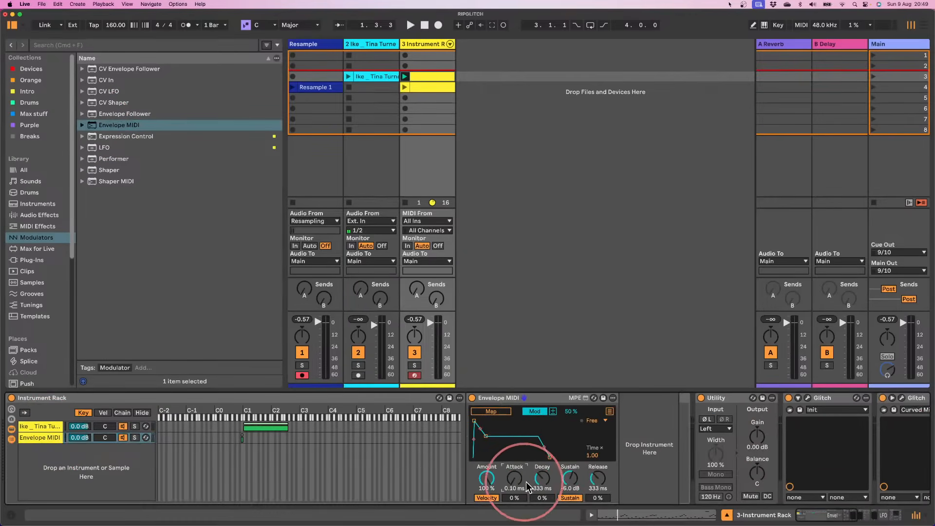
left_click_drag(566, 480, 542, 488)
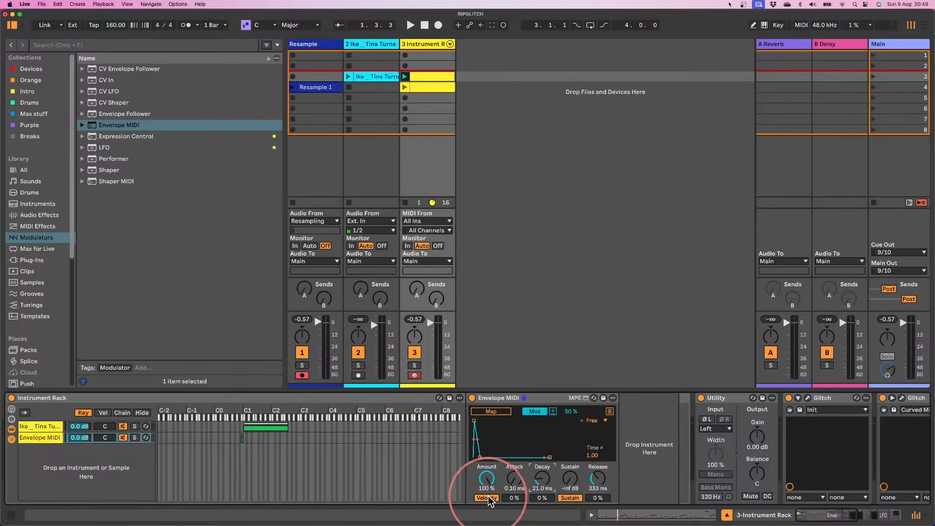
left_click(535, 412)
left_click(496, 413)
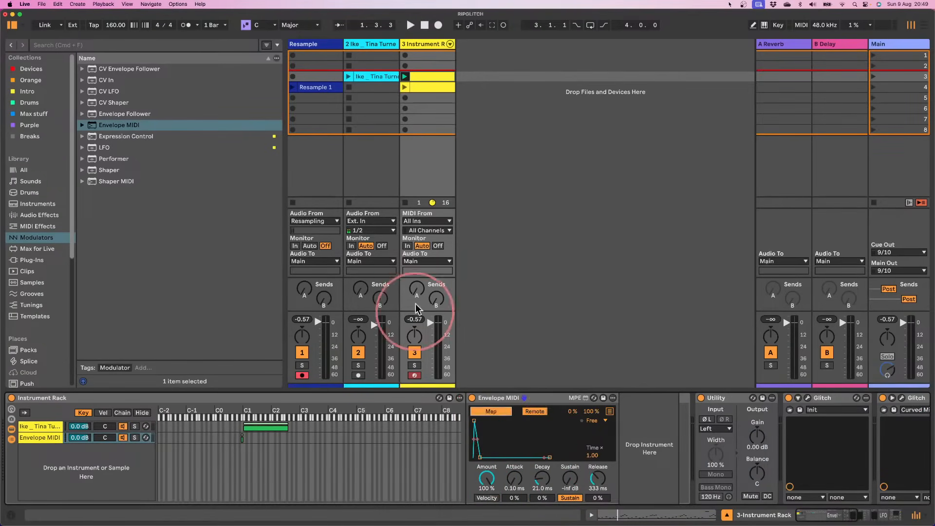
left_click(416, 288)
- Set the A Reverb return's decay to 1.47 s while playing the set, and stop playback
key("space")
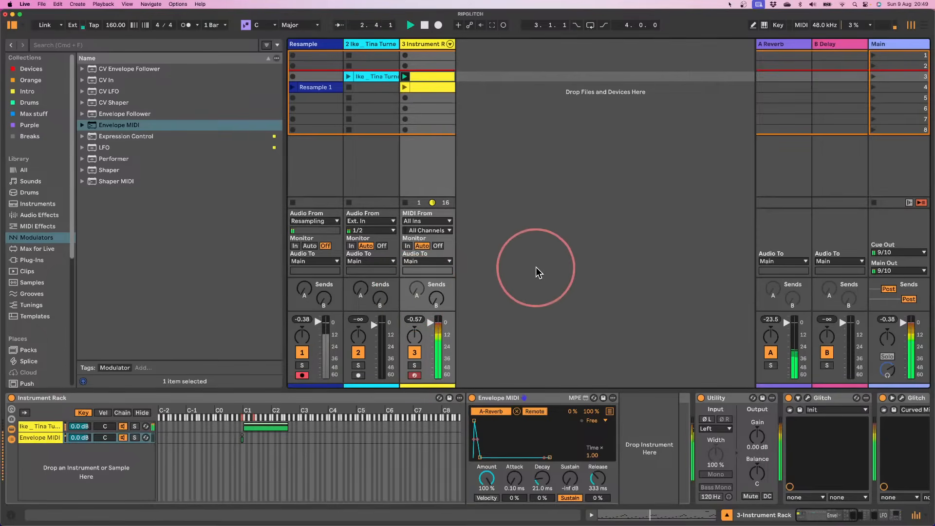
left_click(764, 45)
left_click_drag(145, 487, 142, 521)
key("space")
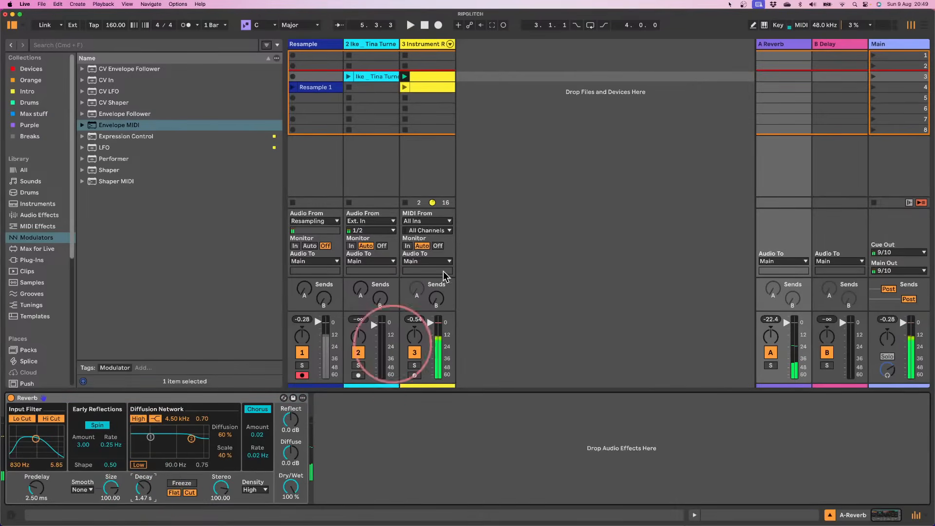
- Open the third track's scene 3 clip and select all its C1 notes
left_click(428, 78)
left_click(48, 416)
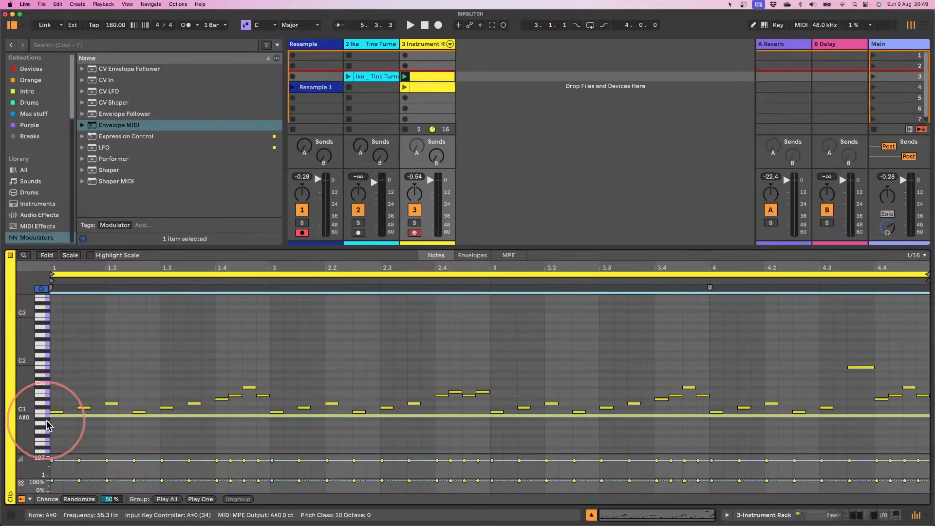
left_click(46, 422)
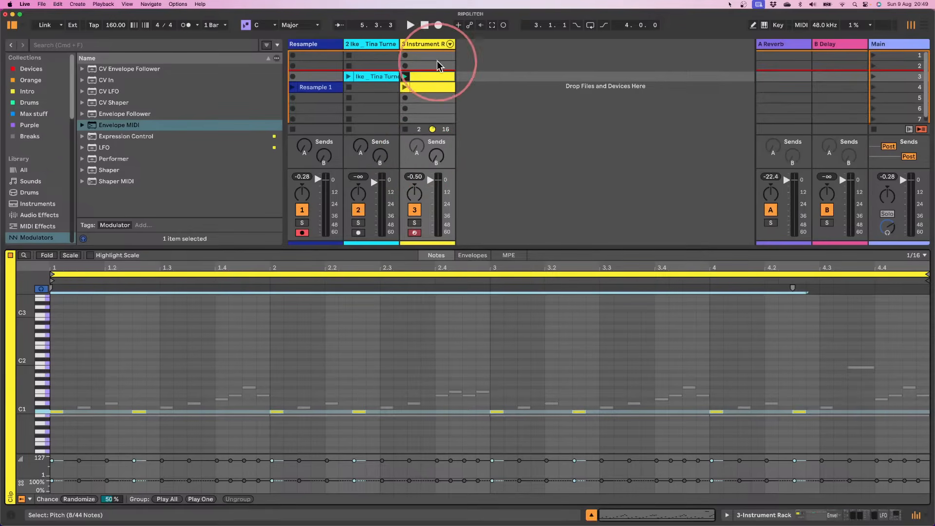
- Set Envelope MIDI's decay to 545 ms and play the set with the A Reverb return selected
left_click(426, 44)
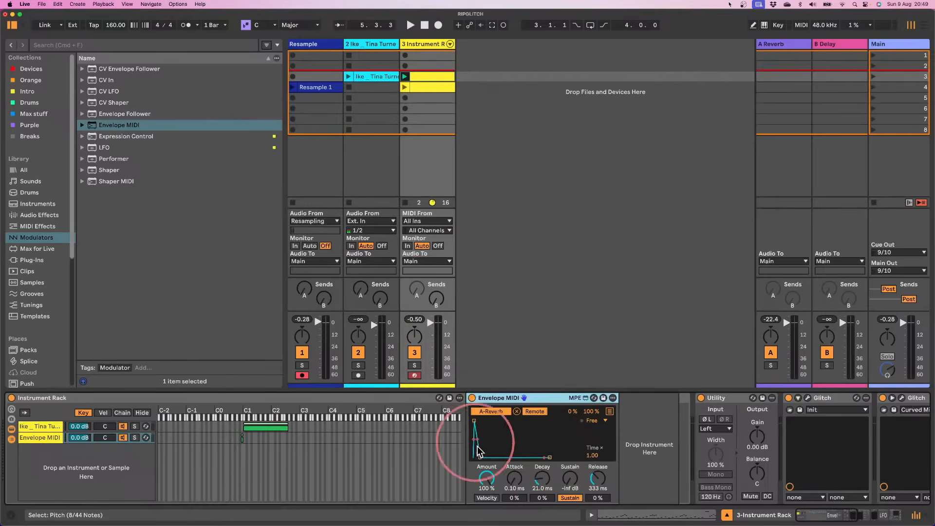
mouse_move(542, 478)
left_mouse_down()
mouse_move(445, 334)
mouse_move(428, 288)
mouse_move(420, 298)
mouse_move(449, 396)
mouse_move(543, 476)
left_mouse_up()
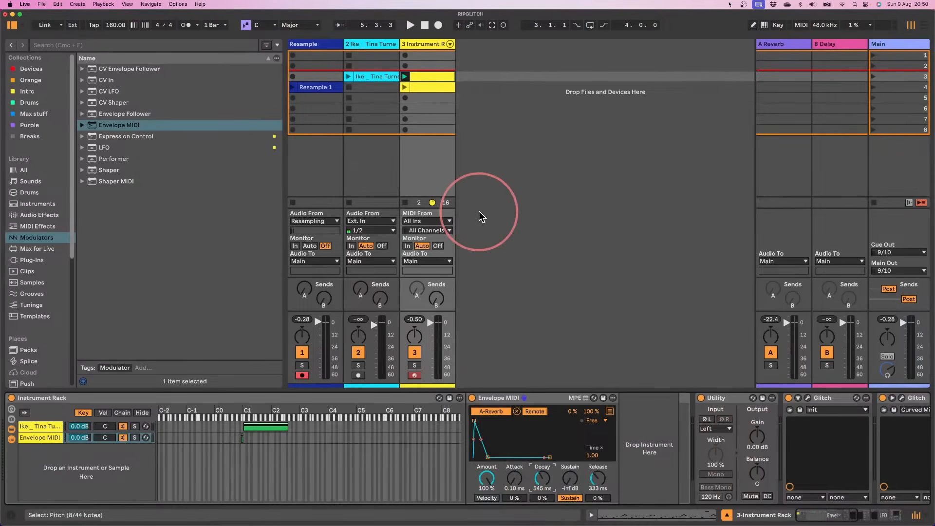
left_click(771, 48)
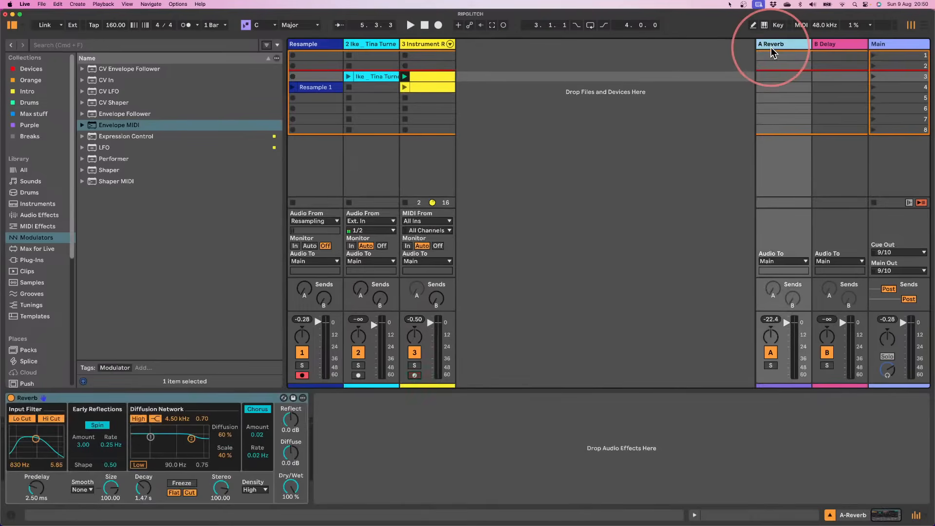
key("space")
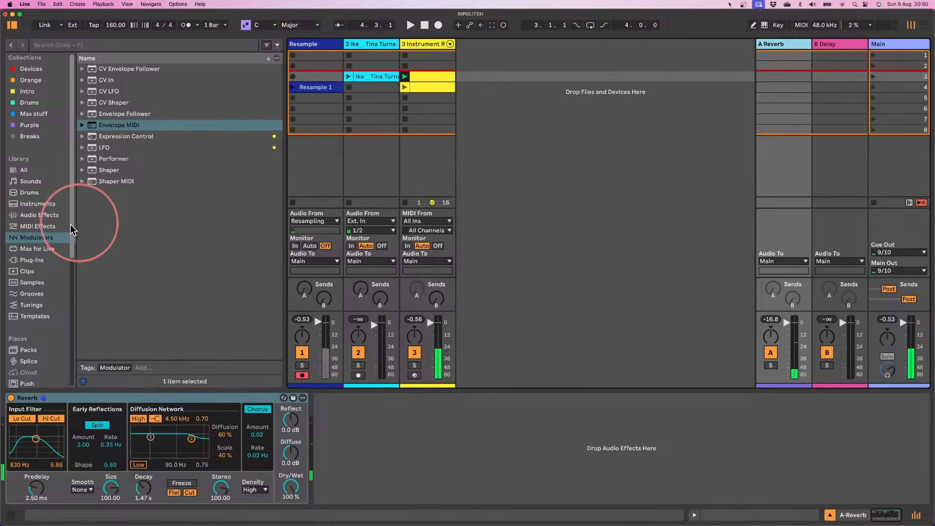
- Add the Illformed Glitch plug-in after the Reverb on the A Reverb return and move its window to the screen's centre
left_click(26, 261)
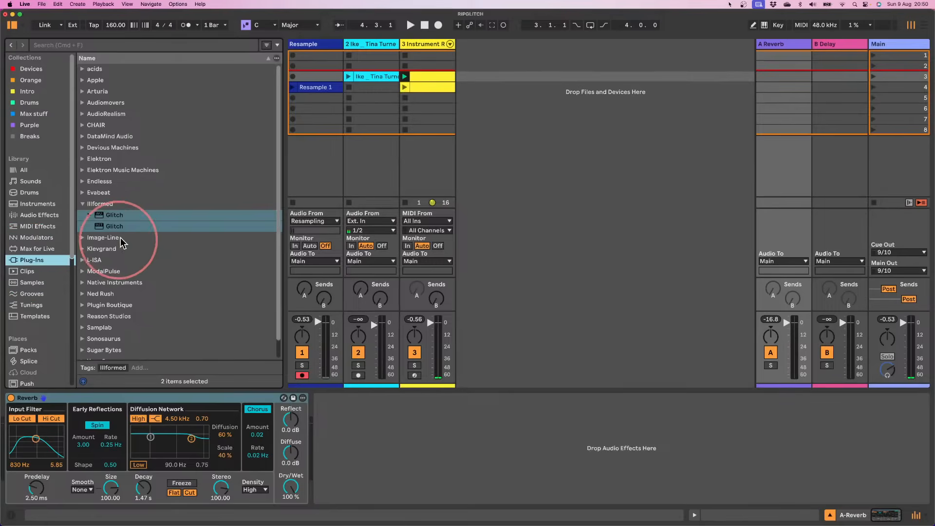
left_click(101, 217)
left_click_drag(102, 232, 345, 441)
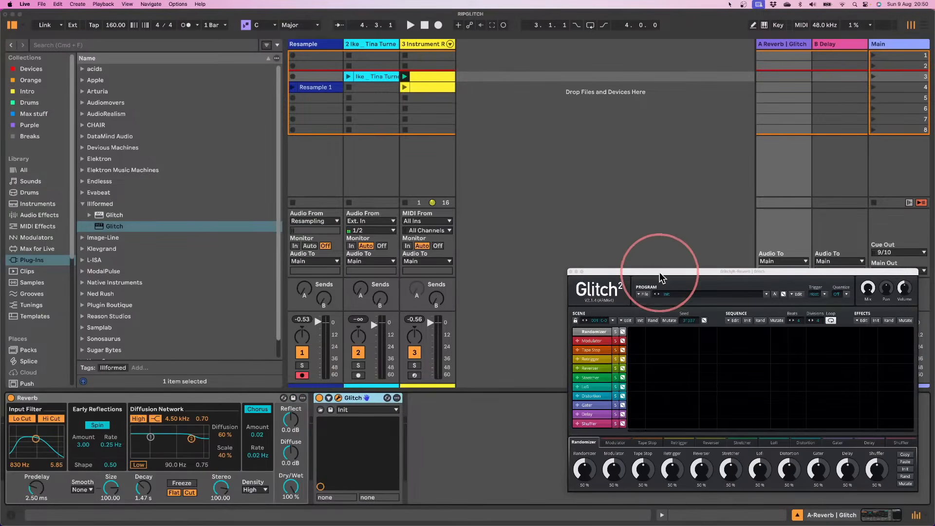
left_click_drag(659, 271, 451, 151)
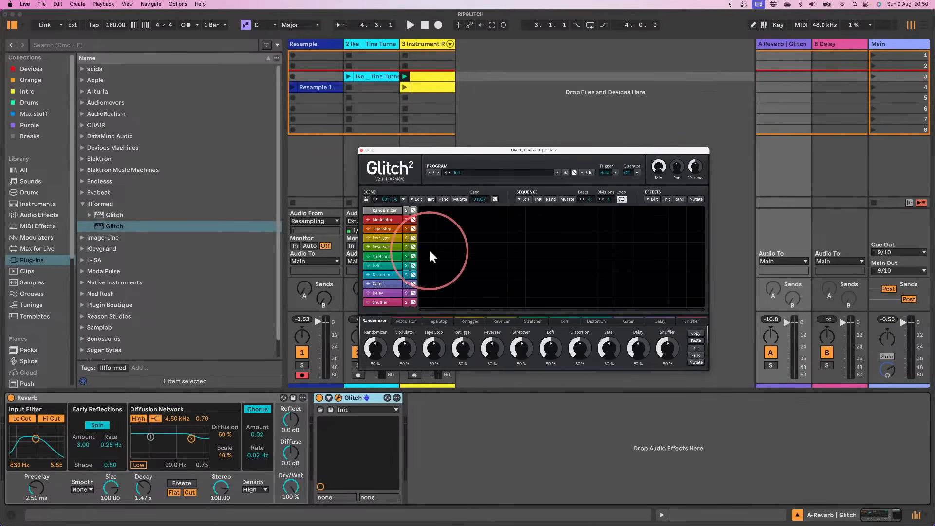
- Play the set, fill the whole Glitch sequence with the Reverser effect, and set its time to 2 beats
key("space")
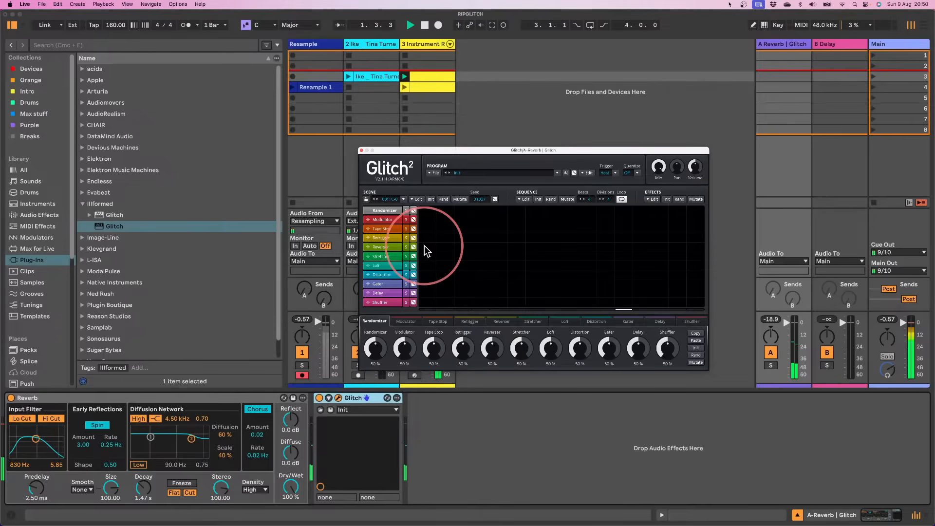
left_click_drag(423, 244, 730, 250)
left_click(406, 351)
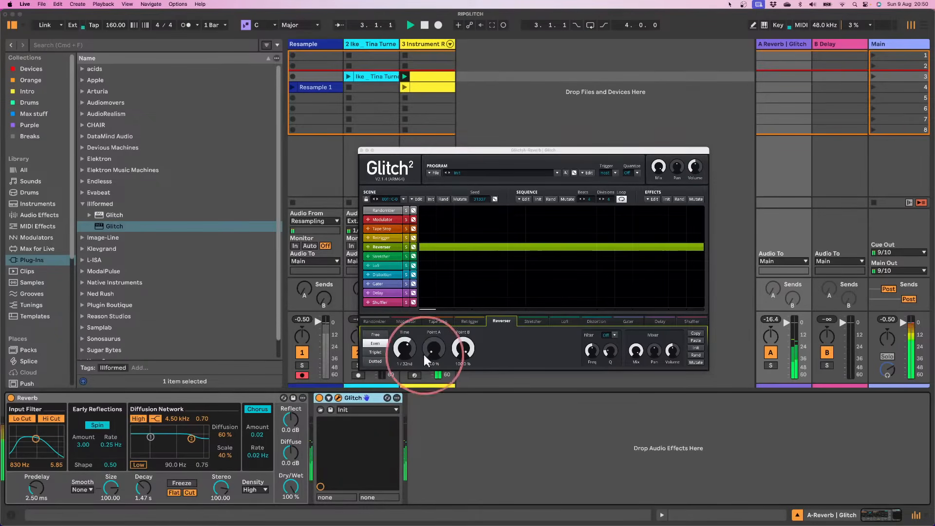
left_click_drag(407, 350, 401, 390)
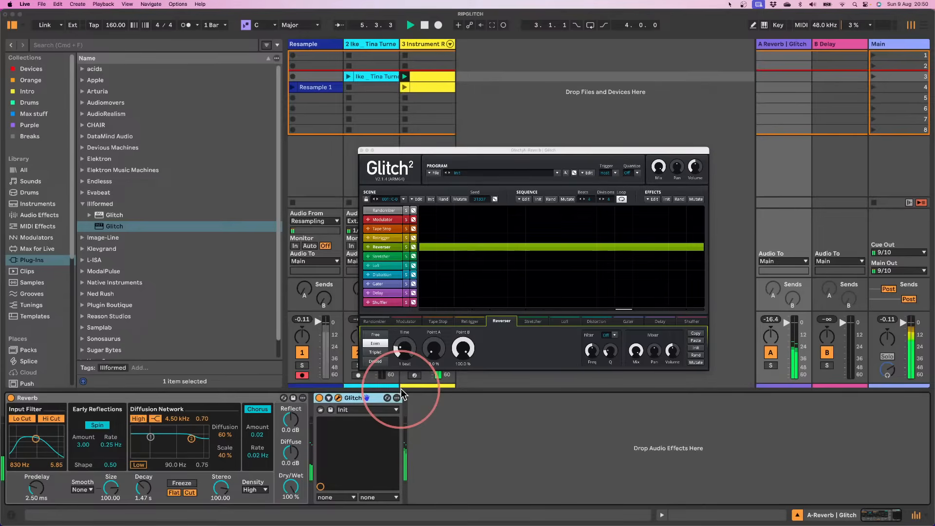
left_click_drag(395, 351, 395, 365)
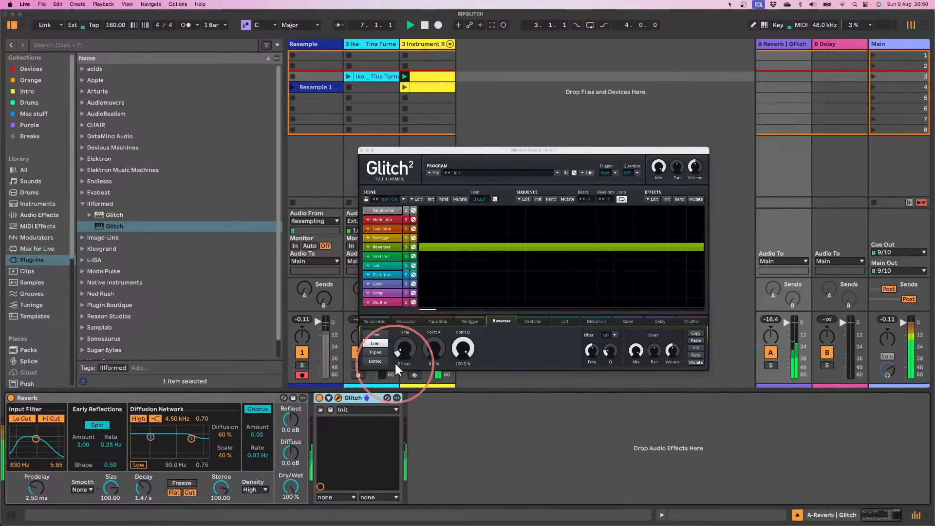
- Set the Reverb's size to 0.36 on the A return and move the Glitch window aside
left_click_drag(111, 487, 110, 516)
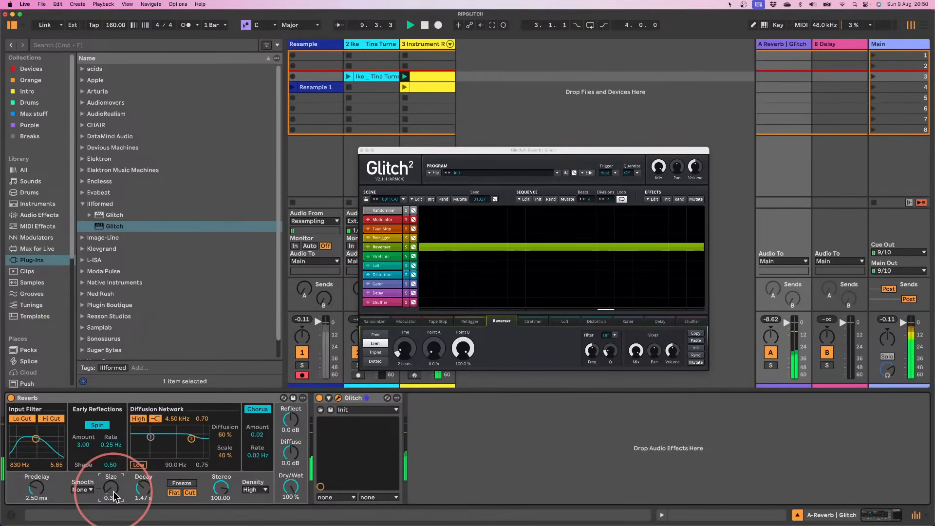
left_click_drag(452, 155, 574, 112)
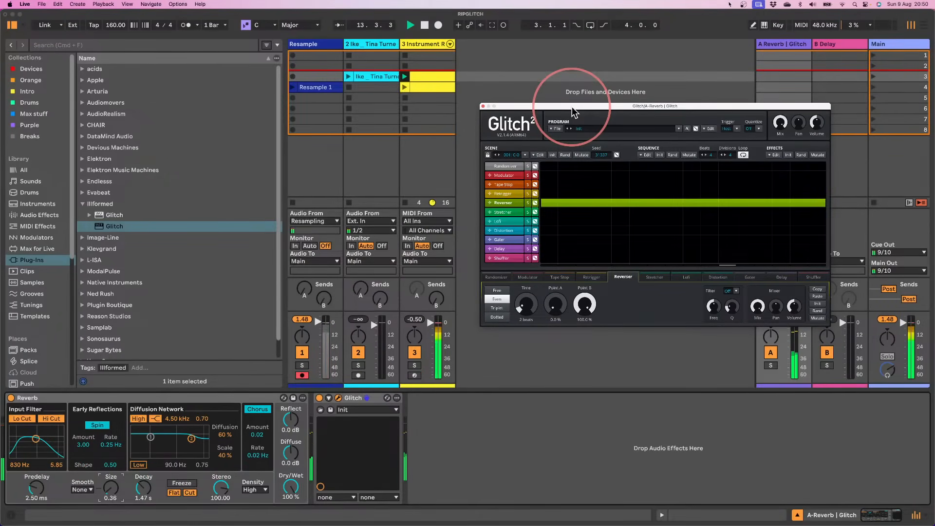
- Merge the B0 trigger notes in the third track's scene 3 clip into two consecutive notes of two bars each
double_click(418, 77)
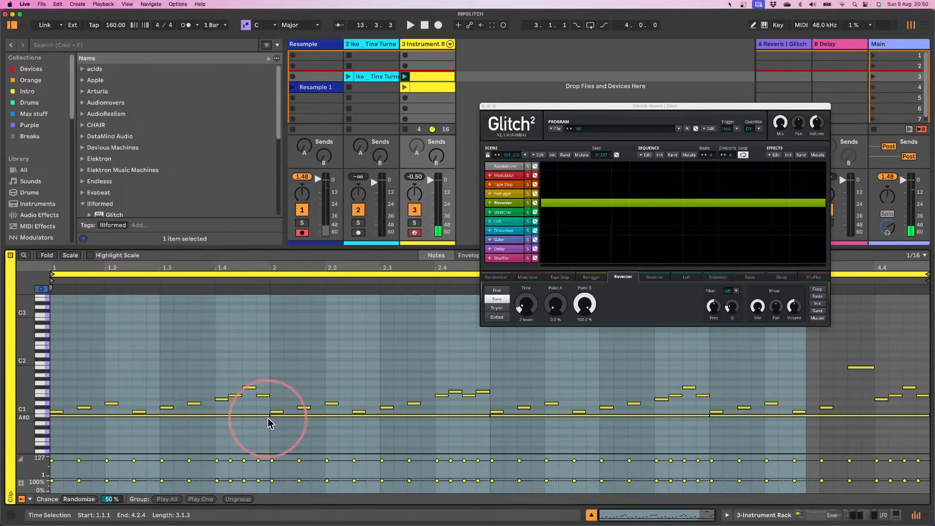
left_click_drag(269, 421, 489, 418)
left_click_drag(17, 411, 27, 407)
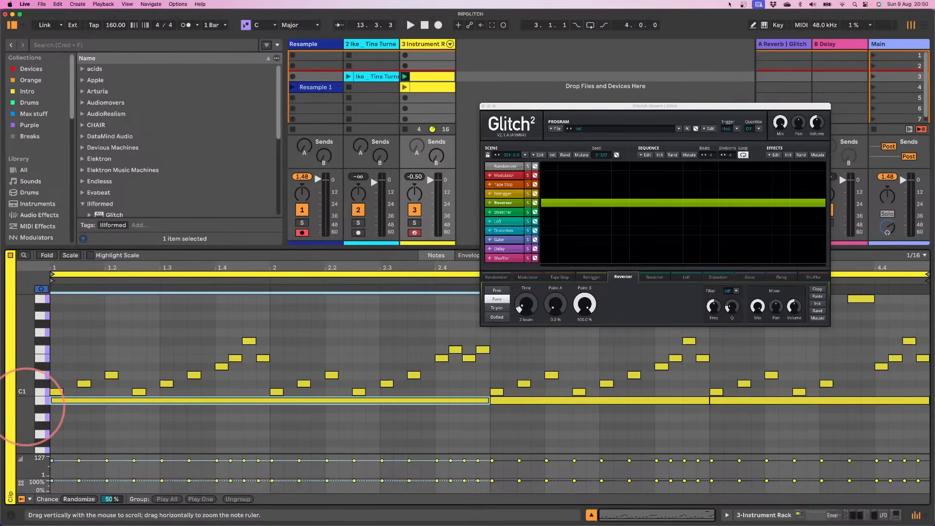
left_click(700, 400)
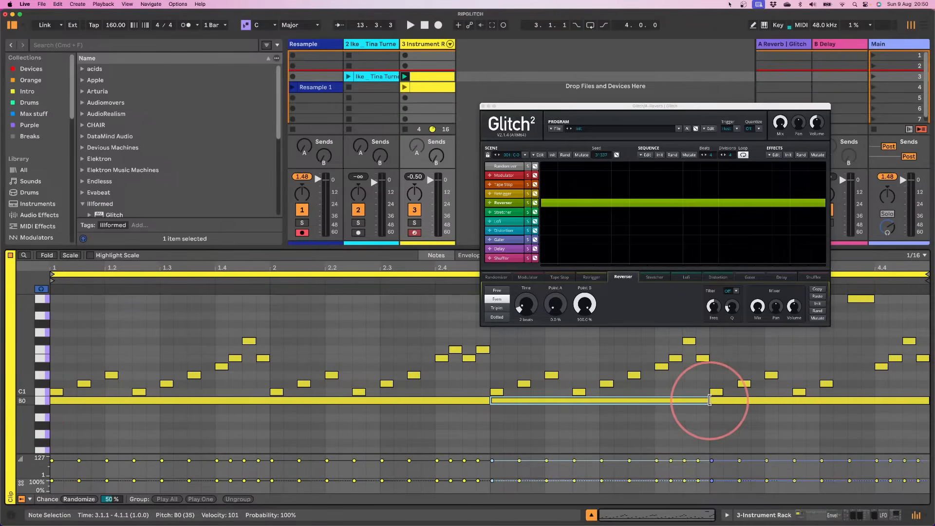
left_click_drag(706, 400, 922, 400)
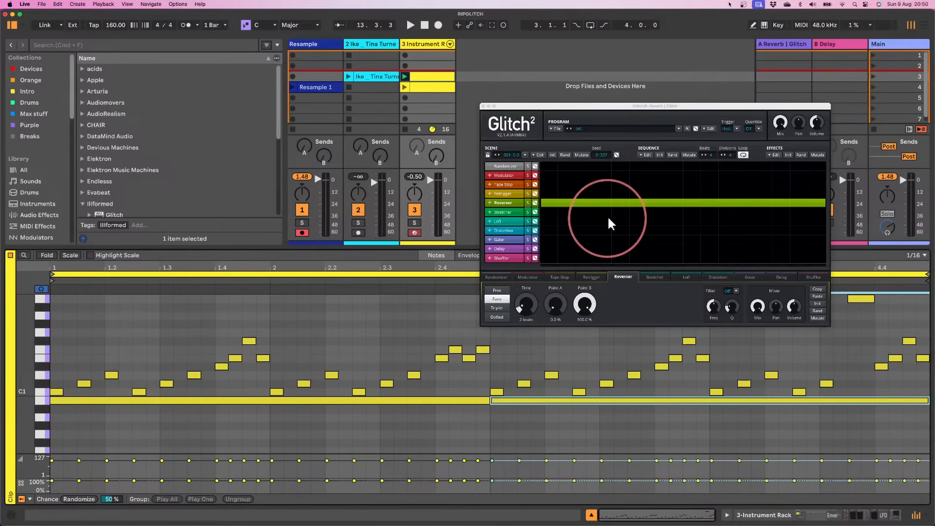
- Set the Reverser's time to 4 beats and play the set briefly to audition it
left_click_drag(635, 111, 605, 80)
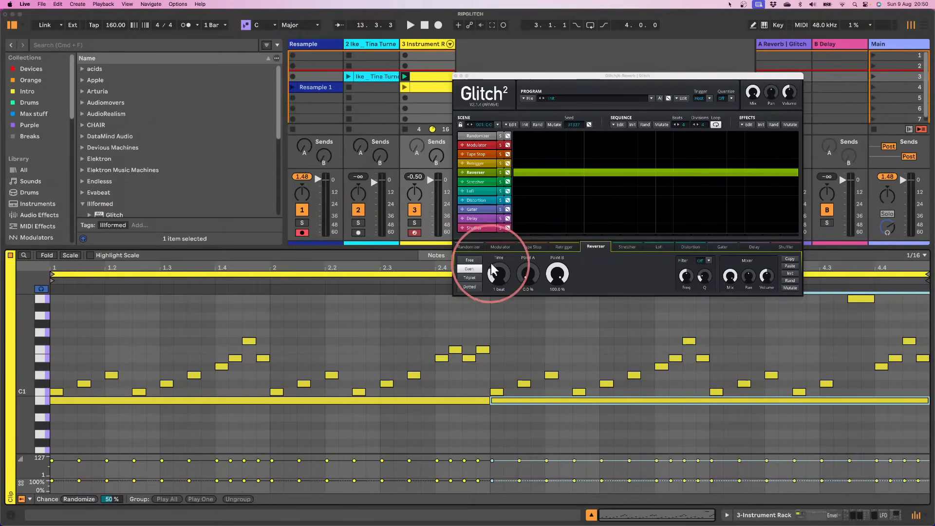
key("space")
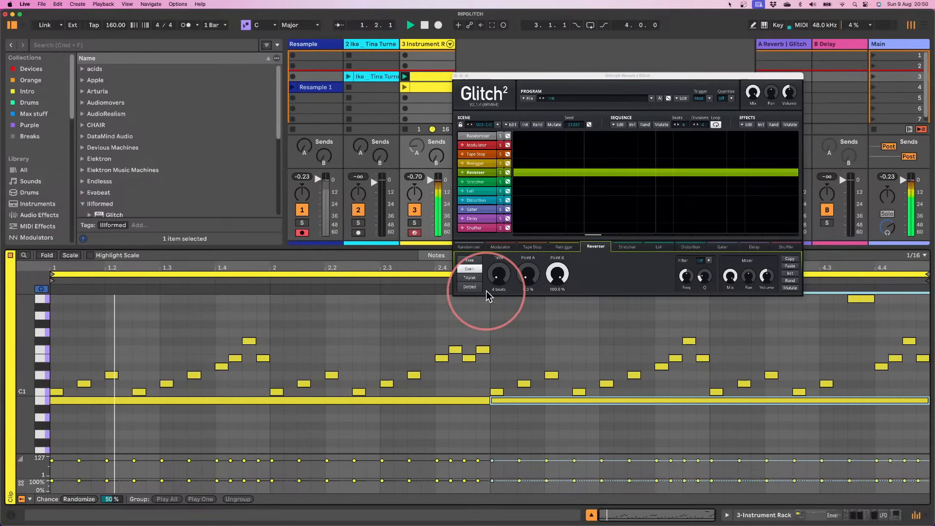
key("space")
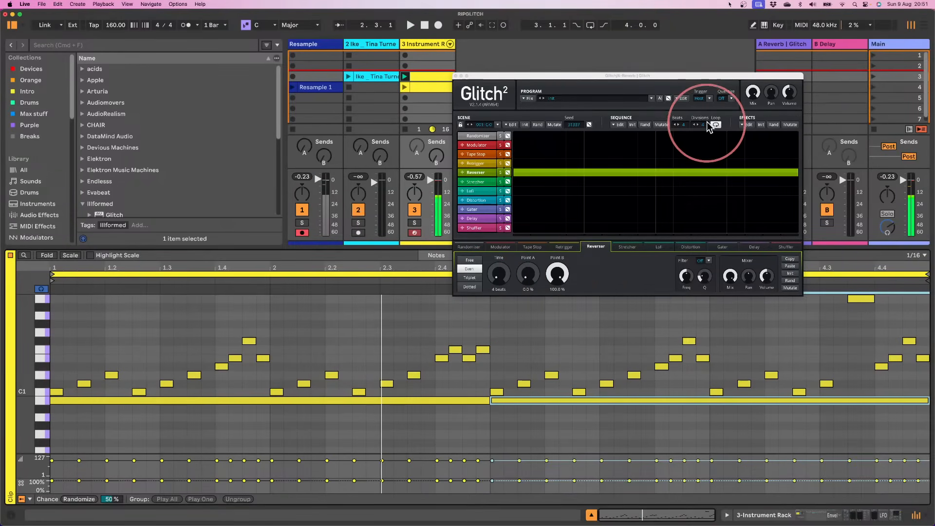
- Raise Glitch's sequence beats and divisions, and extend the Reverser block across the whole sequence during playback
left_click_drag(686, 126, 699, 46)
left_click_drag(703, 126, 718, 63)
left_click_drag(534, 172, 643, 200)
key("space")
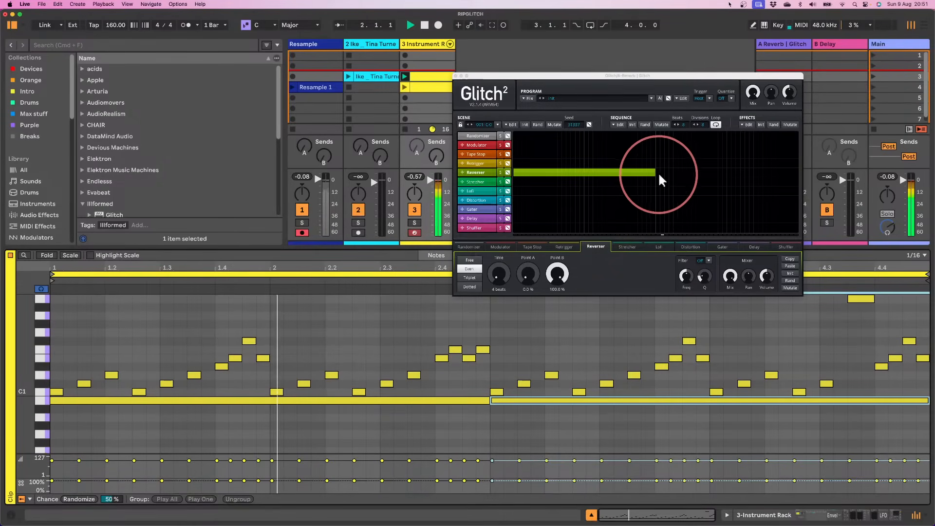
left_click_drag(653, 171, 845, 171)
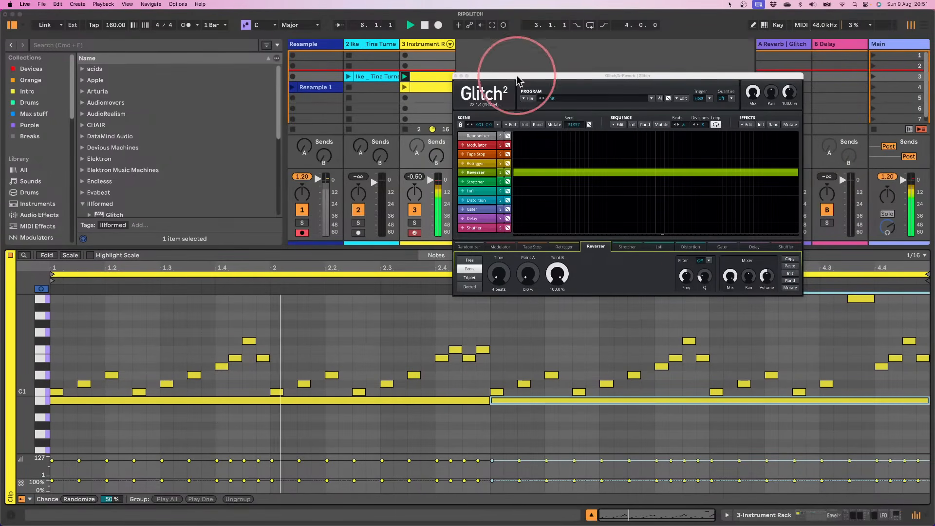
- Stop playback, hide the clip editor, reposition the Glitch window, and play the set again
left_click(763, 491)
key("space")
left_click(591, 515)
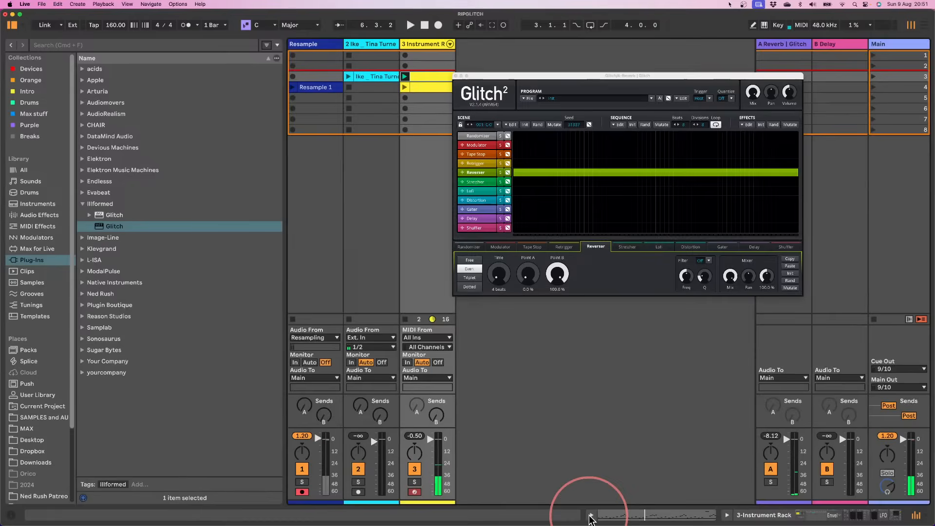
left_click_drag(601, 77, 629, 91)
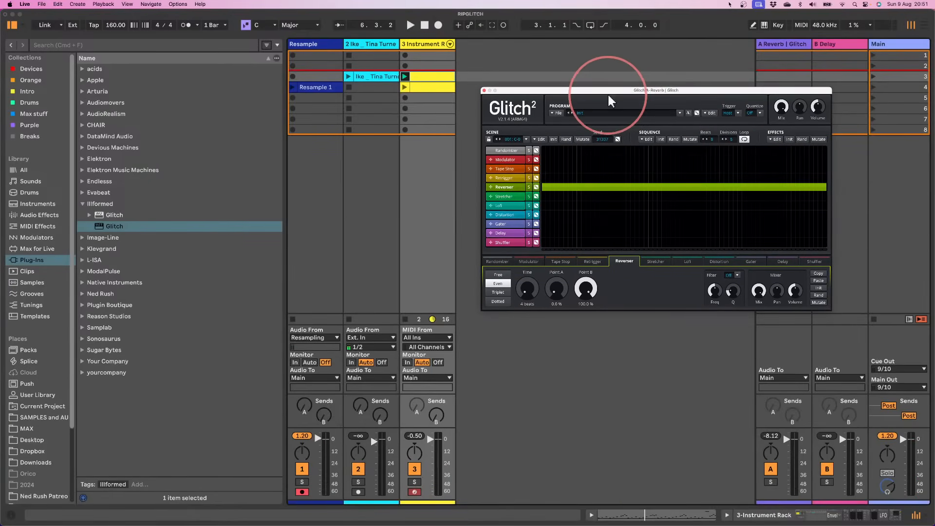
key("space")
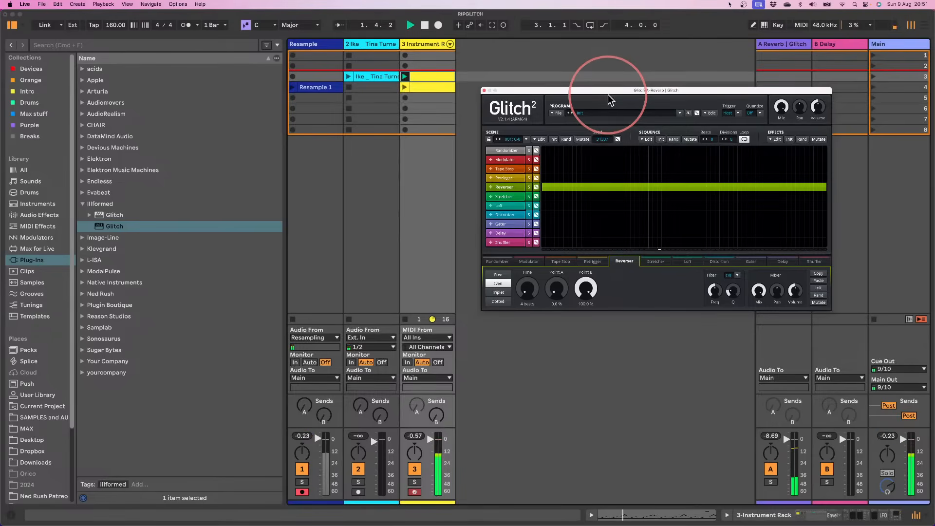
- Show the A return's device chain and audition the reversed reverb bursts
double_click(781, 45)
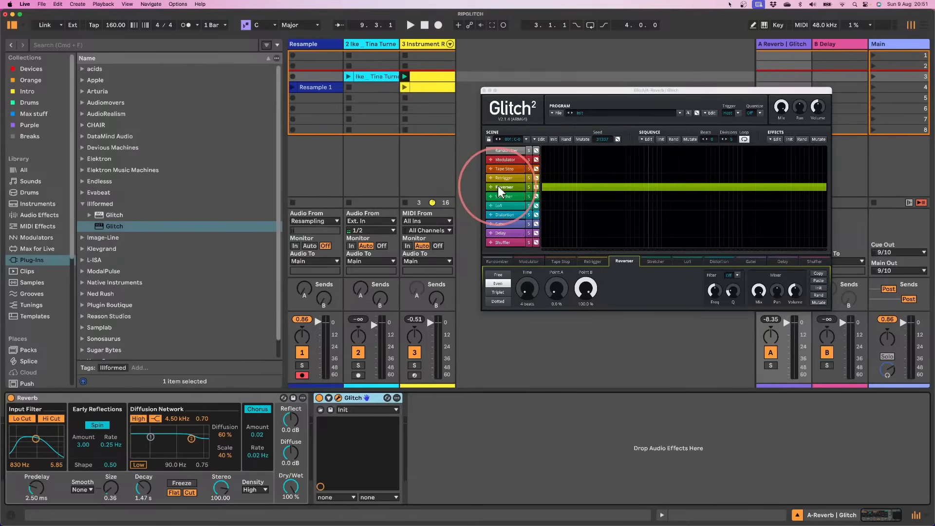
key("space")
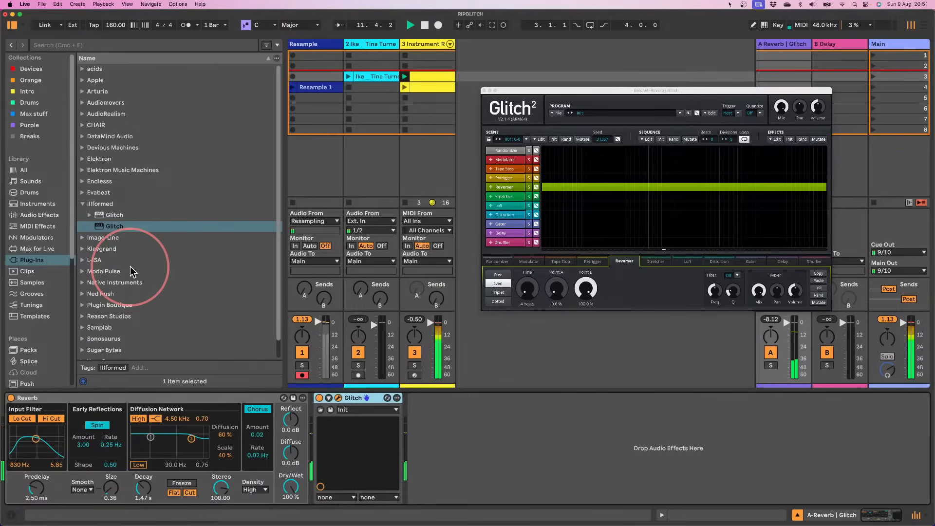
key("space")
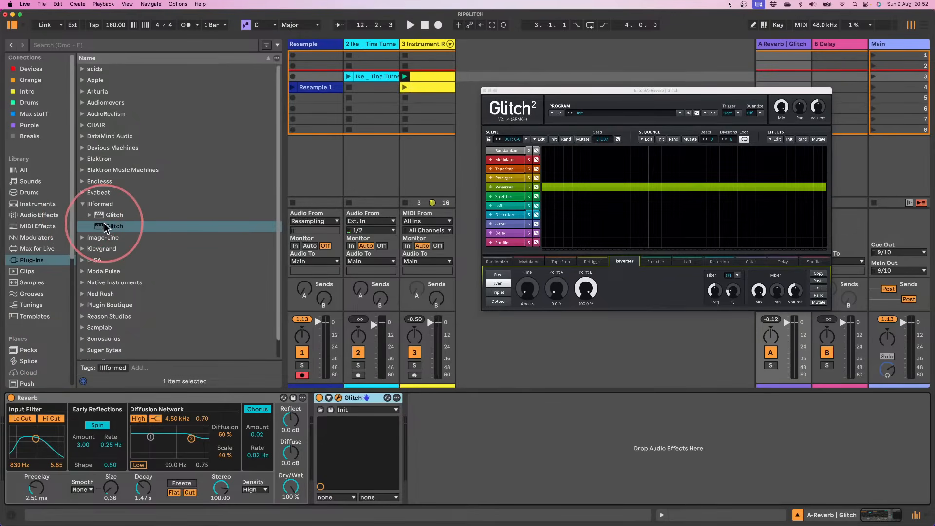
- Insert a Phaser-Flanger before the Reverb on the A return
left_click(42, 214)
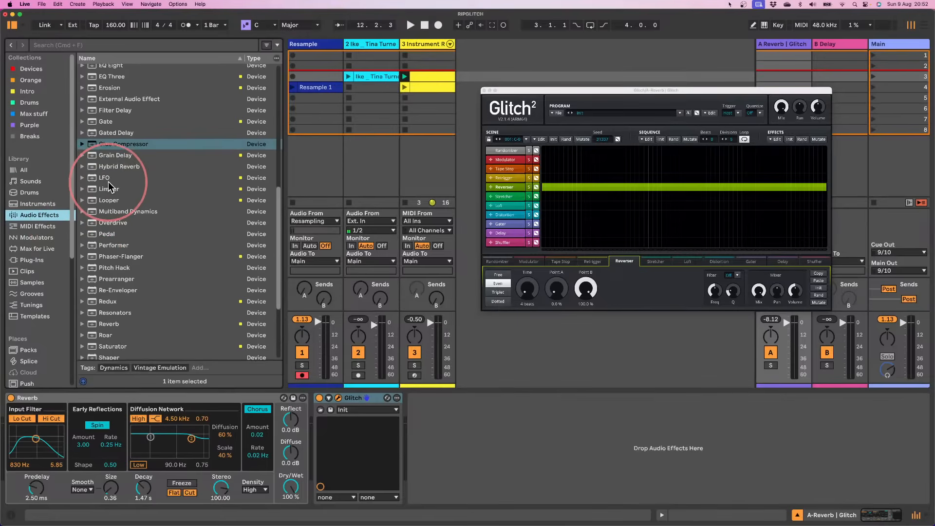
scroll(108, 186, "up", 5)
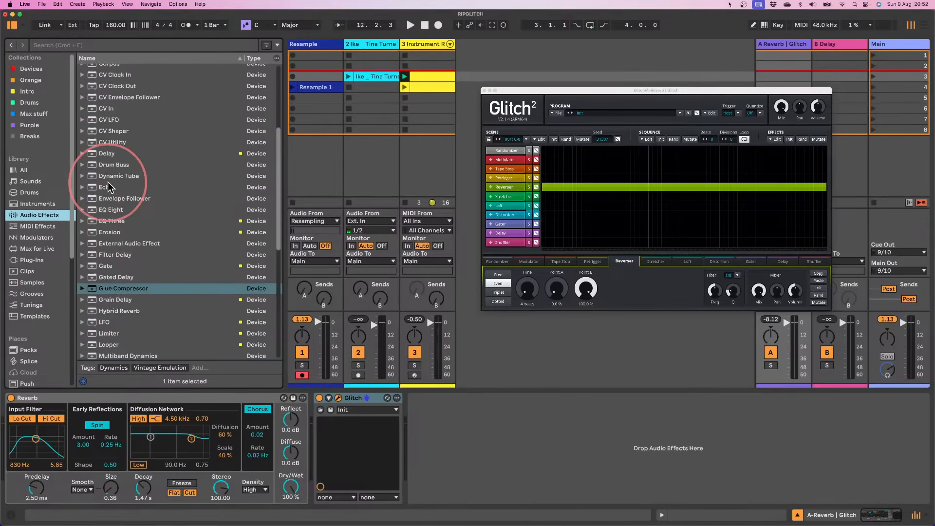
scroll(100, 204, "down", 6)
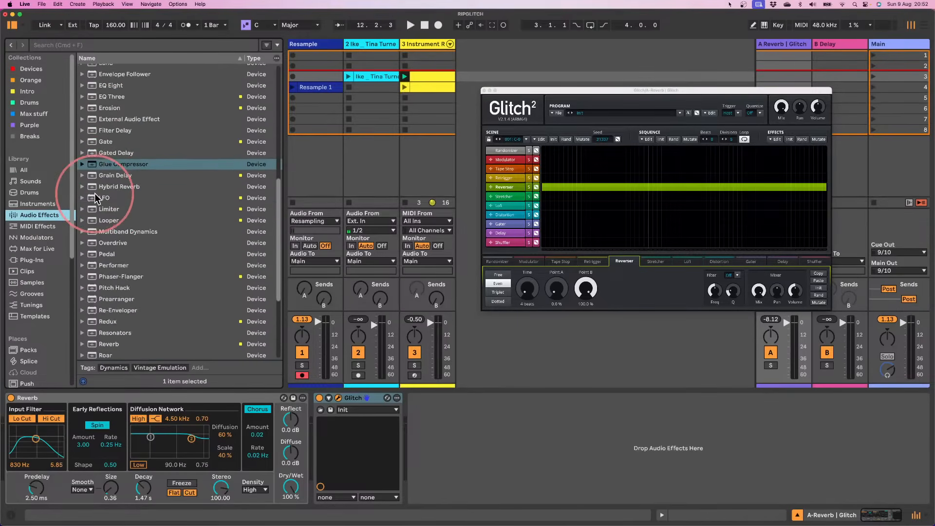
left_click_drag(117, 240, 41, 448)
- While playing, switch the Phaser-Flanger to Flanger mode with 86% feedback and a time of 6.82 ms
key("space")
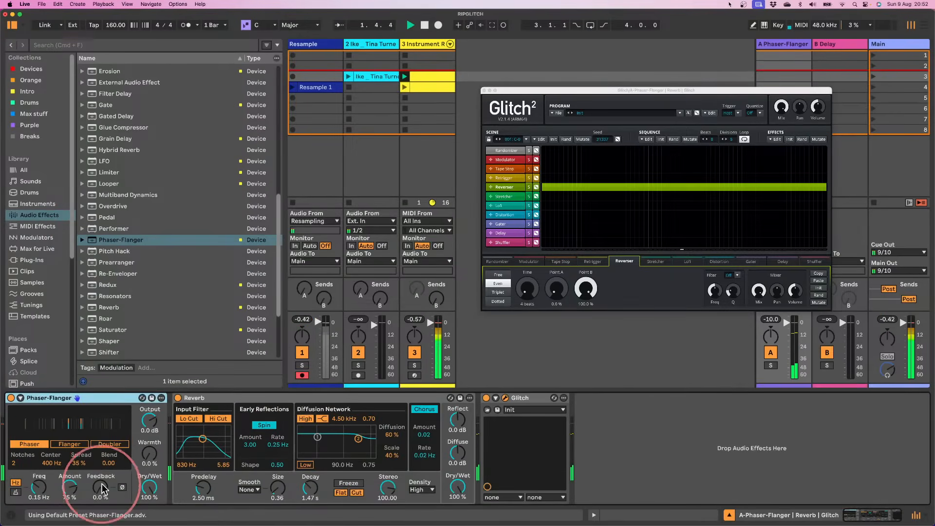
left_click(69, 444)
left_click_drag(98, 489, 93, 499)
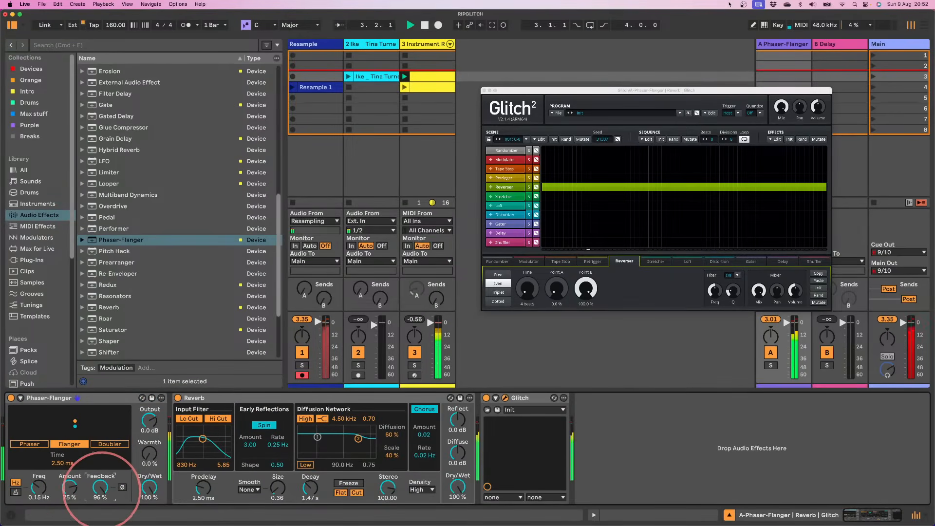
left_click_drag(61, 464, 54, 464)
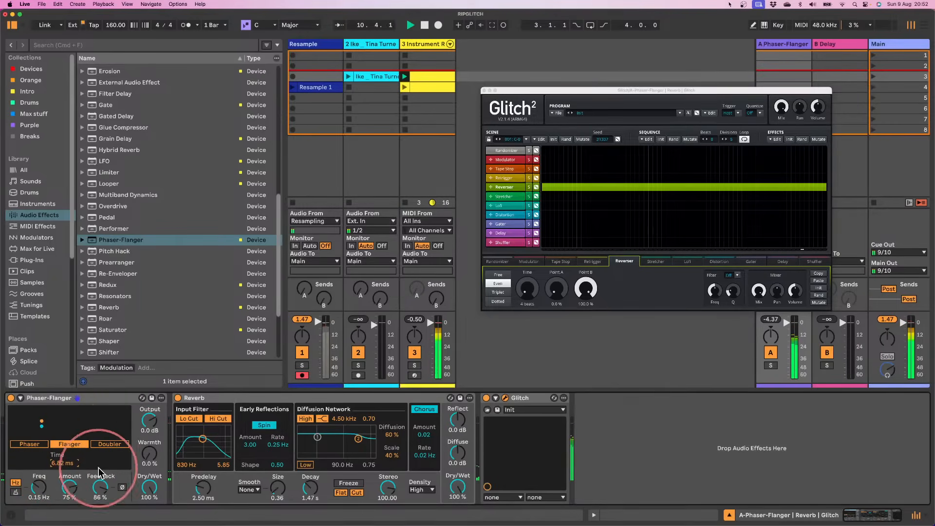
- Expand the Phaser-Flanger, set its LFO waveform to Random S&H, and sync its rate to the tempo
left_click(20, 397)
left_click(152, 445)
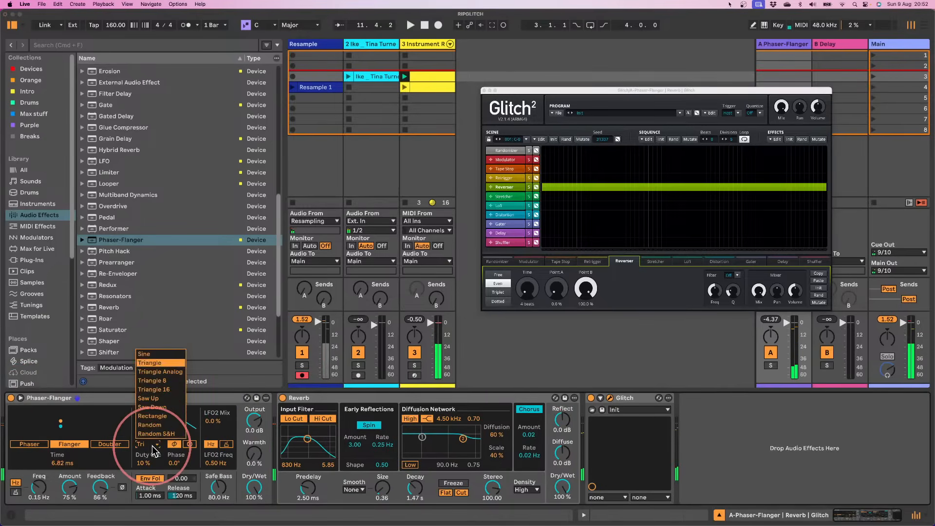
left_click(155, 433)
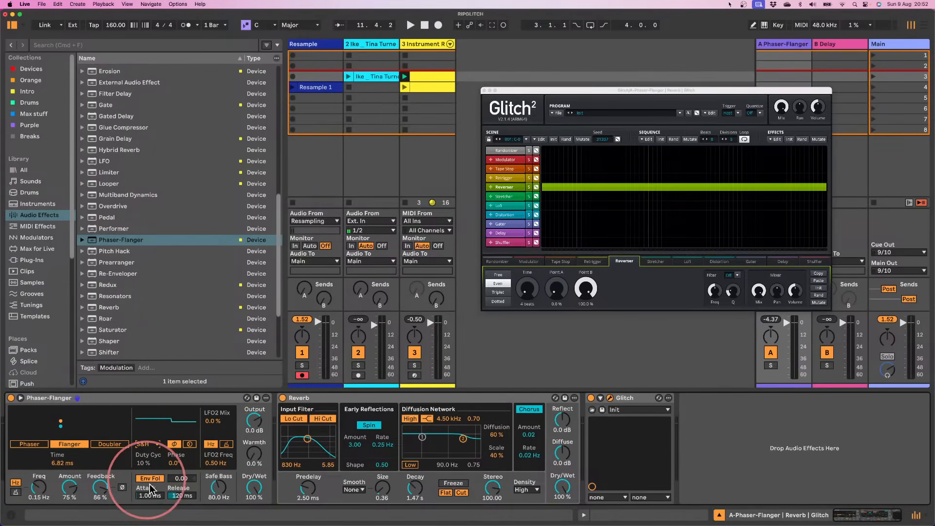
left_click(15, 492)
- While playing, set the Phaser-Flanger's amount to 100%, feedback to 84%, and time to 12.2 ms
key("space")
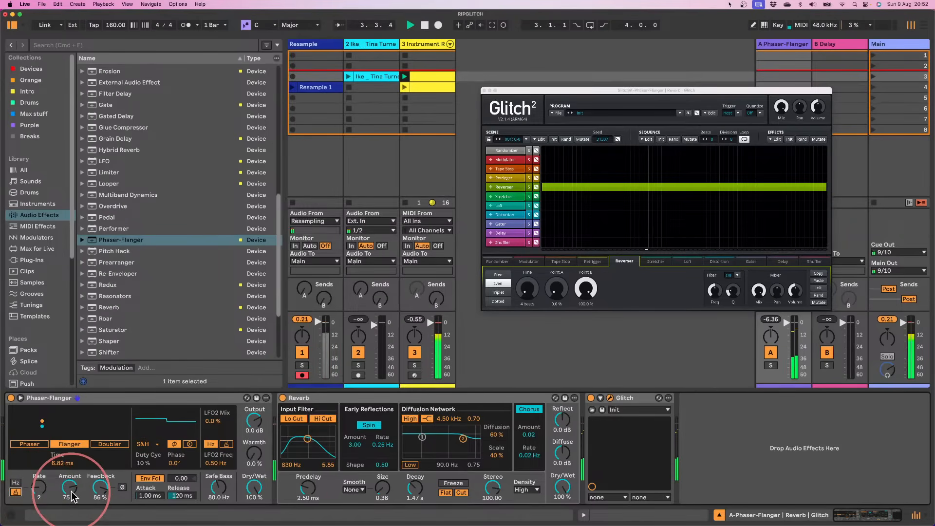
left_click_drag(74, 495, 100, 494)
left_click_drag(59, 464, 58, 465)
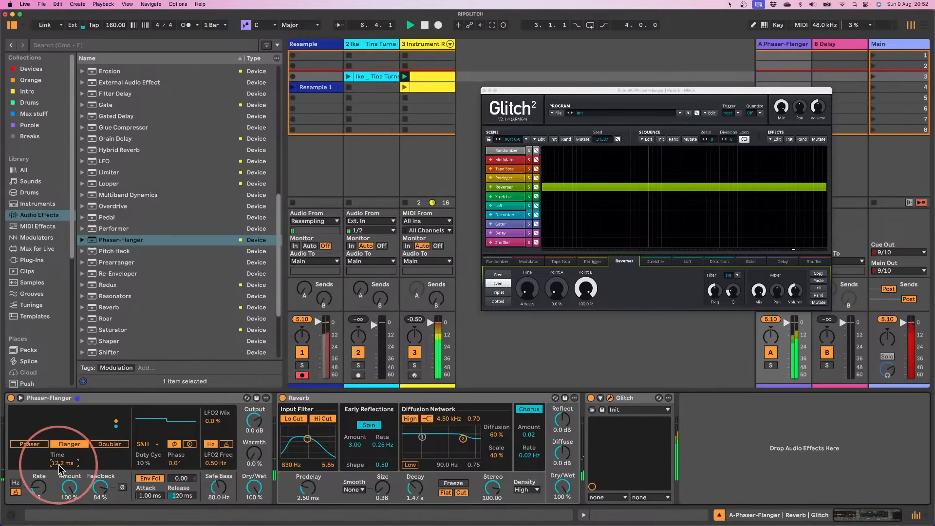
- Duplicate the Phaser-Flanger on the A return and play the set
left_click(109, 395)
key("super+d")
key("space")
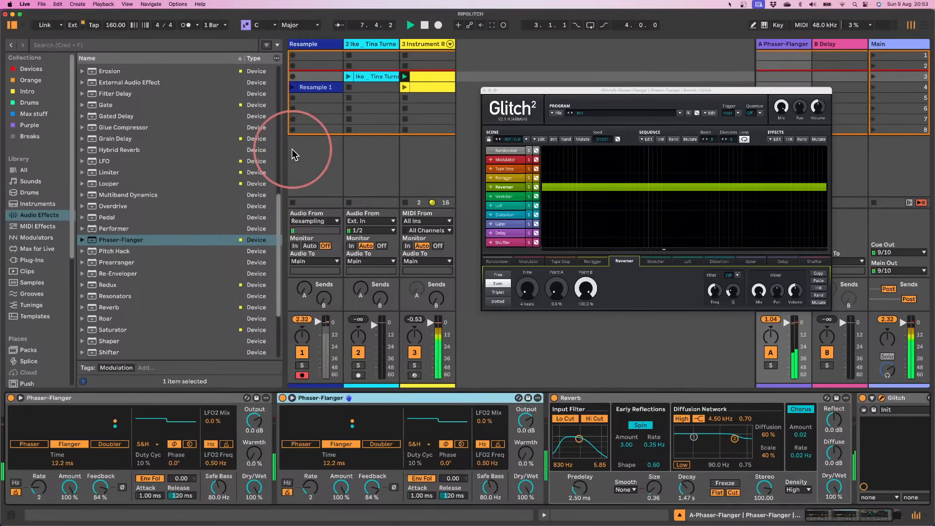
- Narrow the browser, reposition the Glitch window, and set the Reverb's input filter to 3.01 kHz with a width of 6.77
left_click_drag(287, 149, 209, 146)
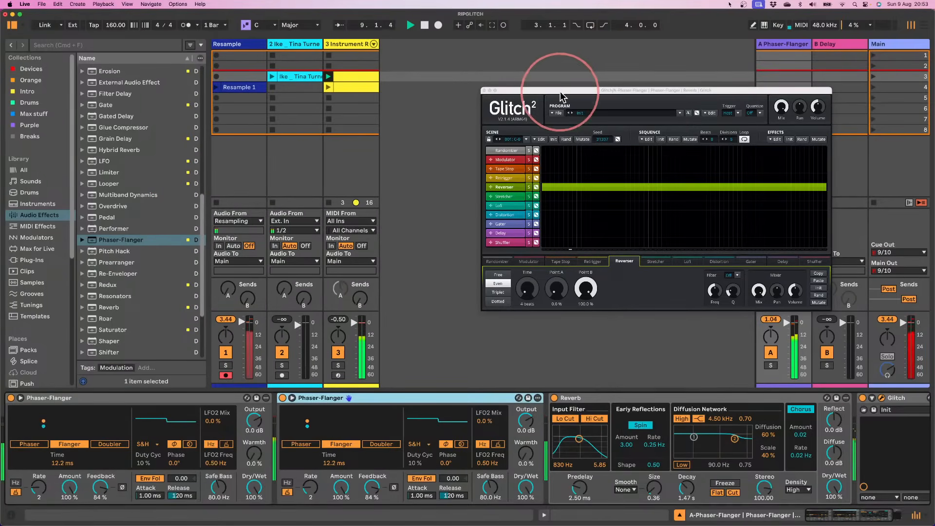
left_click_drag(560, 91, 464, 67)
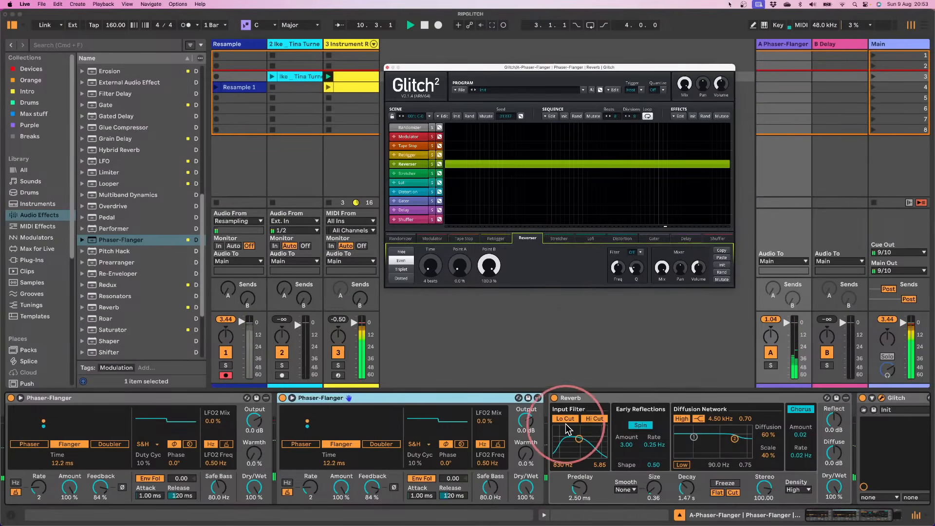
left_click_drag(579, 439, 589, 436)
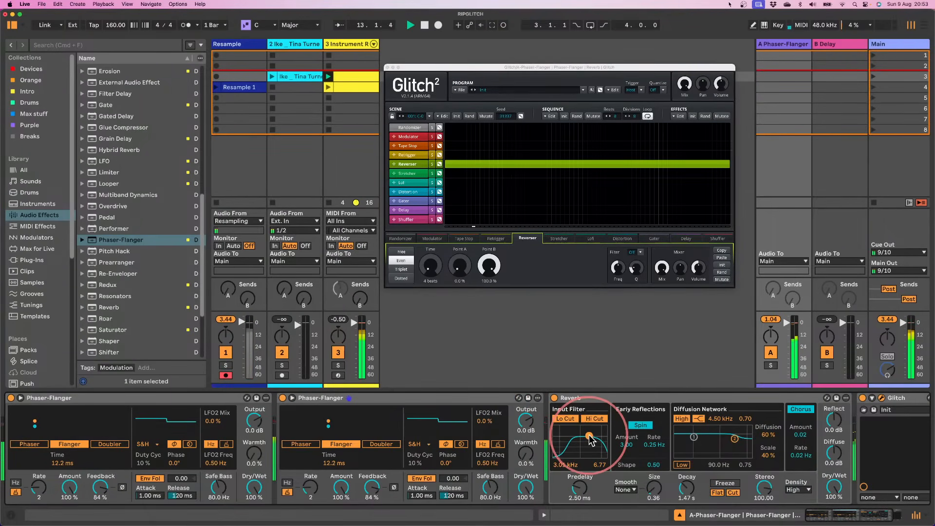
- While playing, set the Reverb's decay to 3.31 s and its size to 0.44
left_click_drag(823, 516, 851, 516)
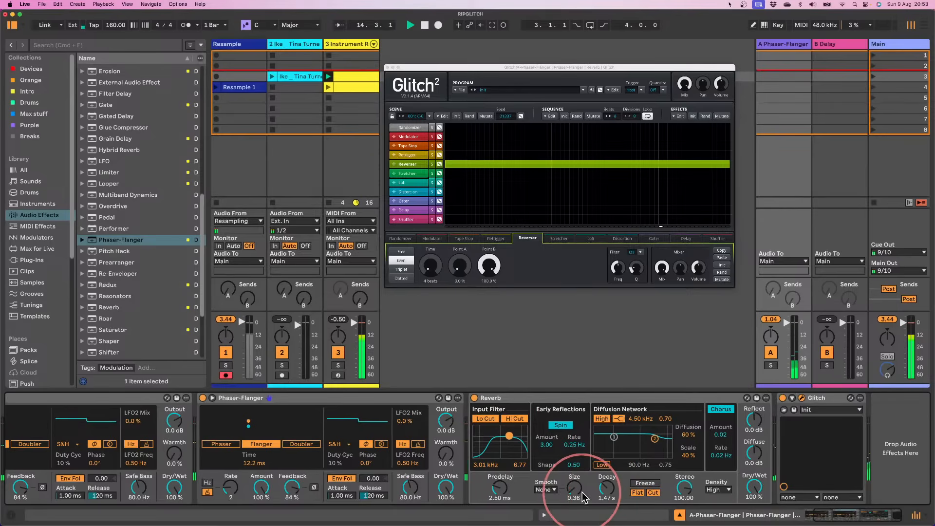
left_click_drag(578, 489, 577, 471)
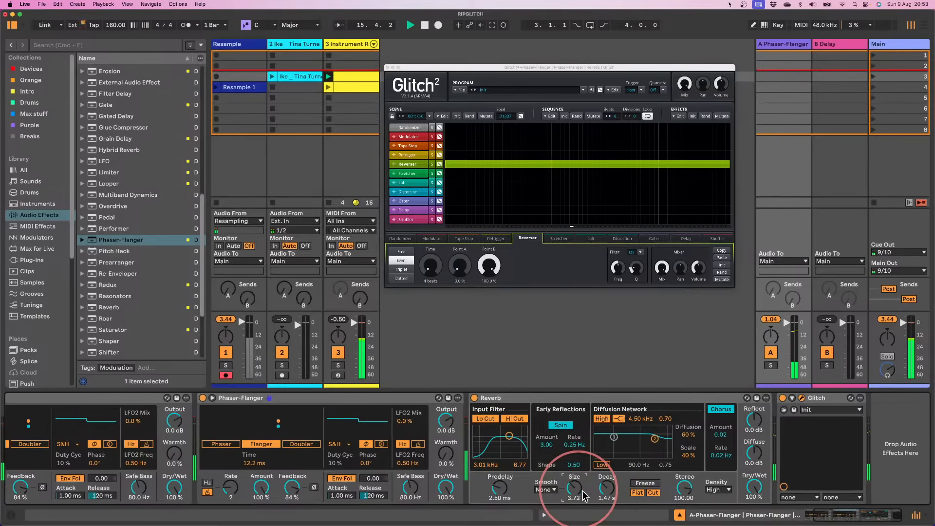
left_click(603, 492)
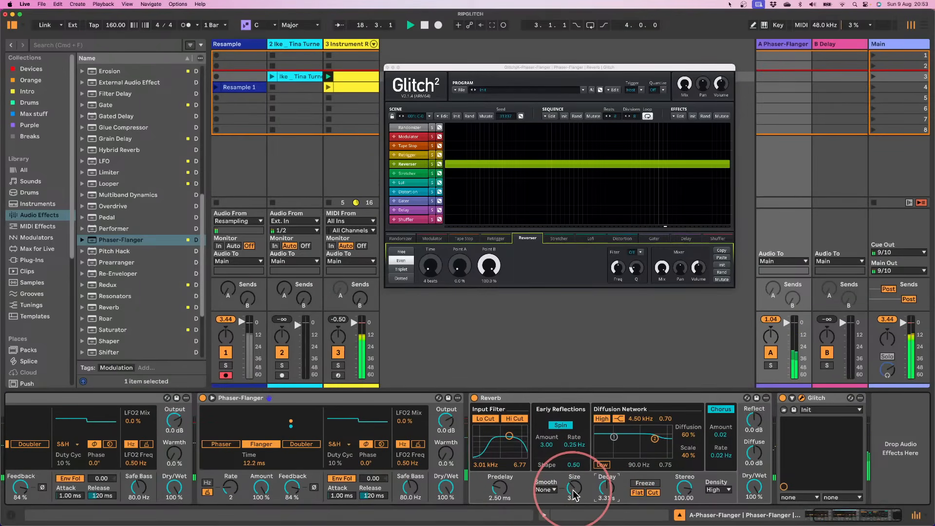
left_click_drag(574, 495, 574, 525)
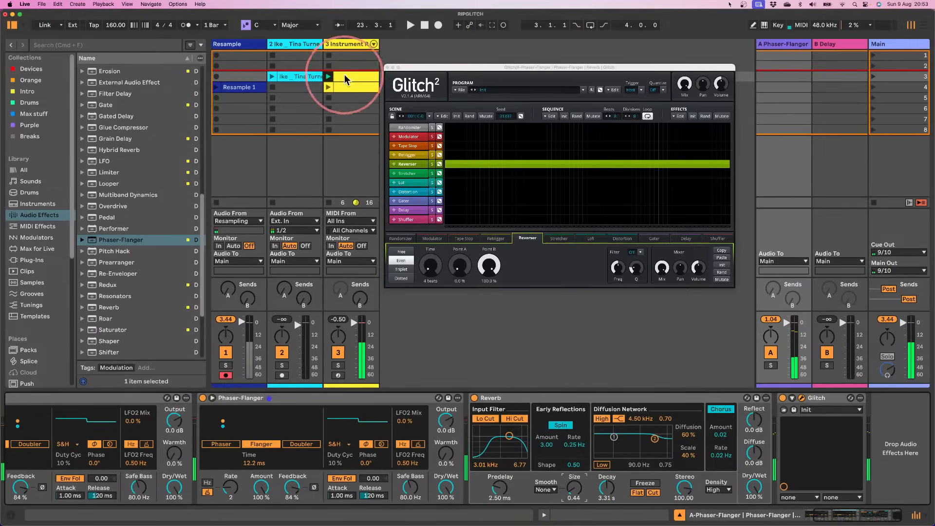
- Add an Expression Control modulator after Envelope MIDI in the Instrument Rack on track 3
left_click(358, 57)
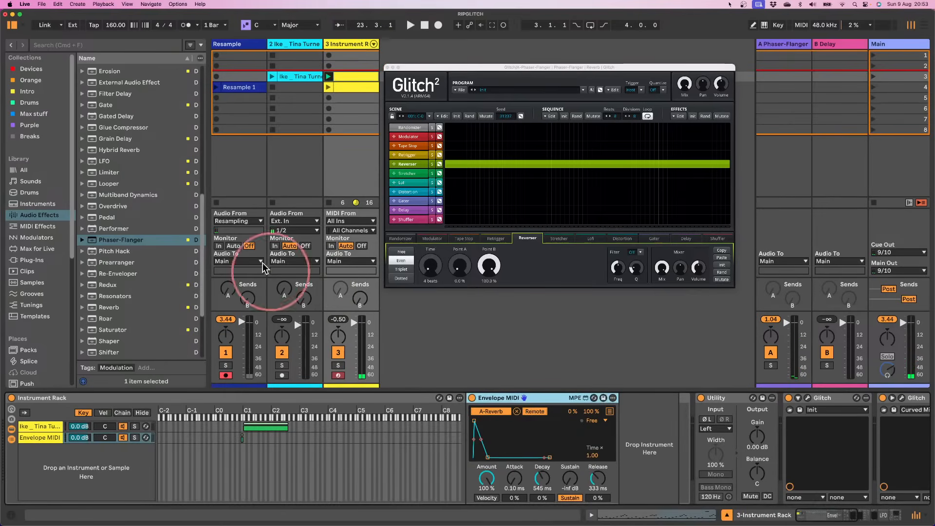
left_click(27, 204)
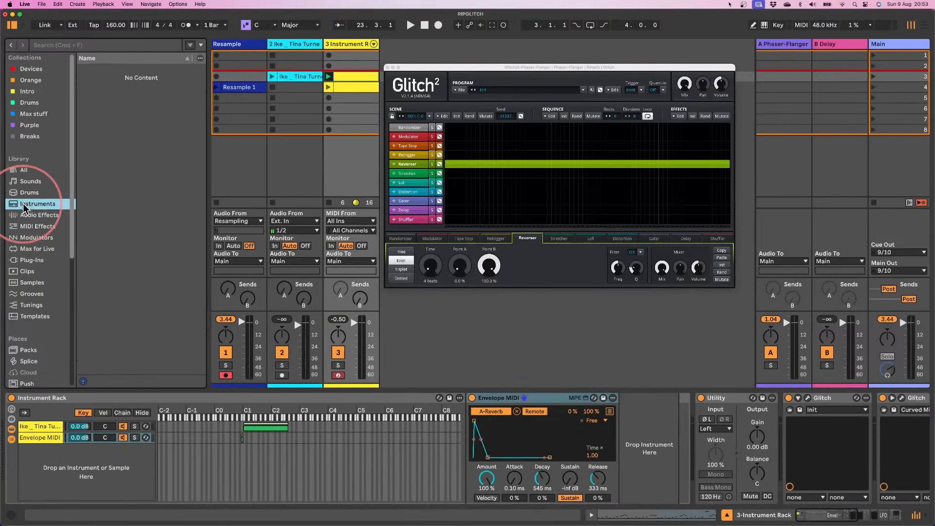
left_click(34, 238)
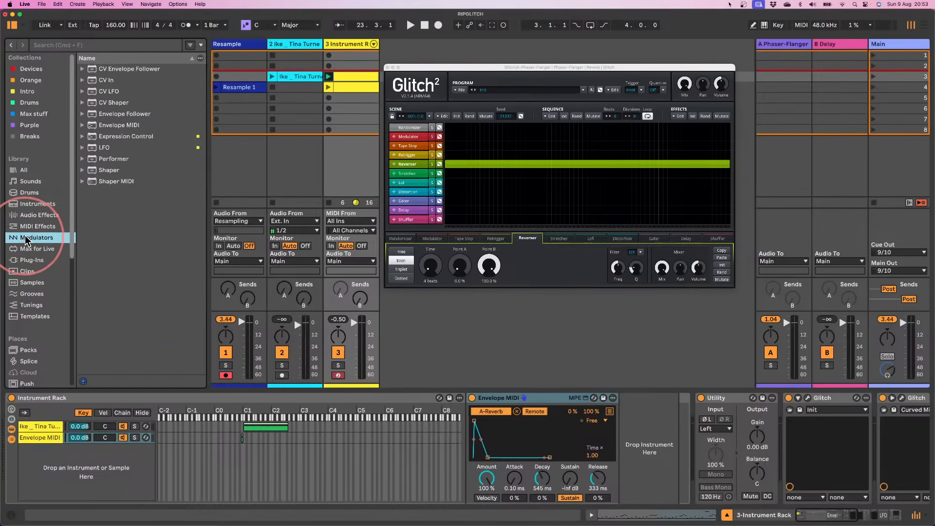
mouse_move(93, 136)
left_mouse_down()
mouse_move(303, 292)
mouse_move(619, 428)
mouse_move(639, 423)
mouse_move(509, 396)
mouse_move(488, 402)
left_mouse_up()
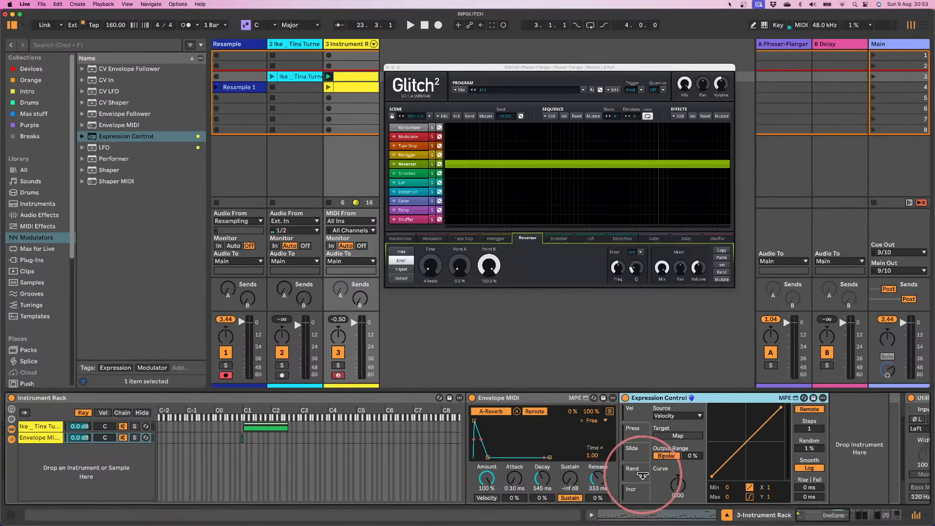
- Set the Expression Control's source to Random, map it to the Reverb's Size on the A return, and play the set
left_click(809, 409)
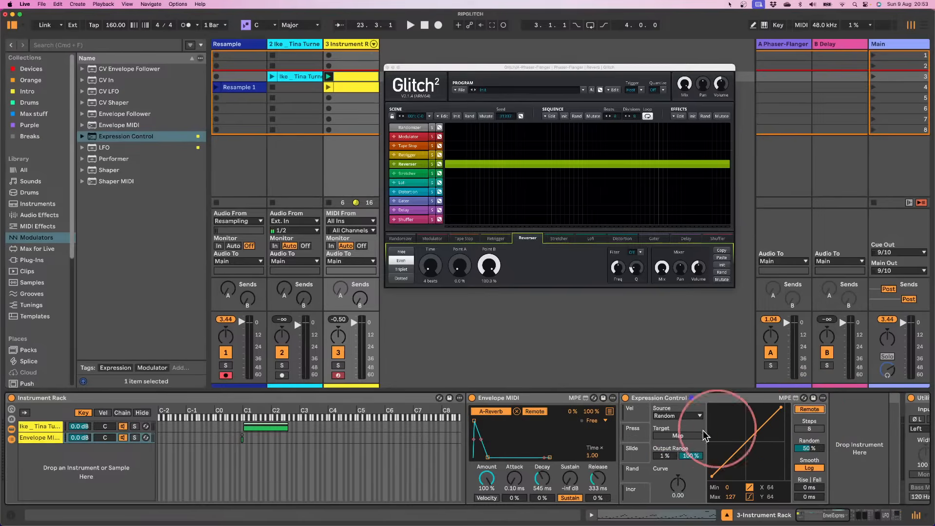
left_click(774, 45)
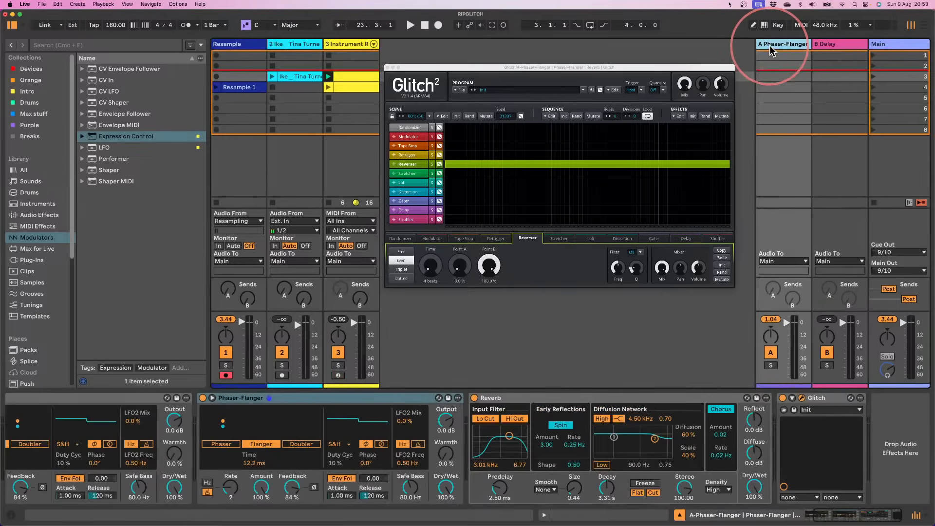
left_click(575, 493)
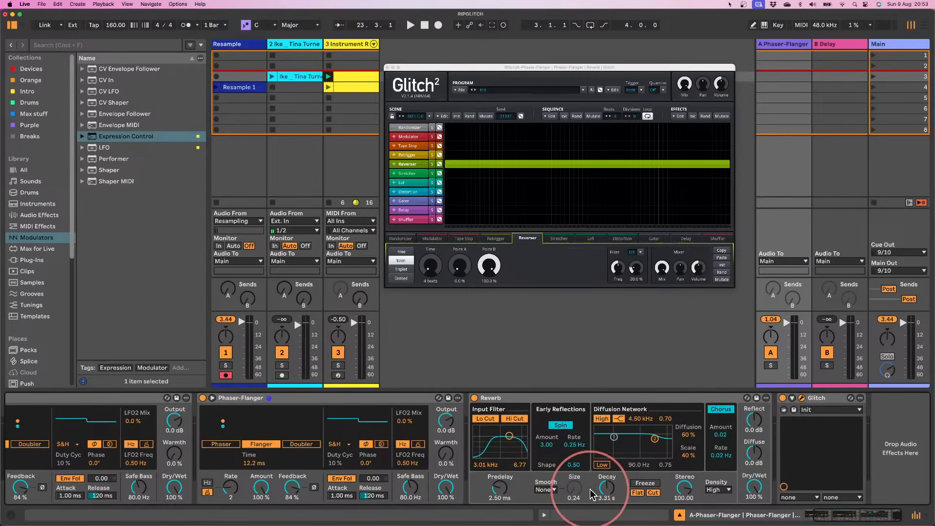
key("space")
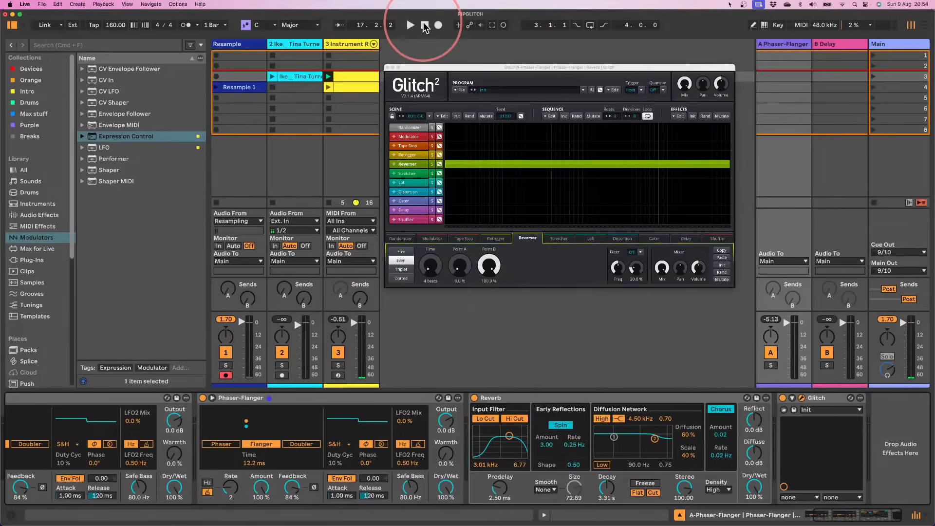
- Stop playback and run Collect All and Save, copying files from elsewhere, other Projects, User Library and Factory Packs
left_click(425, 28)
left_click(42, 4)
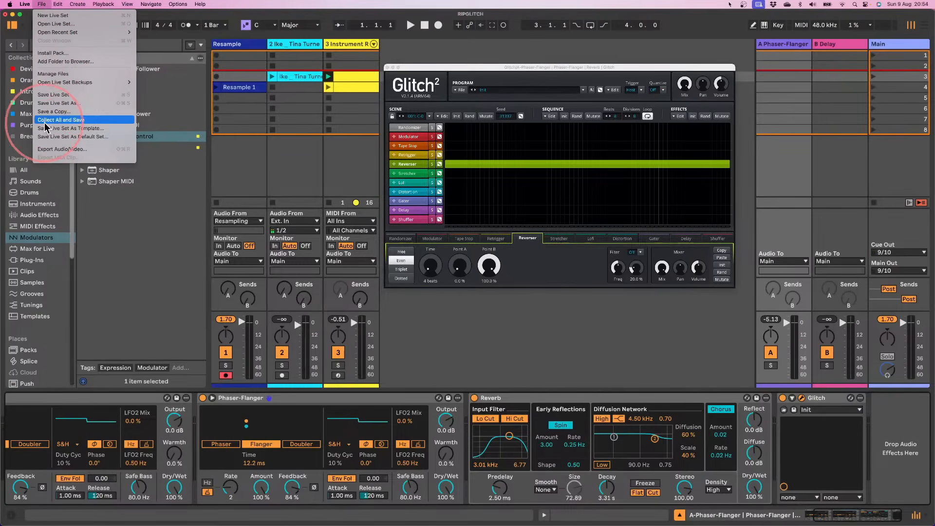
left_click(46, 120)
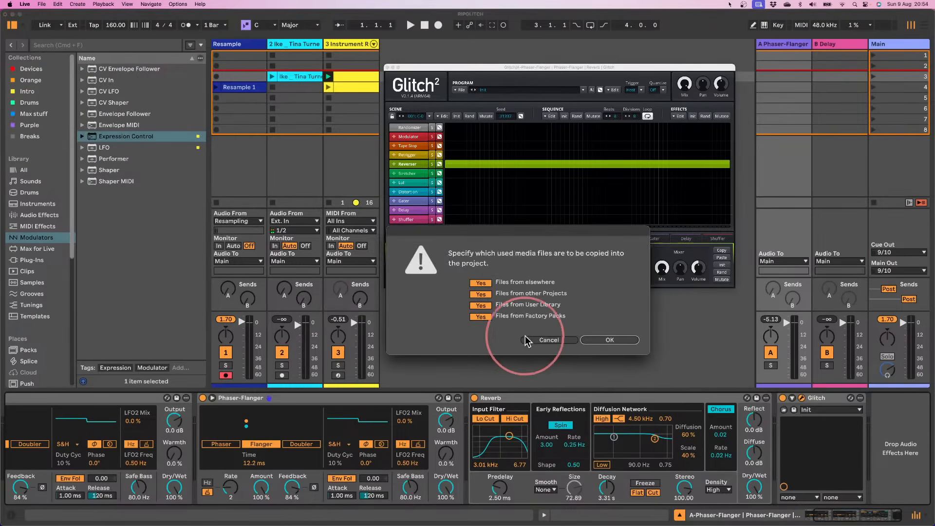
left_click(604, 339)
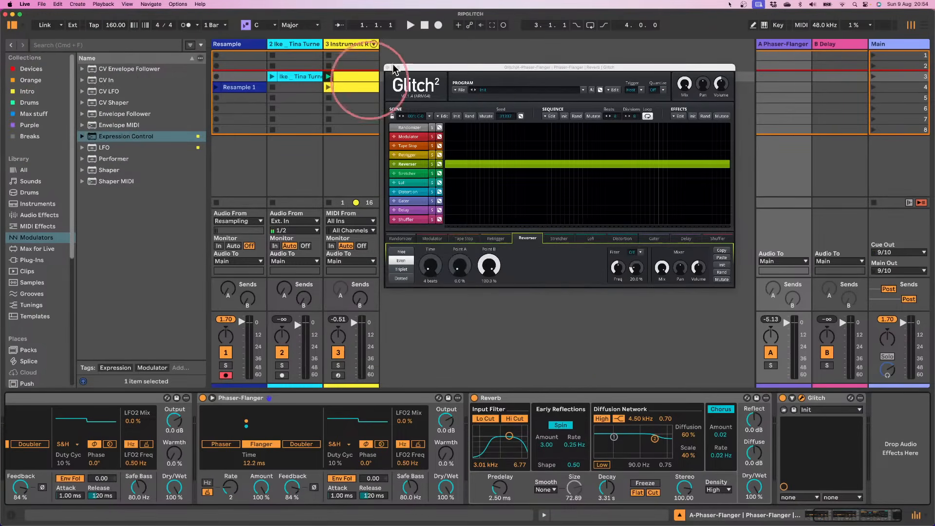
- Play the set from the start to audition the randomized reverb size, reposition the Glitch window, and stop playback
left_click(410, 26)
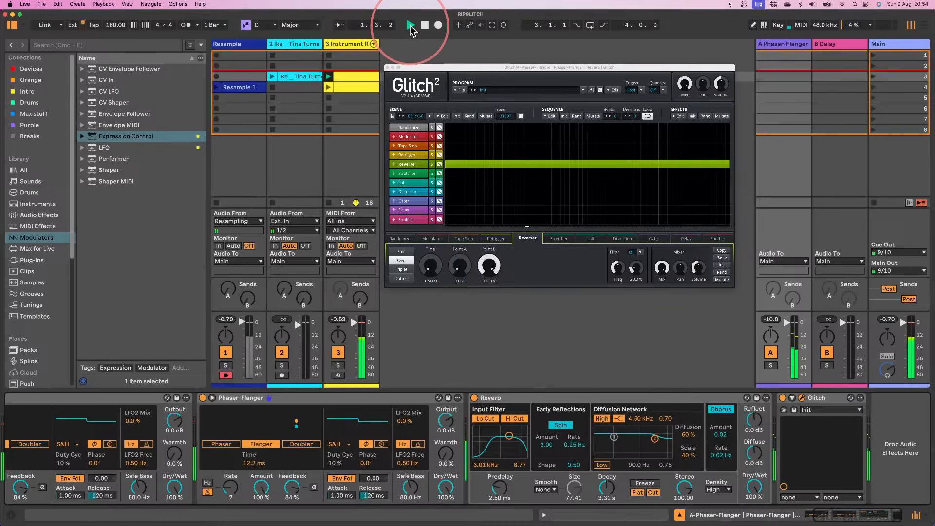
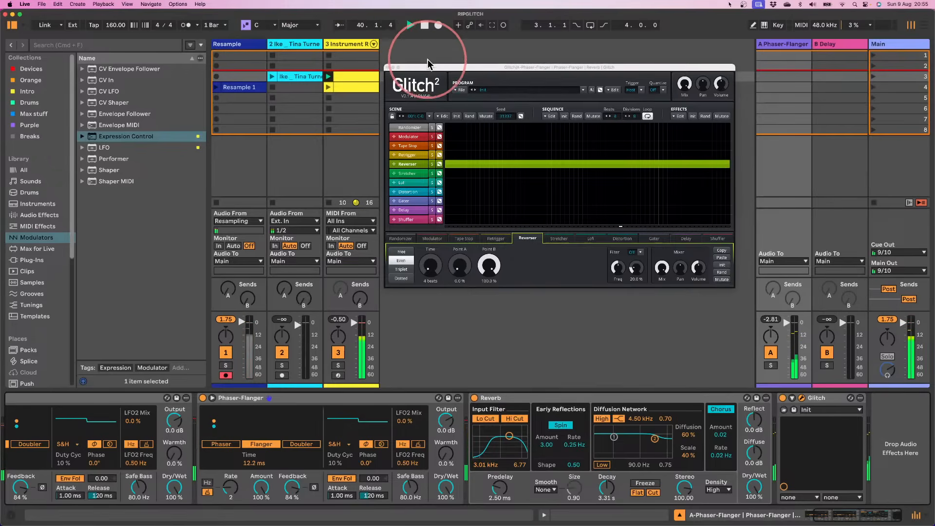
left_click_drag(427, 67, 437, 58)
key("space")
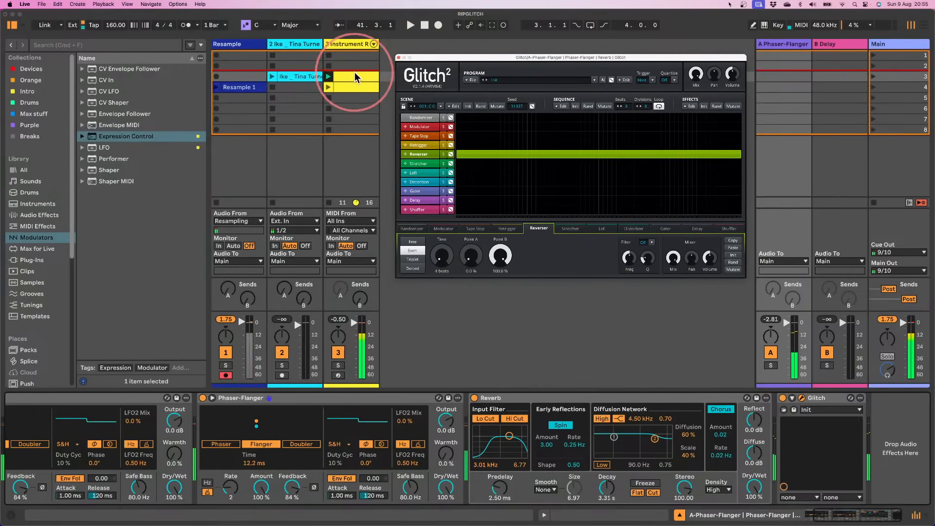
- Open the second clip on track 3 and add two long B0 notes, spanning bars 1–2 and bars 3–4
left_click(350, 75)
left_click(342, 88)
left_click(342, 87)
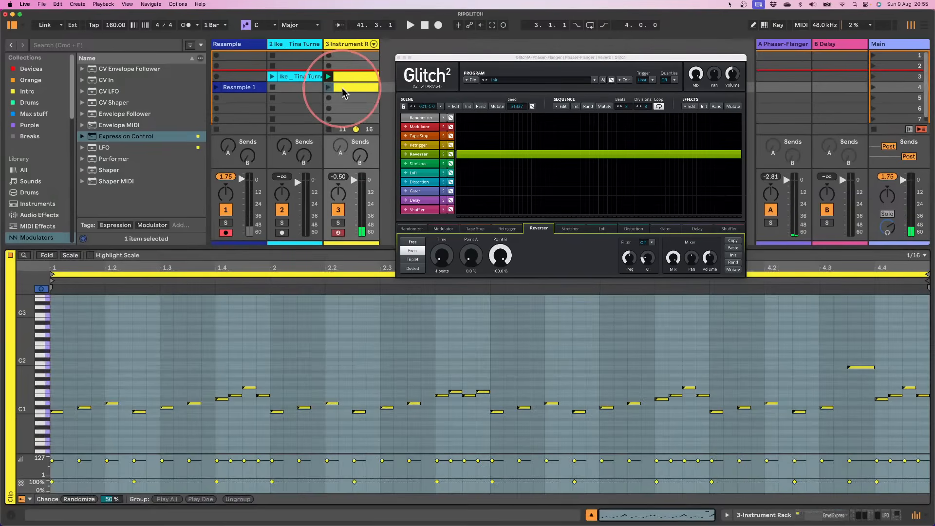
left_click_drag(57, 421, 927, 411)
double_click(497, 417)
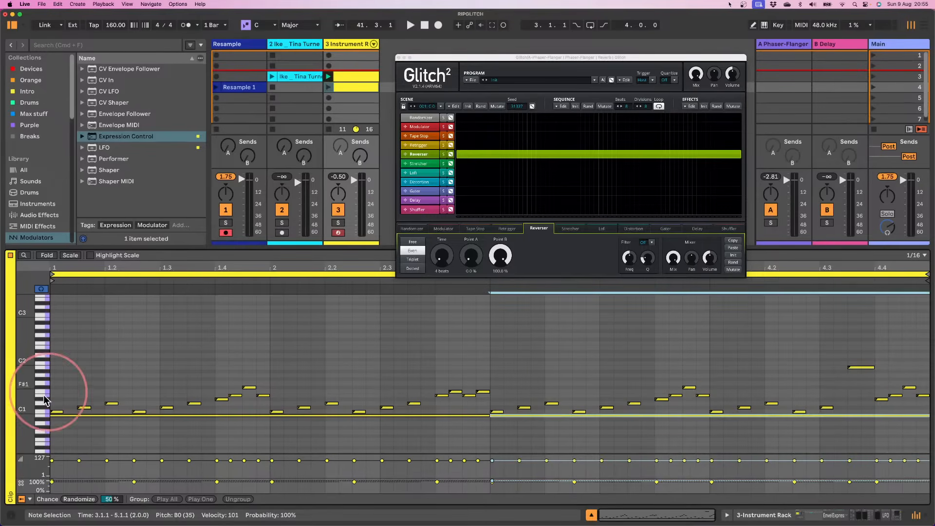
- Select both long B0 notes, enlarge the velocity and chance lanes, and set the notes' chance to 56%
left_click_drag(25, 386, 39, 386)
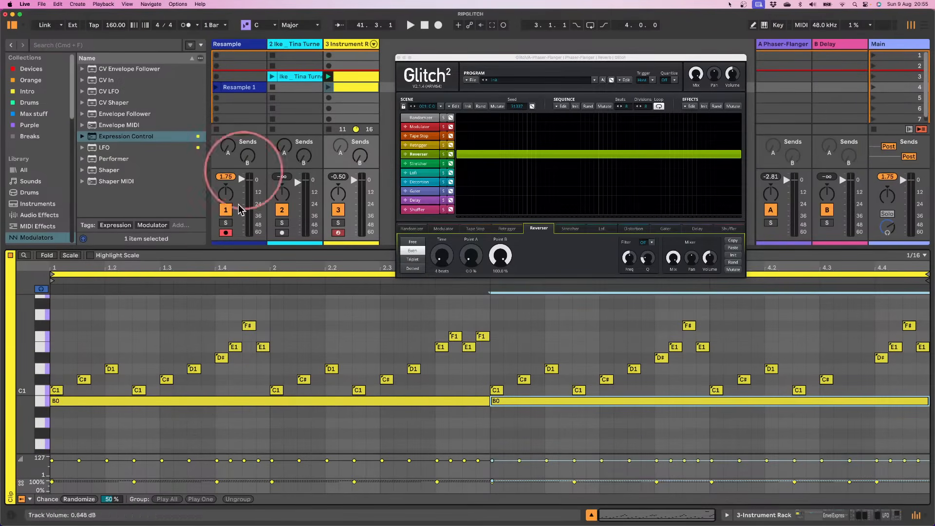
left_click_drag(502, 421, 431, 402)
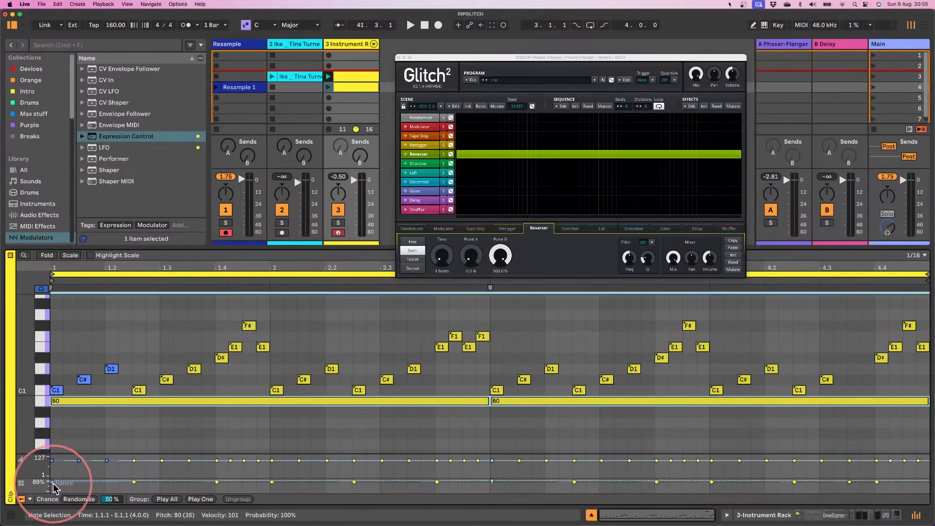
left_click_drag(64, 454, 57, 362)
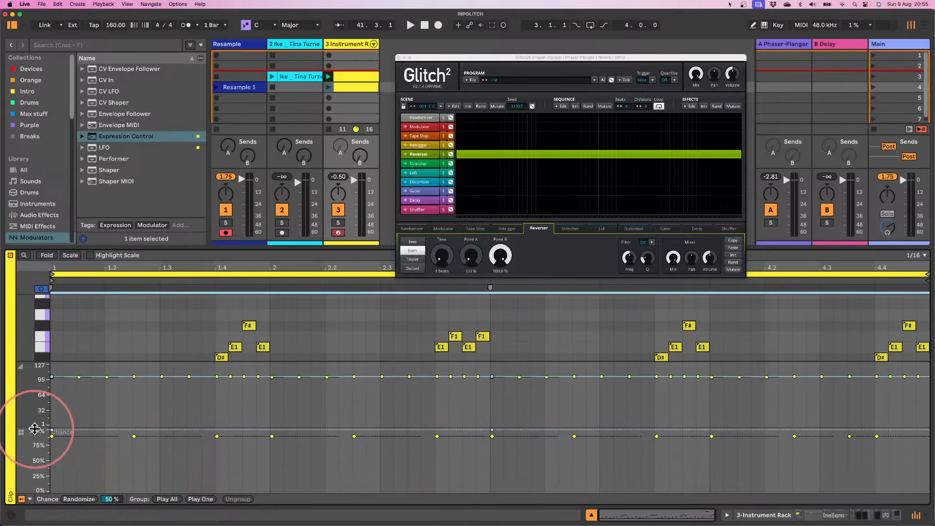
mouse_move(35, 427)
left_mouse_down()
mouse_move(36, 408)
mouse_move(36, 421)
left_mouse_up()
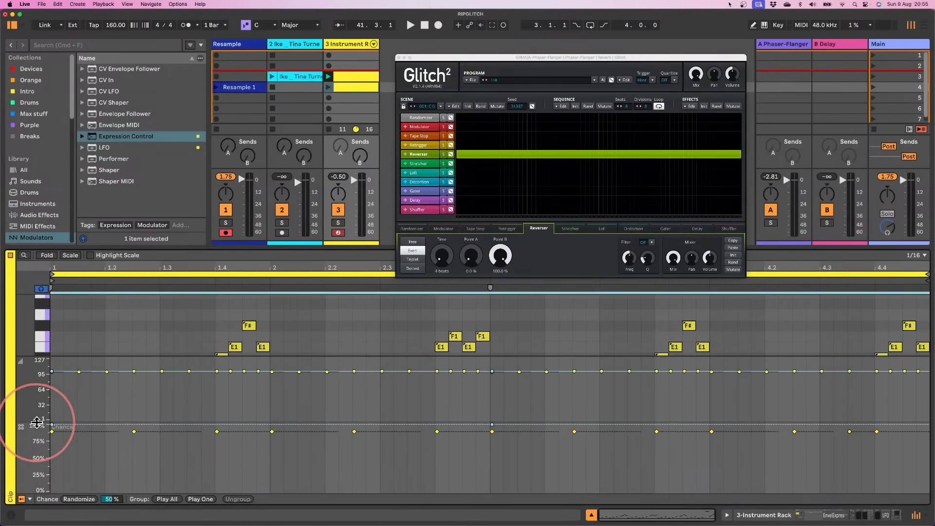
scroll(103, 319, "down", 4)
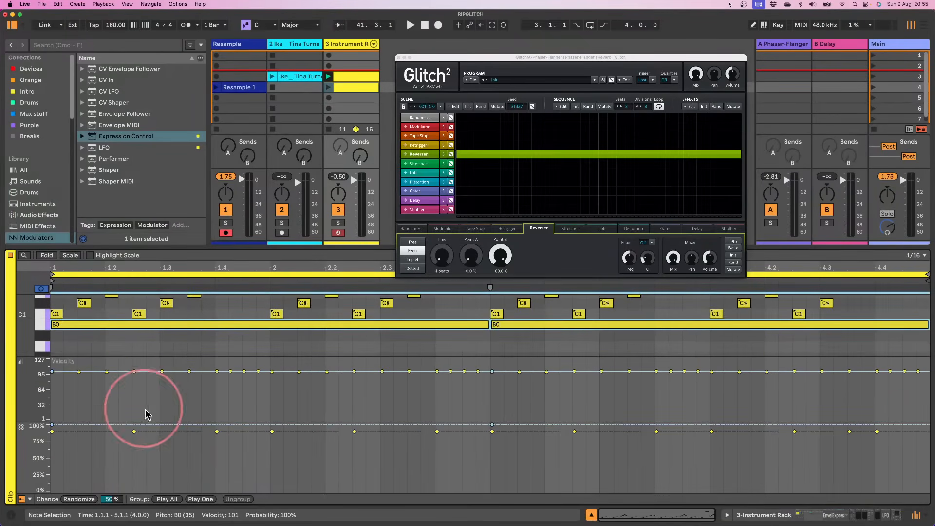
left_click_drag(57, 432, 59, 455)
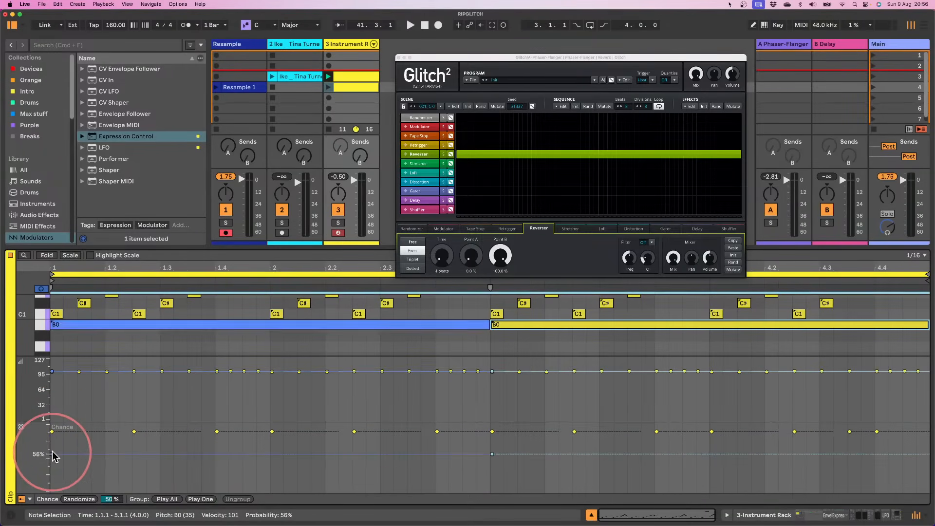
- Open the first clip on track 3 and set the chance of its two long B0 notes to 46%
left_click(341, 89)
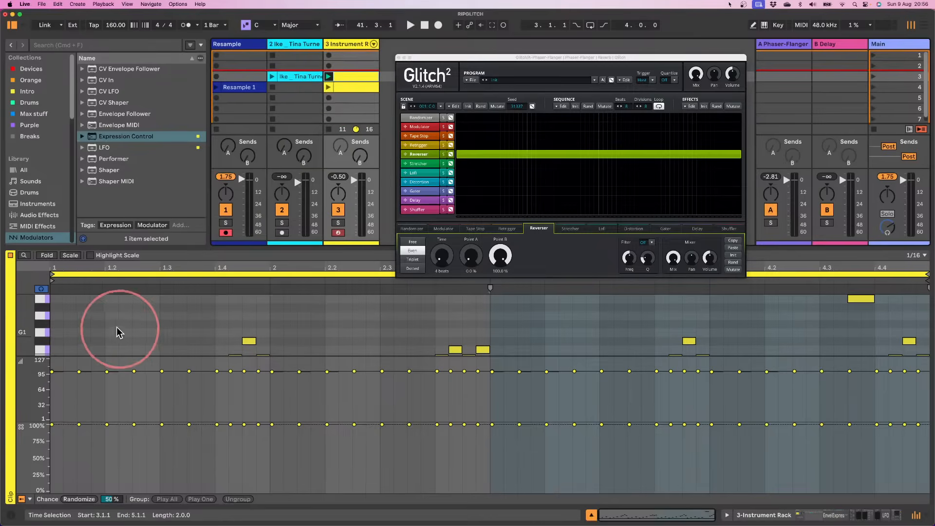
scroll(73, 307, "down", 5)
left_click(45, 314)
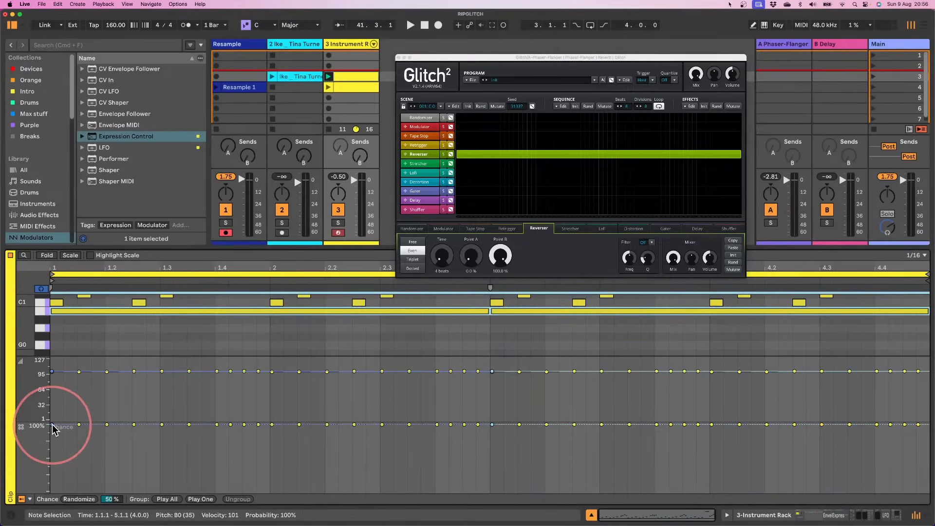
left_click_drag(52, 426, 52, 461)
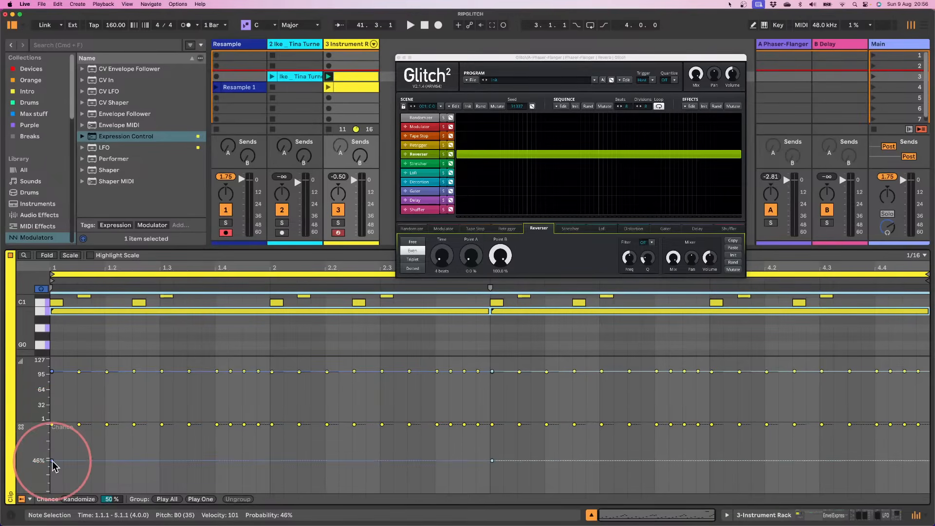
- Play the first clip on track 3, close the Glitch window, and stop playback
left_click(328, 77)
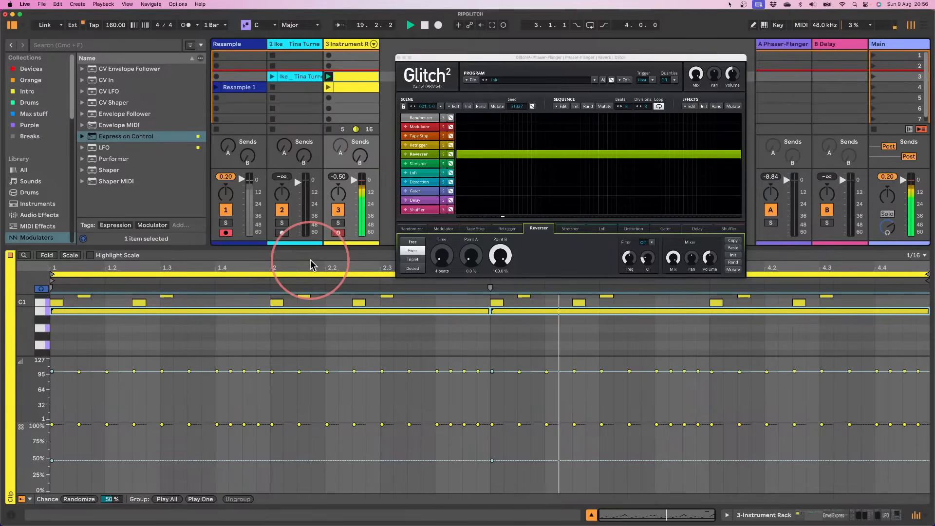
left_click(398, 58)
key("space")
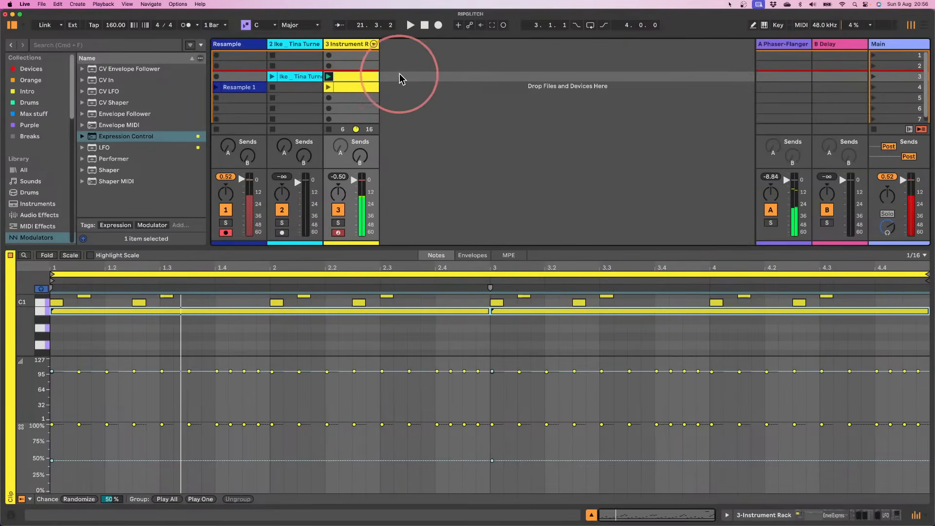
- Create a new empty chain in the Instrument Rack on track 3
double_click(343, 45)
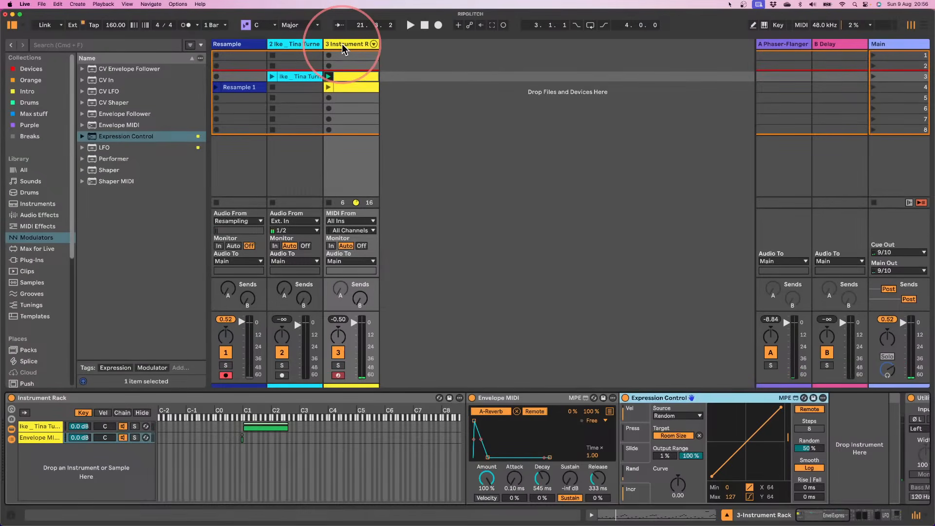
right_click(62, 461)
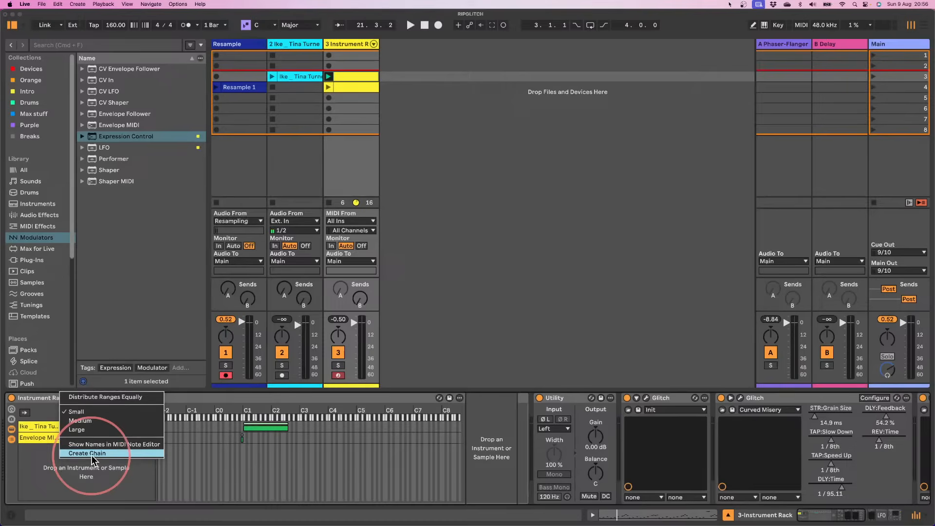
left_click(92, 453)
- Narrow the new chain's key zone to the single note just below Envelope MIDI's, and set the zone display to Large
left_click_drag(459, 448, 240, 459)
left_click_drag(159, 449, 239, 460)
right_click(247, 406)
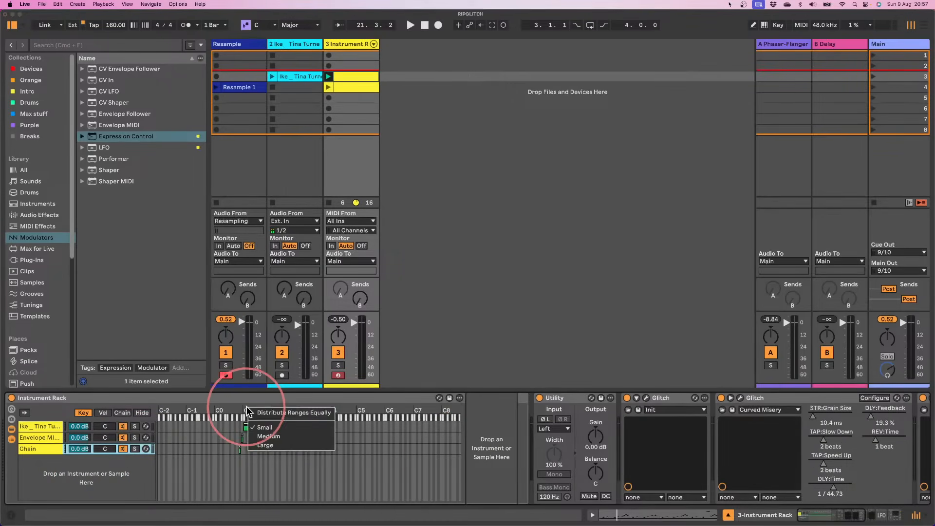
left_click(266, 444)
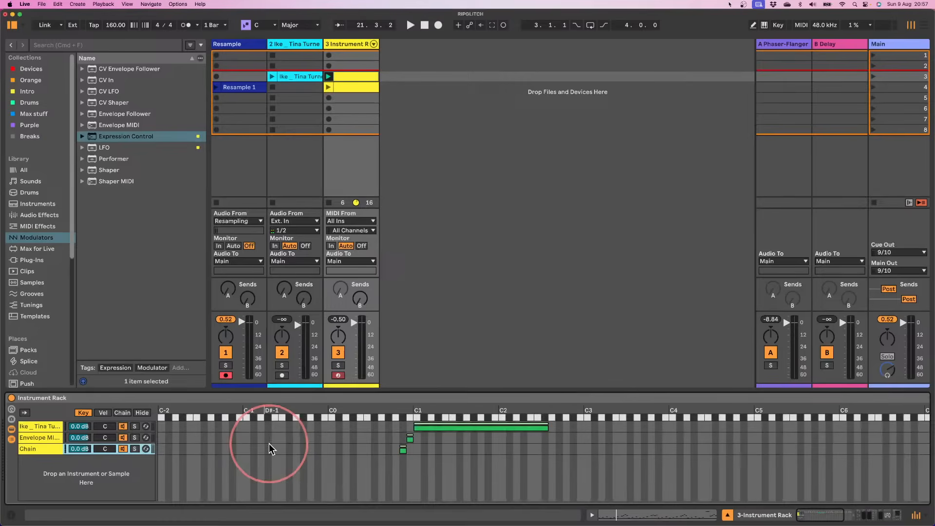
- Set the Instrument Rack's zone display to Small, and rename the Envelope MIDI chain as reverb and the empty chain as delay
right_click(402, 408)
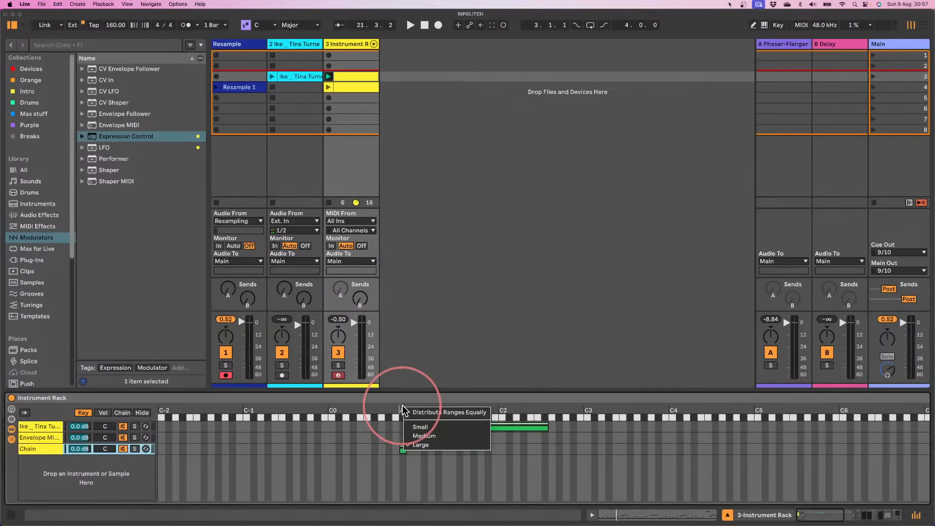
left_click(420, 426)
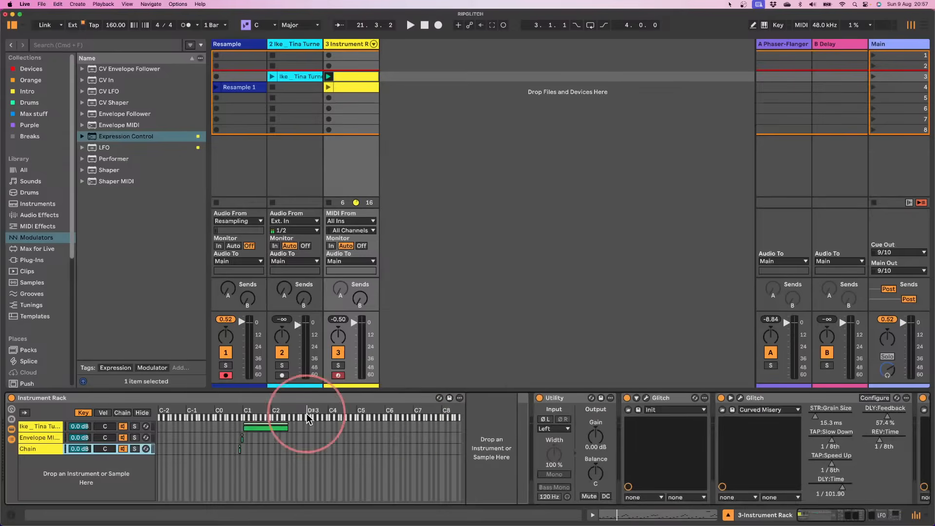
left_click(41, 438)
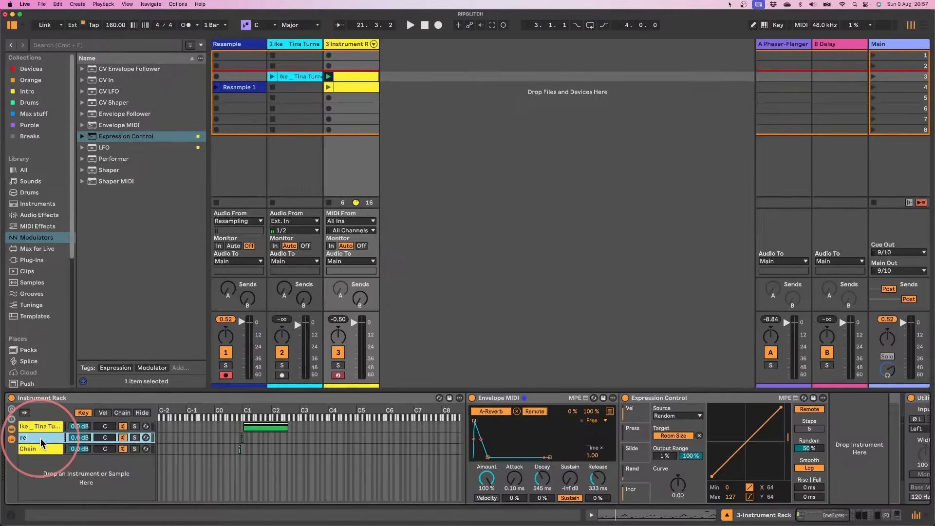
left_click(34, 449)
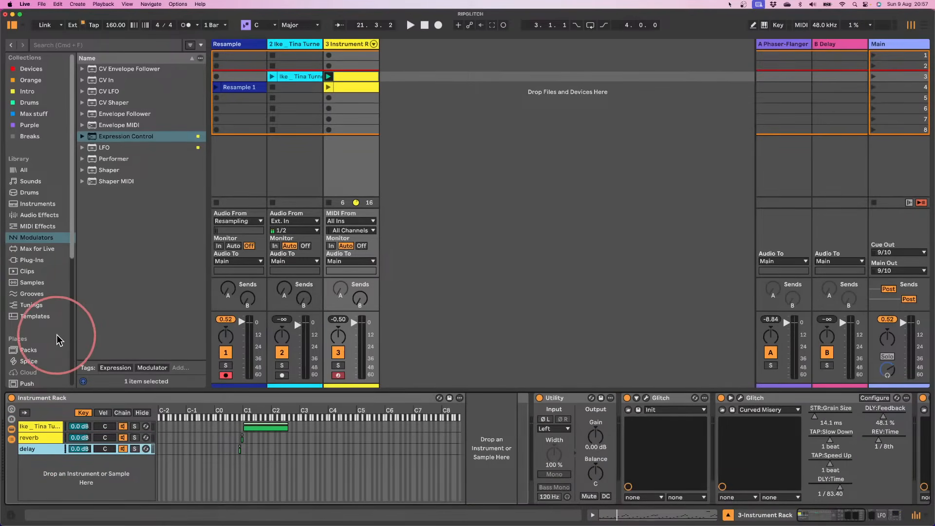
- Add Envelope MIDI to the delay chain with 0.10 ms attack, 139 ms decay, -inf dB sustain and velocity off, mapped to track 3's send B
left_click_drag(104, 125, 485, 432)
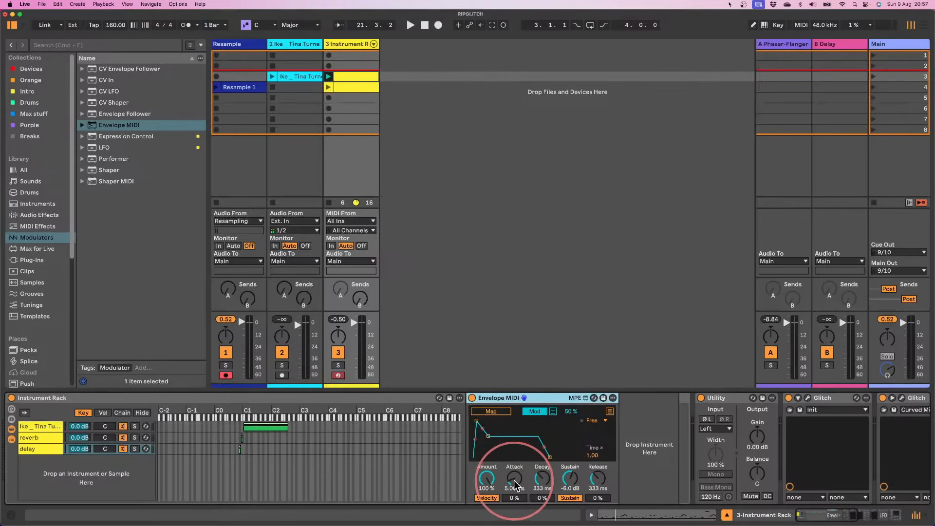
left_click_drag(514, 481, 516, 493)
left_click_drag(569, 480, 541, 484)
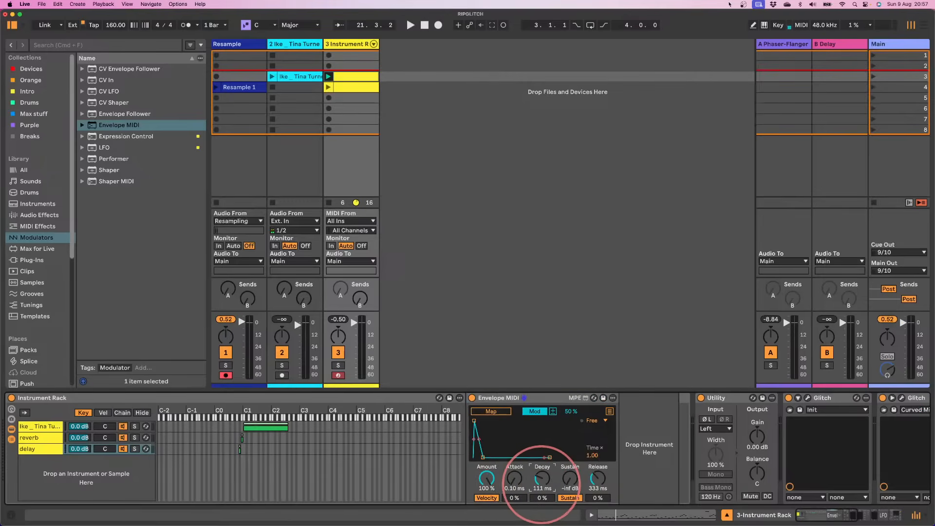
left_click(485, 497)
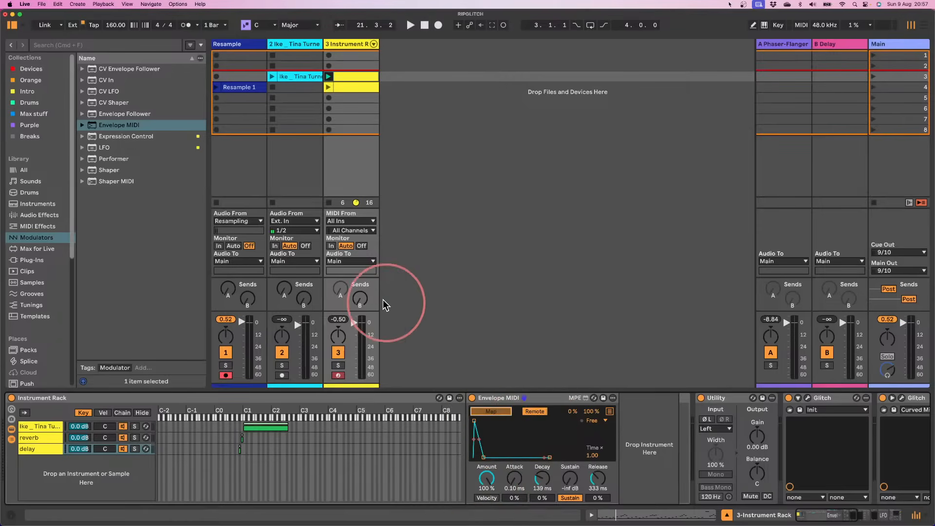
left_click(360, 299)
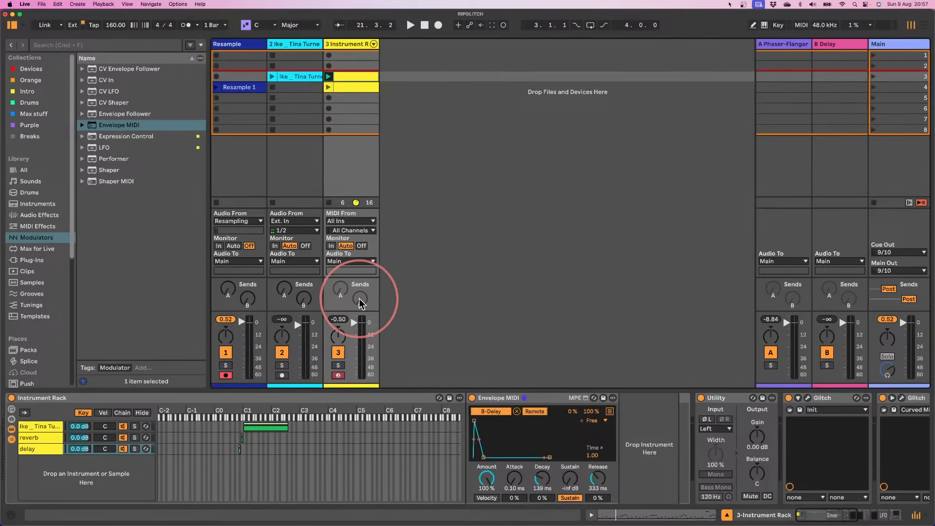
- Copy the two long B0 notes down to A#0 in track 3's first clip, play it, and show return B's devices
double_click(354, 78)
left_click(44, 311)
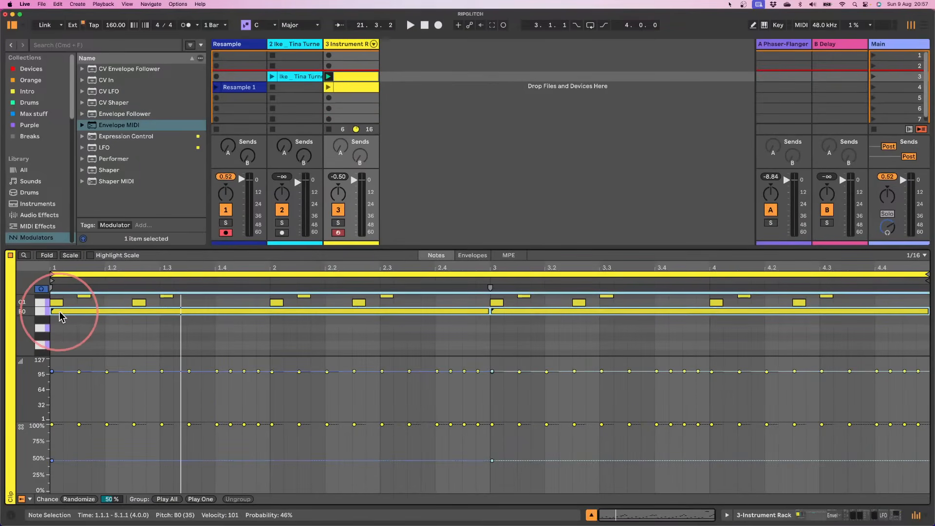
left_click_drag(61, 312, 61, 320)
left_click(328, 77)
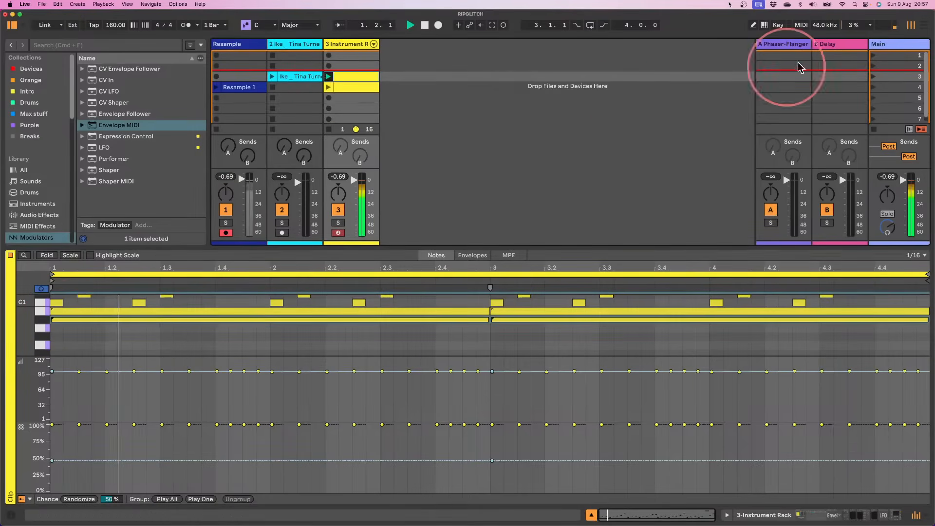
double_click(826, 43)
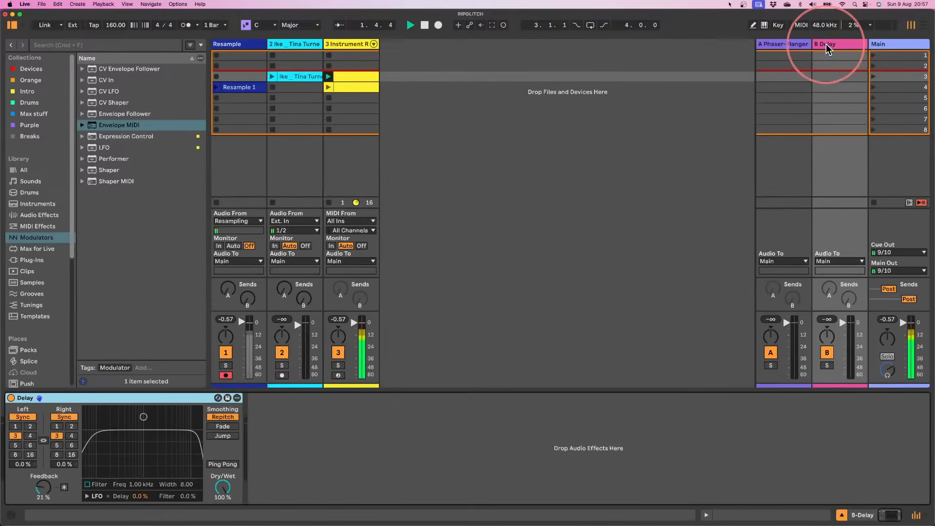
- Set the chance of the two long A#0 notes in track 3's first clip to 100% and relaunch the clip
double_click(345, 77)
left_click(27, 319)
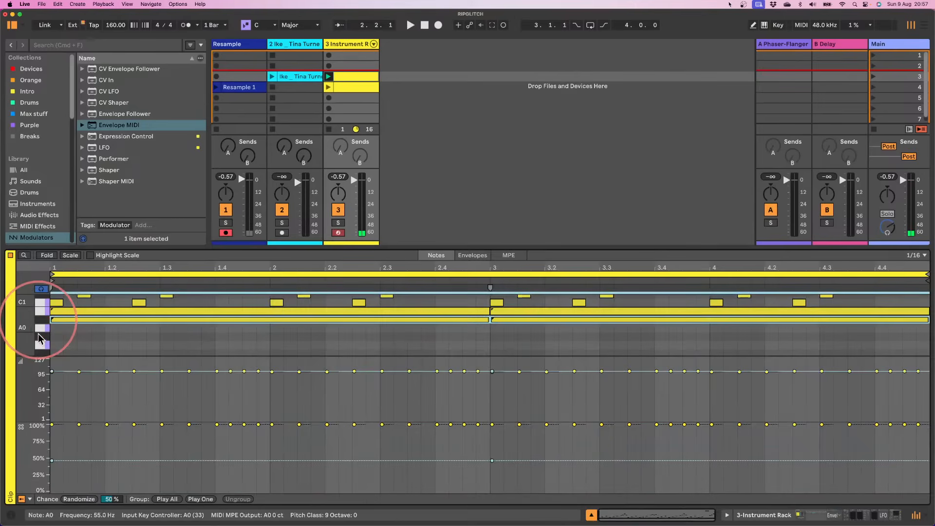
left_click_drag(52, 460, 53, 424)
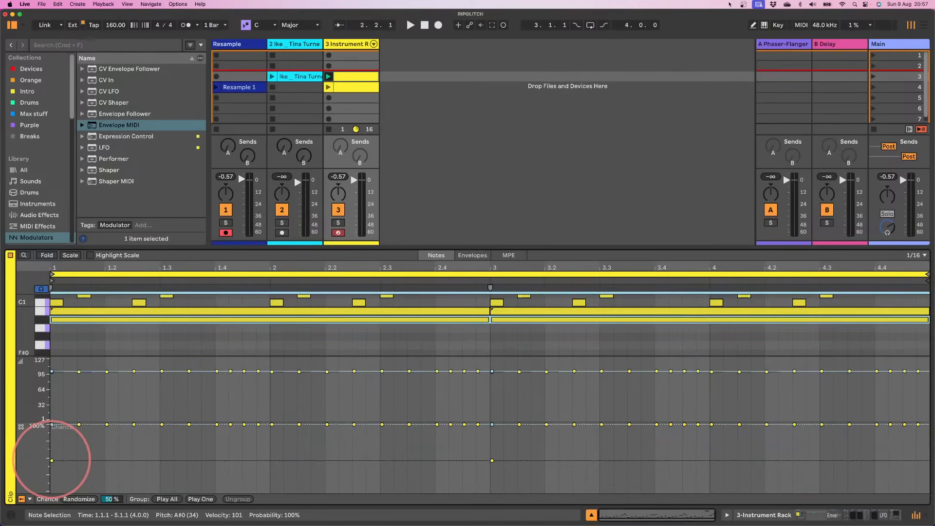
left_click(329, 76)
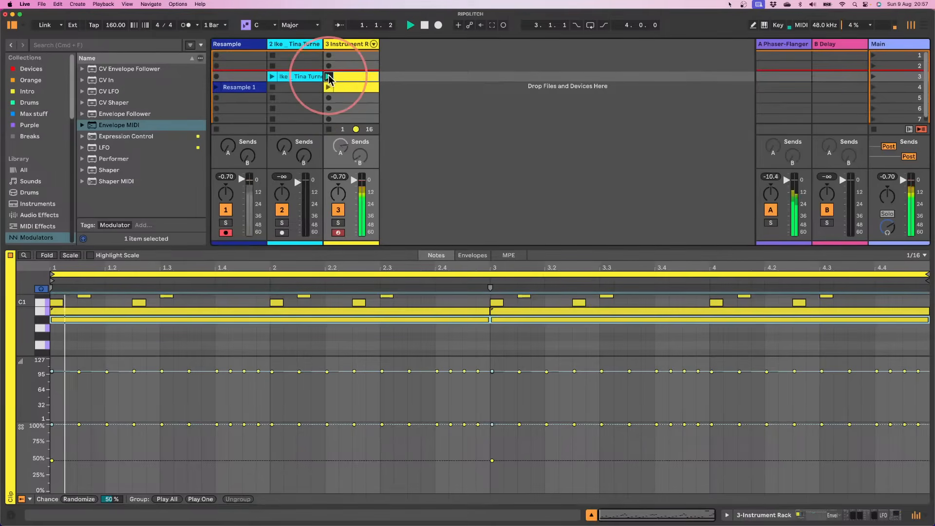
- Replace the Delay device on return B with Echo
left_click(831, 44)
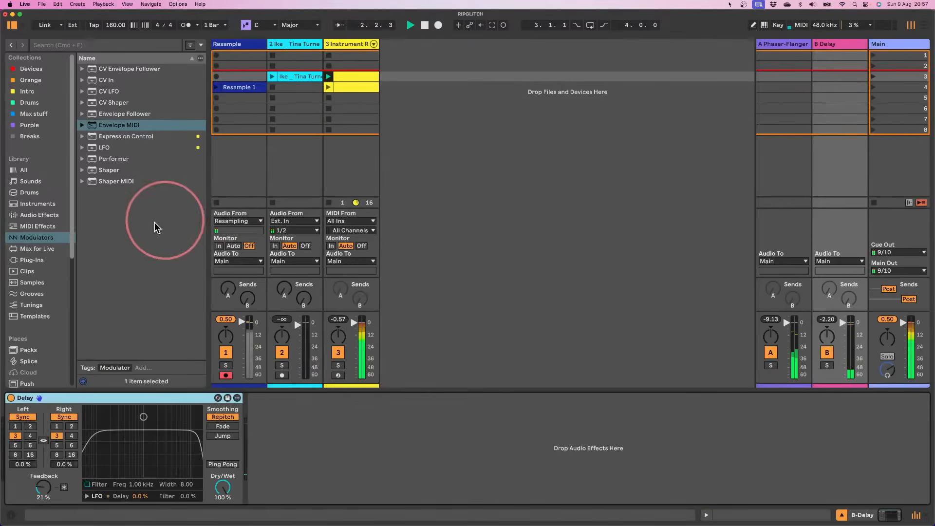
left_click(67, 399)
key("Delete")
left_click(24, 215)
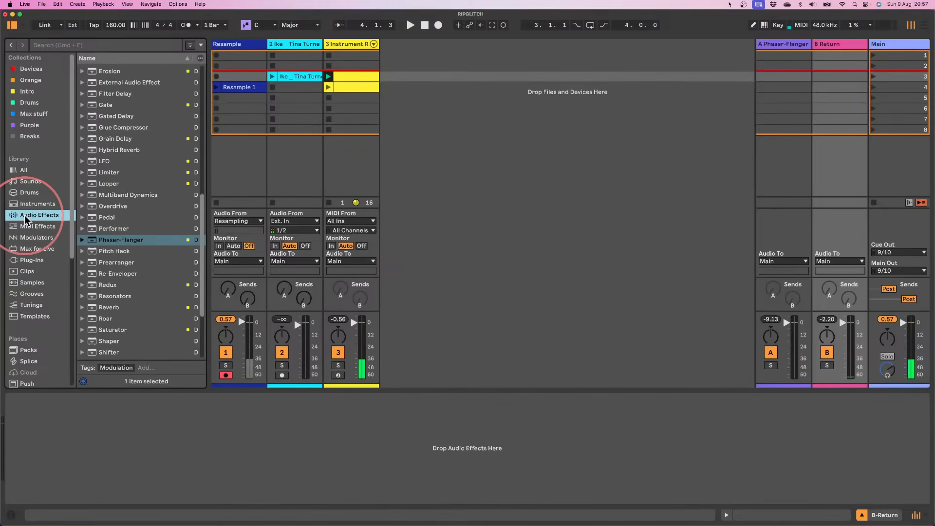
scroll(102, 146, "up", 5)
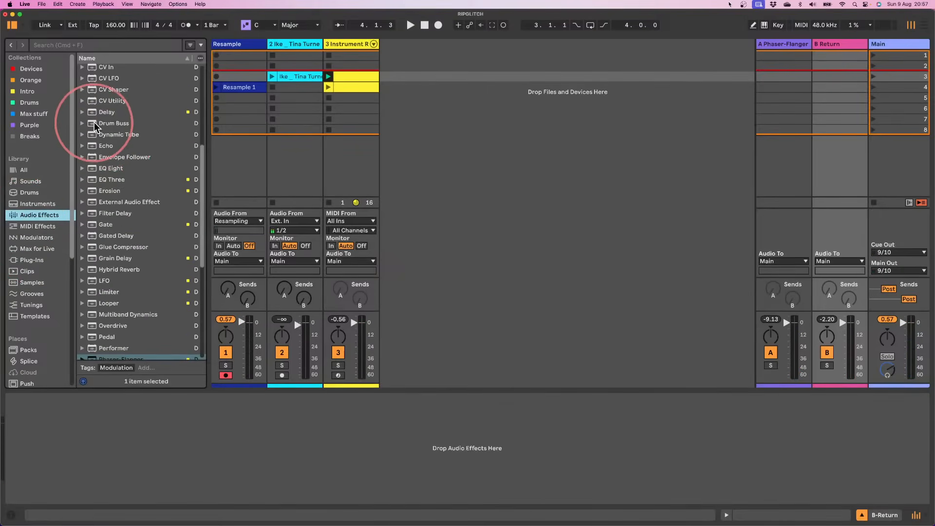
left_click_drag(105, 145, 90, 437)
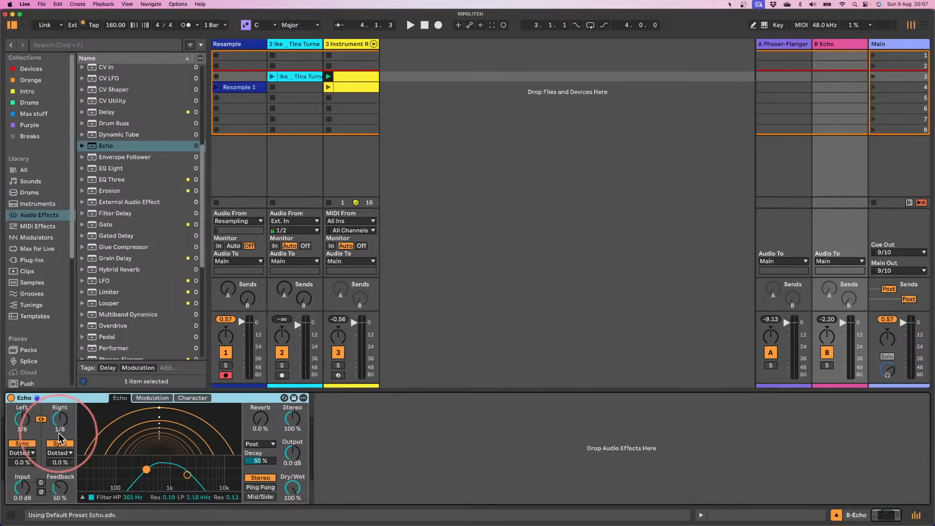
- Start playback and set Echo's linked left and right delay times to 1/16 Triplet
key("space")
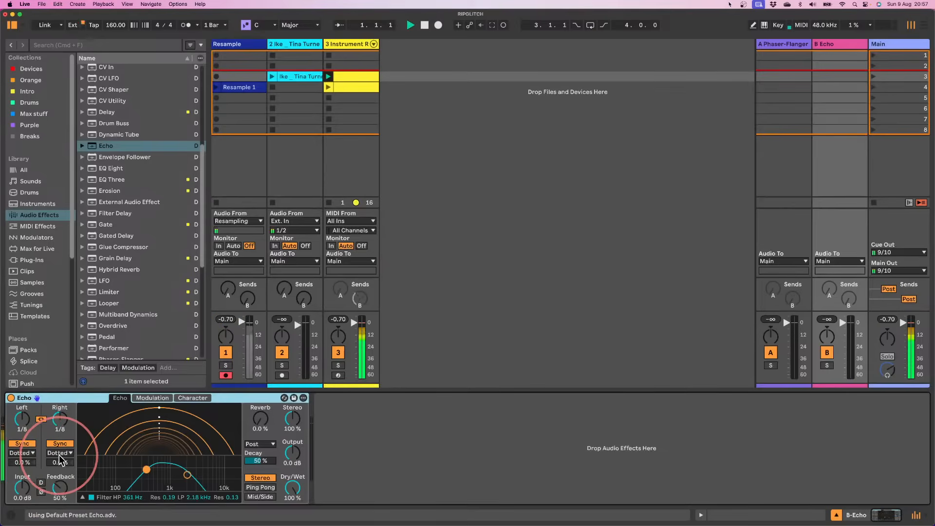
left_click_drag(59, 420, 50, 454)
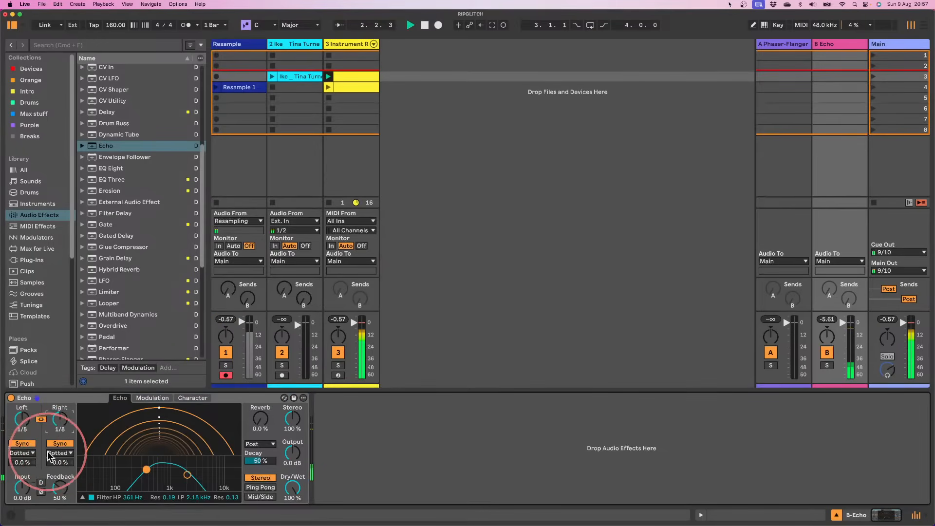
left_click(60, 452)
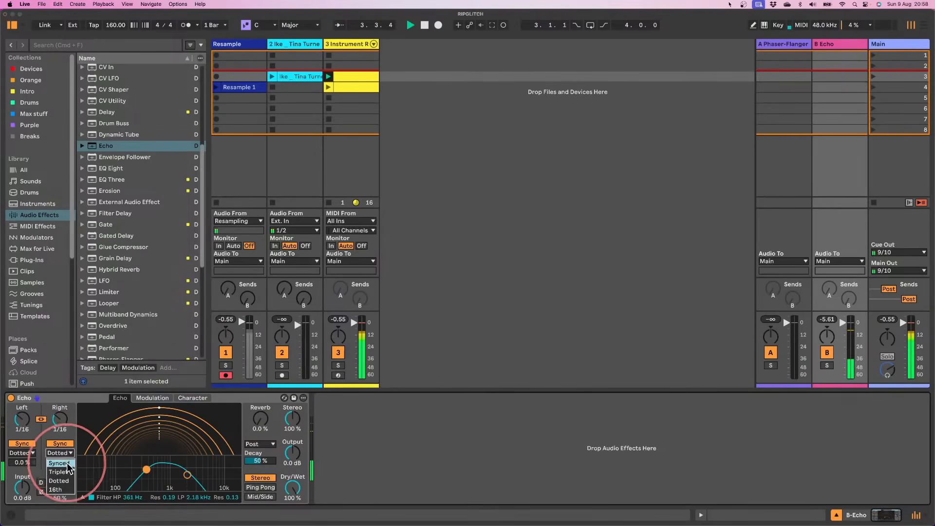
left_click(64, 471)
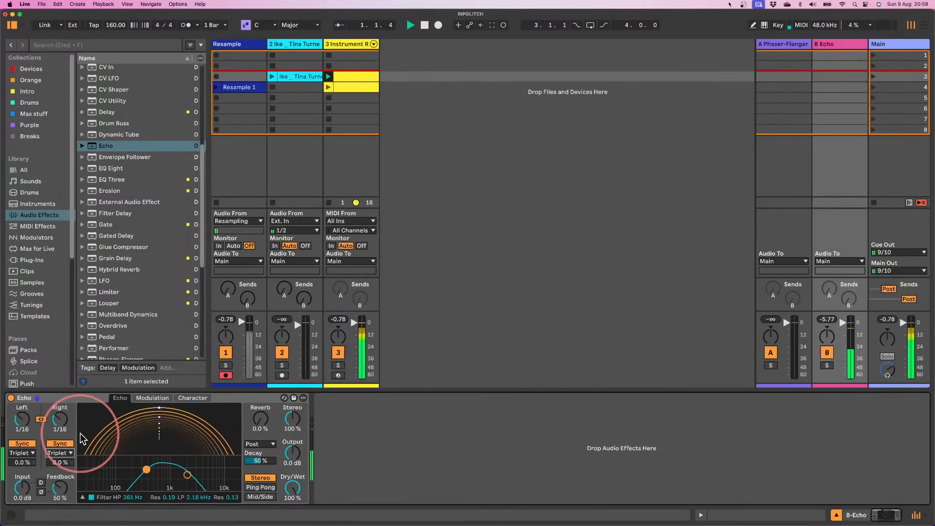
- Set Echo's filter to 445 Hz high-pass and 2.13 kHz low-pass, try 68% feedback, and lower the feedback to 0%
left_click_drag(187, 475, 150, 466)
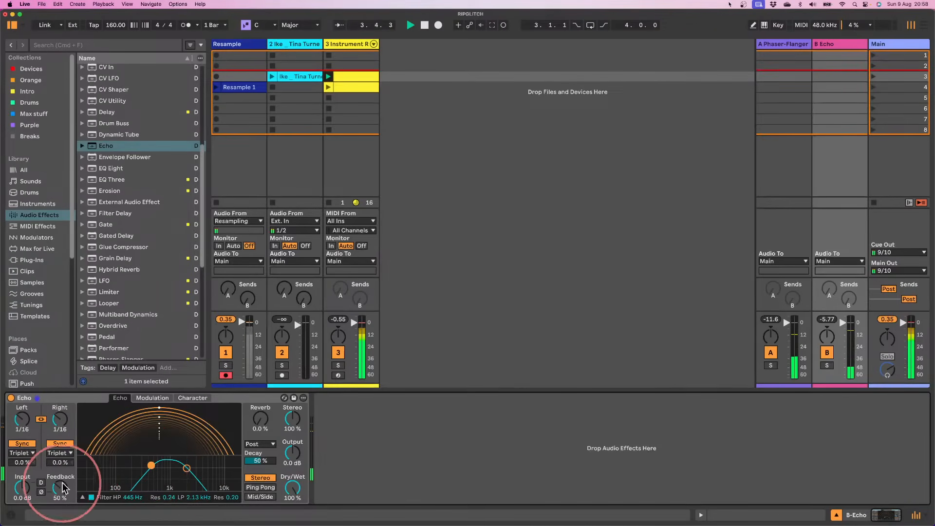
mouse_move(59, 487)
left_mouse_down()
mouse_move(60, 463)
mouse_move(60, 499)
left_mouse_up()
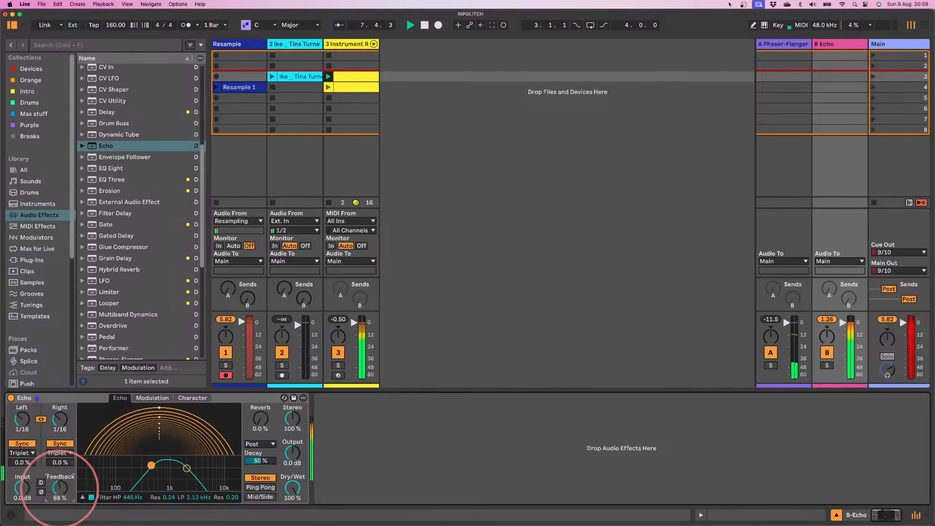
mouse_move(59, 489)
left_mouse_down()
mouse_move(60, 506)
mouse_move(60, 476)
mouse_move(60, 507)
left_mouse_up()
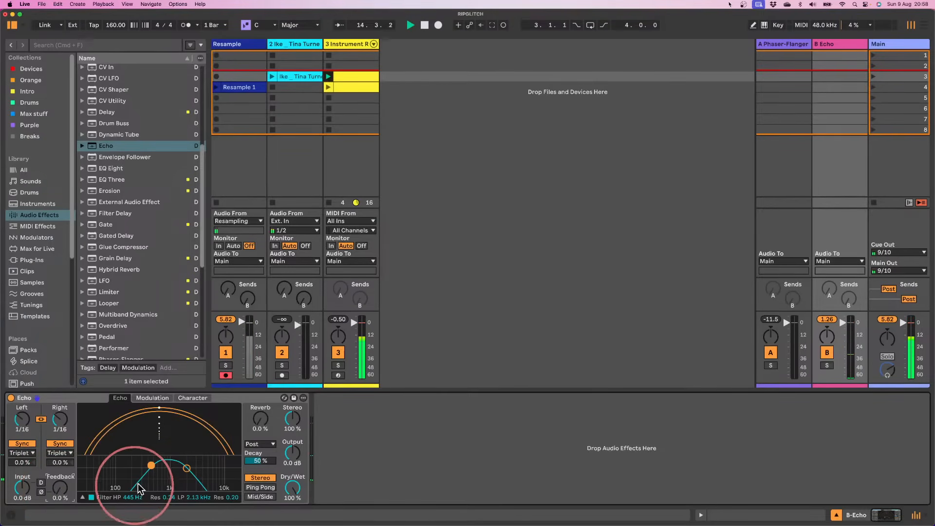
- Widen Echo's filter to 109 Hz high-pass and 4.30 kHz low-pass, raise the feedback to about 56%, and stop playback
left_click_drag(151, 465, 119, 464)
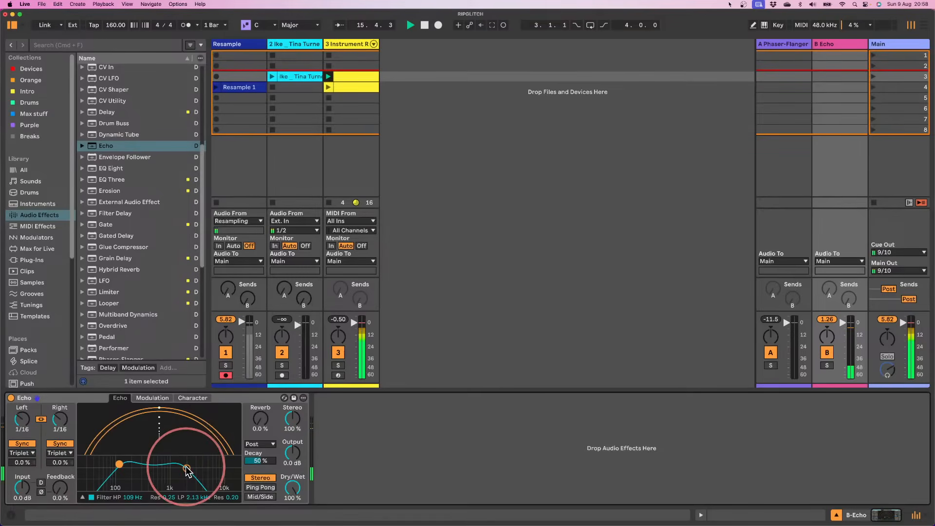
left_click_drag(187, 469, 202, 468)
left_click_drag(68, 483, 56, 500)
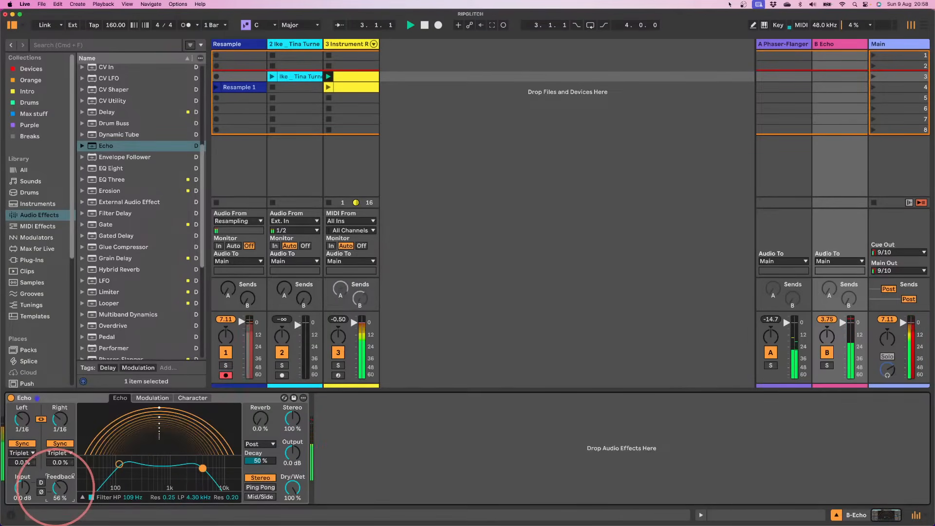
key("space")
- Duplicate the delay chain's Envelope MIDI and set the copy to 10.1 ms attack, 1.00 ms decay, 0.0 dB sustain and 6.82 ms release
left_click(341, 43)
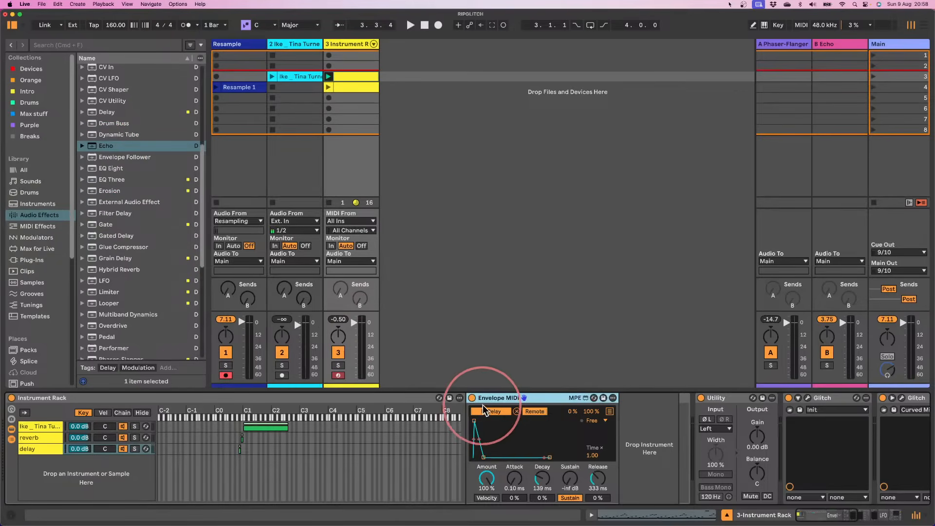
key("super+d")
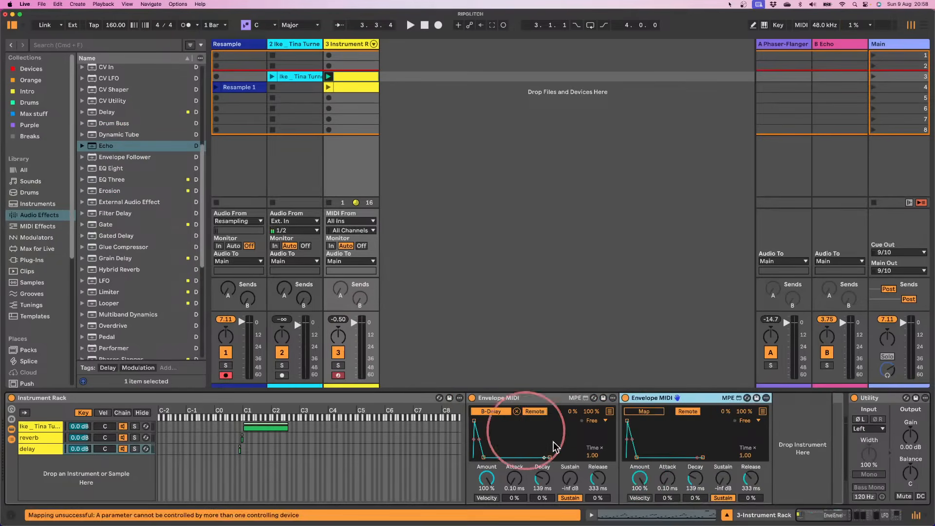
left_click_drag(694, 479, 701, 511)
left_click_drag(710, 476, 720, 386)
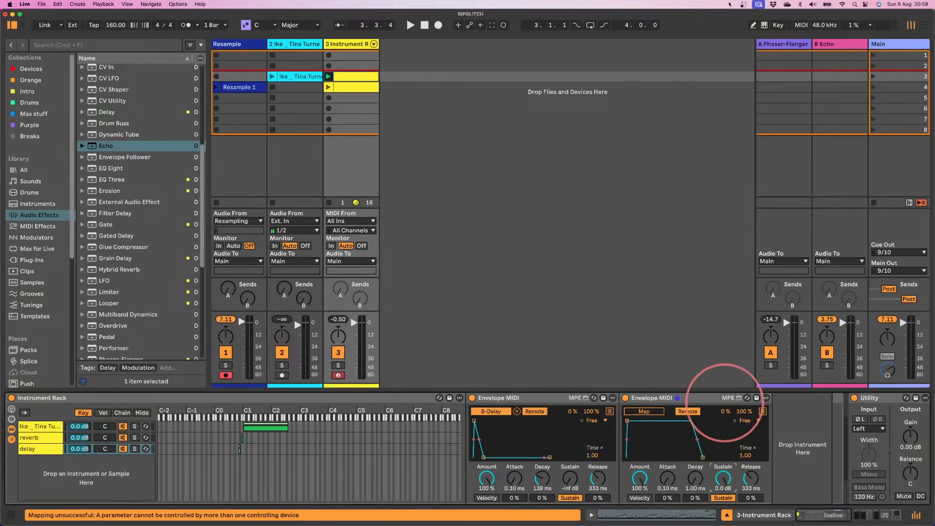
left_click_drag(669, 484, 669, 470)
left_click_drag(751, 480, 753, 492)
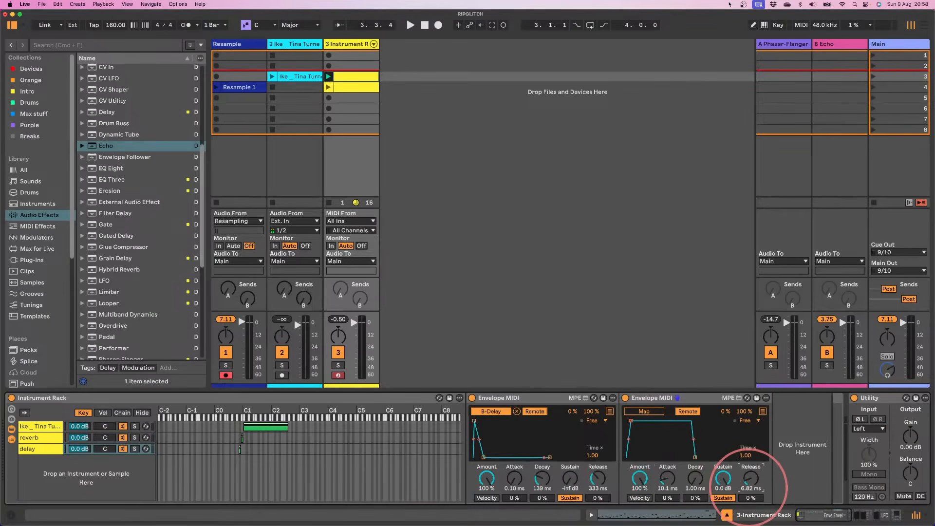
- Map the second Envelope MIDI to the Feedback of return B's Echo, and select that envelope on track 3 again
left_click(643, 411)
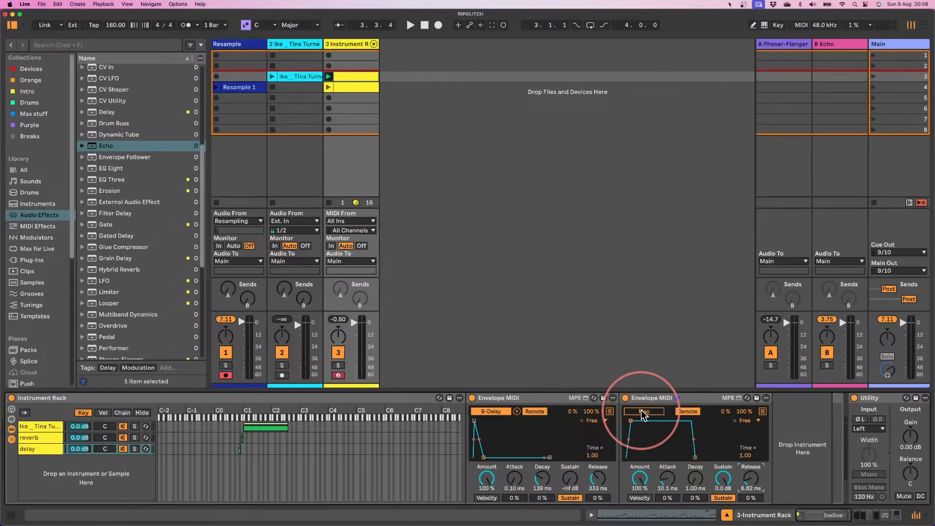
left_click(826, 47)
left_click(60, 488)
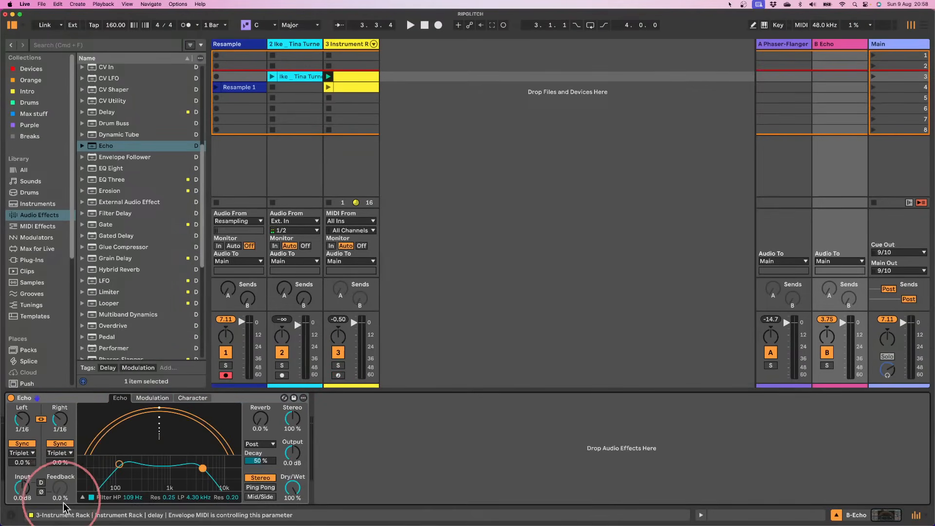
left_click(340, 43)
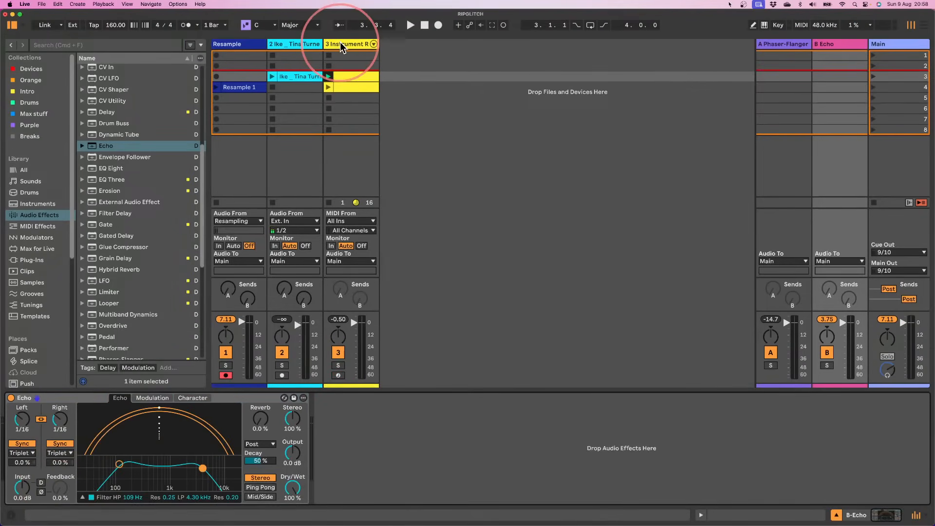
left_click(648, 423)
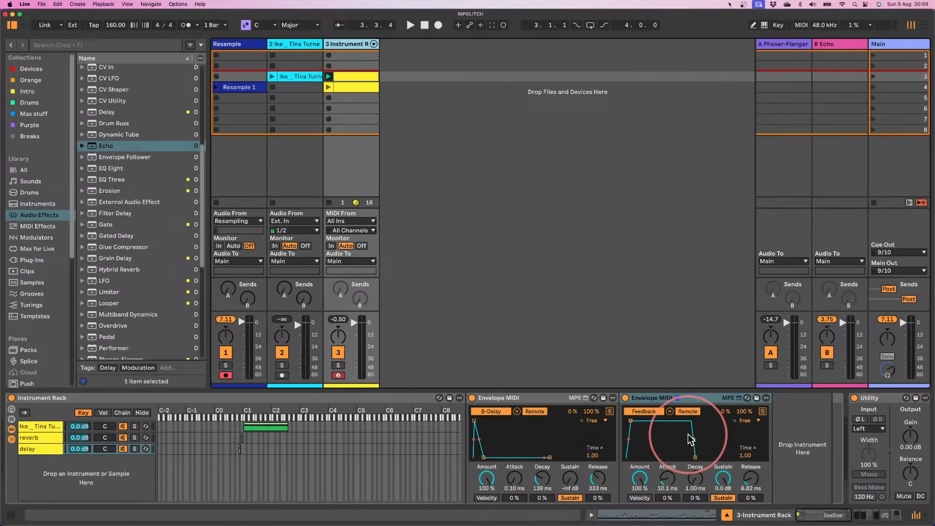
- Limit the second envelope's Feedback mapping to a 58% maximum and play the loop while checking return B's Echo
left_click_drag(750, 415, 750, 429)
key("space")
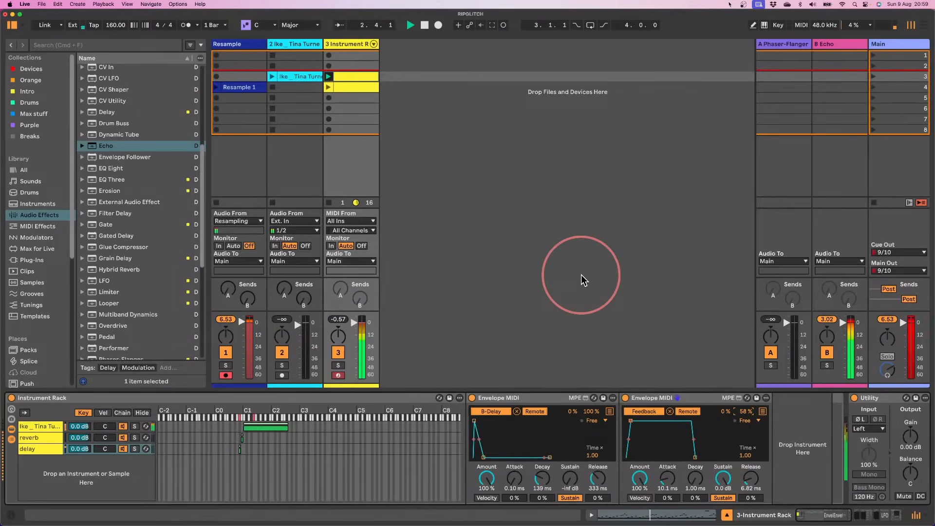
left_click(846, 43)
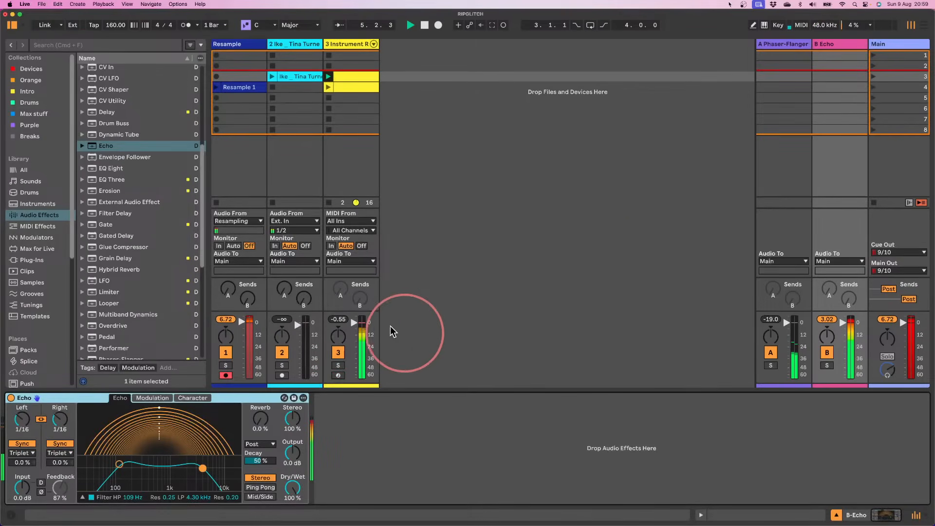
left_click(352, 75)
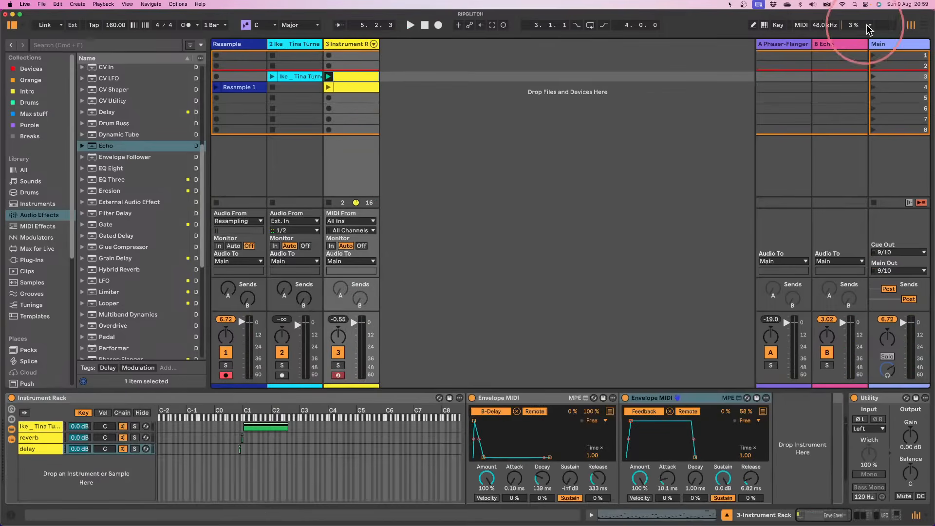
left_click(847, 44)
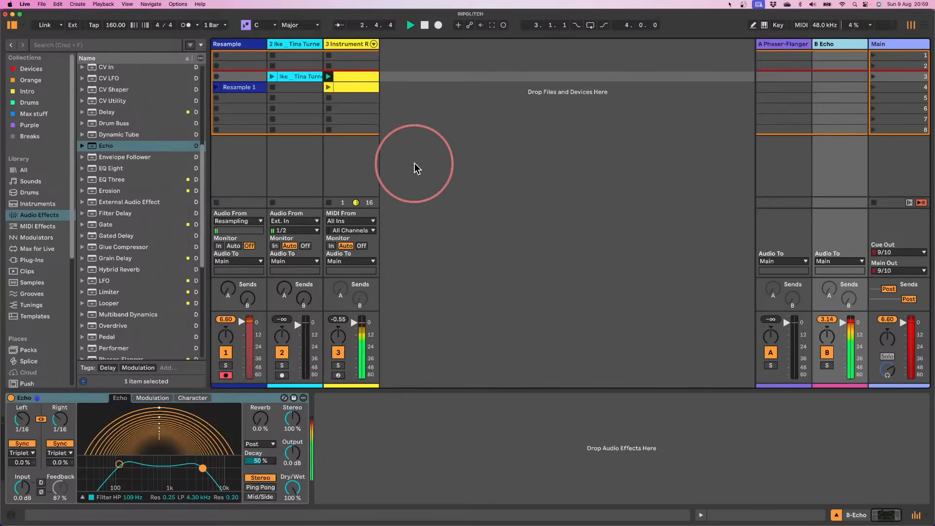
left_click(355, 75)
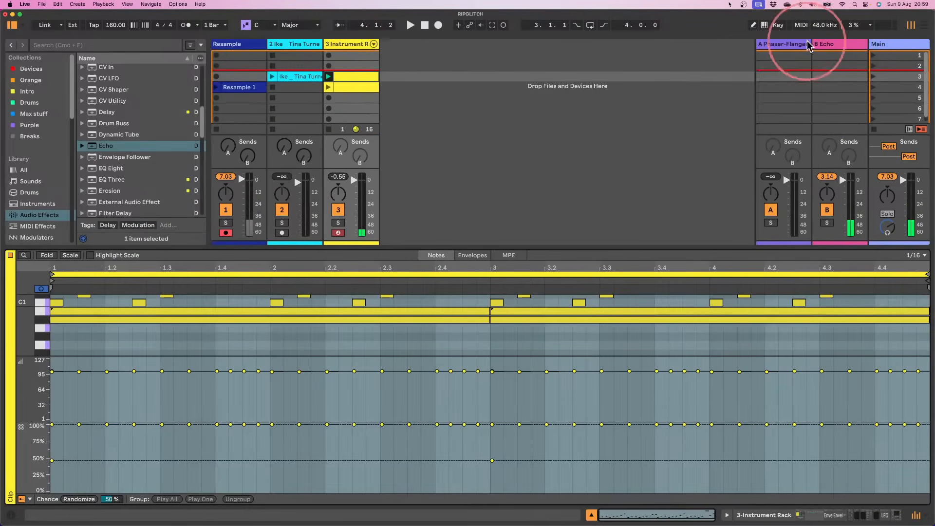
- Map the second Envelope MIDI also to the Dry/Wet of return B's Echo and audition the loop
left_click(754, 515)
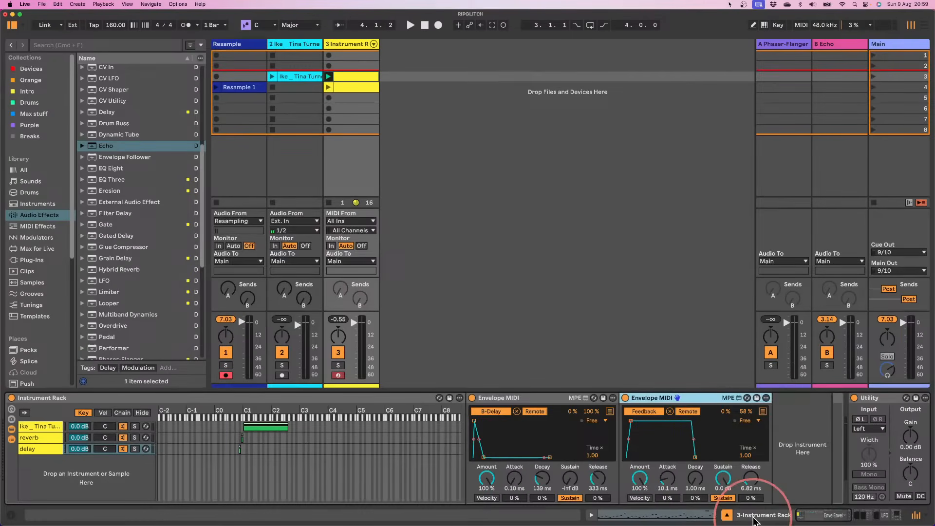
left_click(762, 411)
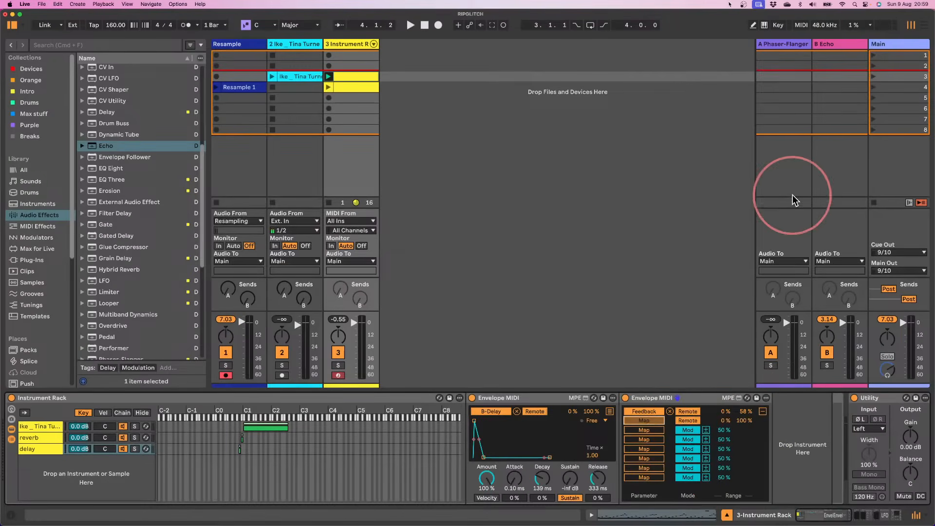
left_click(823, 44)
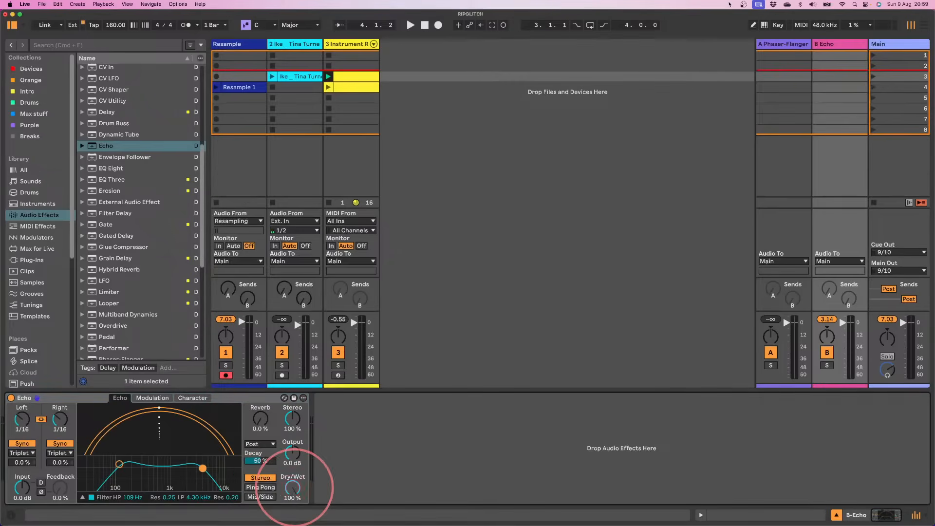
key("space")
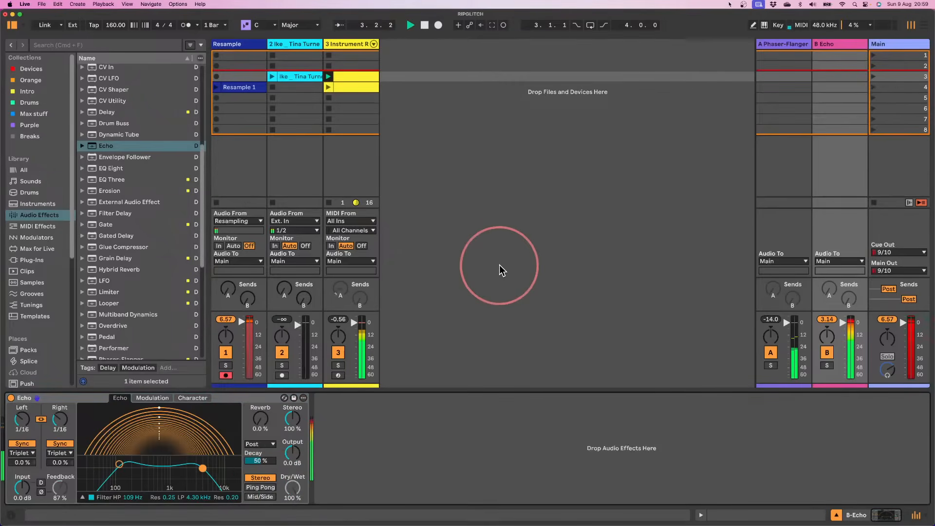
key("space")
- Lower the chance of the A#0 notes in track 3's clip to about 40% and start playback
double_click(356, 76)
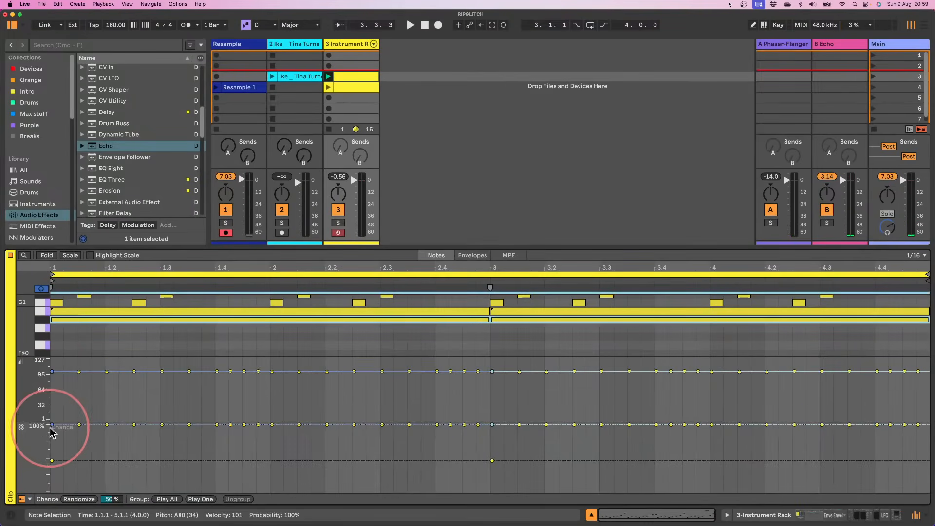
left_click_drag(52, 425, 52, 465)
key("space")
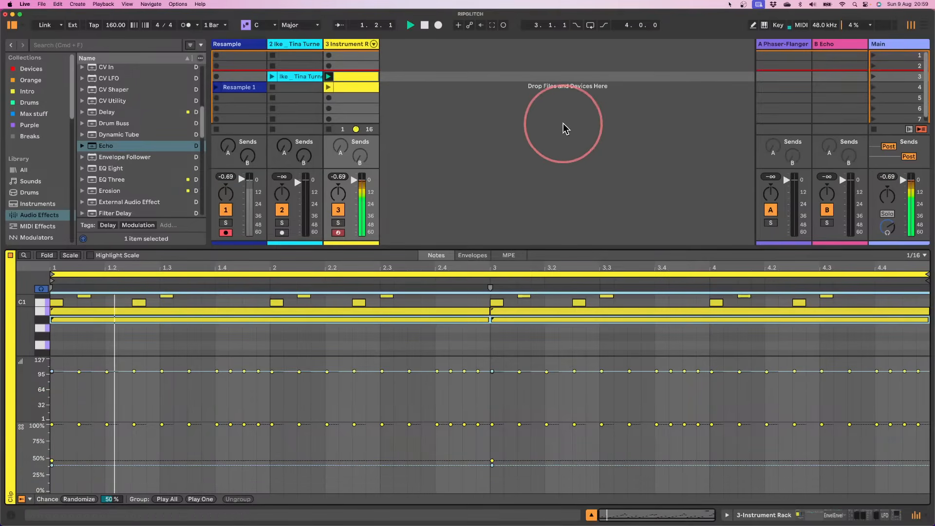
- Set return B's Echo filter to 134 Hz high-pass with 0.13 resonance and 4.30 kHz low-pass with 0.15 resonance
left_click(842, 44)
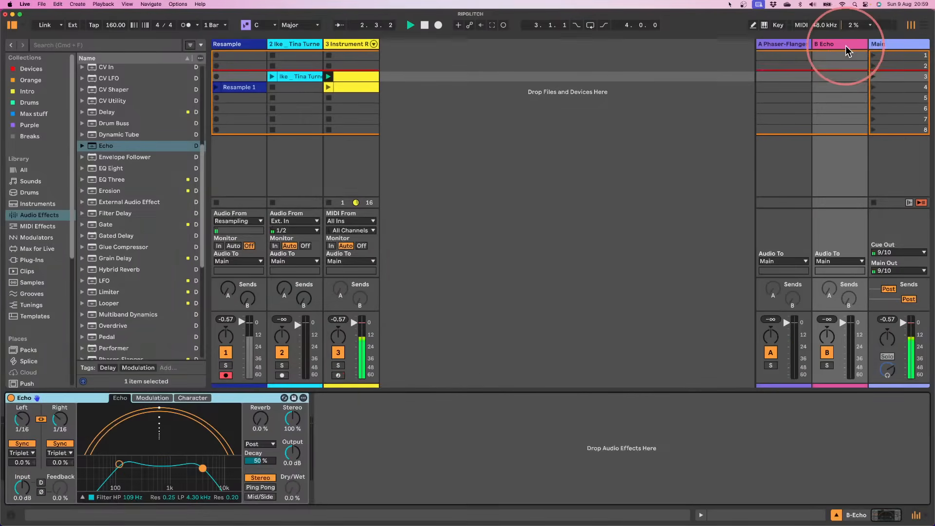
left_click_drag(119, 464, 125, 475)
left_click_drag(203, 469, 203, 473)
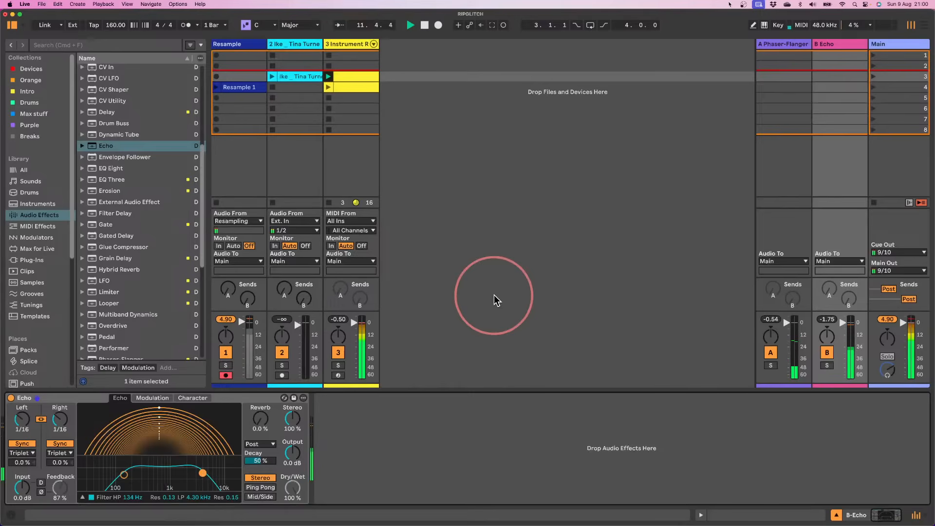
- Lengthen the first Envelope MIDI's decay to 1.11 s, listen with return B's Echo in view, and stop playback
left_click(343, 47)
mouse_move(542, 481)
left_mouse_down()
mouse_move(536, 470)
mouse_move(543, 485)
left_mouse_up()
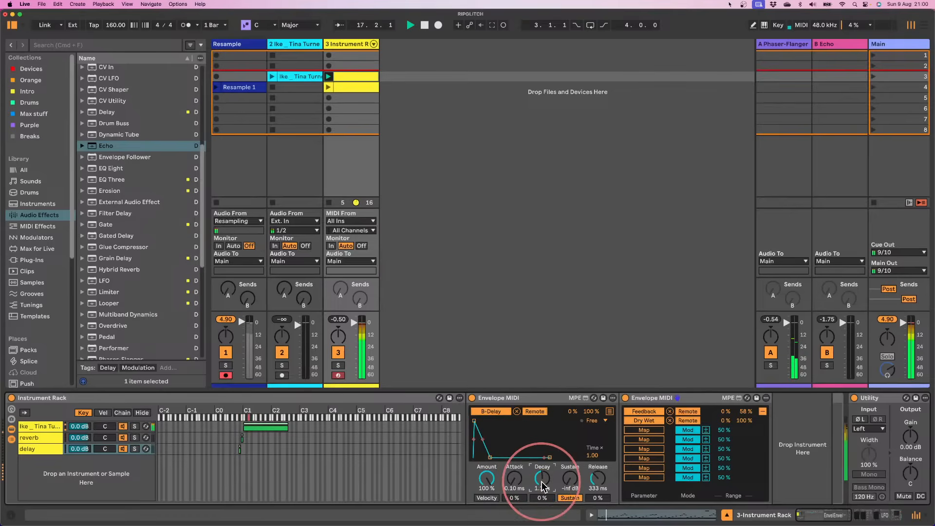
left_click(505, 305)
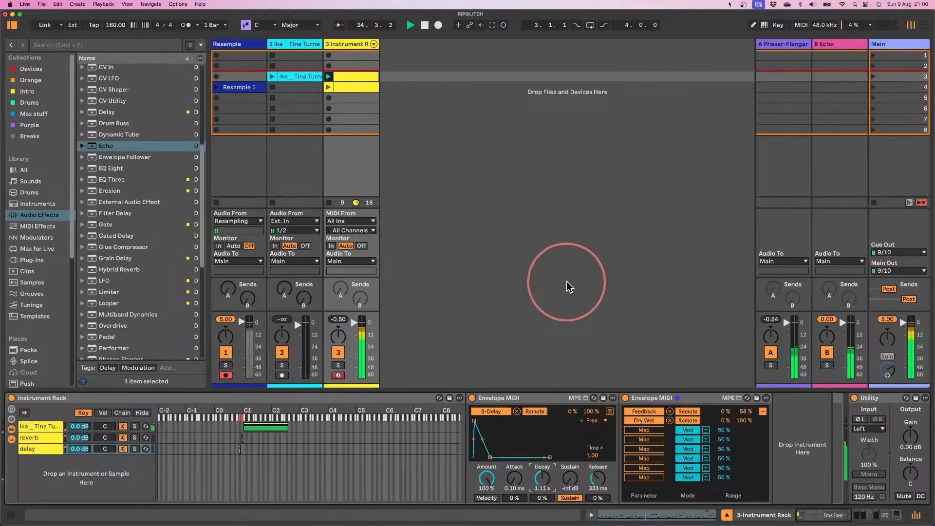
left_click(840, 45)
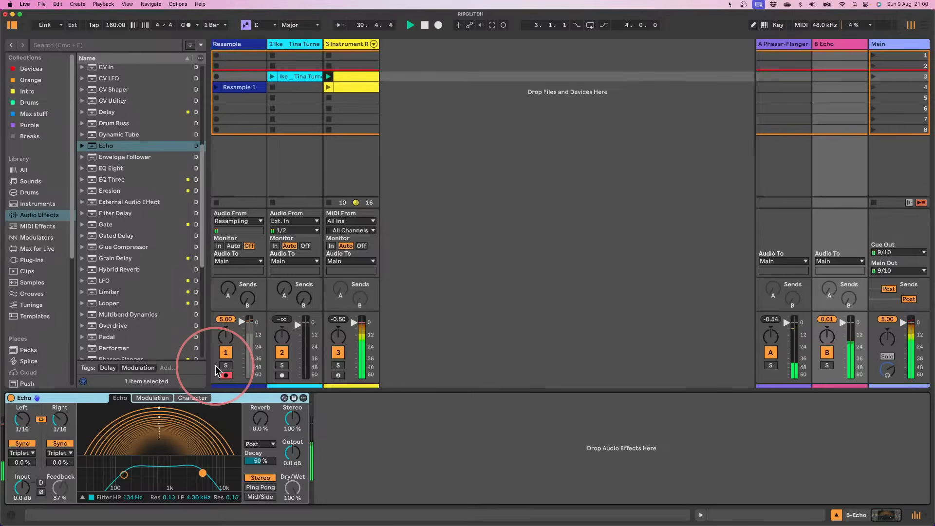
key("space")
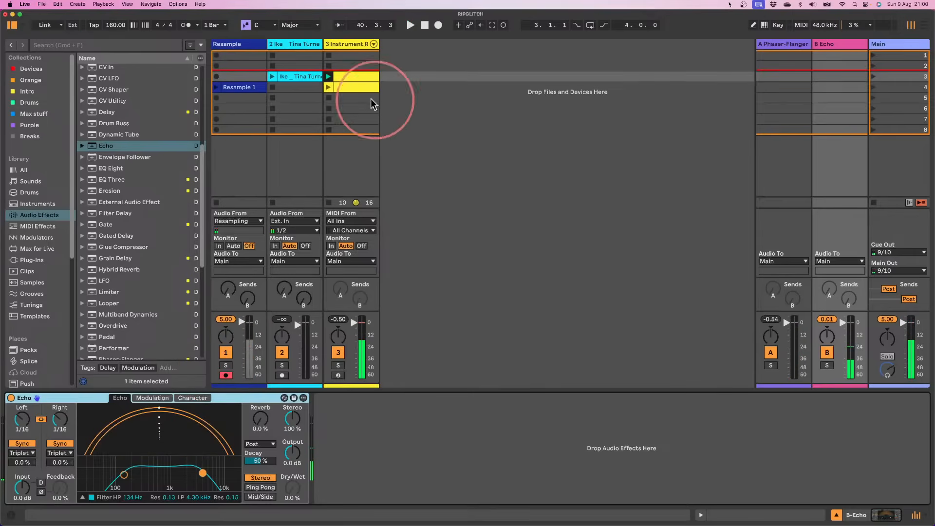
- Reduce the maximum of the second envelope's Feedback mapping to 45%
left_click(344, 44)
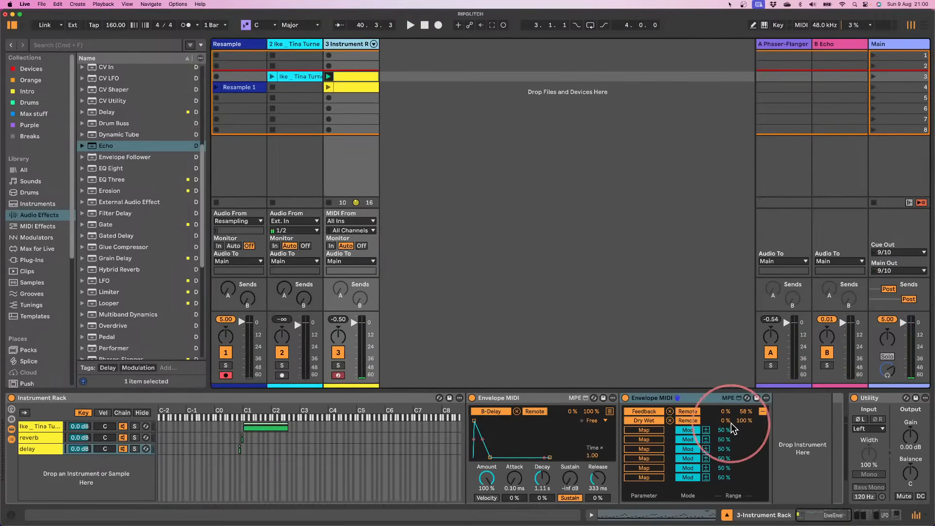
left_click_drag(745, 411, 745, 417)
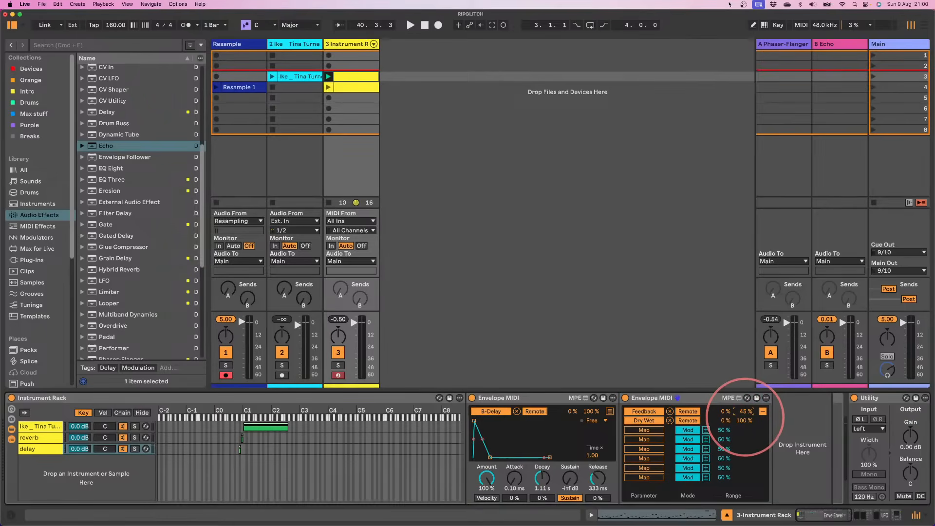
left_click_drag(745, 417, 745, 418)
- Inspect the Echo on return B and the Glitch plug-in's window on return A
left_click(823, 44)
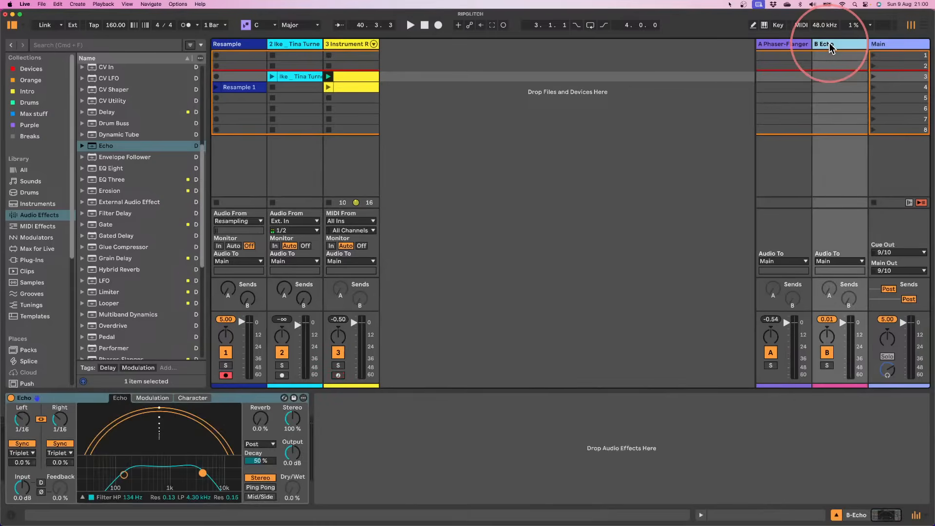
left_click(71, 185)
left_click(786, 45)
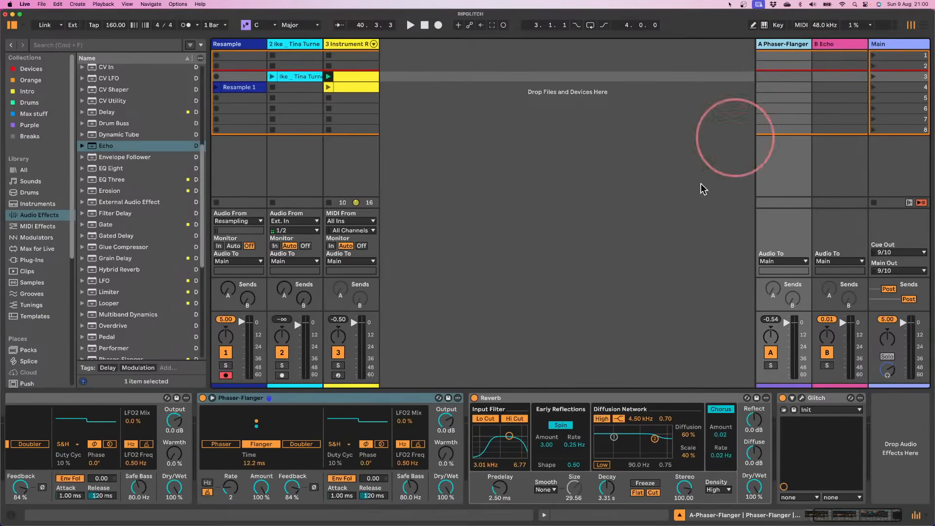
left_click(801, 398)
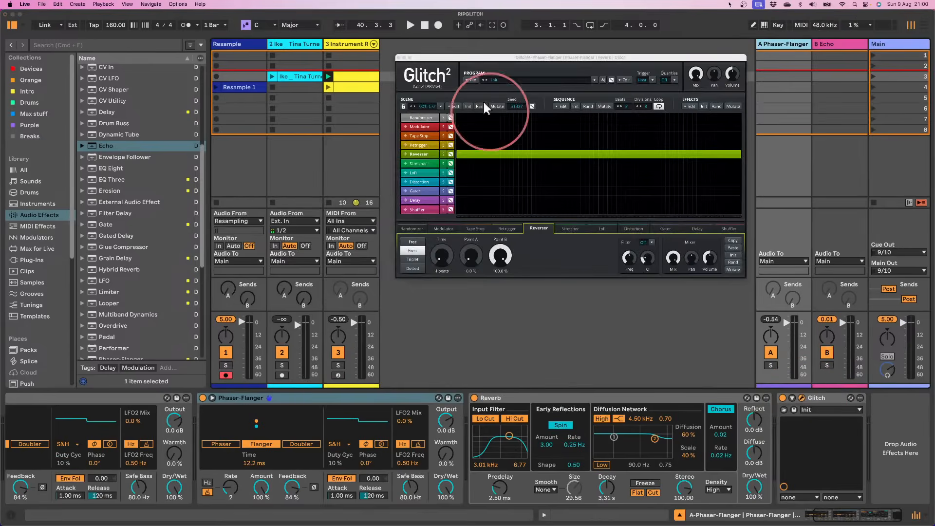
left_click(398, 57)
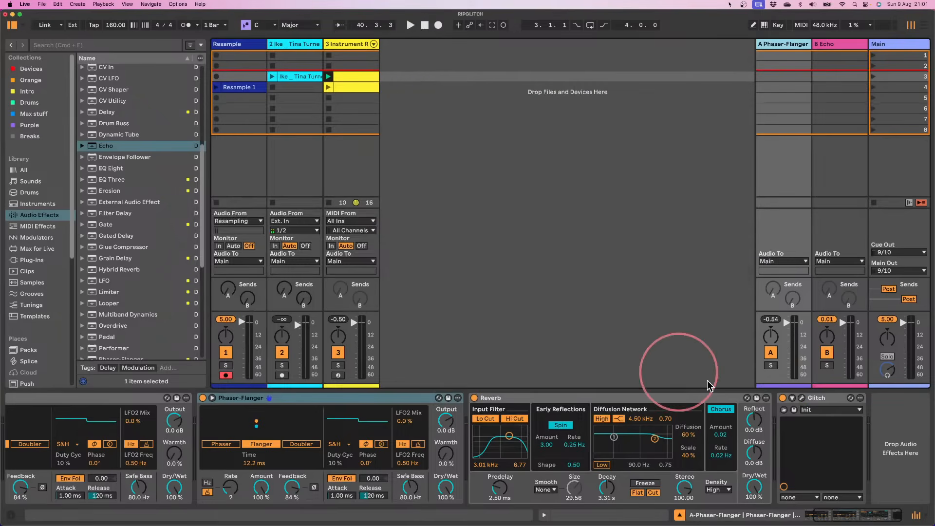
- Move the Glitch plug-in from return A to after Echo on return B, start playback, and display its editor window
left_click(814, 396)
left_click_drag(813, 397, 355, 468)
key("space")
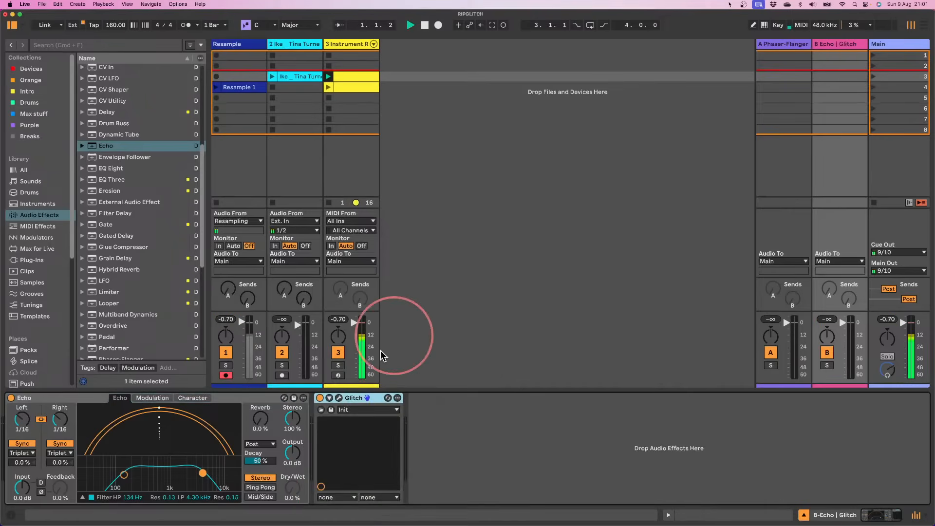
left_click(338, 398)
left_click_drag(533, 57, 515, 126)
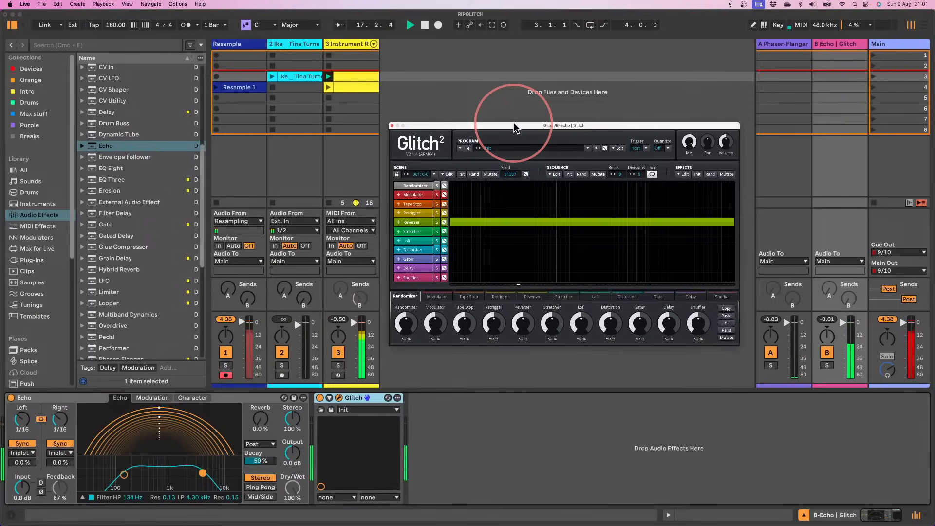
- Switch Echo's linked delay times on return B to 16th mode and set them to 1
left_click(830, 46)
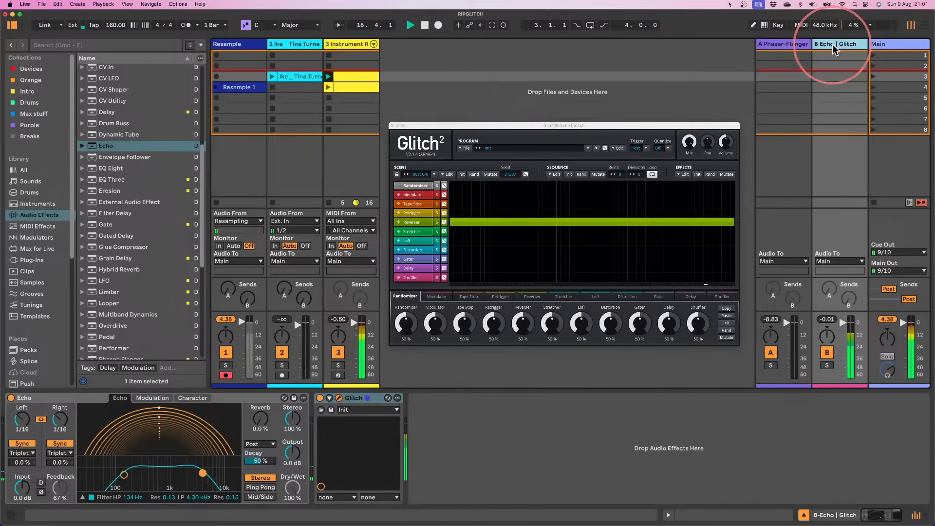
left_click_drag(55, 420, 55, 429)
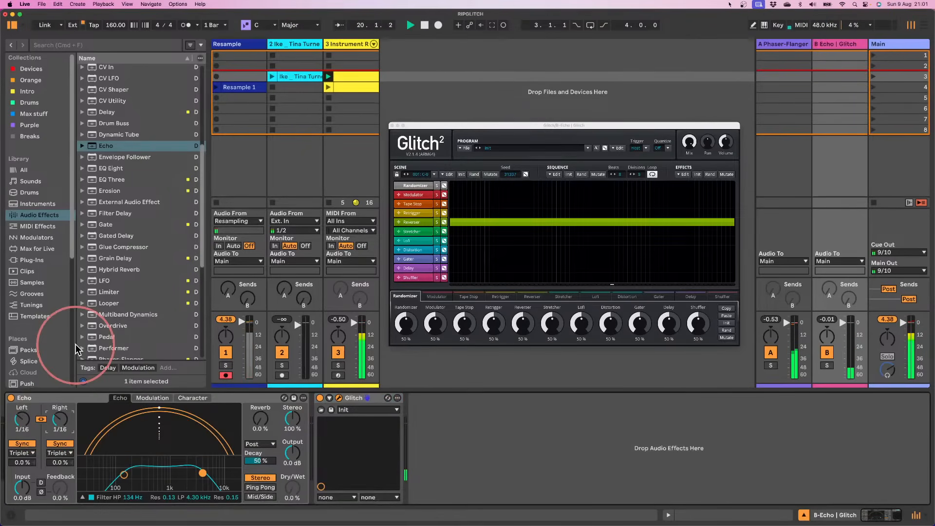
left_click(59, 453)
left_click(59, 489)
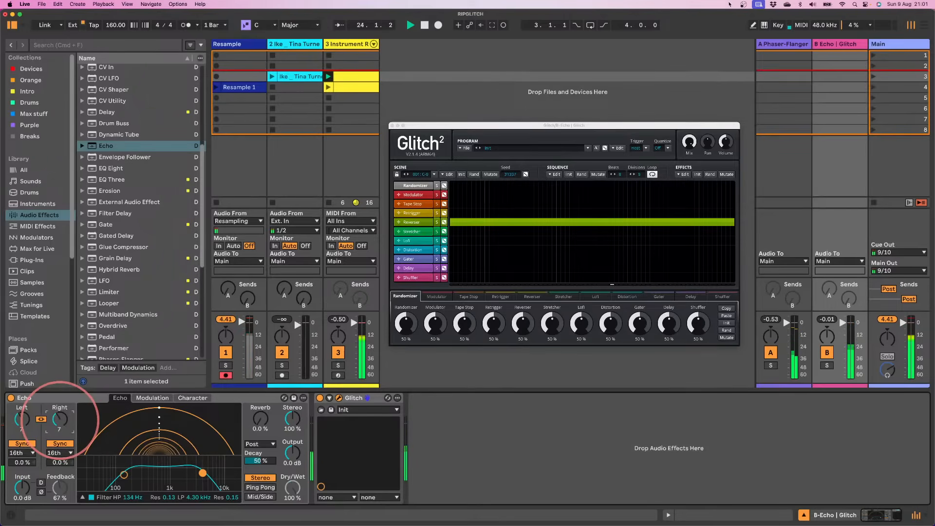
left_click_drag(62, 419, 60, 431)
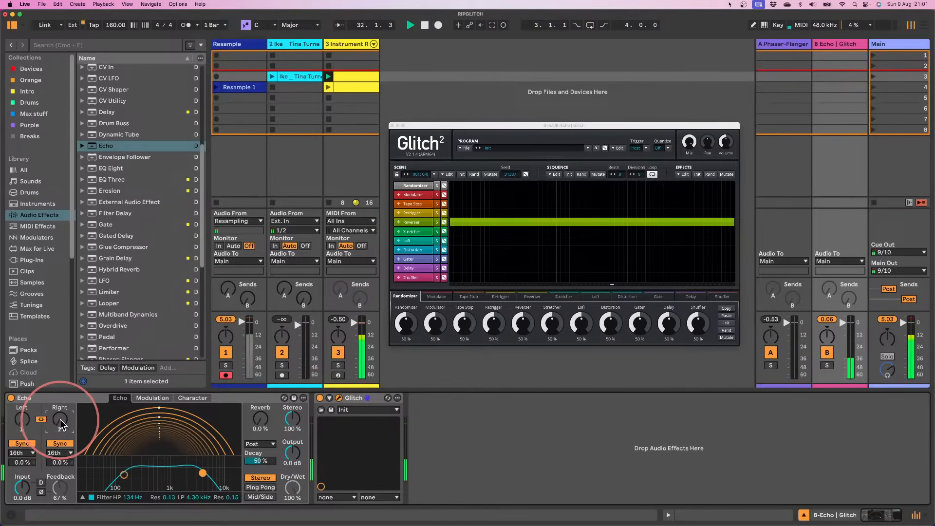
- Set Echo's filter to 401 Hz high-pass with 0.24 resonance and 4.30 kHz low-pass with 0.19 resonance
left_click_drag(125, 474, 135, 469)
left_click_drag(200, 474, 202, 469)
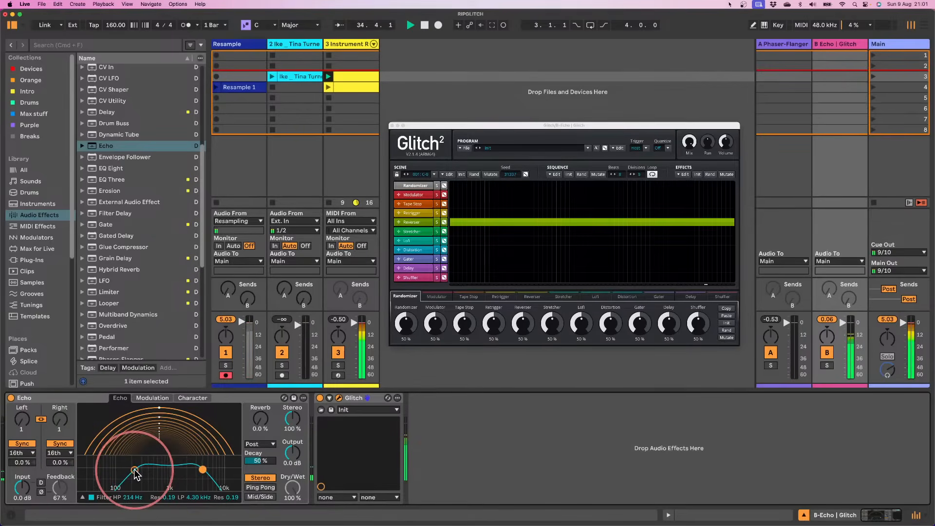
left_click_drag(135, 473, 149, 465)
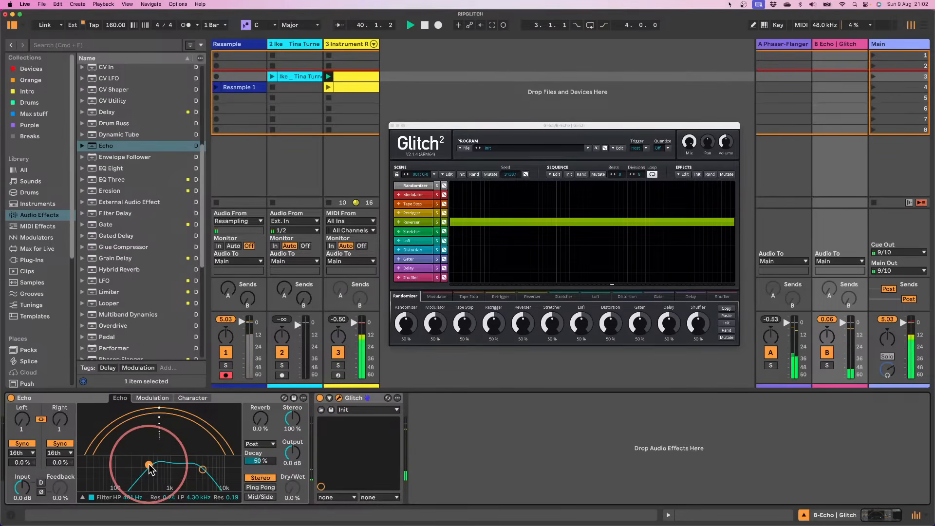
- Insert an LFO between Echo and Glitch on return B, using Remote mode, the Random waveform and a tempo-synced rate of 32
left_click_drag(104, 280, 310, 417)
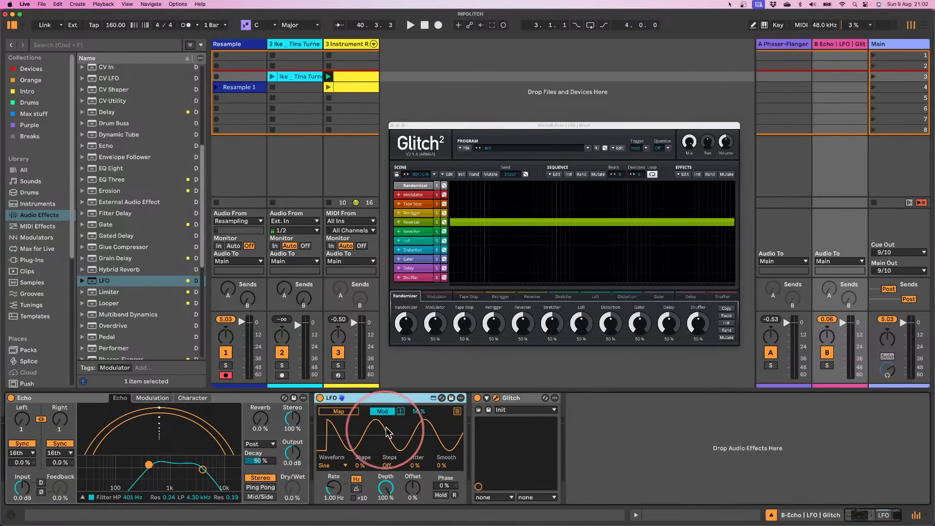
left_click(383, 411)
left_click(332, 465)
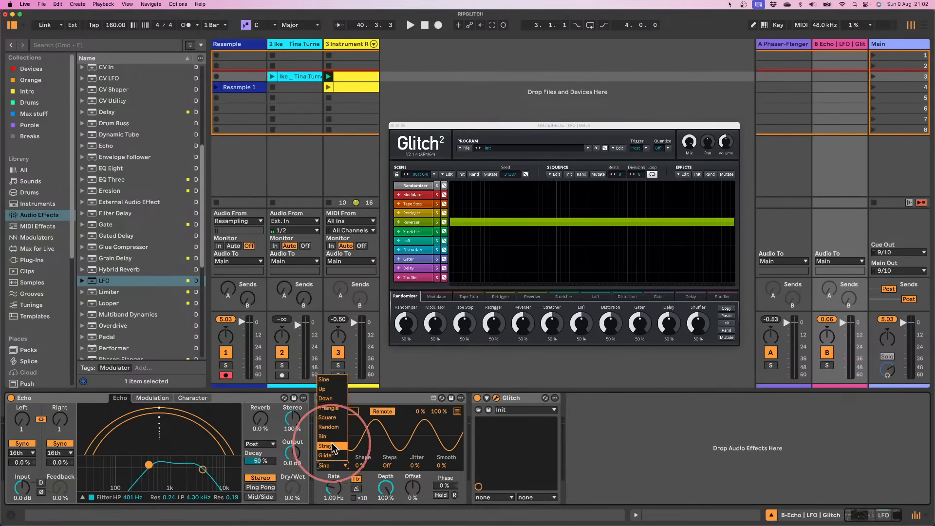
left_click(328, 427)
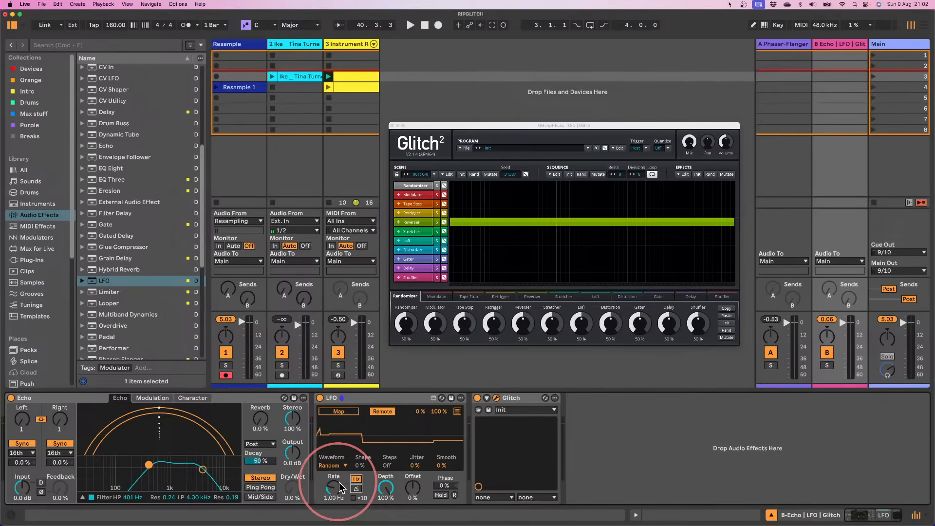
left_click(355, 489)
left_click_drag(332, 486, 335, 457)
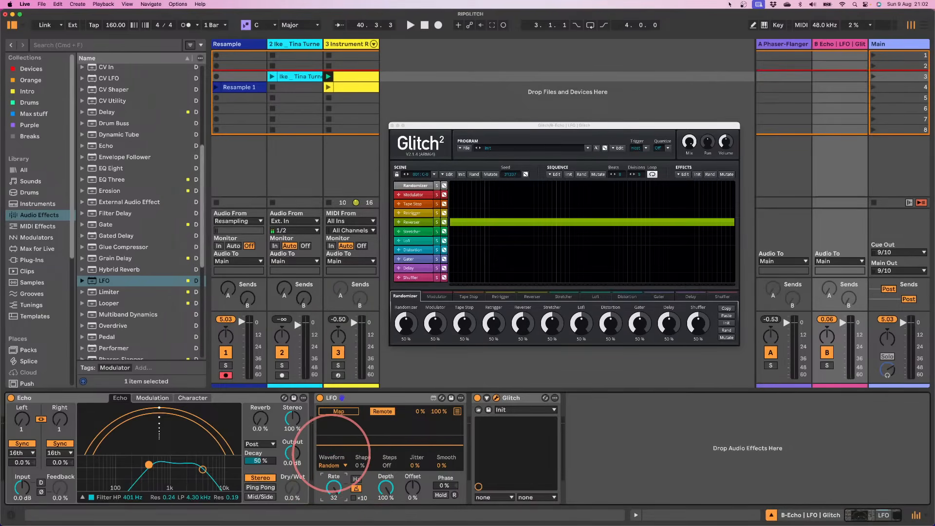
- Map the LFO to Echo's left 16th delay time, cap the modulation maximum at 50%, and start playback
left_click(336, 412)
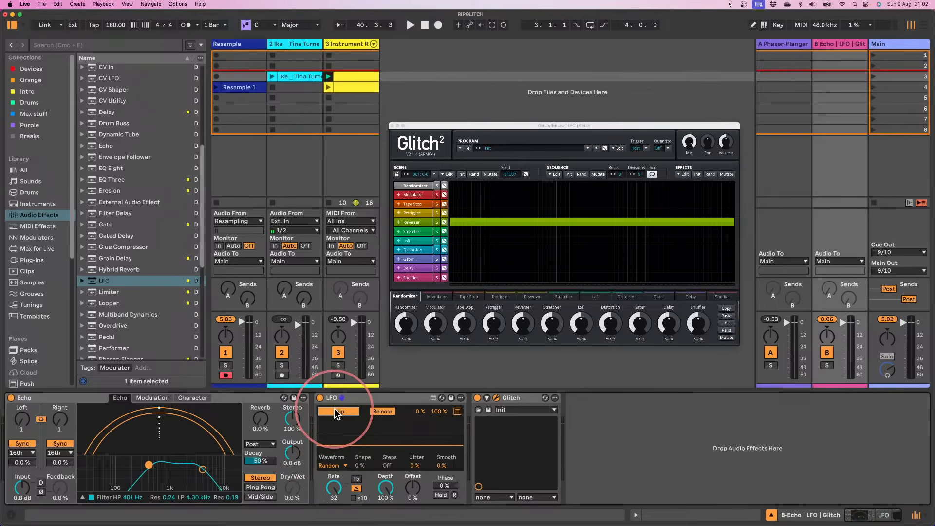
left_click(21, 419)
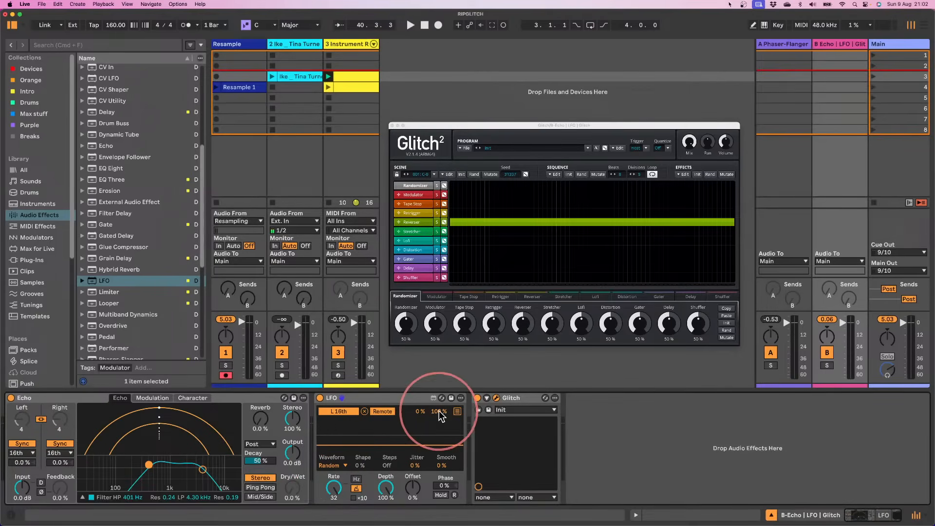
left_click_drag(438, 411, 419, 497)
key("space")
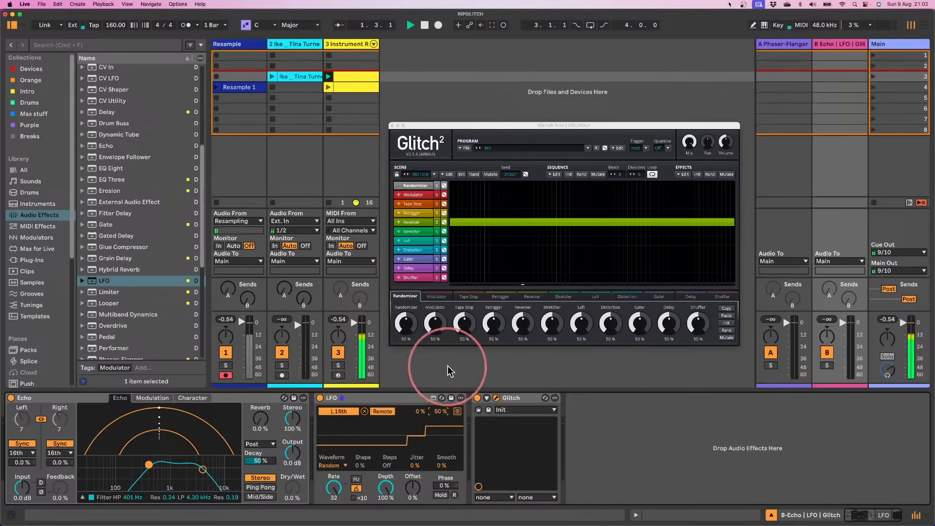
- Fine-tune the LFO mapping's maximum to 13% by ear, and stop playback
left_click_drag(440, 411, 449, 431)
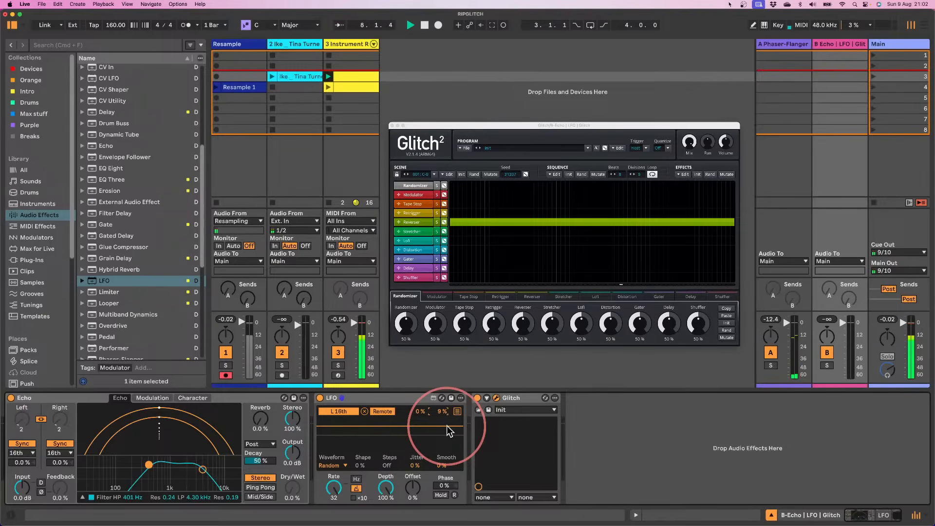
left_click_drag(449, 431, 449, 431)
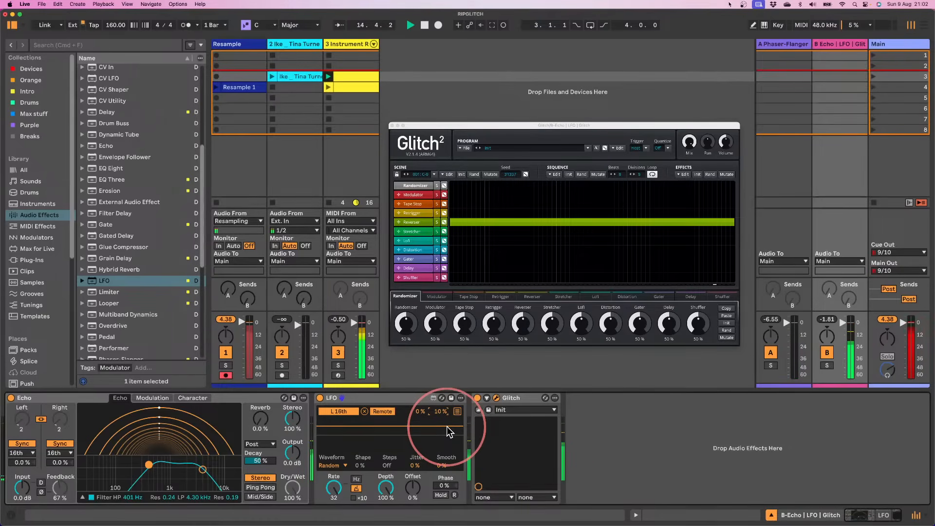
key("Up")
key("Up")
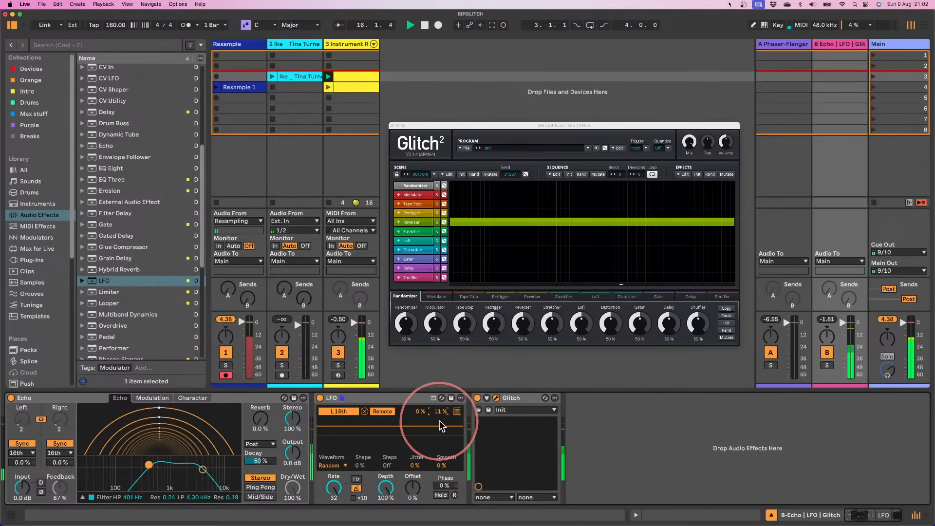
key("Up")
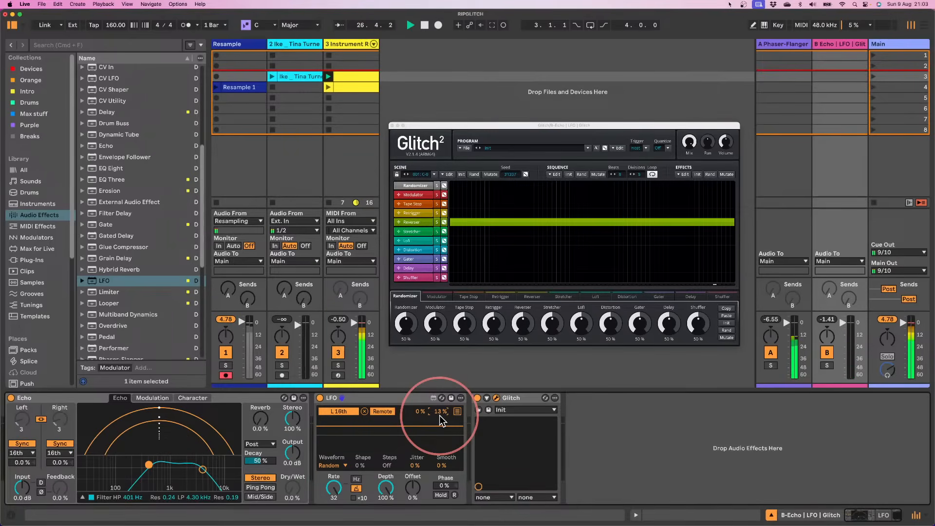
key("space")
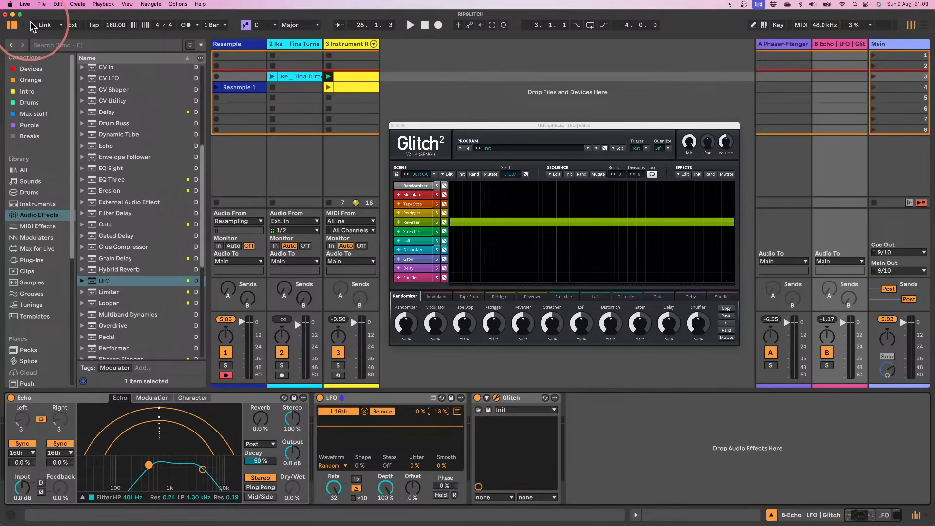
- Collect all files and save the set, copying files from elsewhere, other projects, the User Library and Factory Packs
left_click(41, 4)
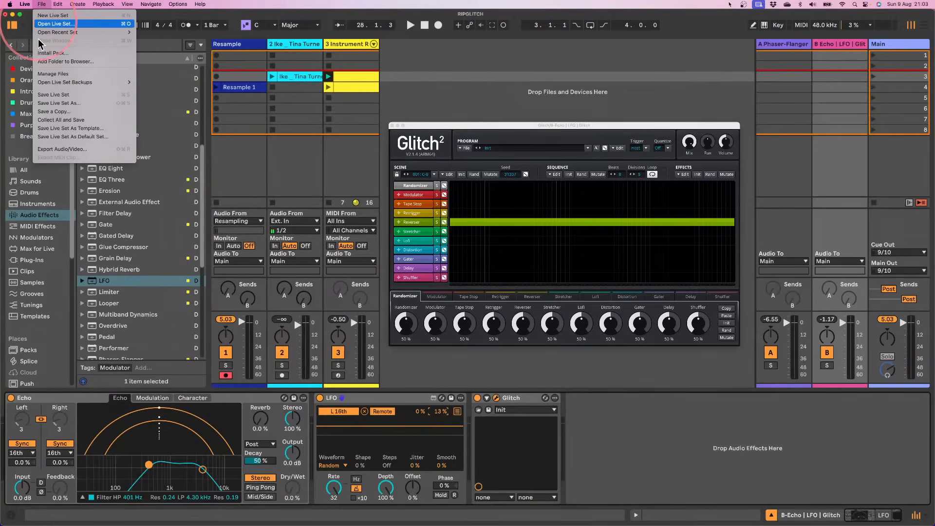
left_click(49, 128)
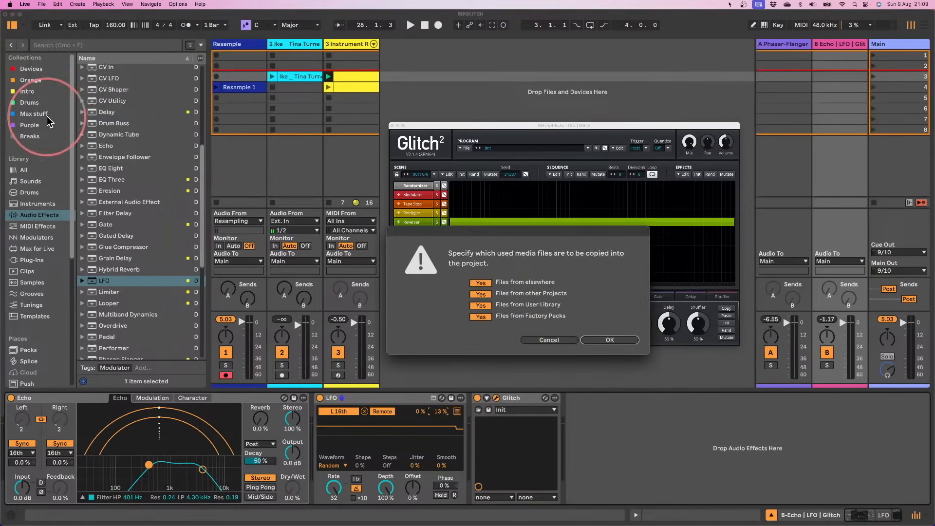
left_click(588, 340)
- Audition the beat with the modulated return effects and close the Glitch editor window
left_click_drag(533, 126, 533, 93)
left_click(488, 73)
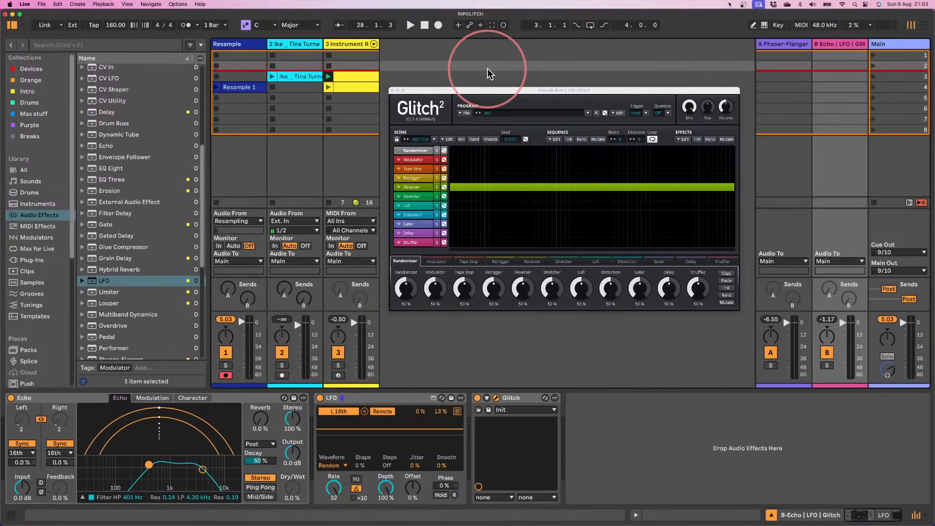
key("space")
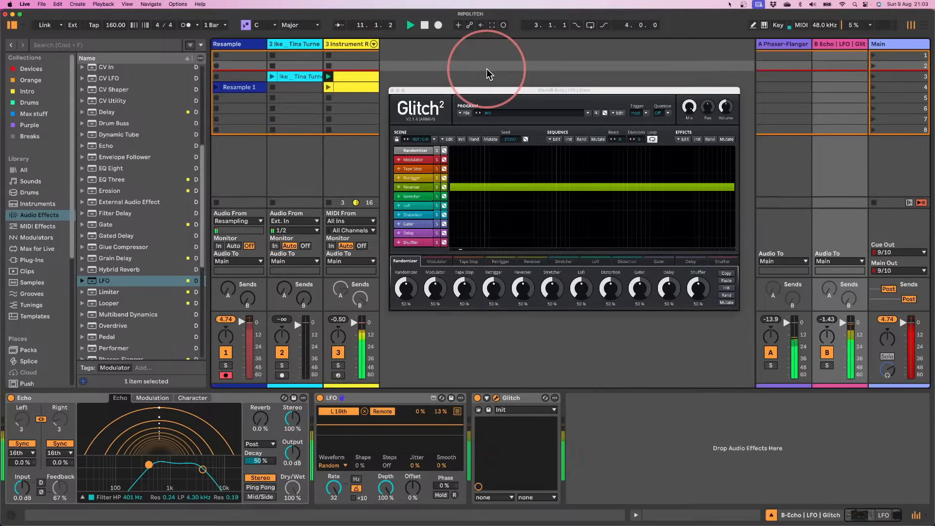
left_click(392, 91)
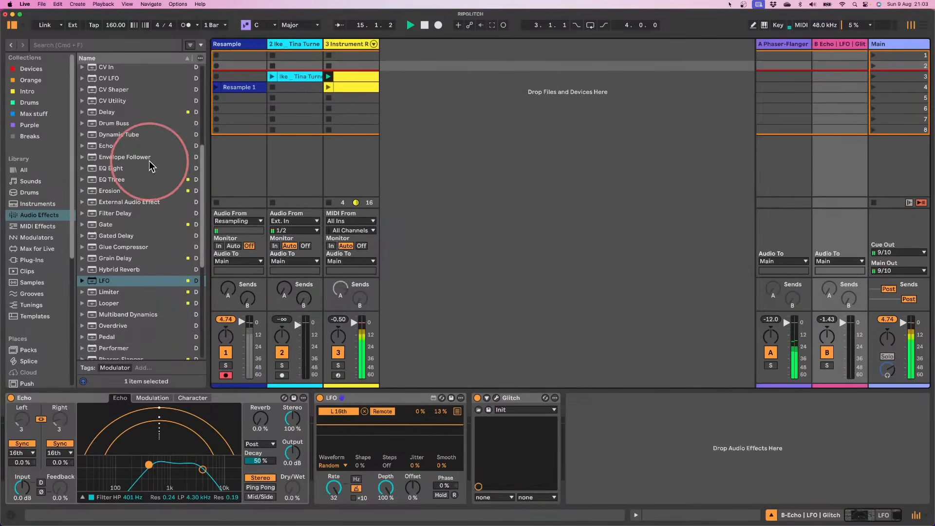
- Load the Operator instrument onto a new MIDI track beside the Instrument Rack track
scroll(150, 167, "down", 10)
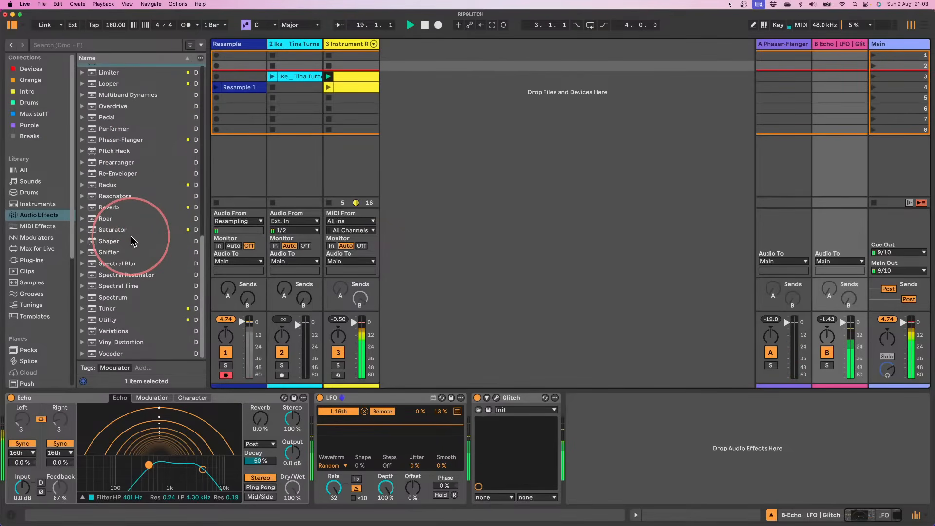
scroll(130, 238, "up", 6)
scroll(131, 239, "up", 10)
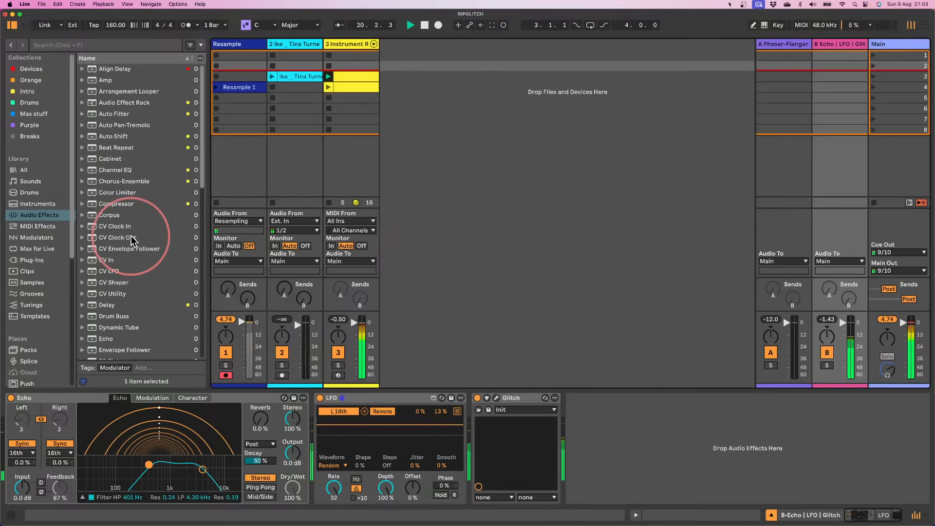
left_click(38, 204)
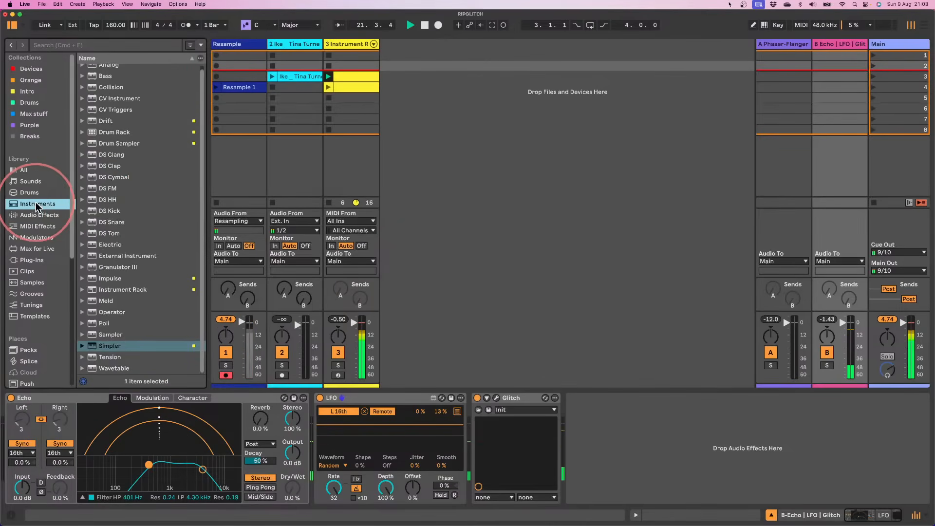
scroll(107, 210, "down", 1)
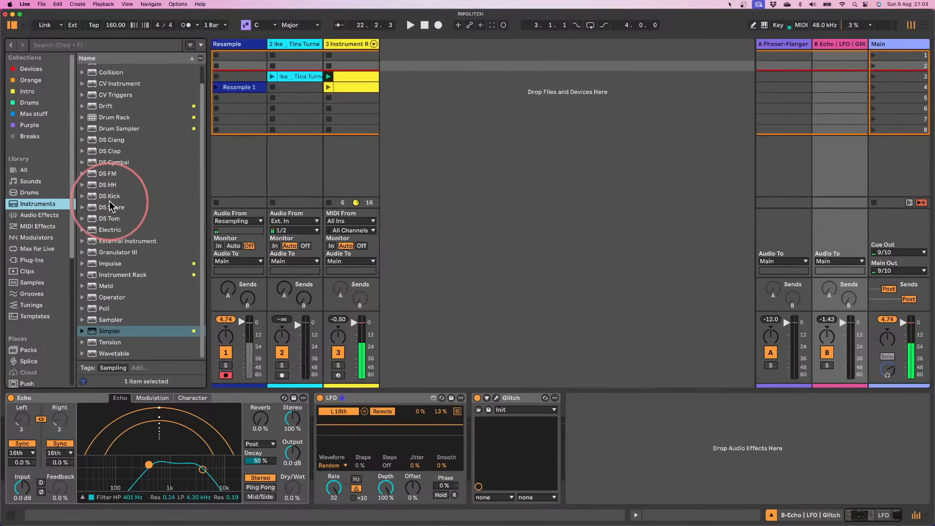
left_click(92, 298)
left_click_drag(92, 298, 422, 95)
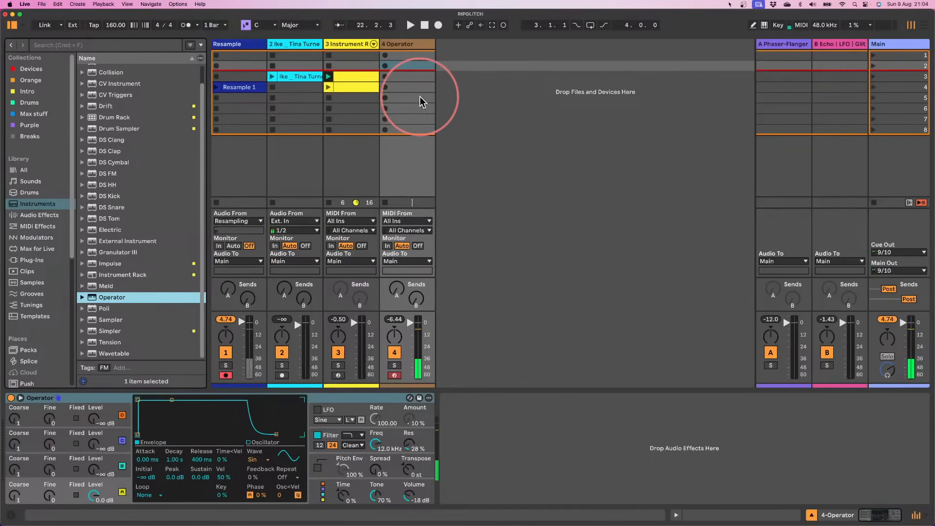
- Record a MIDI clip in the Operator track's third slot, trim it to end at bar 17, and enlarge its note editor
left_click(385, 77)
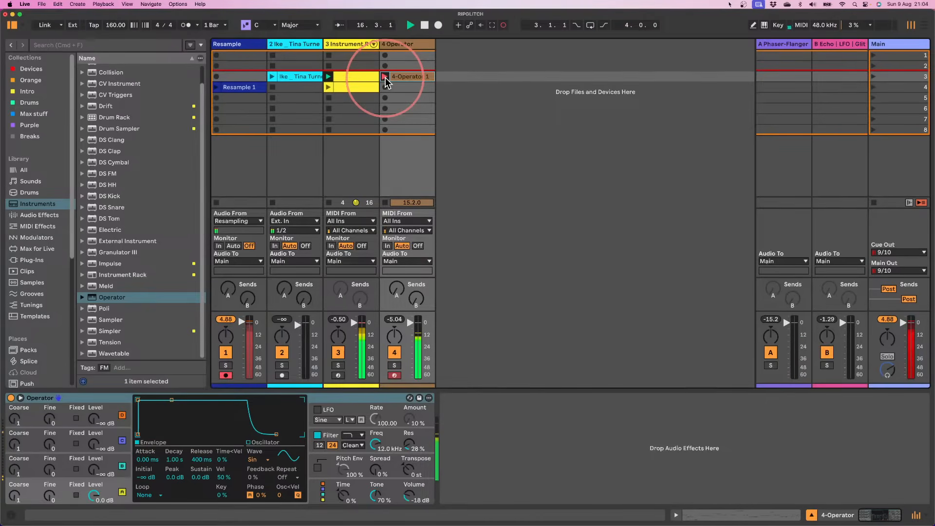
left_click(385, 77)
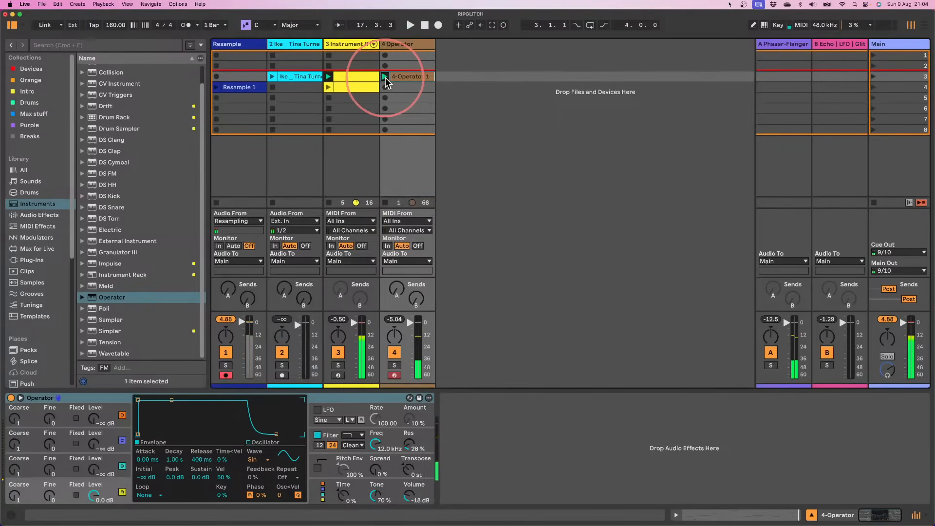
double_click(411, 76)
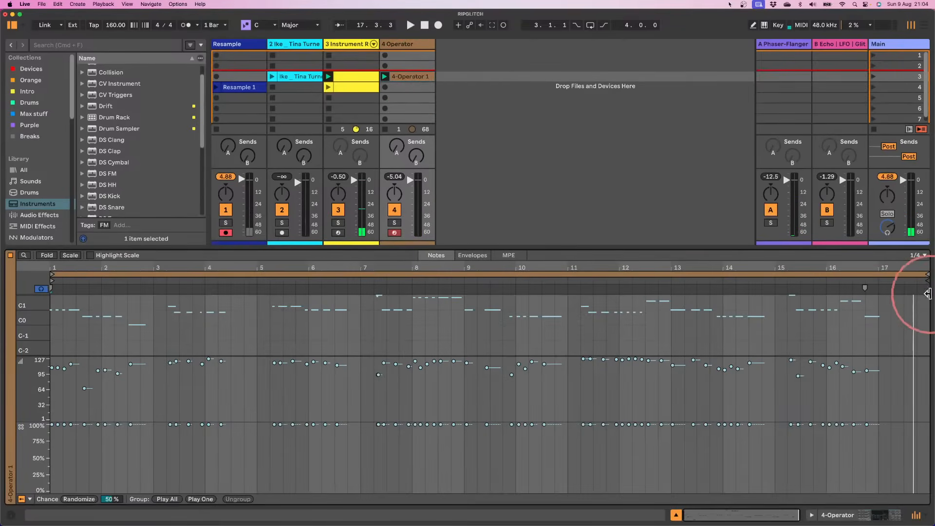
left_click_drag(926, 277, 878, 278)
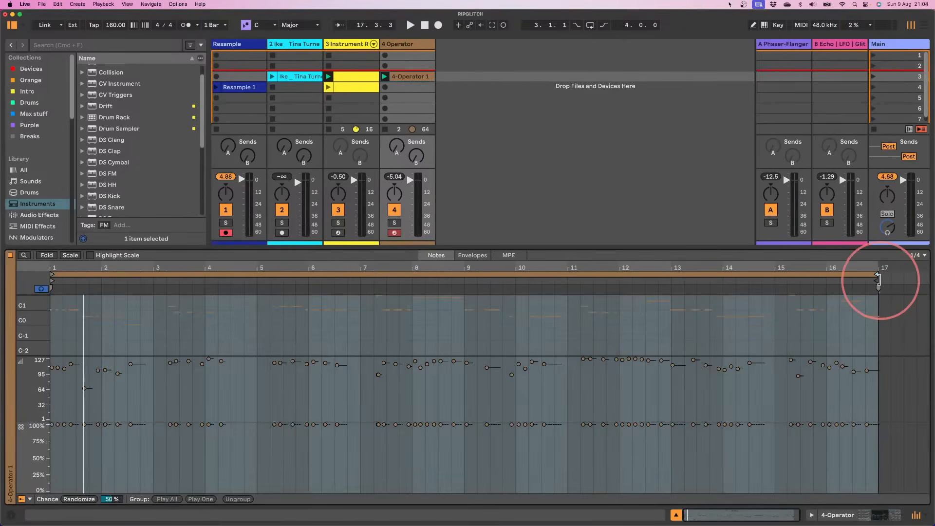
left_click_drag(459, 249, 460, 162)
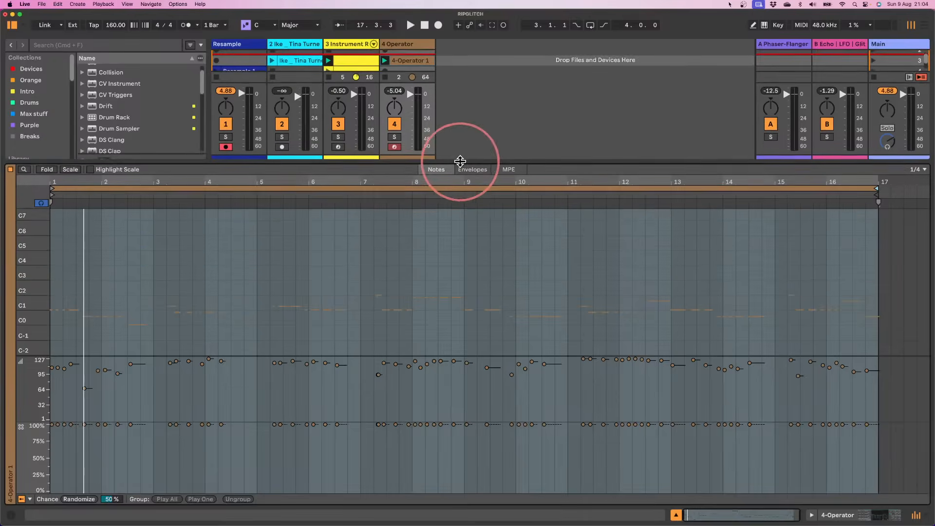
mouse_move(30, 318)
left_mouse_down()
mouse_move(33, 302)
mouse_move(34, 311)
left_mouse_up()
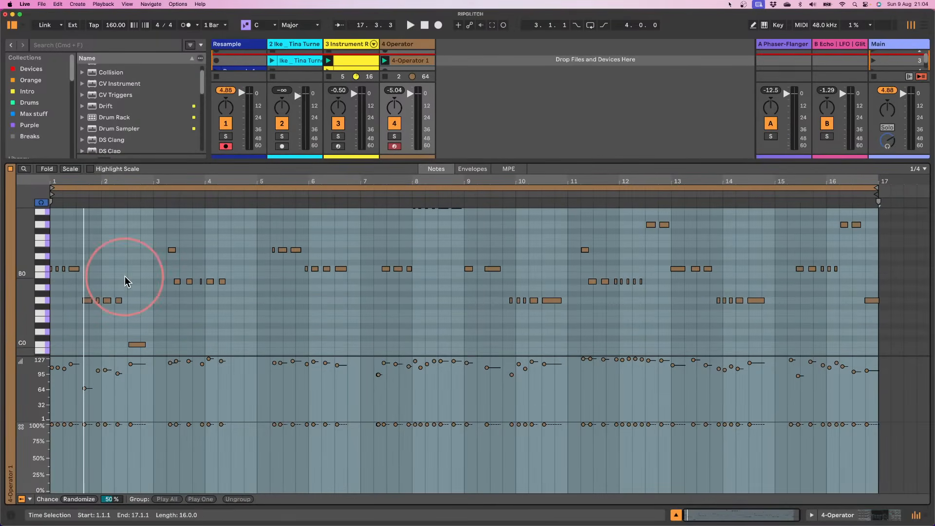
- Try quantizing all notes in the Operator clip, audition them with the track soloed and the metronome on, and undo the quantization
key("super+u")
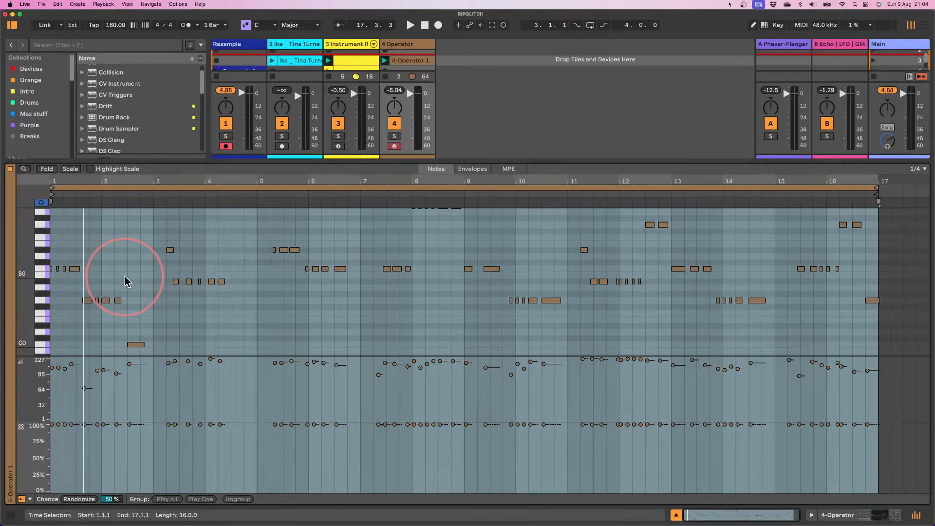
key("space")
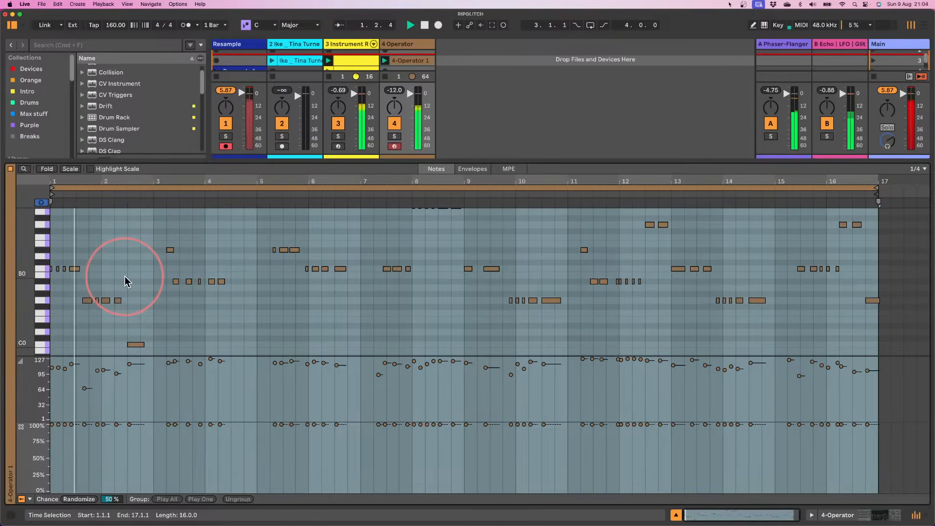
left_click(395, 137)
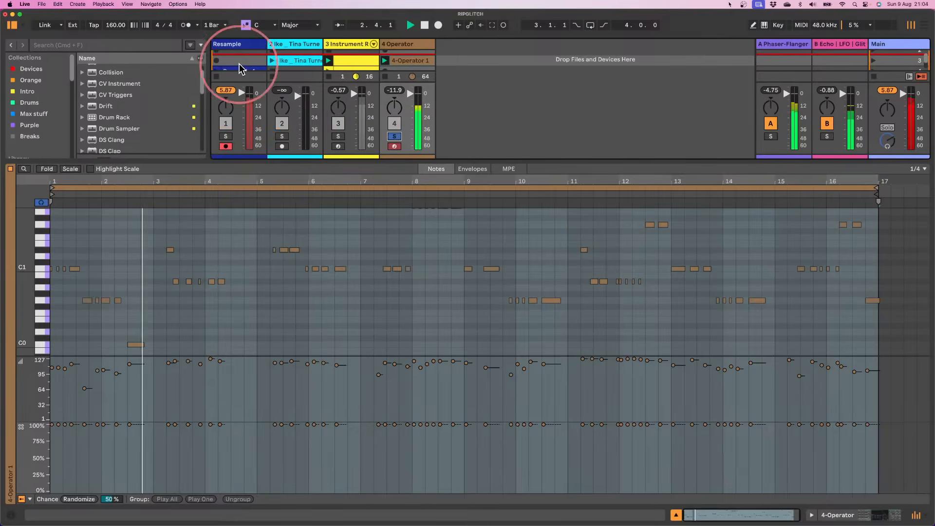
left_click(185, 25)
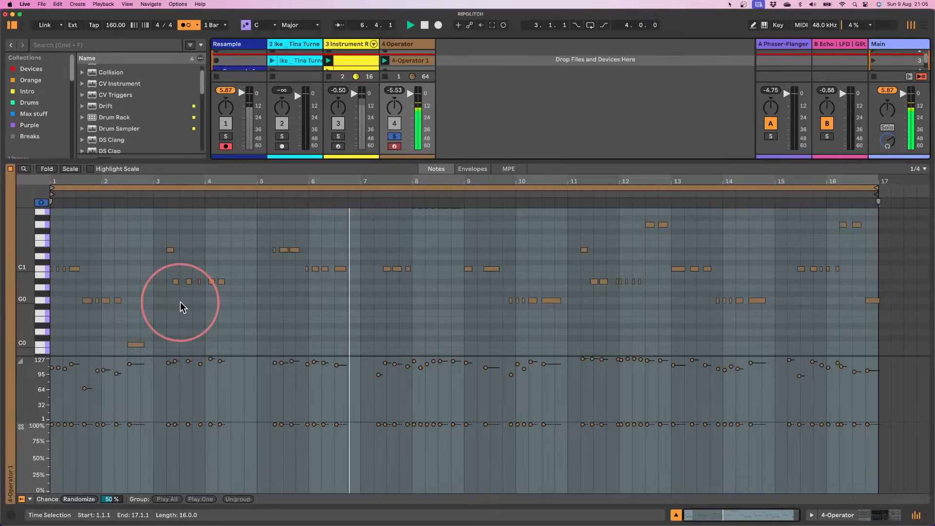
scroll(173, 292, "up", 2)
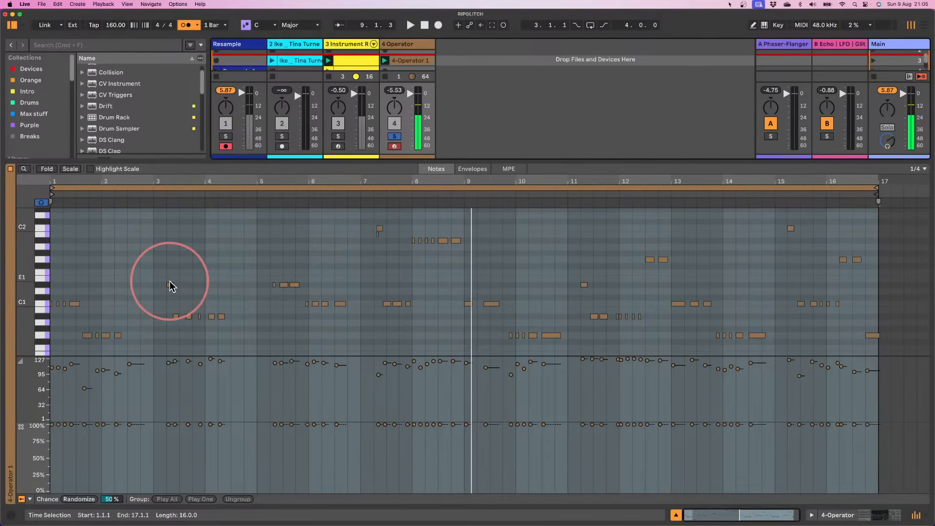
key("super+z")
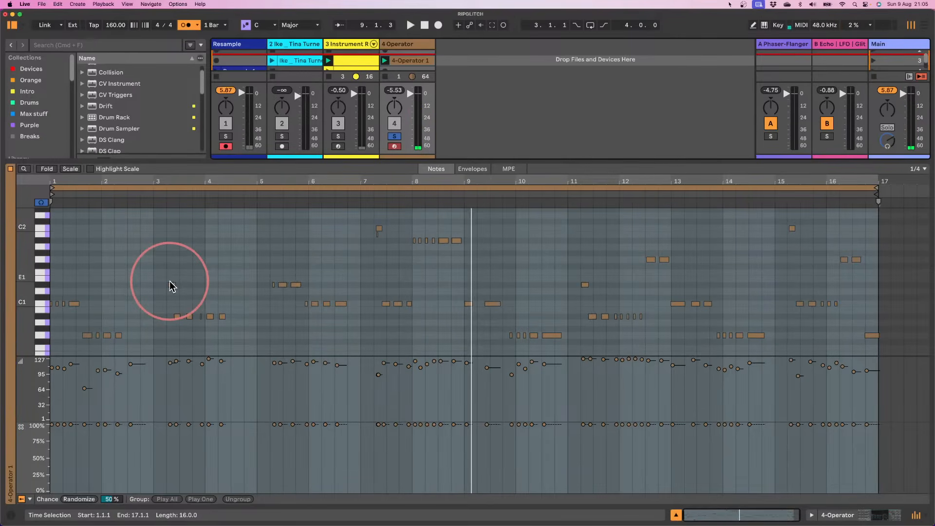
- Quantize only the single D#1 note in bar 3 and the three D#1 notes in bar 5 during playback
double_click(170, 286)
key("space")
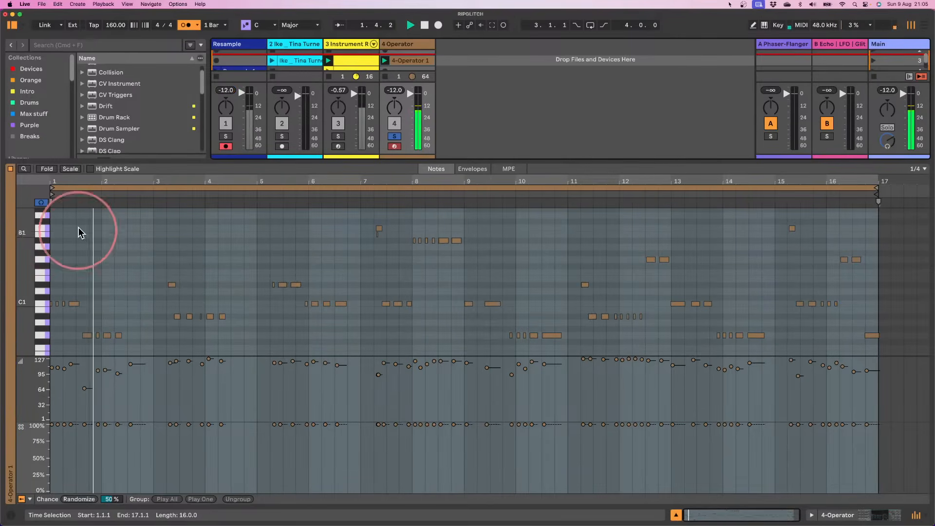
left_click_drag(54, 182, 55, 199)
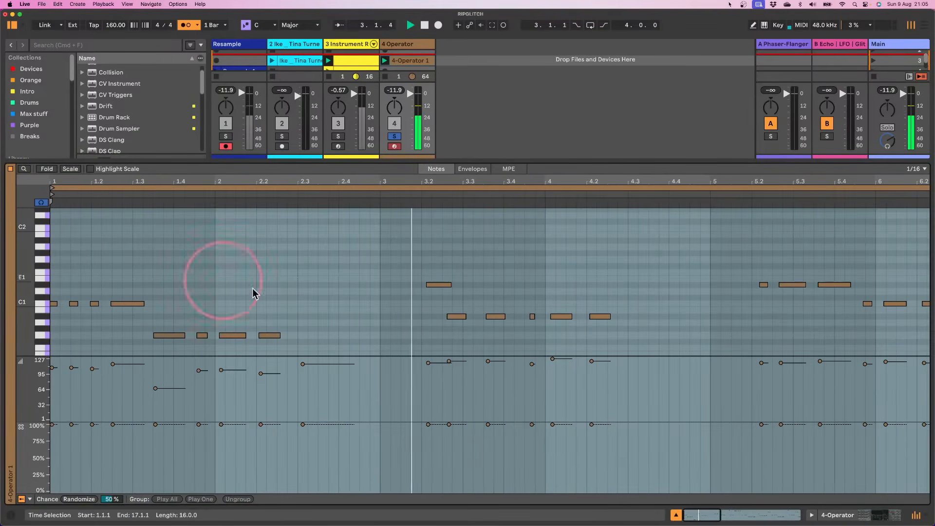
left_click_drag(437, 305, 439, 232)
key("super+u")
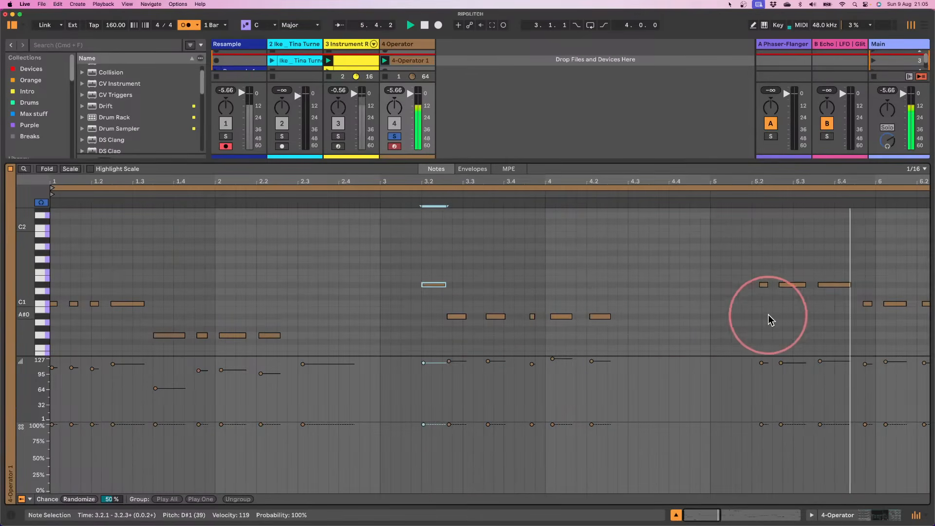
left_click_drag(857, 312, 736, 229)
key("super+u")
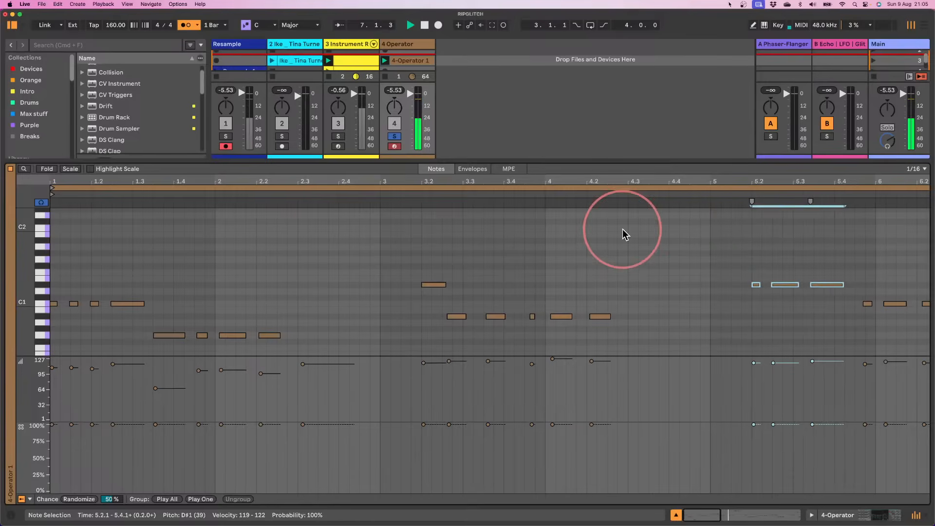
left_click_drag(617, 183, 618, 180)
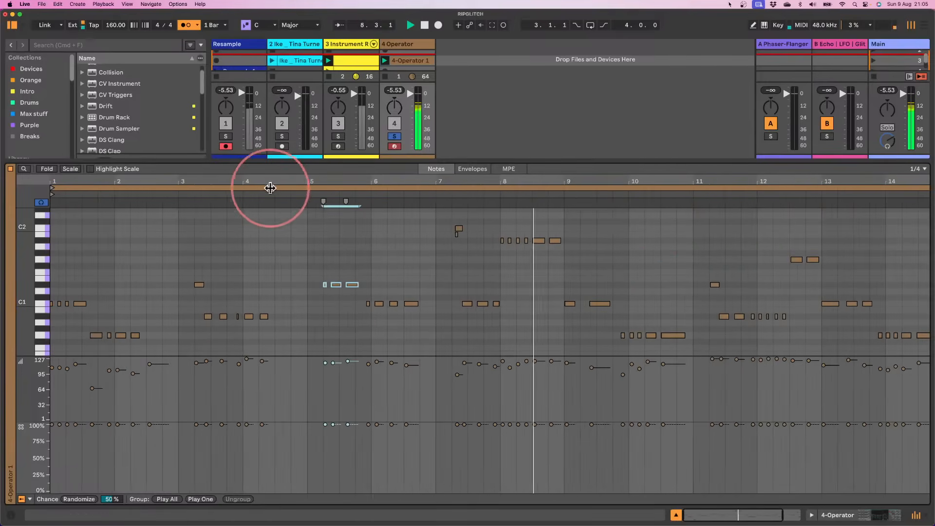
- Shift the four C1 notes spanning bars 5 and 6 of the Operator clip slightly earlier so the group starts at 5.4.3
left_click(440, 240)
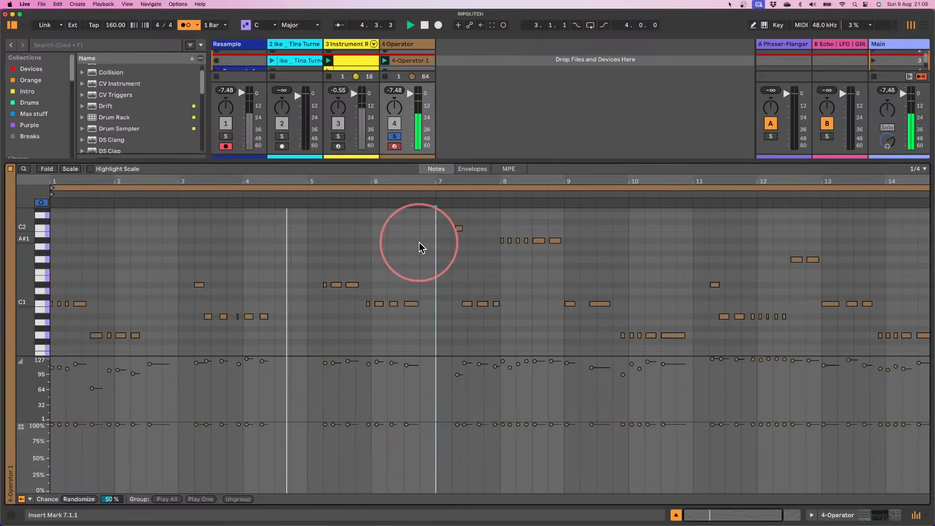
left_click_drag(47, 300, 29, 292)
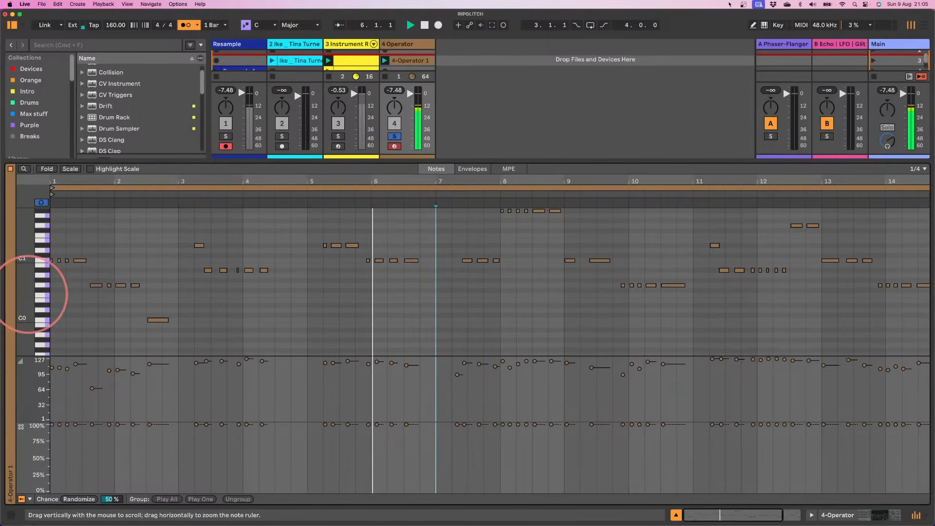
left_click_drag(396, 194, 365, 271)
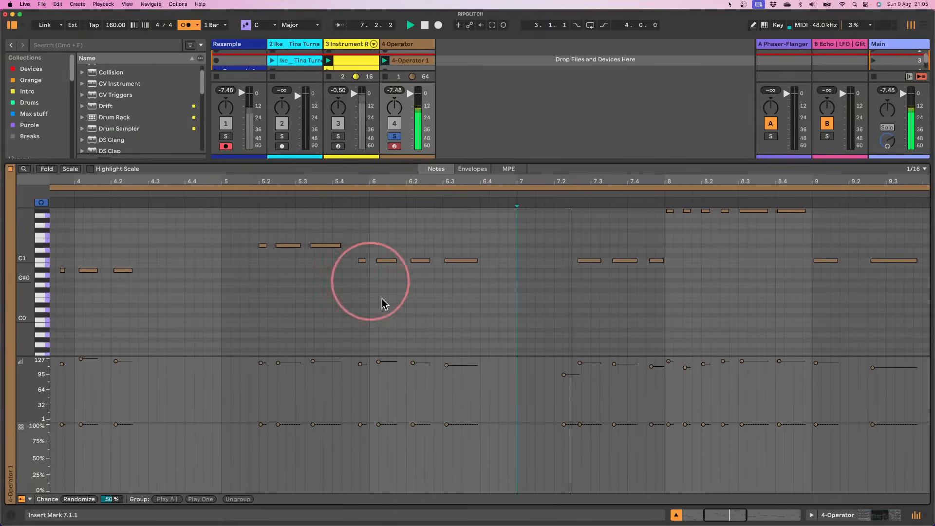
left_click_drag(469, 288, 558, 167)
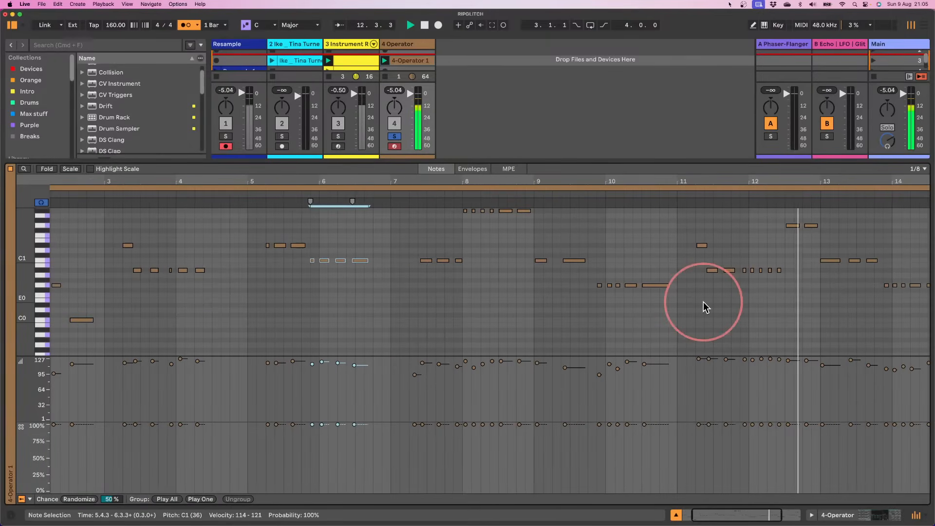
- Move the A#0 note at the start of bar 4 to 4.1.1 and the last C1 note of bar 6 to 6.3.1
left_click_drag(782, 183, 681, 183)
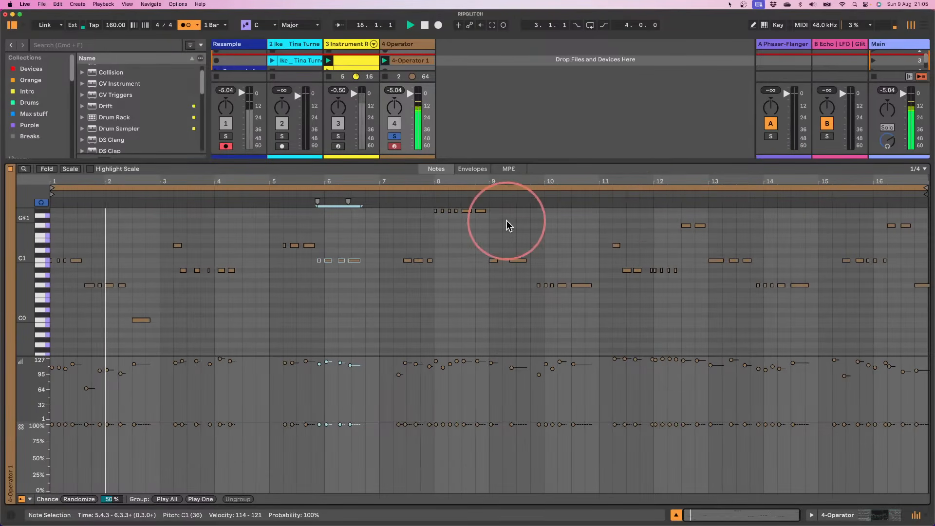
scroll(30, 245, "up", 3)
scroll(30, 244, "up", 1)
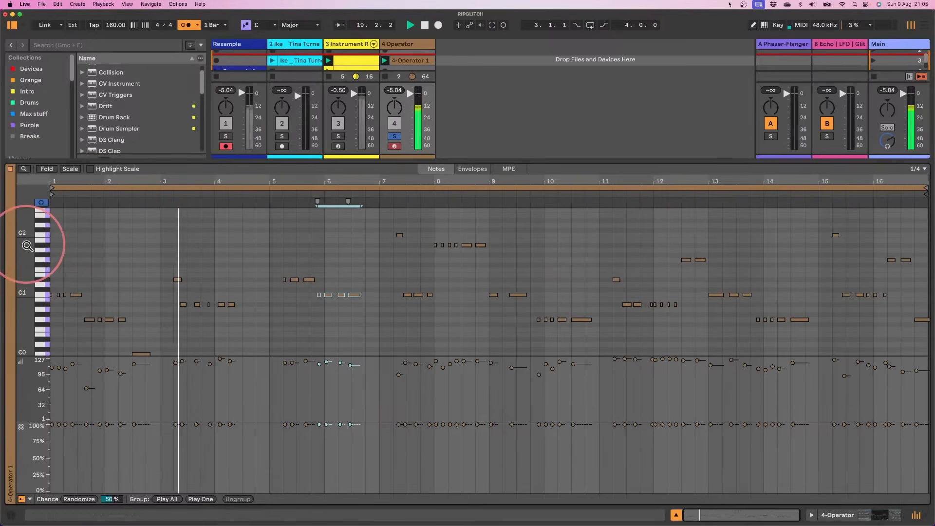
left_click_drag(215, 183, 224, 272)
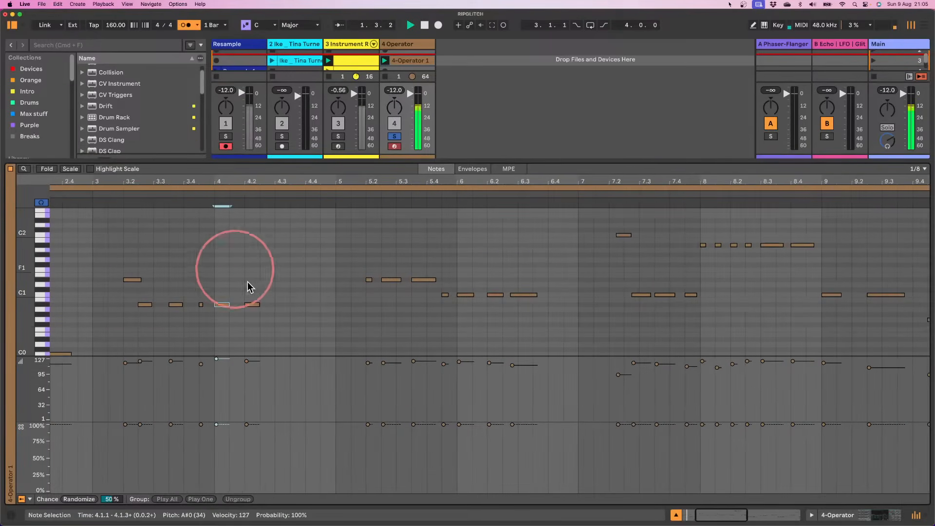
left_click(517, 295)
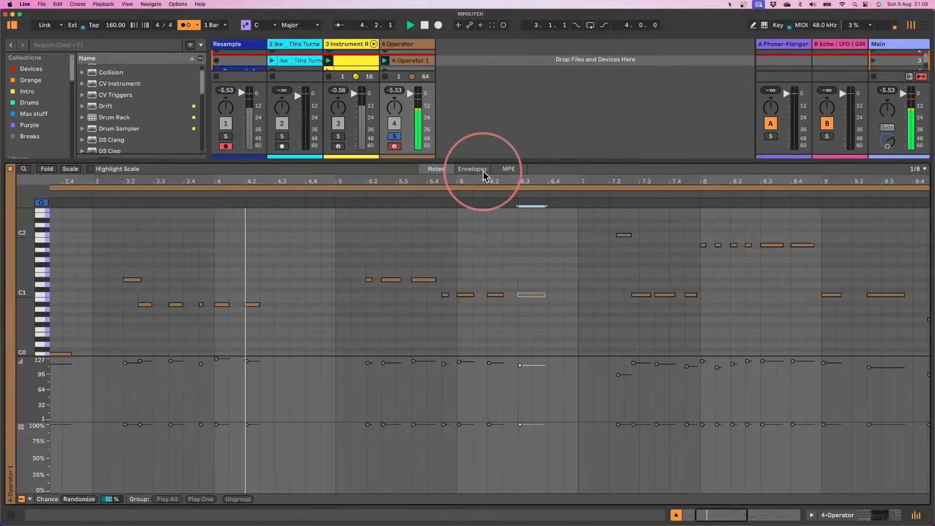
- Move the C2 note in bar 7 to 7.2.1 and the C1 note after it to 7.2.3, and audition from bar 7
scroll(462, 178, "right", 5)
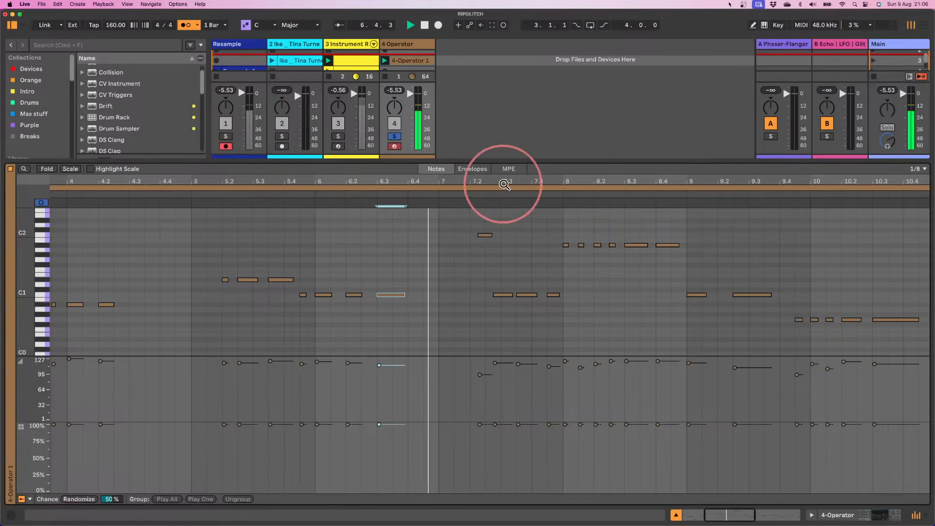
scroll(504, 182, "right", 3)
scroll(376, 250, "up", 4)
scroll(373, 255, "up", 2)
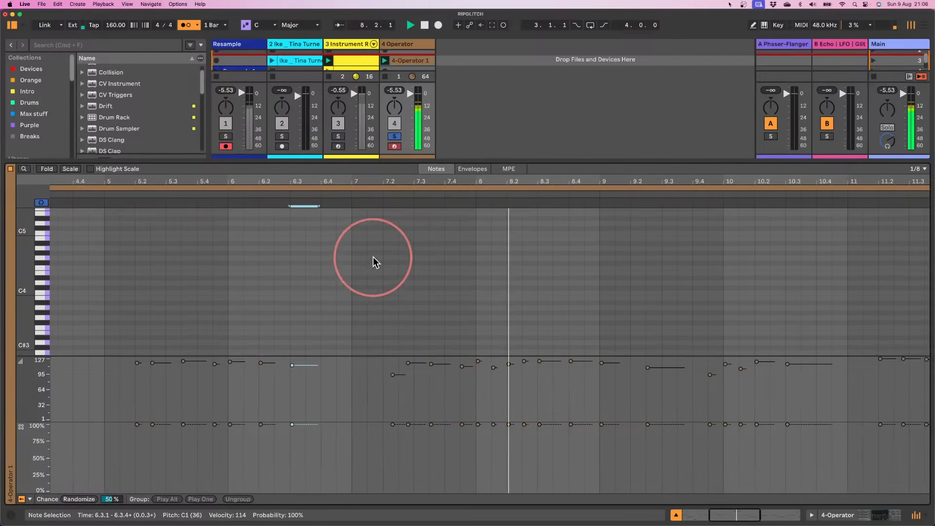
scroll(373, 255, "down", 6)
key("space")
left_click_drag(396, 259, 382, 212)
key("Left")
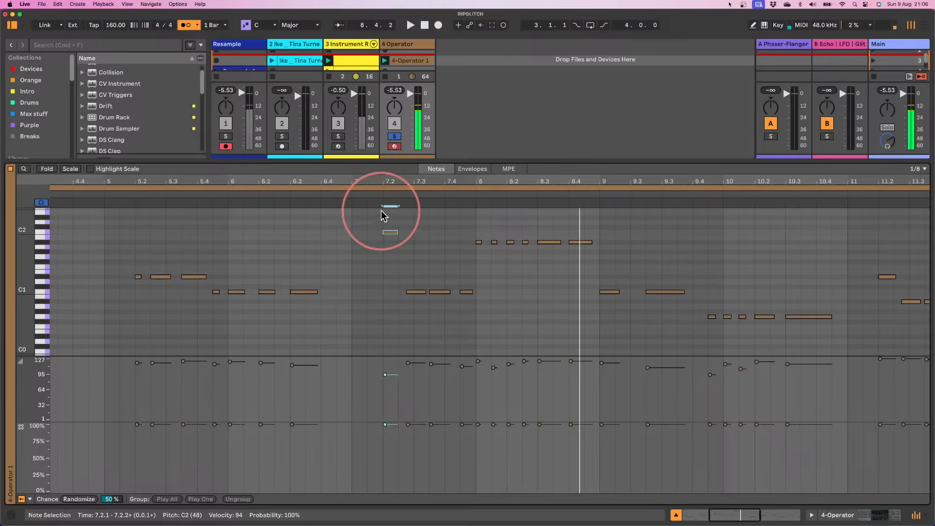
left_click(347, 195)
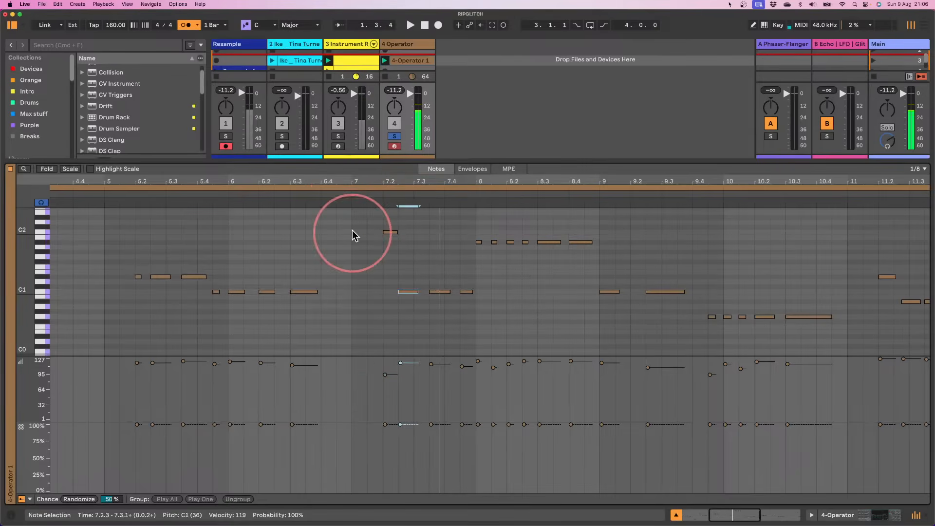
left_click(352, 194)
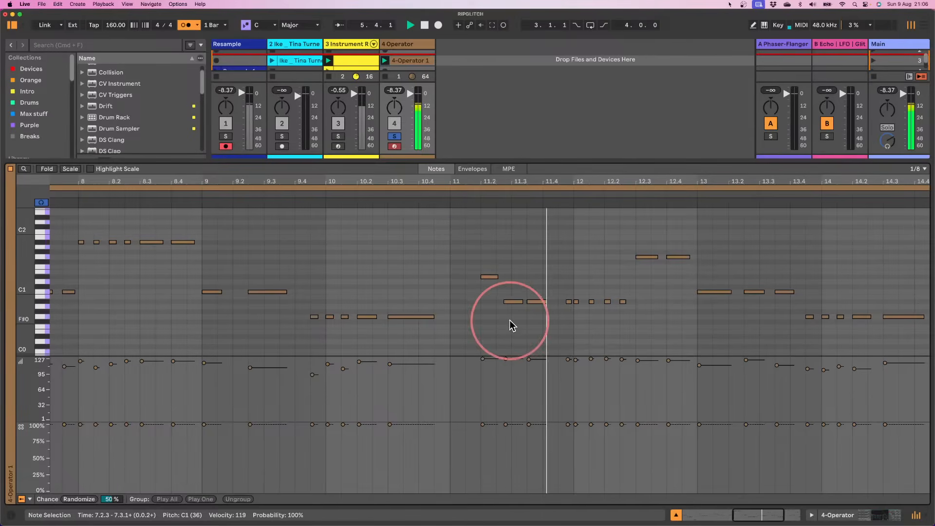
- Move the first A#0 note in bar 11 to 11.2.3 and the short one just before bar 12 to 11.4.3
left_click_drag(511, 301, 504, 302)
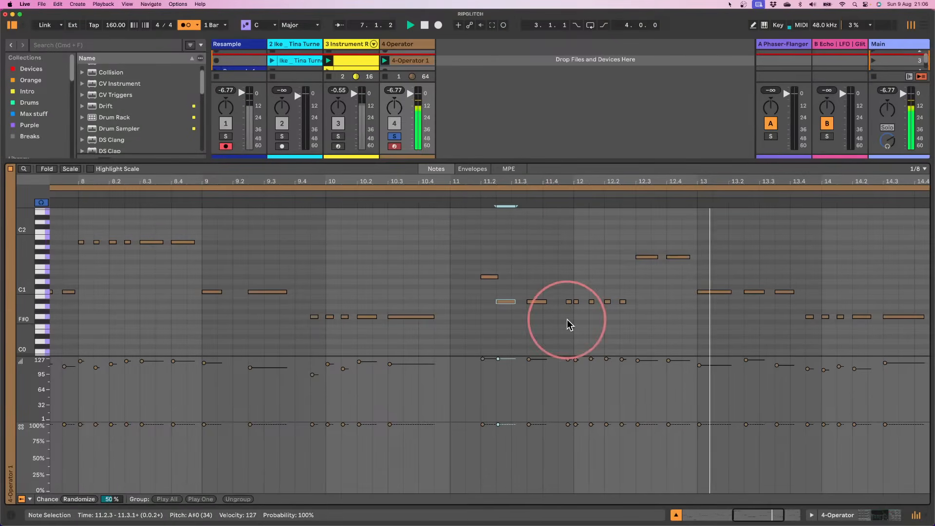
left_click_drag(568, 301, 560, 301)
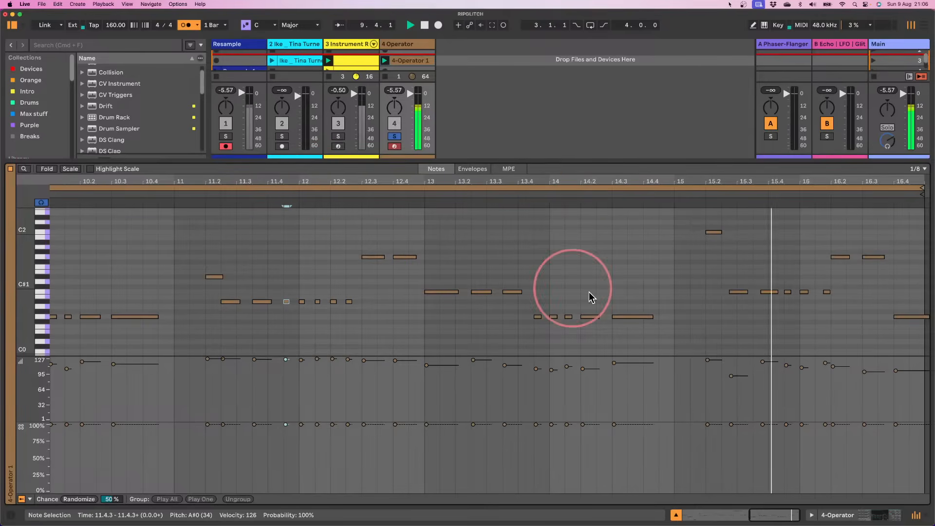
- Nudge the late C1 notes in bars 15 and 16 to start at 15.2.3, 15.3.3 and 16.1.3 while auditioning them
left_click_drag(733, 313, 714, 230)
left_click_drag(713, 233, 705, 236)
key("Right")
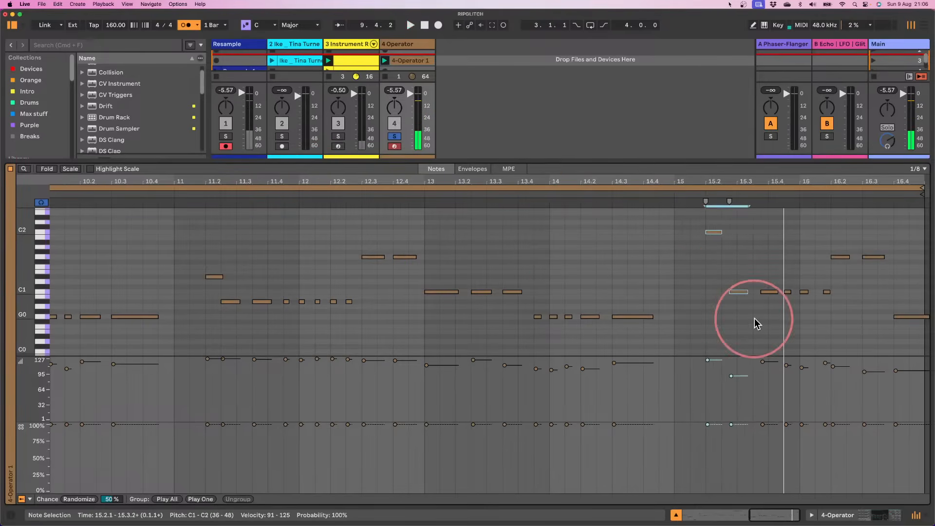
left_click_drag(755, 319, 731, 269)
key("Left")
left_click(655, 193)
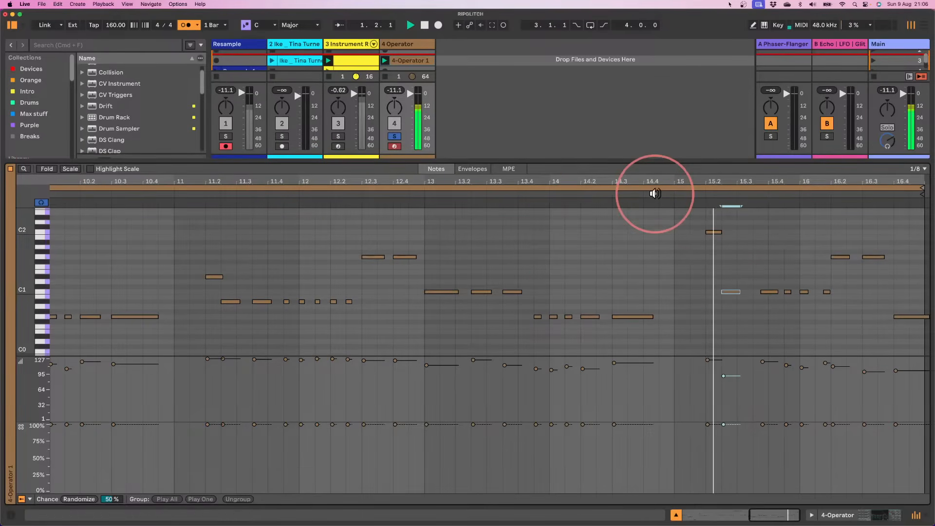
left_click_drag(773, 319, 777, 272)
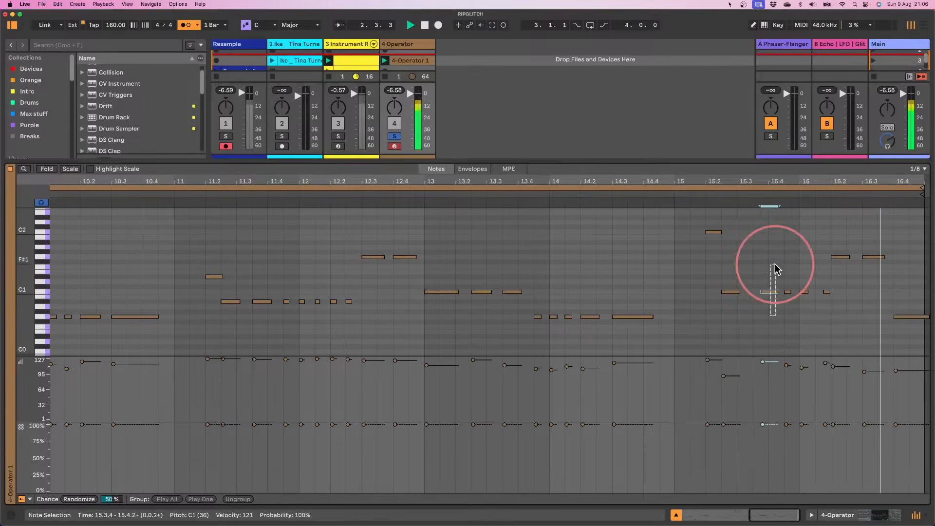
key("Left")
left_click_drag(833, 321, 819, 279)
key("Left")
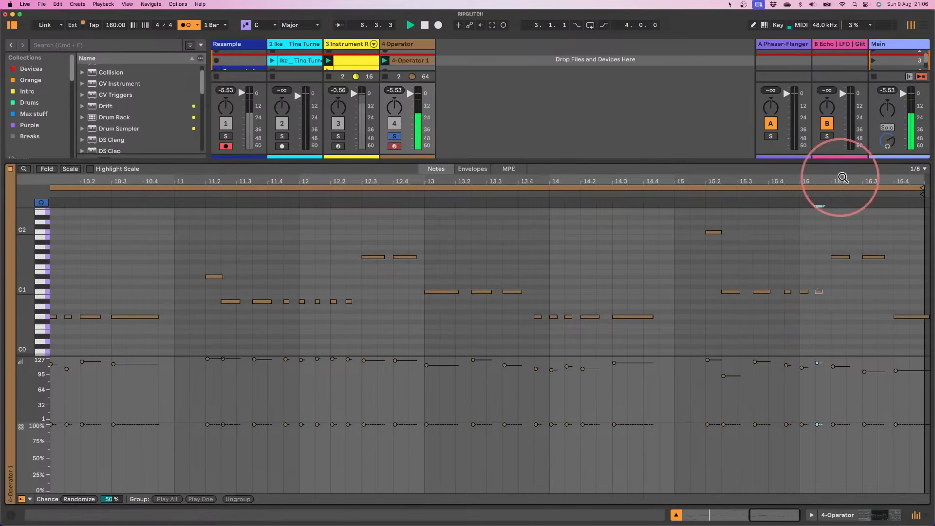
- Hide the clip's note editor and load the Illformed Glitch plug-in after Operator on its track
left_click_drag(834, 178, 895, 180)
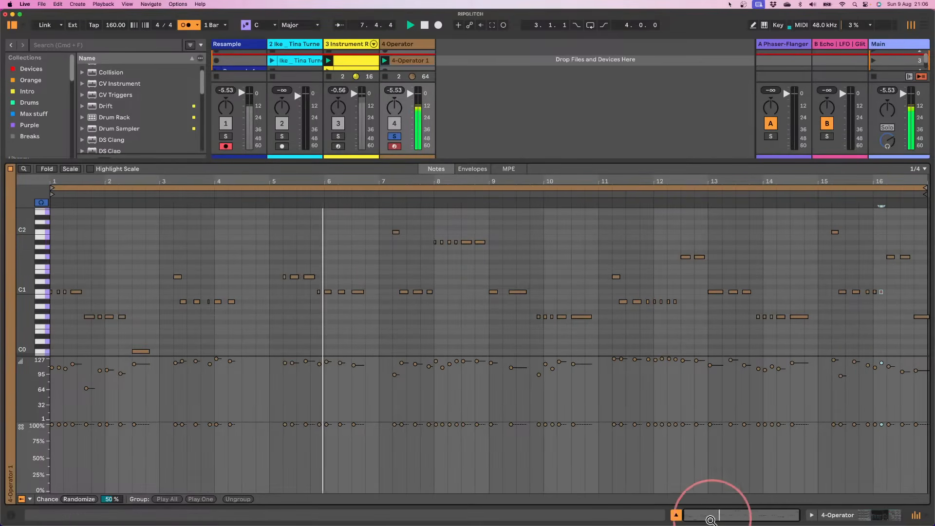
left_click(676, 515)
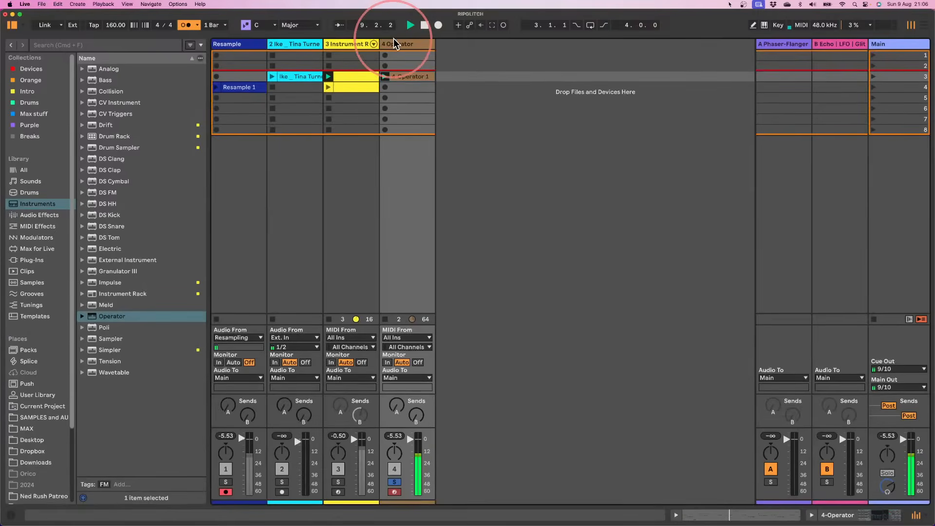
left_click(24, 227)
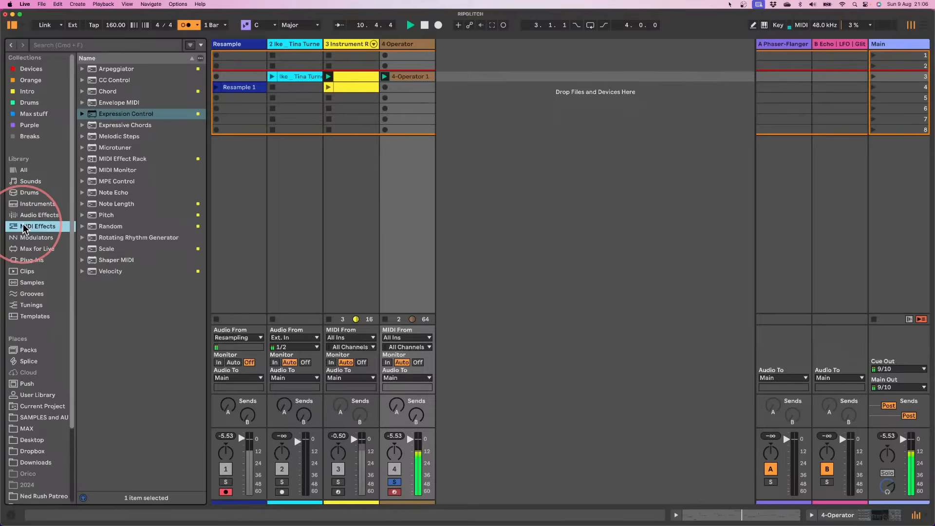
left_click(22, 260)
left_click(101, 227)
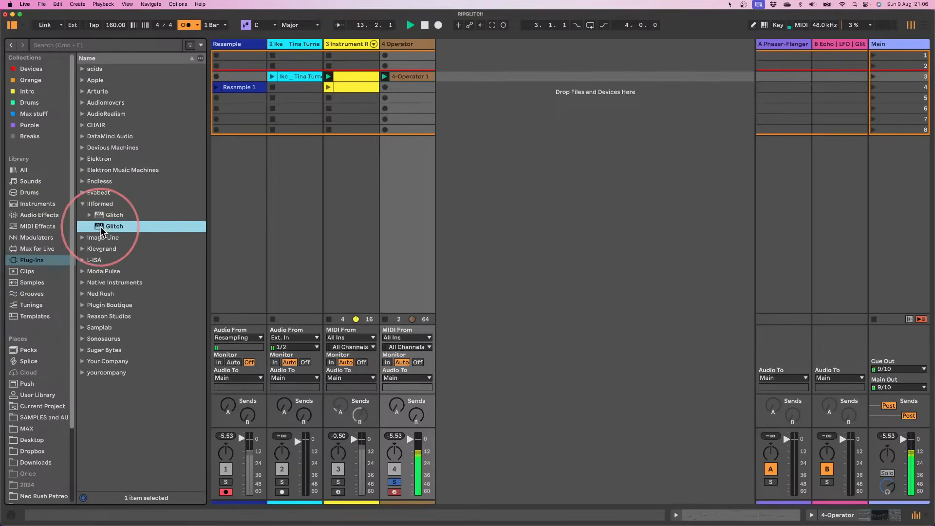
left_click_drag(101, 229, 510, 165)
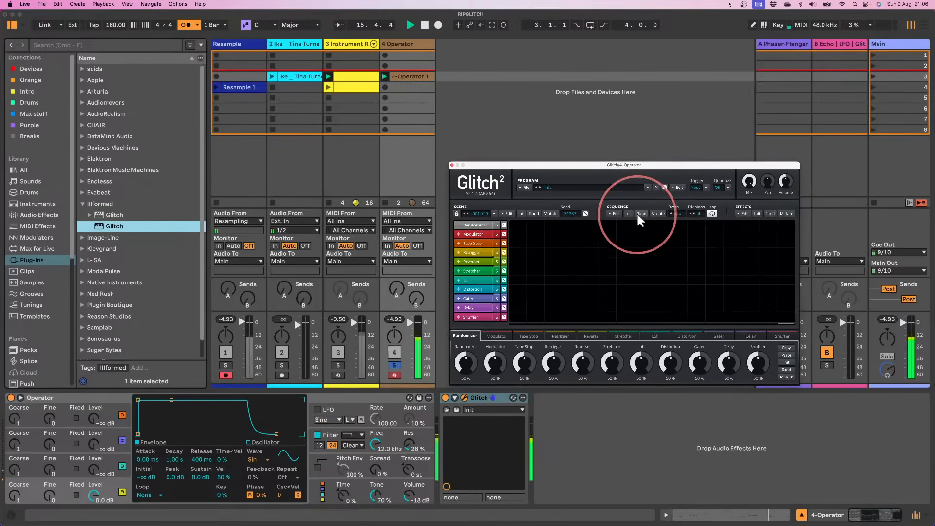
- Set the Glitch sequence to 8 beats, try out random patterns, and clear the sequence
left_click(641, 214)
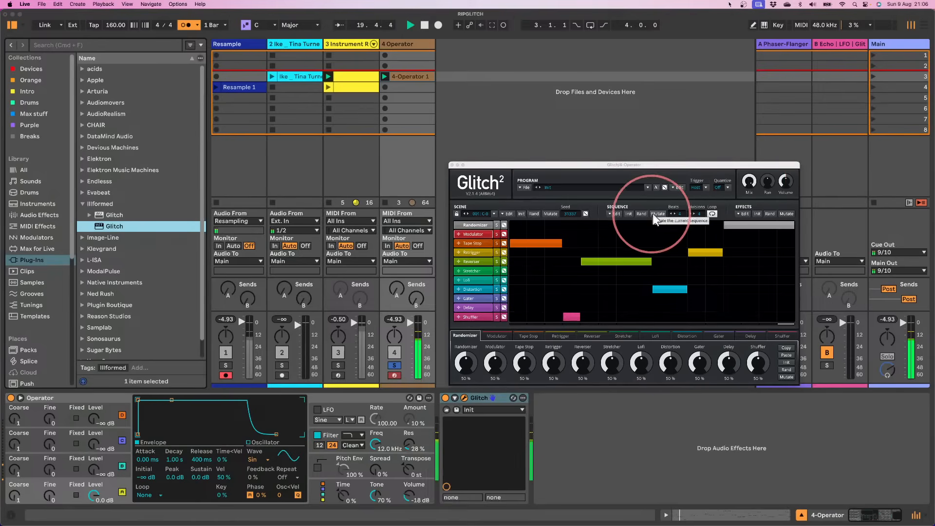
left_click_drag(681, 213, 683, 116)
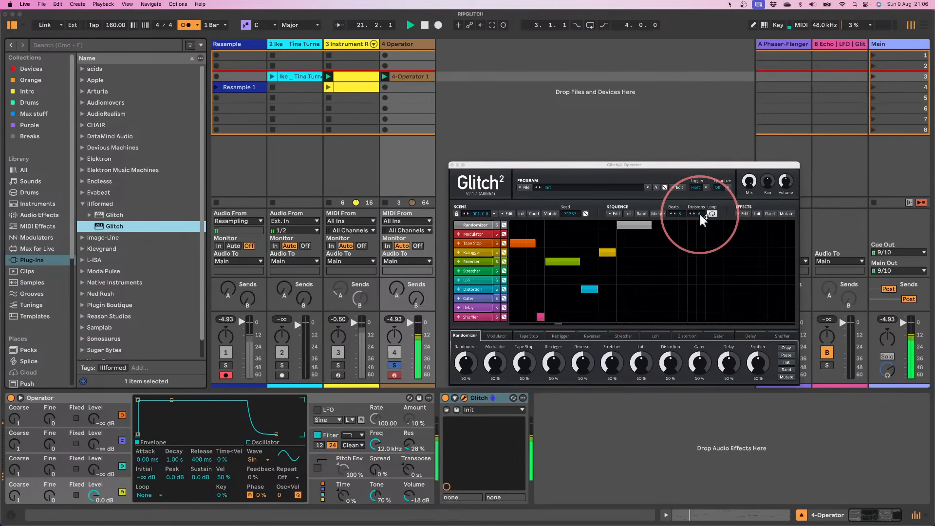
left_click_drag(699, 212, 689, 137)
left_click(642, 213)
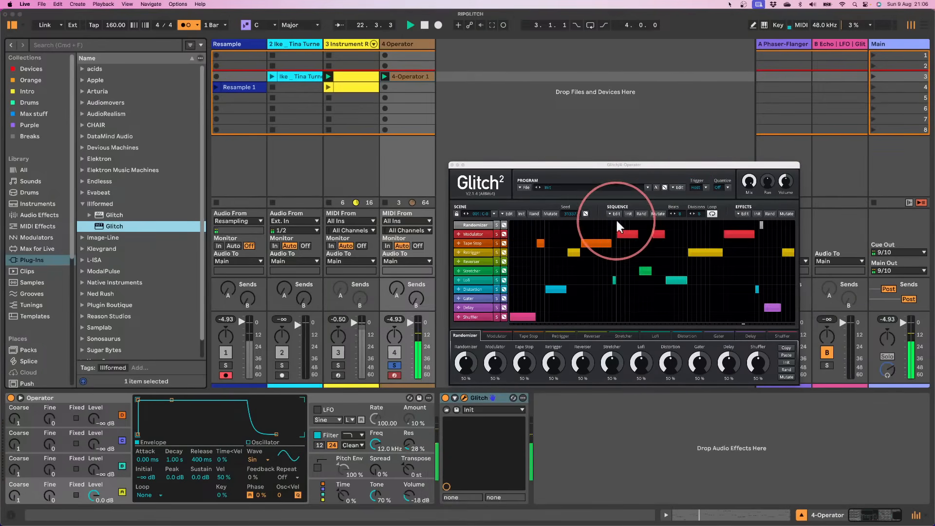
left_click(628, 214)
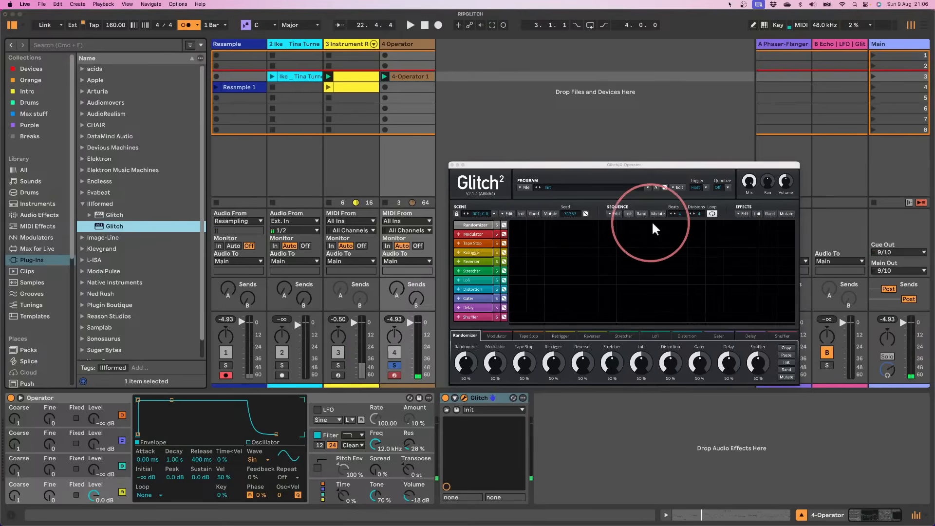
- Adjust the Glitch sequence divisions and fill the Randomizer lane with two blocks of four beats each
left_click_drag(680, 214, 708, 168)
left_click_drag(698, 214, 706, 128)
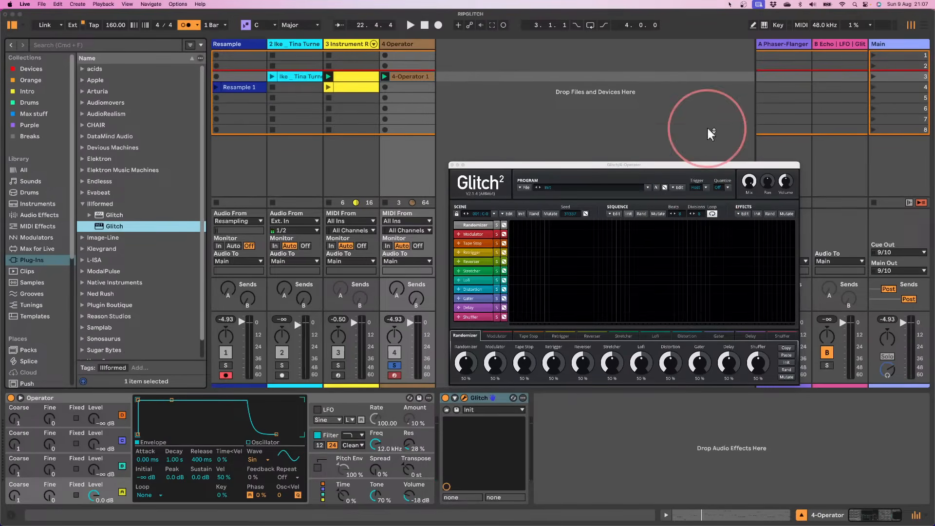
left_click_drag(510, 225, 542, 225)
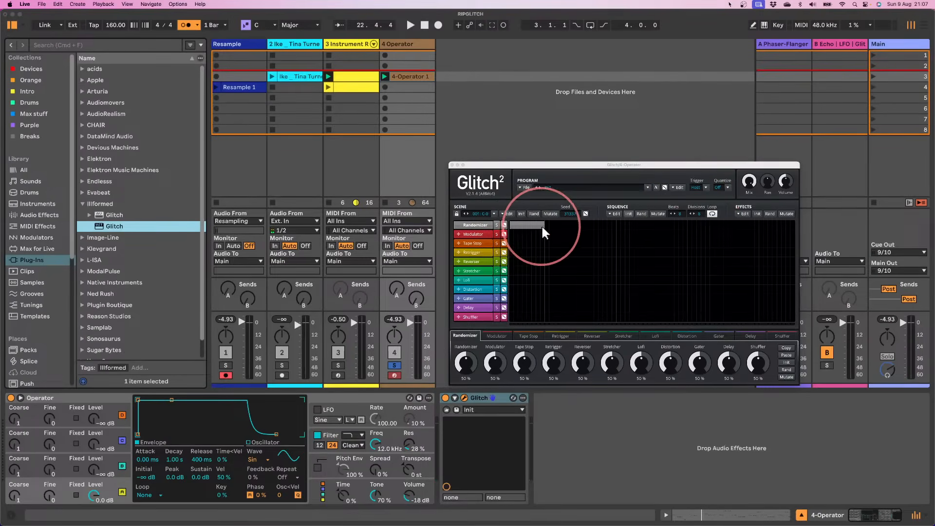
left_click_drag(699, 214, 828, 224)
left_click(661, 225)
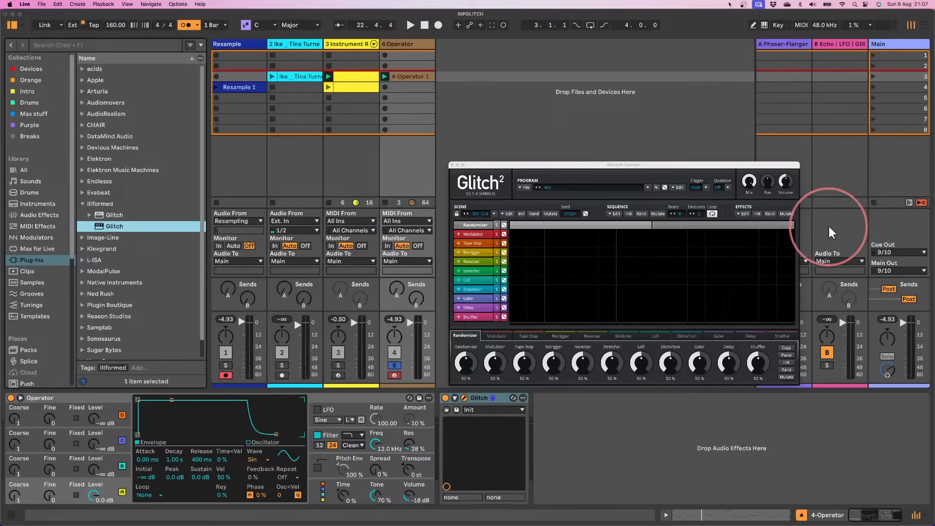
- Play the loop and redivide the Randomizer lane into four equal blocks of two beats each
key("space")
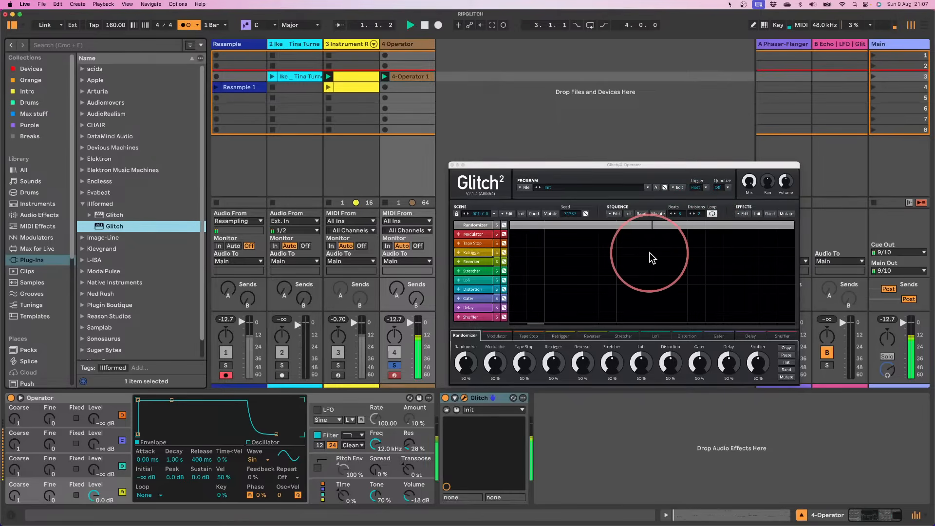
right_click(580, 224)
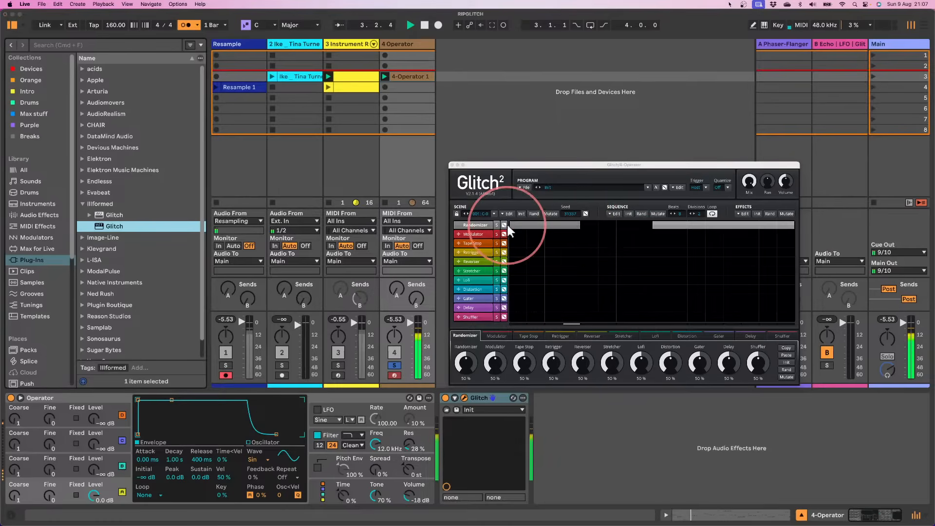
left_click_drag(509, 224, 636, 226)
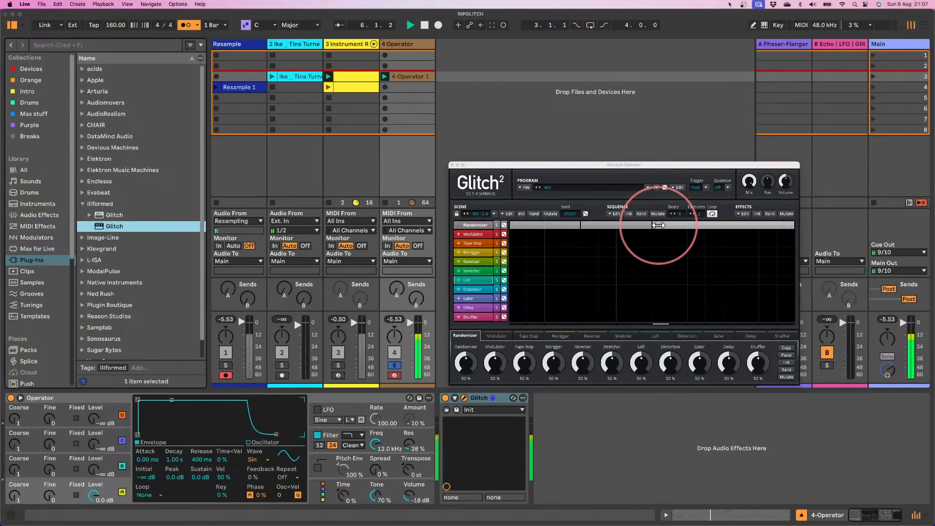
left_click_drag(661, 223, 784, 226)
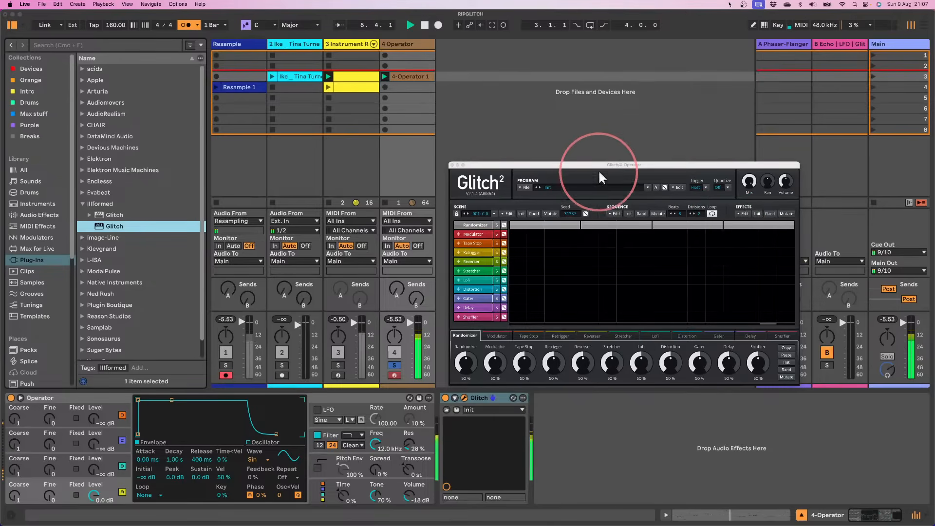
- Set Glitch's Distortion effect to Fold mode, raise its Drive to about 50%, and increase the Wet level
left_click_drag(598, 164, 574, 118)
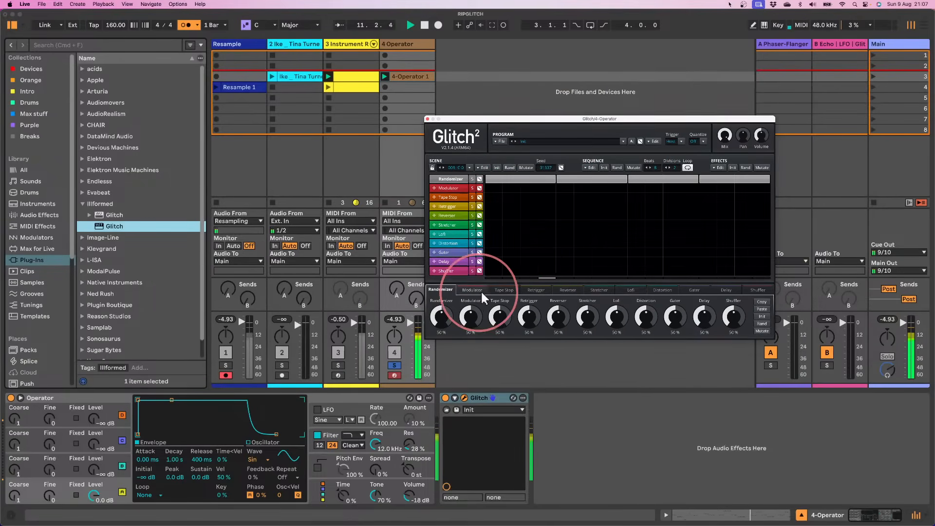
left_click(655, 291)
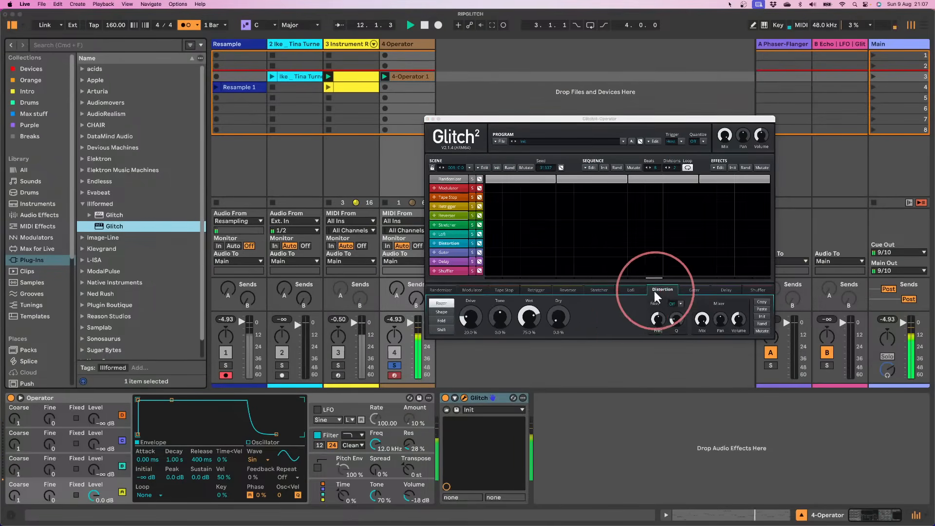
left_click(441, 321)
left_click_drag(469, 320, 456, 286)
left_click(560, 319)
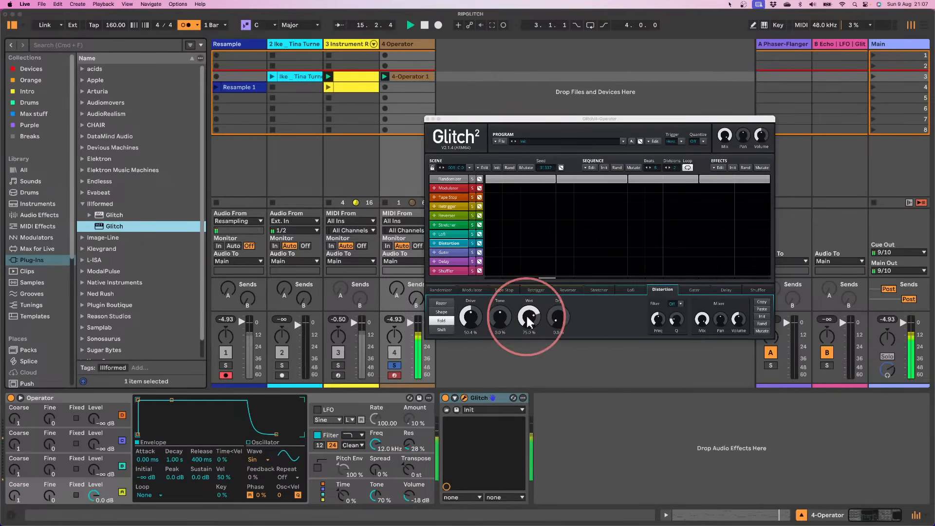
left_click_drag(528, 319, 521, 310)
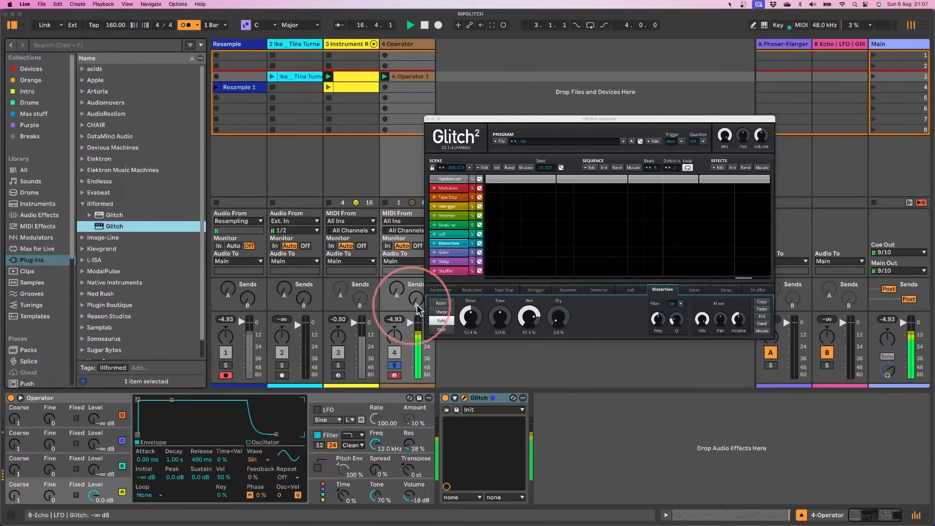
- Set the Randomizer chances for Tape Stop, Retrigger and Stretcher to 0%, Delay to about 5%, and Reverser to 51%
left_click(502, 290)
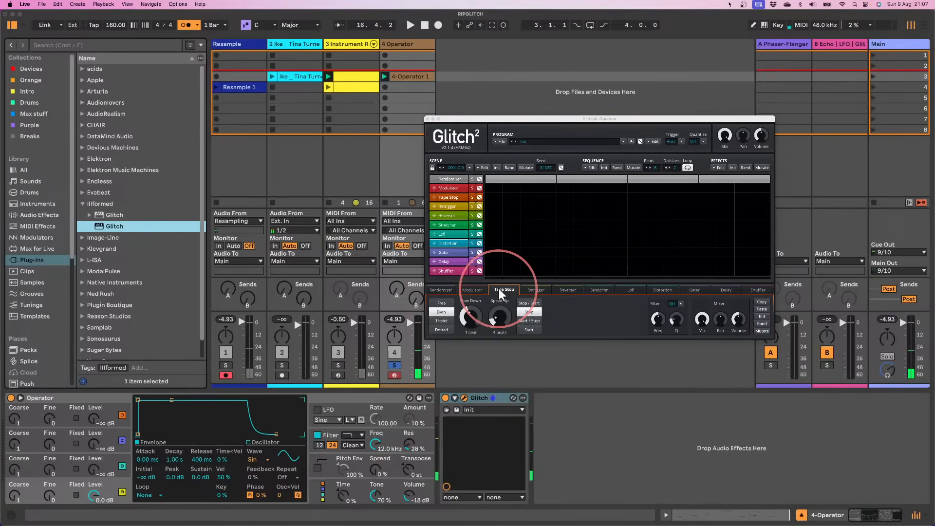
left_click(448, 290)
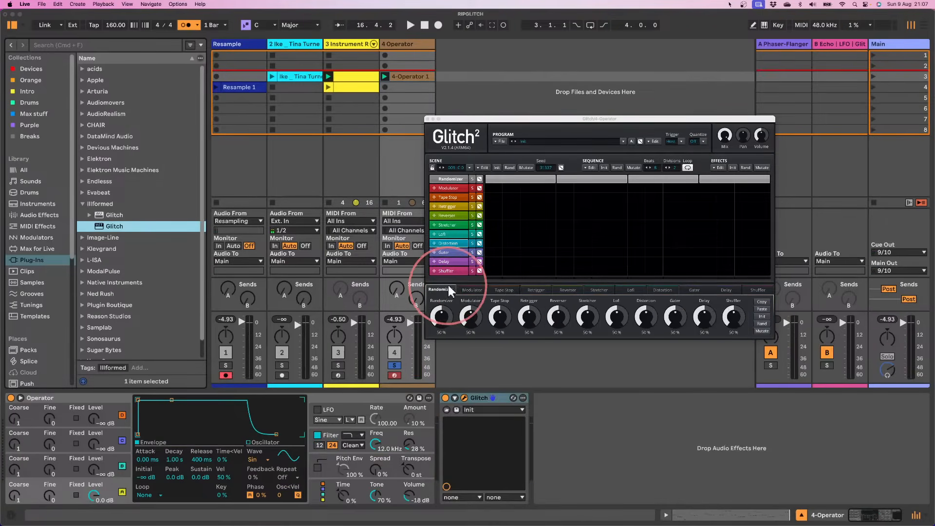
left_click_drag(500, 322, 521, 445)
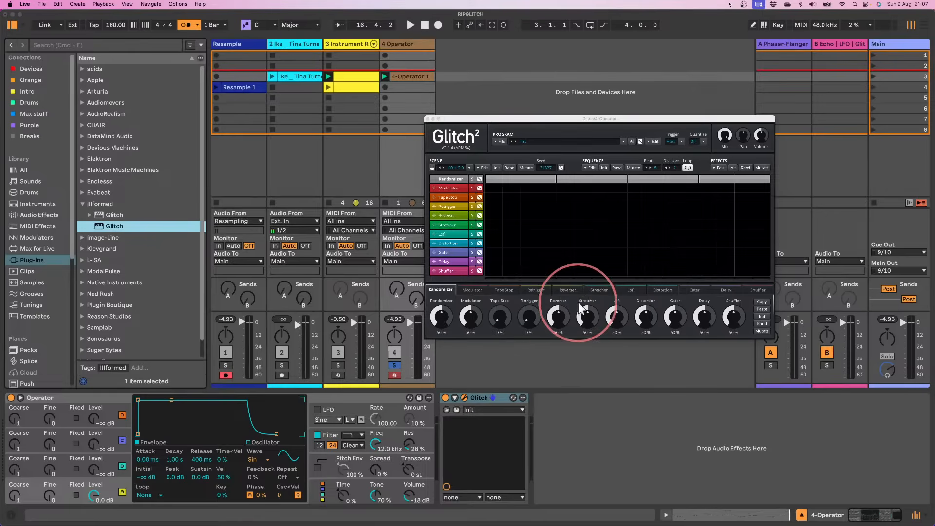
left_click_drag(581, 307, 636, 386)
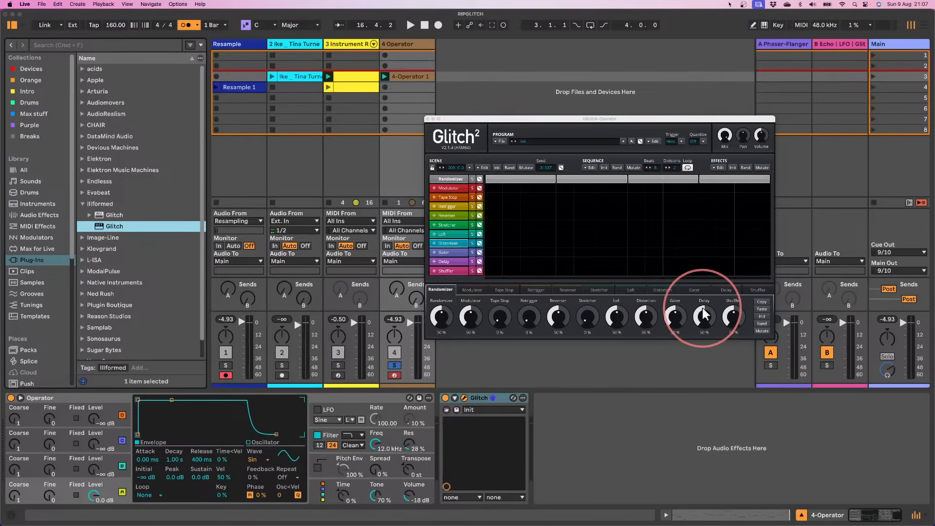
left_click_drag(703, 315, 725, 344)
key("space")
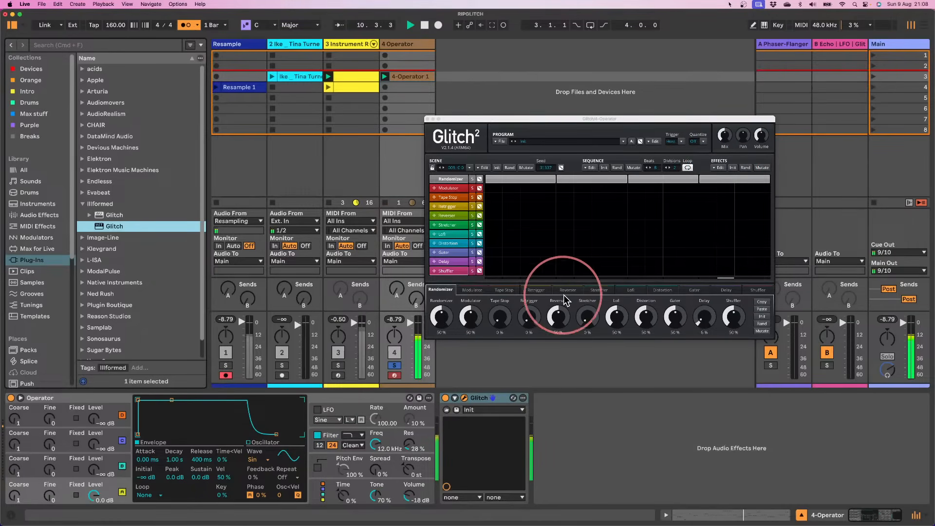
left_click_drag(553, 317, 553, 314)
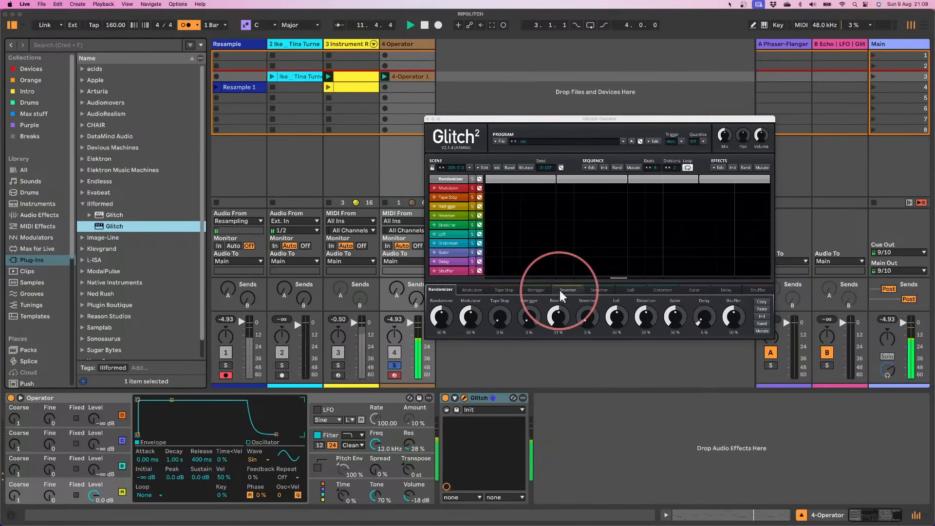
- Keep the Reverser in Even mode with a lower Time setting and close the Glitch plug-in window
left_click(560, 291)
left_click(441, 312)
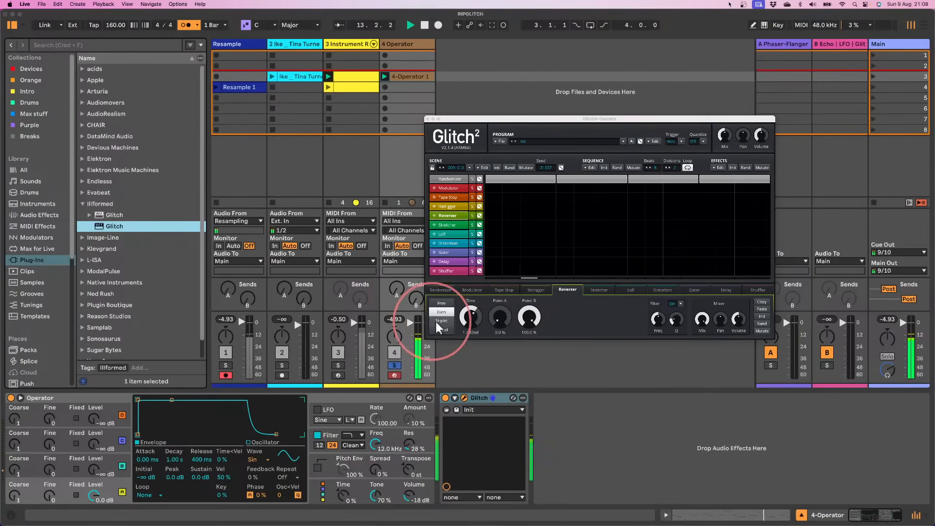
left_click_drag(462, 318, 463, 349)
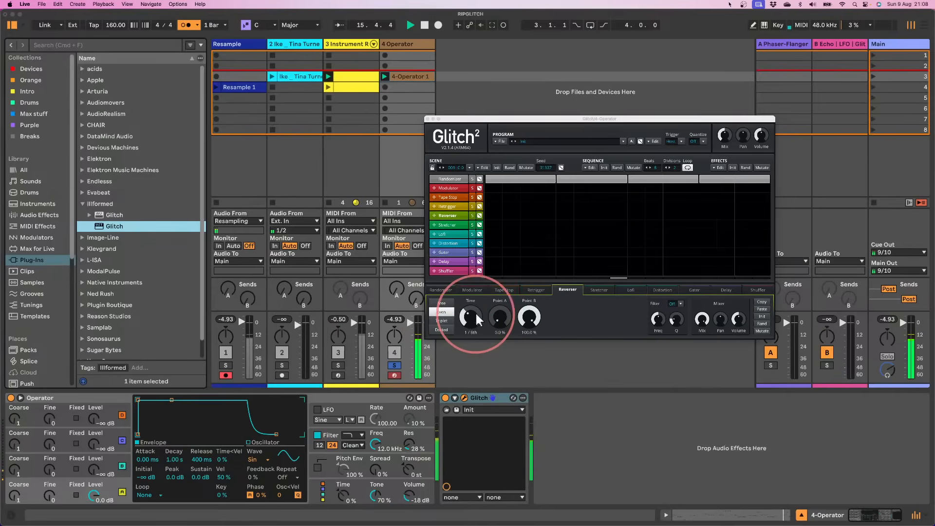
left_click(427, 120)
- Add an Overdrive effect after Glitch on the Operator track, then unsolo the track and play the full mix
left_click(37, 216)
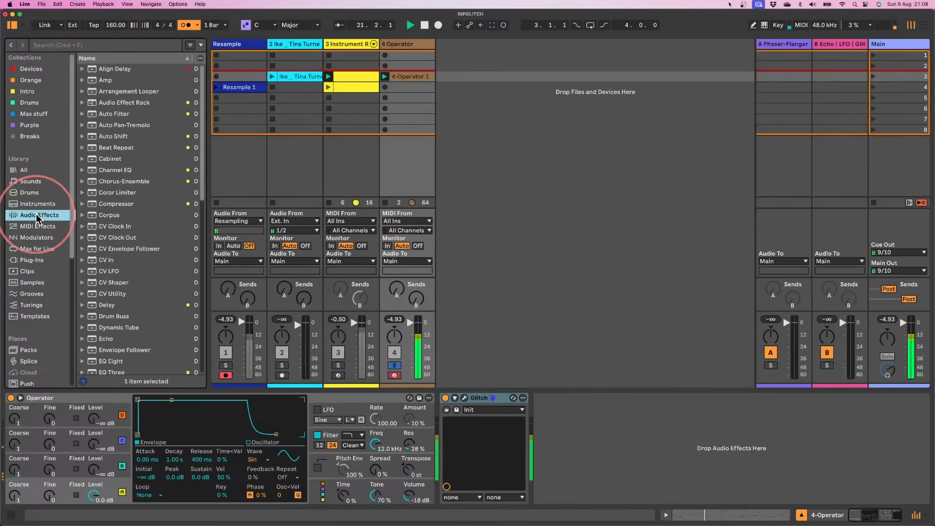
scroll(110, 213, "down", 6)
scroll(110, 212, "down", 5)
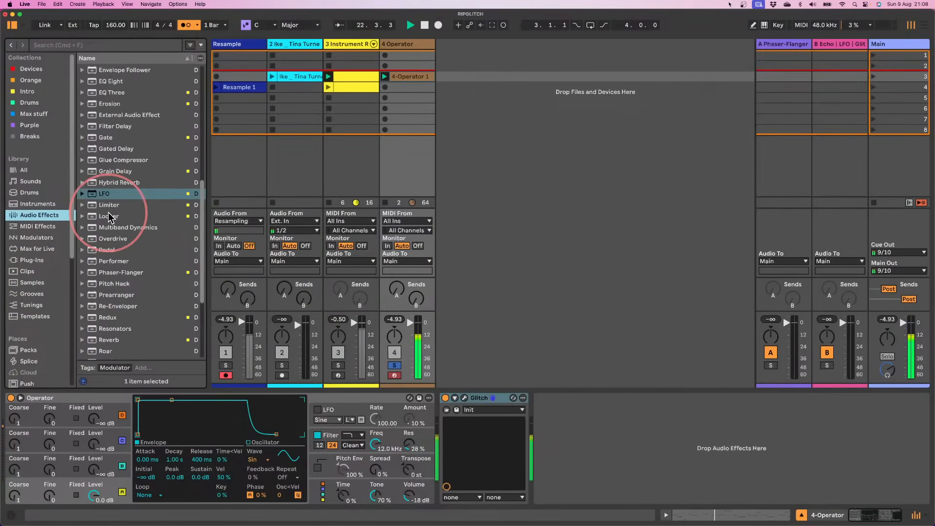
left_click_drag(95, 183, 580, 476)
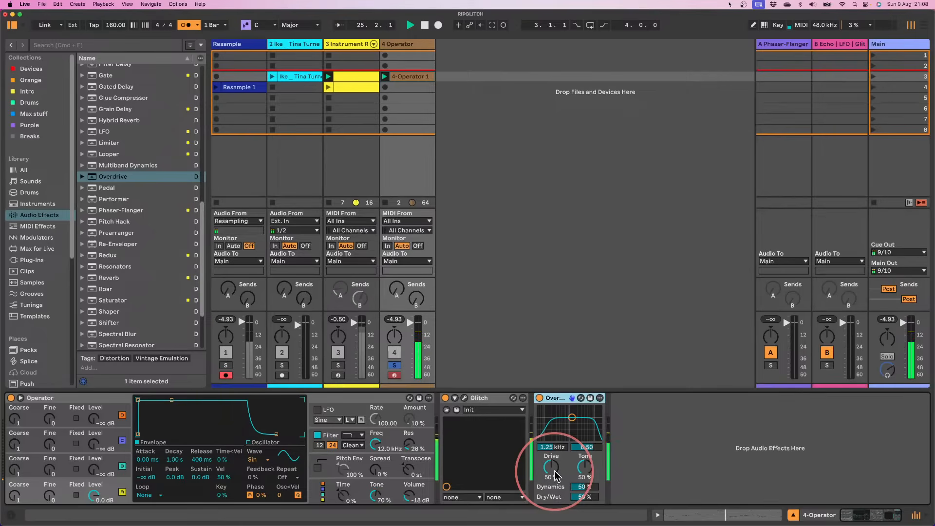
left_click(394, 365)
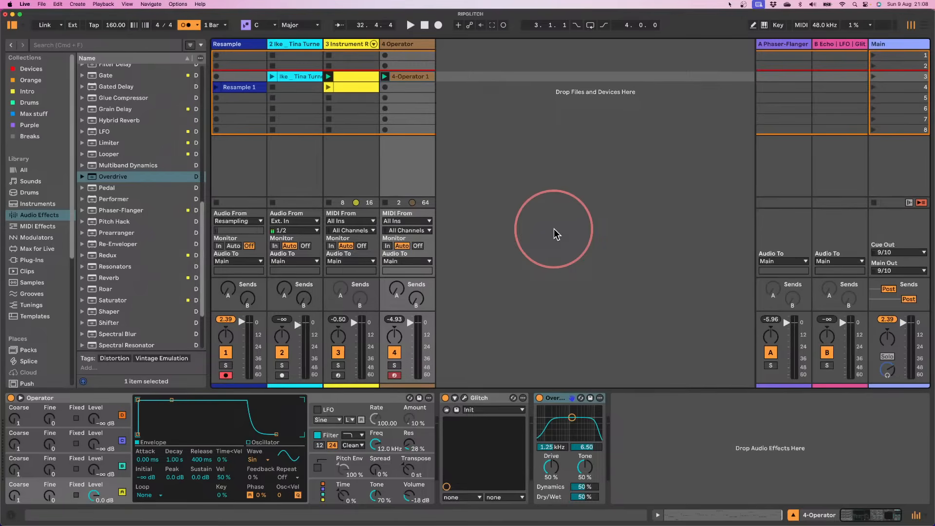
key("space")
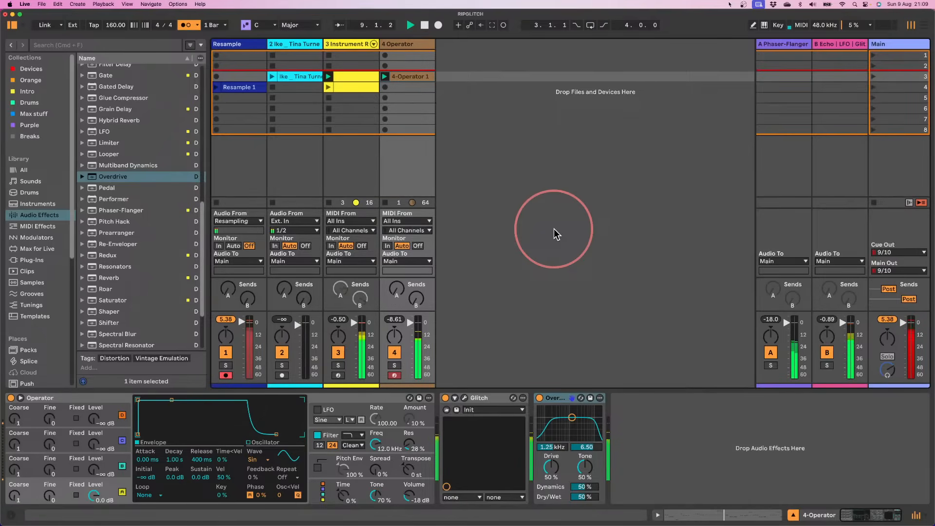
- Limit the Operator instrument to 1 voice in its global settings
left_click(404, 46)
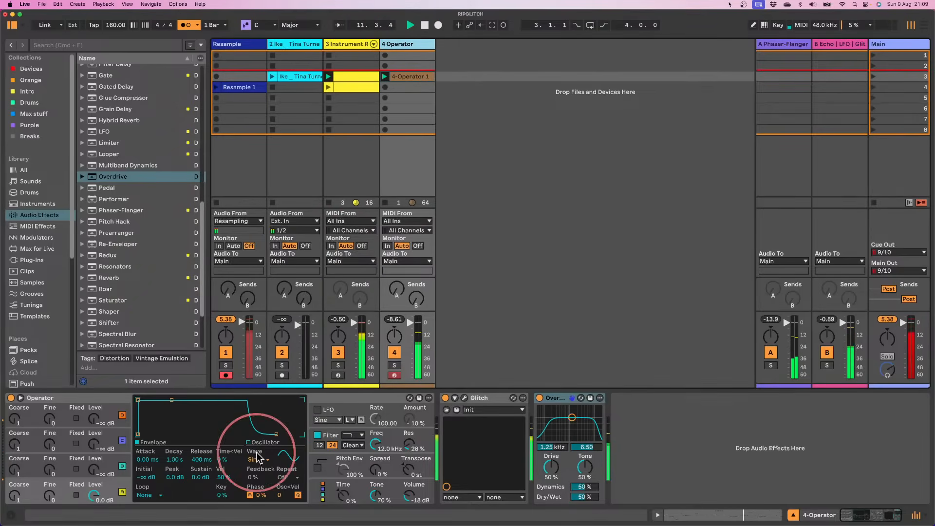
left_click(322, 488)
left_click(144, 495)
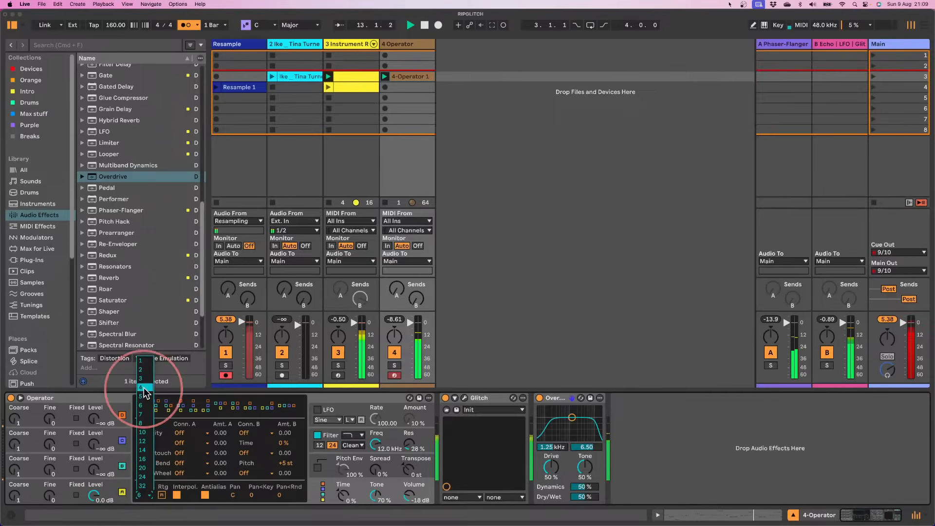
left_click(145, 361)
- Add Drum Buss after Overdrive and set its Transients to 1.00 and Drive to 0%
scroll(98, 192, "up", 10)
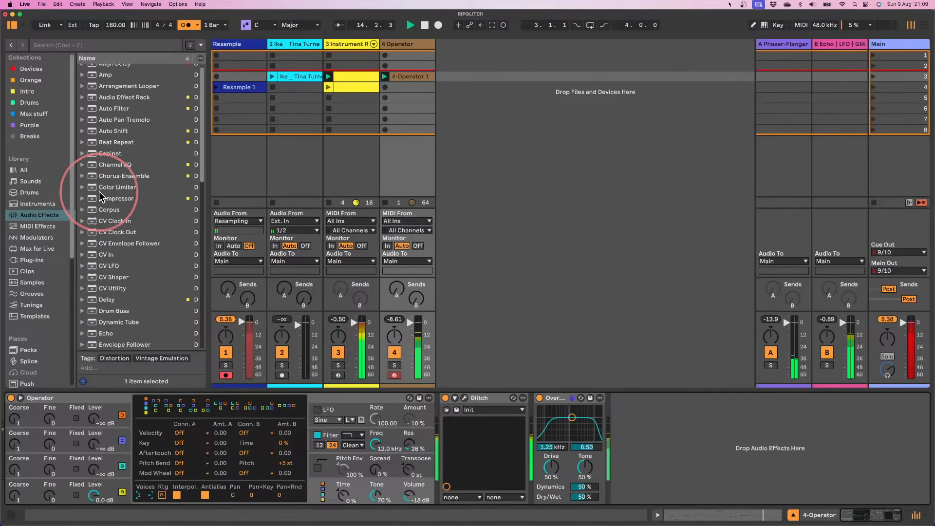
scroll(107, 194, "down", 4)
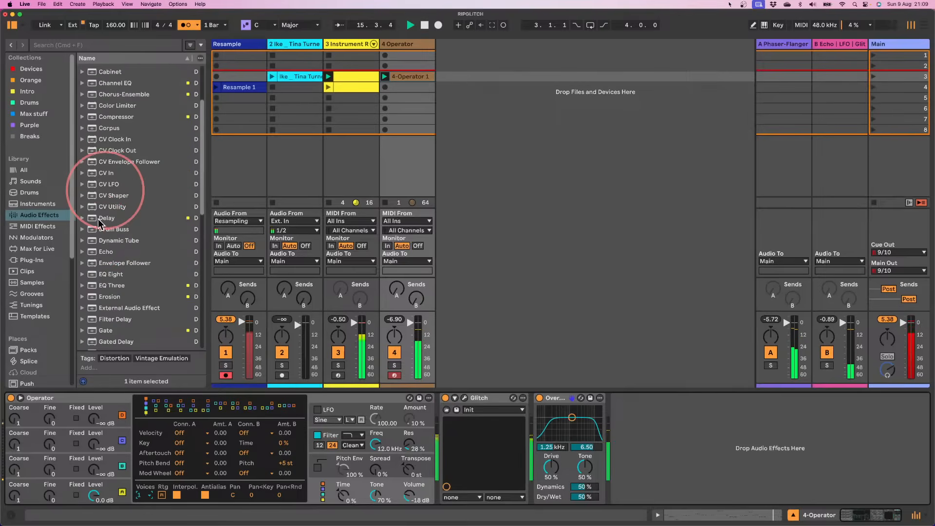
left_click_drag(90, 229, 663, 436)
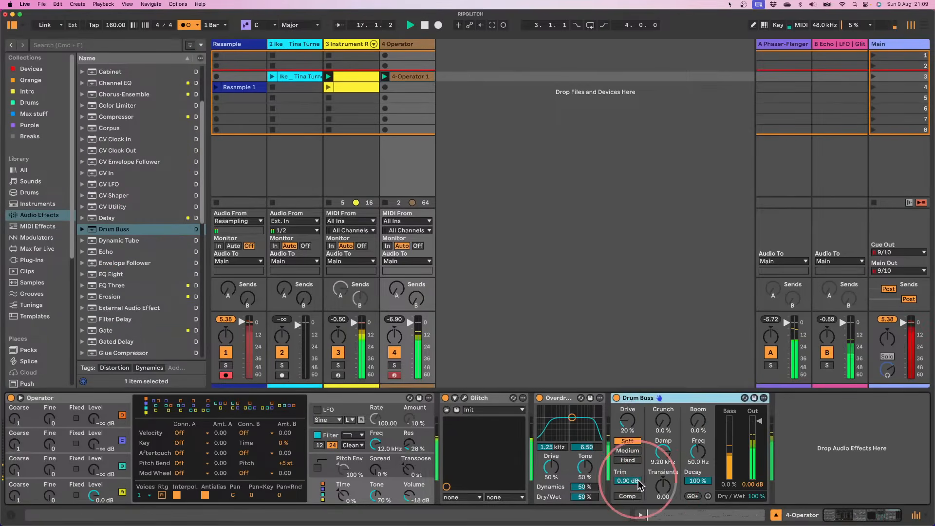
left_click_drag(664, 485, 661, 472)
left_click_drag(629, 419, 627, 420)
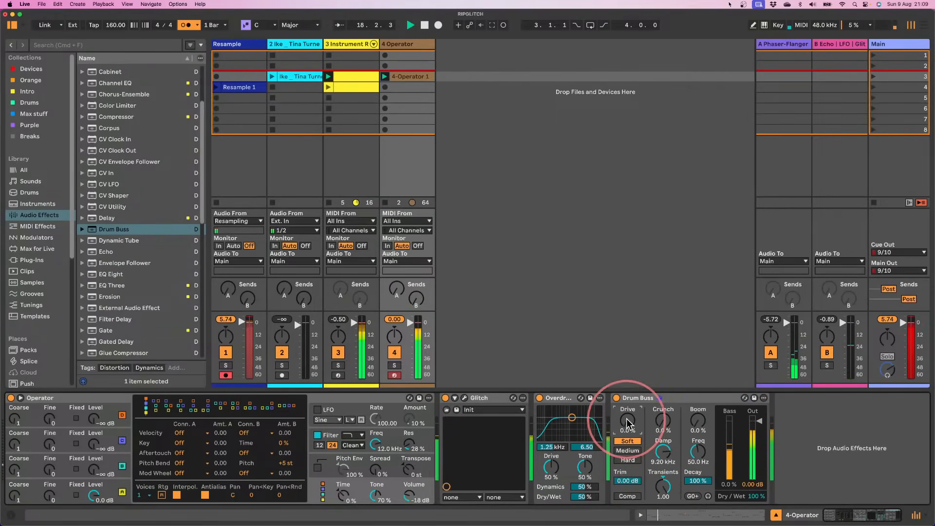
- Reopen the Glitch plug-in on the Operator track, lower its Mix to 17.6%, and close its window
left_click(465, 398)
left_click_drag(724, 137, 720, 159)
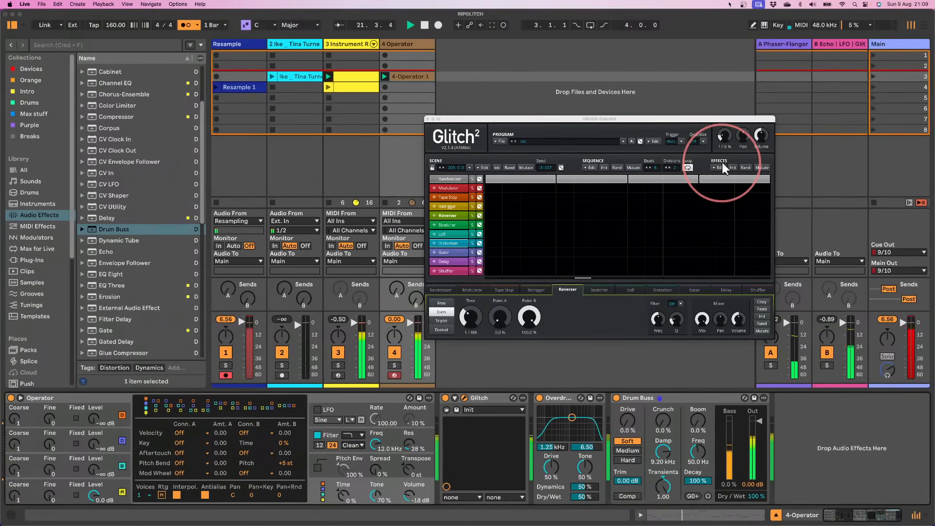
left_click(428, 119)
left_click(186, 24)
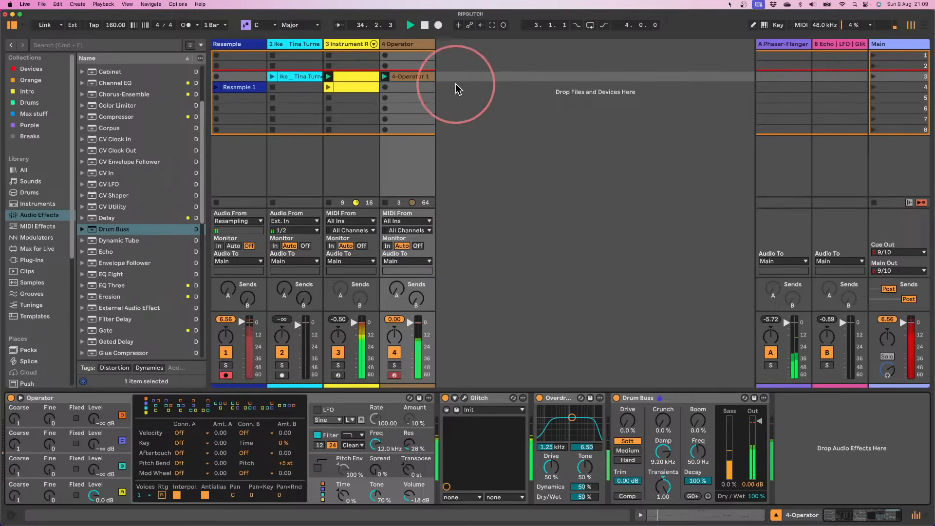
- Duplicate the 4-Operator 1 clip into the slot below and open the copy with an enlarged note area
left_click_drag(414, 79, 405, 89)
double_click(405, 89)
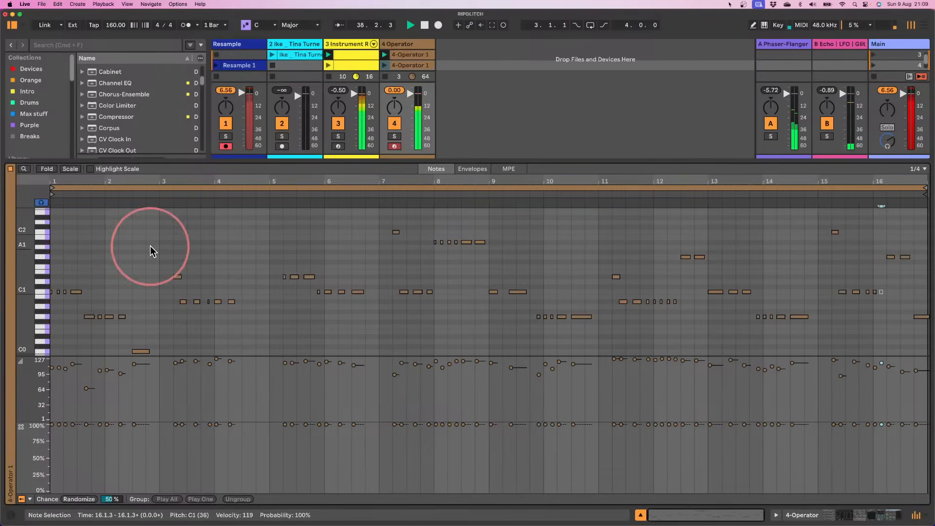
key("space")
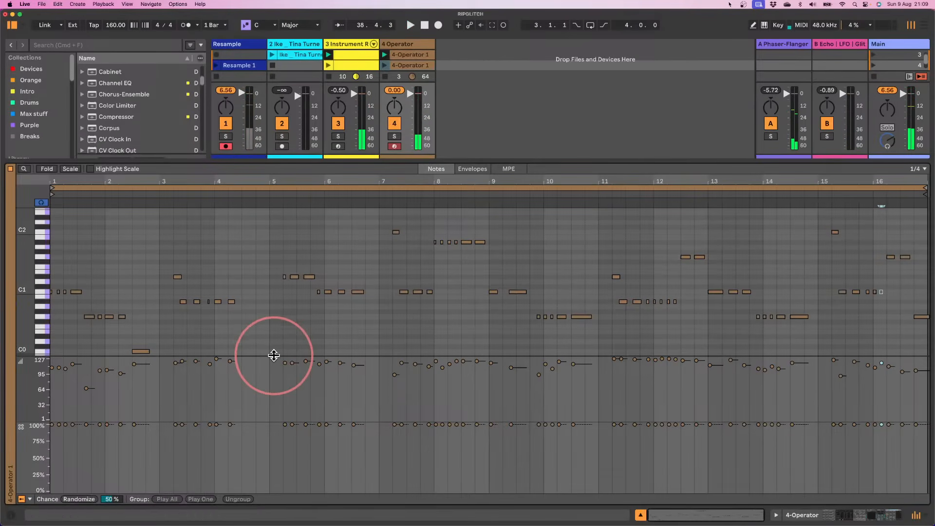
left_click_drag(274, 355, 250, 418)
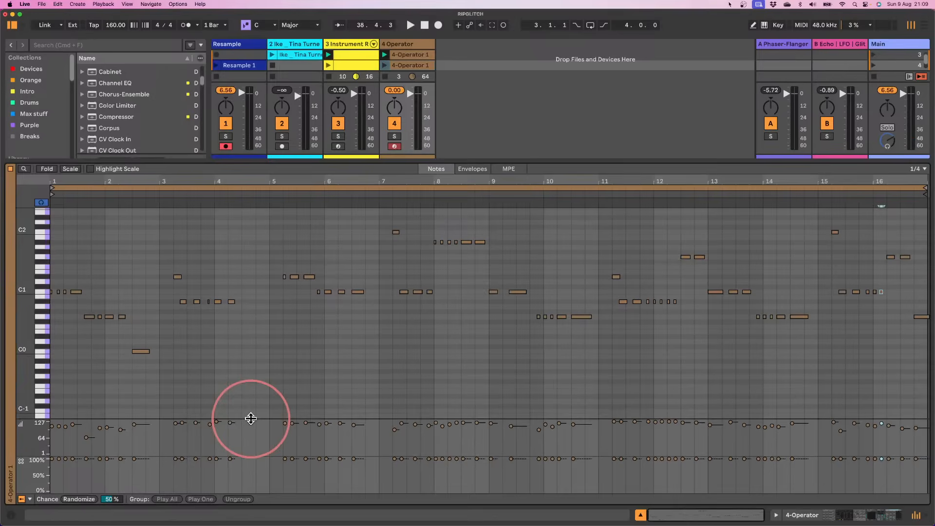
left_click(225, 360)
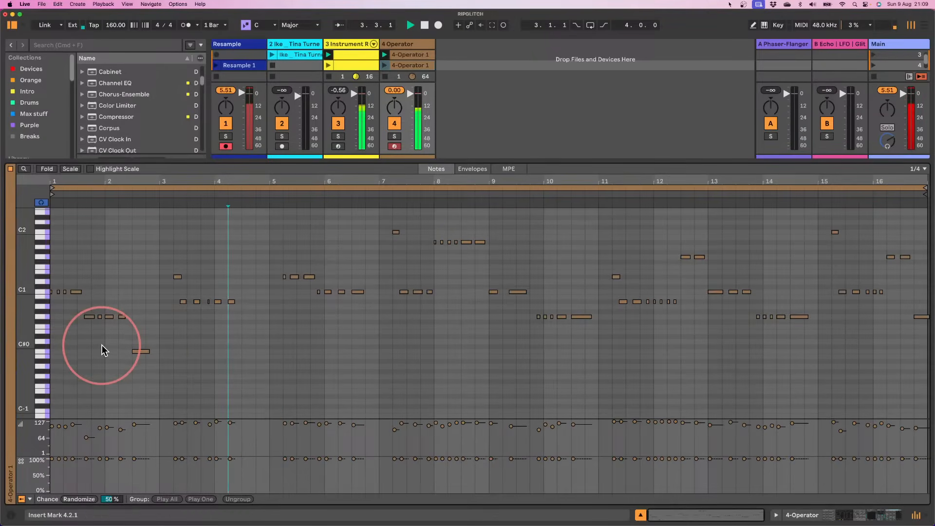
- Group each two-bar phrase of bass notes into its own Play All probability group across all 16 bars
left_click_drag(146, 383, 52, 247)
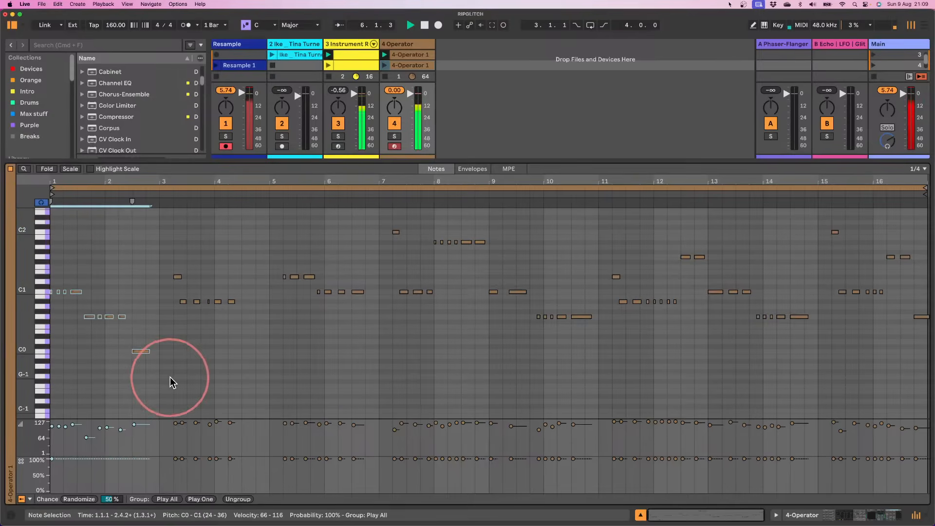
left_click_drag(171, 378, 250, 233)
left_click_drag(272, 366, 367, 233)
left_click_drag(383, 345, 487, 215)
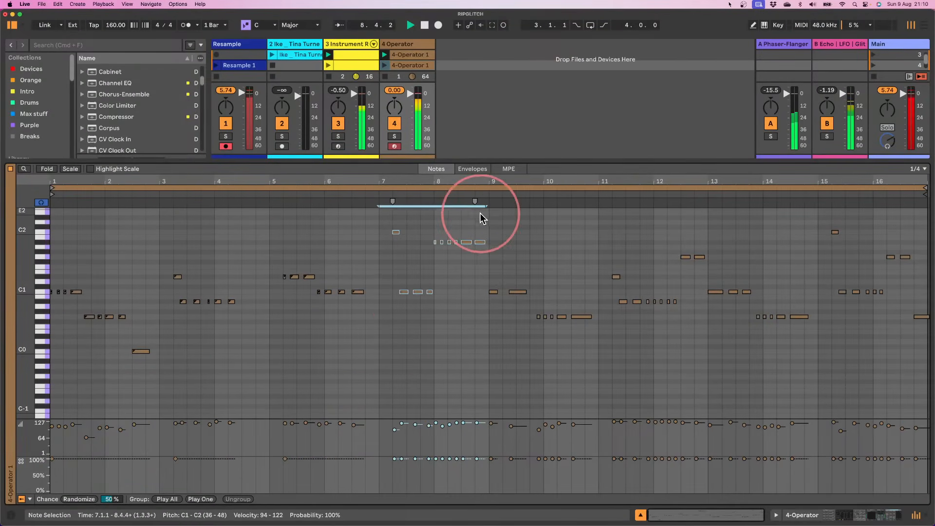
left_click_drag(493, 419, 582, 278)
left_click_drag(599, 370, 690, 198)
left_click_drag(711, 378, 809, 256)
left_click_drag(823, 363, 920, 221)
- Select all bass notes in the copied clip and set the groups' Chance to 76%
left_click(90, 372)
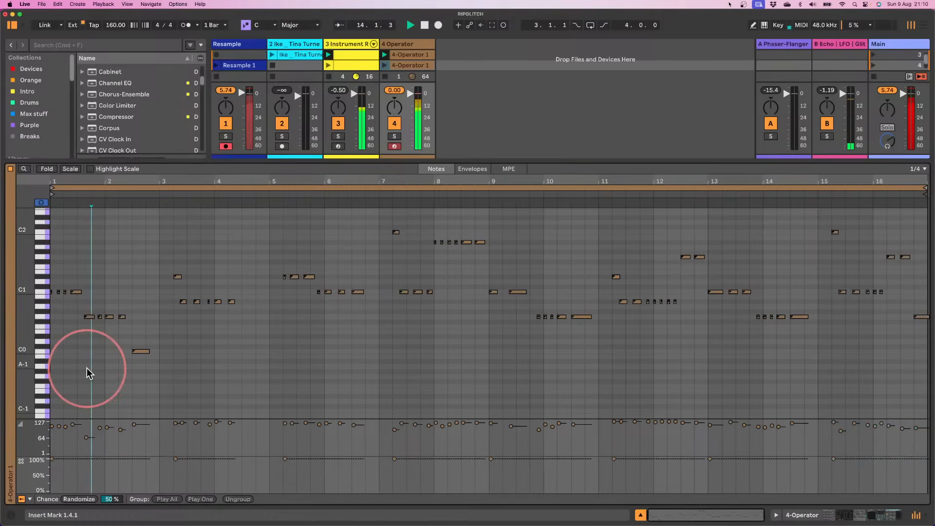
key("super+a")
mouse_move(53, 463)
left_mouse_down()
mouse_move(53, 477)
mouse_move(52, 466)
left_mouse_up()
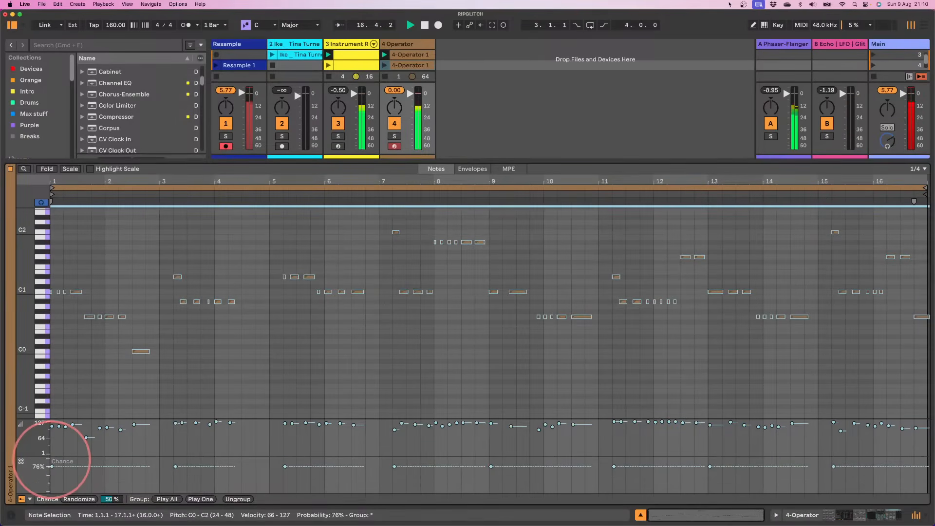
- Shrink the note editor and launch the fourth-slot clips on the Instrument Rack and Operator tracks together
left_click_drag(427, 164, 400, 367)
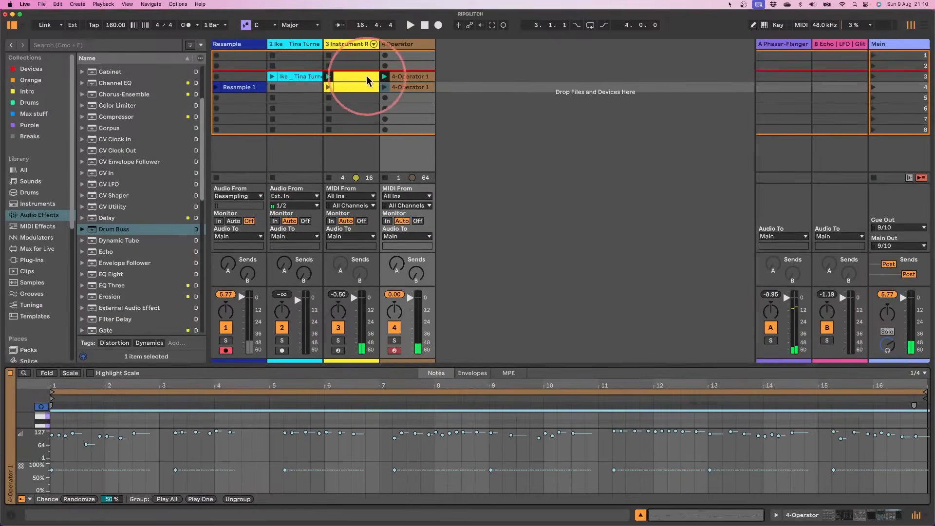
left_click(348, 86)
left_click(409, 88, "shift")
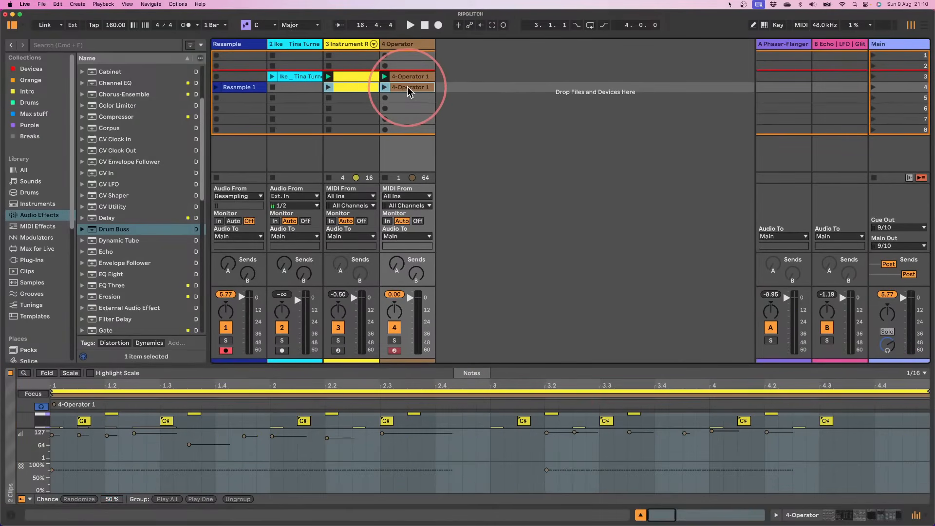
key("Return")
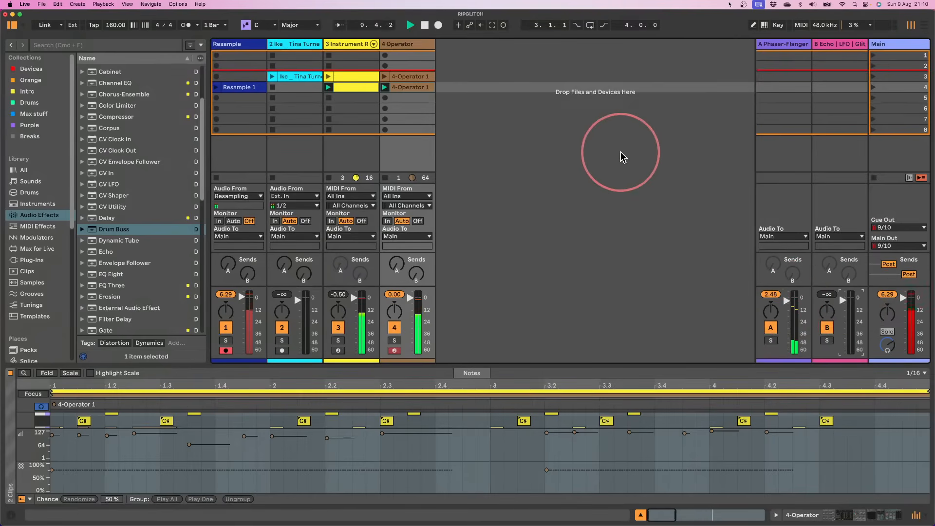
- Add a Drum Buss after Glitch on return A with Drive at 0%, and copy it to the end of return B's chain
left_click(787, 45)
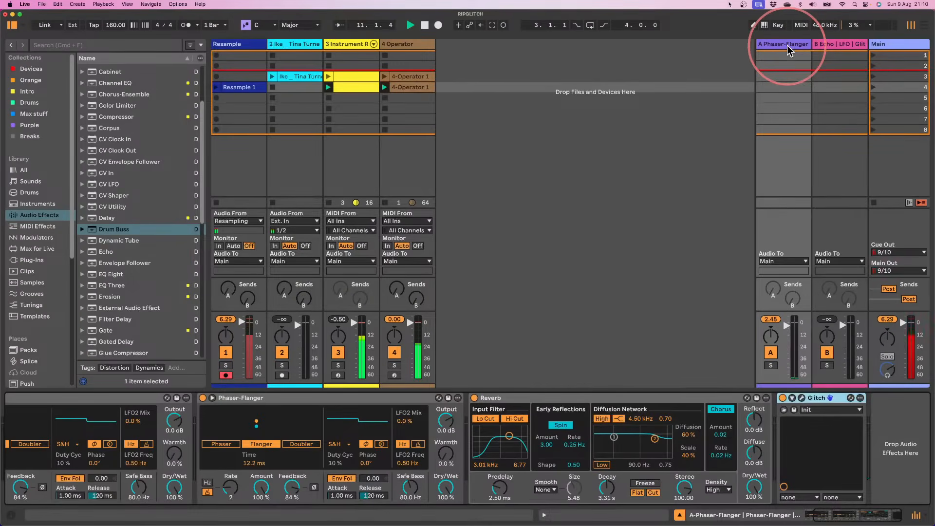
left_click_drag(93, 229, 899, 443)
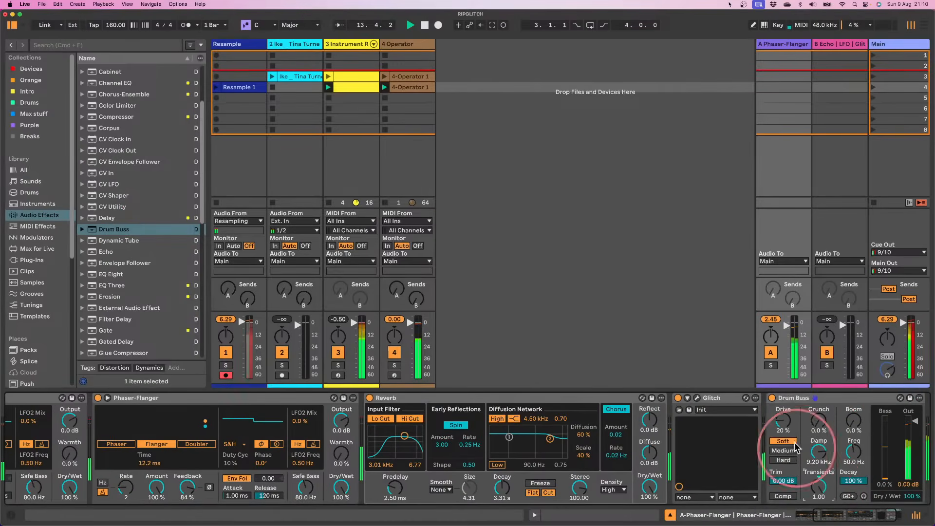
left_click_drag(782, 420, 782, 438)
left_click_drag(849, 515, 892, 515)
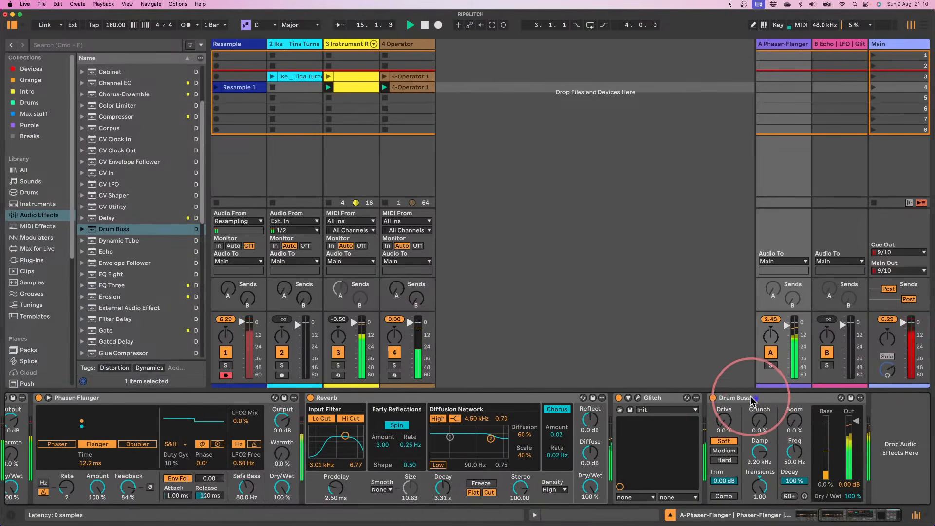
left_click_drag(751, 400, 846, 44)
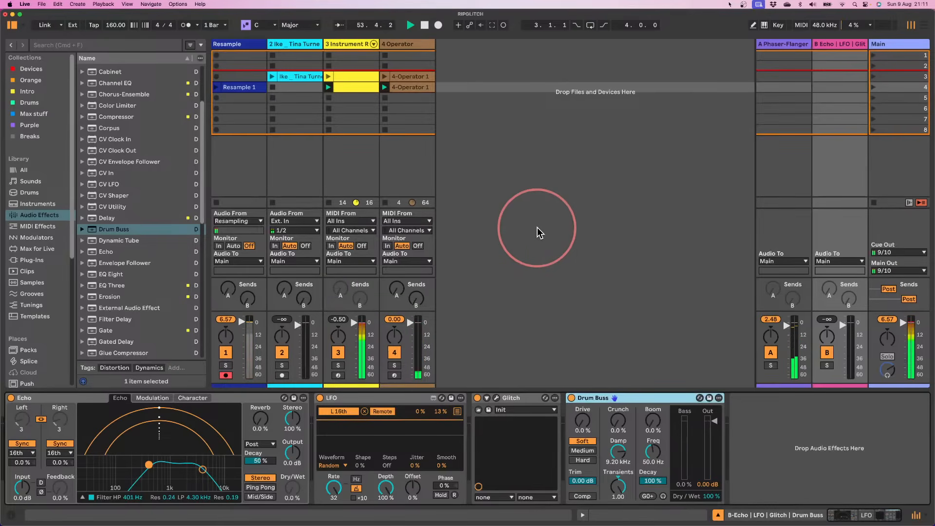
- Collect all and save the set, including files from elsewhere, other Projects, the User Library and Factory Packs
left_click(42, 4)
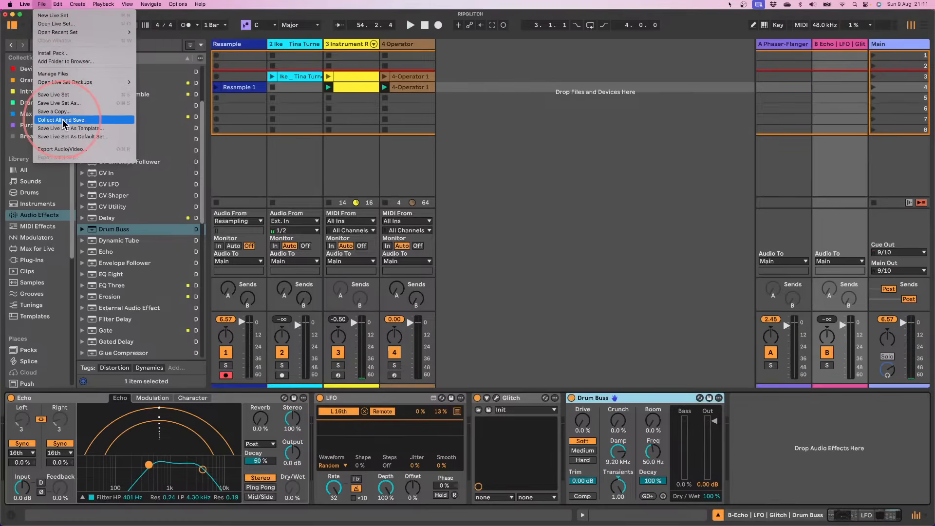
left_click(64, 120)
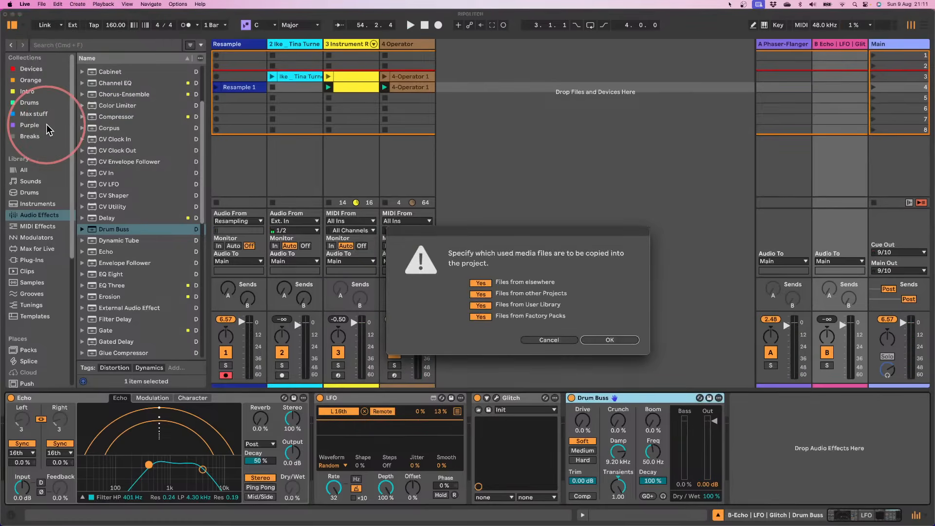
left_click(602, 340)
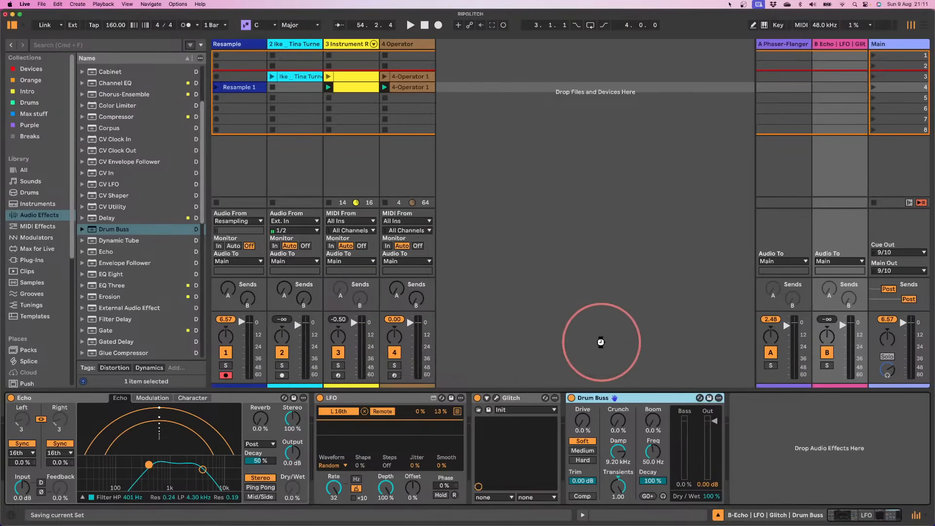
- Add a Glue Compressor to the Main track, lower its Threshold to about -6.35 dB, and play the set to check it
left_click(882, 43)
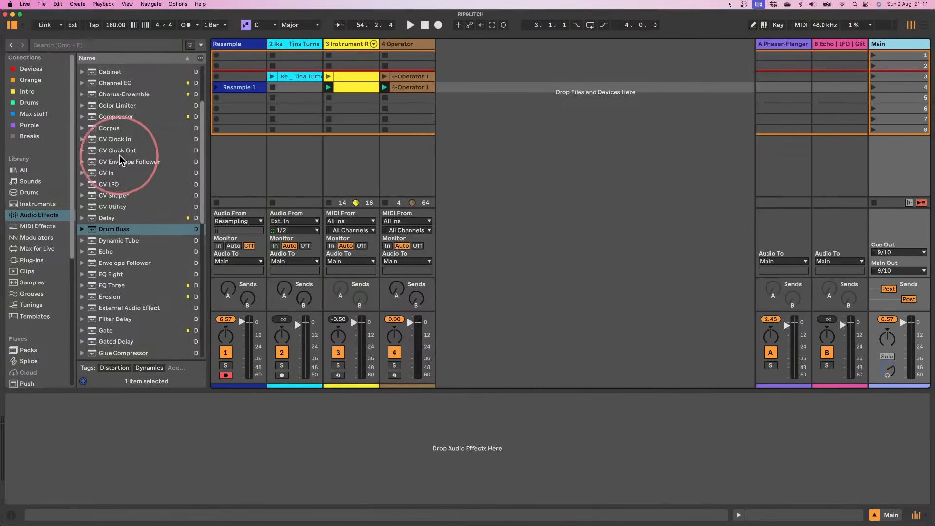
scroll(120, 161, "down", 4)
left_click_drag(73, 268, 66, 454)
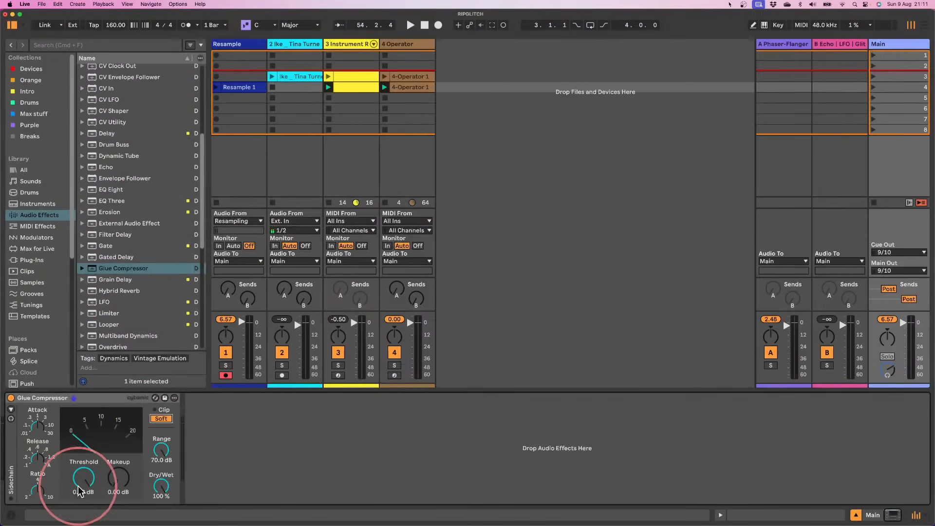
left_click_drag(83, 482, 82, 490)
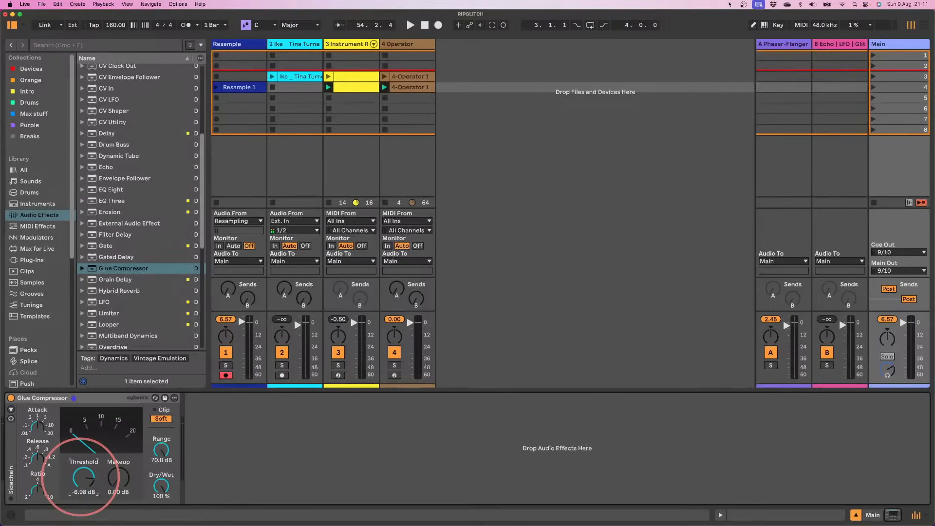
key("space")
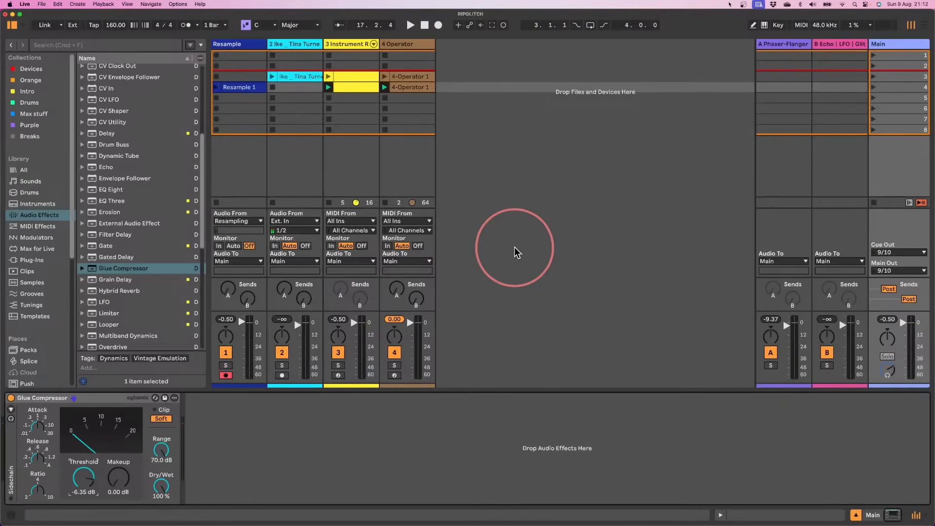
- Insert a third return track and load the Resonators effect onto it
left_click(829, 46)
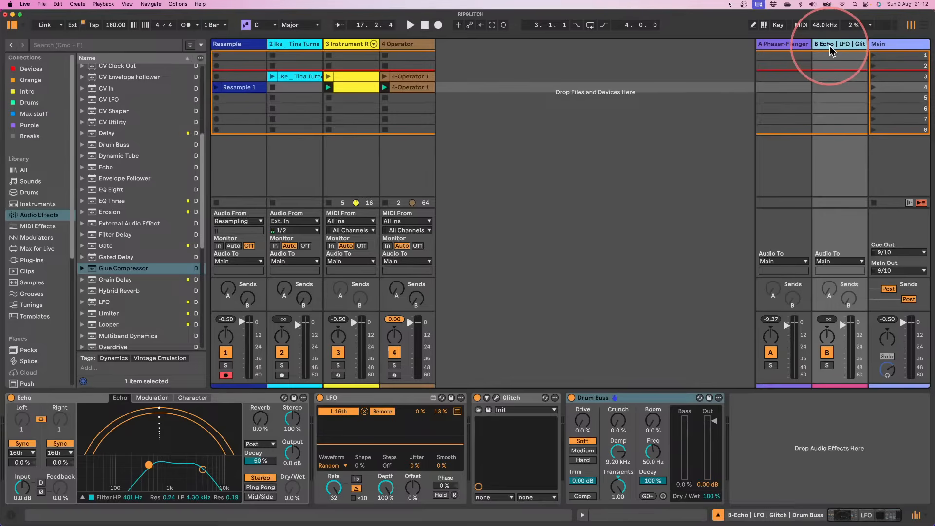
right_click(830, 51)
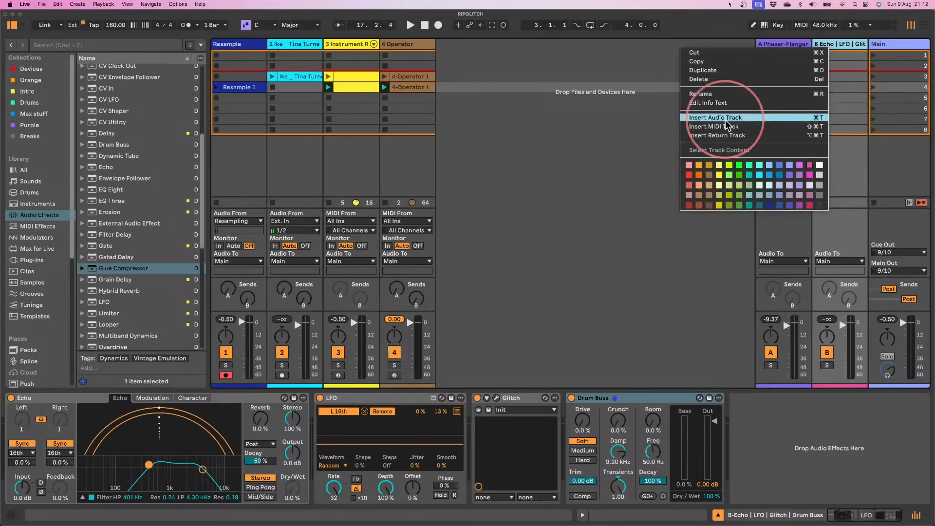
left_click(714, 136)
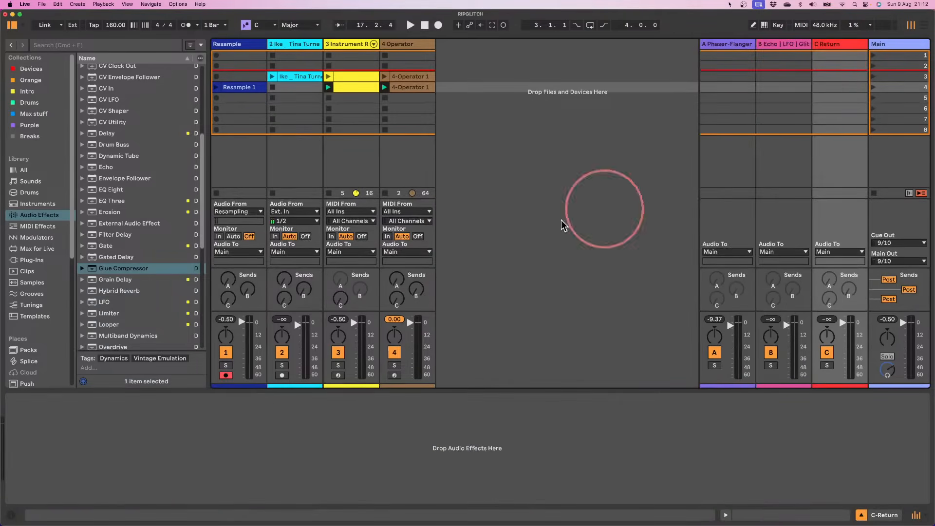
scroll(112, 263, "down", 5)
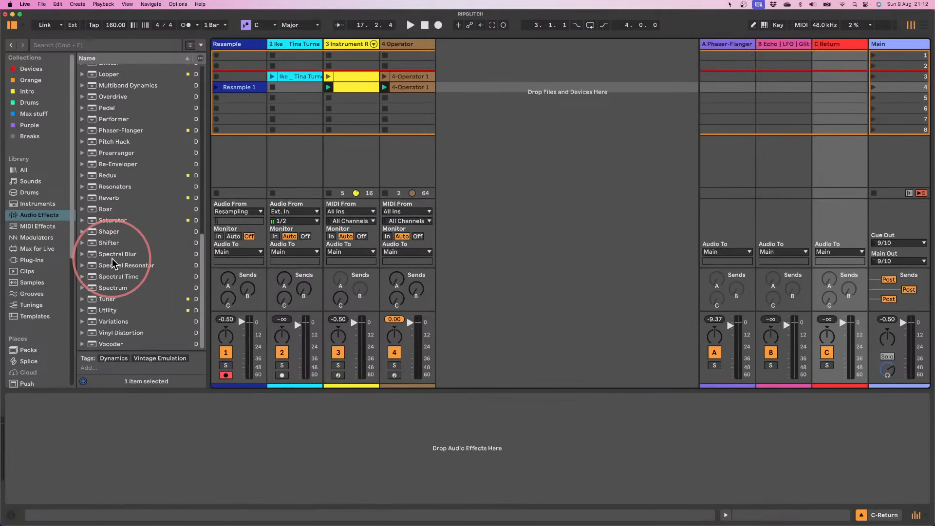
left_click_drag(112, 196, 135, 451)
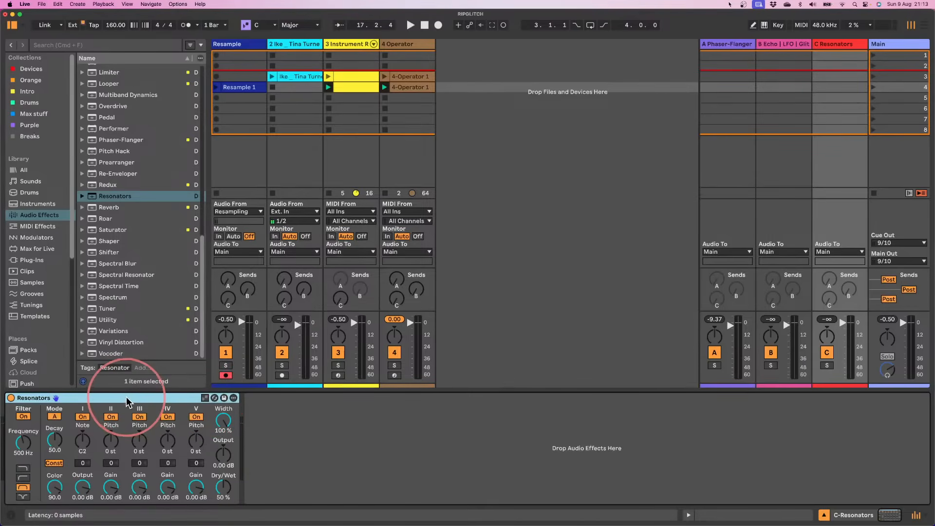
- Move Resonators from return C onto a new audio track and route return C's output to 5-Audio
left_click_drag(112, 402, 487, 94)
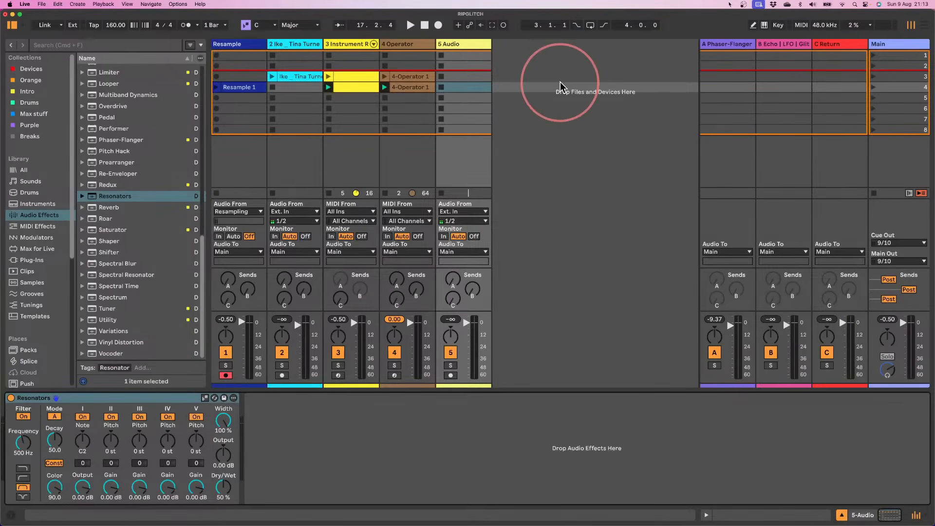
left_click(832, 45)
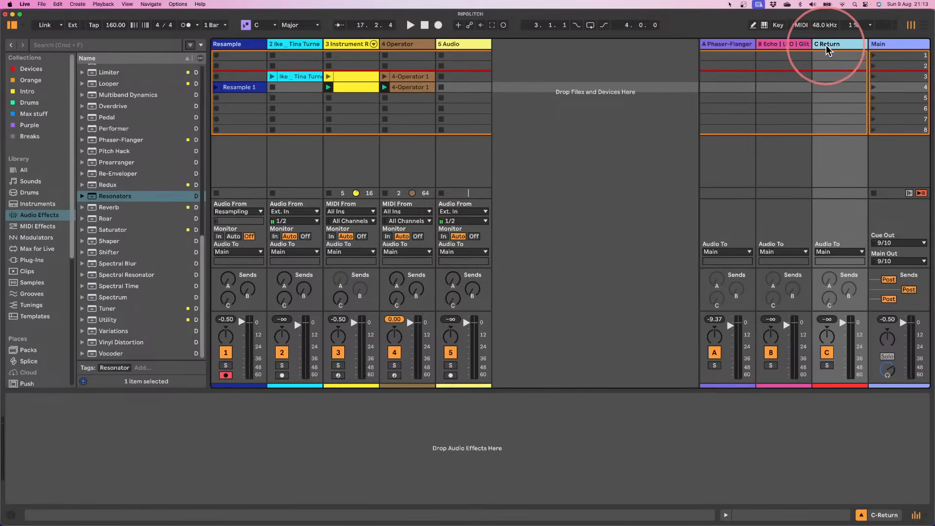
left_click(840, 252)
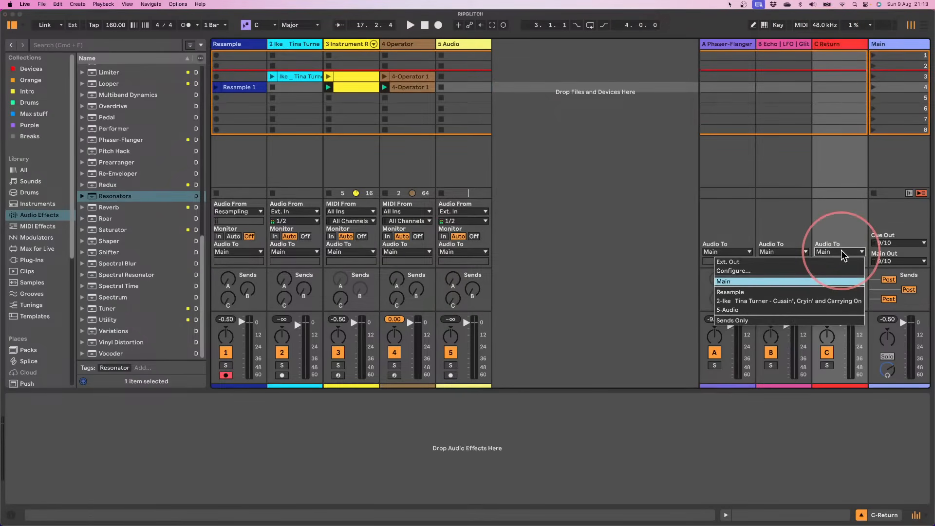
left_click(748, 310)
- Rename the new audio track "resonators" and set its audio input to C-Return
left_click(458, 44)
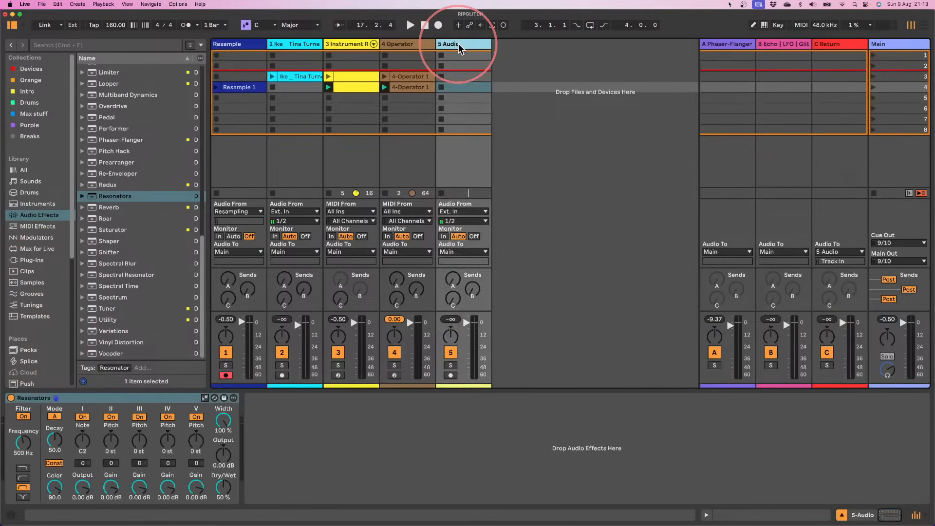
key("super+r")
type("resonators")
key("Return")
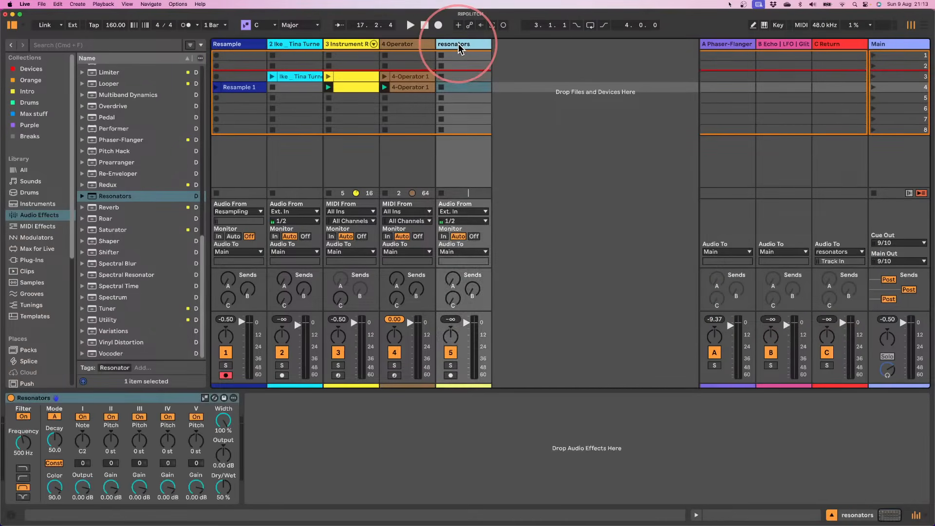
left_click(457, 211)
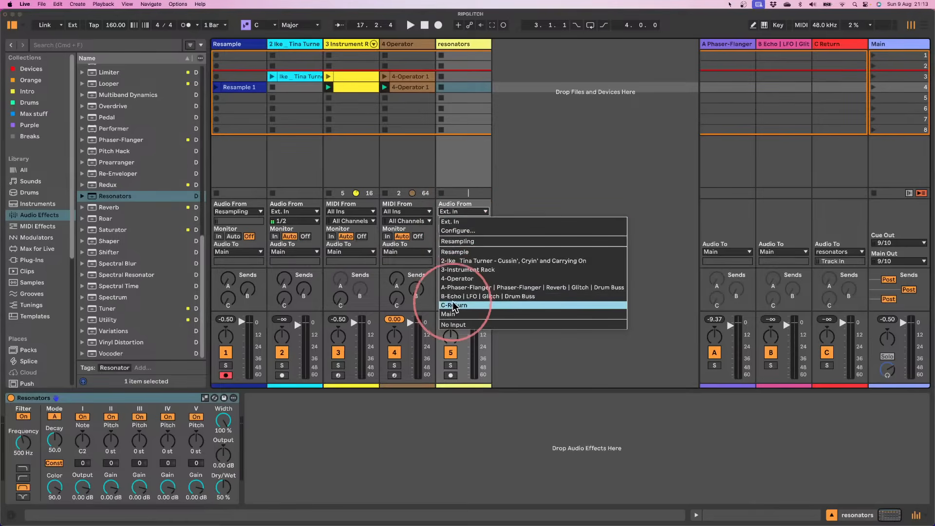
left_click(452, 305)
- Rename return track C as "reso send"
left_click(828, 45)
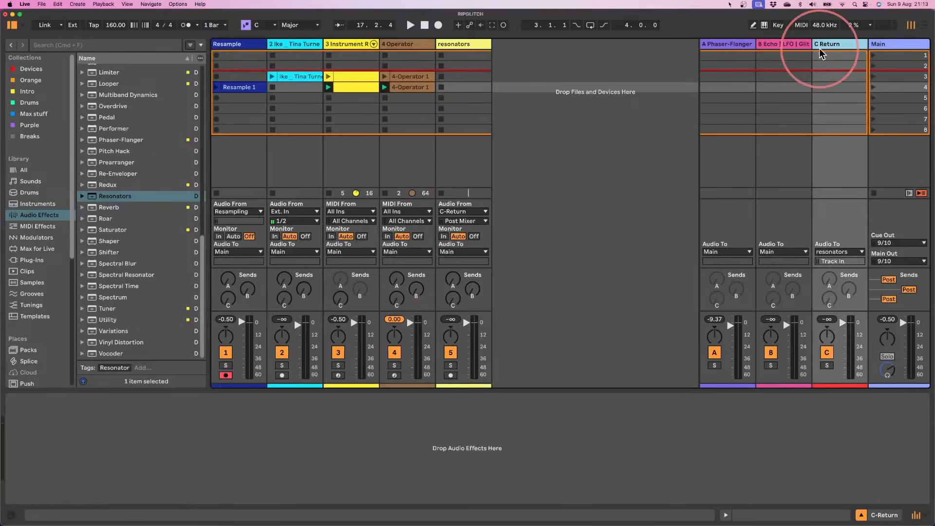
type("reso send")
key("Return")
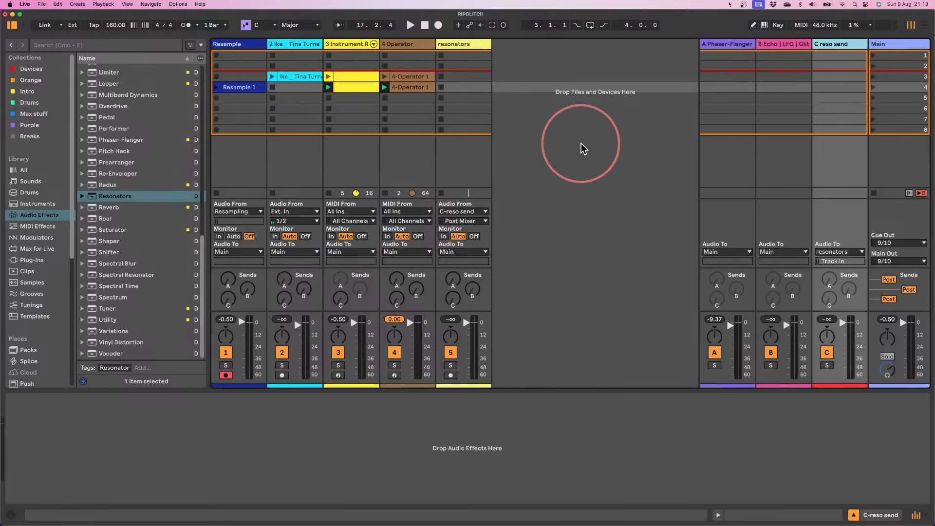
- Set the resonators track's monitoring to In and raise the Instrument Rack's send C to 0.0 dB while testing playback
key("space")
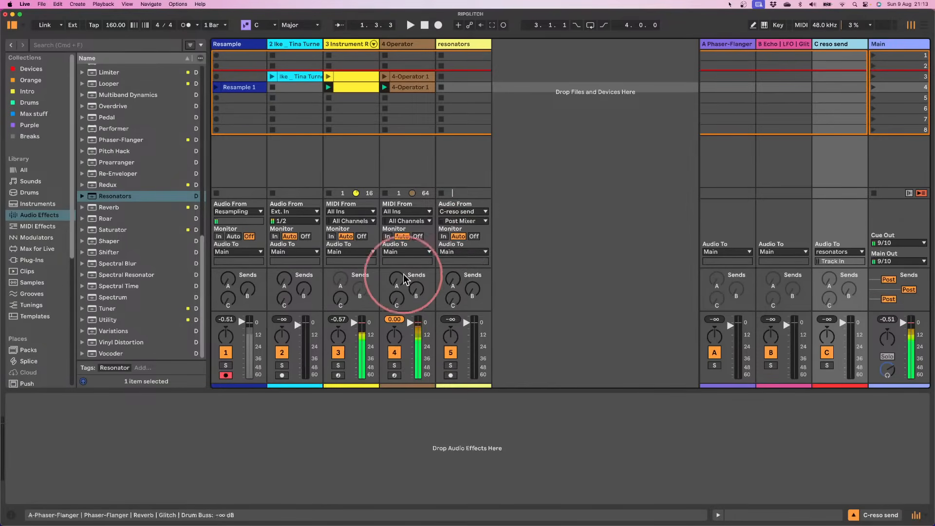
left_click(443, 237)
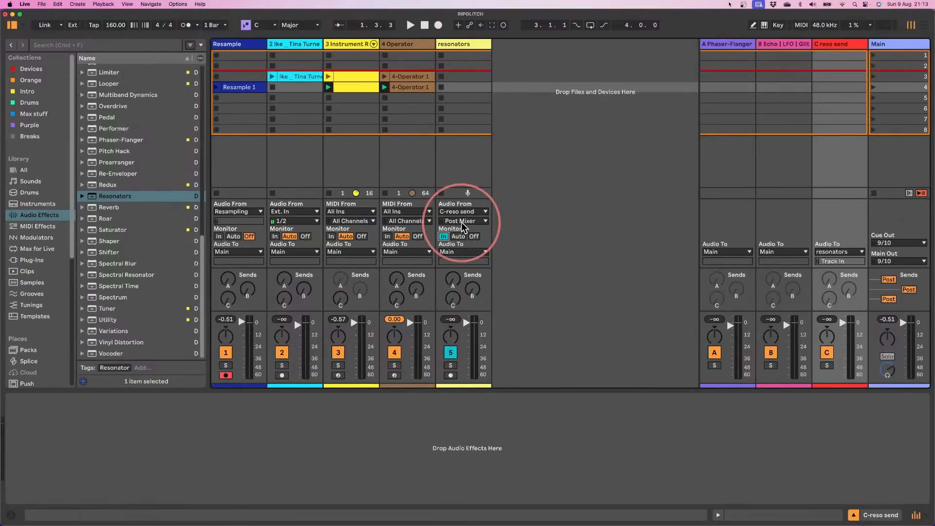
key("space")
left_click_drag(339, 300, 340, 252)
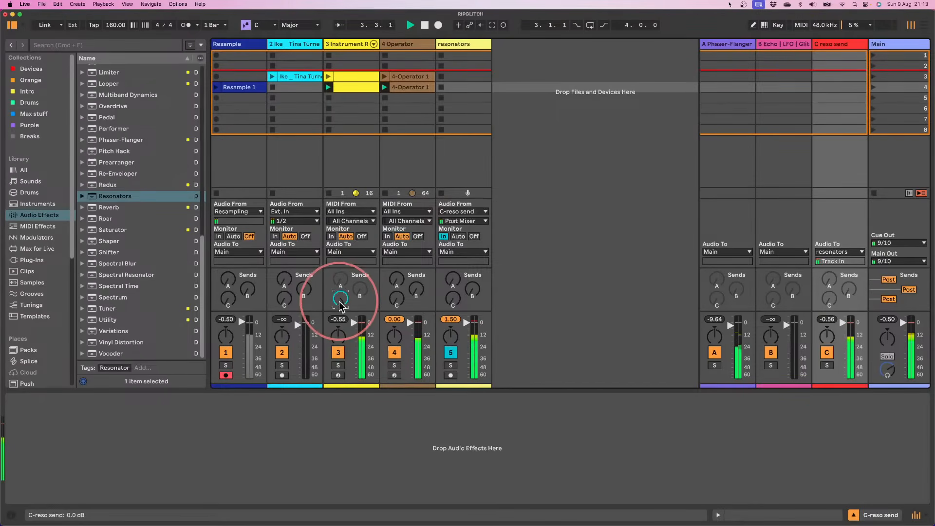
key("space")
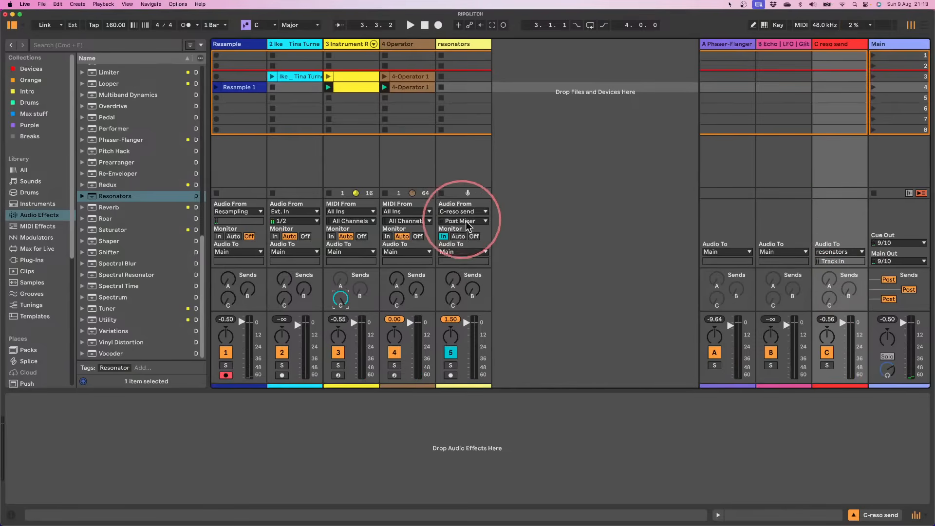
- Switch the resonators track's input point to Post FX and deactivate the reso send return track
left_click(466, 222)
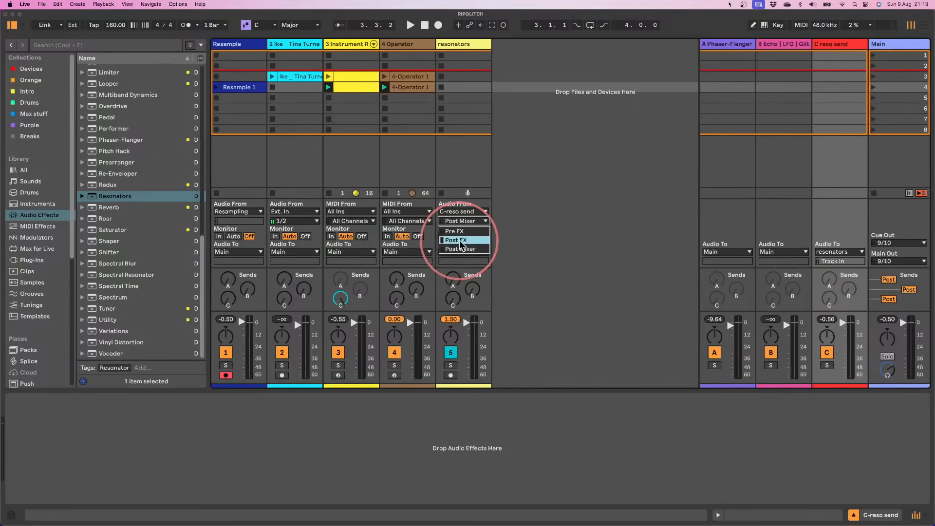
left_click(460, 241)
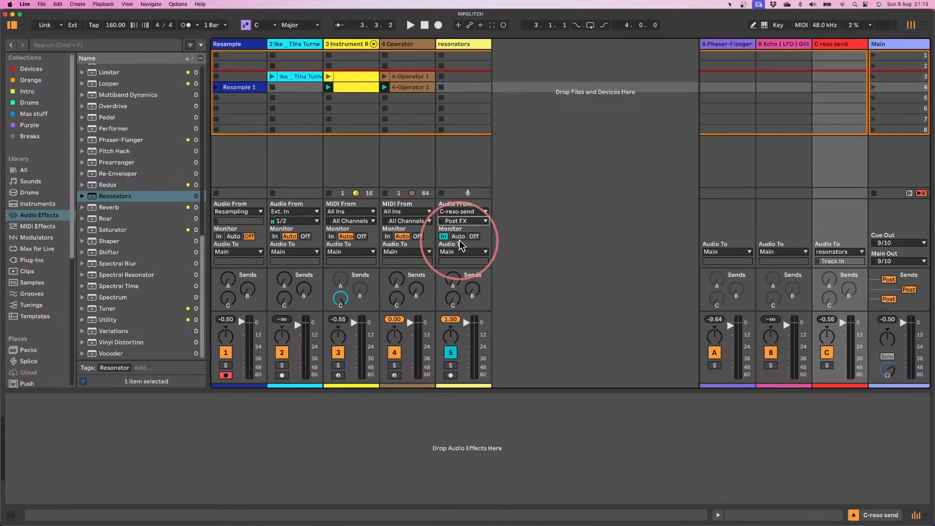
left_click(827, 354)
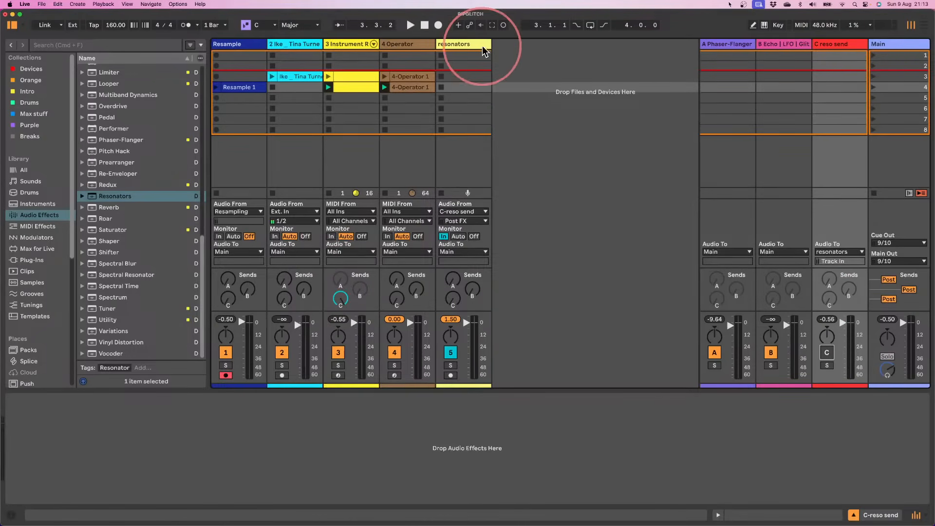
left_click(464, 44)
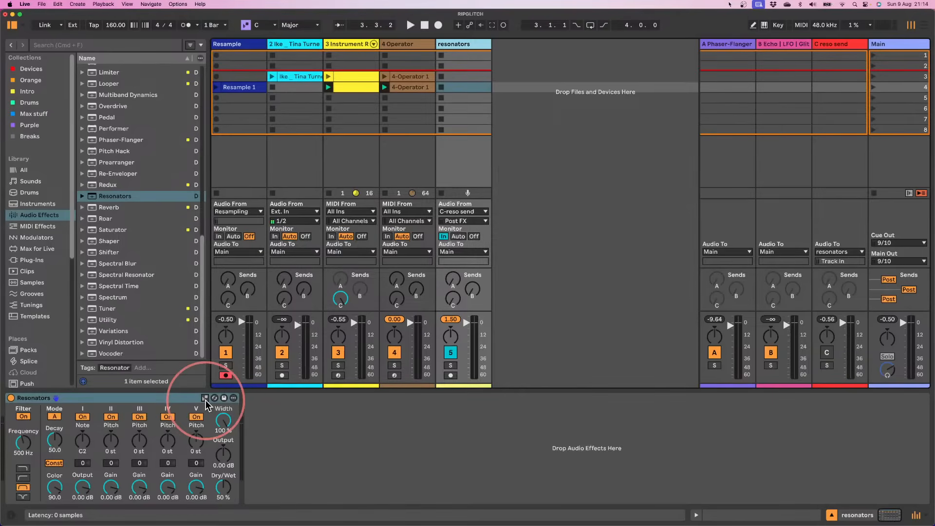
- Replace the resonators track's Resonators device with a Spectral Resonator in MIDI mode, placed on the reso send return track
left_click(109, 402)
key("Delete")
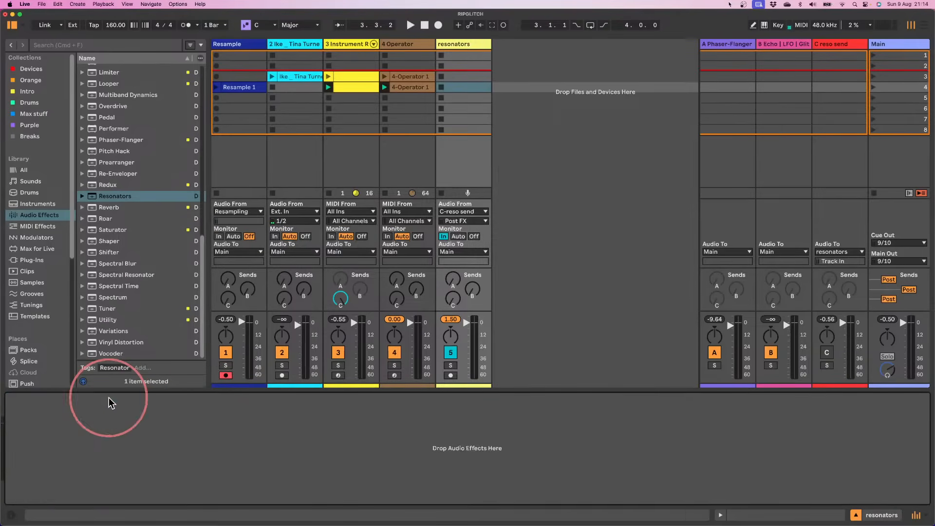
left_click_drag(111, 275, 98, 438)
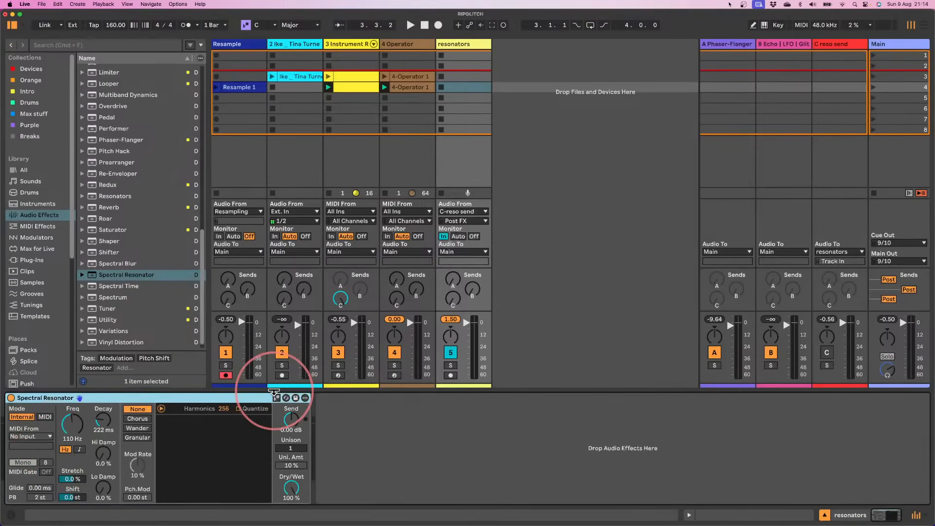
left_click_drag(227, 398, 163, 447)
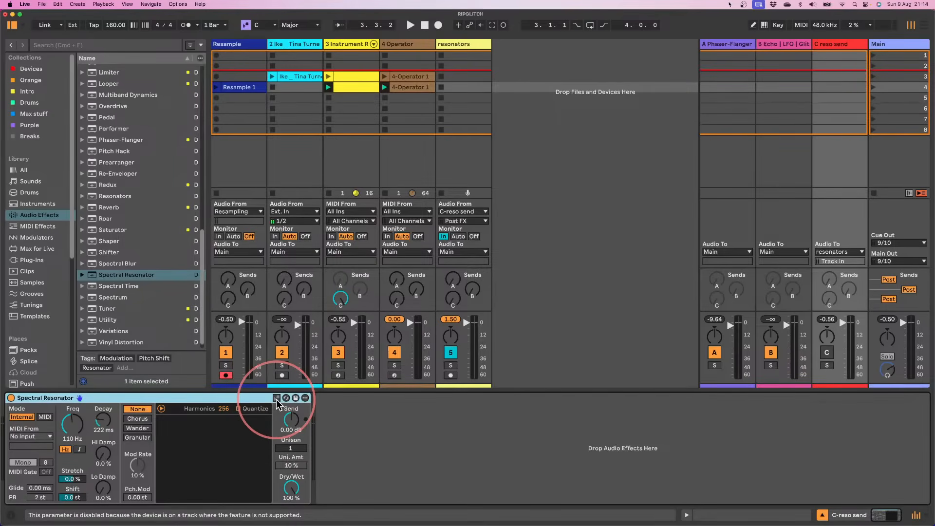
left_click(45, 417)
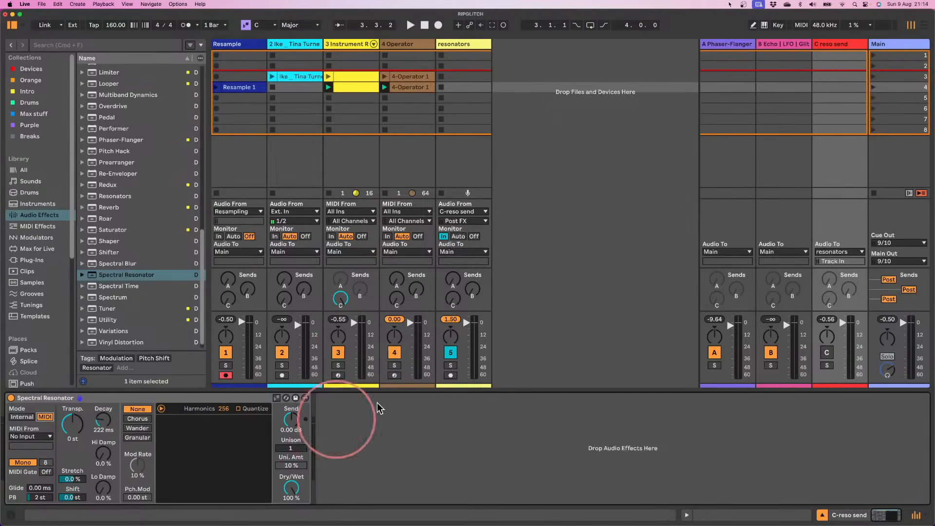
- Delete the reso send return track and the resonators audio track
left_click(845, 45)
key("Delete")
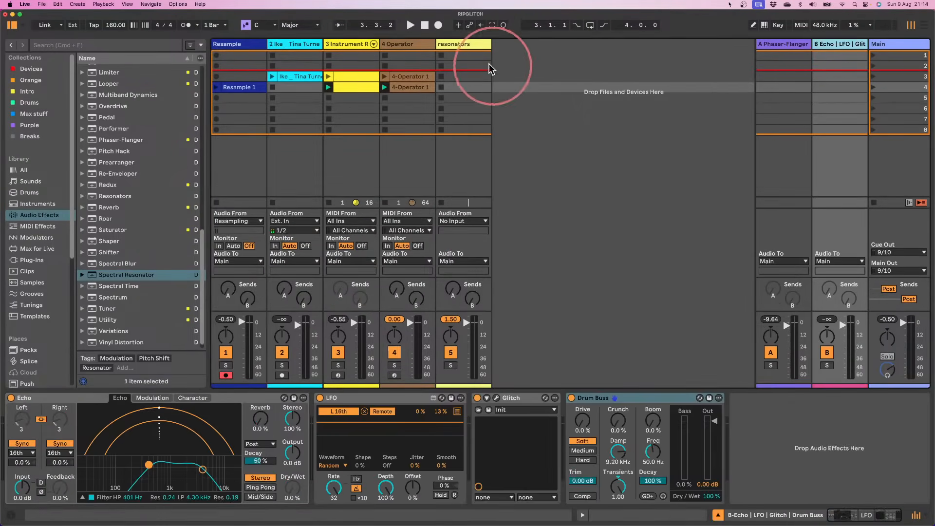
left_click(449, 45)
key("Delete")
- Insert a new return track C and load Spectral Resonator onto it
left_click(839, 44)
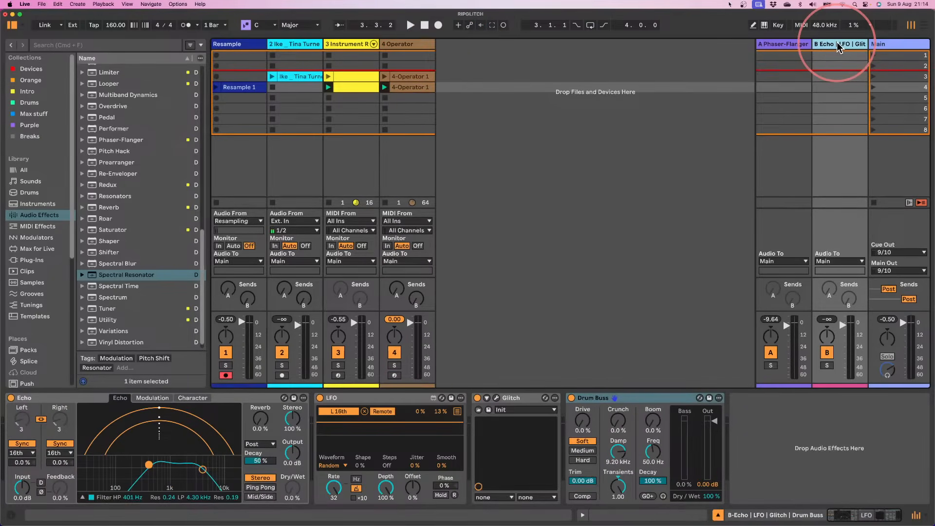
right_click(839, 46)
left_click(742, 127)
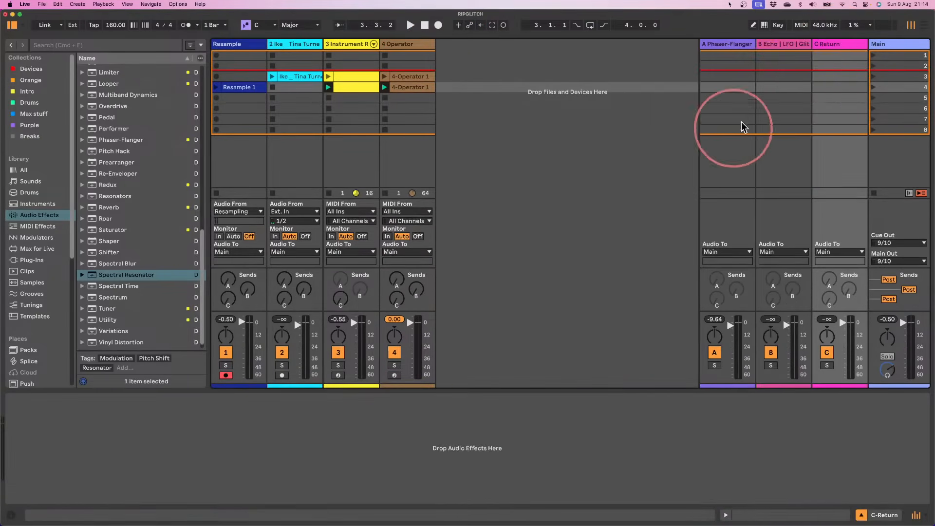
left_click(100, 275)
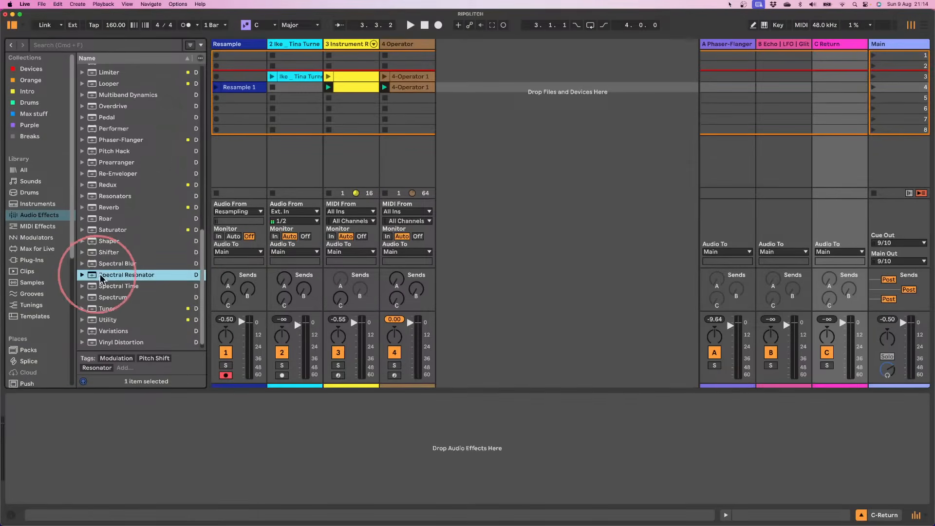
left_click_drag(100, 273, 108, 444)
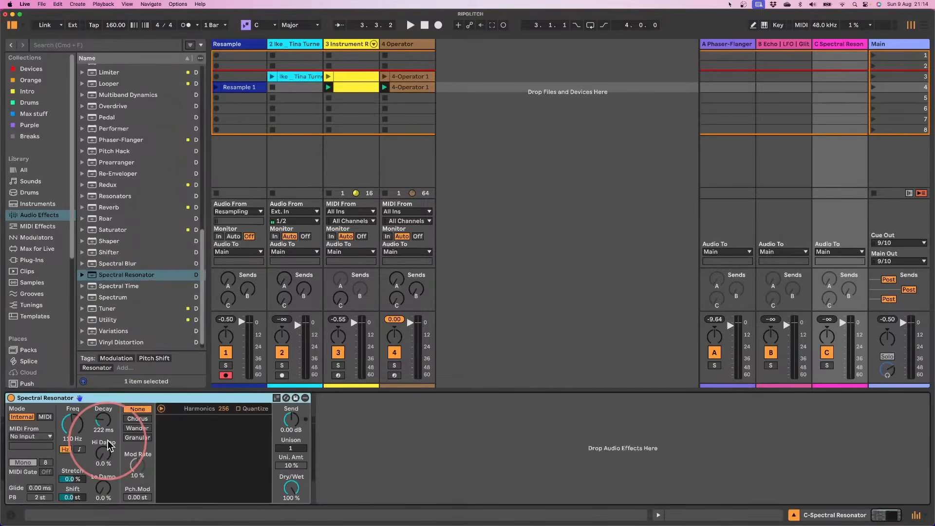
left_click(476, 119)
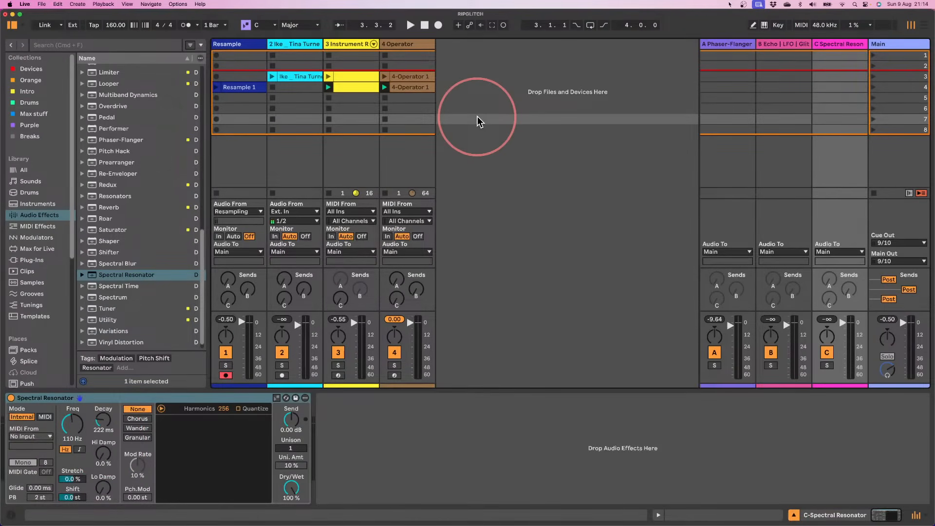
- Add a new MIDI track after the Operator track and create an empty one-bar clip in its fourth scene slot
key("super+shift+t")
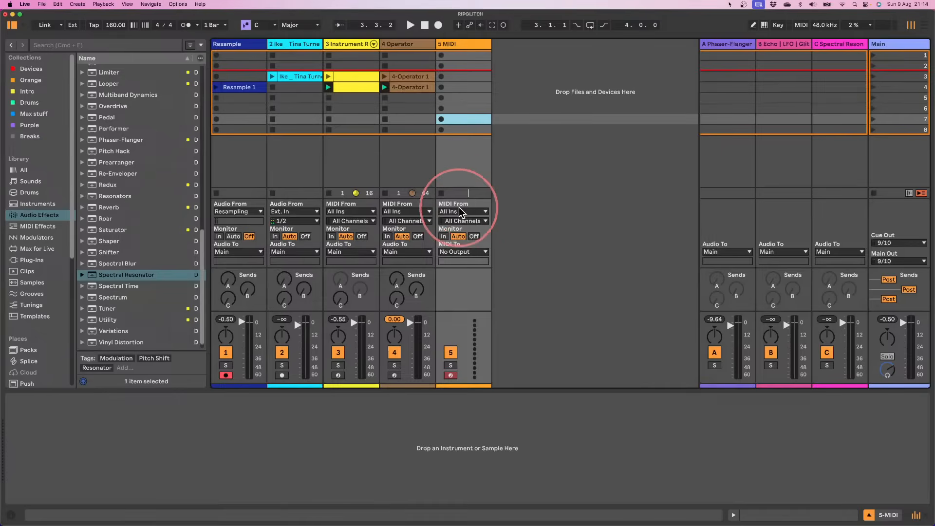
double_click(460, 87)
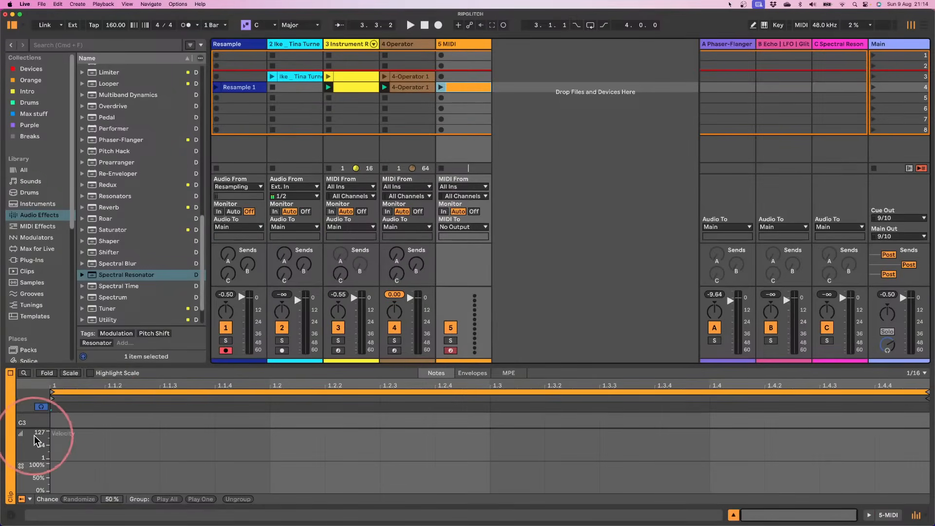
left_click_drag(112, 365, 141, 207)
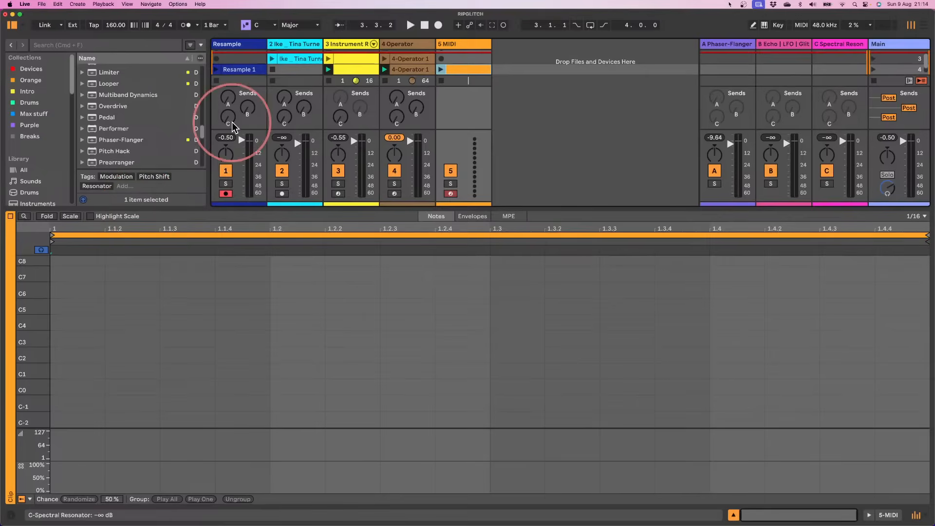
- Set the scale to C Minor Blues and add a C3 note spanning the new clip's full bar
left_click(298, 25)
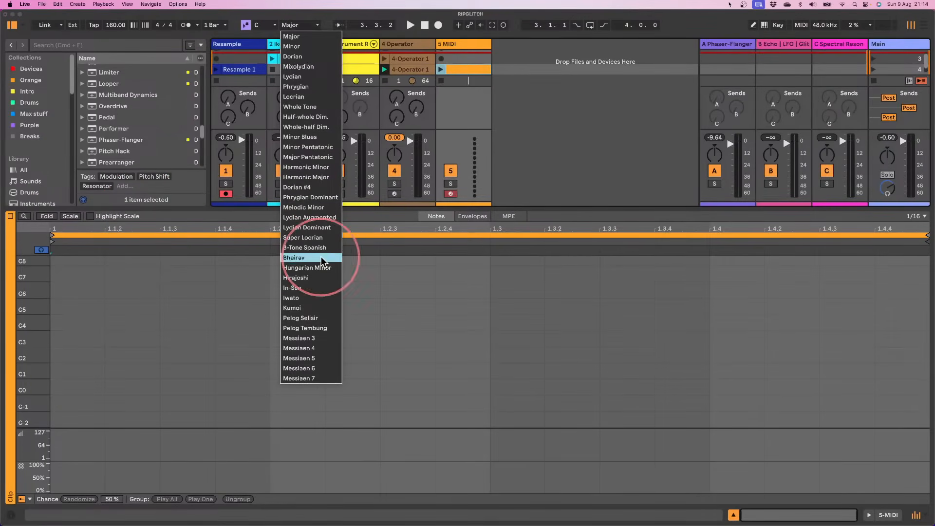
left_click(301, 137)
left_click_drag(26, 303, 913, 392)
double_click(64, 396)
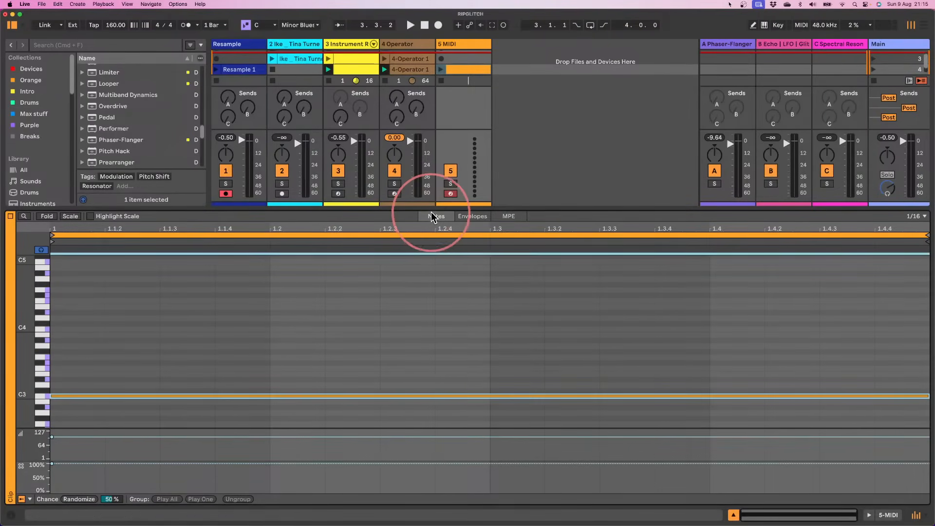
left_click_drag(431, 210, 432, 371)
- Switch the Spectral Resonator on return track C to MIDI mode and list its available MIDI sources
left_click(836, 47)
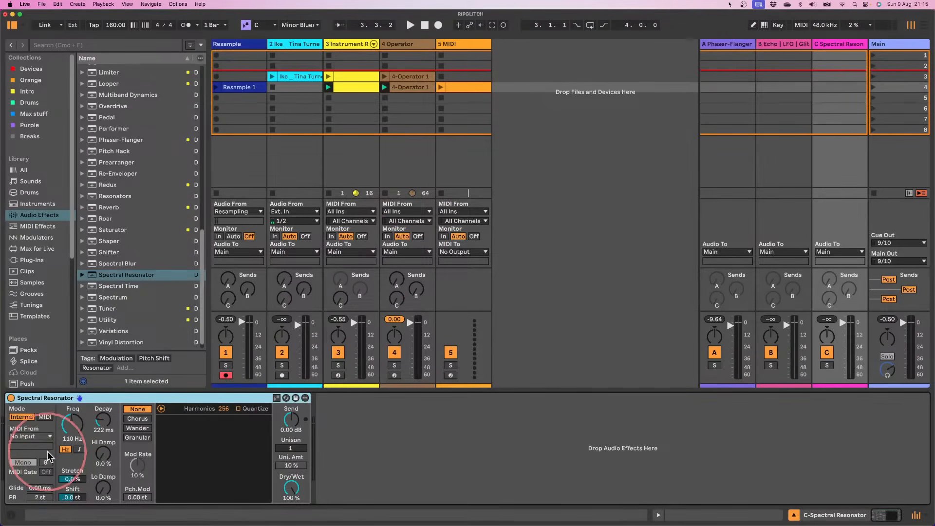
left_click(43, 417)
left_click(30, 436)
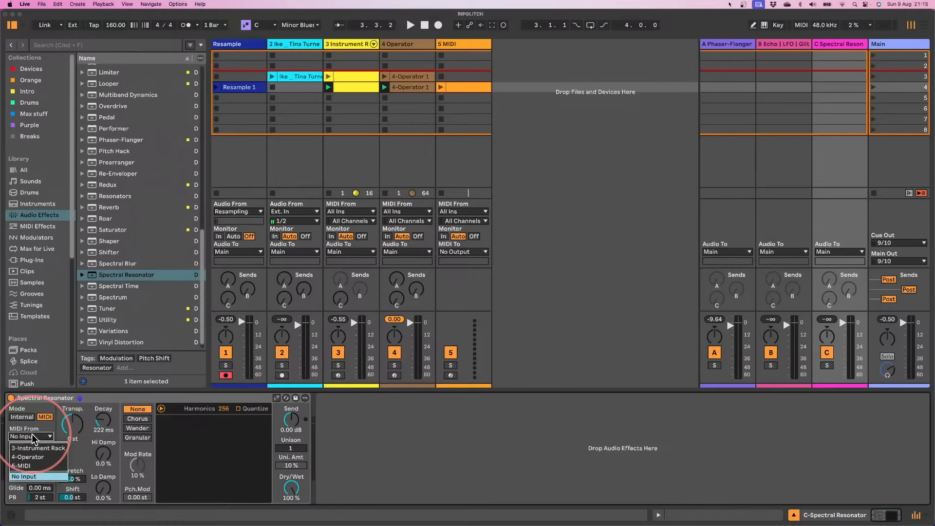
left_click(21, 466)
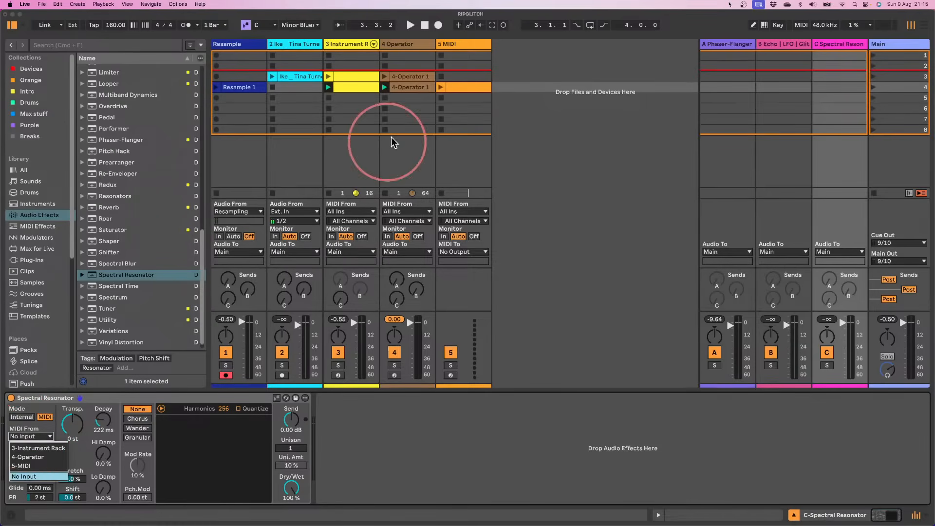
- Rename the new MIDI track as "reso chords"
left_click(458, 44)
key("super+r")
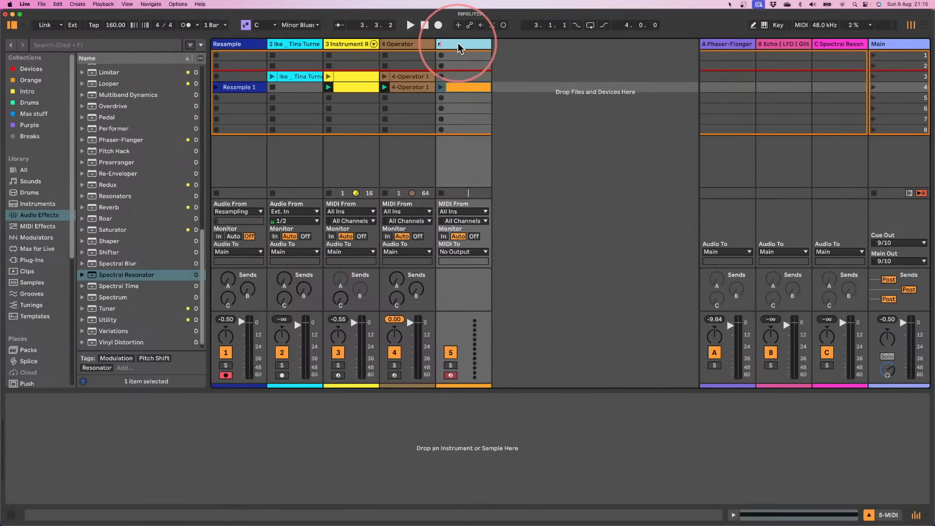
type("reso chords")
key("Return")
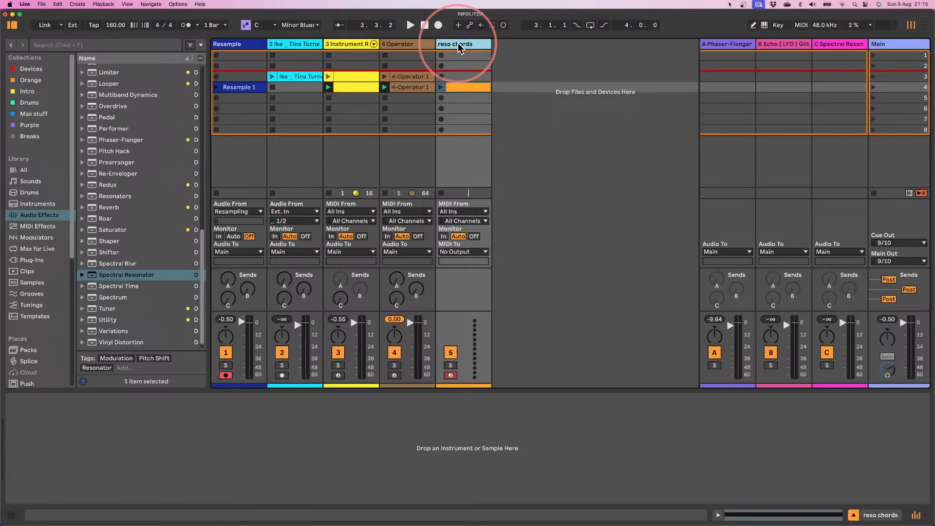
- Choose the reso chords track as the MIDI source of the Spectral Resonator on return C
left_click(835, 44)
left_click(28, 437)
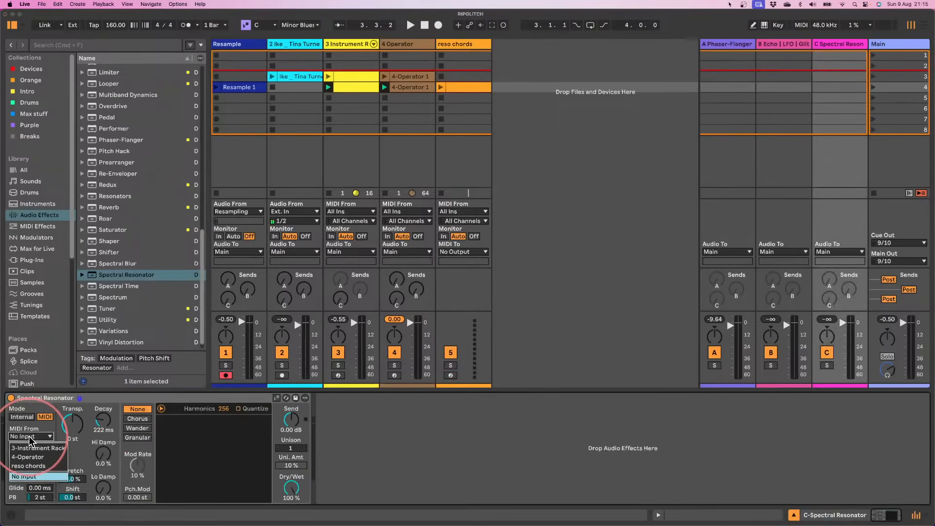
left_click(28, 462)
- During playback, raise send C on track 3 to 0.0 dB and launch the reso chords clip in scene 4
key("space")
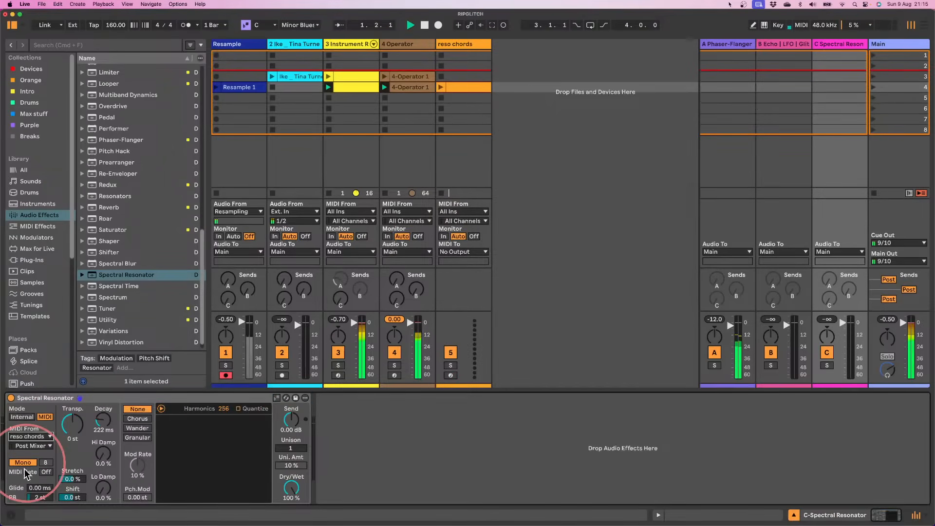
left_click_drag(342, 299, 343, 243)
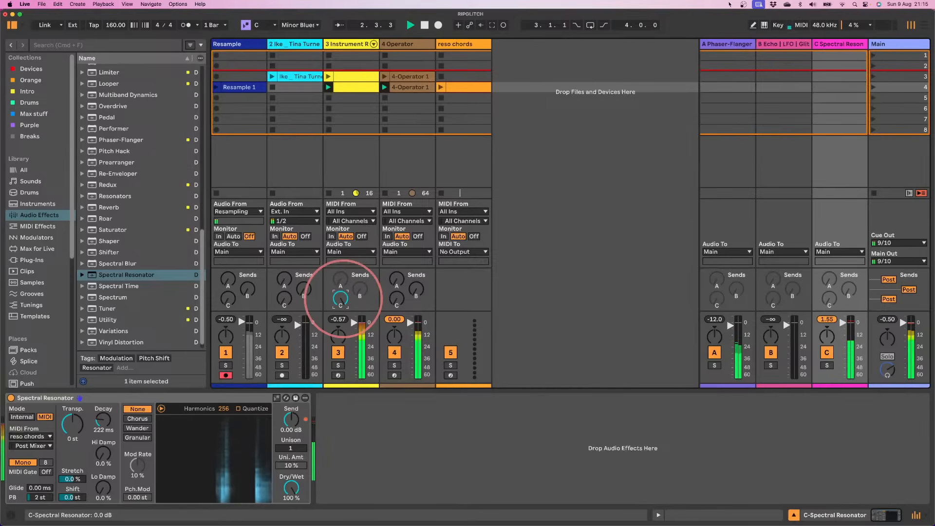
left_click(441, 88)
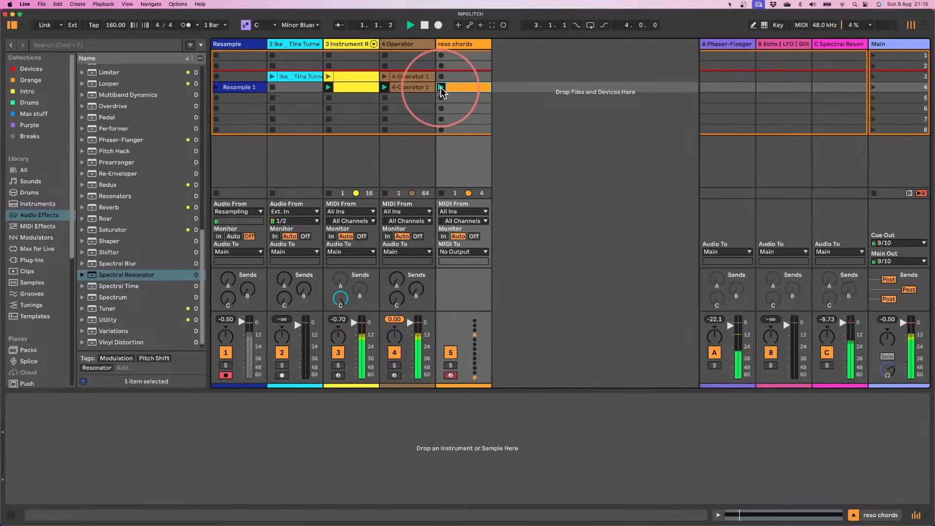
left_click(834, 49)
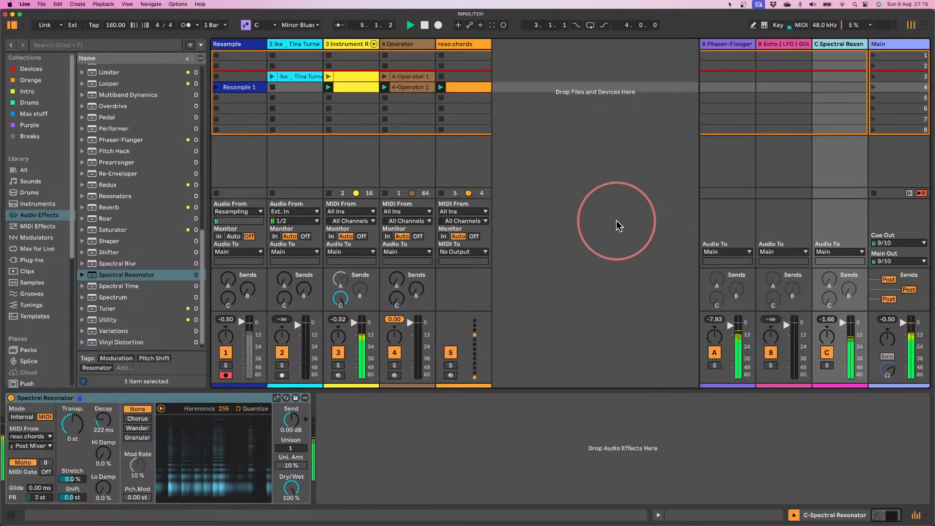
- Add the Chord MIDI effect to the reso chords track and make its shifts follow the current scale
left_click(462, 46)
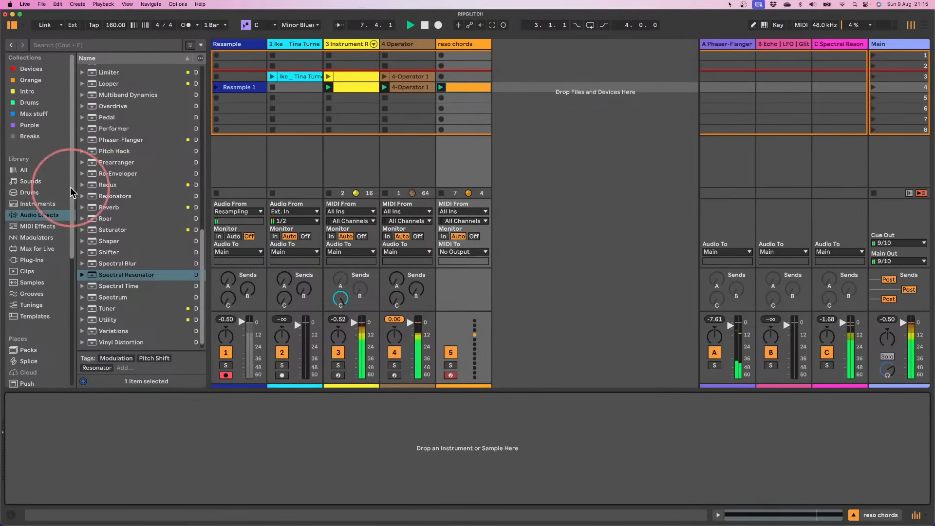
left_click(23, 227)
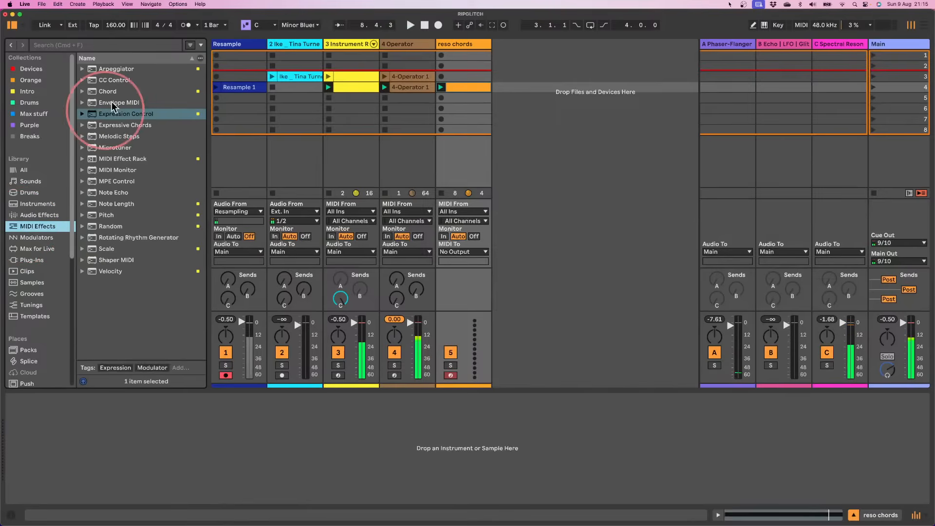
left_click_drag(104, 91, 463, 44)
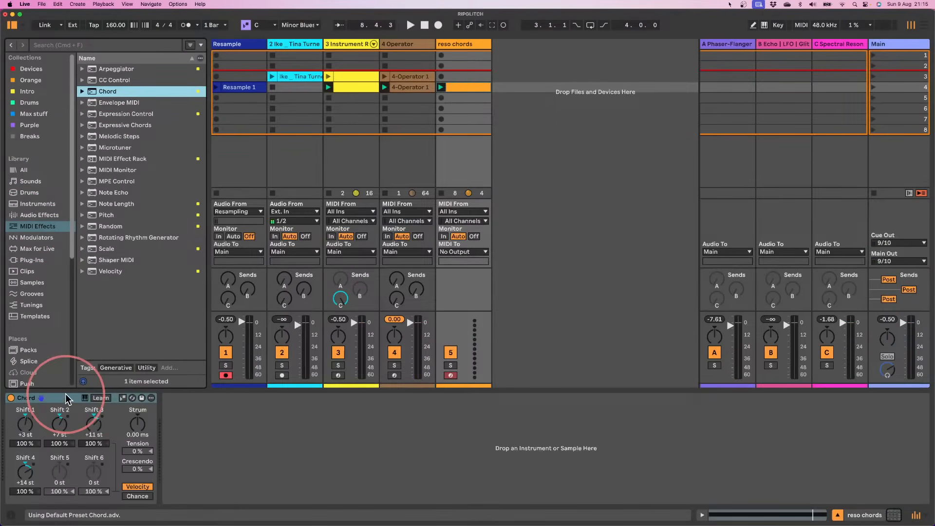
left_click(123, 399)
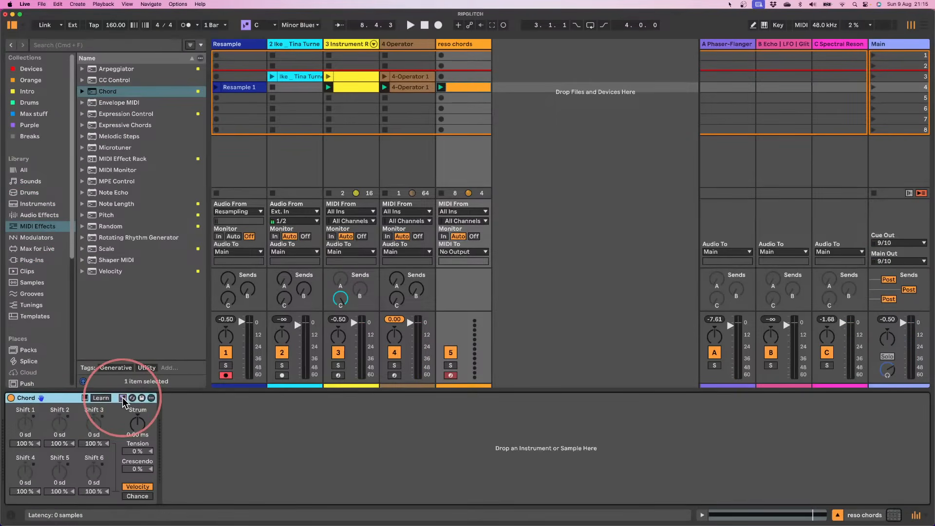
- Set Chord's Shift 1 to +2 sd, Shift 2 to +7 sd and Shift 3 to -3 sd, and briefly play the result
left_click_drag(24, 425, 36, 440)
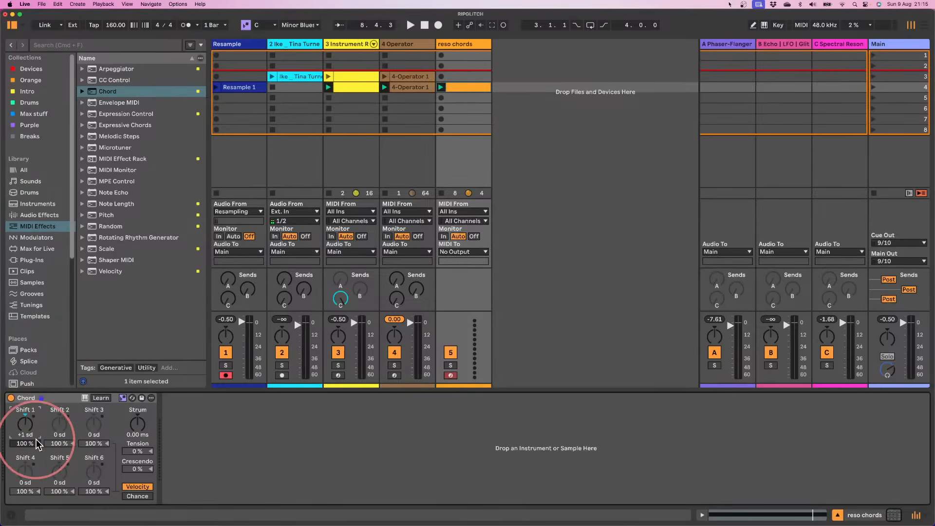
left_click(92, 425)
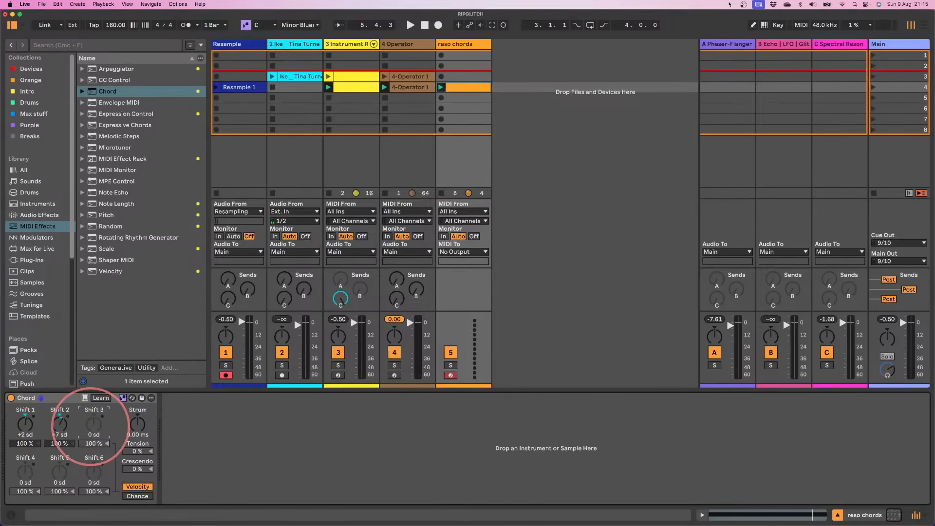
left_click_drag(91, 426, 91, 433)
key("space")
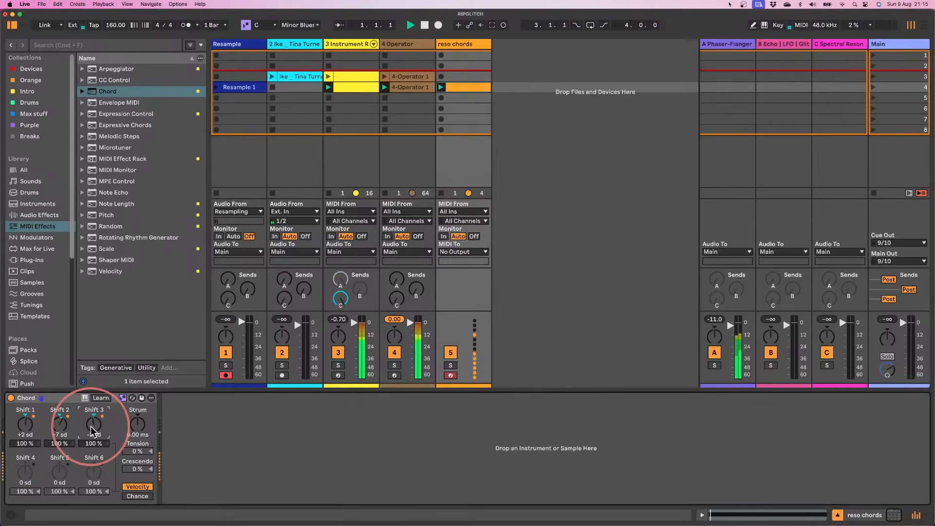
key("space")
- Switch the Spectral Resonator on return C to Poly and set its Decay to 220 ms during playback
left_click(839, 43)
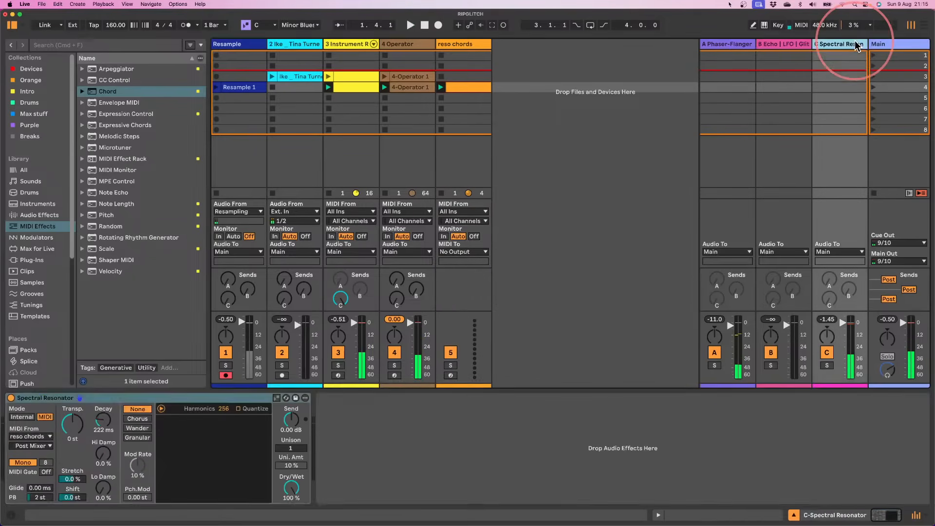
left_click(22, 462)
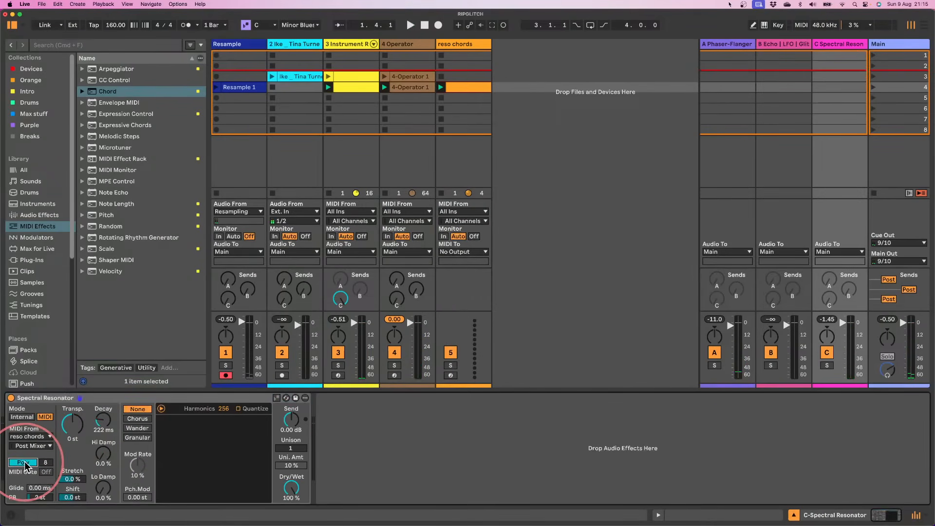
key("space")
mouse_move(103, 420)
left_mouse_down()
mouse_move(102, 411)
mouse_move(103, 428)
left_mouse_up()
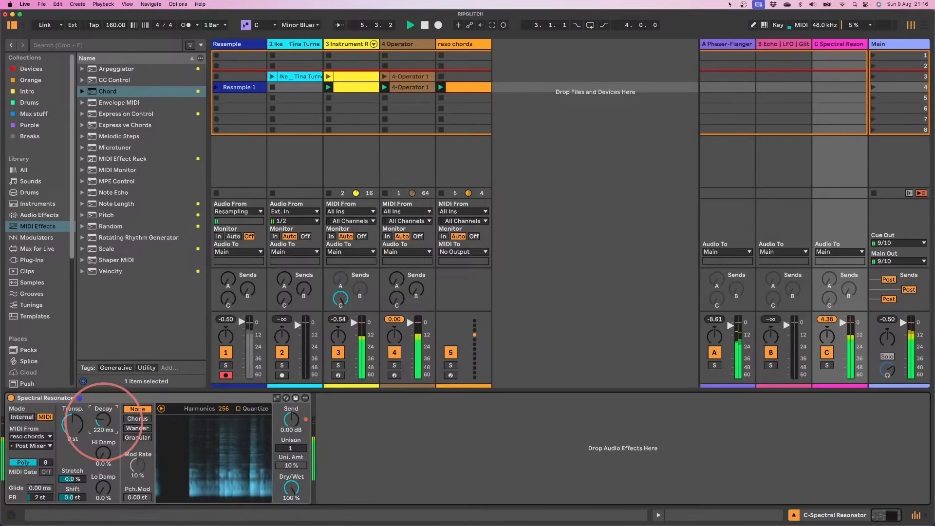
- Insert a scale-aware Random effect before Chord with Chance 31%, Choices 4 and Sign Bi, copy it after Chord, and play
left_click(467, 43)
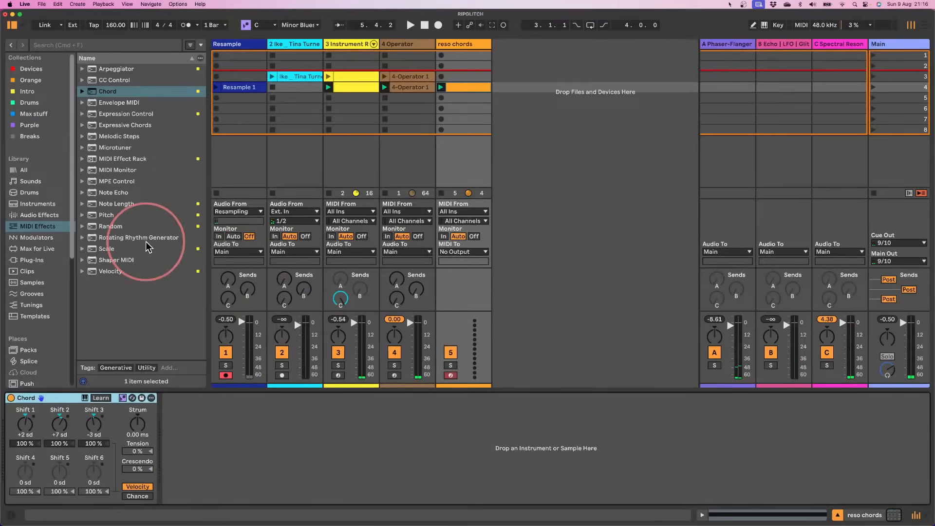
left_click_drag(104, 226, 7, 426)
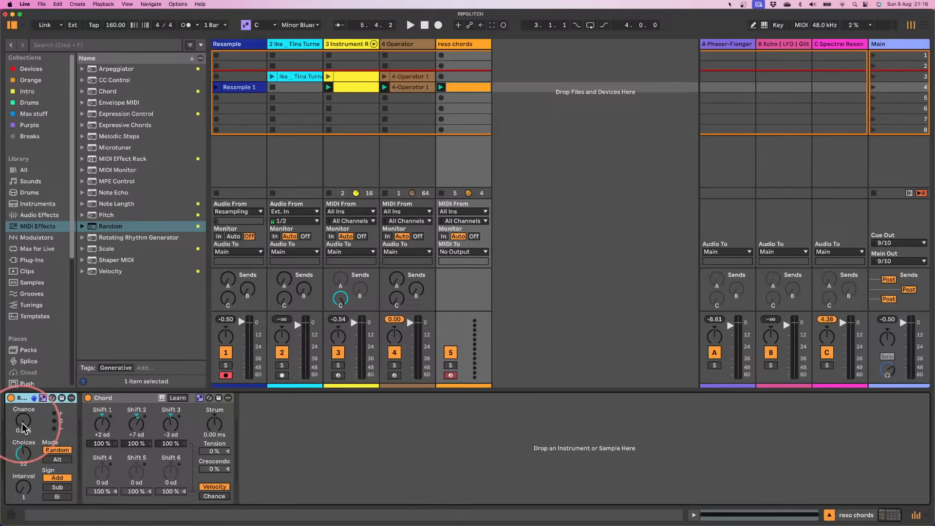
left_click_drag(23, 428, 23, 414)
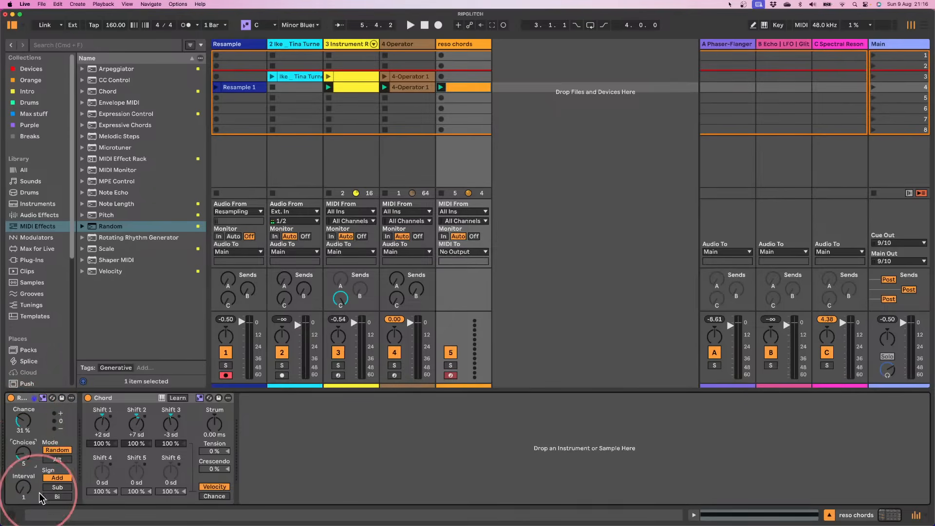
left_click(57, 496)
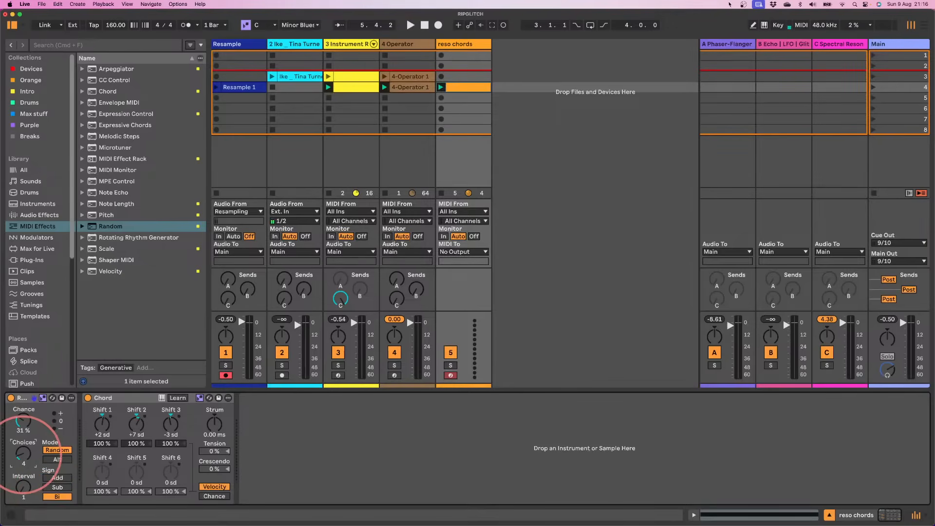
left_click_drag(12, 397, 262, 426)
key("space")
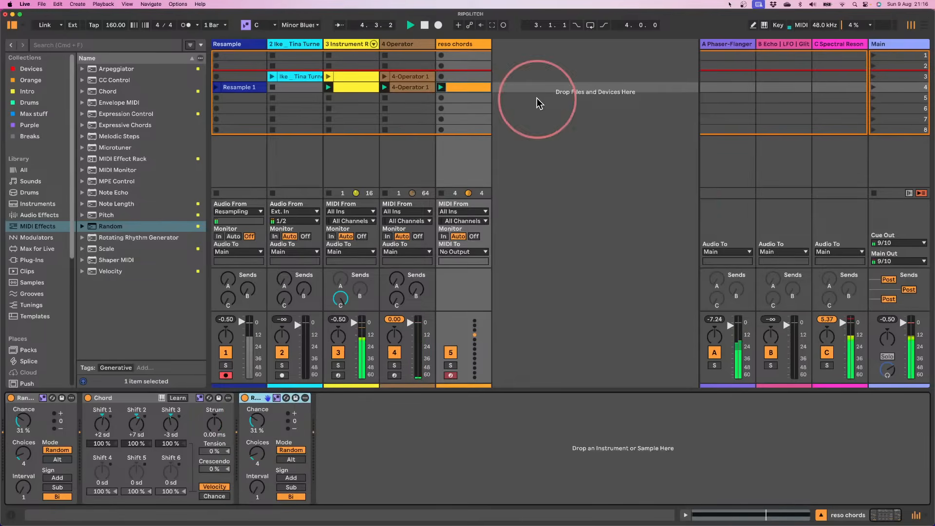
- Transpose the note in the reso chords clip up one octave to C4 and play it back
left_click(467, 87)
left_click_drag(62, 367, 66, 128)
left_click(44, 313)
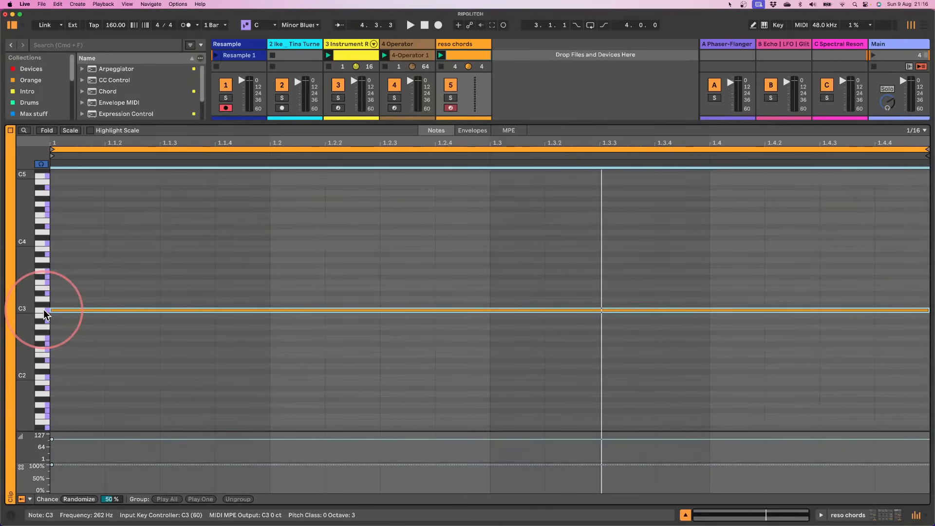
key("shift+Up")
key("space")
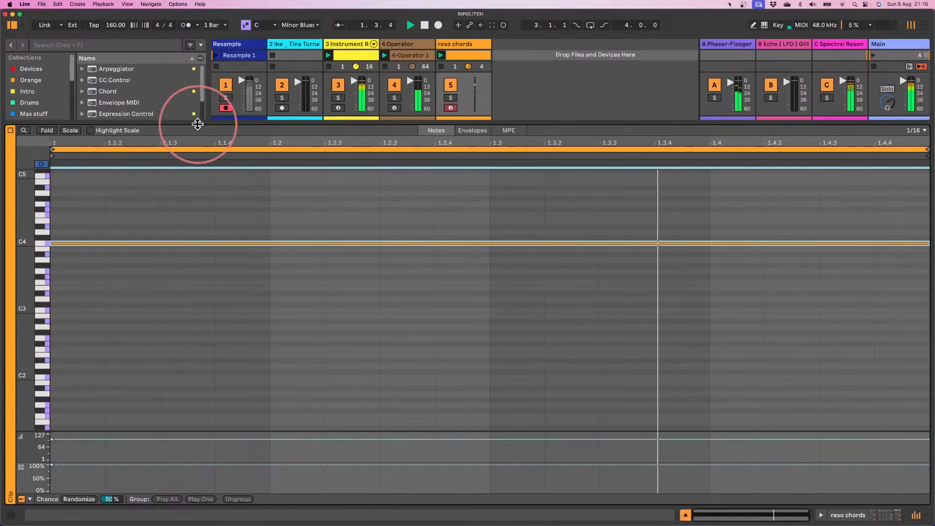
left_click_drag(197, 124, 109, 313)
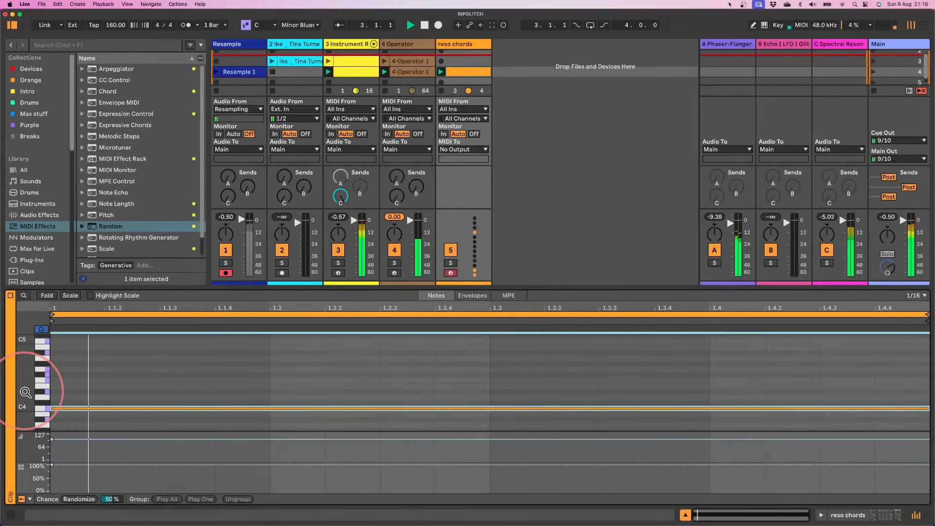
left_click_drag(26, 392, 26, 391)
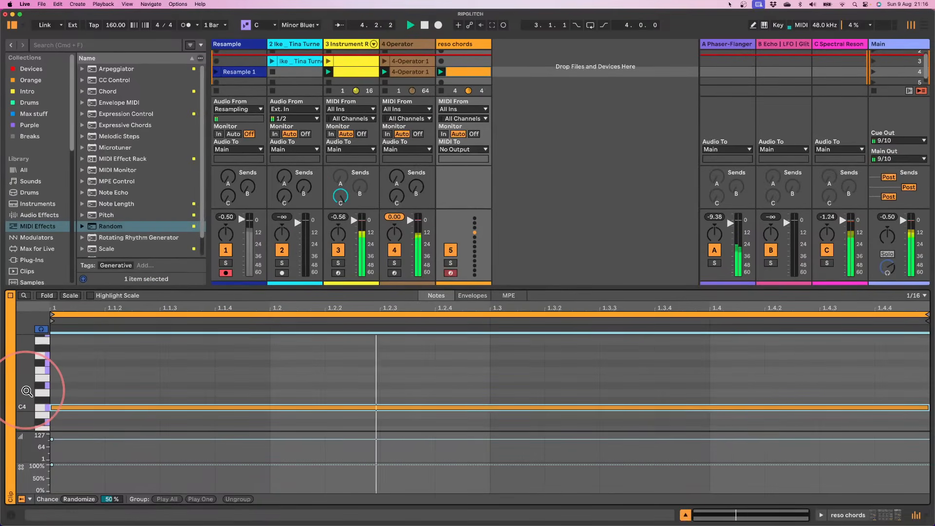
- Try a longer Decay of about 5.51 s on return C's Spectral Resonator during playback
double_click(833, 46)
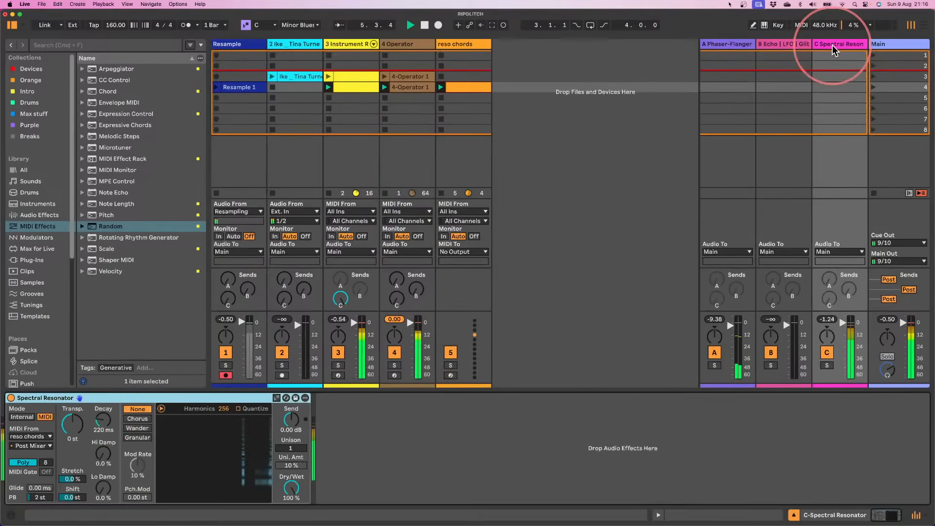
left_click_drag(93, 421, 92, 400)
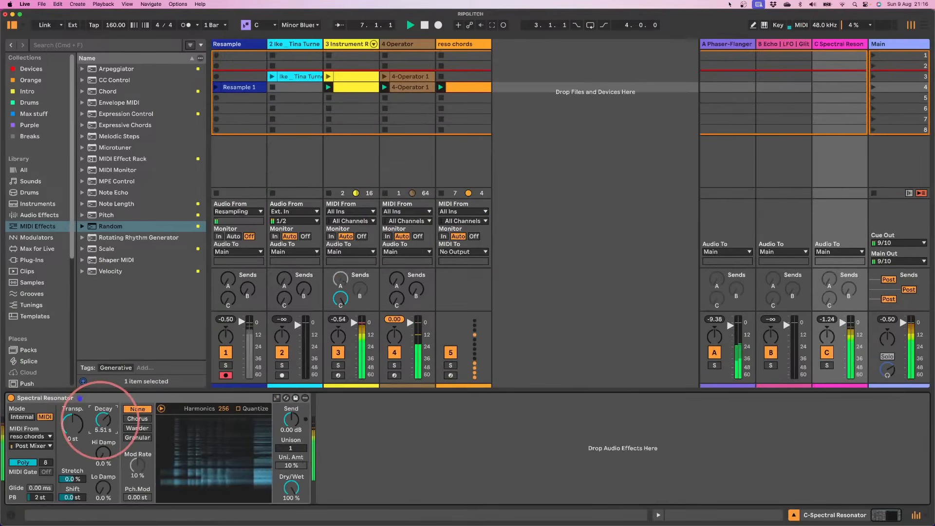
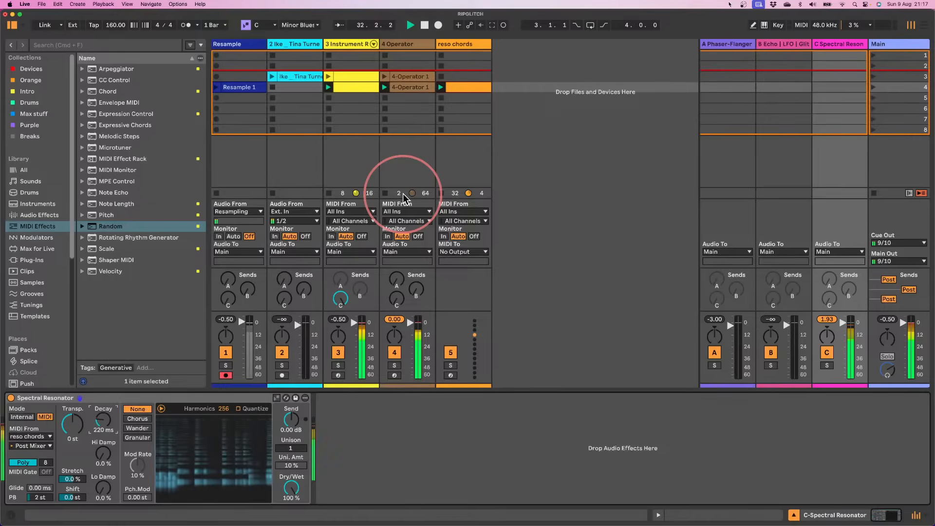
- Create a new chain in track 3's Instrument Rack and narrow its key zone to the single note just below the delay chain
left_click(353, 43)
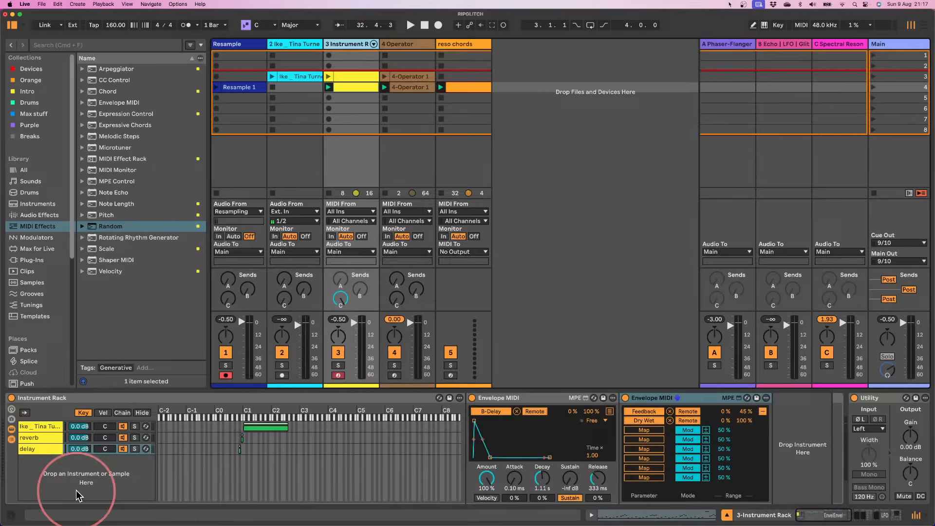
right_click(51, 473)
left_click(64, 468)
left_click_drag(158, 461, 237, 469)
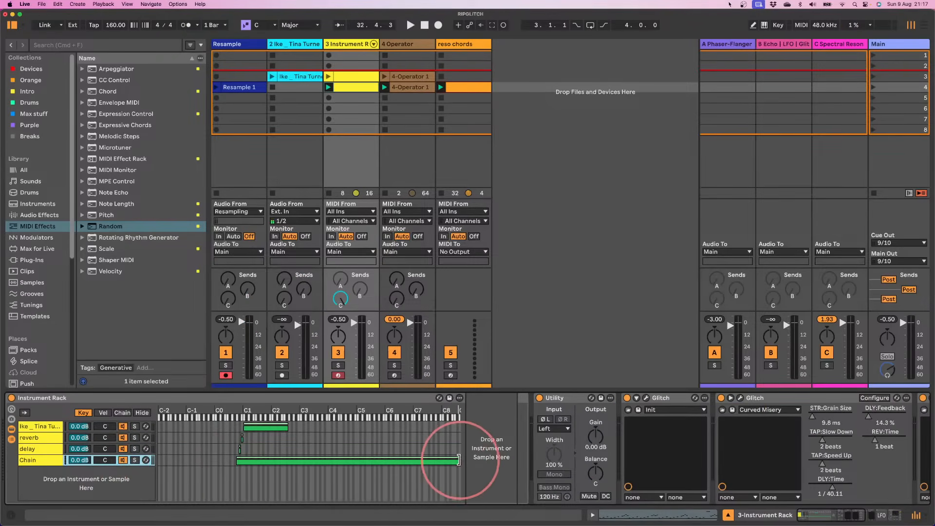
left_click_drag(460, 461, 209, 469)
left_click(44, 460)
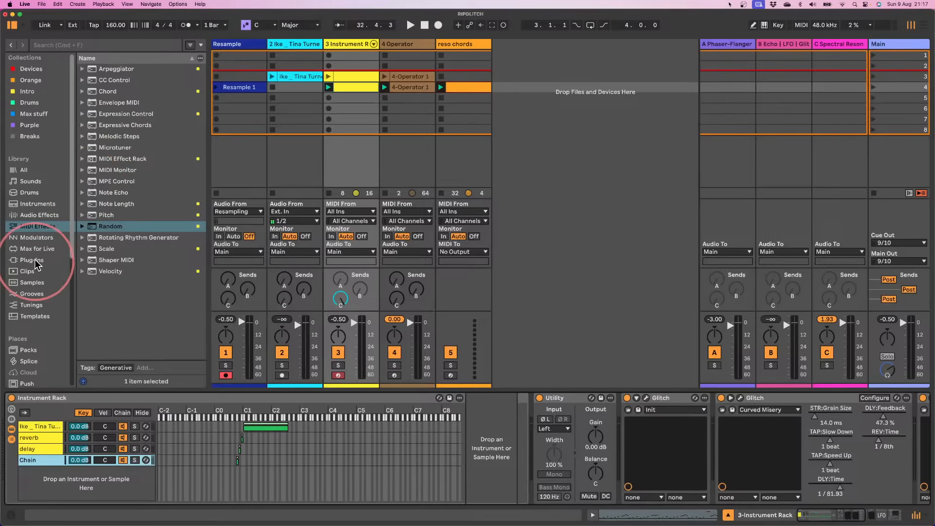
- Add Envelope MIDI to the new chain with Attack 0.15 ms, Decay 1.18 s, Sustain -inf dB and Release 1.00 ms, mapped to track 3's Send C
left_click(28, 240)
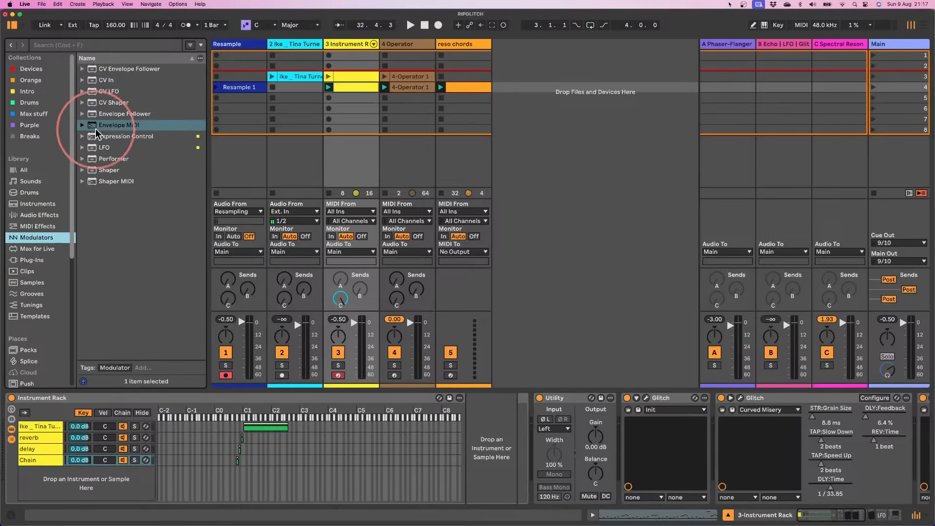
left_click_drag(100, 124, 476, 421)
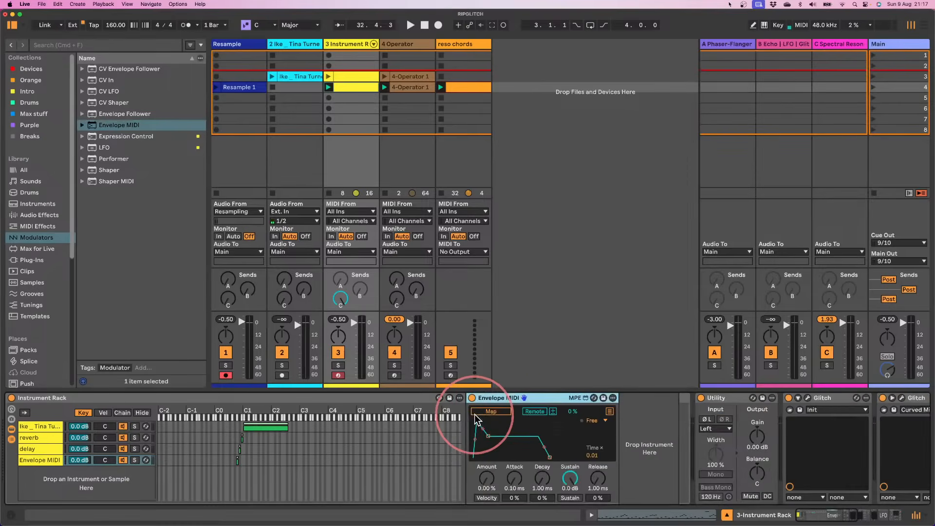
left_click_drag(512, 469, 513, 479)
left_click_drag(571, 479, 569, 515)
left_click(542, 482)
left_click_drag(542, 481, 539, 472)
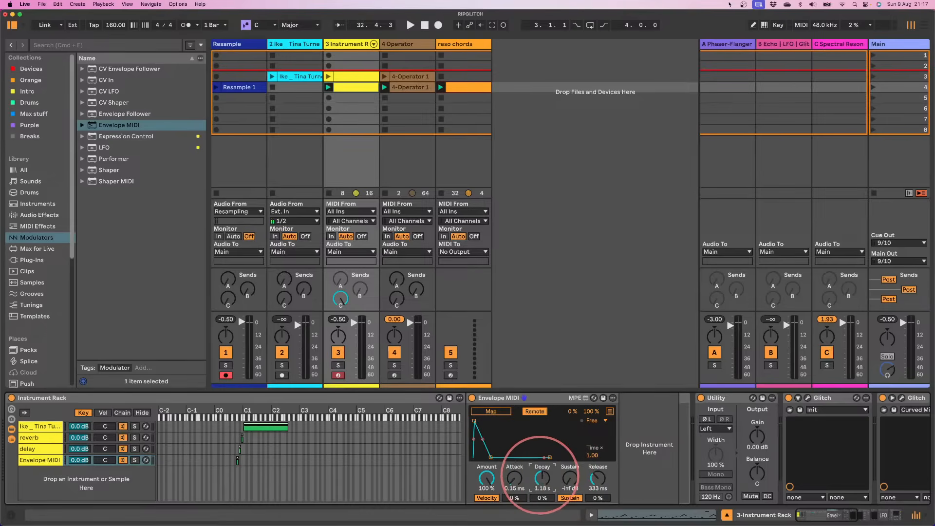
left_click_drag(597, 480, 612, 511)
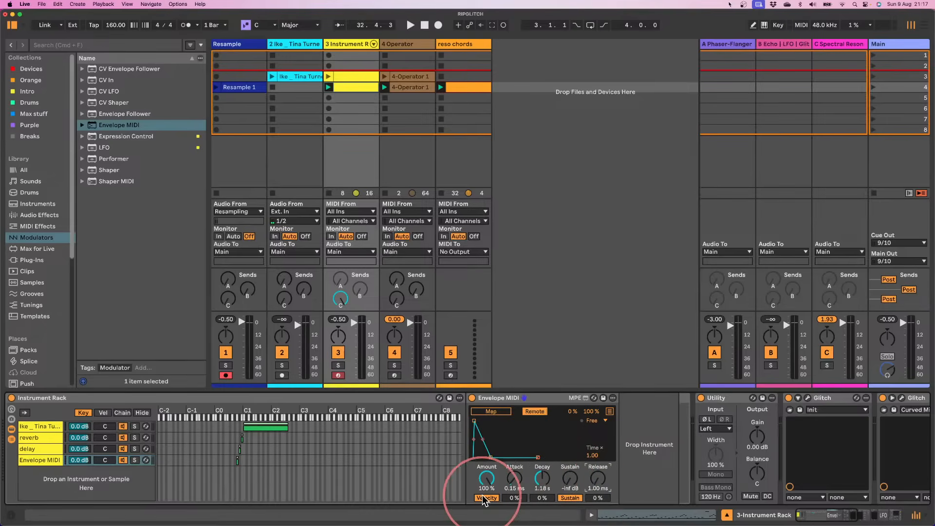
left_click(491, 412)
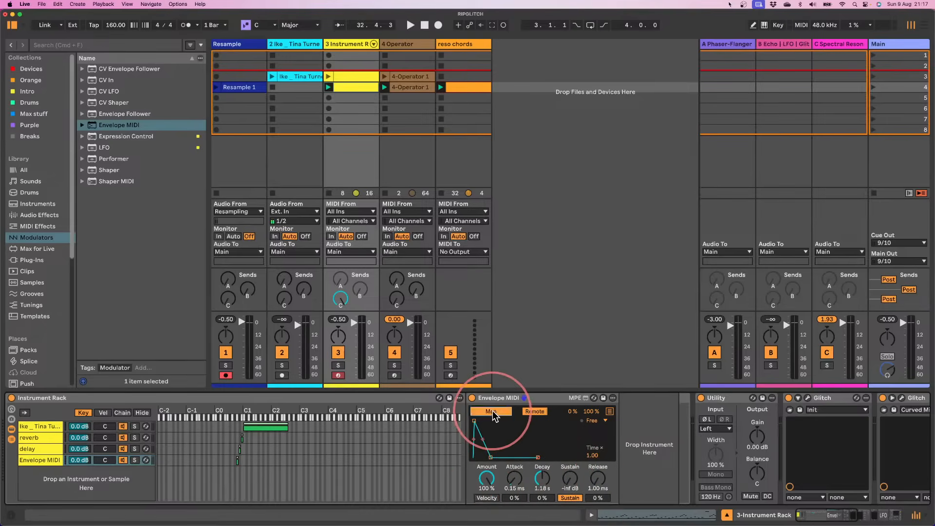
left_click(341, 298)
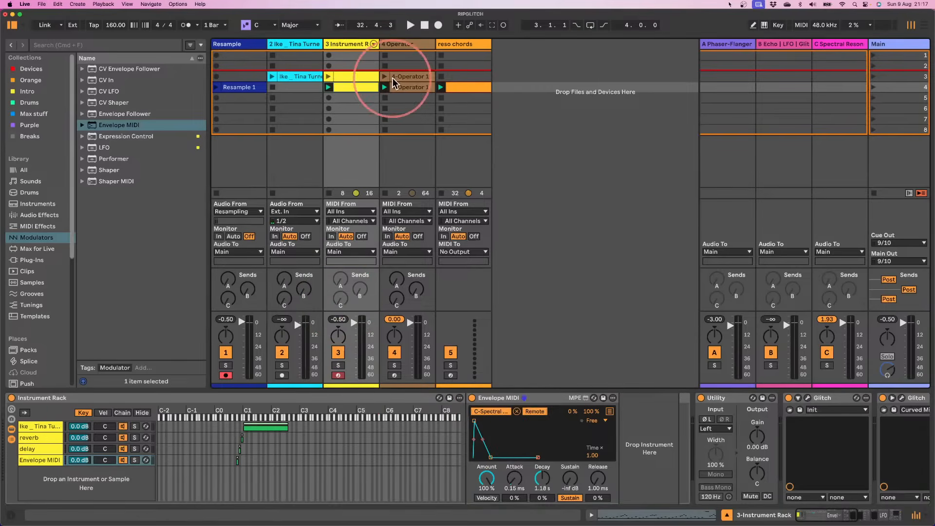
- Launch the third-row clips on tracks 3 and 4 and add A0 notes across bars 1–2 and 3–4 of track 3's clip
left_click(389, 77)
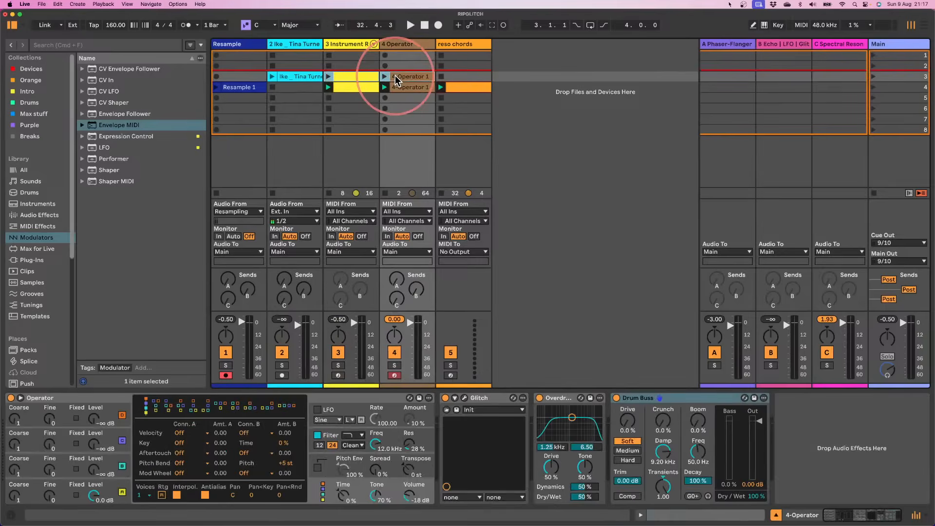
key("Return")
double_click(345, 77)
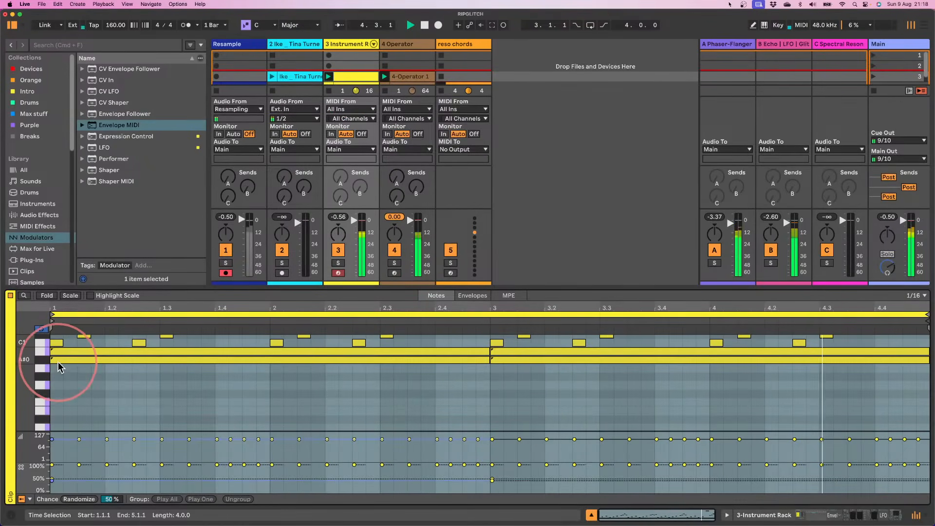
left_click(58, 370)
mouse_move(58, 373)
left_mouse_down()
mouse_move(485, 383)
mouse_move(928, 369)
left_mouse_up()
left_click(495, 368)
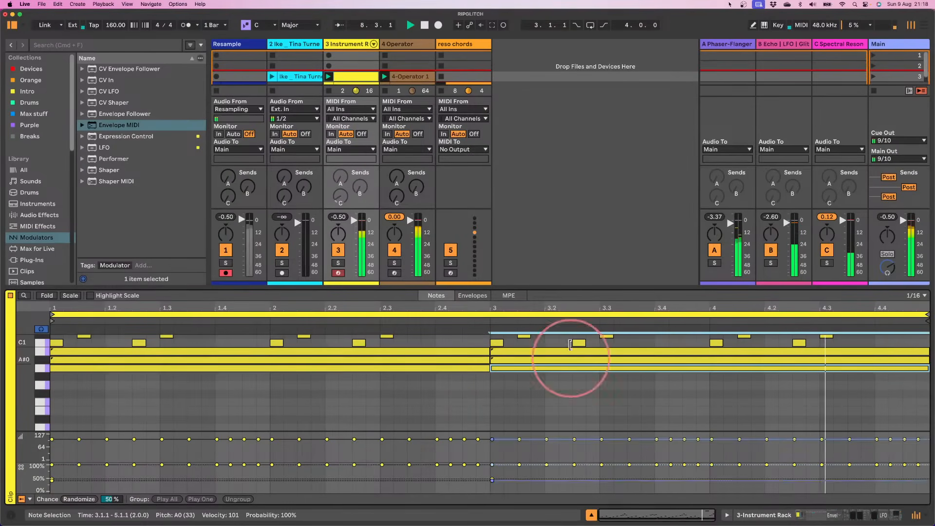
- Raise the Decay of return C's Spectral Resonator to 4.57 s while the clips play
left_click(833, 45)
double_click(833, 46)
left_click_drag(103, 423, 102, 427)
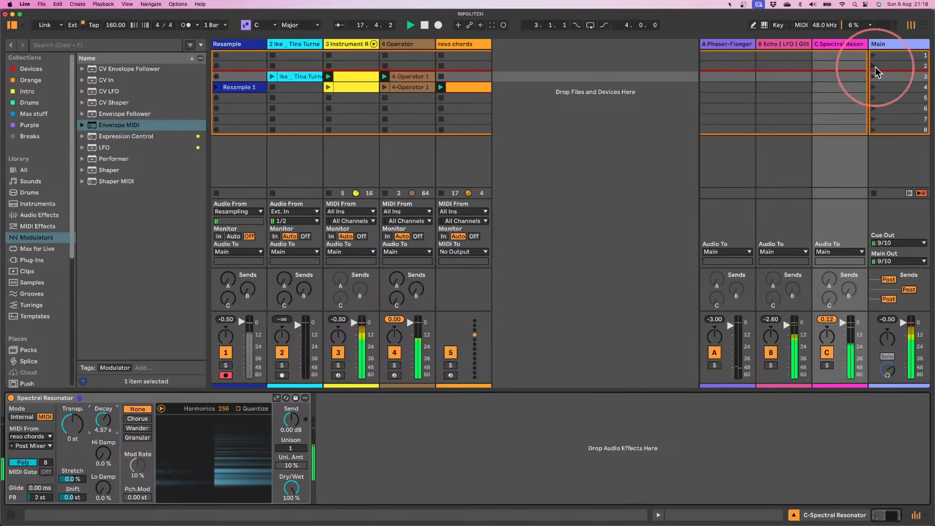
- Copy the Glitch device from return B and paste it after the Spectral Resonator on return C
left_click(780, 44)
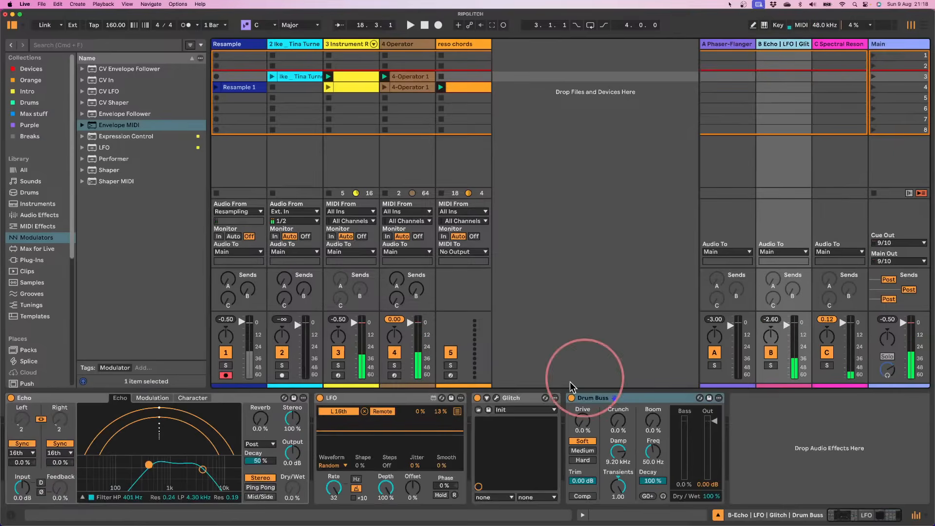
left_click(496, 398)
left_click(496, 398)
left_click(511, 398)
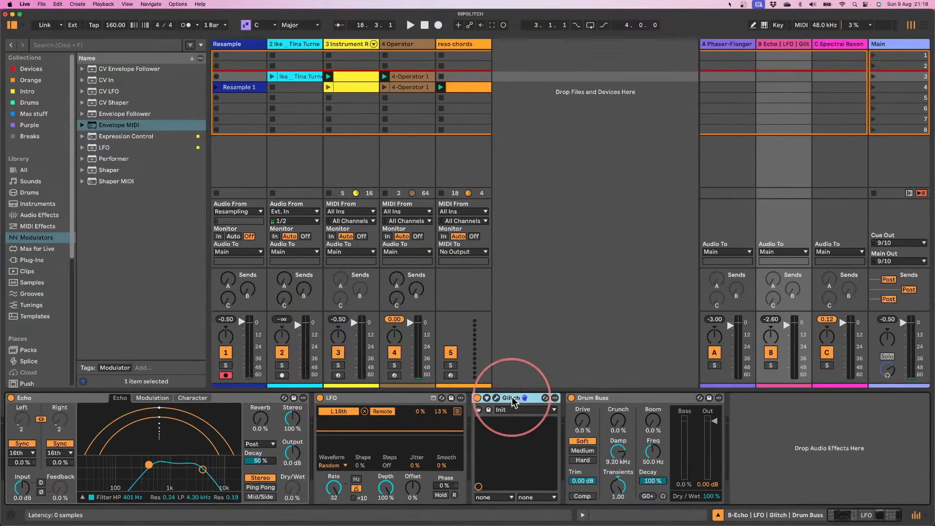
left_click(847, 44)
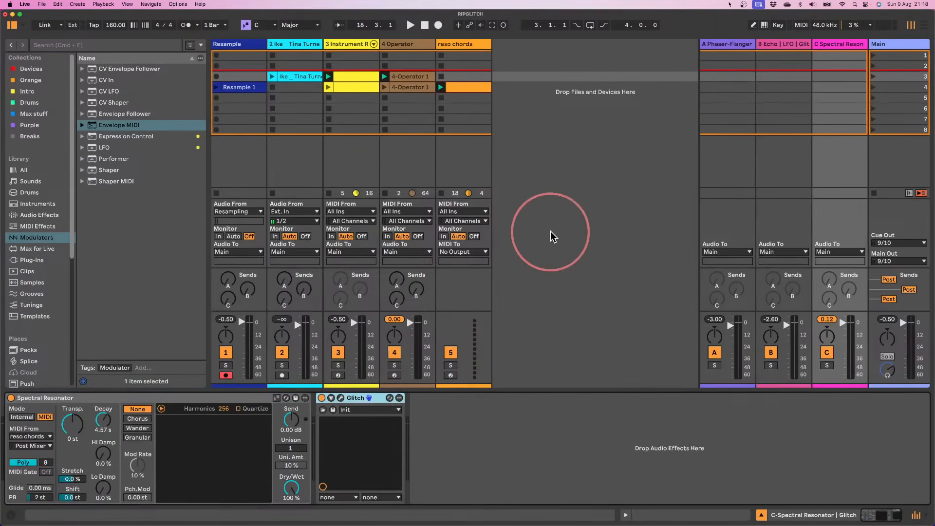
- During playback, set the Spectral Resonator's Hi Damp to 59%, Lo Damp to 30% and Decay to 6.07 s
key("space")
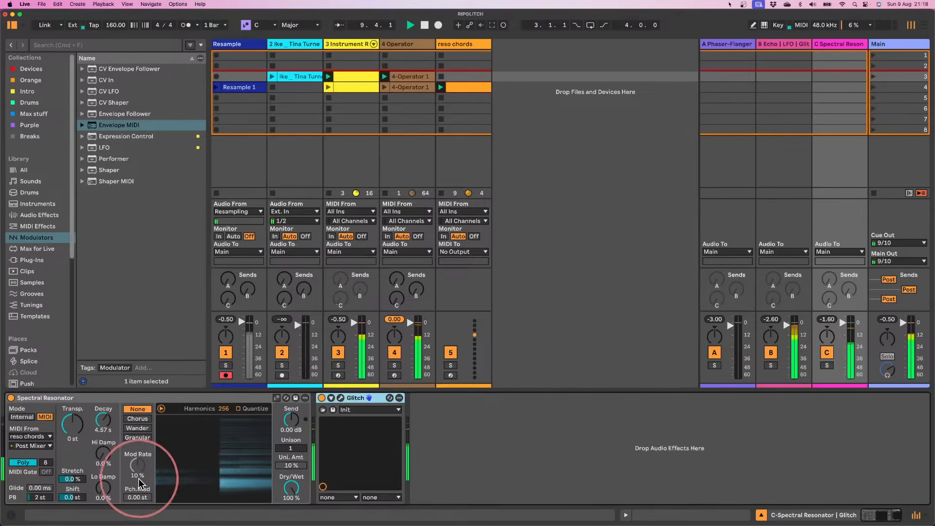
left_click_drag(110, 492, 110, 475)
left_click_drag(103, 466, 103, 453)
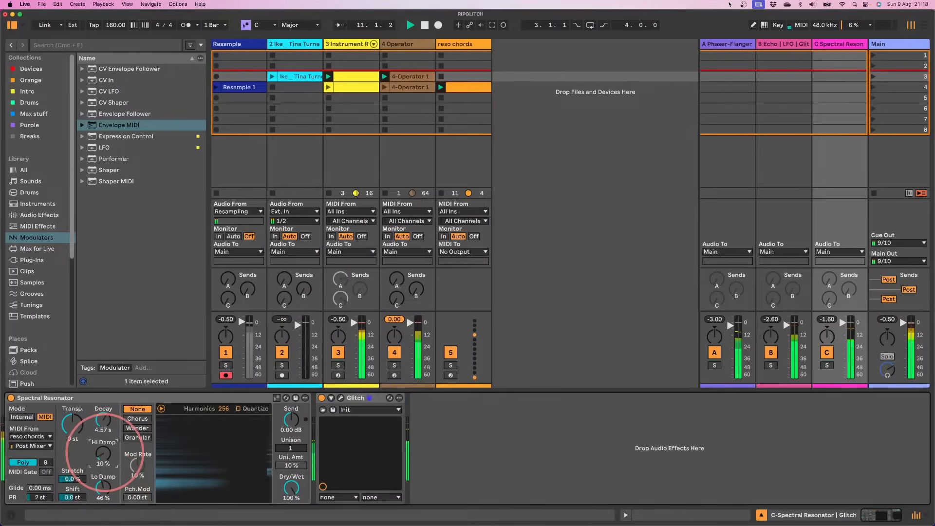
left_click_drag(102, 420, 105, 417)
left_click_drag(101, 489, 101, 496)
left_click_drag(101, 452, 101, 452)
left_click_drag(102, 430, 103, 426)
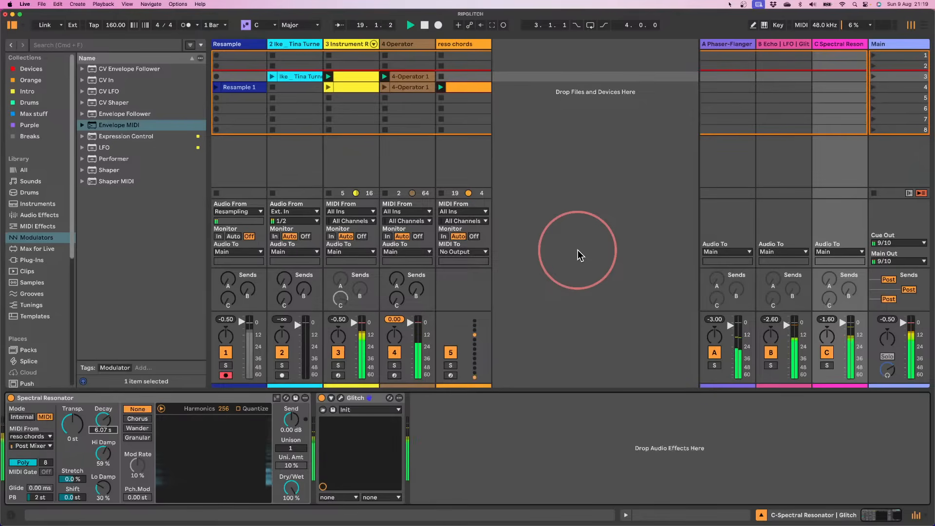
- Duplicate the reso chords clip into the third row, launch the copy and open its notes
left_click(466, 88)
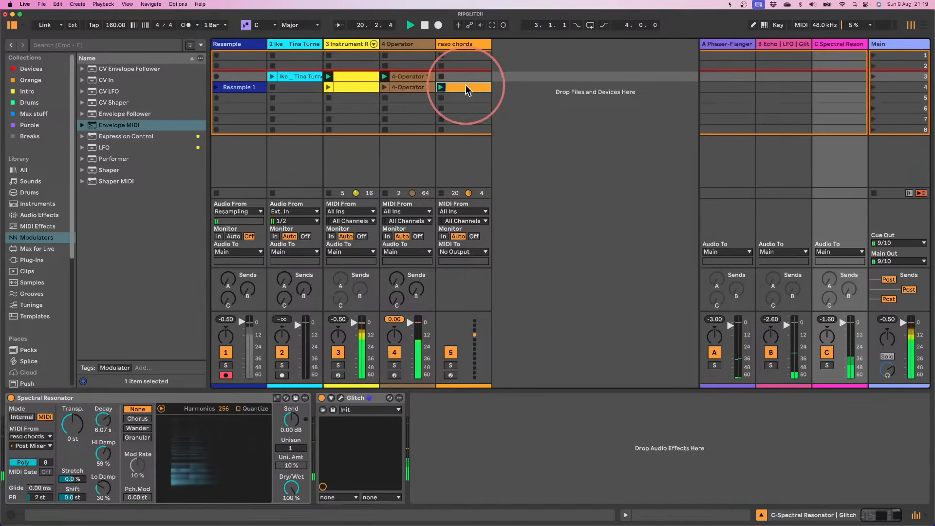
left_click_drag(464, 87, 463, 77)
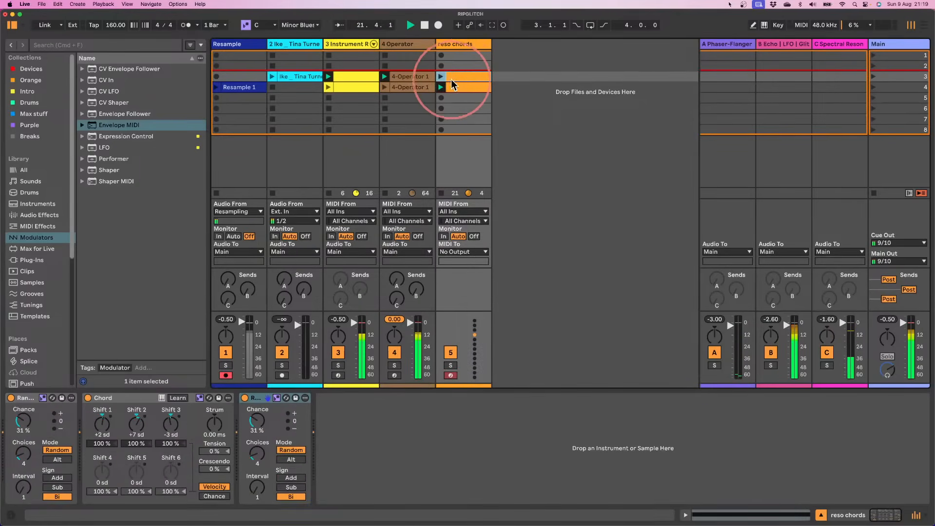
left_click(444, 77)
double_click(455, 75)
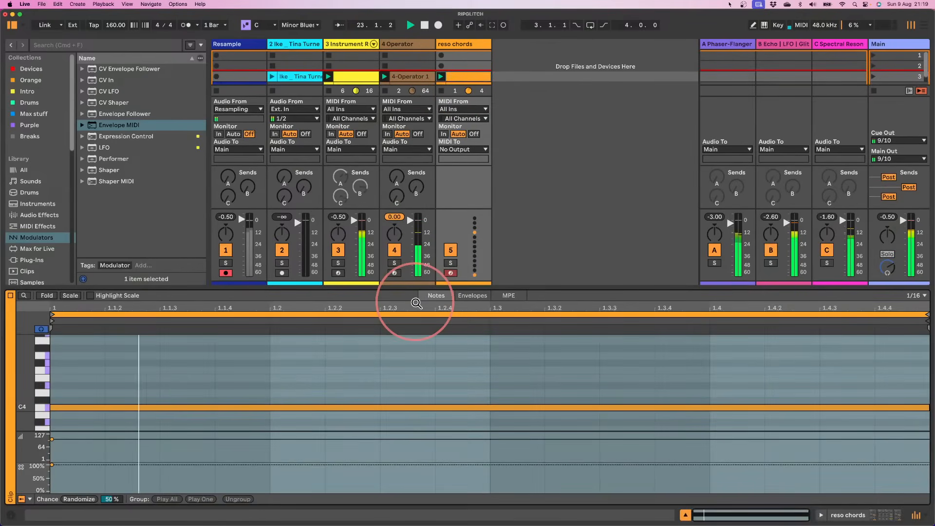
- Set the copied clip's loop length to two bars, stretch its C4 note to fill both bars, and relaunch it
left_click_drag(403, 288, 417, 143)
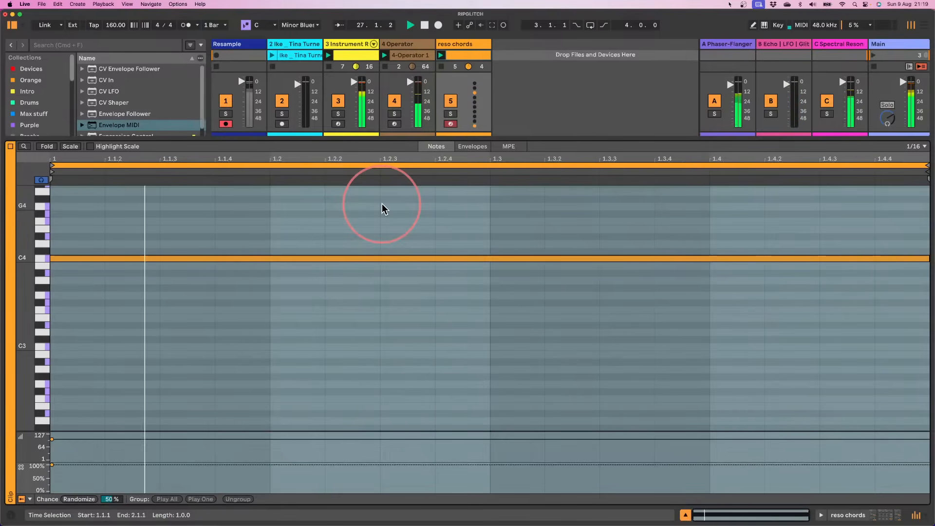
key("space")
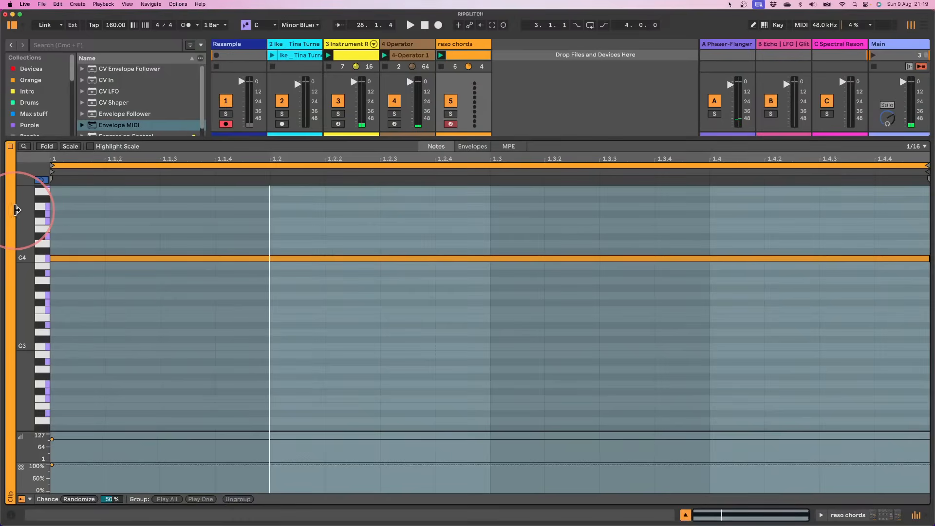
left_click_drag(42, 210, 138, 212)
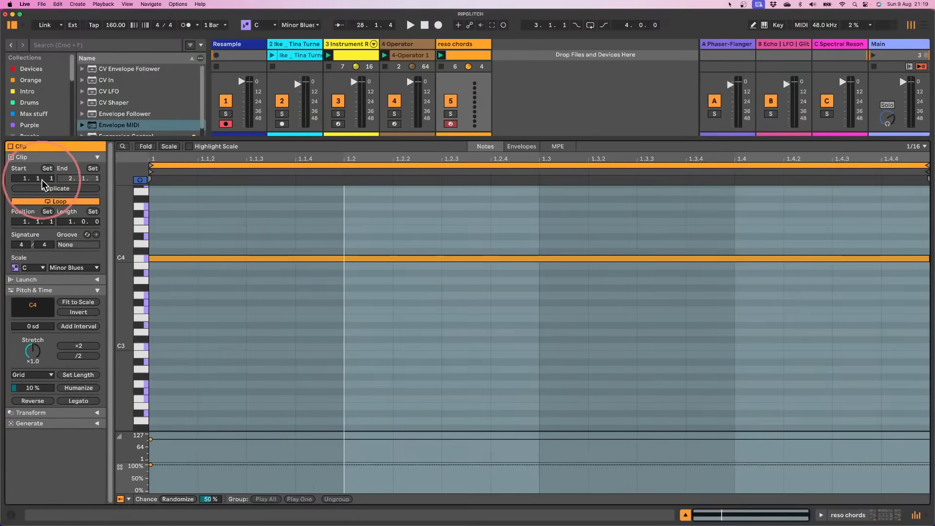
left_click_drag(71, 223, 72, 216)
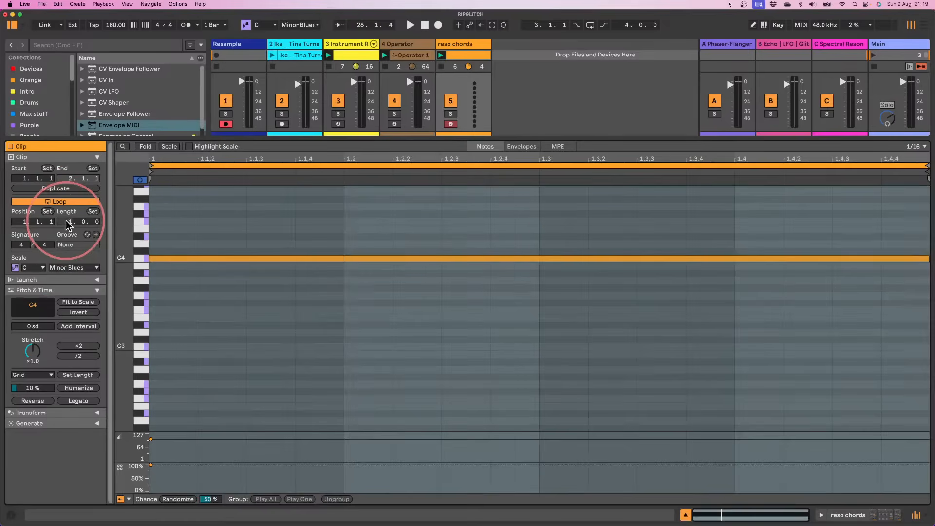
left_click(448, 259)
left_click_drag(538, 258, 927, 259)
left_click(441, 55)
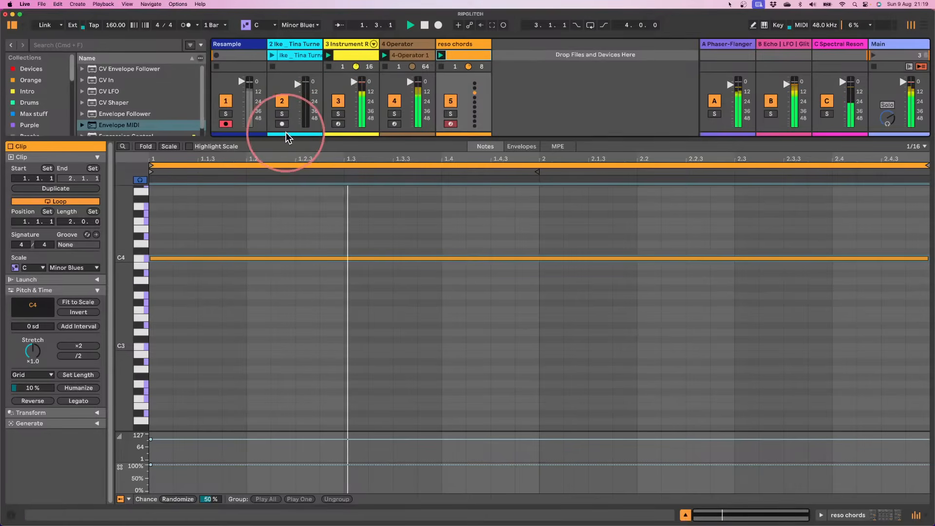
left_click_drag(156, 140, 163, 341)
left_click(141, 417)
left_click_drag(141, 417, 139, 409)
left_click(571, 180)
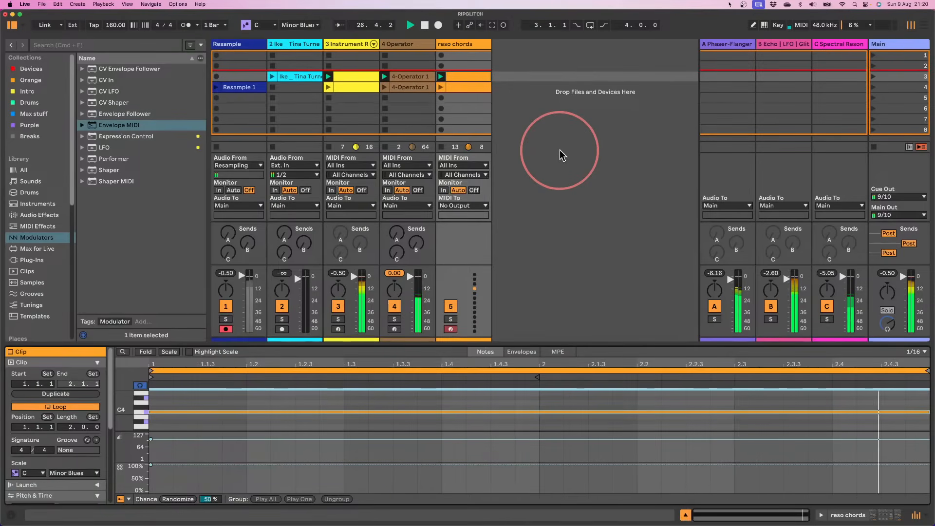
- Show the device chain of return C and browse the available audio effects
left_click(837, 45)
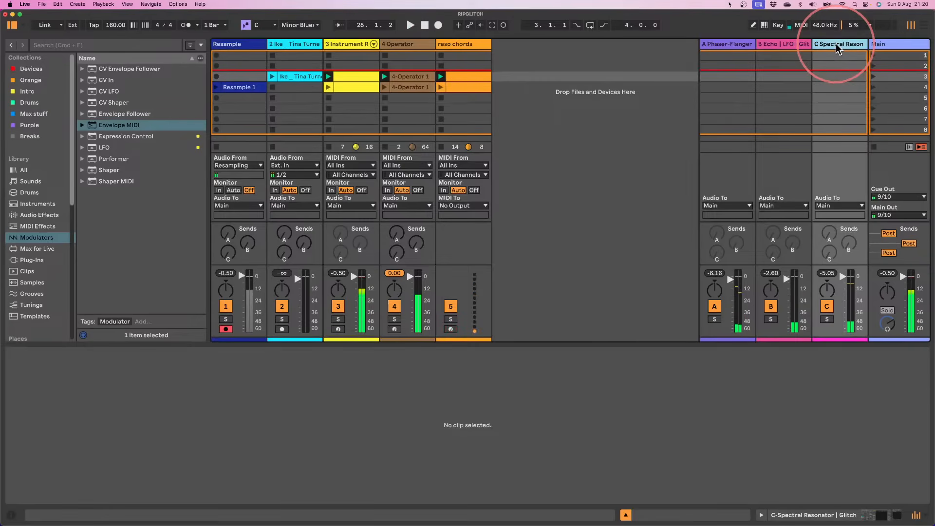
double_click(836, 45)
left_click(631, 94)
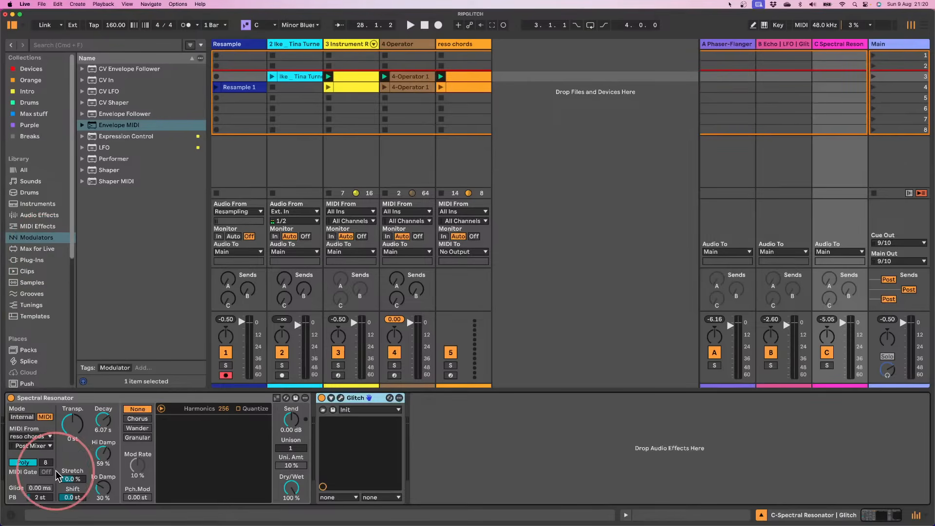
left_click(36, 215)
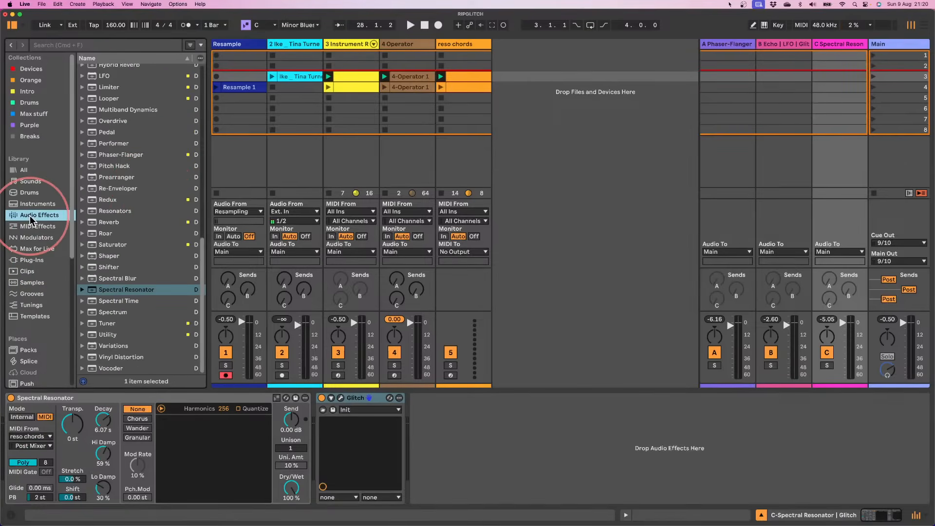
scroll(135, 185, "down", 5)
scroll(135, 185, "up", 5)
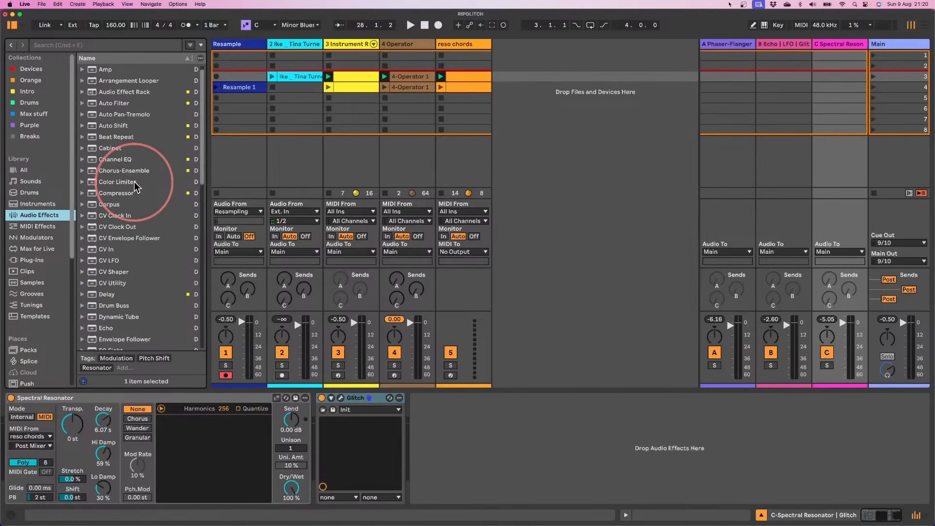
scroll(135, 187, "up", 1)
- Play the set and audition return C in solo, switching its solo off again at the end
key("space")
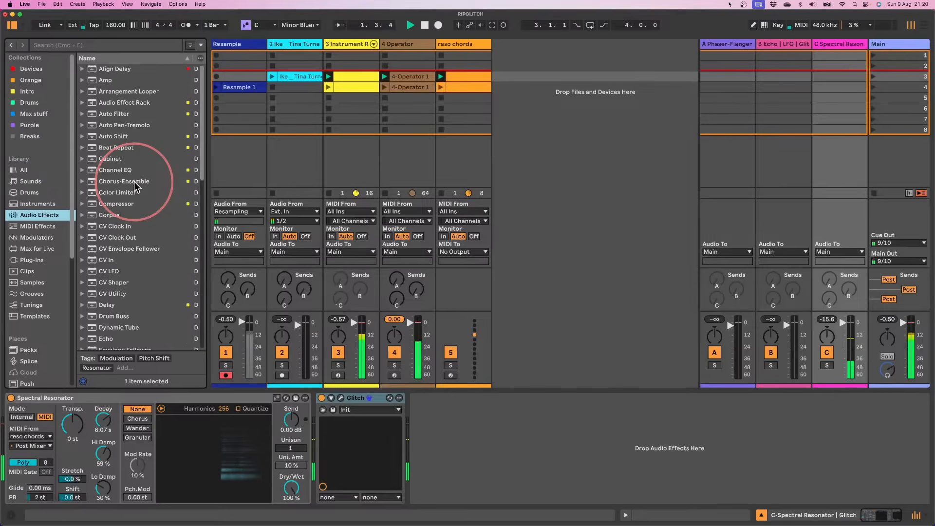
left_click(828, 365)
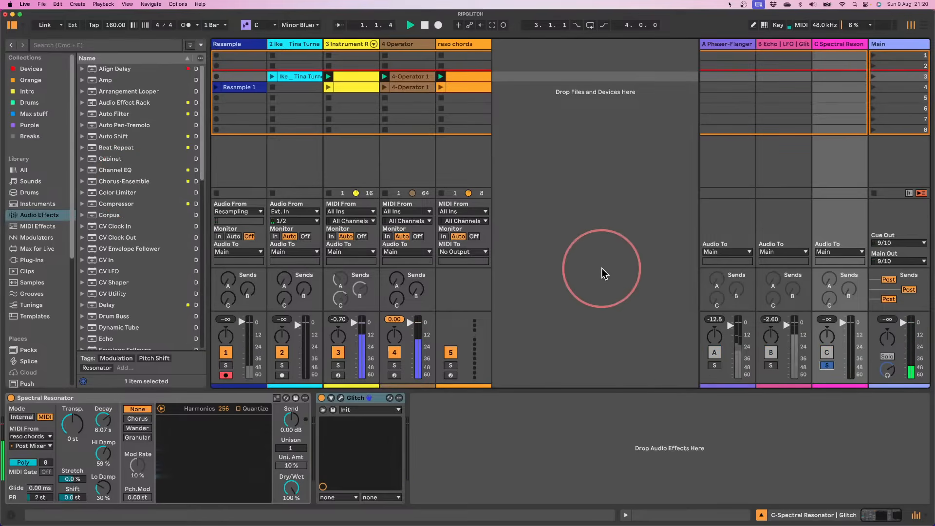
left_click(827, 365)
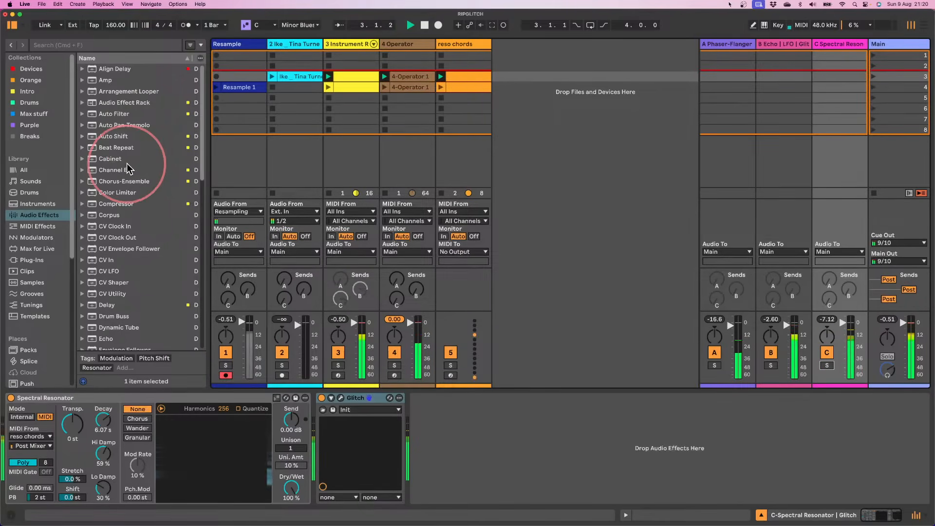
- Insert a Hybrid Reverb between the Spectral Resonator and Glitch on return C and set its routing to Algo
scroll(128, 169, "down", 5)
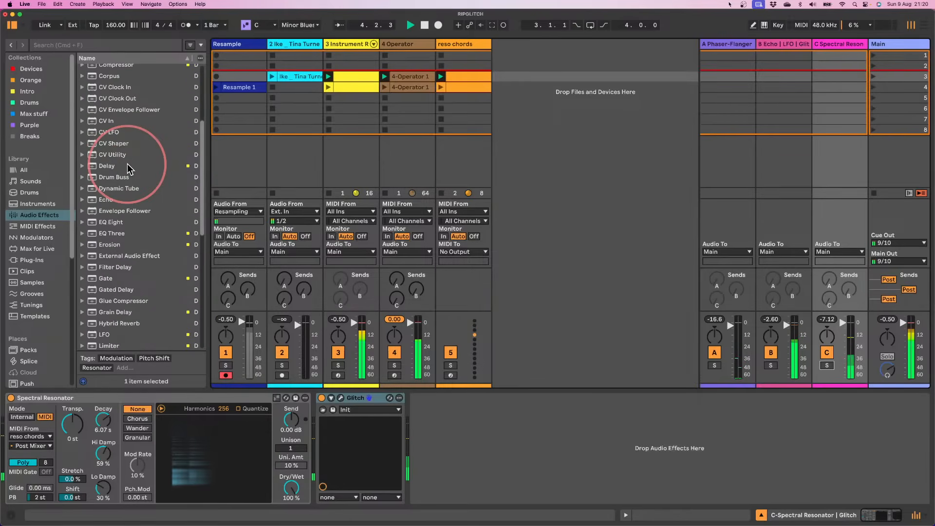
scroll(128, 169, "down", 5)
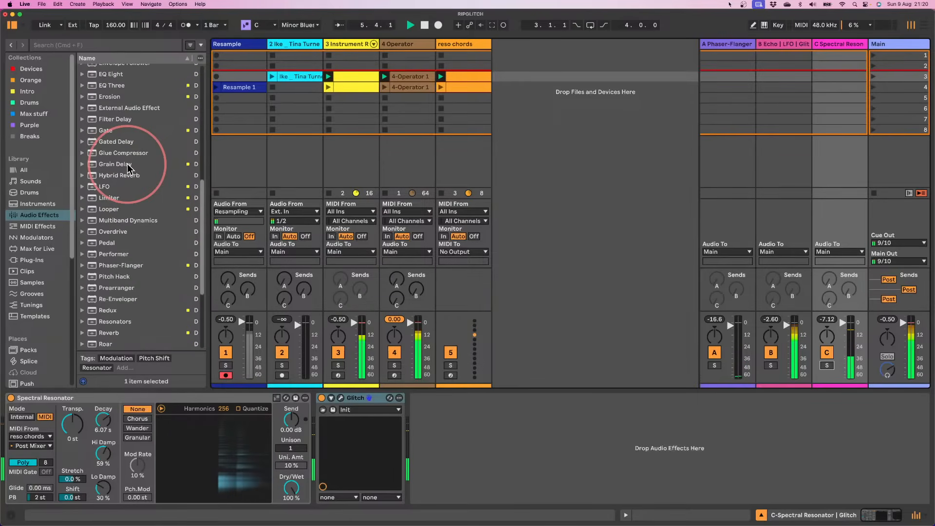
scroll(113, 229, "down", 5)
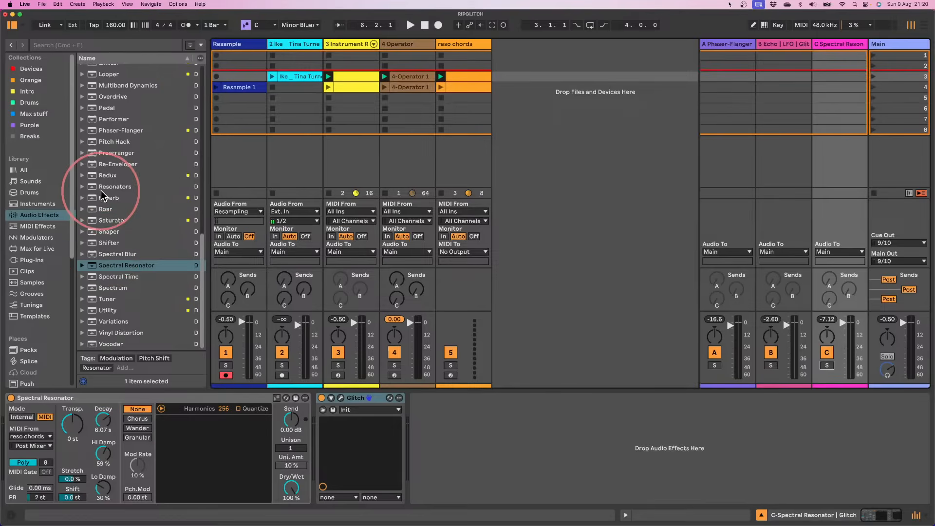
scroll(101, 191, "up", 3)
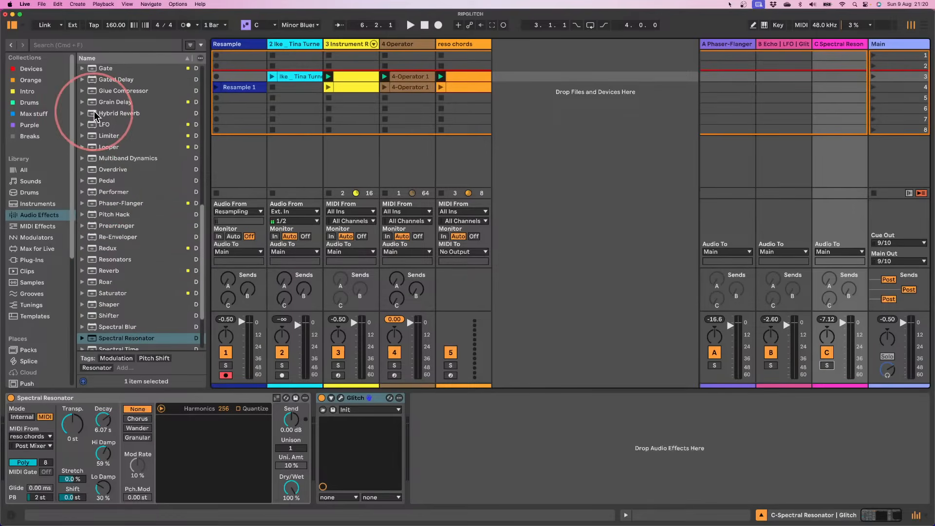
left_click_drag(114, 113, 312, 413)
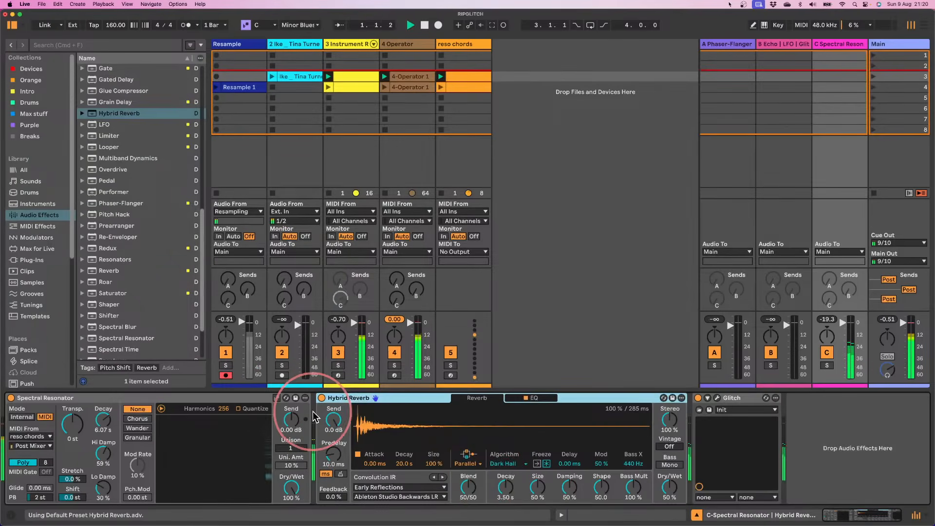
left_click(466, 463)
left_click(466, 491)
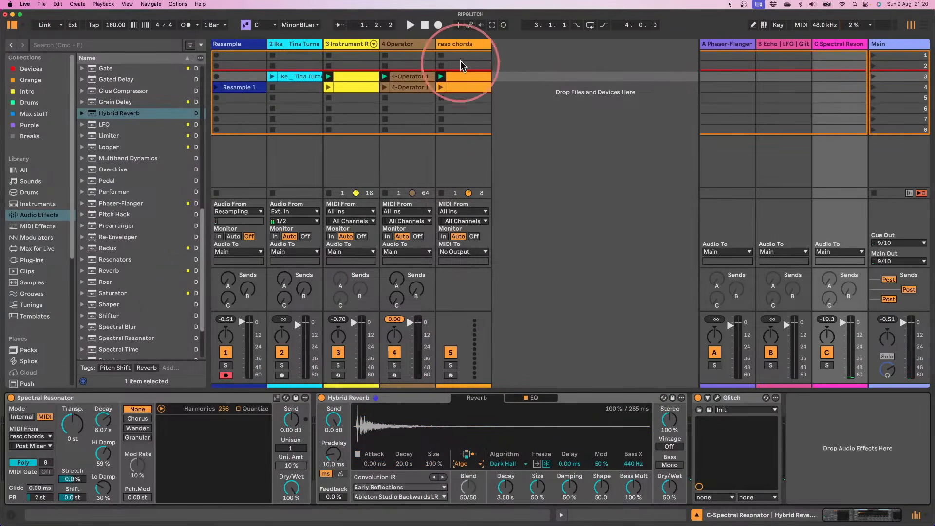
- Add an Expression Control at the front of the reso chords track, in Remote mode with Random as its source
left_click(459, 45)
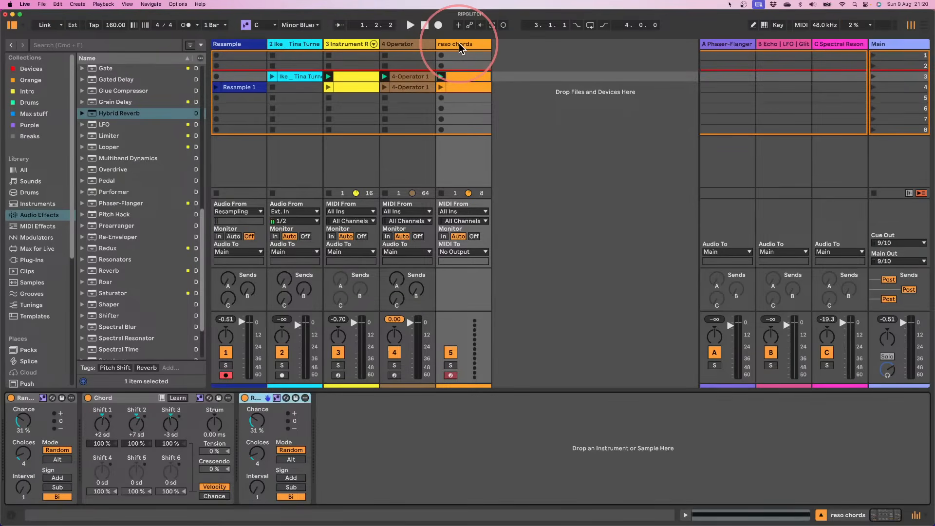
left_click(29, 237)
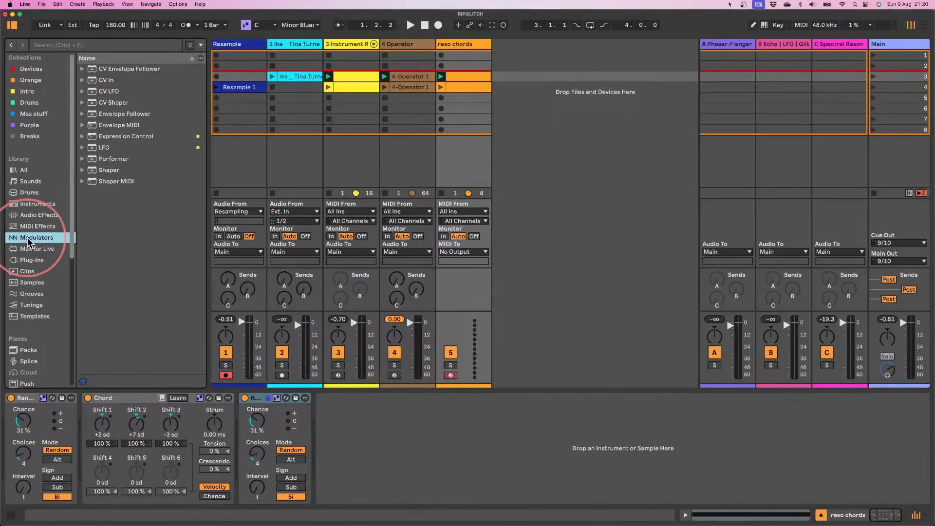
mouse_move(125, 136)
left_mouse_down()
mouse_move(137, 170)
mouse_move(12, 419)
mouse_move(6, 409)
left_mouse_up()
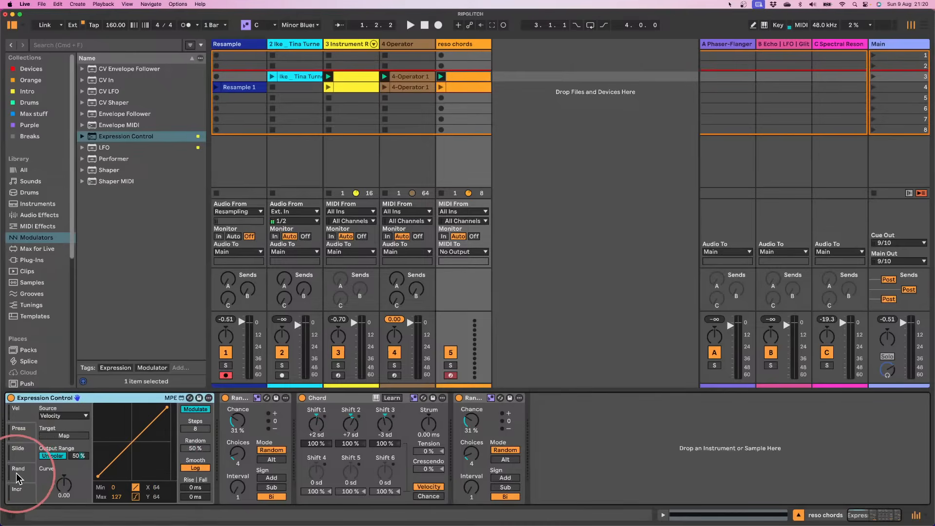
left_click(195, 409)
- Map the Expression Control to the Algorithm parameter of the Hybrid Reverb on return C
left_click(64, 435)
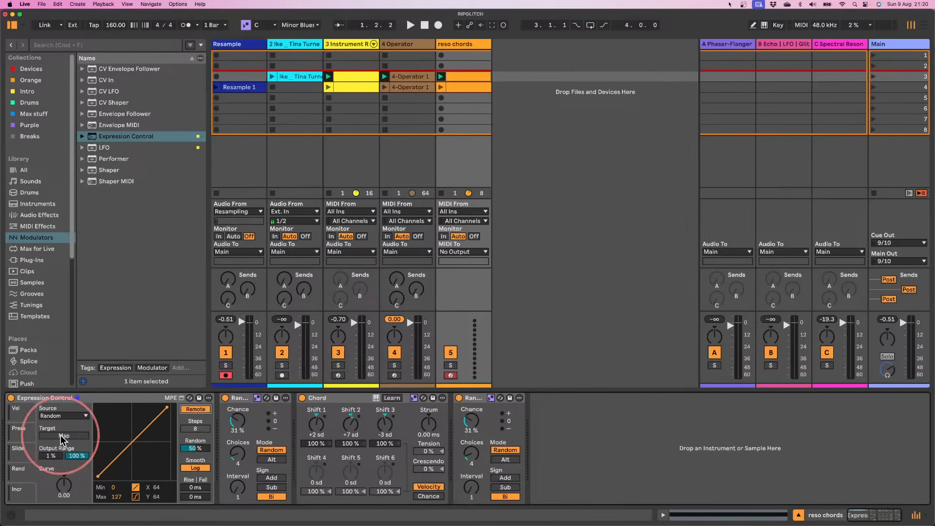
left_click(740, 132)
left_click(838, 43)
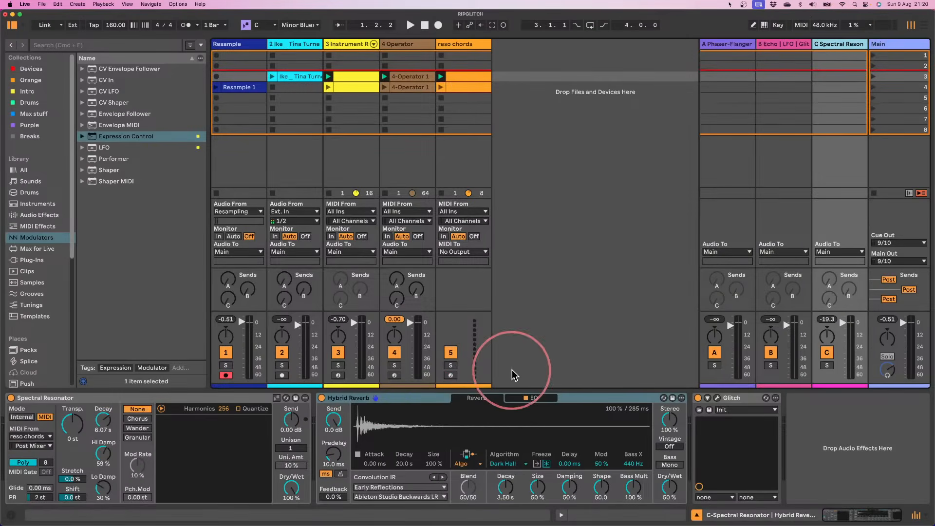
left_click(510, 463)
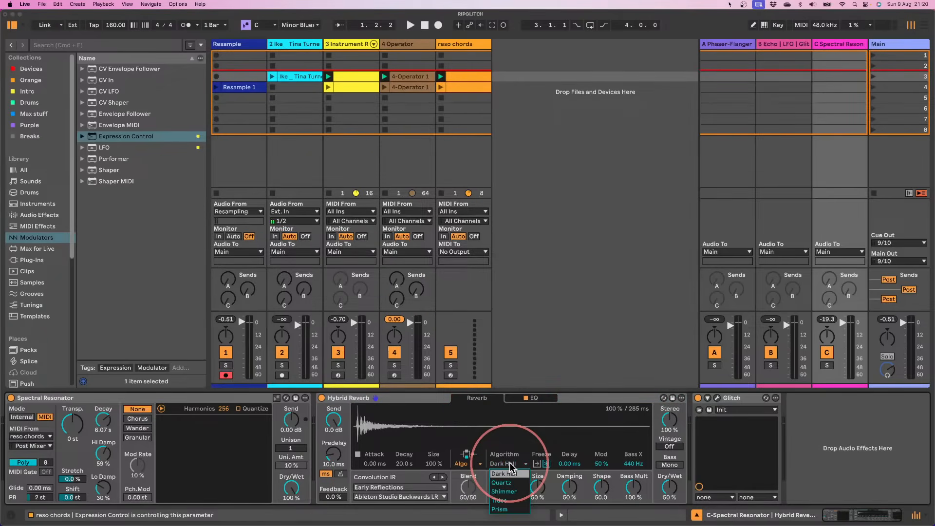
left_click(502, 483)
- Set the Hybrid Reverb's Dry/Wet to 100% and, during playback, the Spectral Resonator's Hi Damp to 34%
left_click_drag(668, 488, 668, 458)
key("space")
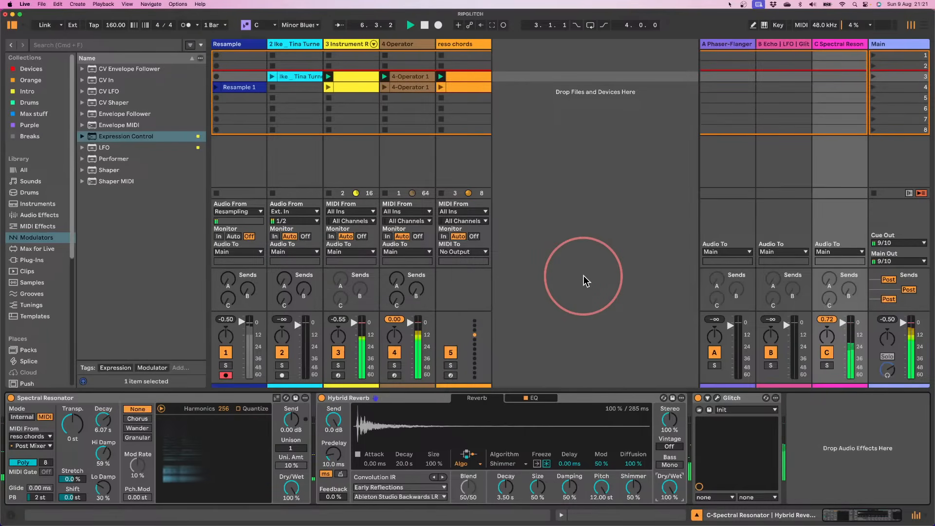
left_click_drag(103, 455, 104, 460)
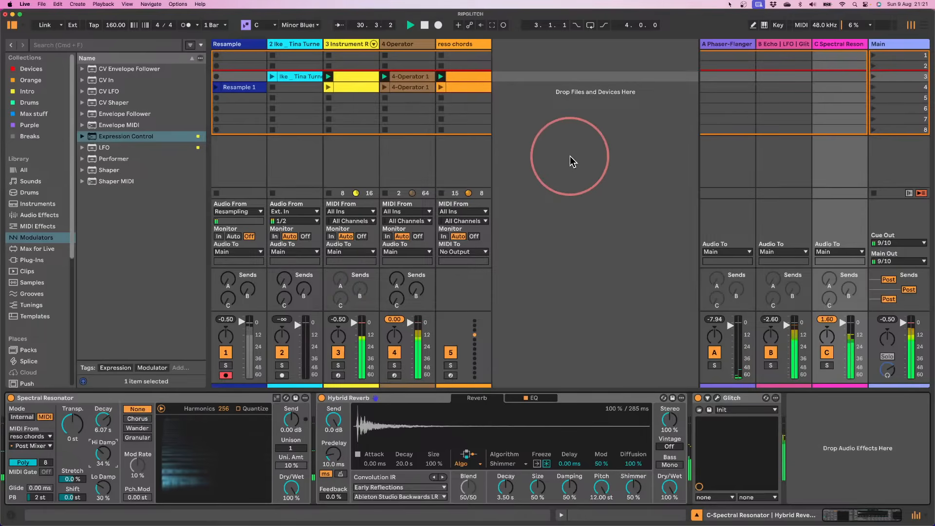
- In the playing Instrument Rack clip, select both long A0 notes and lower their chance to about 50%
left_click(355, 76)
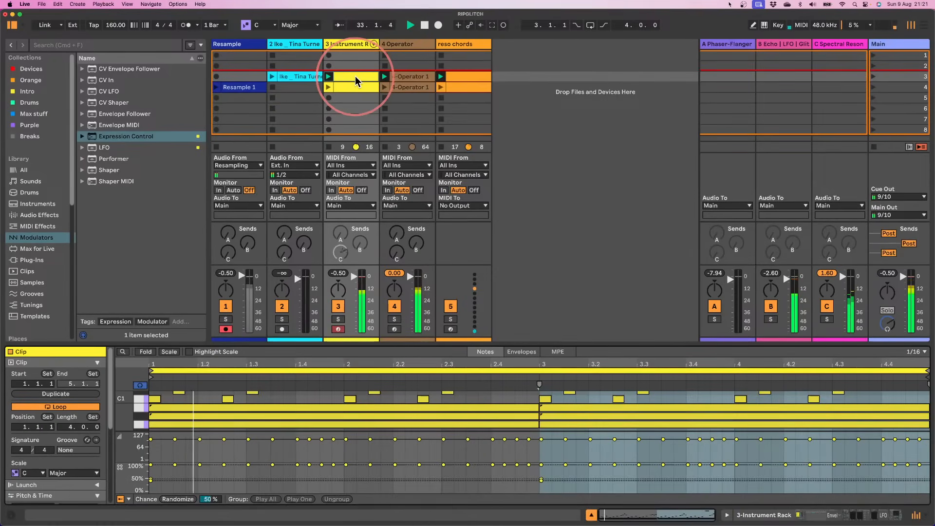
left_click(549, 428)
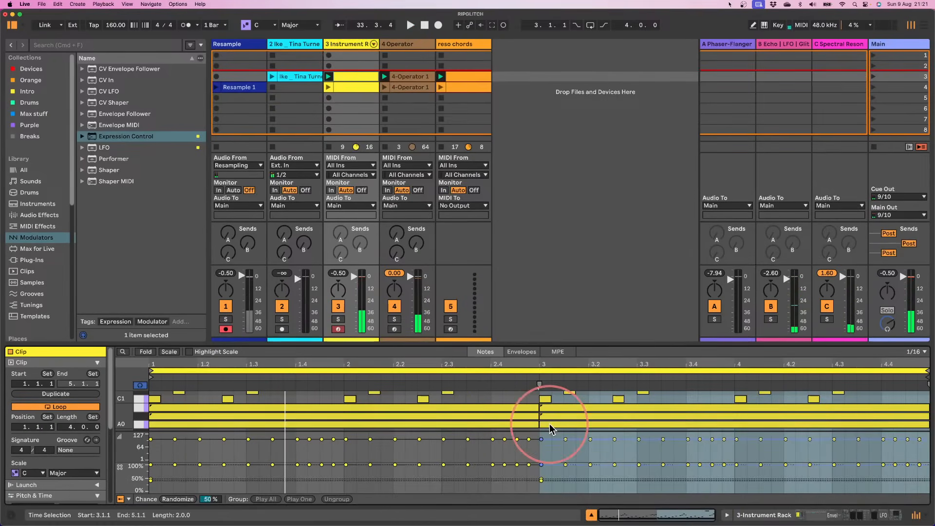
left_click(542, 425)
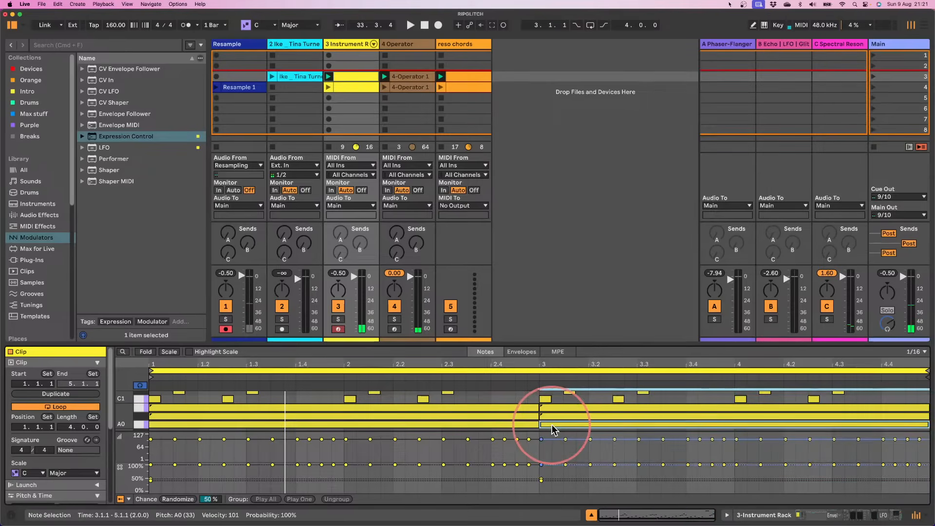
left_click(513, 425, "shift")
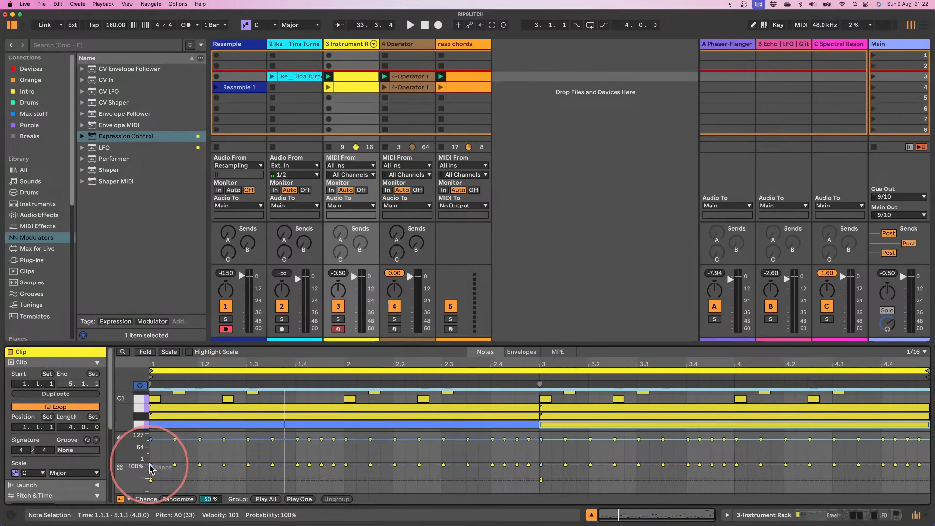
left_click_drag(151, 465, 151, 480)
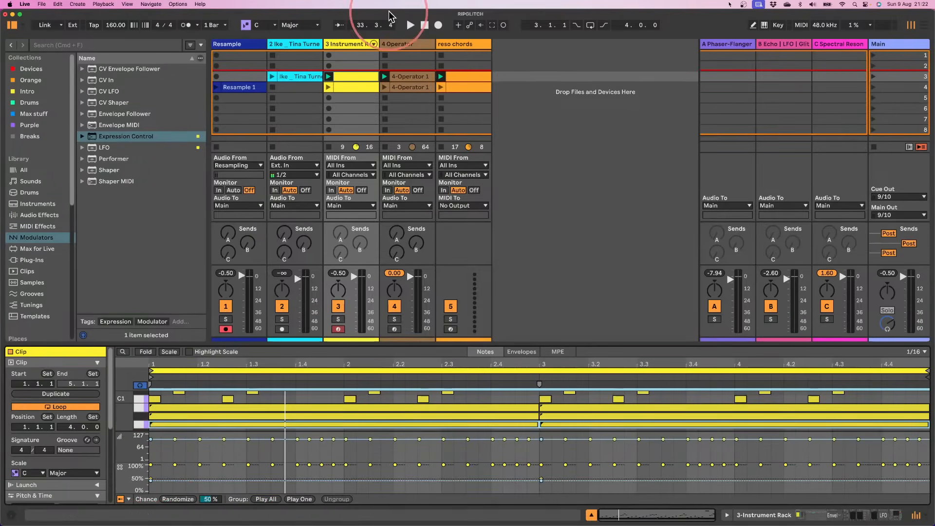
- Lower the note chance to about 50% in both reso chords clips
left_click(457, 45)
left_click(459, 79)
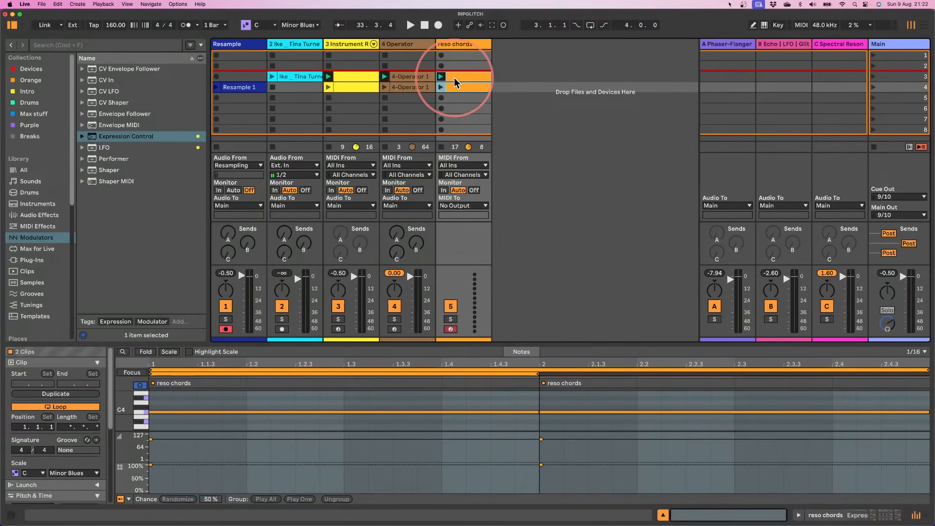
left_click(456, 78)
left_click(154, 465)
left_click_drag(151, 465, 151, 480)
left_click(463, 91)
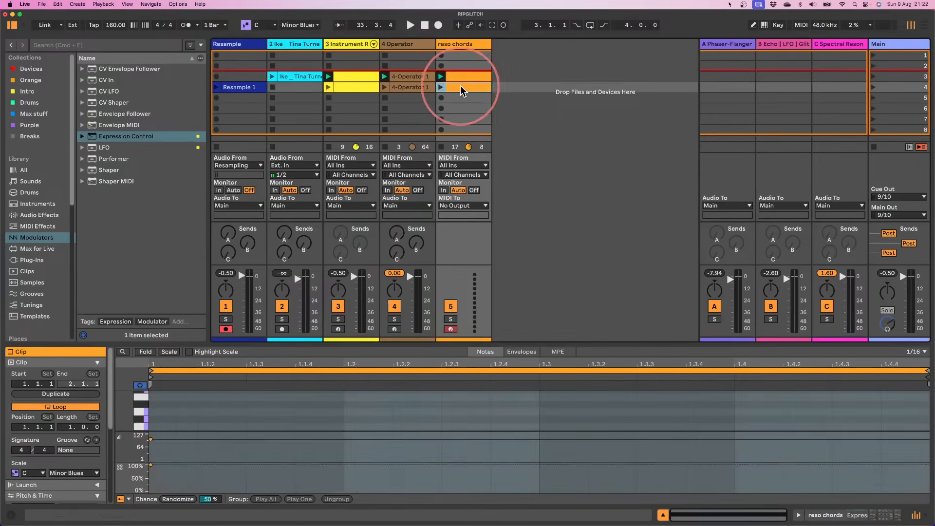
left_click_drag(151, 465, 151, 478)
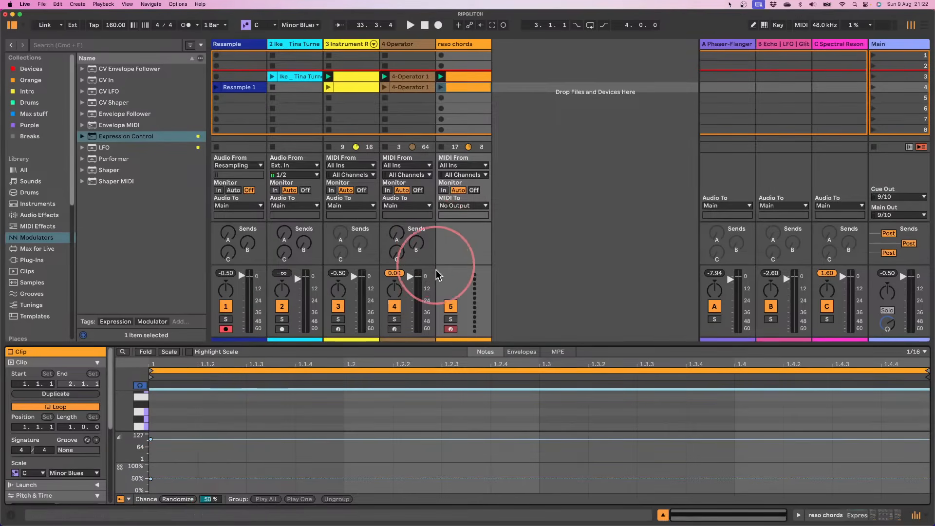
- Play the set from the start to listen to the notes with reduced chance
key("space")
key("space")
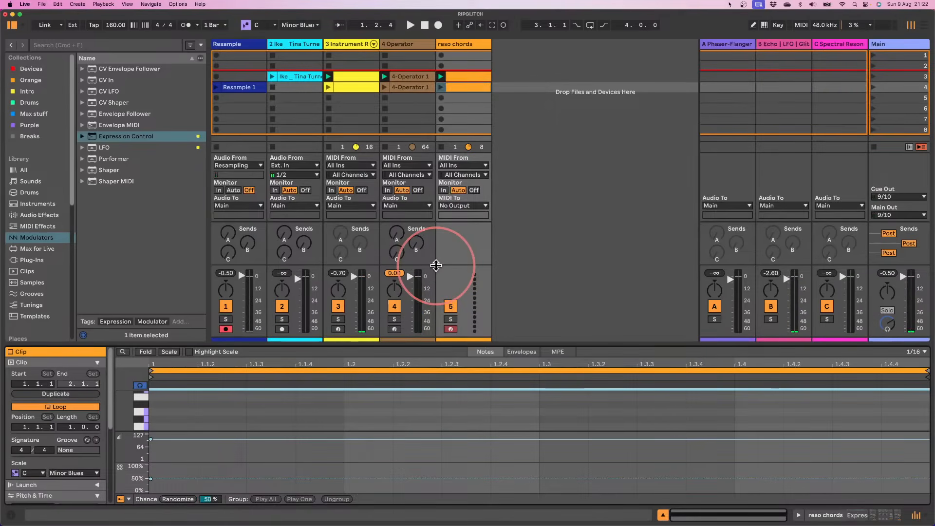
key("space")
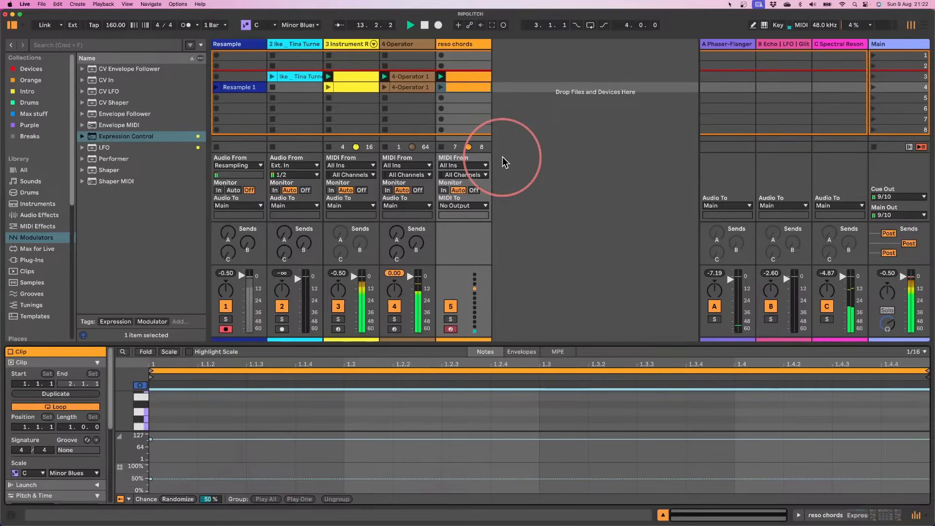
- Collect all files and save the Live Set, confirming the collection options
left_click(464, 88)
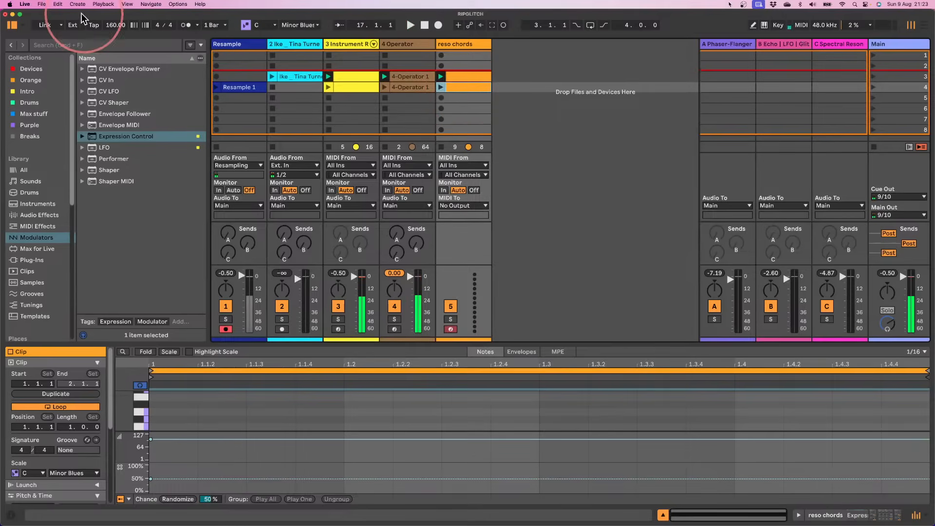
left_click(41, 4)
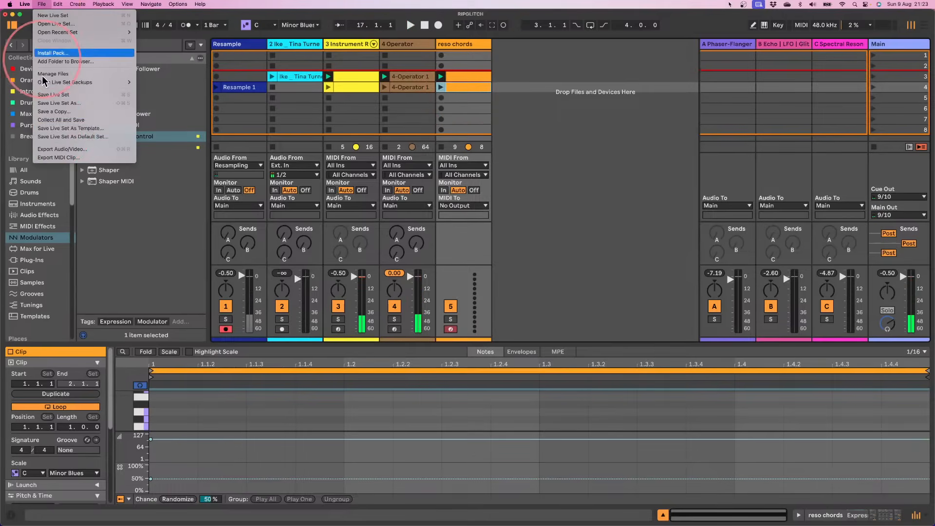
left_click(54, 119)
left_click(593, 340)
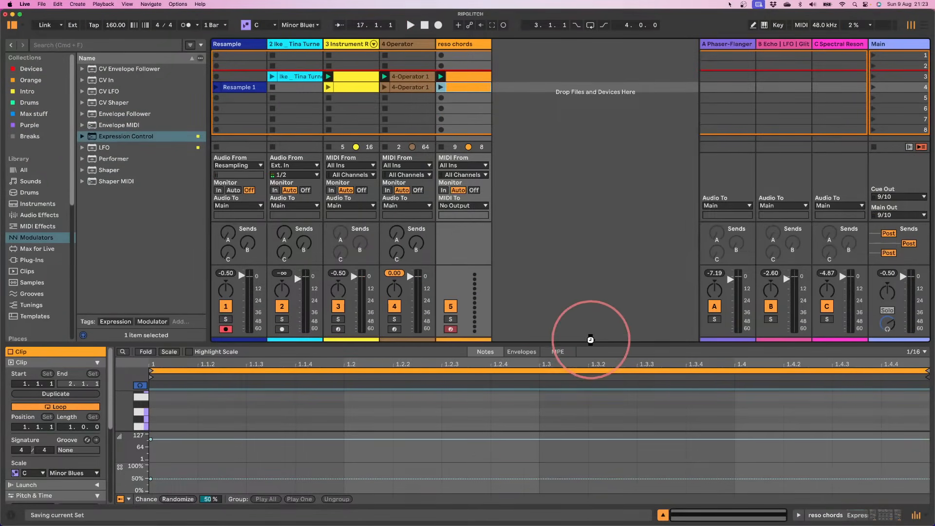
- Add the Illformed Glitch plug-in before the Glue Compressor on the Main track and place its window over the mixer
left_click(886, 47)
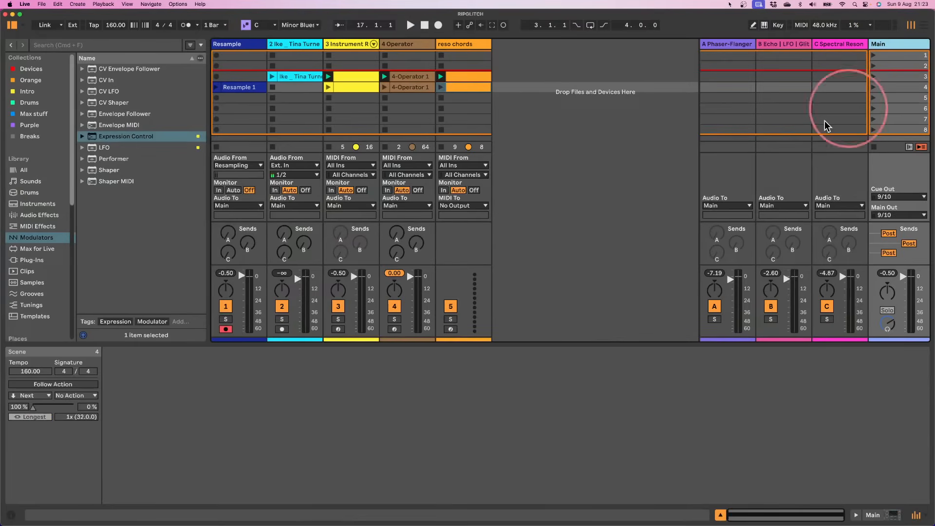
left_click(873, 515)
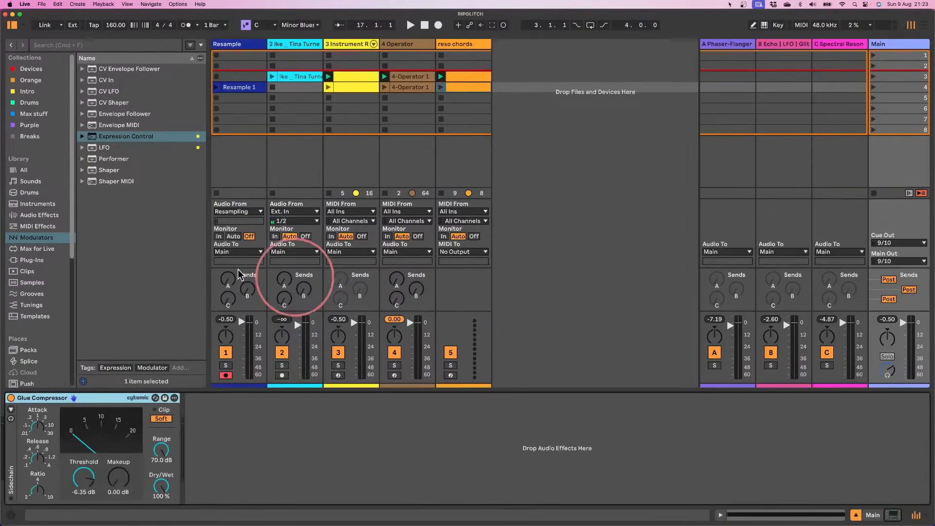
left_click(32, 260)
left_click(112, 226)
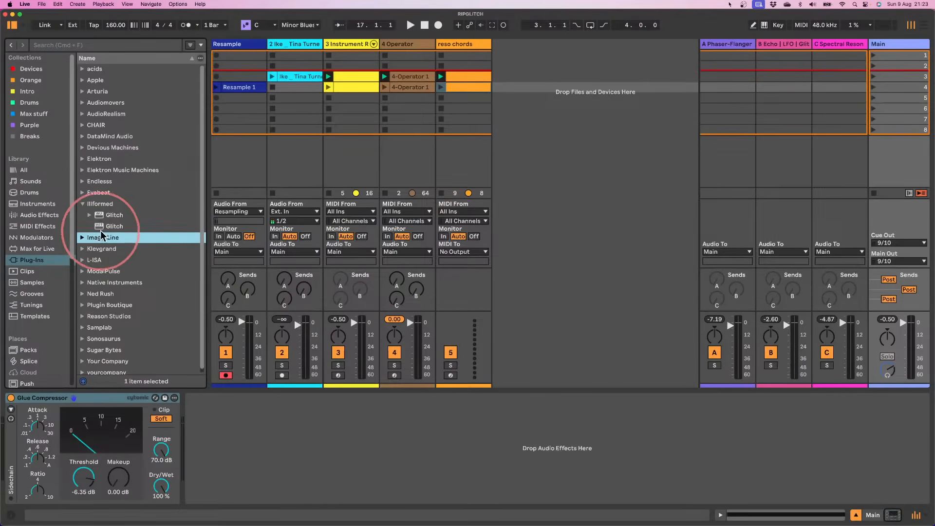
left_click_drag(112, 225, 4, 421)
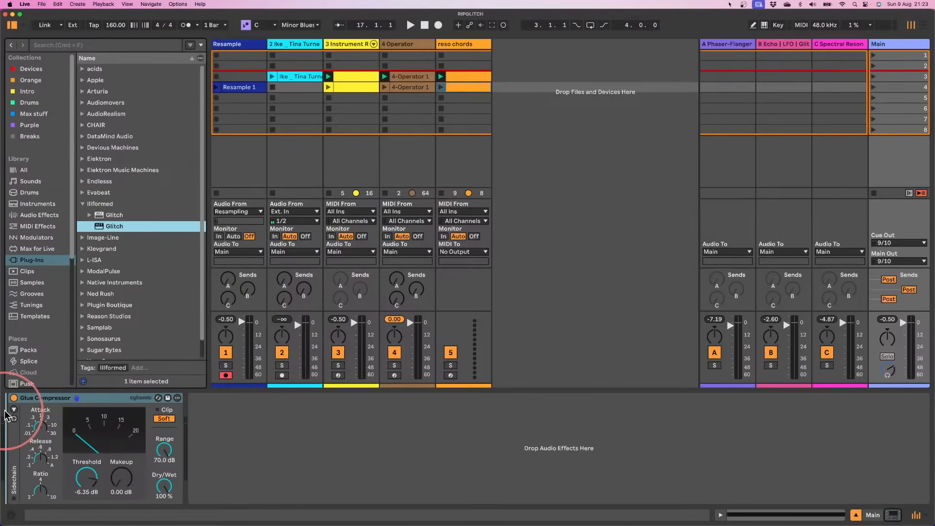
left_click_drag(476, 98, 393, 134)
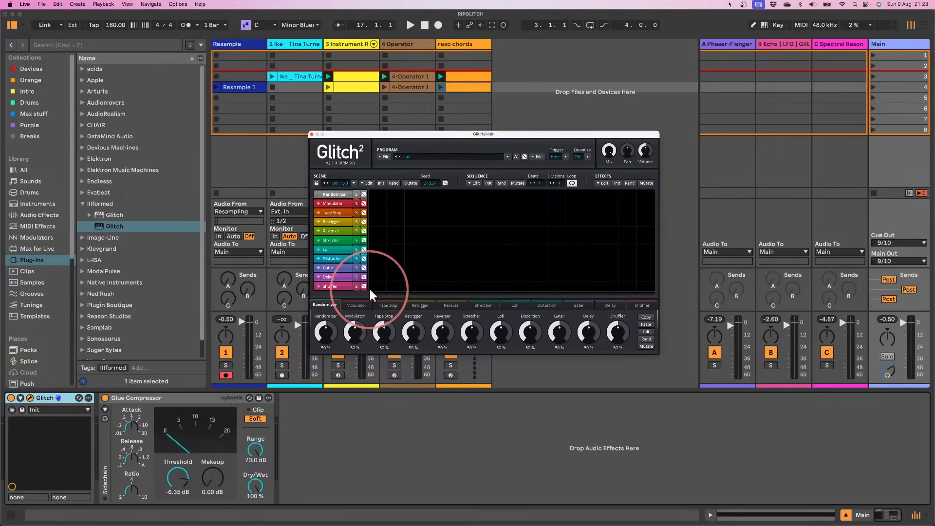
- Extend the Glitch sequence to 8 beats with finer divisions, draw a Shuffler block over the last three beats and start playback
left_click_drag(540, 183, 543, 133)
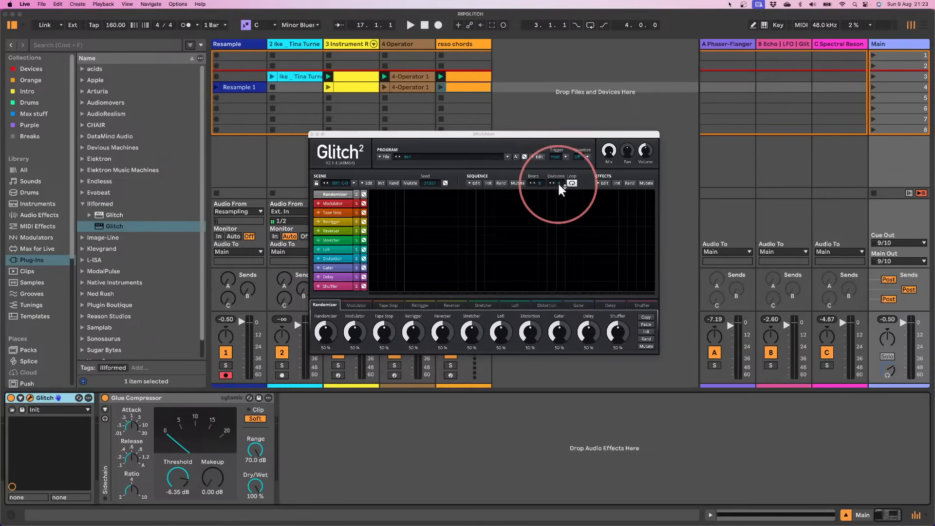
left_click_drag(560, 184, 562, 165)
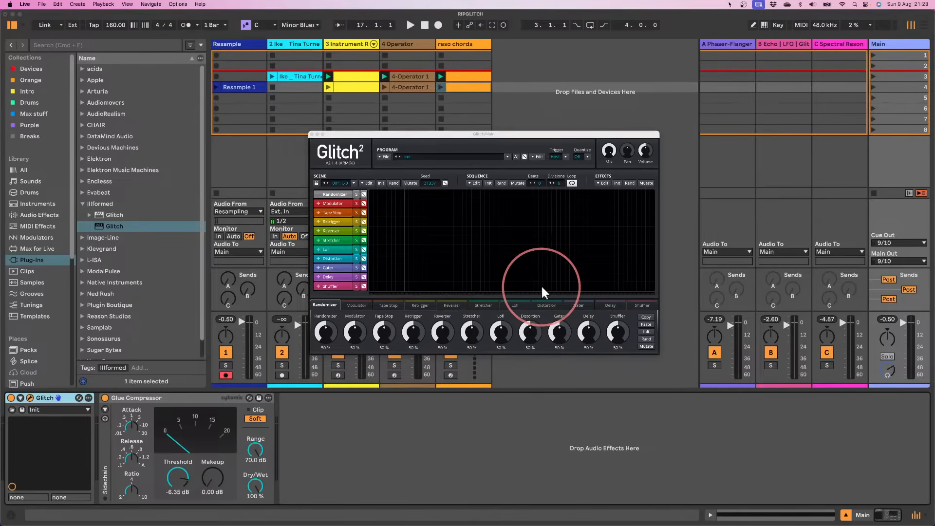
left_click_drag(547, 286, 658, 282)
key("space")
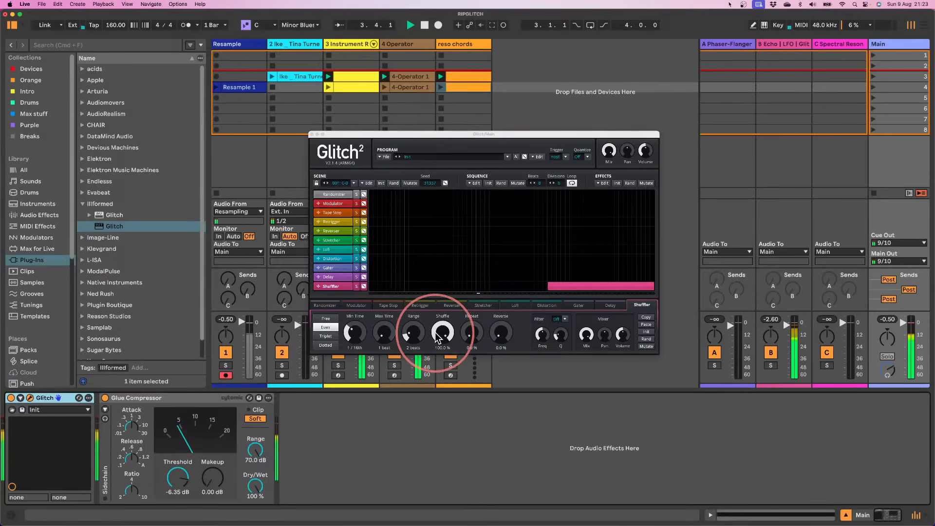
- Set the Shuffler's range to 1 beat, shuffle to 0% and repeat to 100%, trying dotted timing before returning to even
left_click_drag(418, 338, 404, 354)
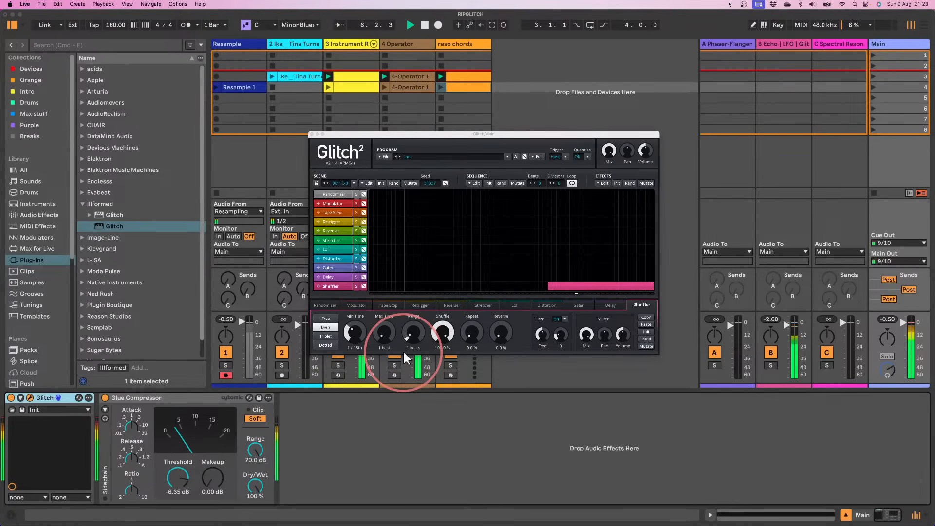
left_click_drag(438, 331, 419, 402)
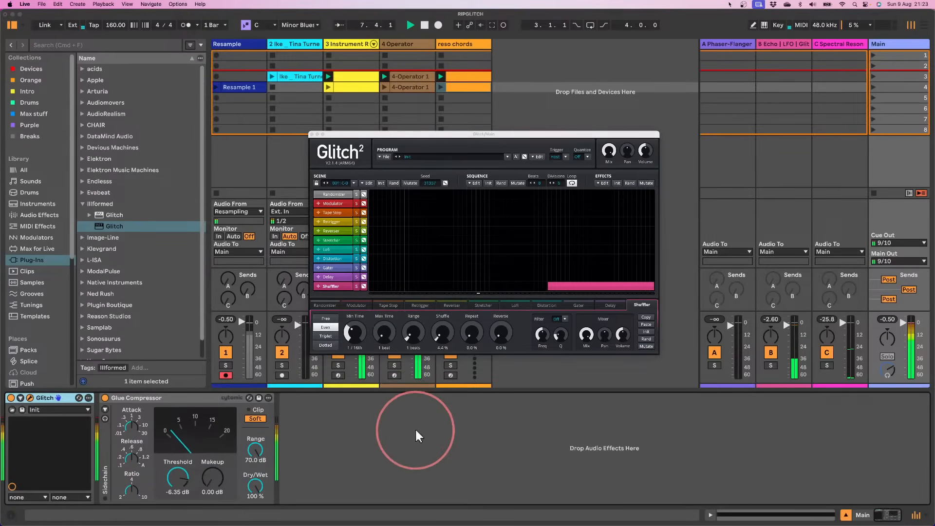
left_click_drag(470, 340, 474, 328)
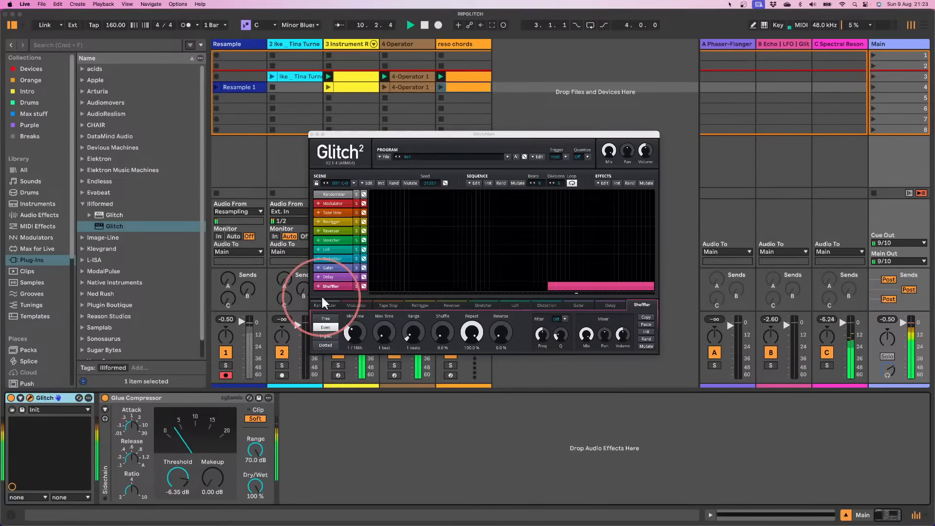
left_click(325, 346)
left_click(325, 327)
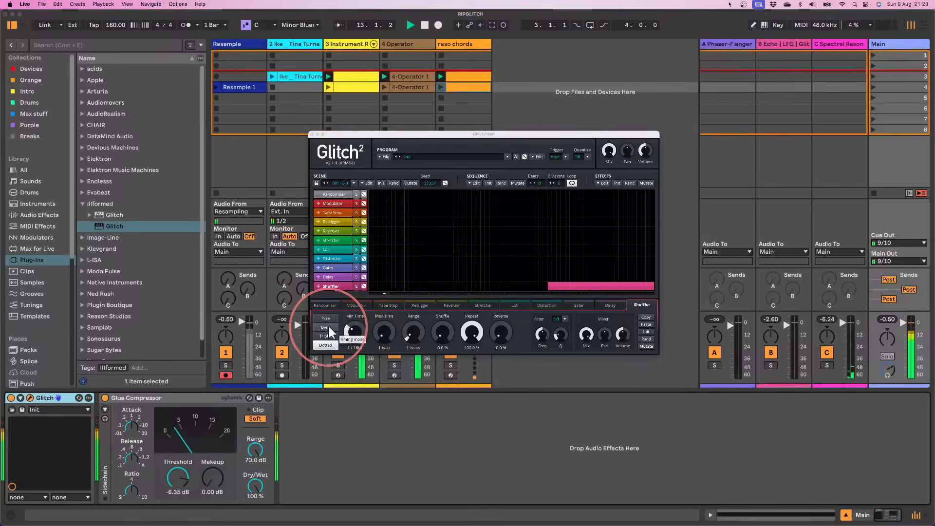
- Give the Shuffler matching min and max times, and set shuffle to 22.4%, repeat to 2.4% and reverse to 3.6%
left_click_drag(346, 334, 371, 316)
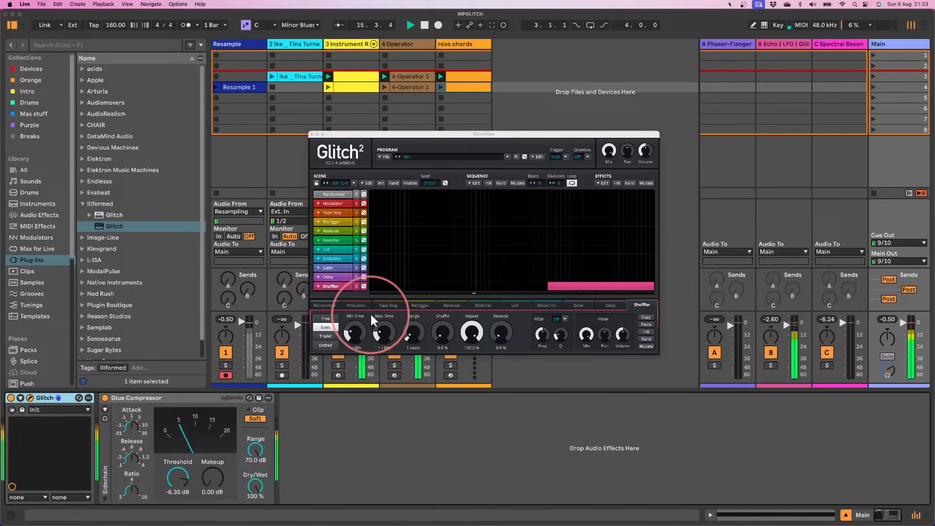
left_click_drag(493, 336, 455, 428)
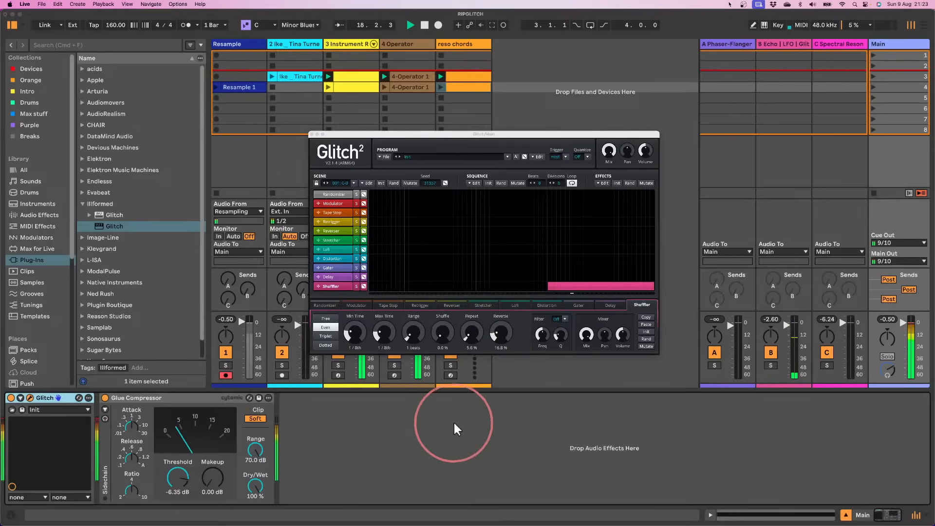
left_click_drag(493, 336, 492, 350)
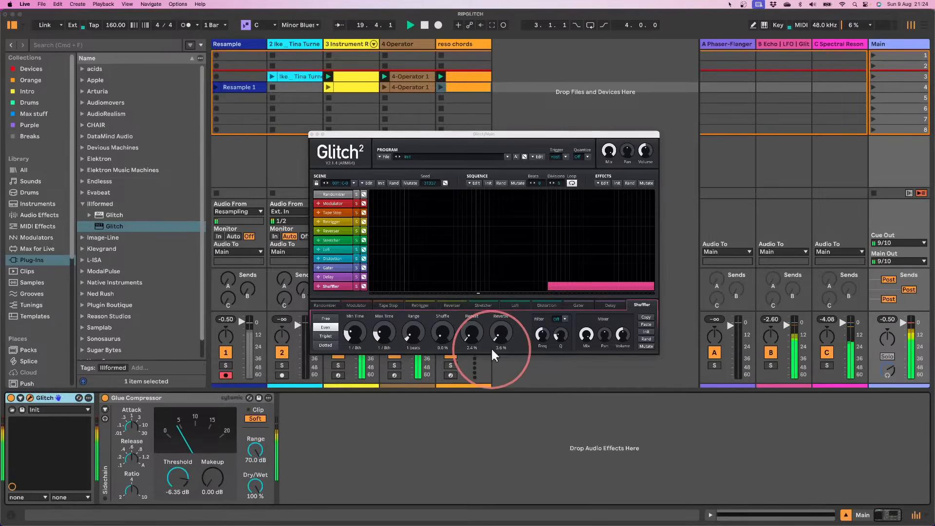
left_click_drag(434, 338, 432, 322)
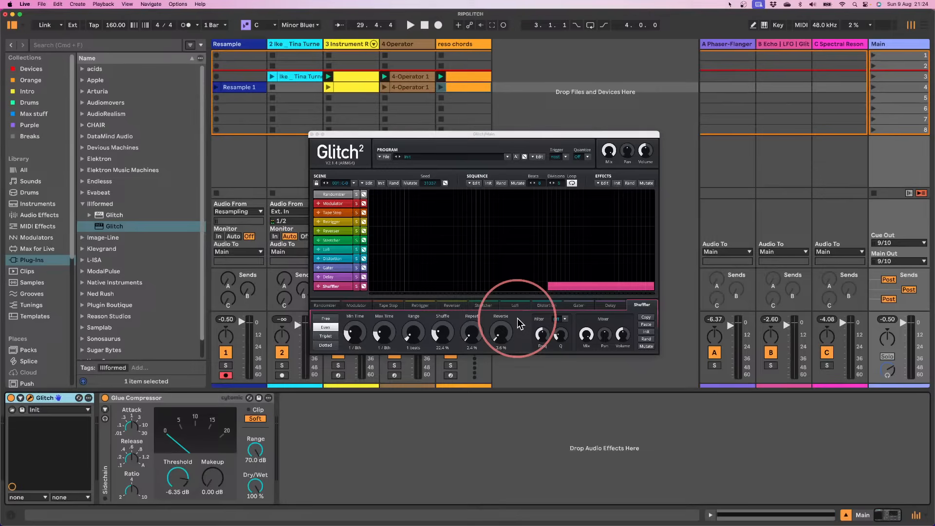
- During playback, draw Randomizer blocks over the last two and a half beats and trim the Shuffler block to the last two beats
key("space")
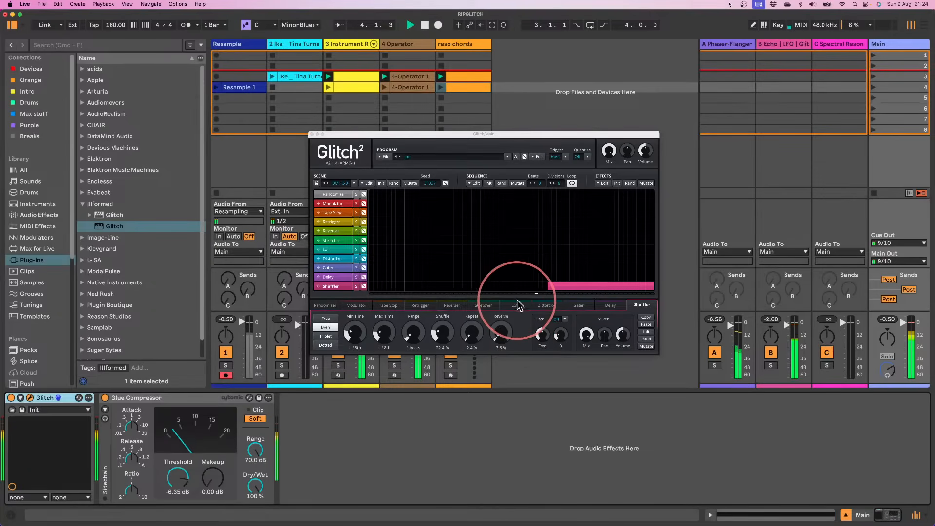
mouse_move(549, 194)
left_mouse_down()
mouse_move(582, 207)
mouse_move(584, 196)
mouse_move(654, 195)
left_mouse_up()
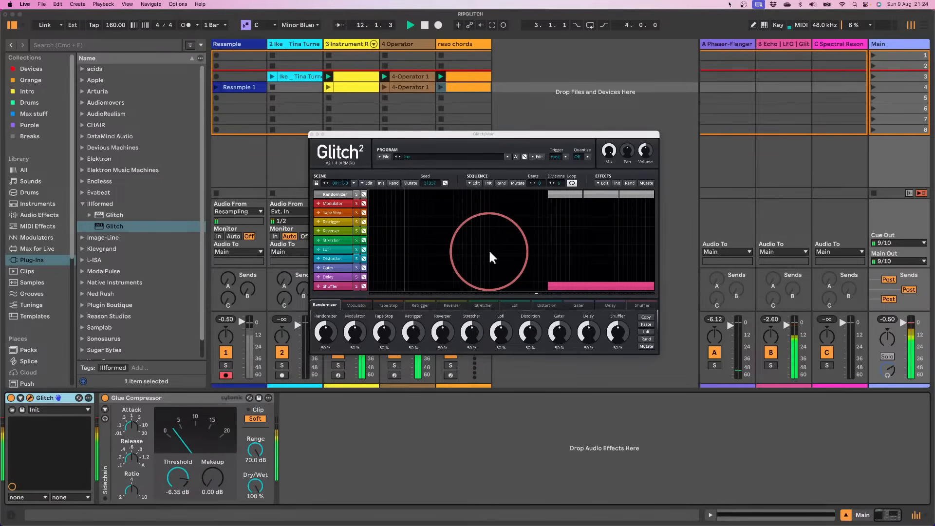
left_click(552, 287)
mouse_move(588, 291)
left_mouse_down()
mouse_move(574, 286)
mouse_move(583, 288)
left_mouse_up()
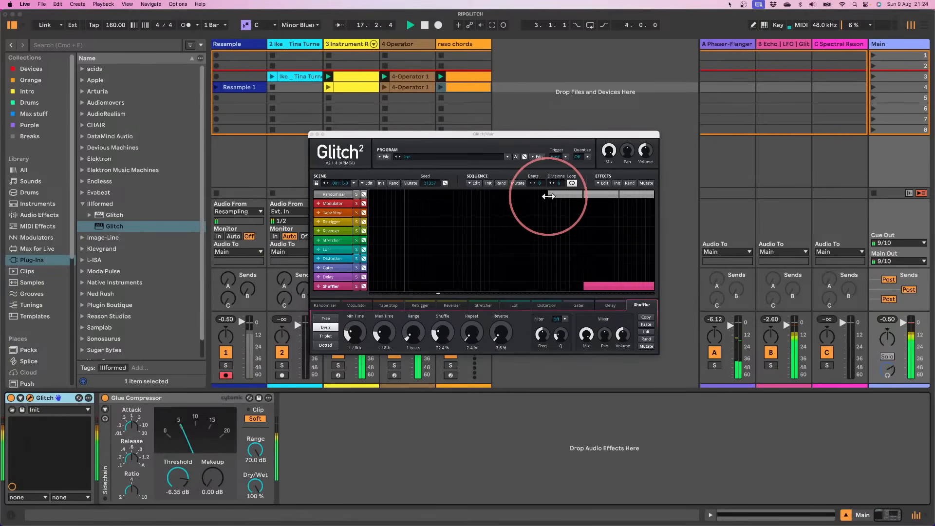
left_click(549, 195)
left_click_drag(566, 205, 566, 206)
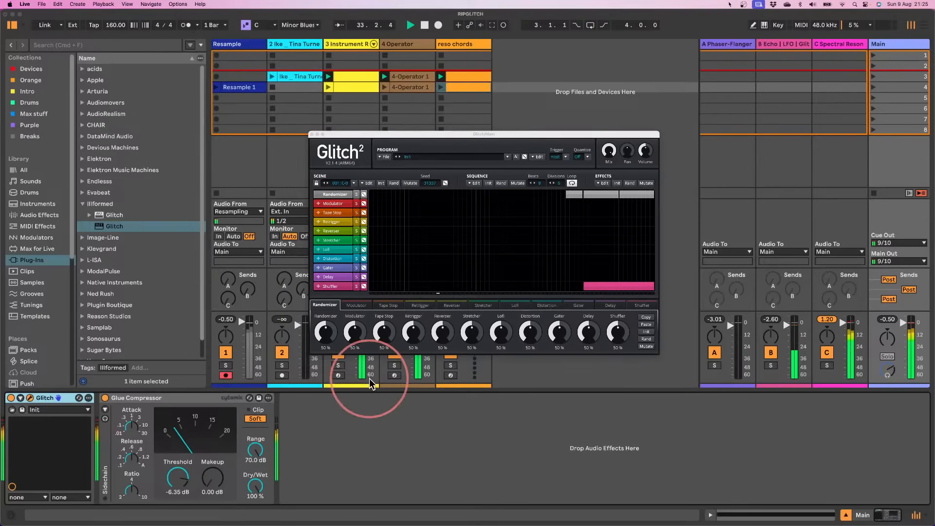
- Set the Randomizer's Retrigger, Reverser, Lofi, Distortion, Delay and Modulator probabilities to 0%
left_click_drag(411, 331, 392, 445)
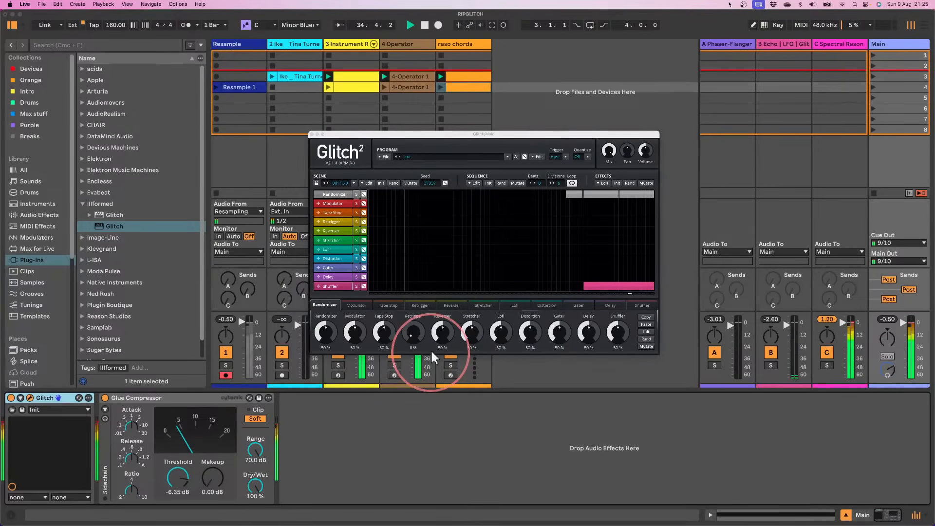
left_click_drag(441, 332, 476, 403)
left_click_drag(501, 333, 487, 419)
left_click_drag(530, 333, 507, 415)
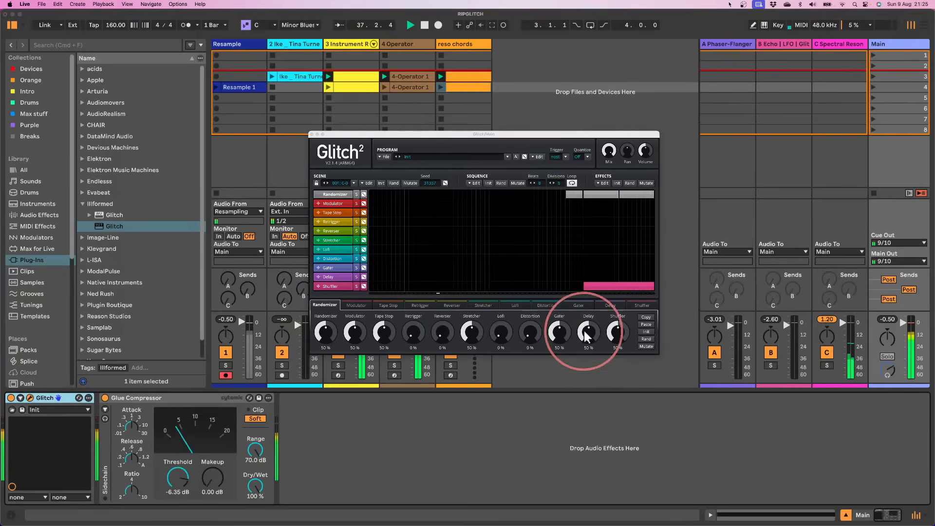
left_click_drag(587, 334, 563, 447)
left_click_drag(347, 339, 358, 442)
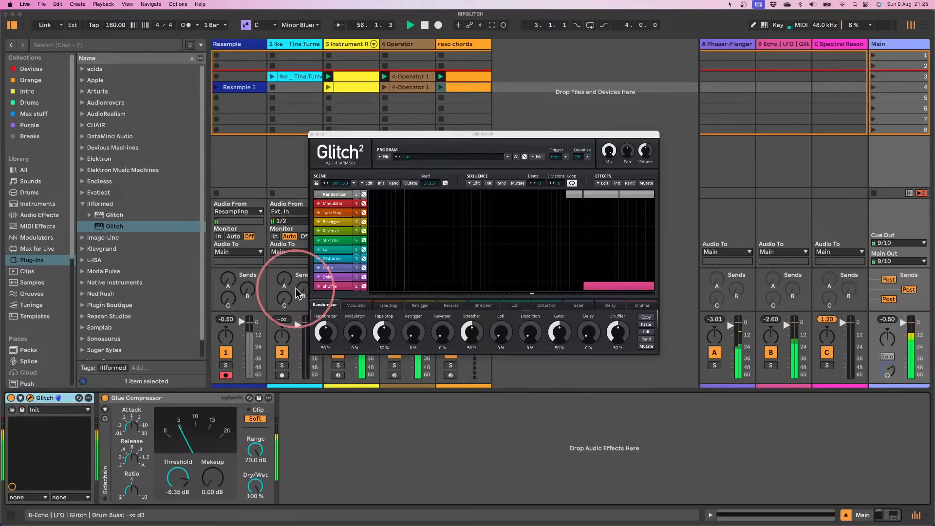
- Close the Glitch window, stop playback and return to the start of the set
left_click(312, 135)
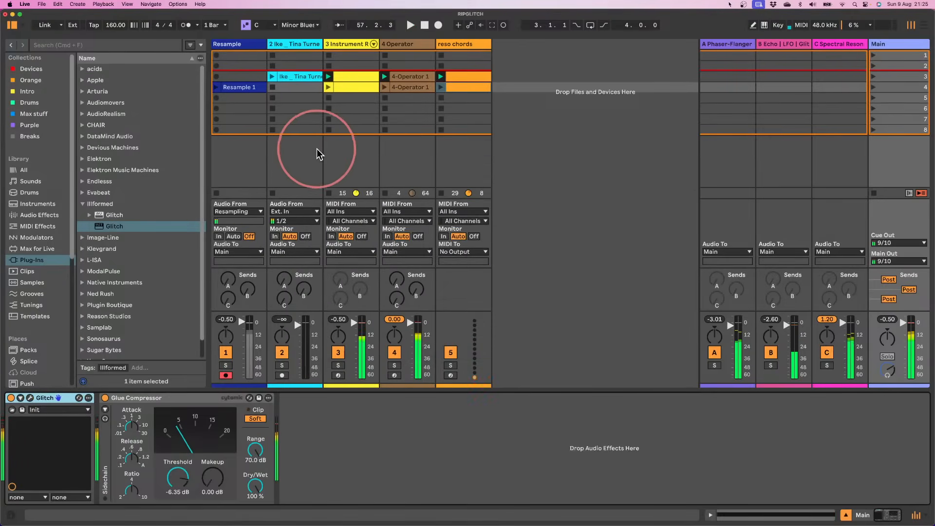
left_click(423, 25)
left_click(424, 25)
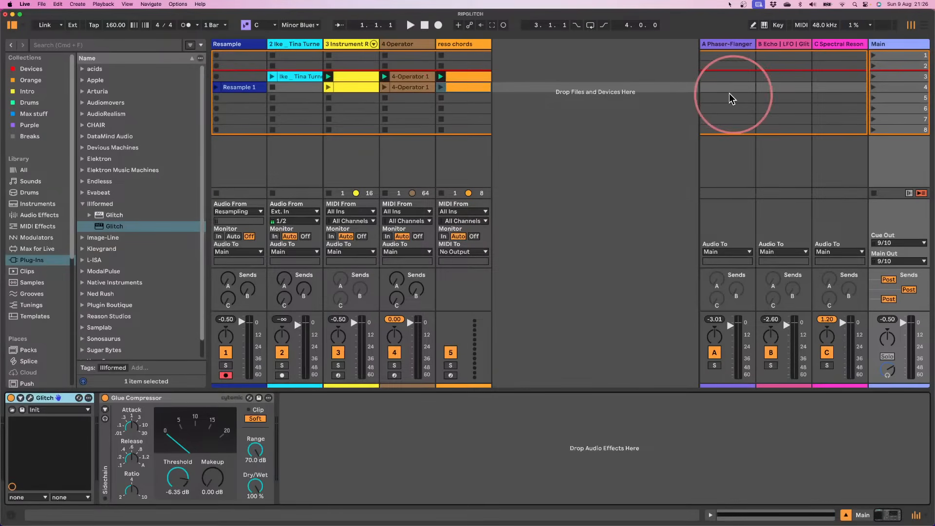
- Move the Resample 1 clip up to scene 2, disarm the Resample track and launch scene 4
left_click_drag(246, 88, 246, 66)
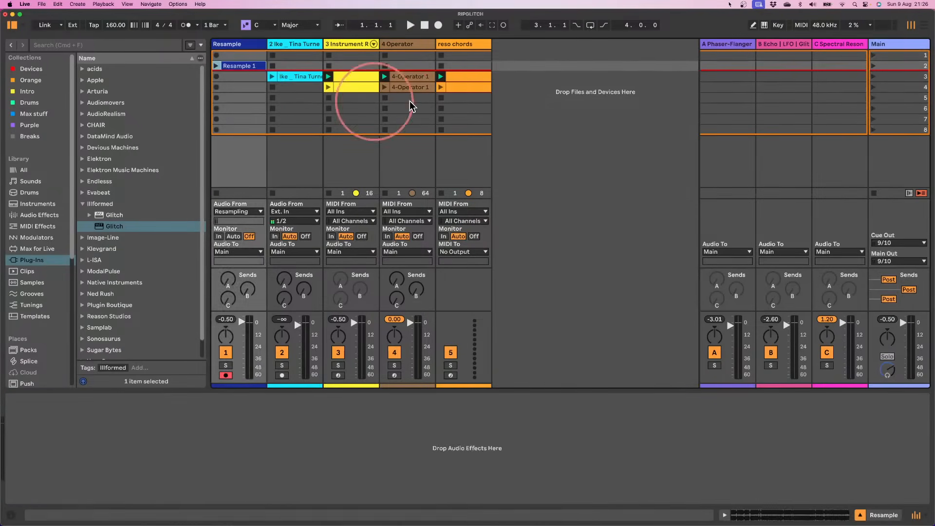
left_click(225, 375)
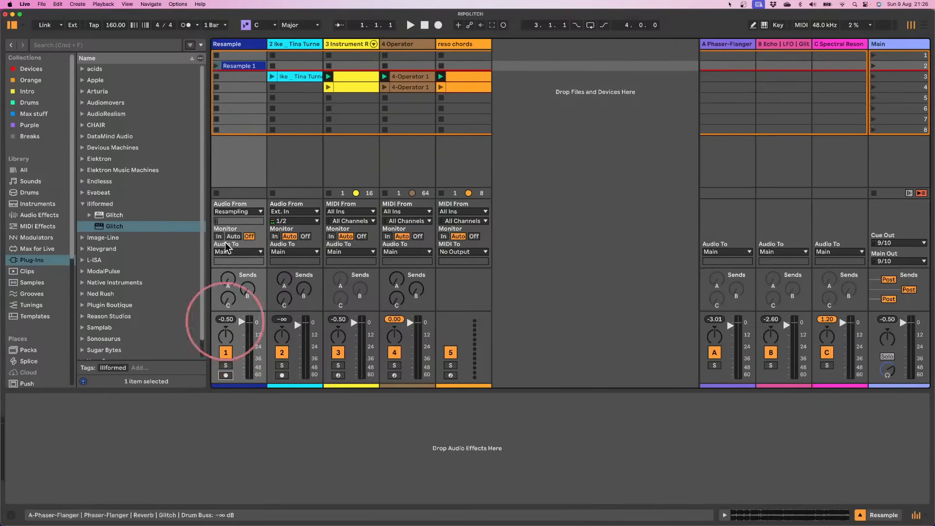
left_click(874, 88)
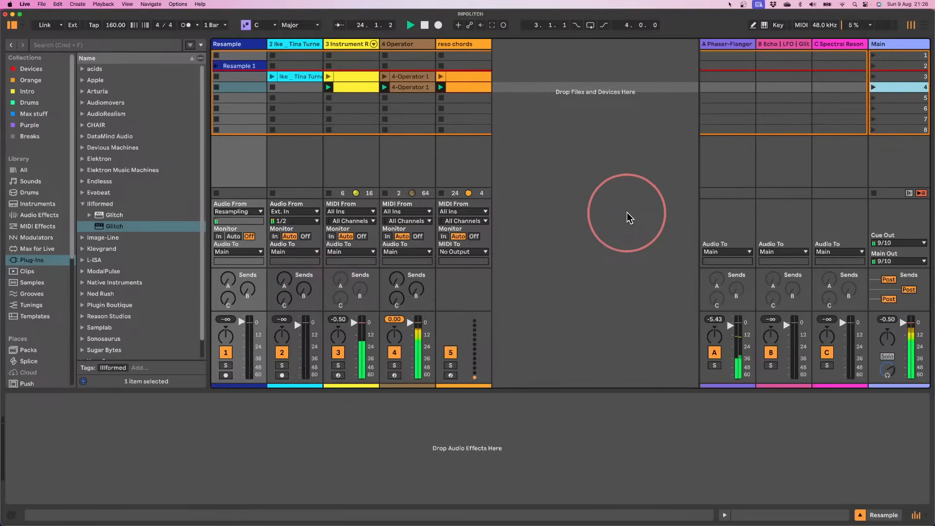
- Reopen Glitch on the Main track and delete the Randomizer blocks from its sequence
left_click(881, 46)
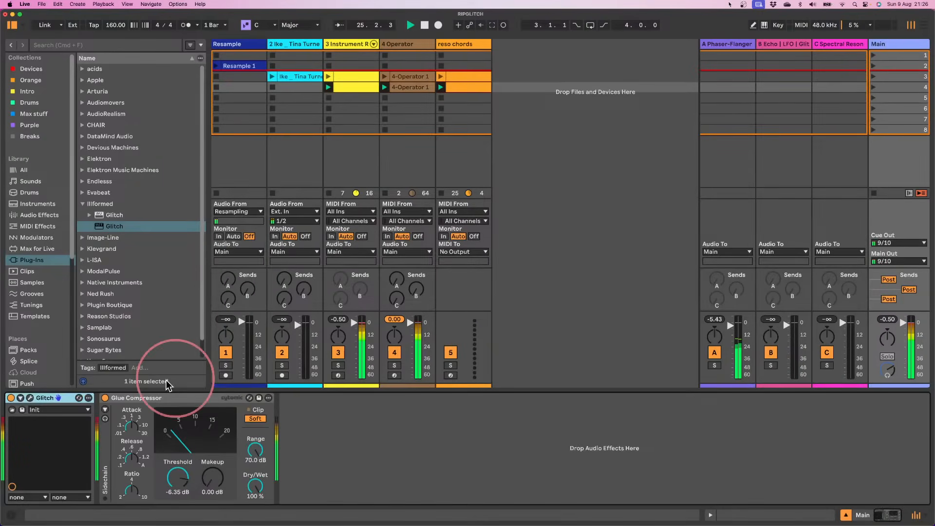
left_click(30, 399)
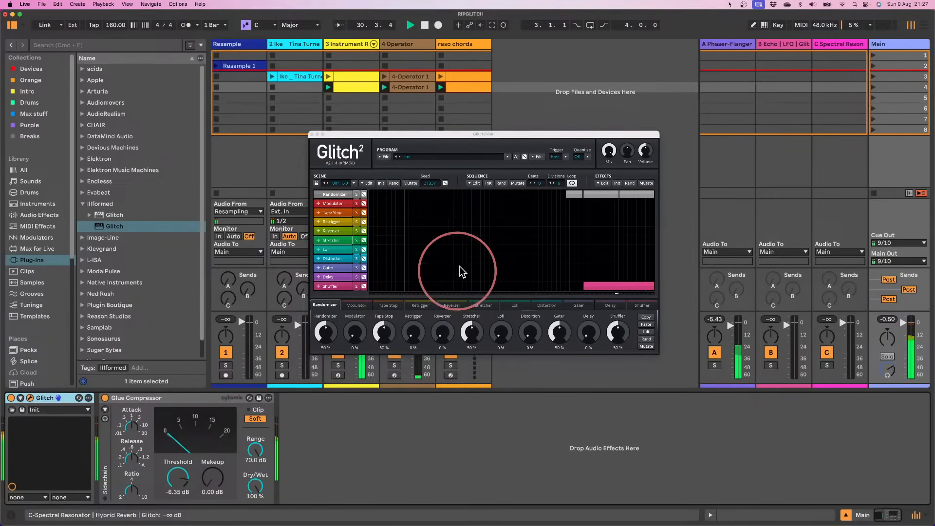
left_click(399, 425)
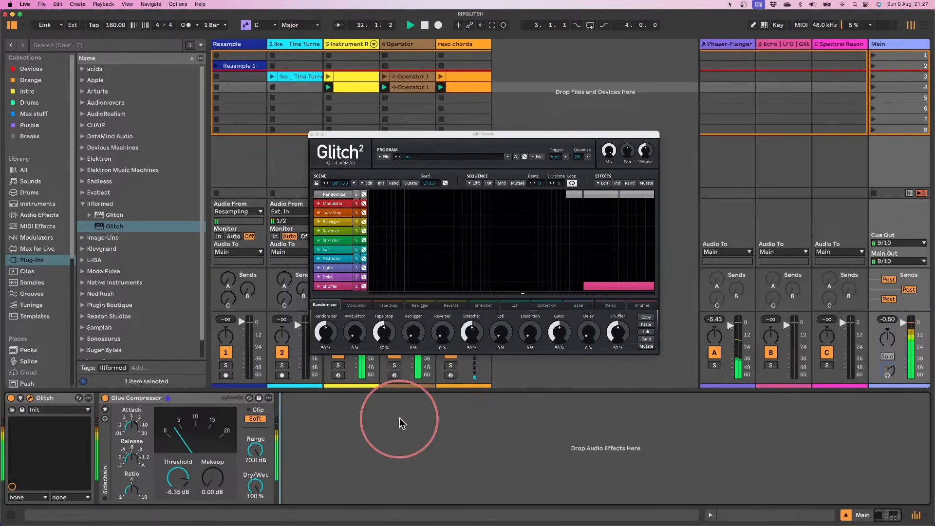
right_click(587, 196)
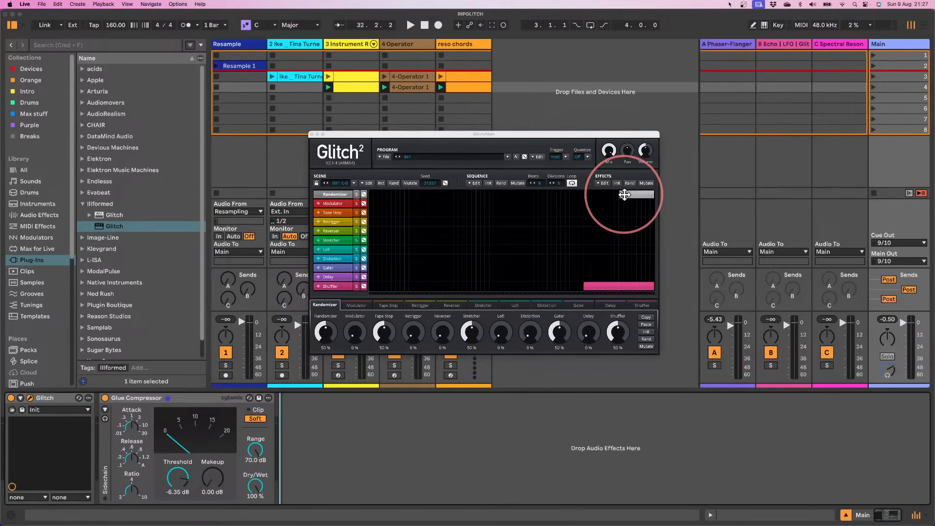
- Play the set, close the Glitch window and slightly lower the volume of the Phaser-Flanger return
key("space")
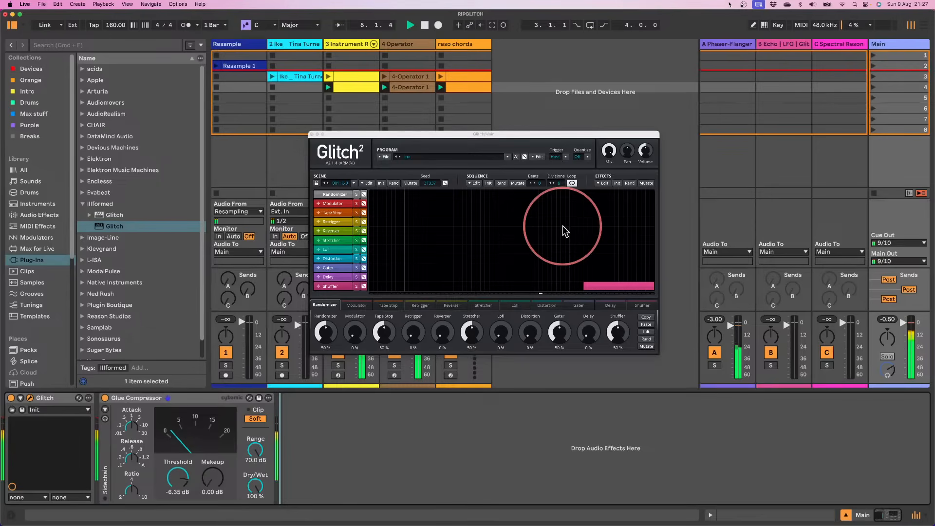
left_click(312, 133)
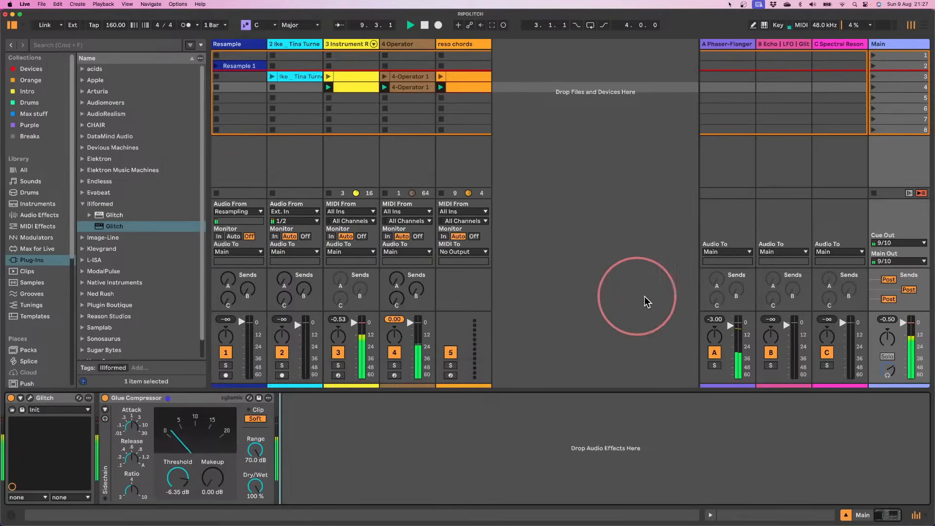
left_click_drag(731, 326, 730, 330)
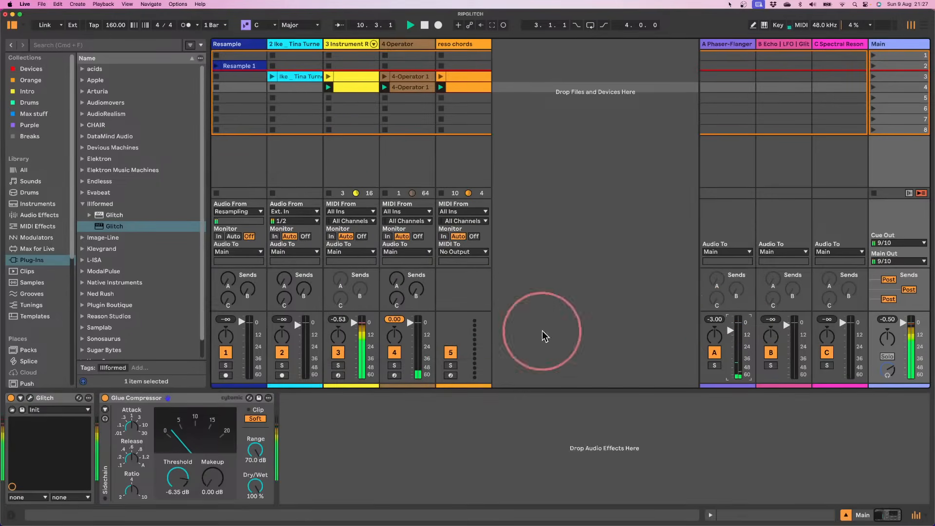
- In the Instrument Rack track's scene 4 clip, copy the two B0 notes down to A#0
double_click(463, 86)
left_click(345, 89)
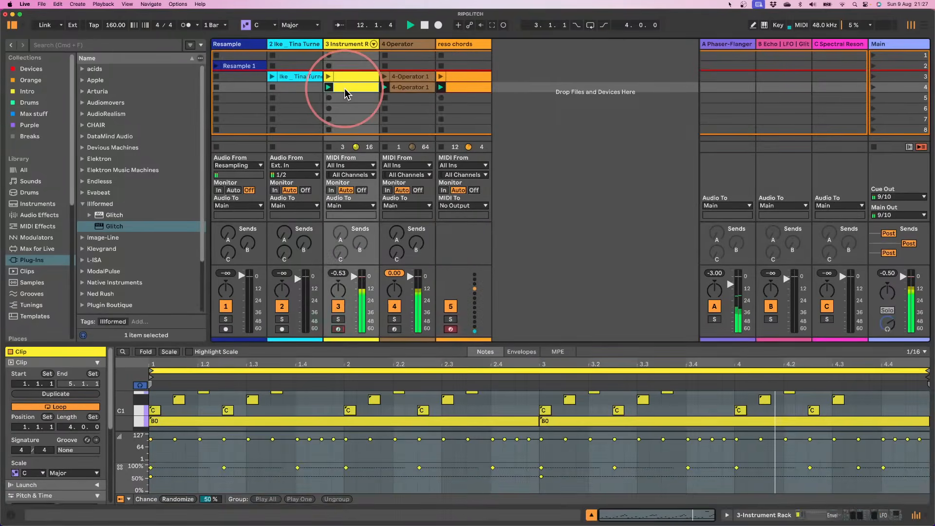
left_click_drag(161, 344, 171, 214)
left_click(143, 295)
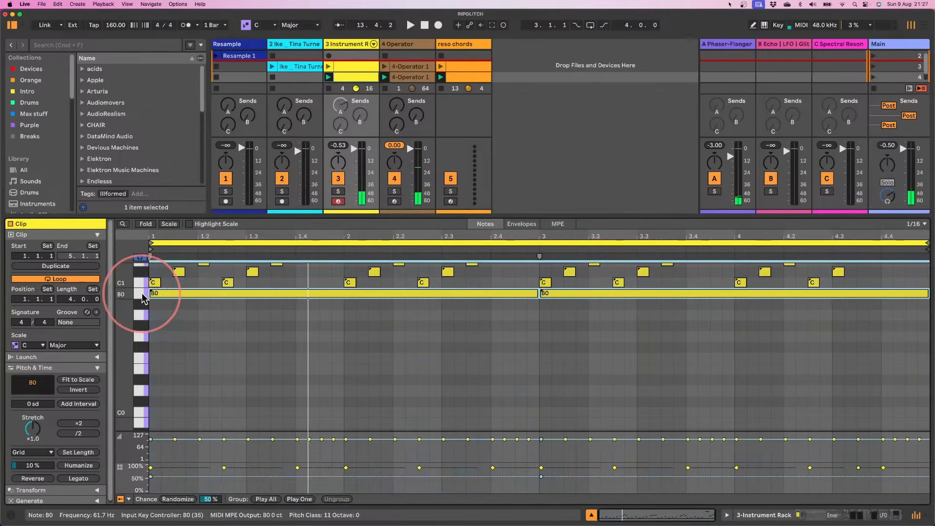
left_click_drag(158, 295, 159, 302)
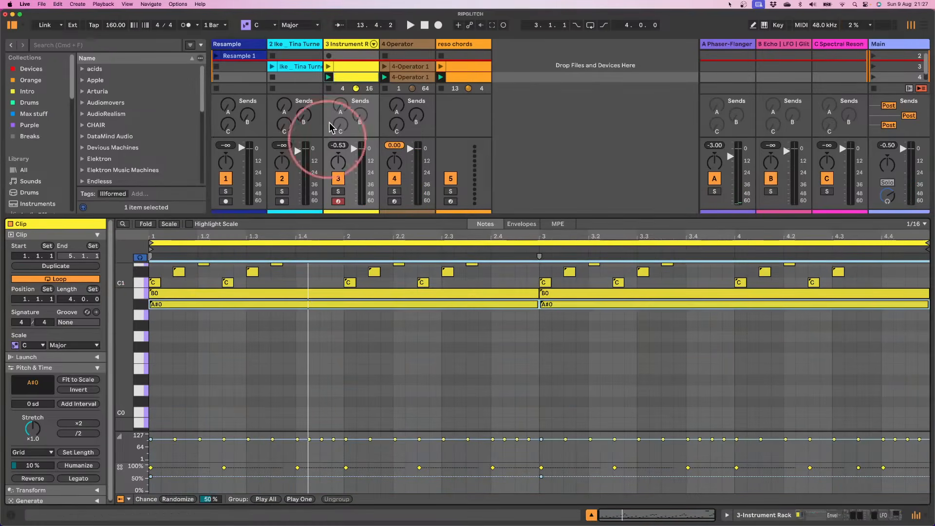
- Play the set and shorten both A#0 notes to two beats each
key("space")
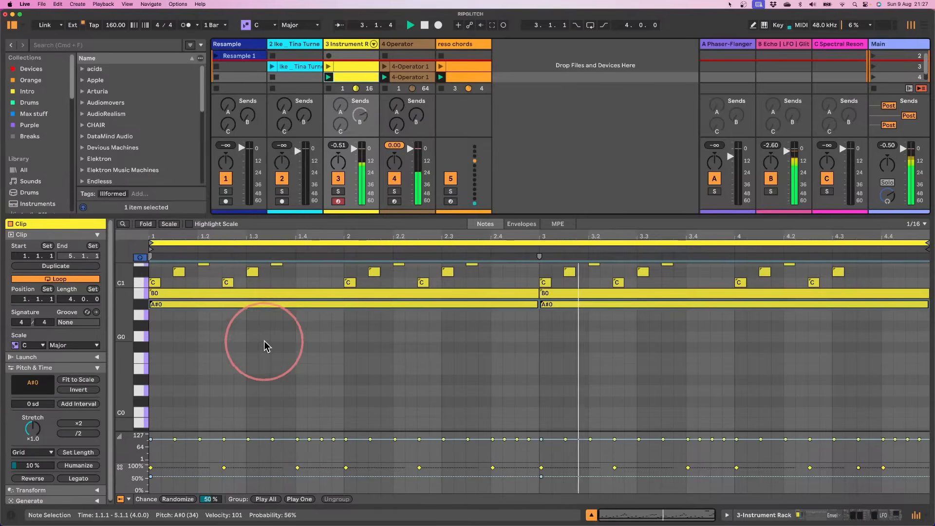
left_click(246, 334)
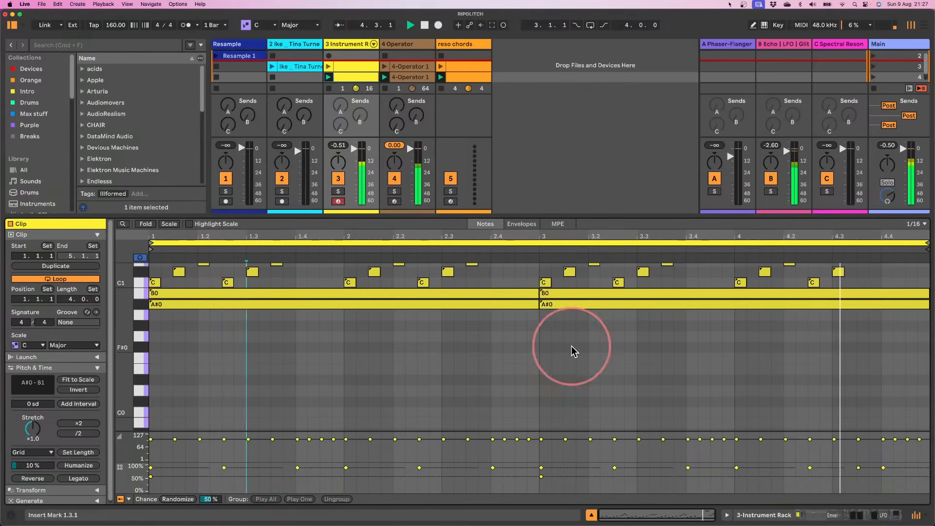
left_click_drag(572, 346, 245, 308)
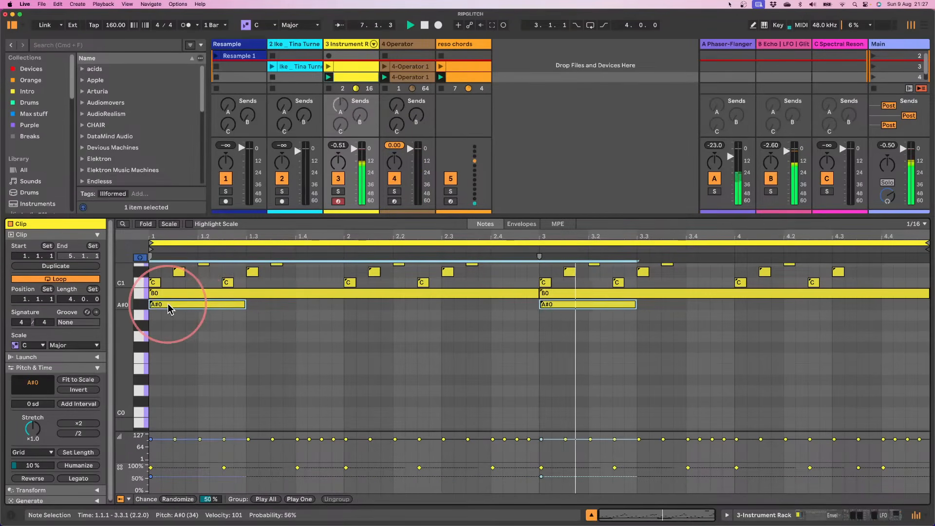
key("super+d")
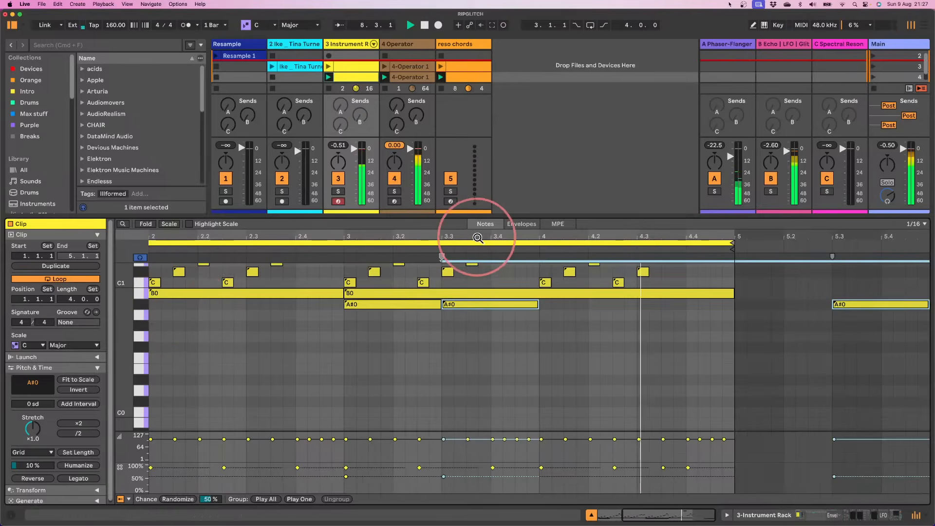
key("space")
left_click_drag(478, 238, 468, 220)
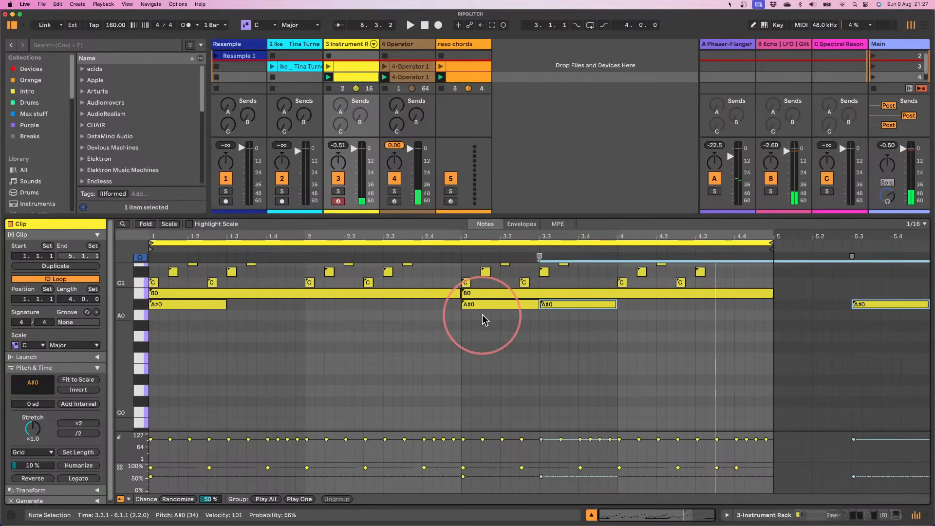
key("Delete")
- Duplicate the first two-beat A#0 note repeatedly until the row fills all four bars, and restart playback
left_click(194, 305)
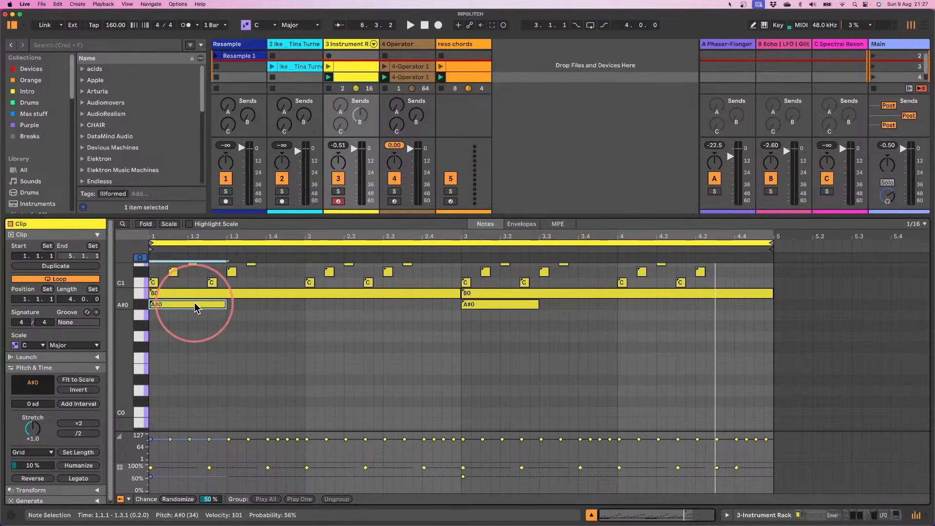
key("super+d")
key("super+d")
key("super+d")
key("super+d")
key("super+d")
key("super+d")
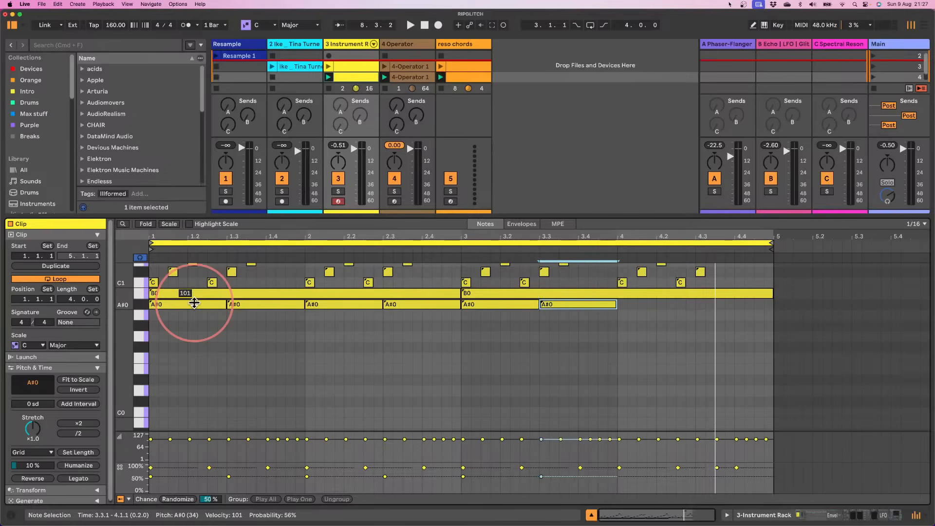
key("super+d")
key("space")
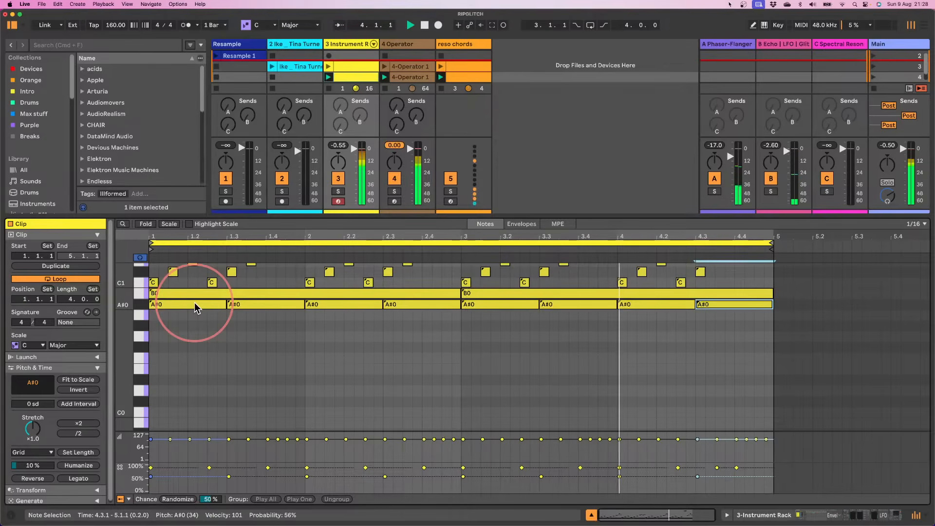
- Set the C4 note's chance to 100% in the scene 4 and scene 3 clips of the reso chords track
left_click(144, 304)
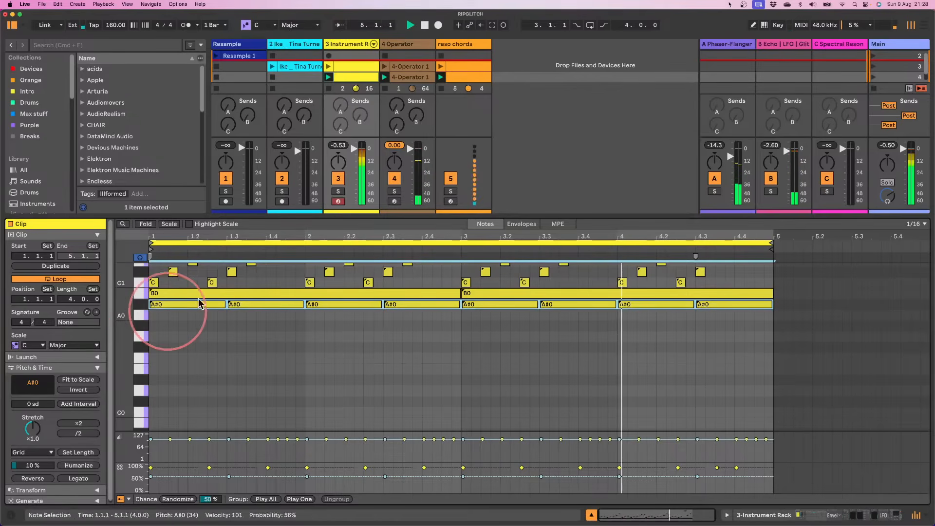
left_click(457, 78)
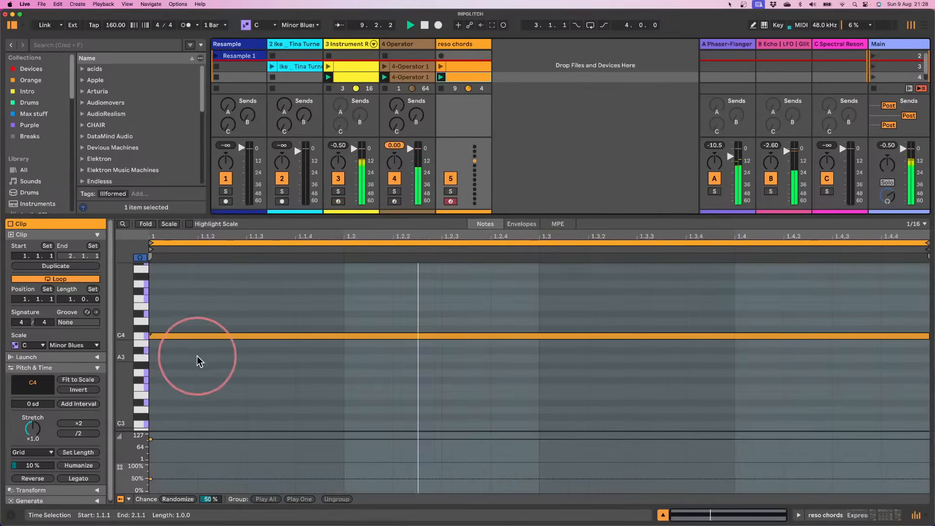
left_click_drag(150, 479, 151, 465)
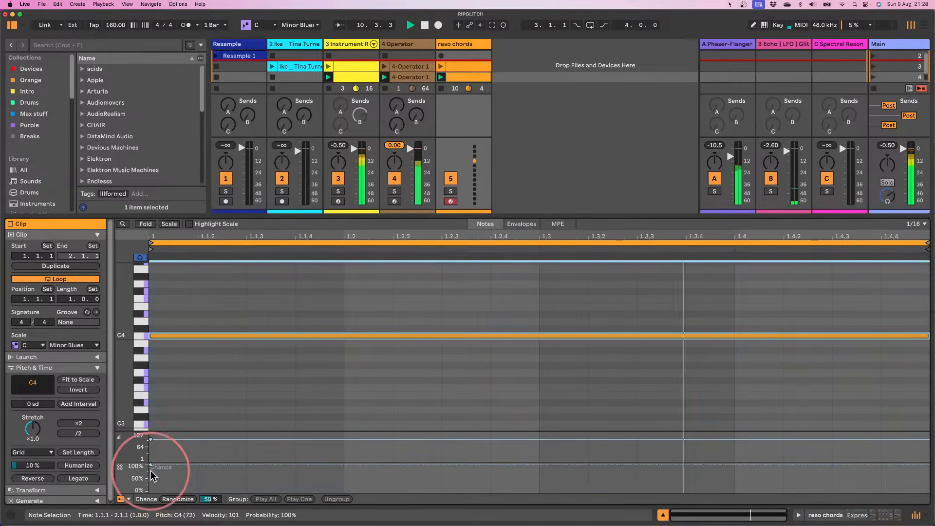
left_click(466, 66)
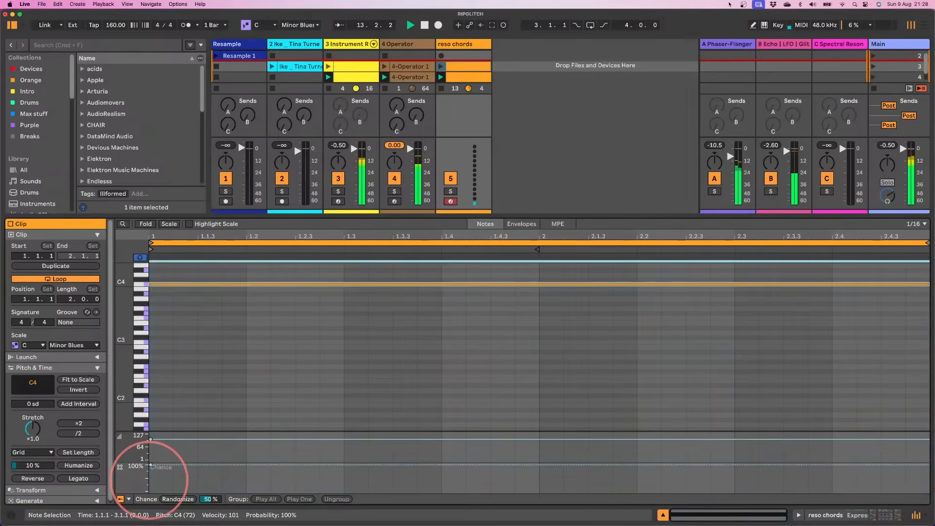
left_click_drag(150, 479, 151, 466)
left_click(323, 381)
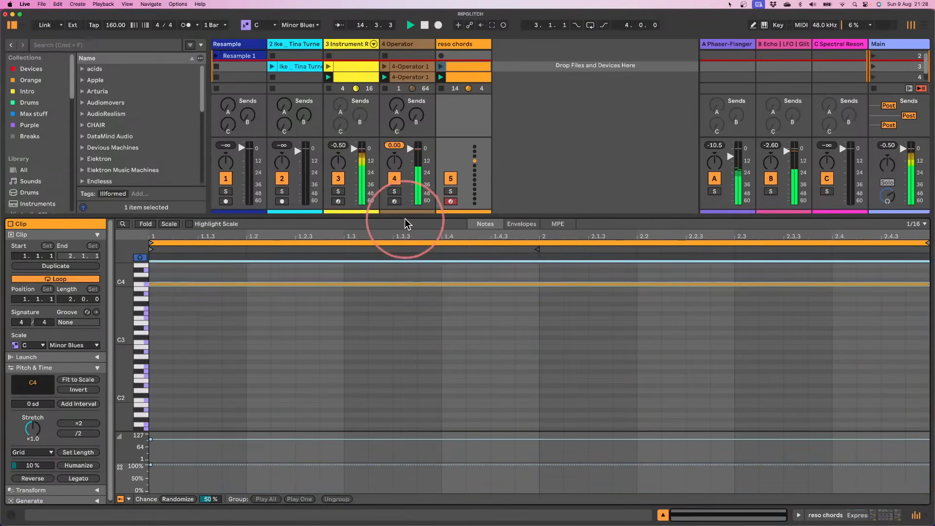
left_click_drag(402, 216, 397, 407)
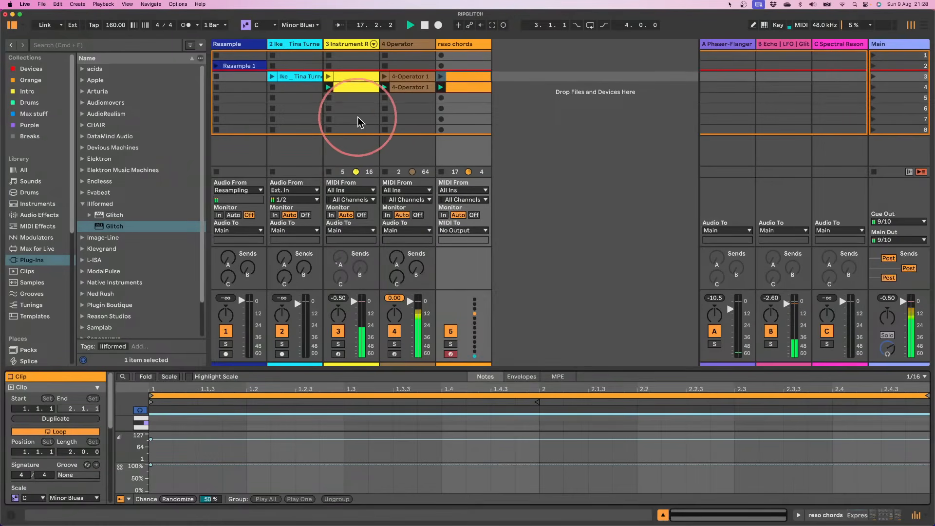
- Raise the chance of all A#0 notes in the Instrument Rack's scene 4 clip to 100% and play the set
left_click(347, 89)
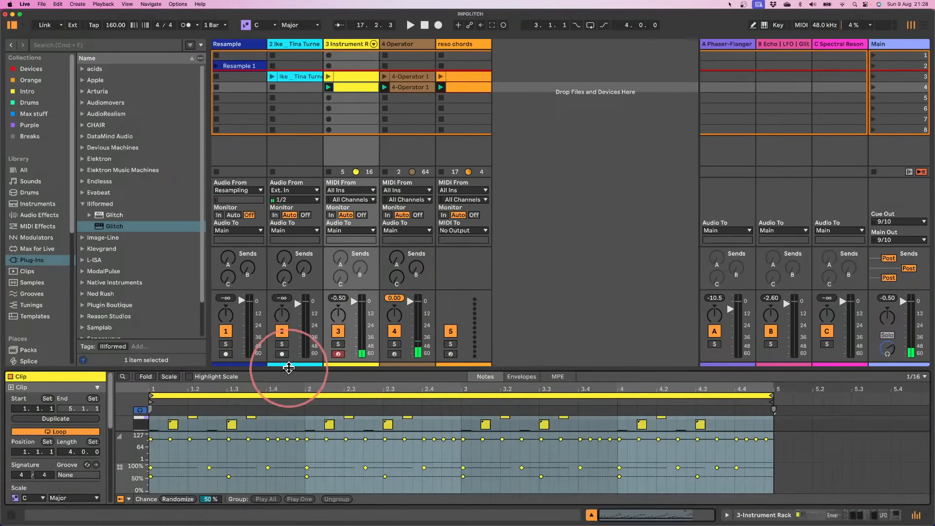
left_click_drag(293, 367, 304, 171)
left_click(142, 251)
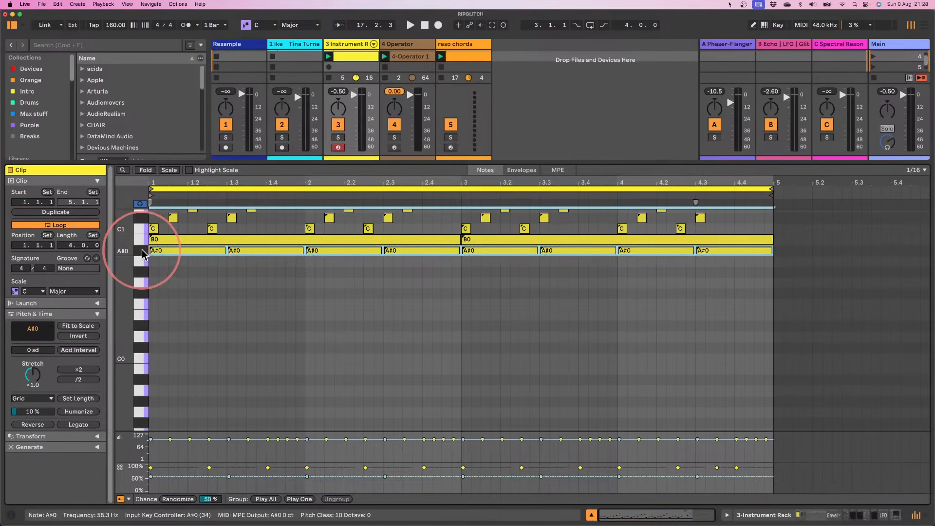
left_click_drag(151, 477, 151, 465)
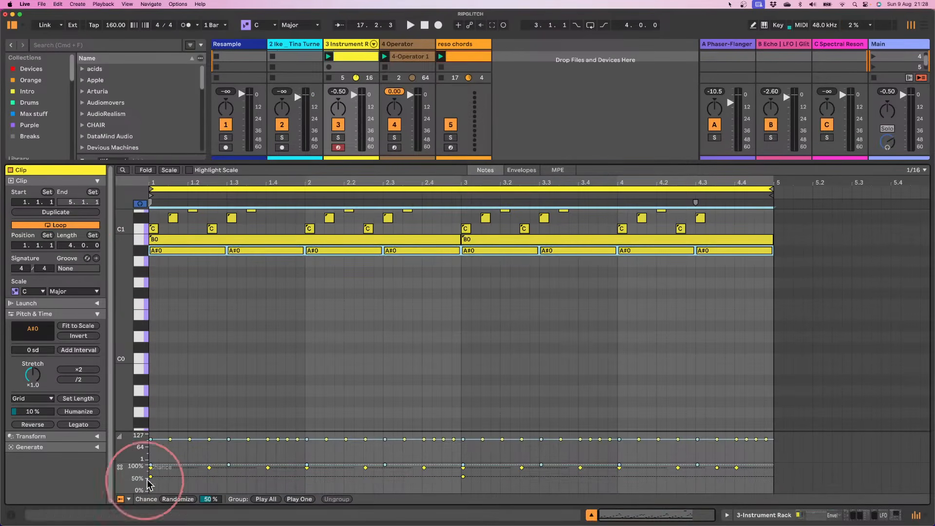
left_click(344, 50)
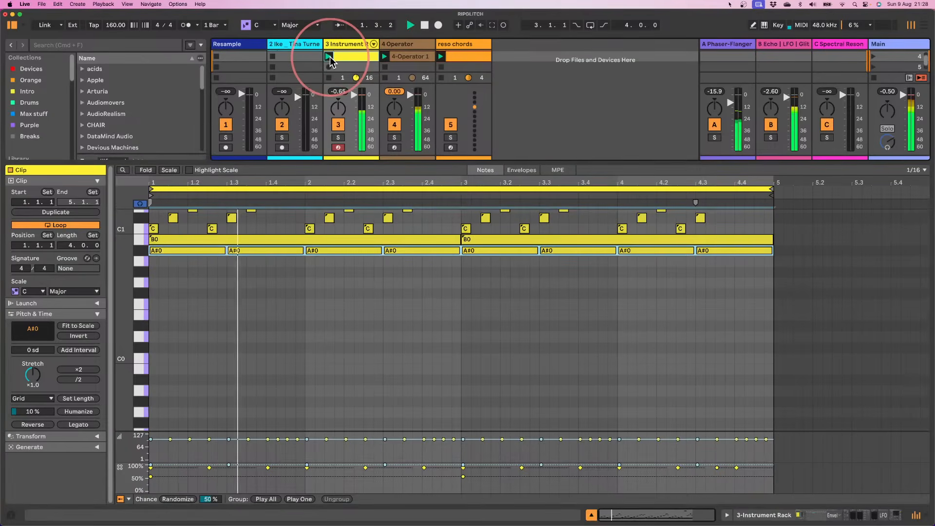
left_click_drag(335, 162, 287, 341)
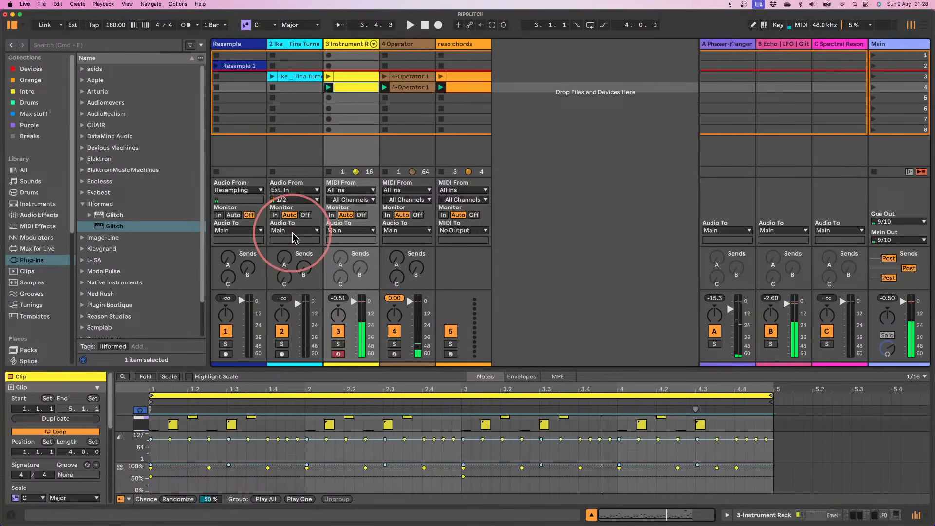
- Move the two-beat A#0 notes down to A0 and copy the long B0 notes onto A#0
left_click_drag(243, 369, 270, 127)
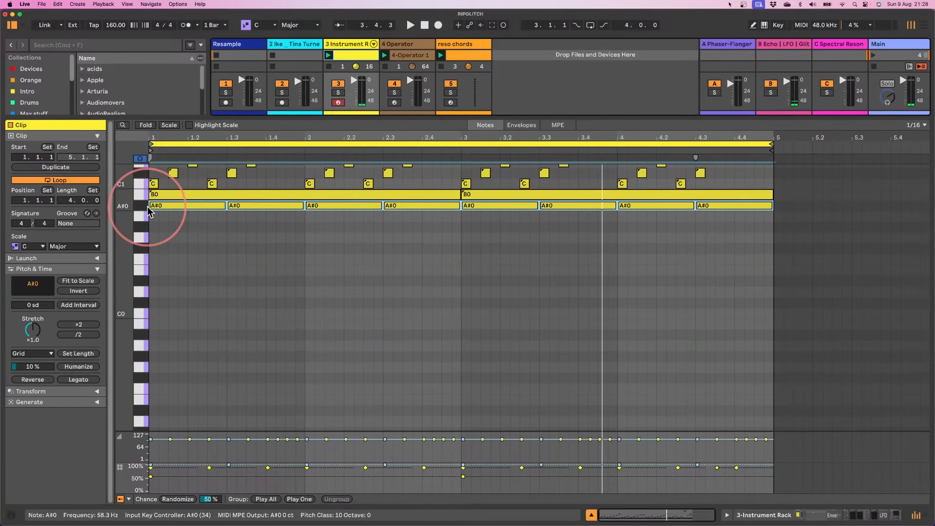
left_click_drag(155, 205, 157, 216)
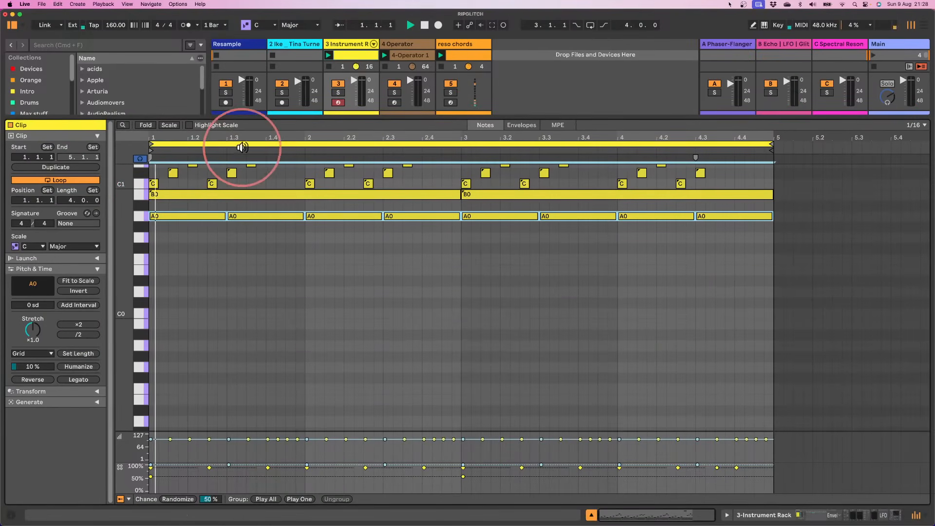
left_click_drag(288, 119, 296, 183)
left_click_drag(486, 278, 351, 265)
left_click_drag(186, 268, 187, 280)
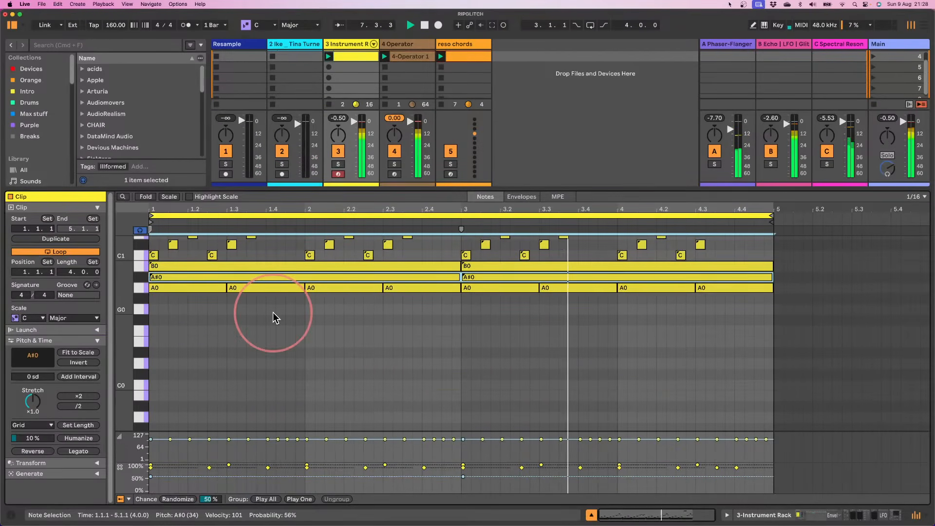
- Lower the chance of all A0 notes to just under 50%, and open the reso chords clip in scene 4
left_click(218, 344)
left_click_drag(732, 326, 201, 291)
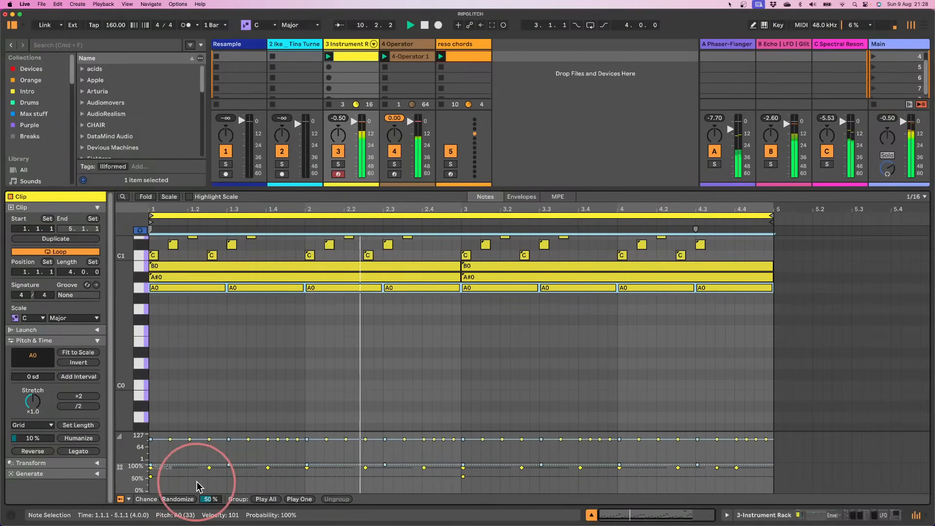
left_click(228, 466)
left_click_drag(228, 466, 228, 481)
double_click(458, 56)
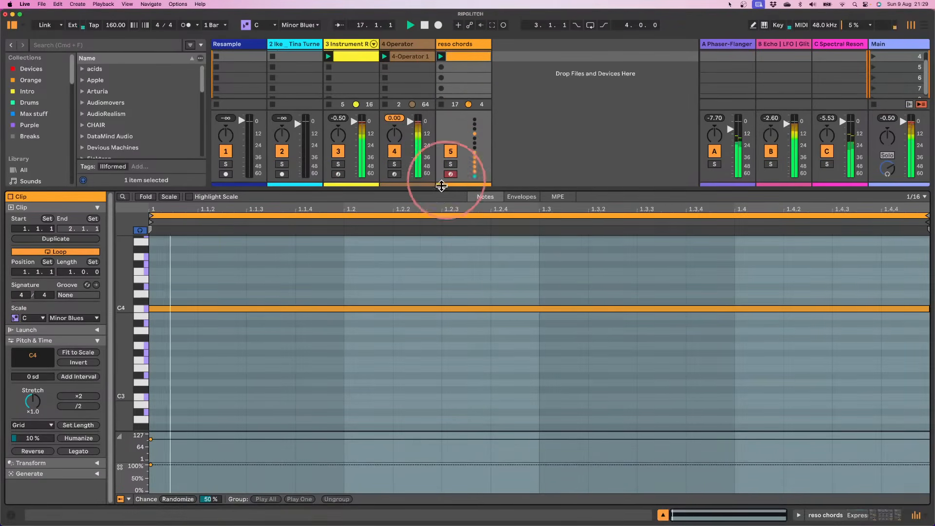
left_click_drag(438, 189, 419, 331)
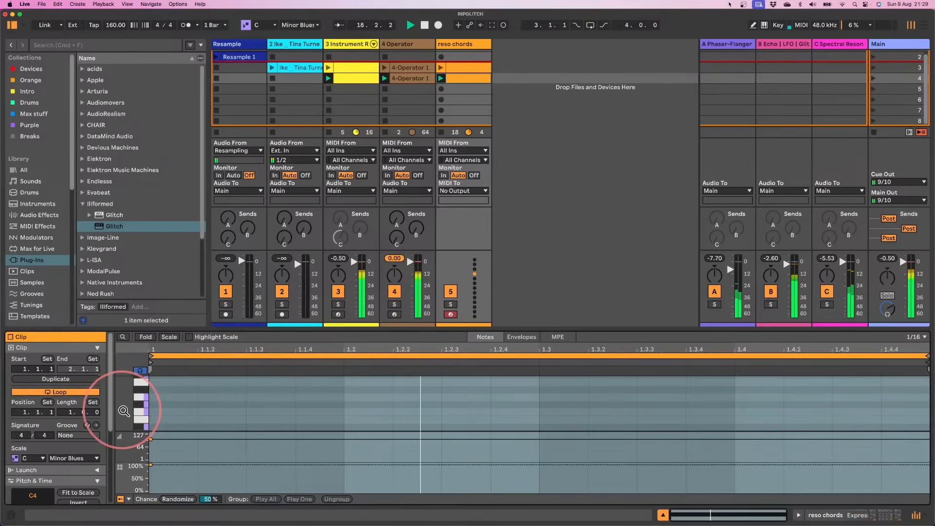
left_click_drag(122, 411, 122, 408)
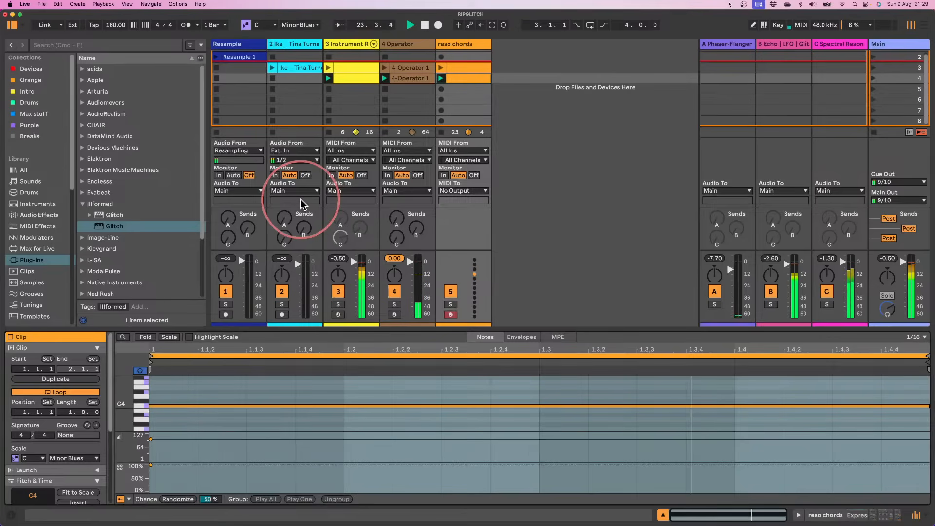
- In the Instrument Rack's scene 4 clip, set the chance of the B0 and A0 notes to 33%
left_click(363, 78)
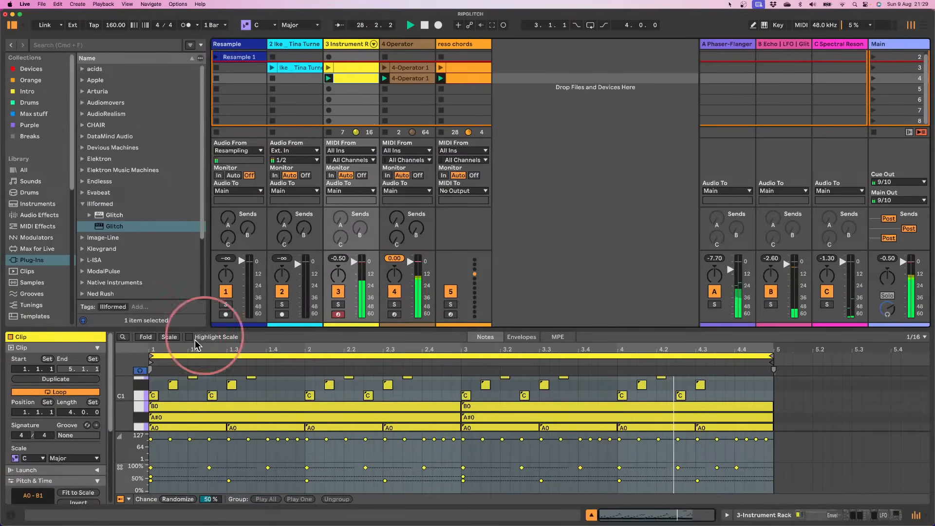
left_click(140, 417)
left_click_drag(140, 429, 140, 406)
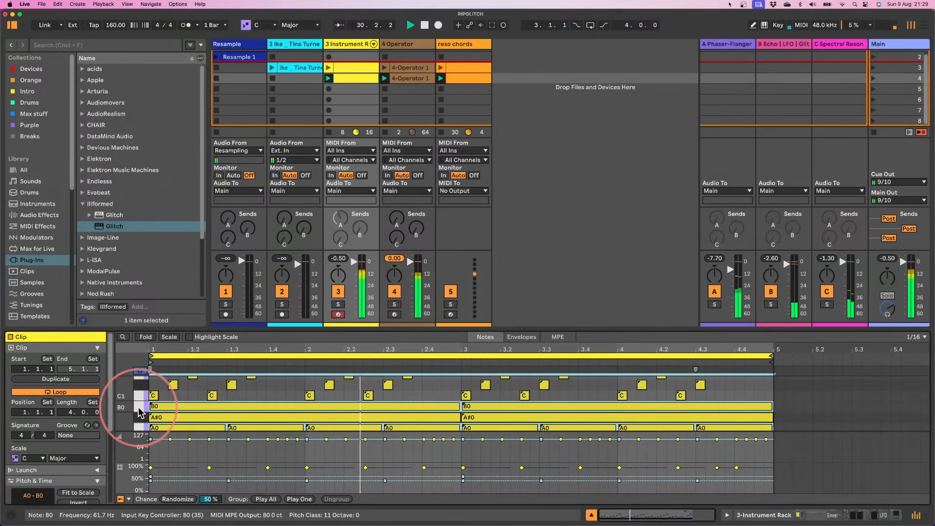
left_click_drag(151, 483, 151, 489)
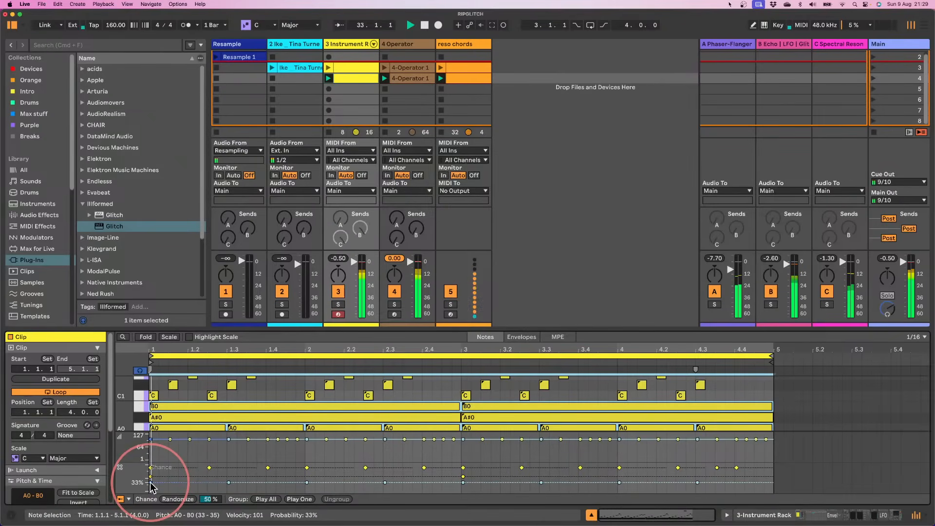
left_click(532, 183)
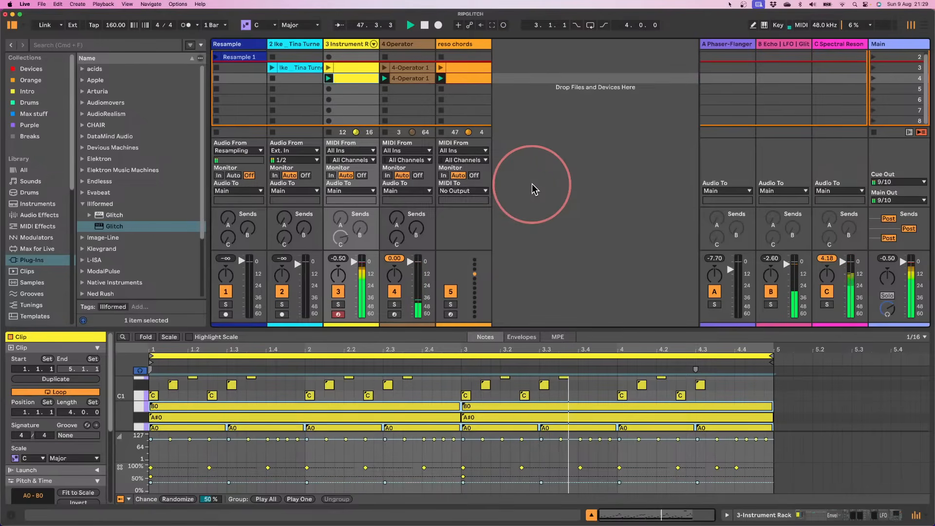
- Insert another Glitch plug-in just before Drum Buss on the Phaser-Flanger return
left_click(715, 44)
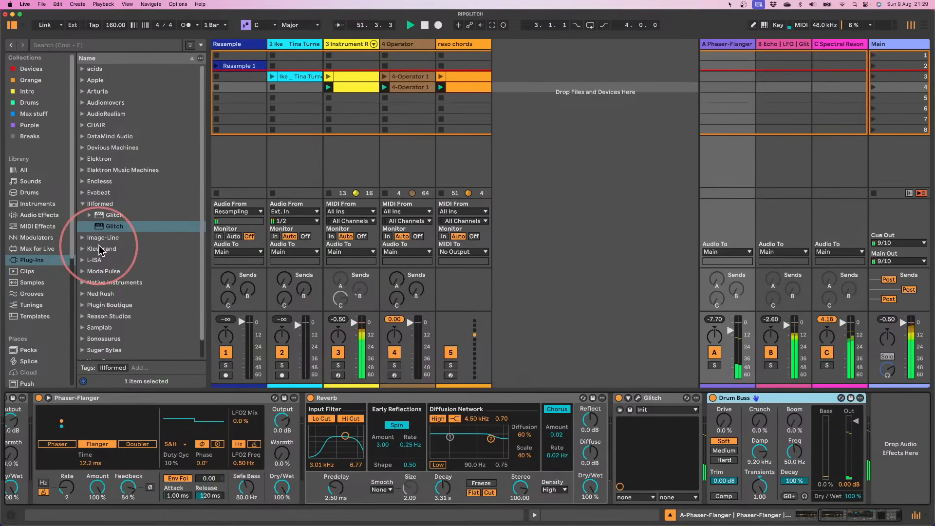
mouse_move(100, 226)
left_mouse_down()
mouse_move(504, 381)
mouse_move(705, 420)
mouse_move(705, 411)
mouse_move(723, 497)
left_mouse_up()
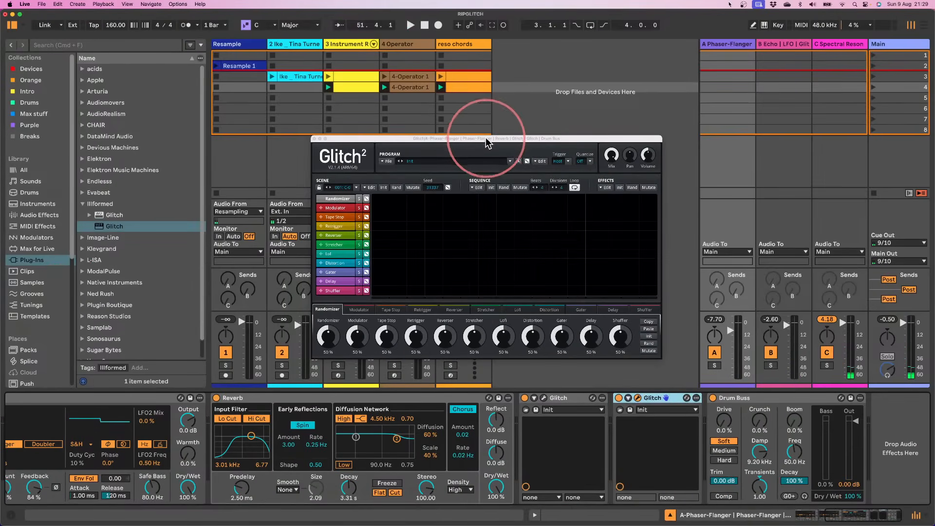
- Move the Glitch window clear of the mixer, start playback and draw a Gater block across the whole sequence
left_click_drag(486, 136, 390, 109)
left_click(232, 238)
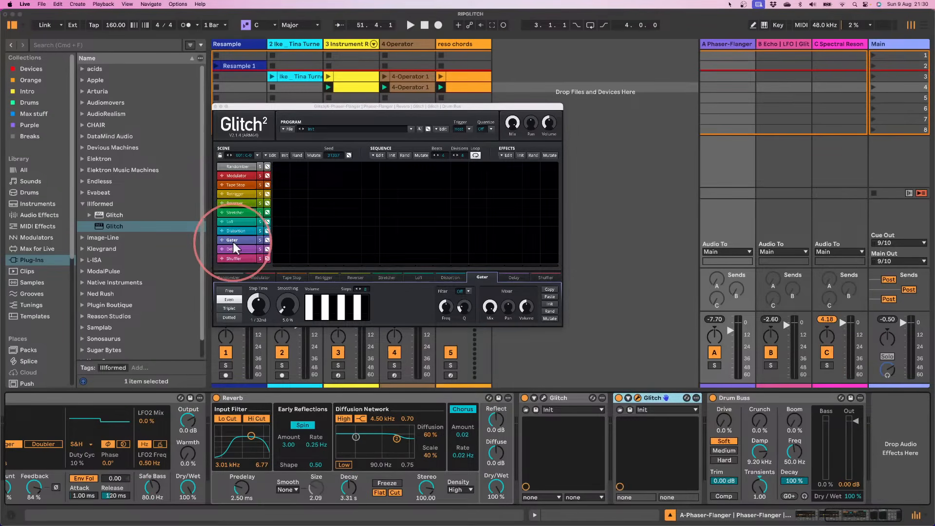
key("space")
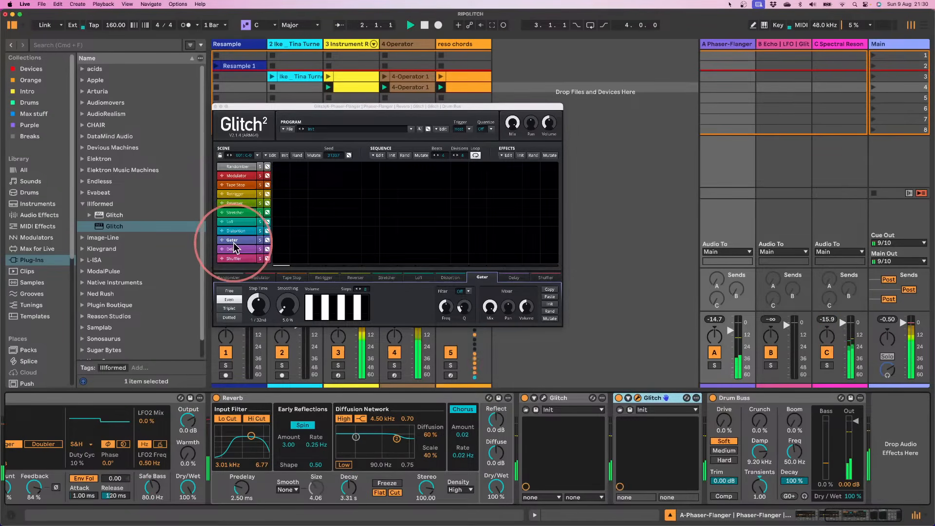
left_click_drag(274, 240, 653, 247)
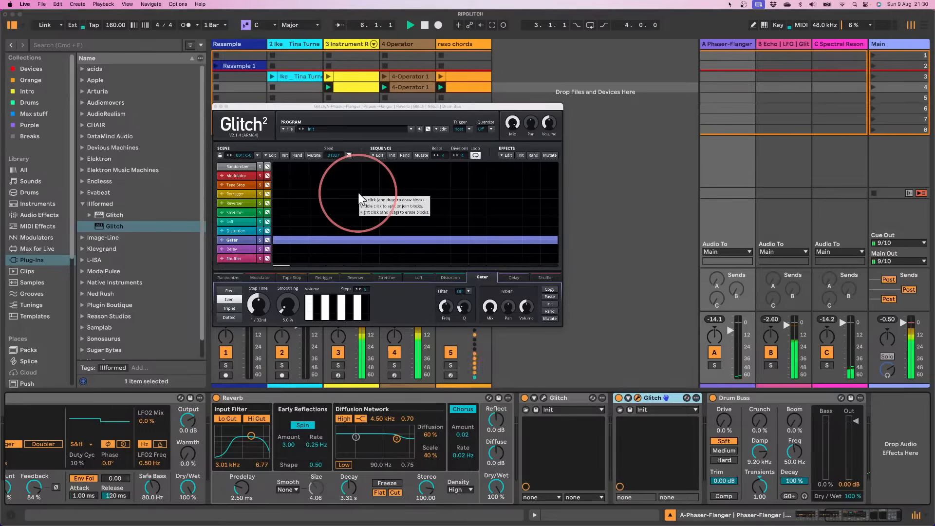
- Move the audio clips on the Resample track and track 2 up to scene 1, and launch scene 3
left_click_drag(297, 77, 292, 57)
left_click_drag(233, 76, 243, 57)
left_click(767, 101)
left_click(872, 77)
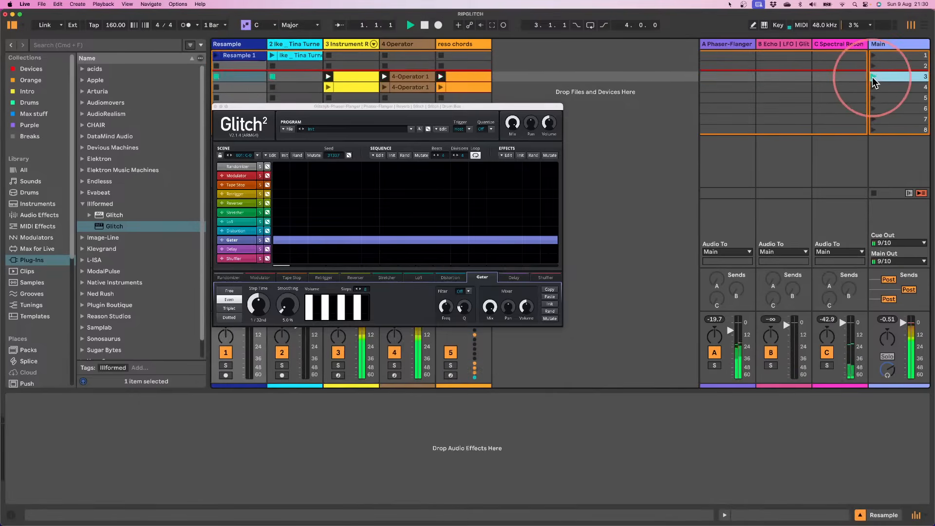
- Set the Gater's smoothing to 32.9% and double the Glitch sequence's beats and divisions
left_click(522, 162)
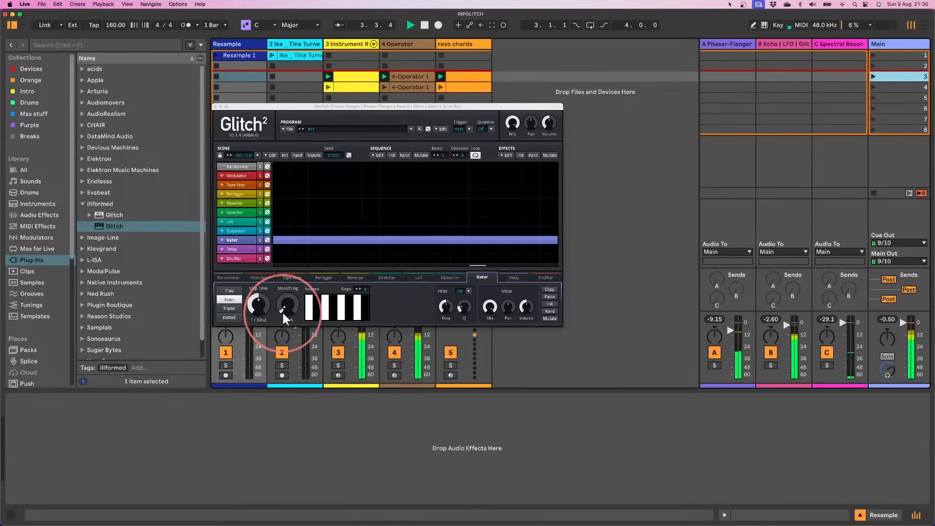
mouse_move(283, 309)
left_mouse_down()
mouse_move(283, 322)
mouse_move(282, 292)
left_mouse_up()
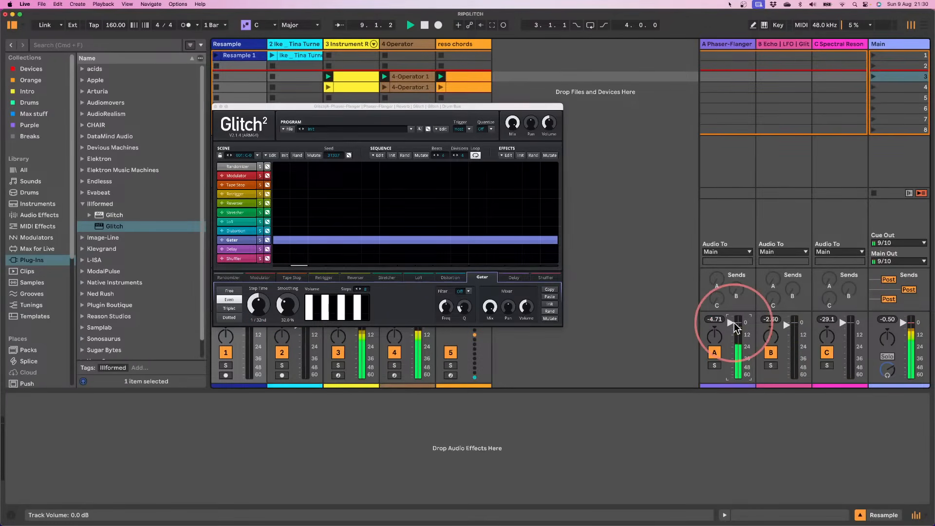
left_click_drag(443, 155, 443, 78)
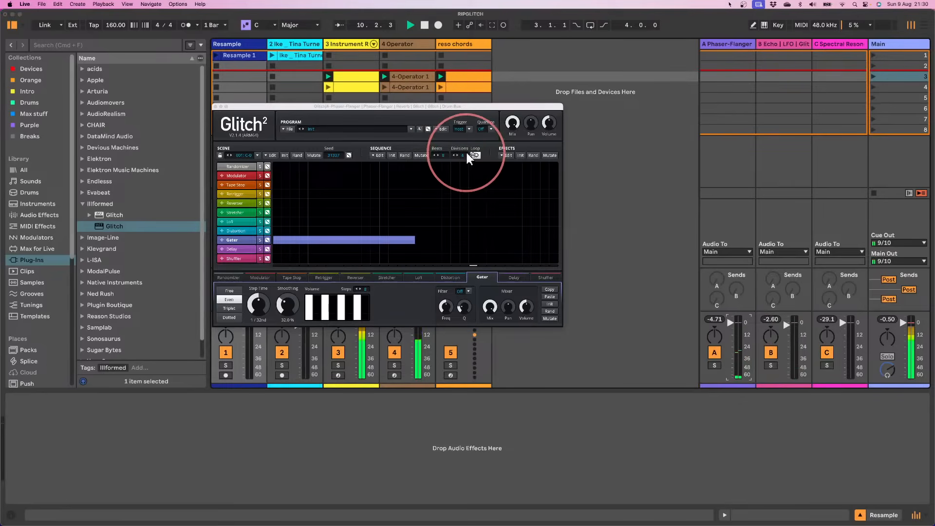
left_click_drag(466, 157, 463, 124)
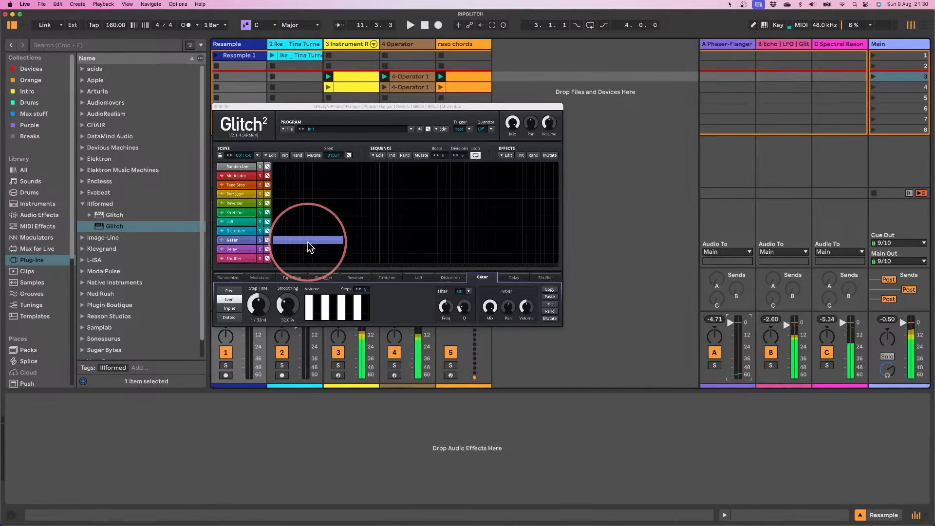
- Erase the Gater block and draw a Randomizer block over the last quarter of the sequence
right_click(280, 241)
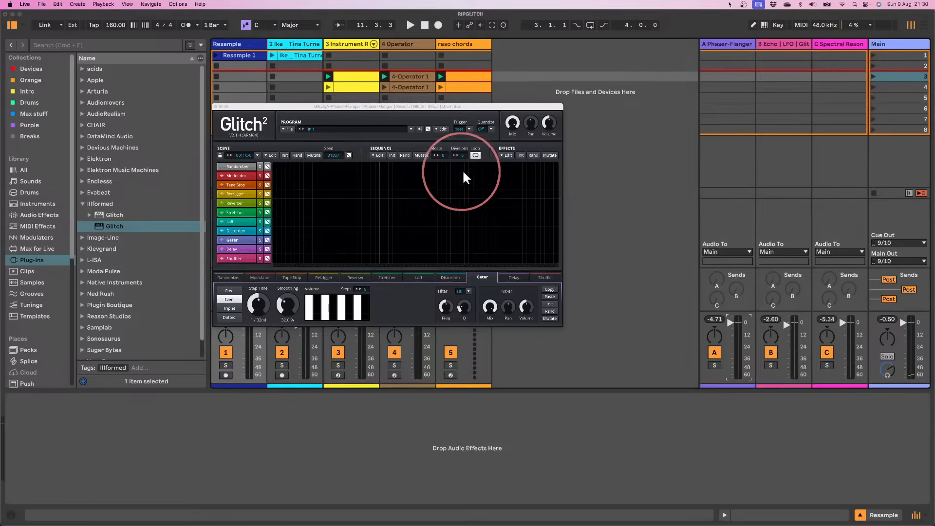
left_click_drag(487, 166, 603, 171)
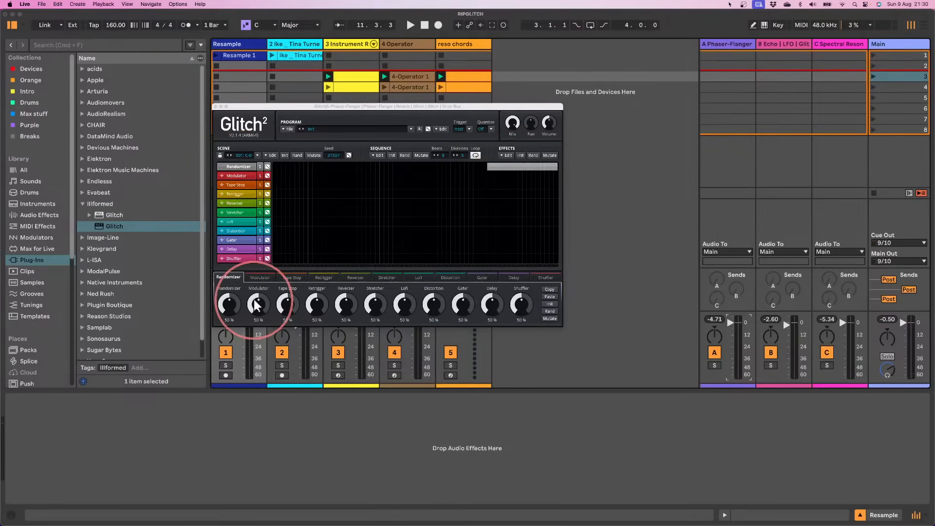
- Set the Randomizer weights of Modulator, Tape Stop, Retrigger, Reverser, Stretcher, Lofi, Distortion, Delay and Shuffler to 0%
left_click_drag(255, 304, 261, 389)
left_click_drag(287, 305, 299, 377)
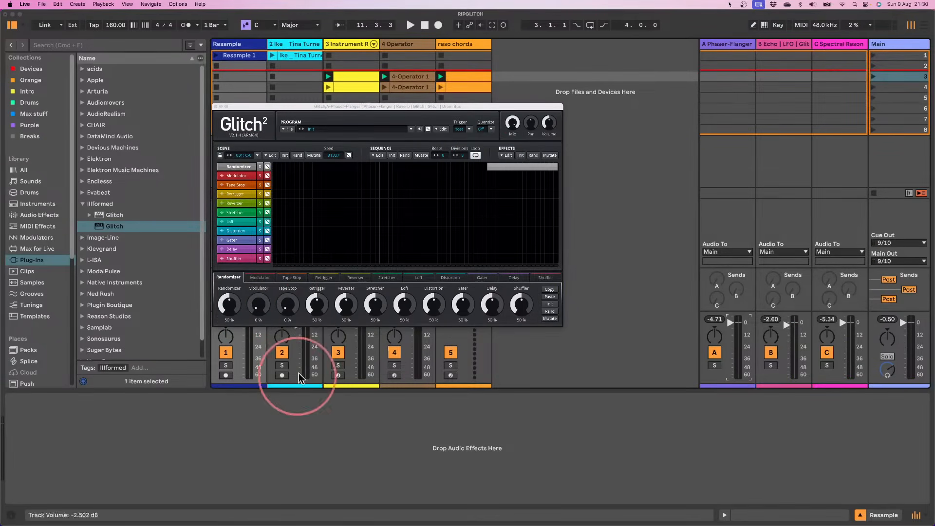
left_click_drag(316, 304, 302, 390)
left_click_drag(344, 305, 350, 414)
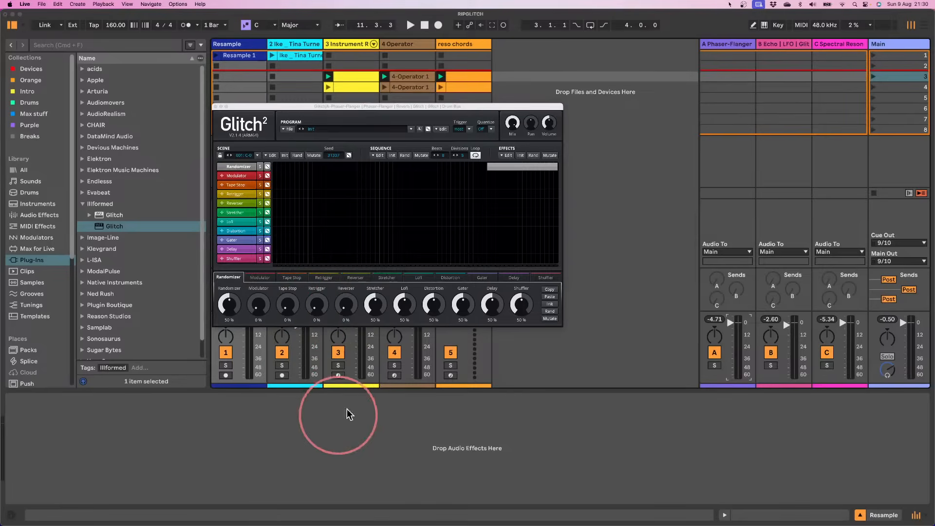
left_click_drag(373, 306, 365, 397)
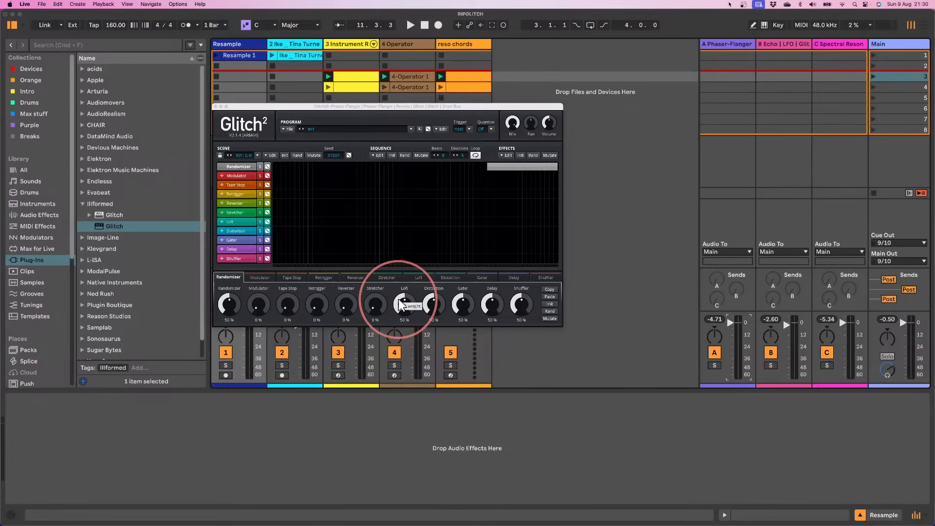
left_click_drag(399, 304, 424, 390)
left_click_drag(428, 308, 445, 359)
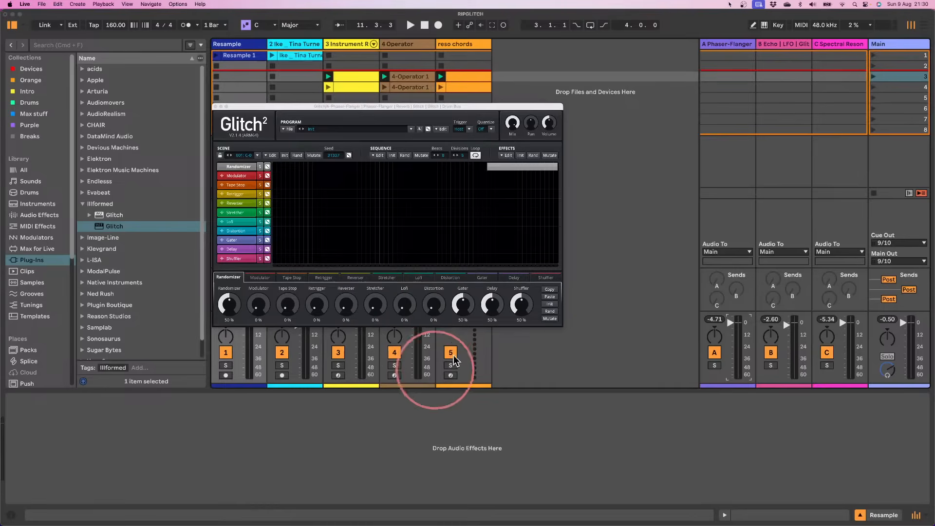
left_click_drag(485, 308, 487, 390)
left_click_drag(513, 316, 512, 397)
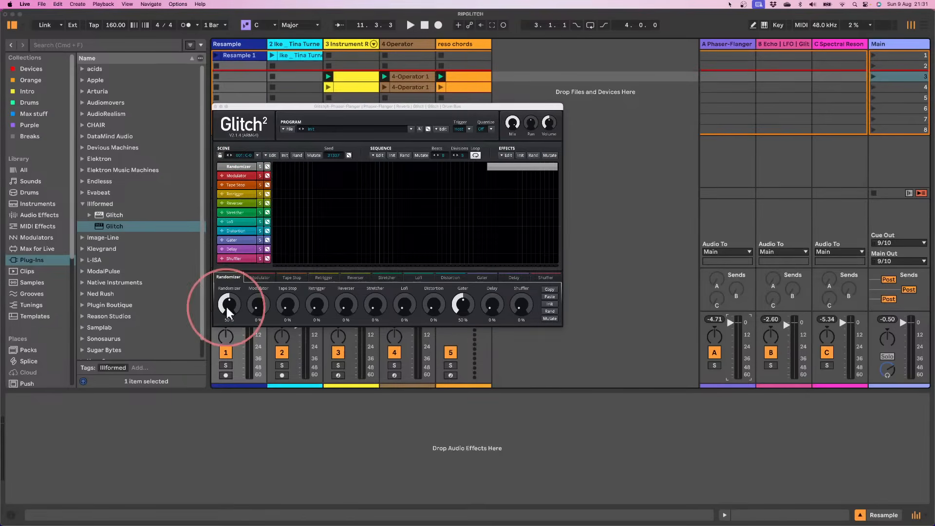
- Set the mixer's Mix to 0% for both the Modulator and Tape Stop effects
left_click(266, 276)
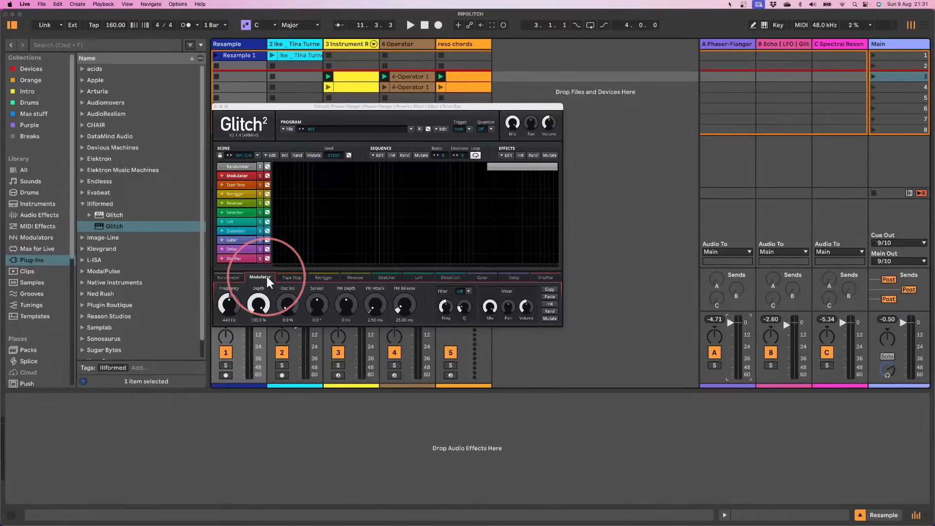
left_click_drag(489, 311, 484, 329)
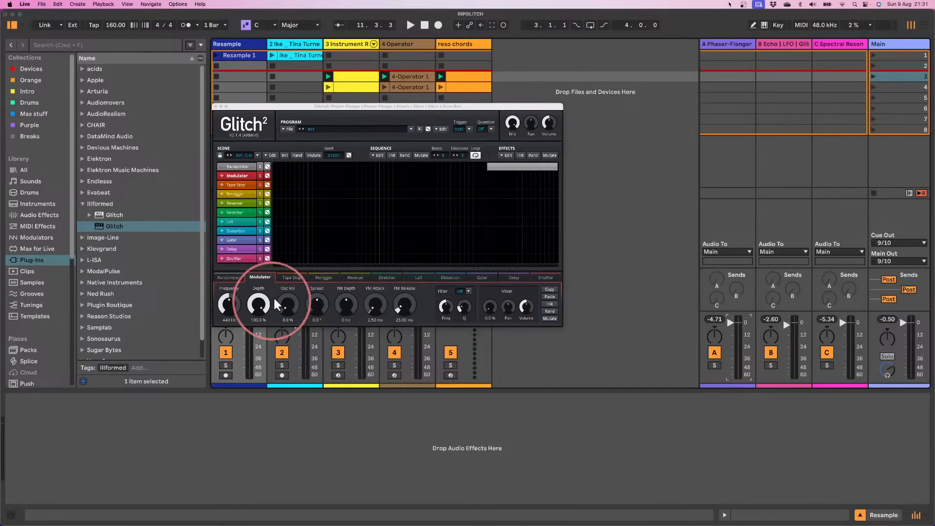
left_click(295, 277)
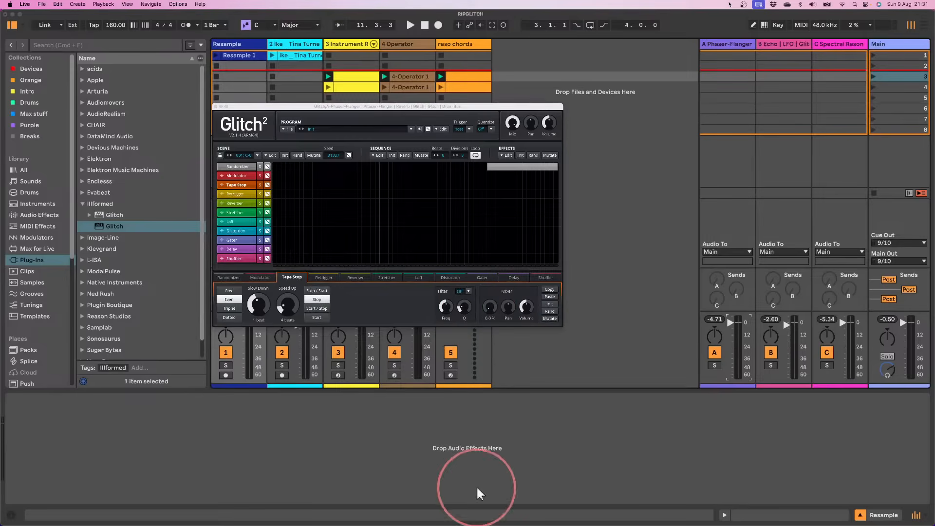
- Raise the Randomizer weights of Modulator and Tape Stop to 100%, then audition the result and close the Glitch window
left_click(227, 275)
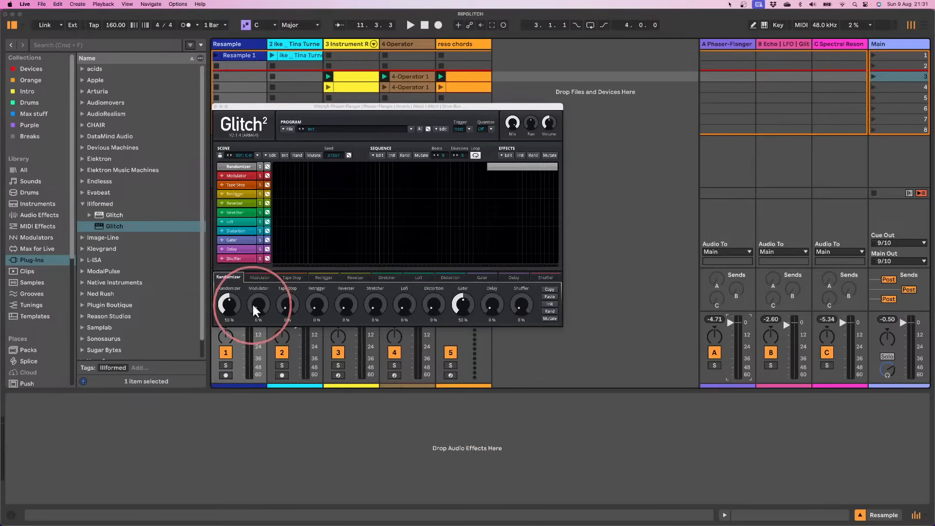
left_click_drag(281, 304, 299, 204)
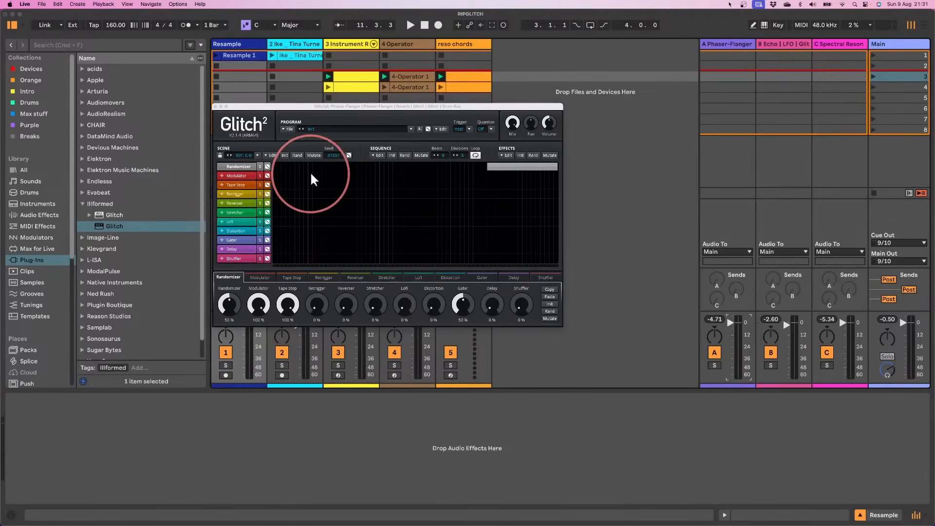
key("space")
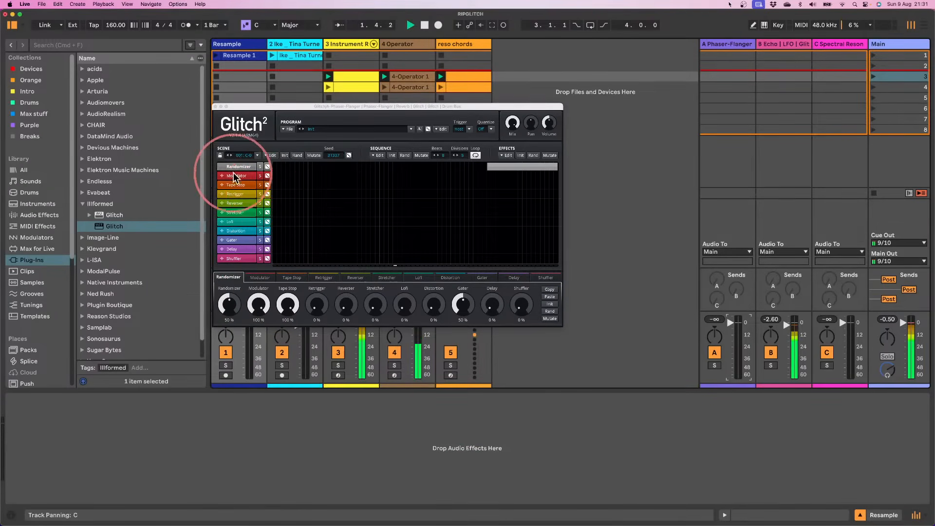
left_click(215, 106)
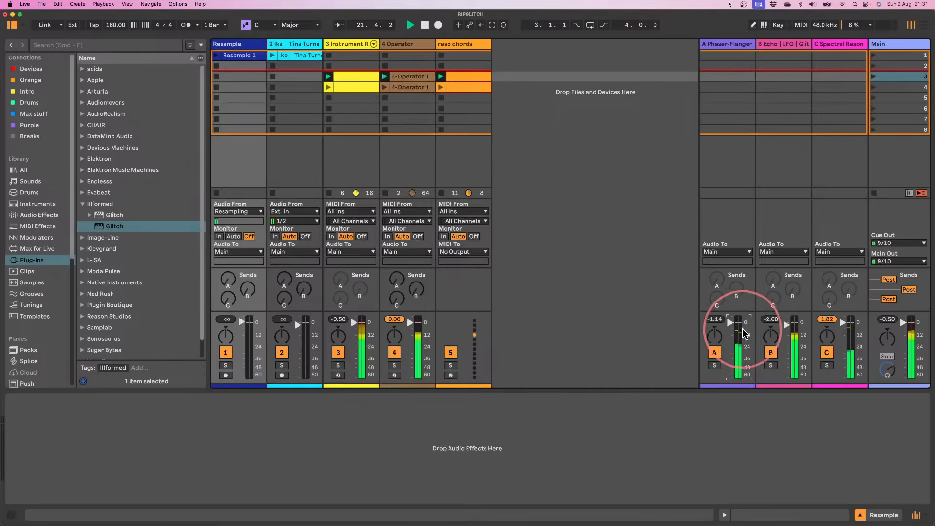
- Lower the Drum Buss output to -4.50 dB on the Phaser-Flanger return and reduce it on the Echo return too
left_click(719, 44)
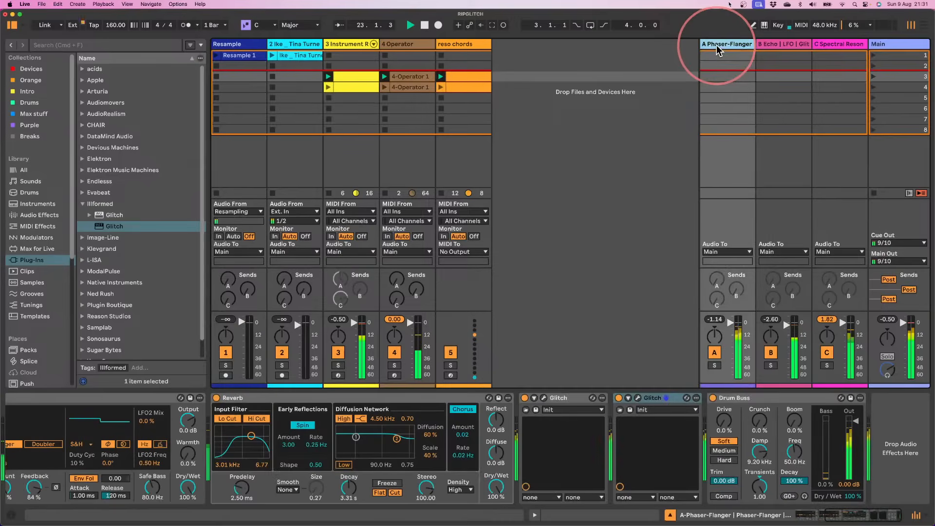
left_click_drag(852, 488, 852, 498)
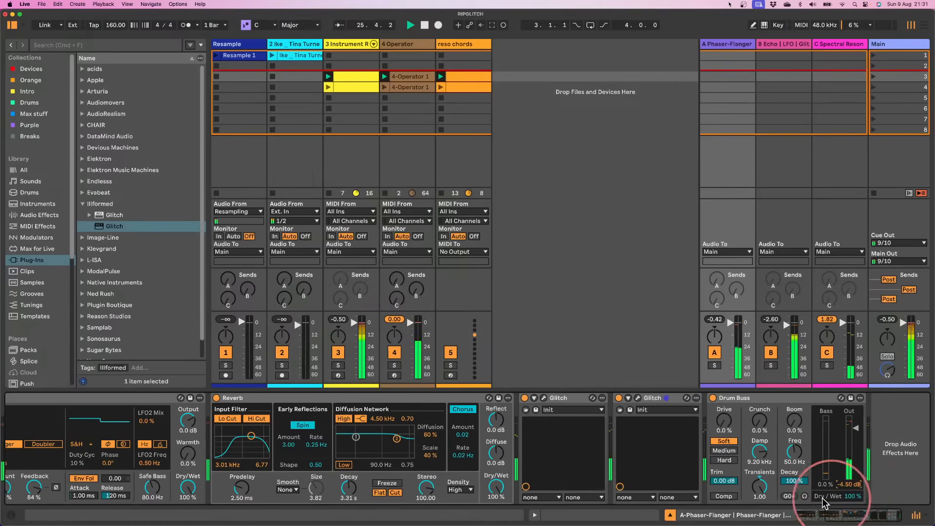
left_click(796, 46)
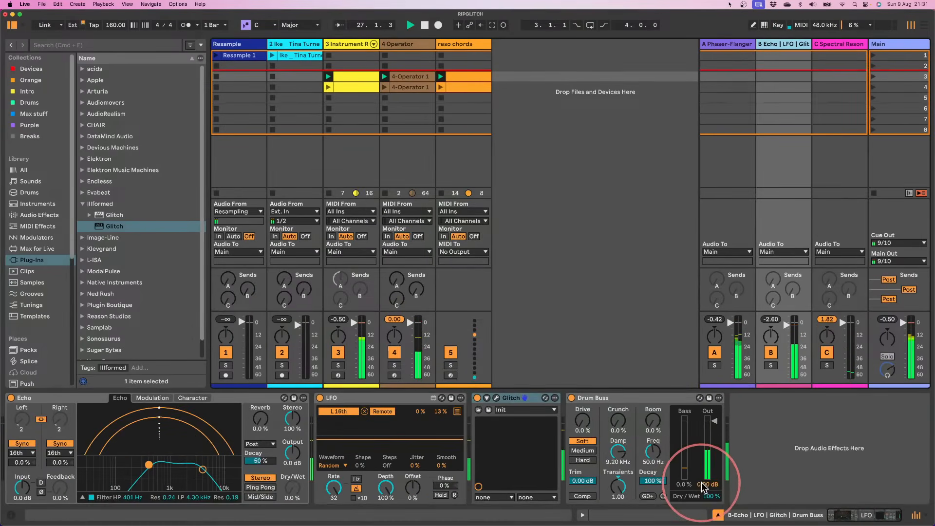
left_click_drag(705, 482, 702, 490)
- Set the Hybrid Reverb's size to 15% on the Spectral Resonator return, and launch scene 4
left_click(836, 45)
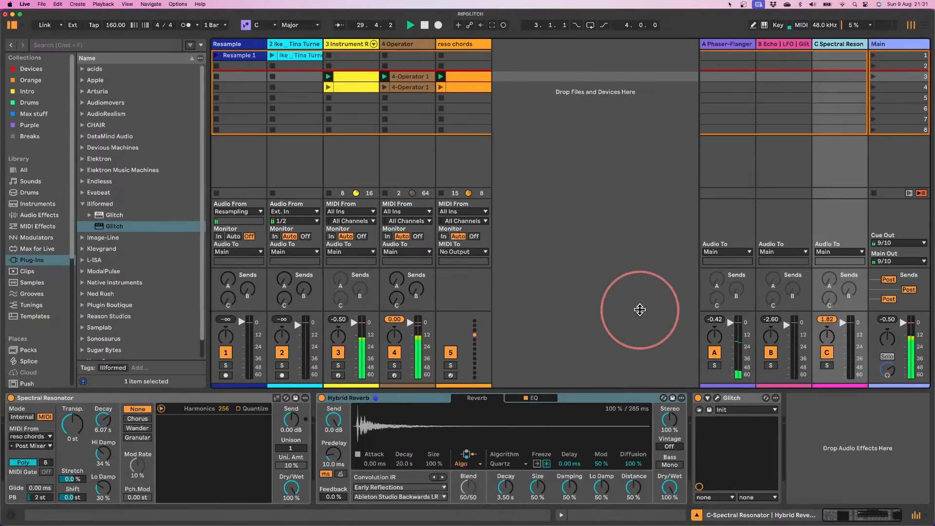
left_click_drag(537, 486, 535, 493)
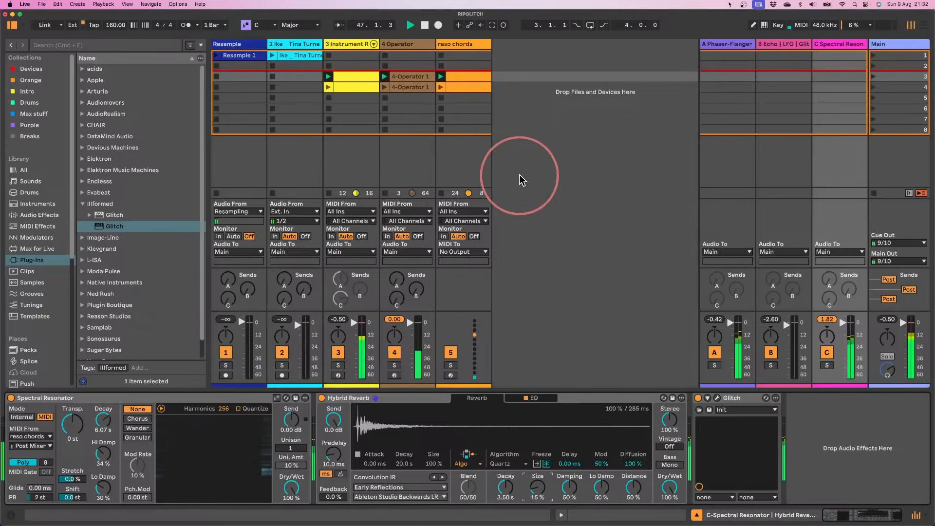
left_click(890, 90)
left_click(873, 88)
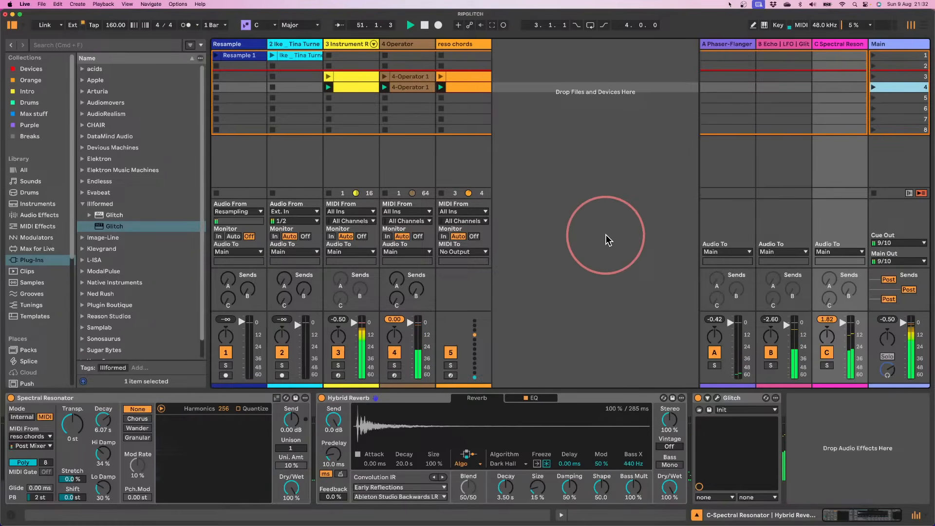
- In the Instrument Rack's scene 4 clip, set the chance of all C1 to B1 notes to 56%
left_click(360, 92)
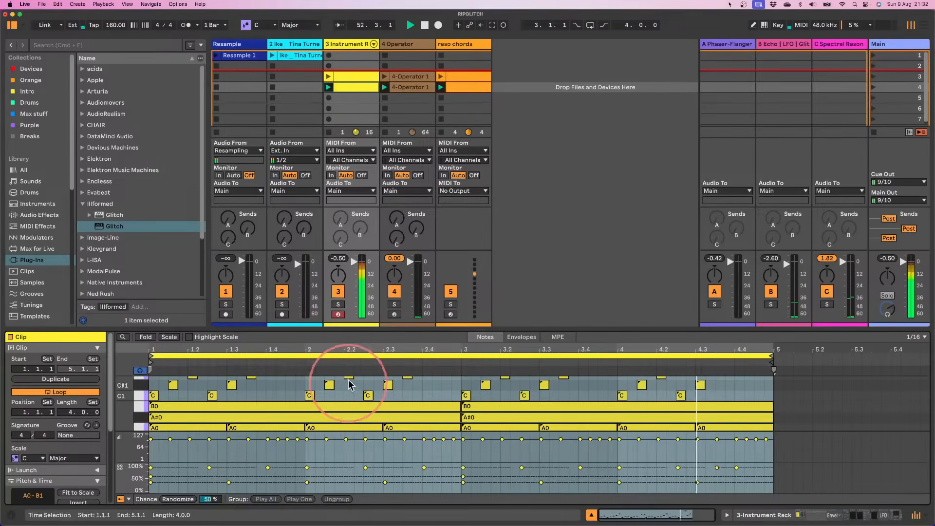
left_click_drag(334, 388, 359, 101)
scroll(146, 229, "up", 5)
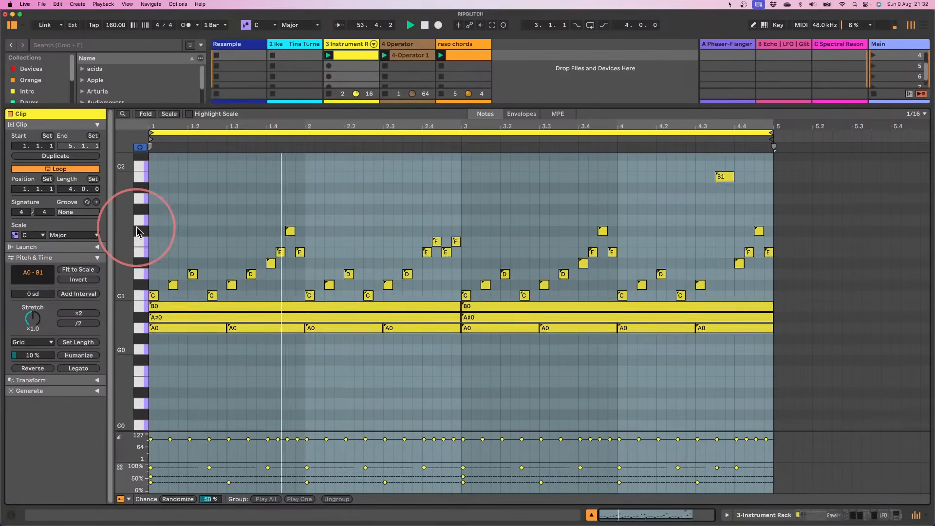
left_click_drag(139, 320, 140, 193)
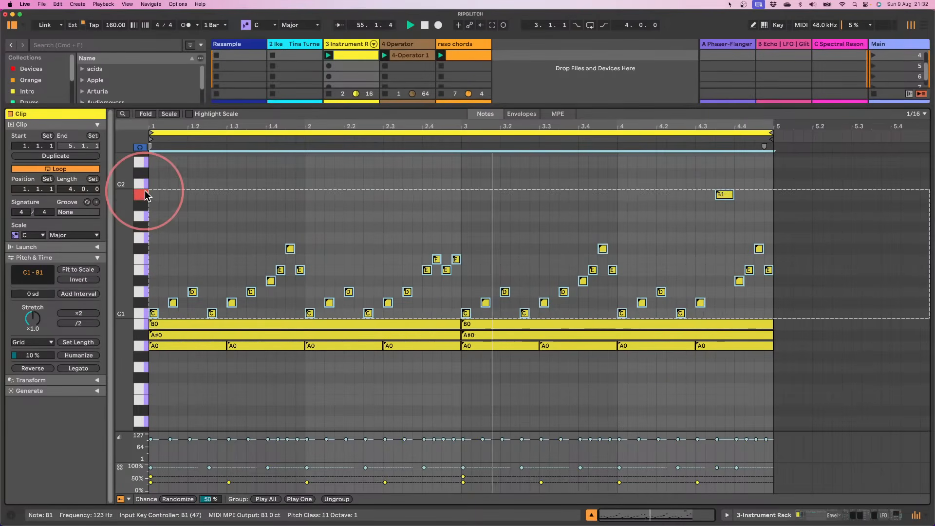
left_click_drag(189, 490, 209, 469)
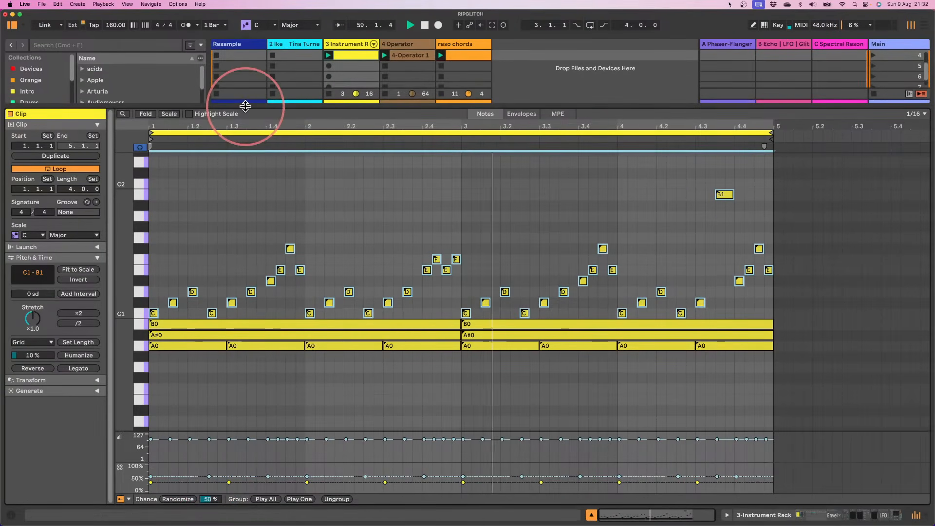
left_click_drag(244, 105, 193, 428)
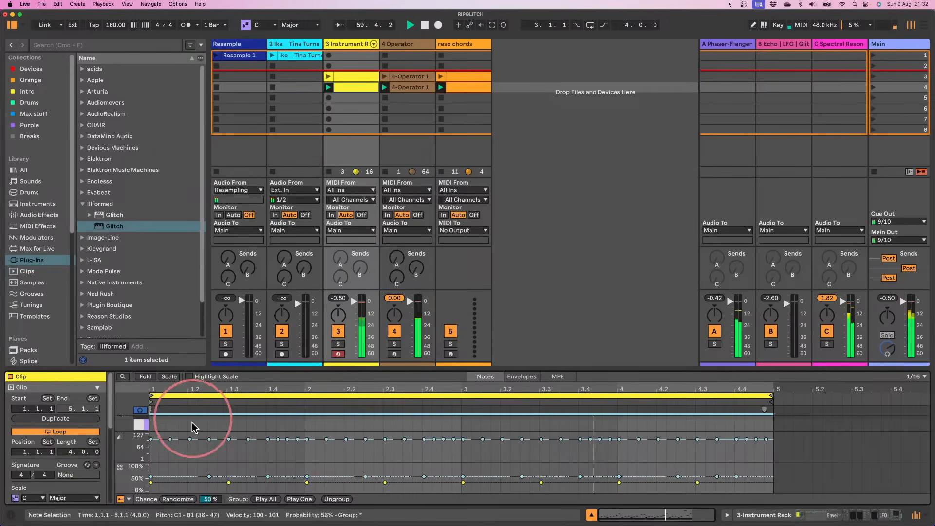
- Find the Cymbals folder in the SAMPLES sample library and expand it
left_click(602, 195)
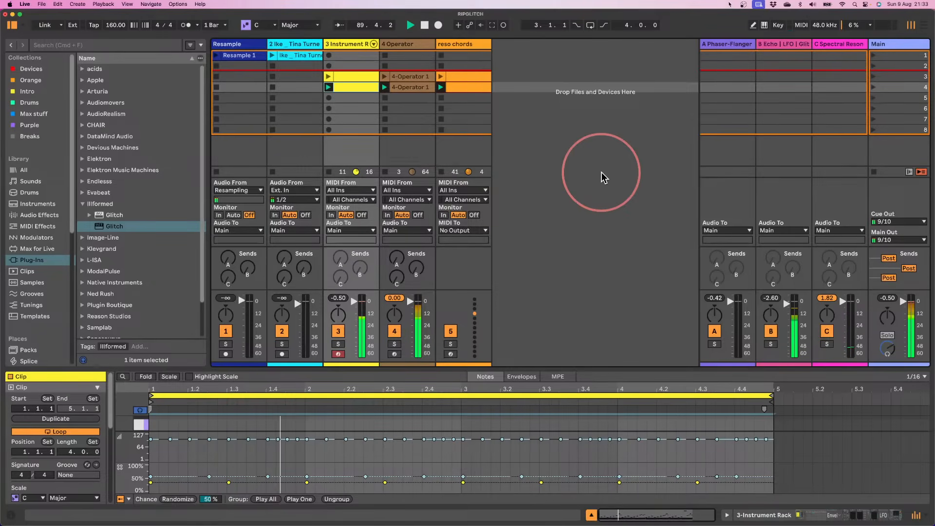
scroll(21, 189, "down", 10)
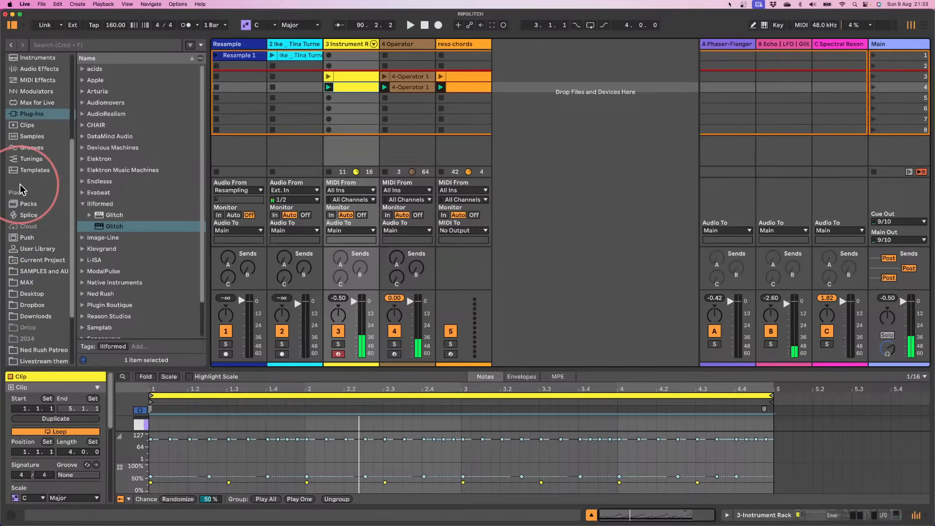
scroll(32, 293, "down", 4)
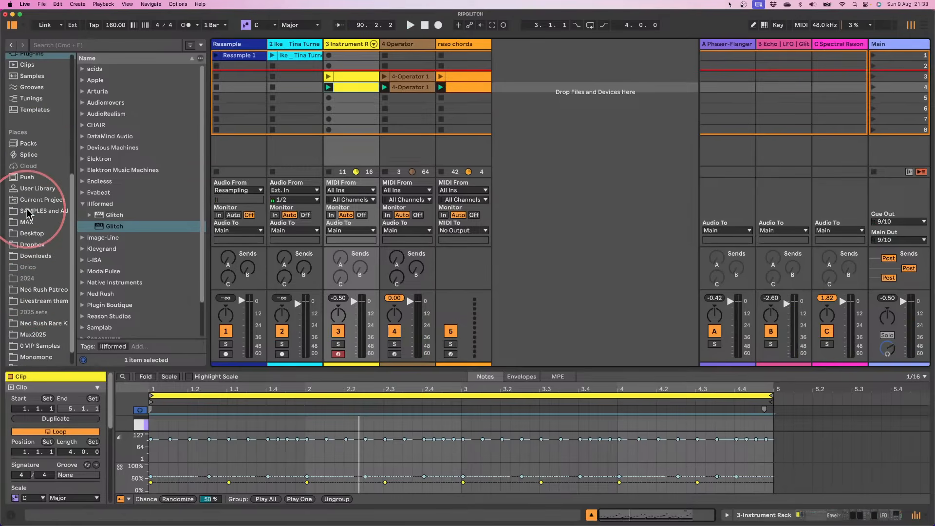
left_click(43, 210)
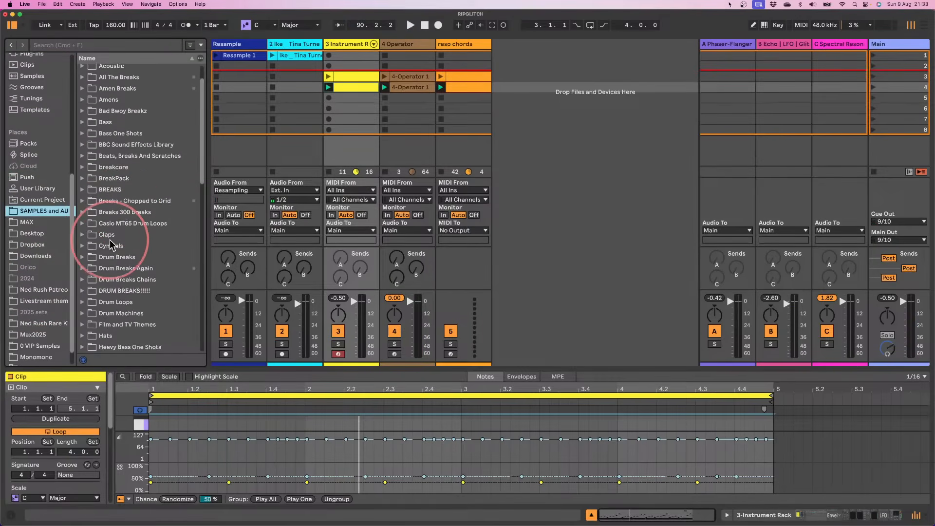
scroll(97, 239, "down", 1)
left_click(83, 238)
- Audition the cymbal samples 28-cym11, 28-cym10 and 28-cym09 in the Cymbals folder
scroll(86, 253, "down", 4)
left_click(95, 272)
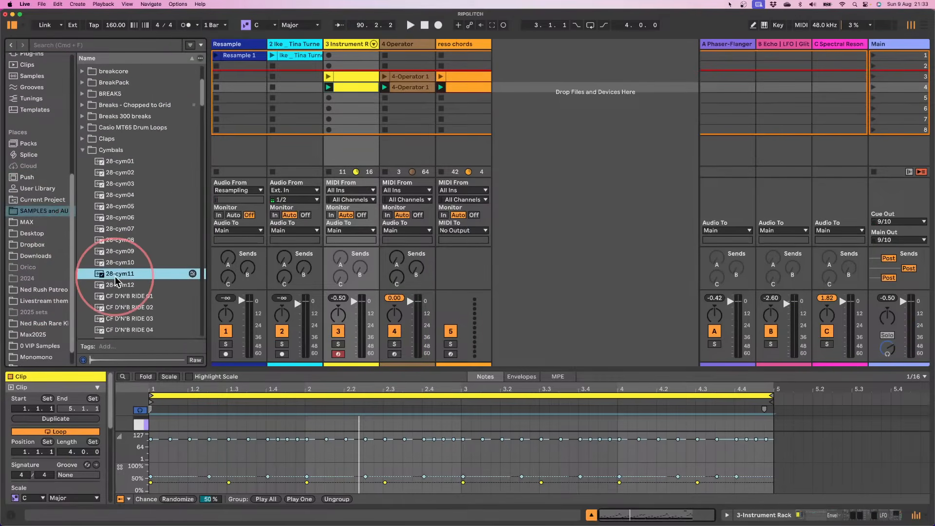
left_click(114, 263)
left_click(112, 275)
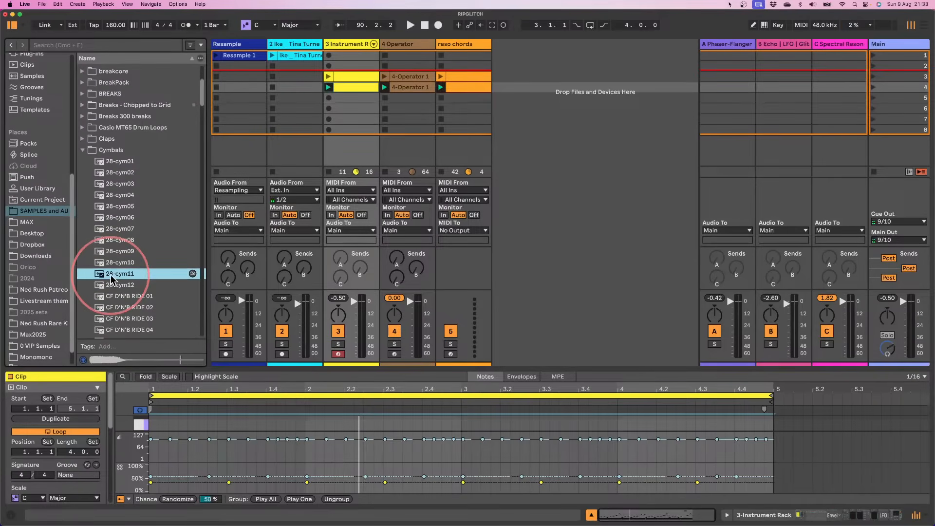
key("Up")
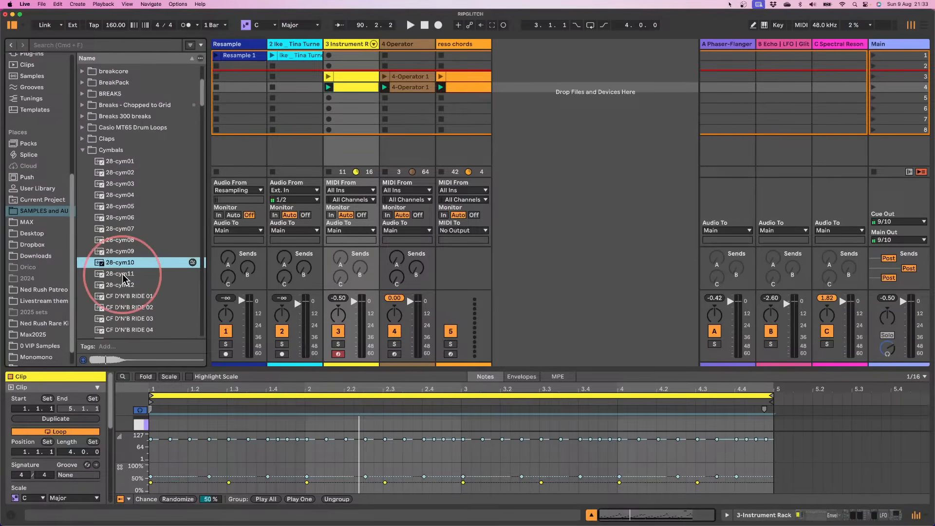
key("Up")
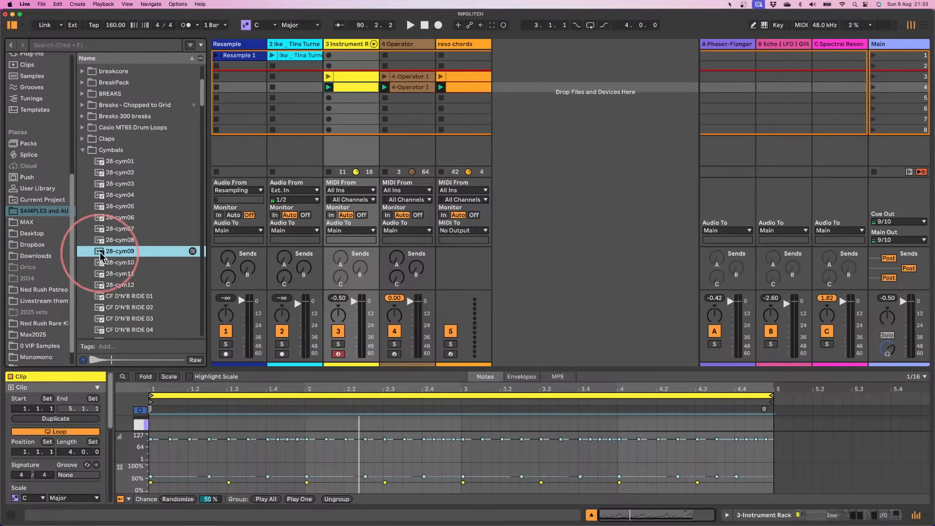
- Place 28-cym09 on a new audio track in scene 4 and launch it to hear it with the mix
left_click_drag(112, 250, 501, 87)
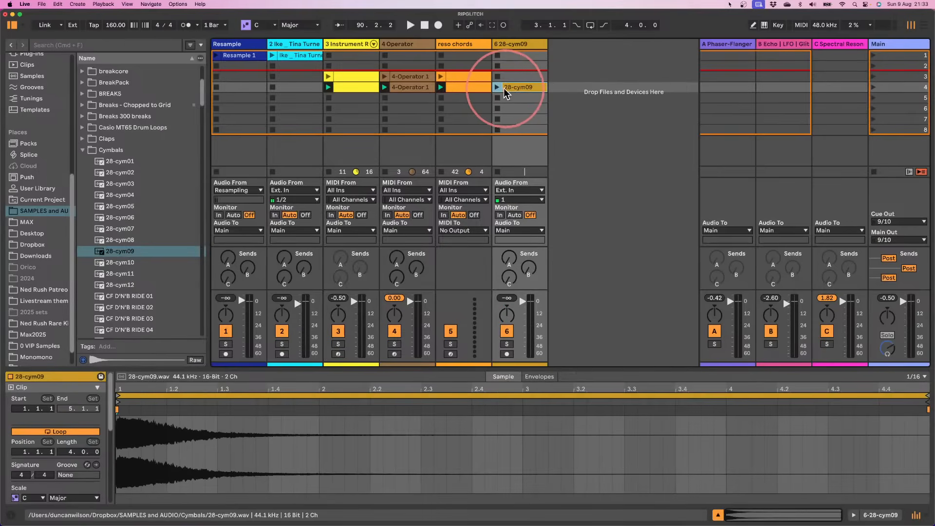
left_click(497, 88)
left_click_drag(146, 380, 127, 184)
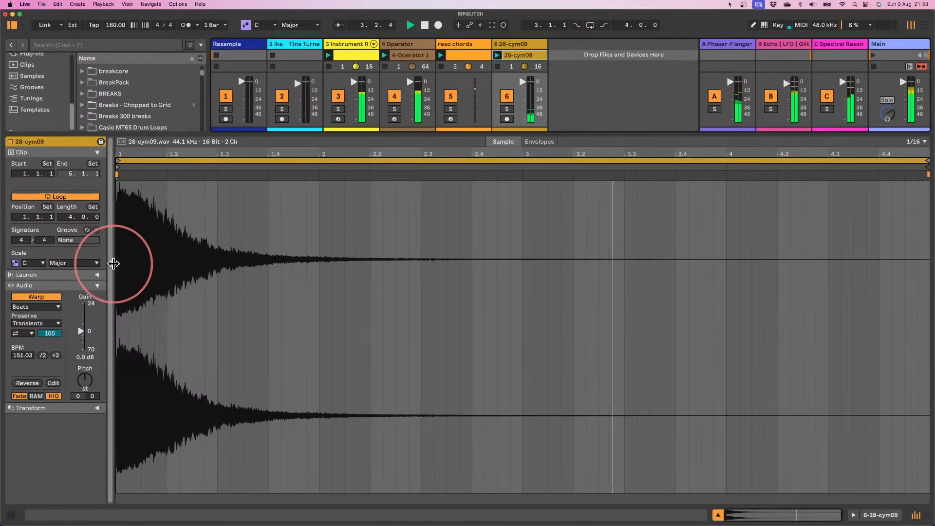
left_click_drag(115, 265, 278, 267)
left_click_drag(165, 139, 135, 385)
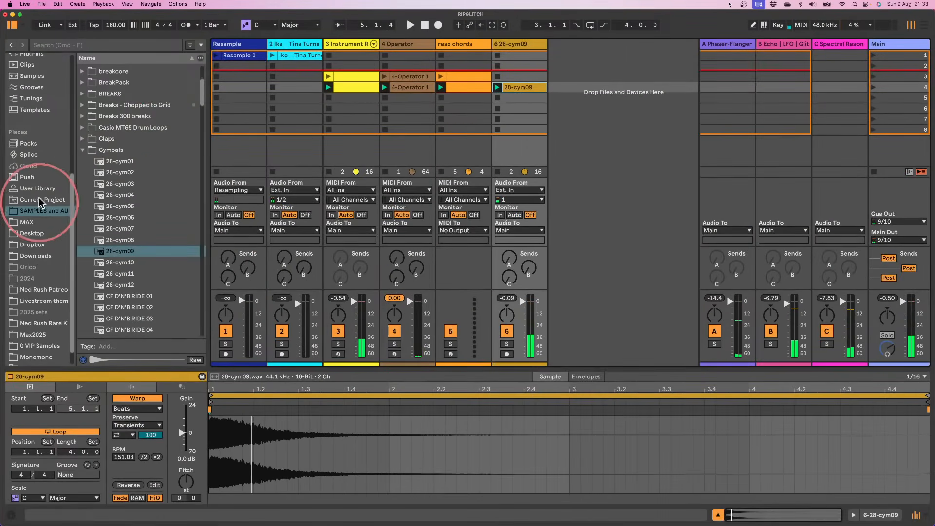
- Load the 28-cym09 clip into a Simpler on a new MIDI track, and delete the cymbal's audio track
scroll(19, 119, "up", 5)
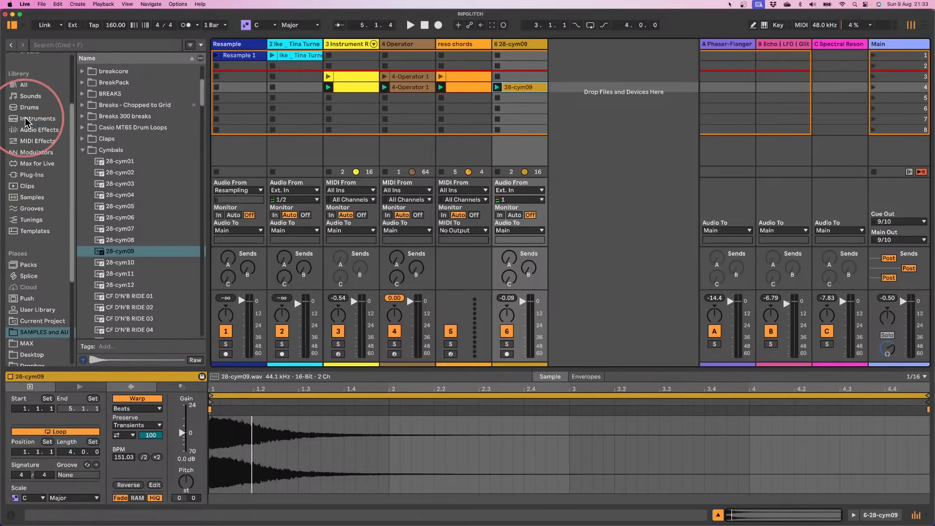
left_click(38, 119)
scroll(100, 309, "down", 3)
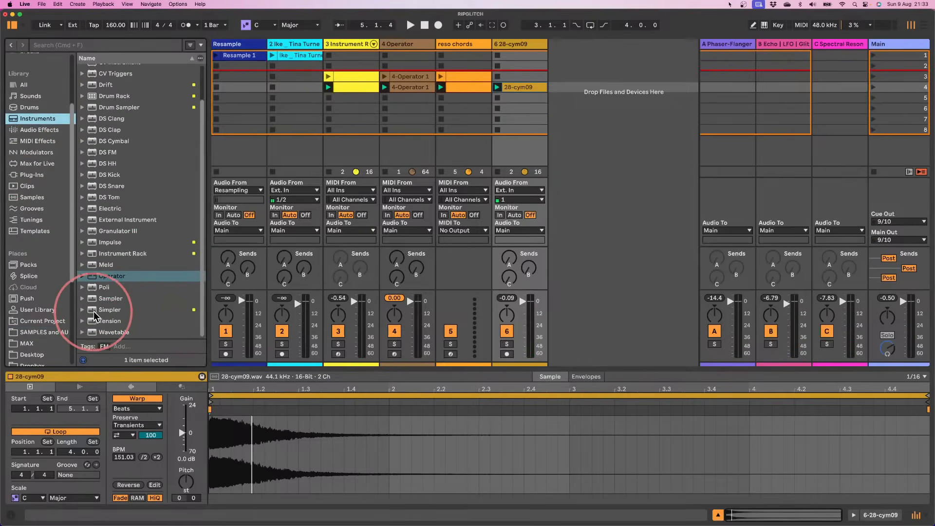
left_click_drag(93, 311, 577, 103)
left_click_drag(522, 88, 168, 418)
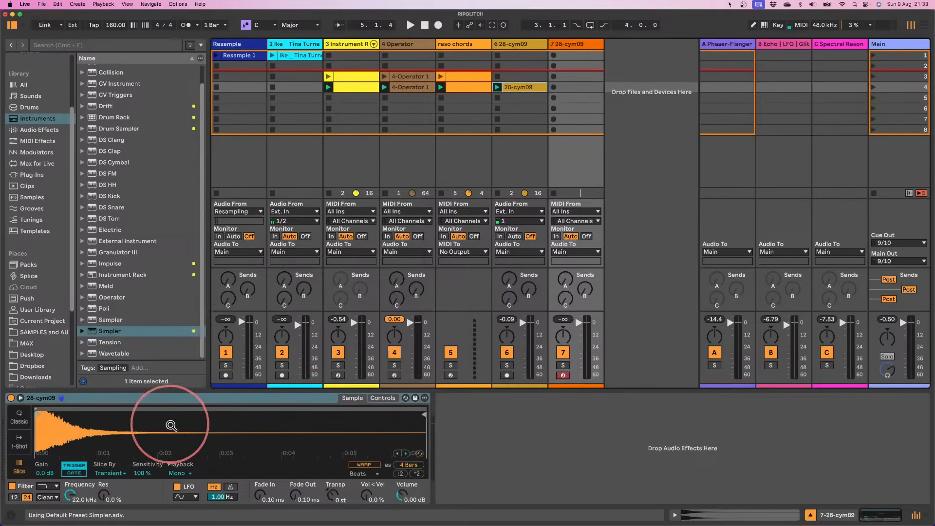
left_click(520, 44)
key("Delete")
- Create a MIDI clip in scene 3 of the Simpler track with a C3 note at 1.1.1 and a four-bar loop, and launch it
double_click(513, 77)
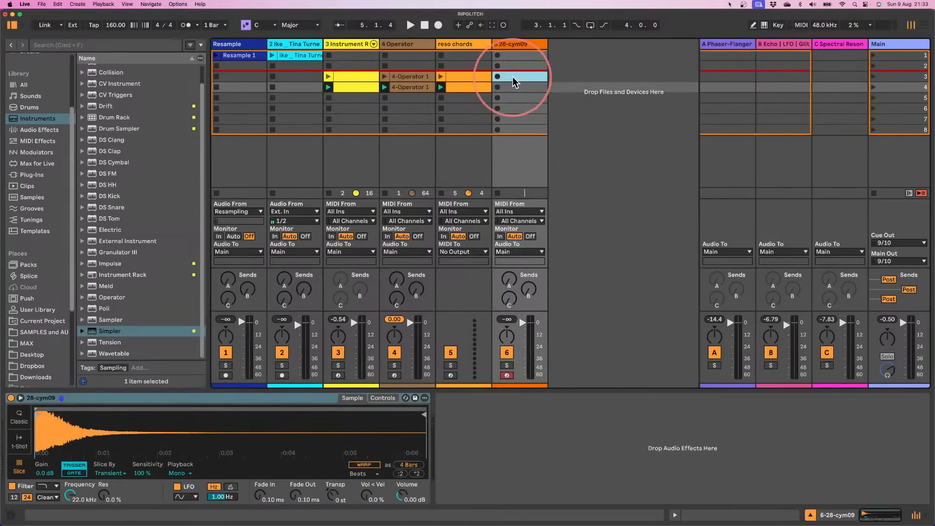
left_click_drag(265, 369, 268, 144)
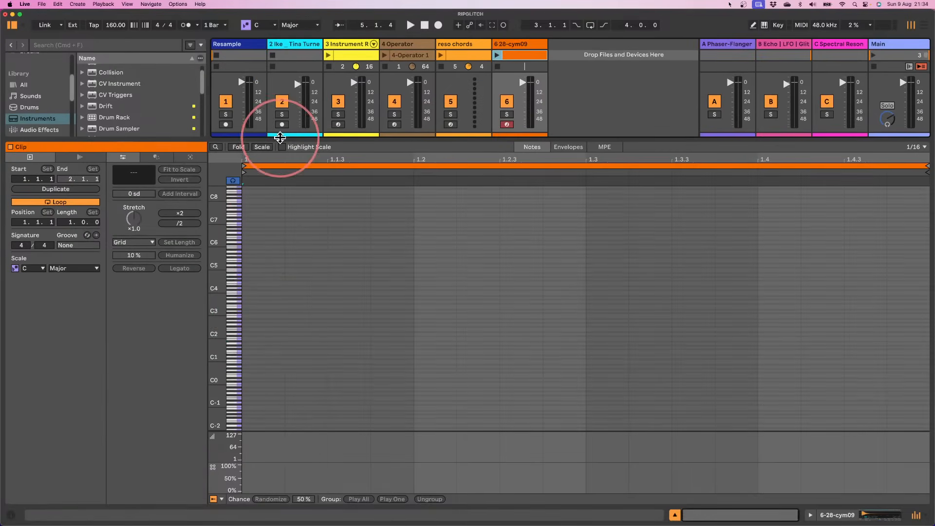
left_click_drag(222, 335, 225, 333)
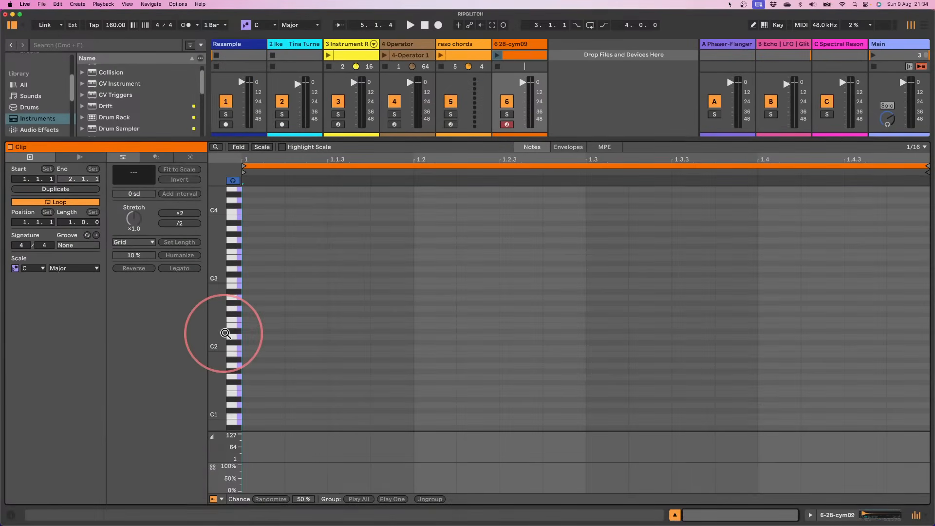
double_click(254, 279)
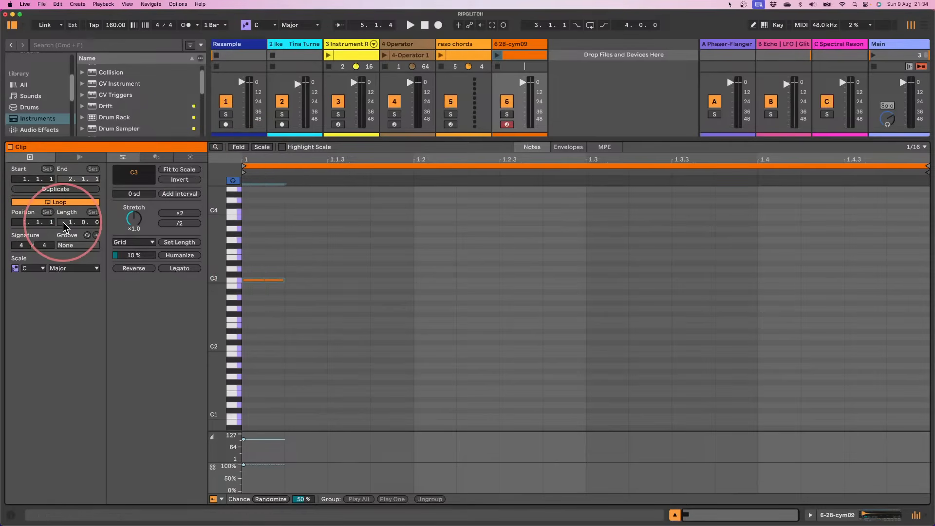
left_click_drag(64, 222, 64, 211)
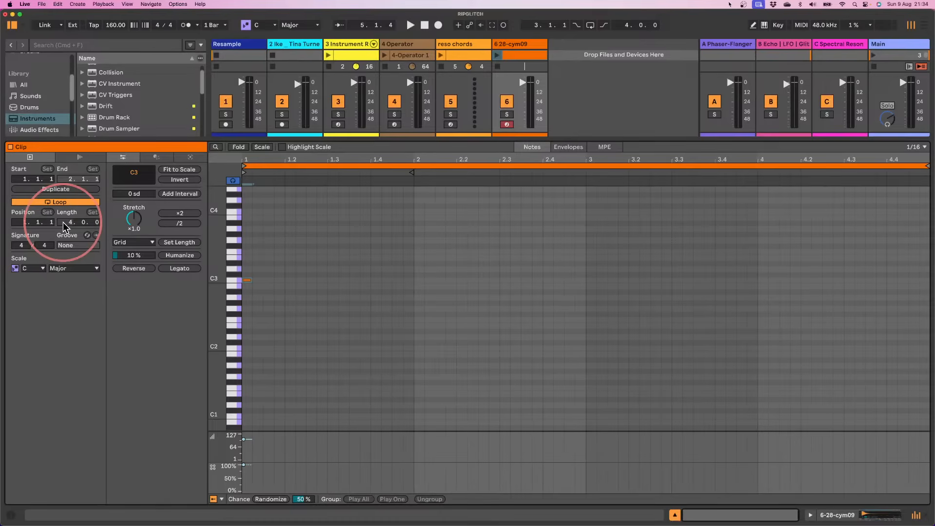
left_click(497, 55)
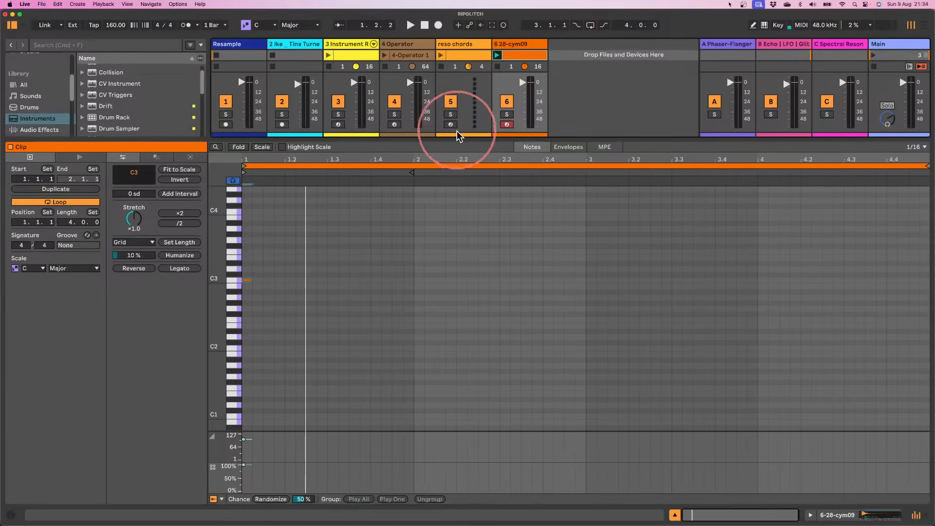
left_click_drag(454, 136, 419, 329)
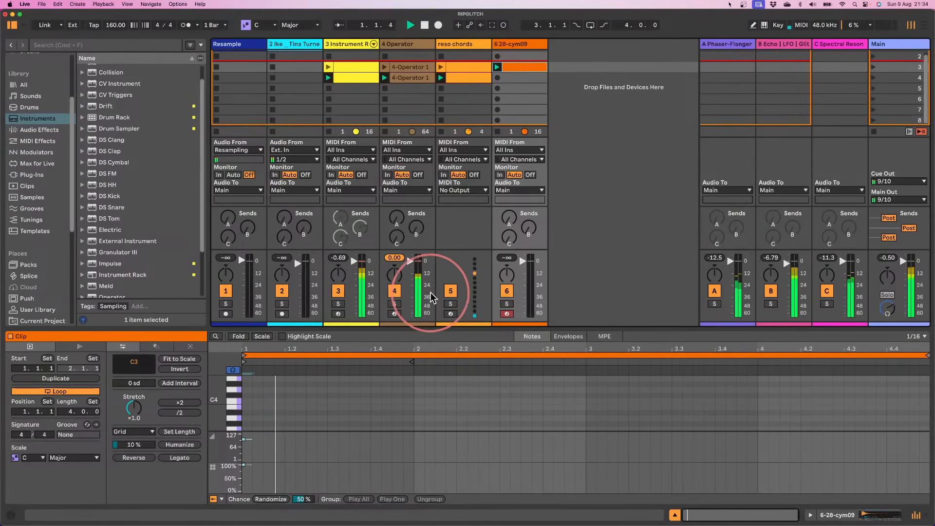
- Switch the cymbal Simpler to Classic mode, and set its release to 60.0 s and its volume to -9.14 dB
left_click(824, 516)
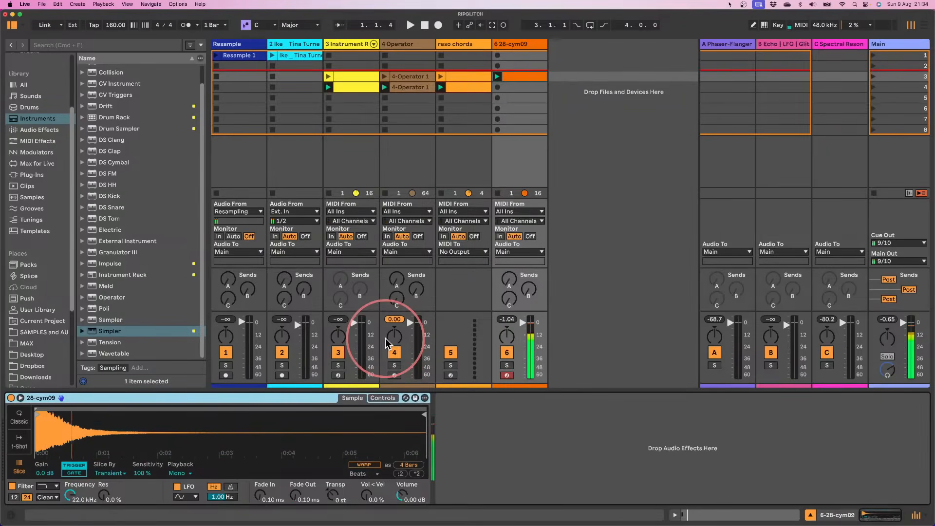
left_click(20, 421)
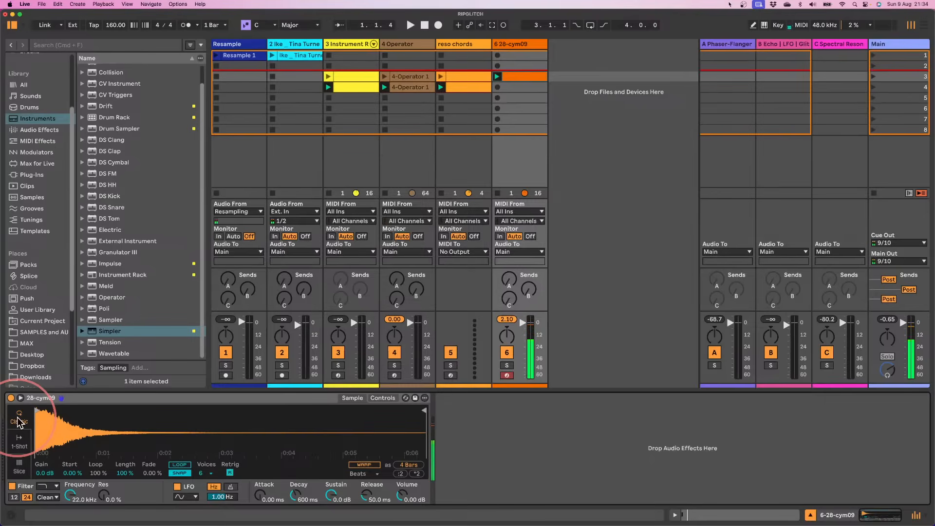
key("space")
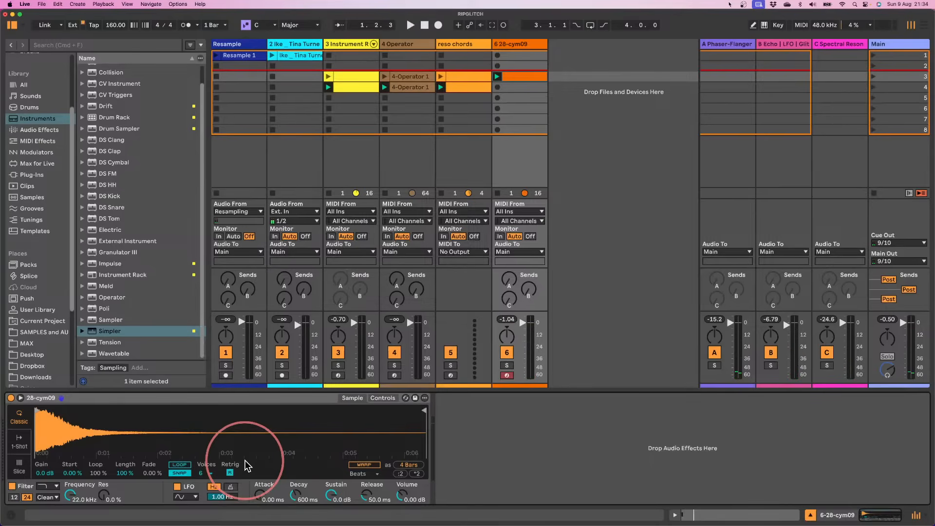
key("space")
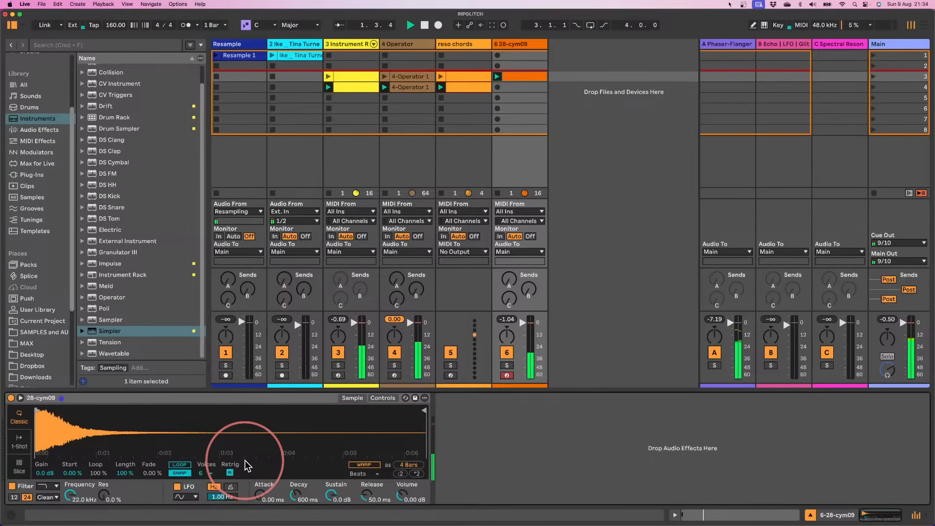
left_click_drag(365, 492, 403, 501)
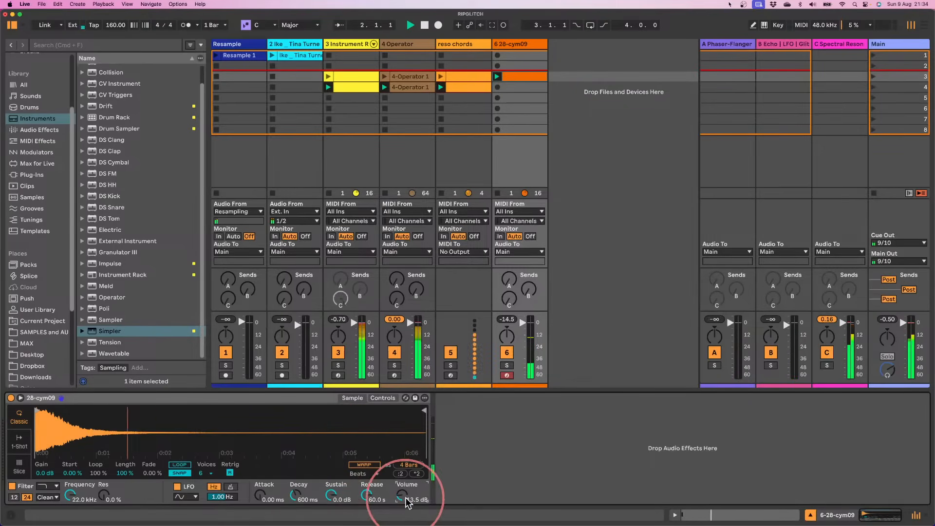
left_click_drag(402, 496, 402, 490)
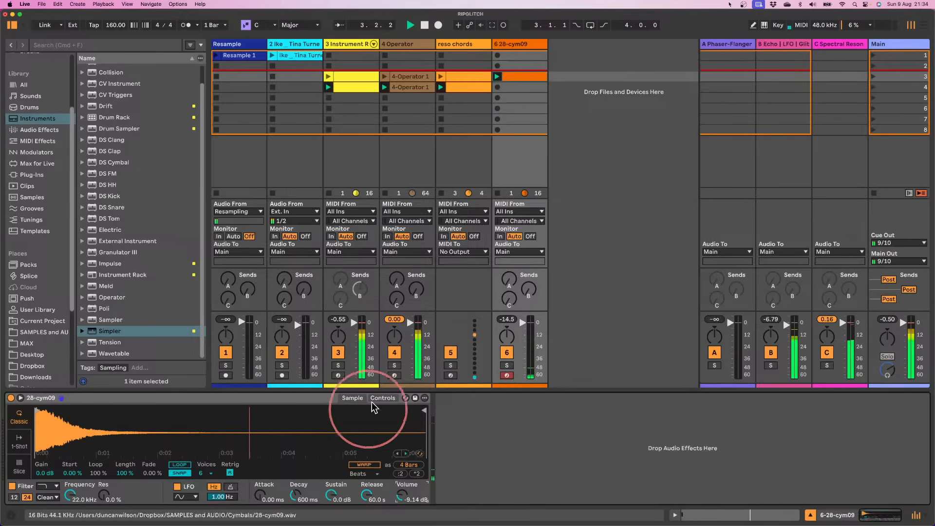
- Give the Simpler's LFO the random stepped waveform with a 0.01 Hz rate and 100% pitch modulation
left_click(382, 398)
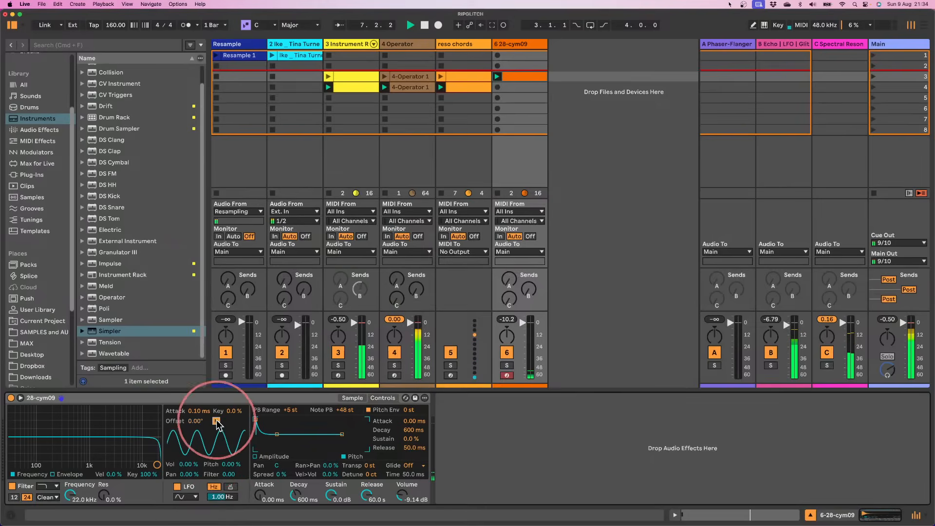
left_click(185, 497)
left_click(188, 486)
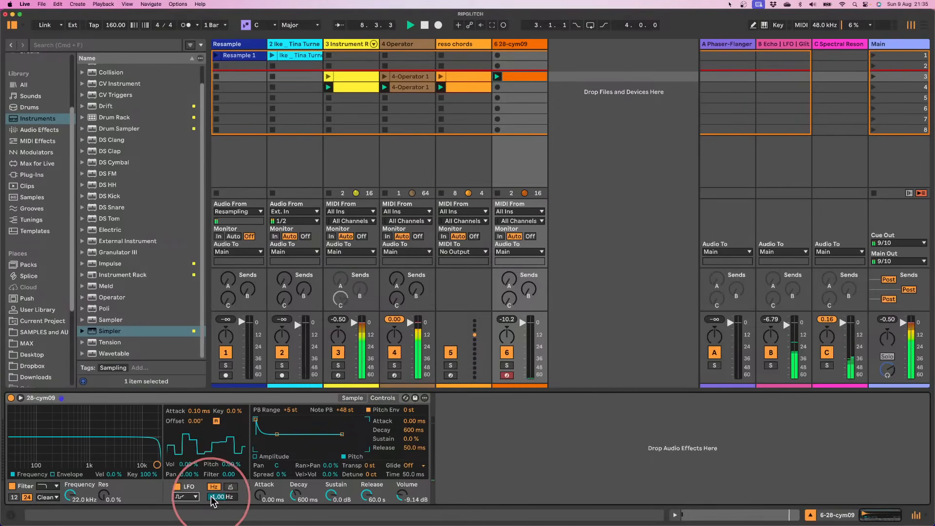
left_click_drag(215, 497, 217, 522)
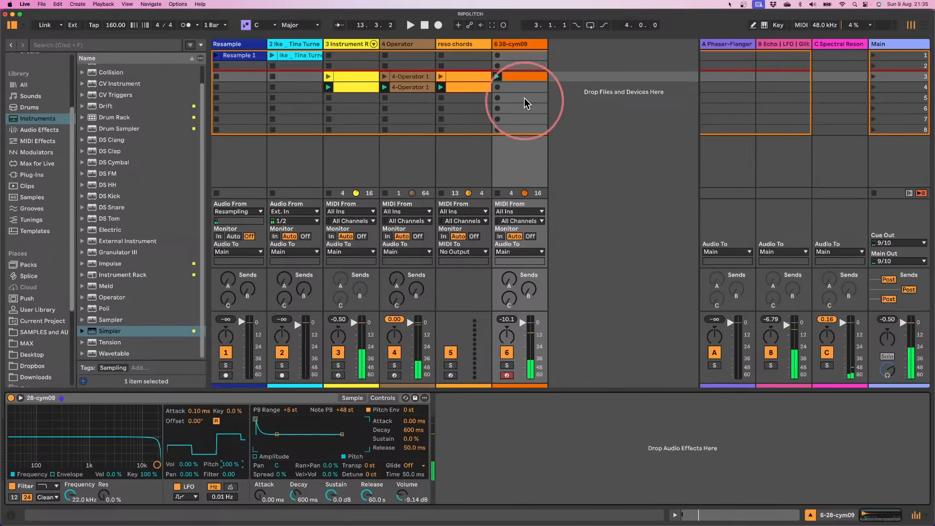
- Open the cymbal clip in scene 3 and display its MIDI Ctrl Pitch Bend envelope
double_click(522, 79)
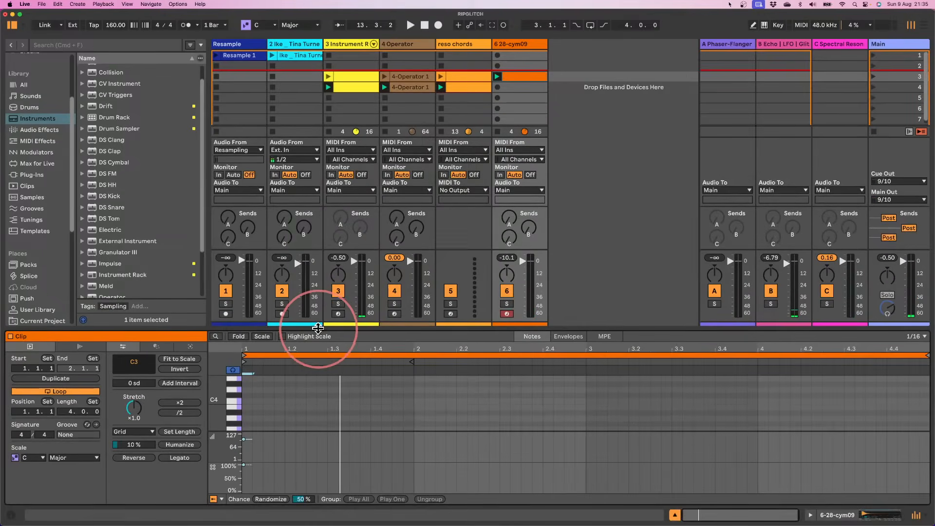
left_click_drag(313, 323, 316, 191)
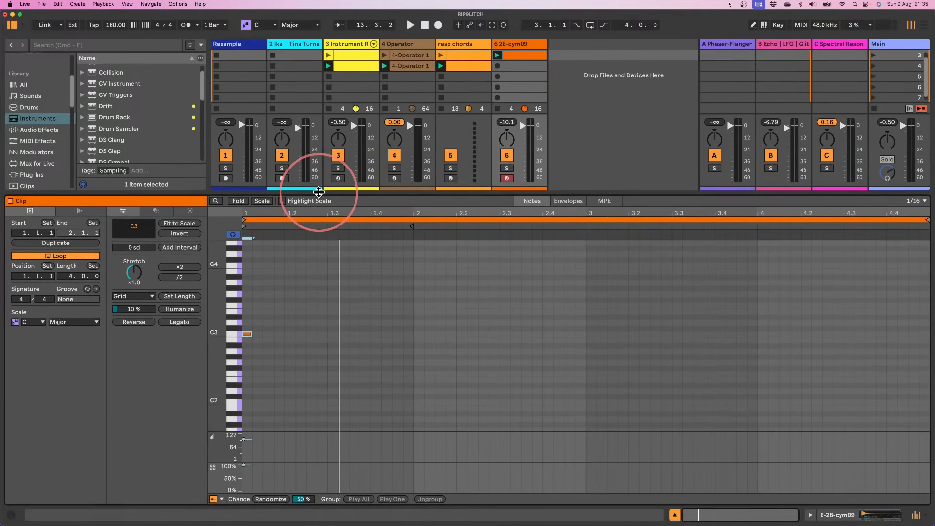
left_click(566, 201)
left_click(240, 499)
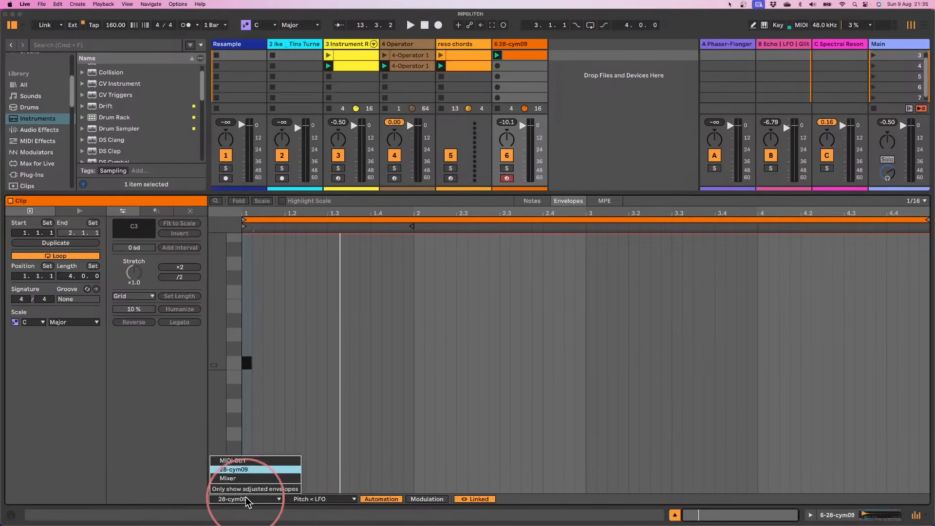
left_click(246, 460)
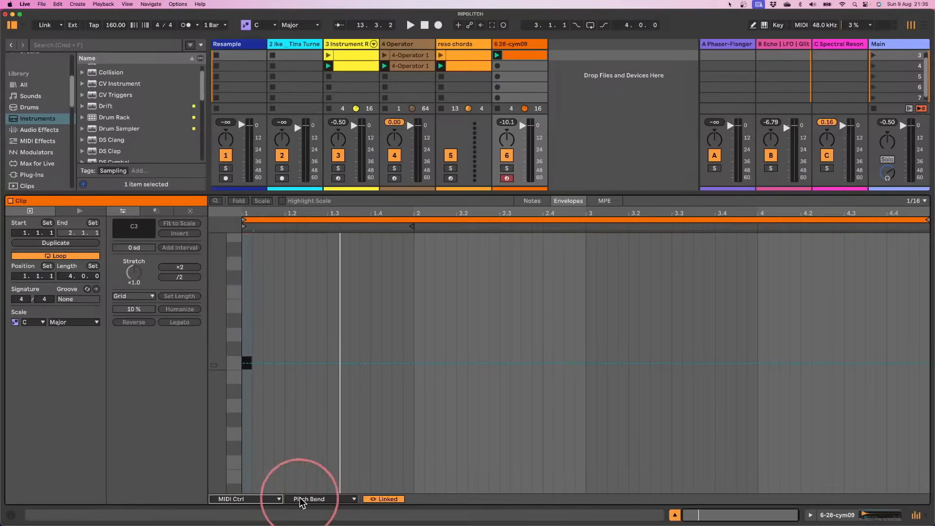
- Insert a sine shape across the whole four-bar loop of the pitch bend envelope and start playback
left_click(251, 363)
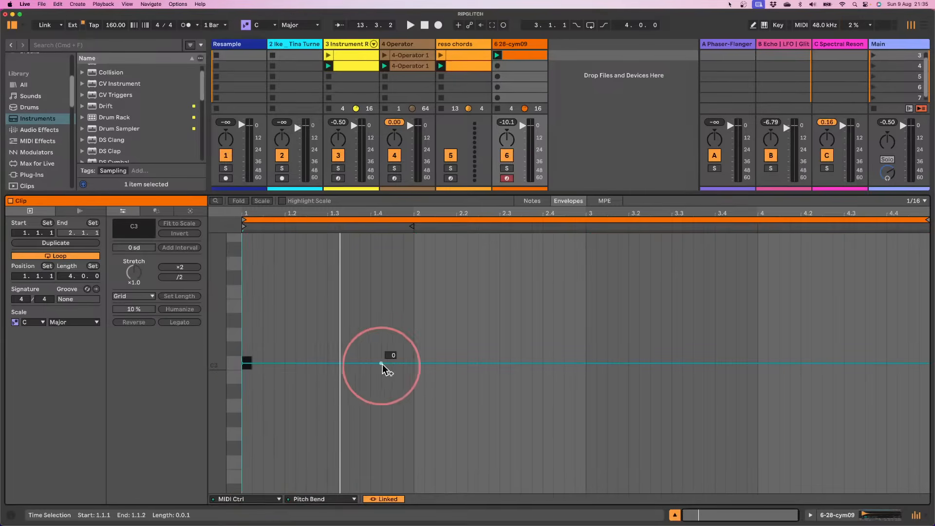
left_click(308, 220)
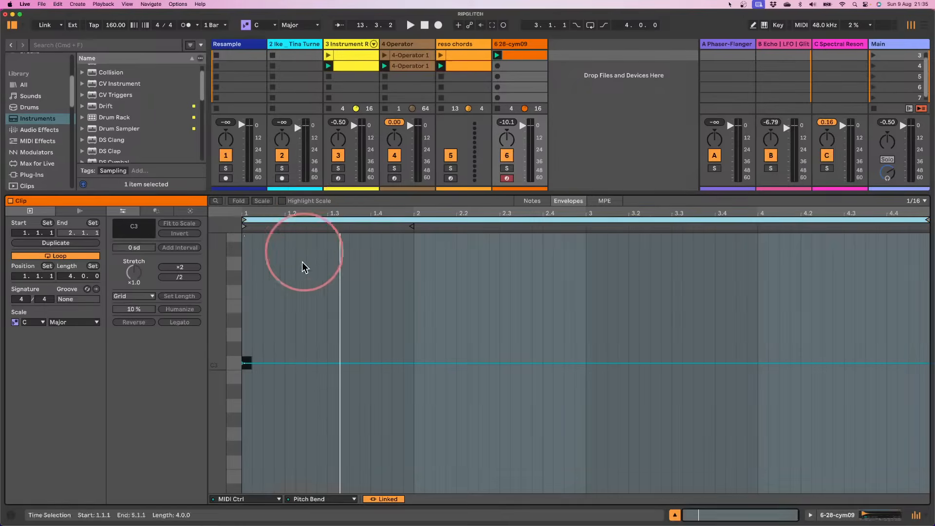
right_click(302, 268)
left_click(315, 496)
key("space")
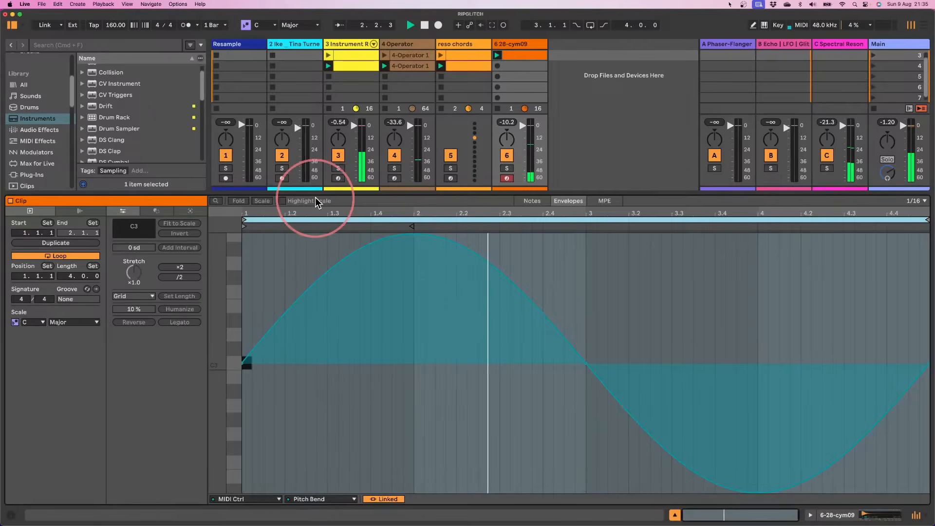
- Flip the sine pitch bend envelope vertically so it dips before rising, and play the session
left_click_drag(316, 192, 291, 372)
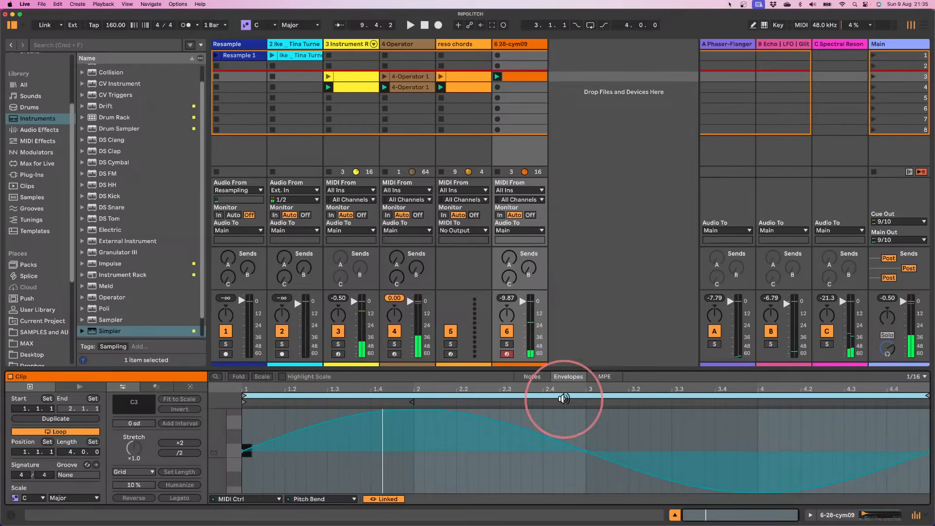
left_click_drag(397, 370, 384, 191)
left_click(416, 229)
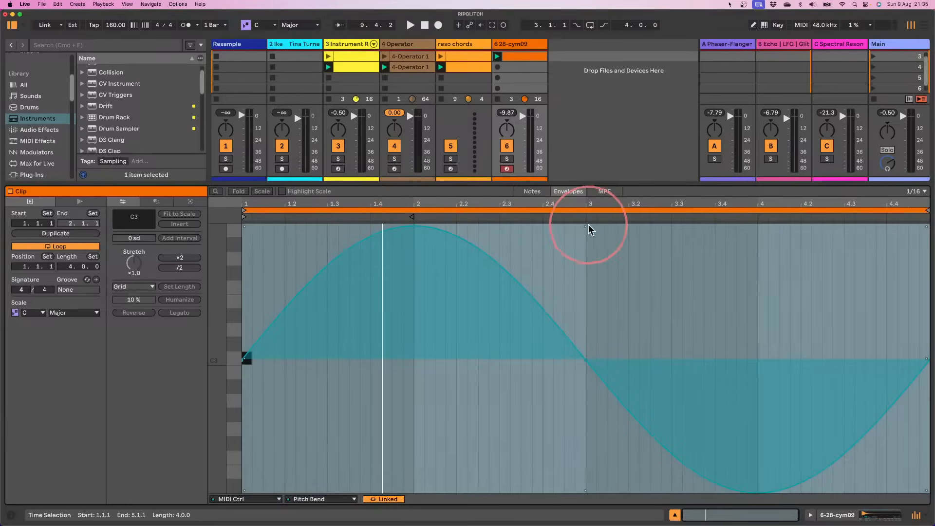
left_click_drag(586, 226, 585, 492)
key("space")
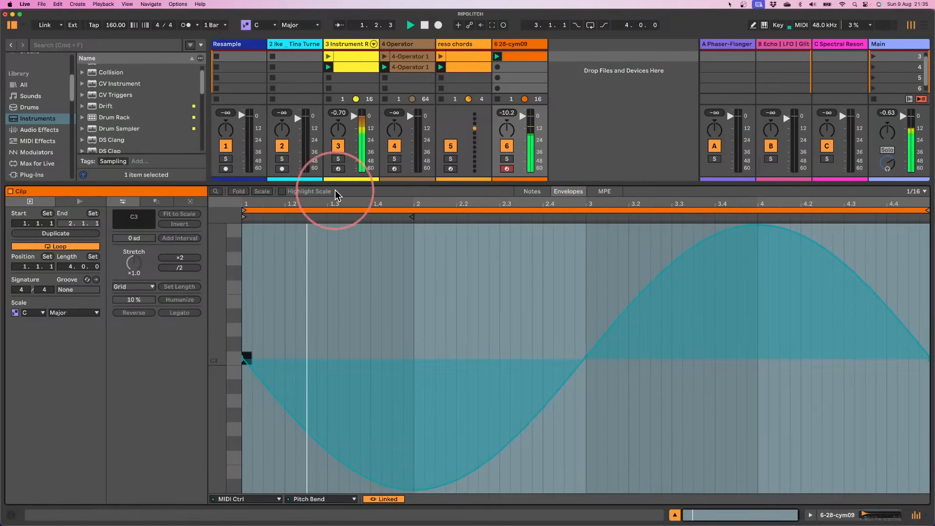
left_click_drag(303, 191, 316, 377)
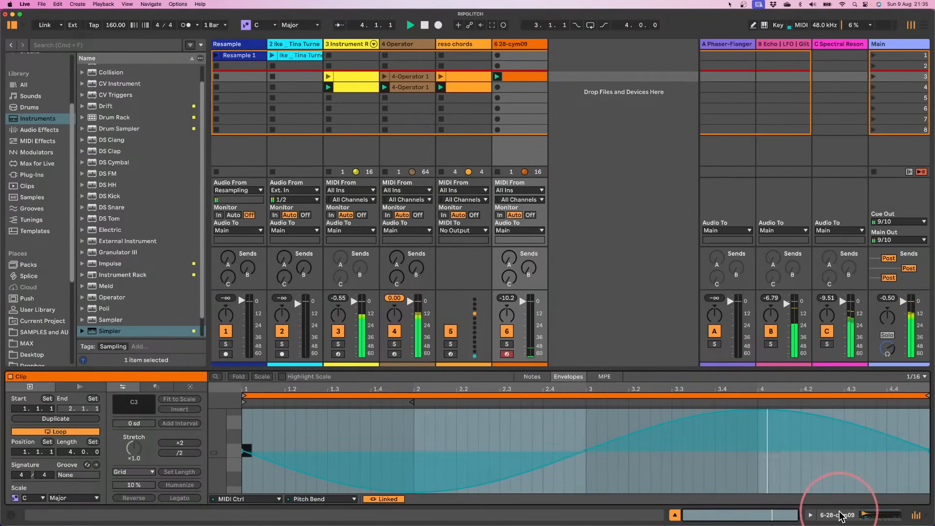
- Set the cymbal clip's loop length to 8 bars and copy the clip into scene 4
left_click(65, 455)
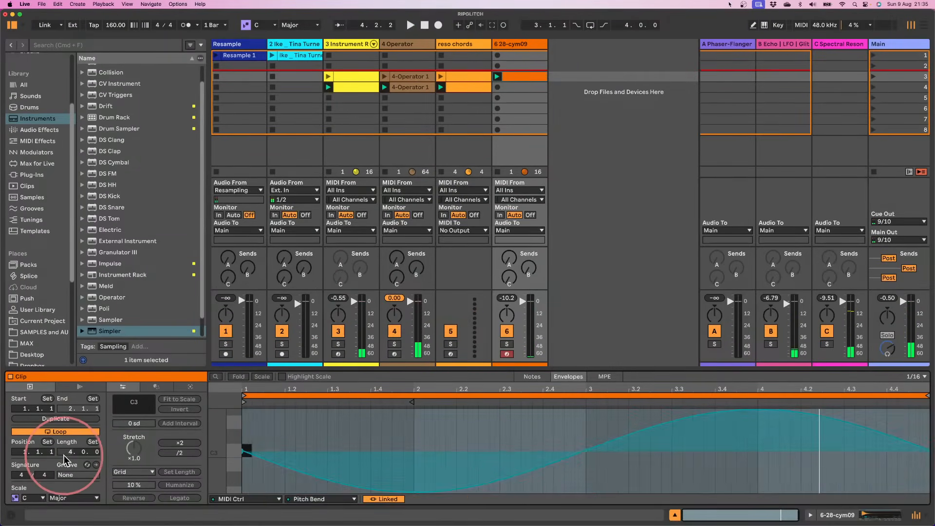
key("Up")
key("Up")
key("Up")
key("Up")
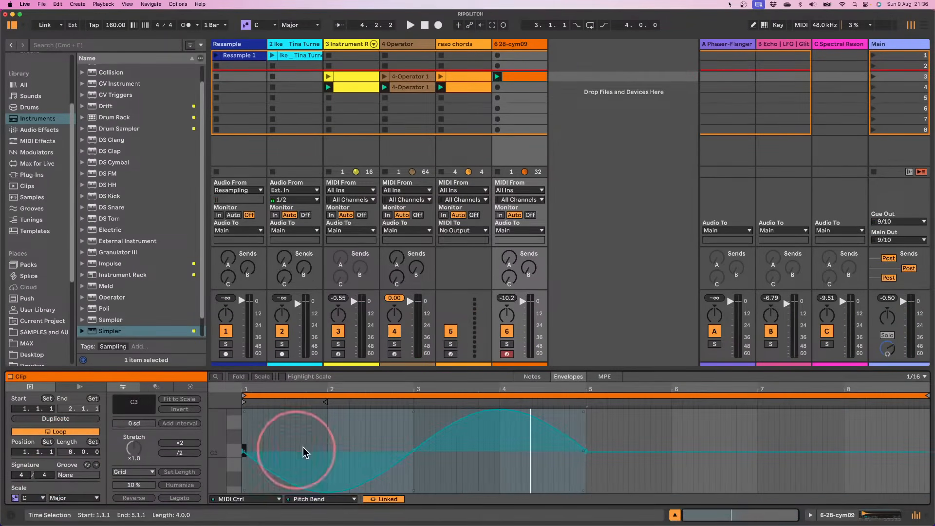
left_click(377, 424)
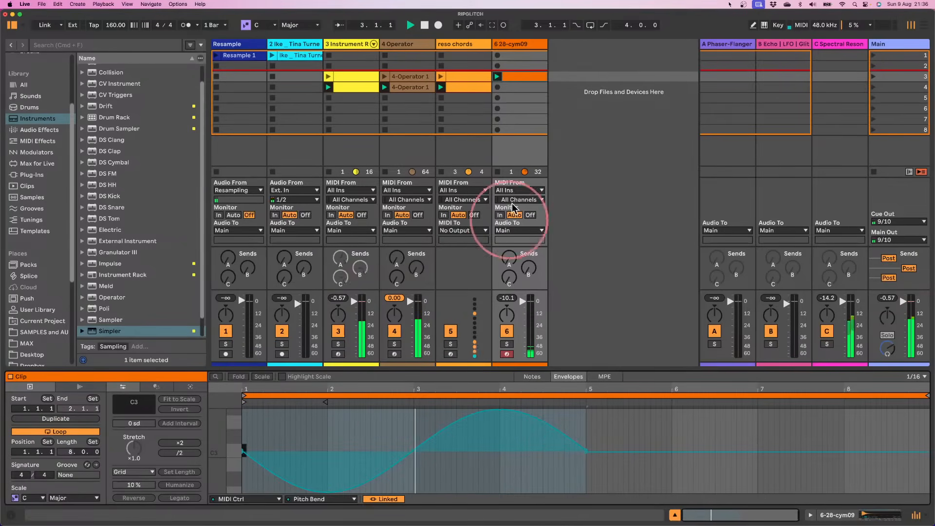
left_click_drag(522, 78, 519, 92)
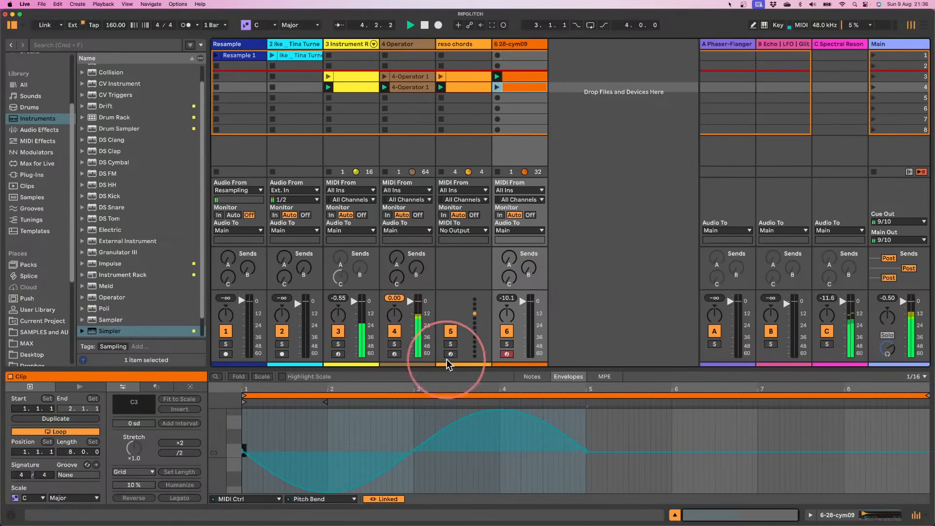
left_click_drag(445, 367, 451, 482)
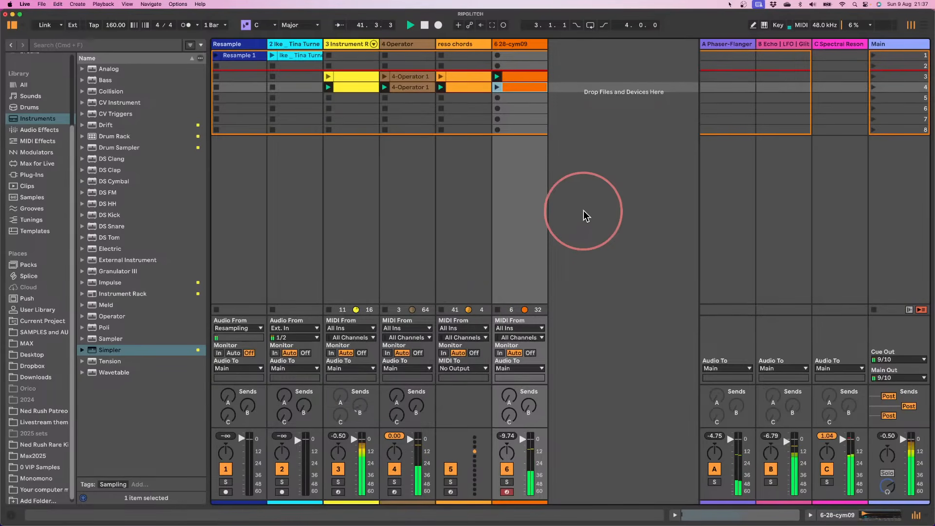
- Set the Main track's Glue Compressor threshold to -10.8 dB and its makeup gain to 4.13 dB
left_click(874, 44)
double_click(886, 44)
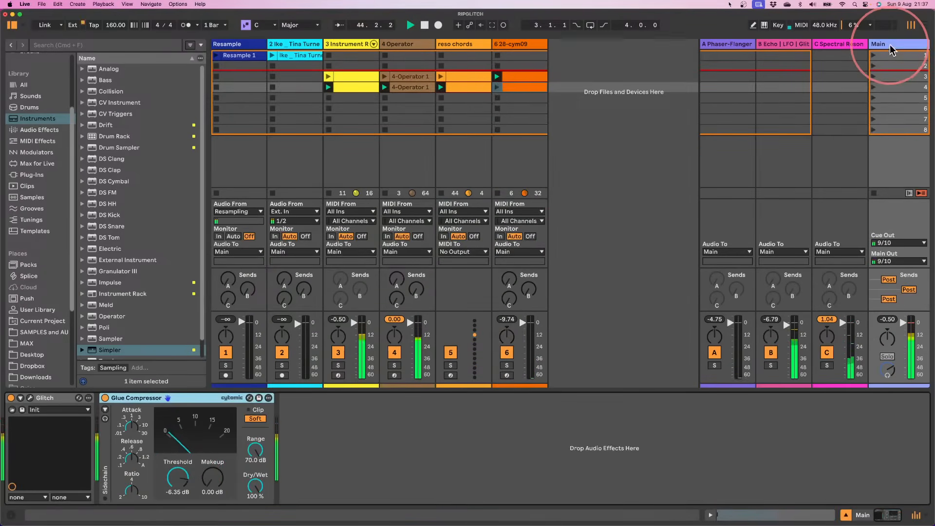
left_click_drag(178, 478, 213, 480)
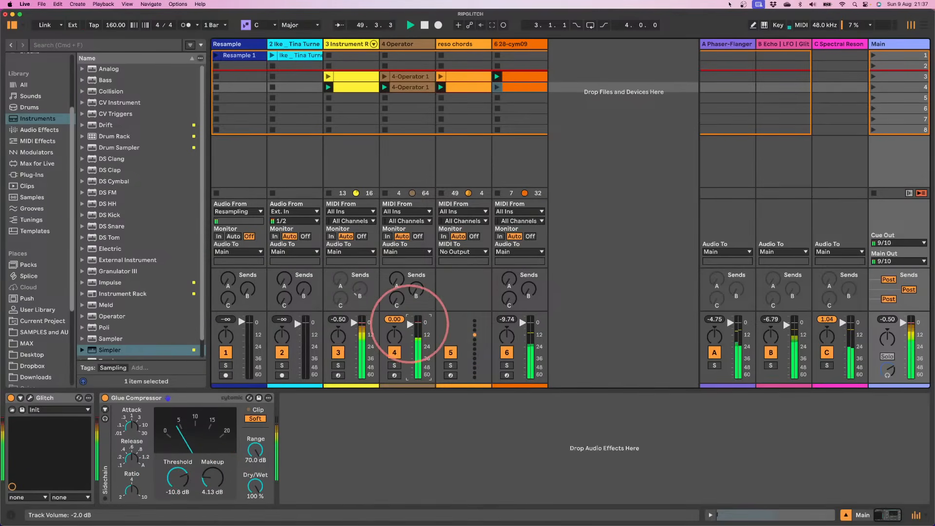
- Lower the filter frequency of the Operator on track 4 to 1.68 kHz
left_click(410, 43)
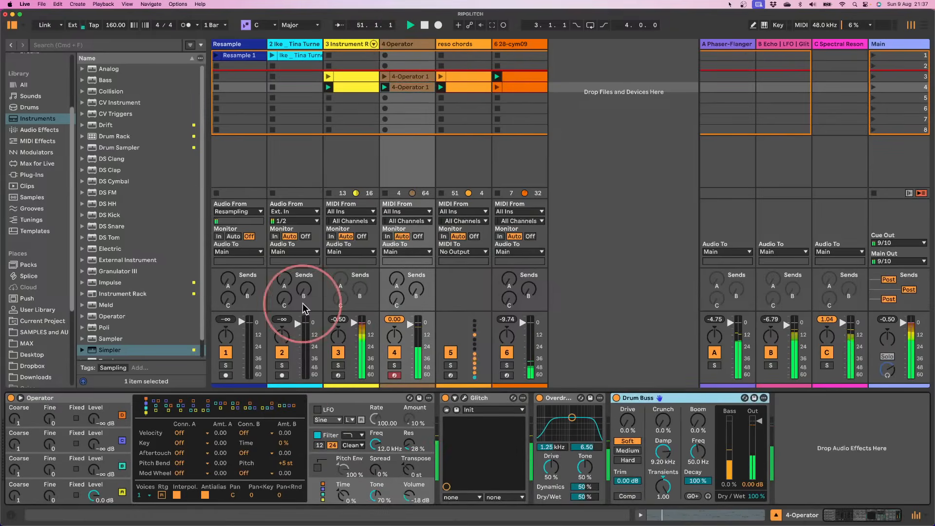
left_click_drag(375, 443, 375, 442)
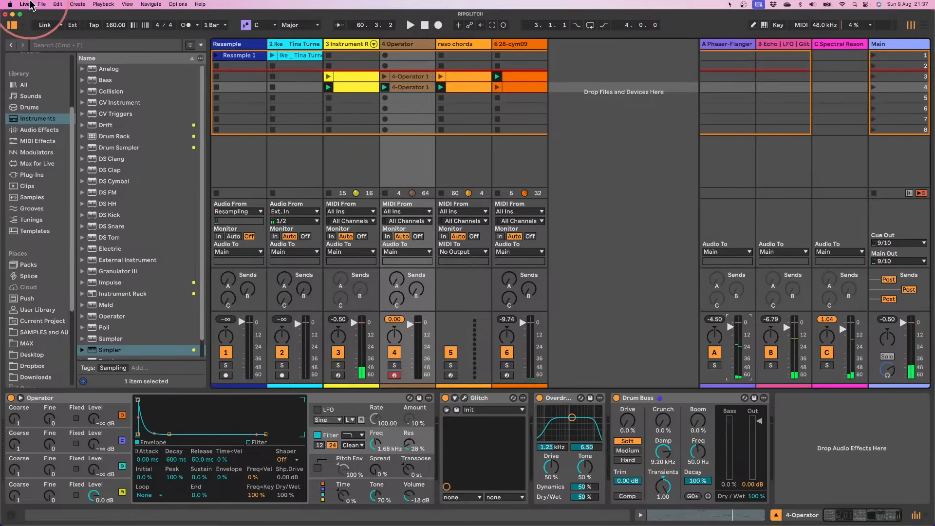
- Collect all and save the Live Set, copying files from elsewhere, other Projects, the User Library and Factory Packs
left_click(41, 4)
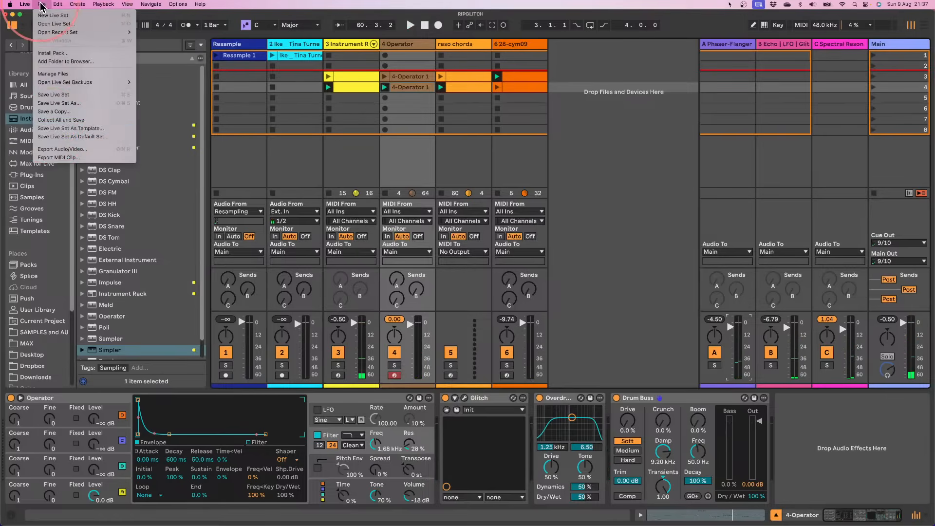
left_click(61, 120)
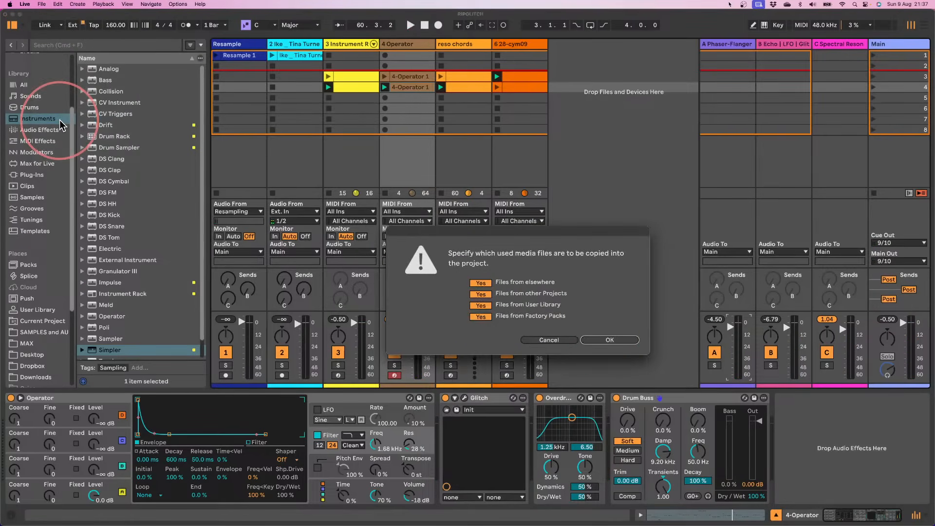
left_click(600, 341)
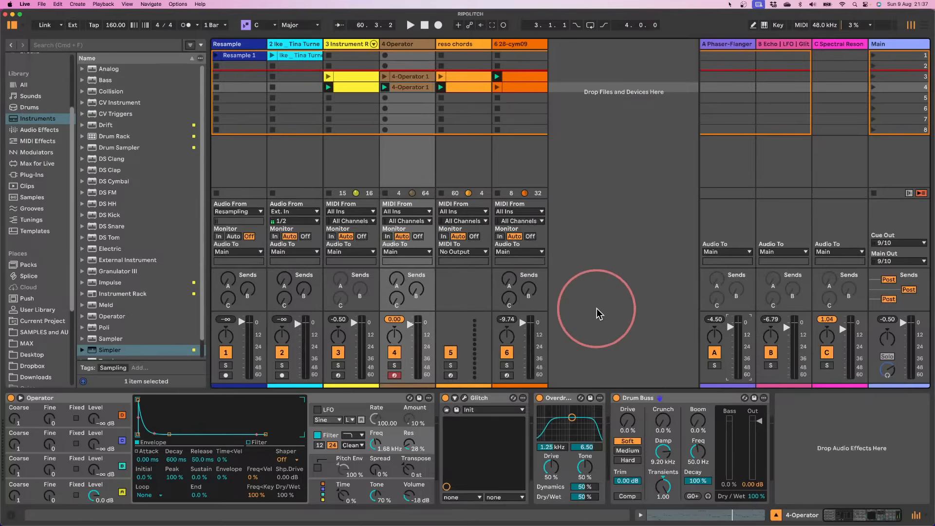
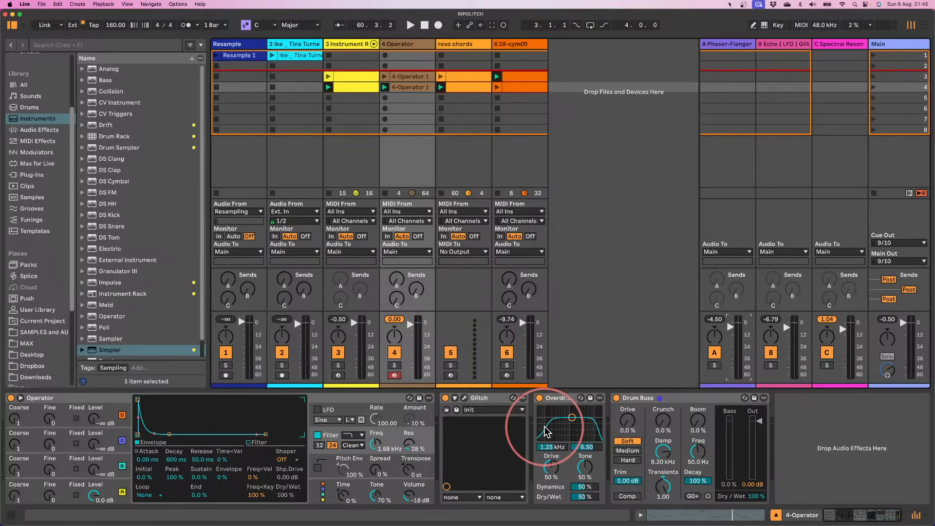
- Play the session several times to check the mix
key("space")
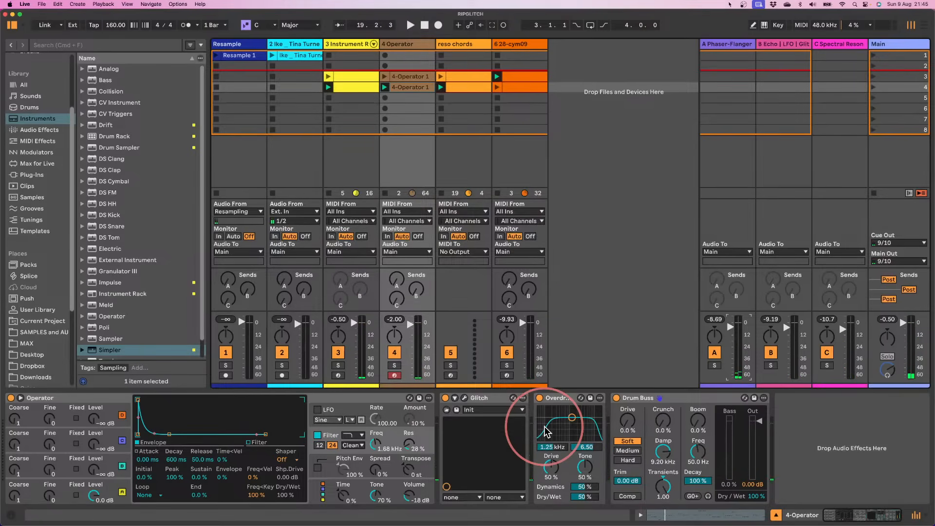
key("space")
key("space")
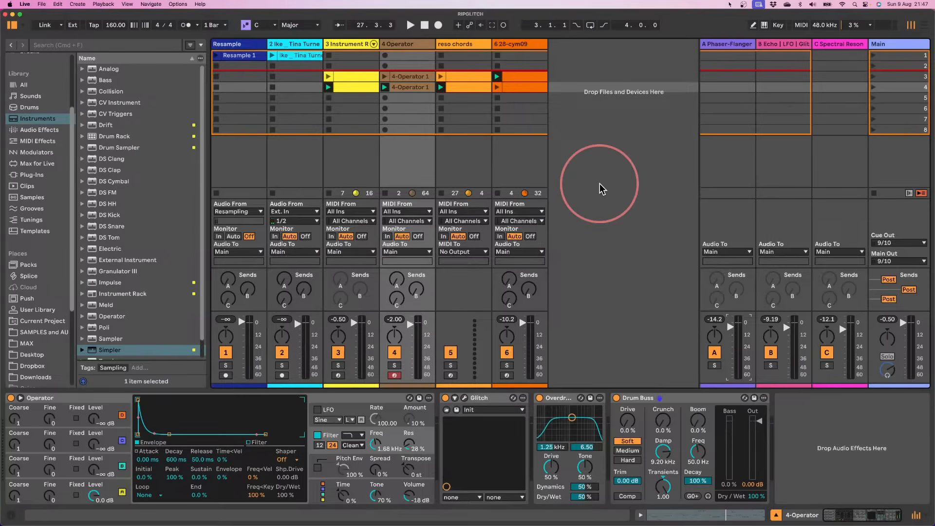
key("space")
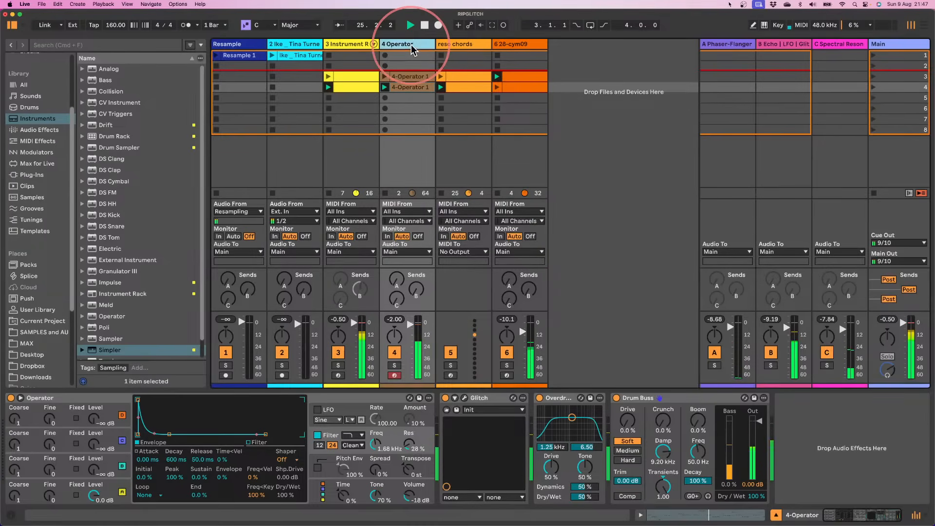
- In the Operator track's Glitch plug-in, set the Randomizer's Shuffler and Delay amounts to 0%, and close its window
left_click(464, 398)
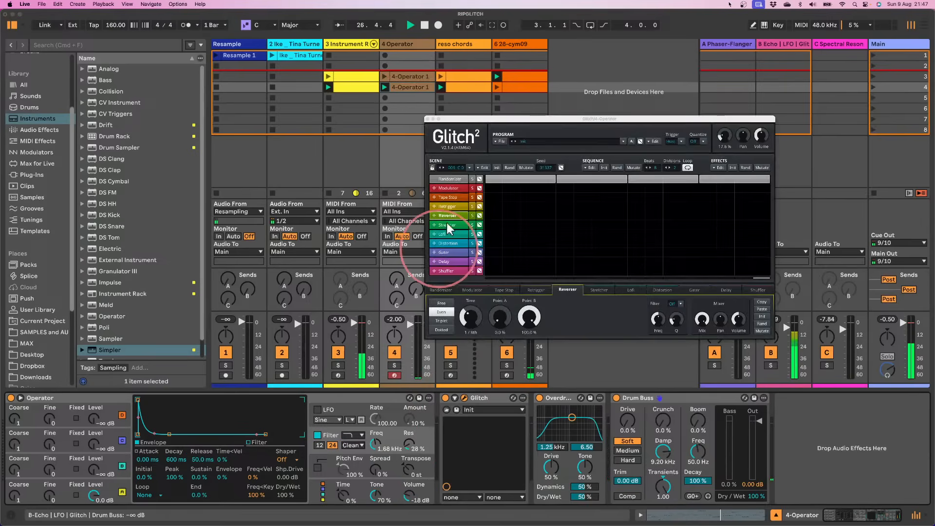
left_click(438, 290)
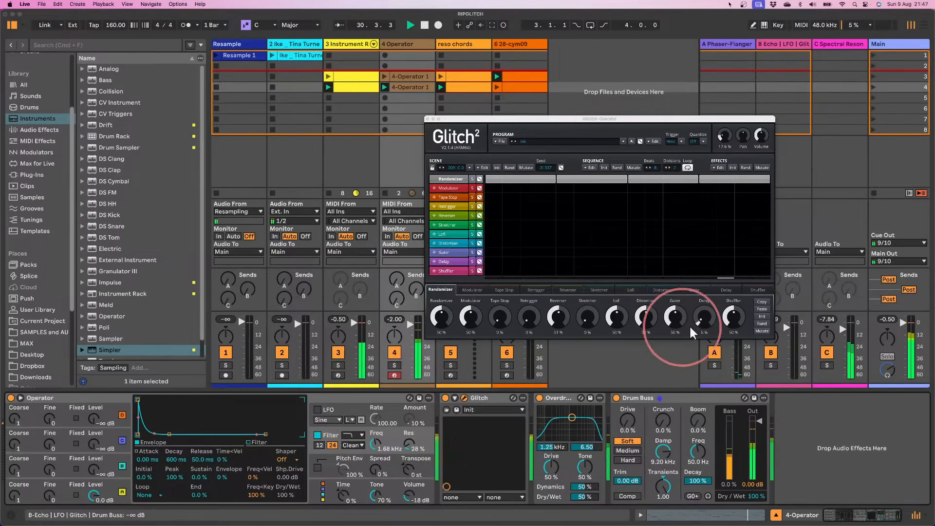
left_click_drag(729, 314, 709, 430)
left_click_drag(696, 320, 712, 381)
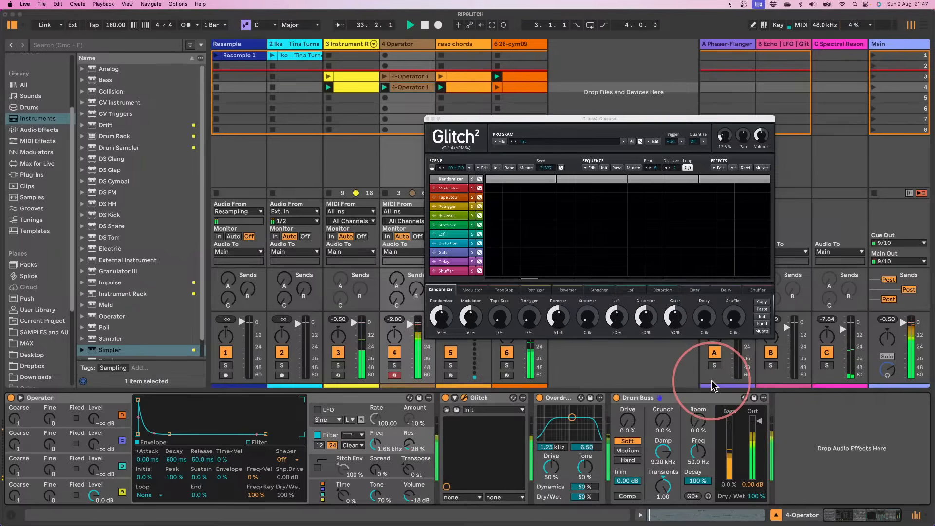
left_click(427, 119)
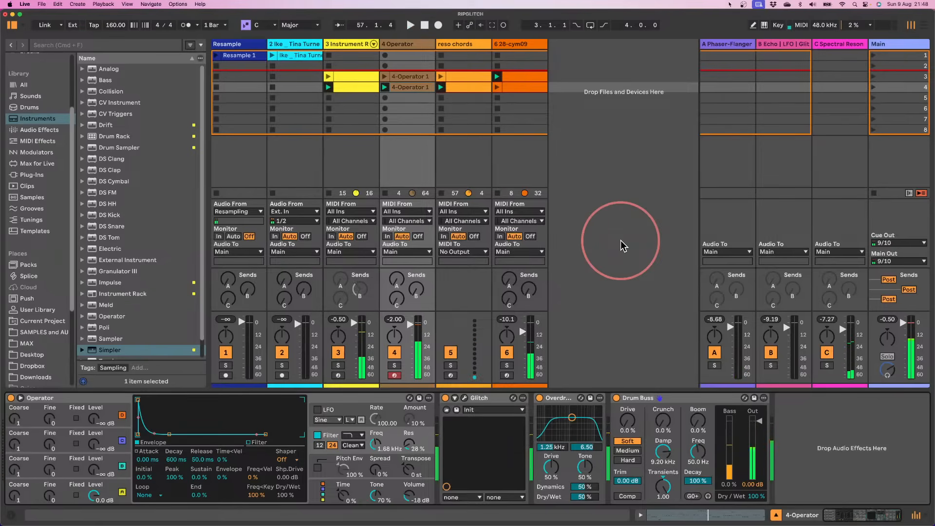
- Collect and save the updated Live Set again, with all four media file sources included
left_click(42, 4)
left_click(56, 121)
left_click(468, 316)
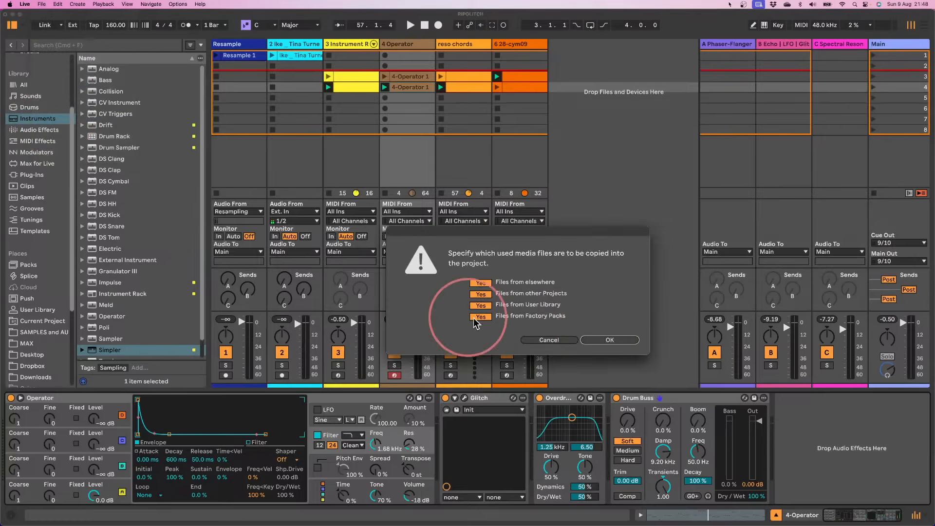
left_click(595, 341)
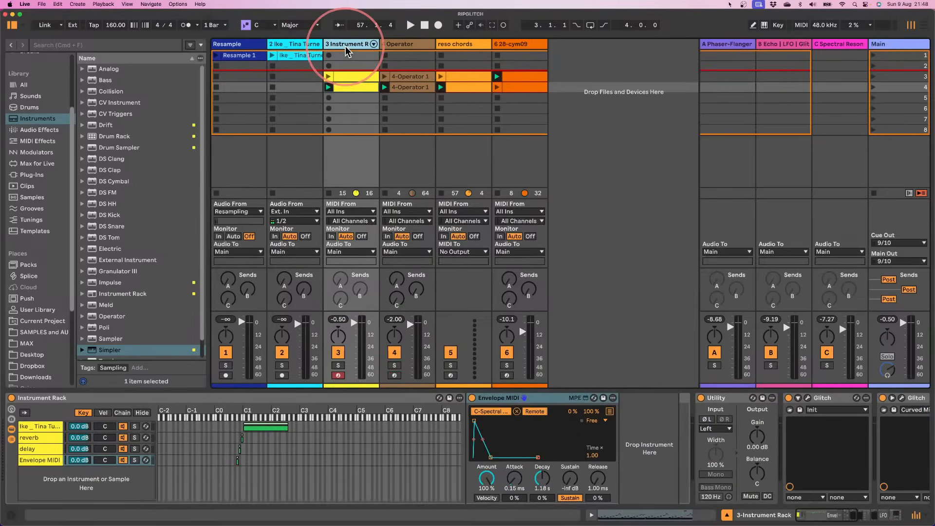
- Open the Glitch plug-in holding the Curved Misery program on the Instrument Rack track
left_click_drag(831, 516, 853, 521)
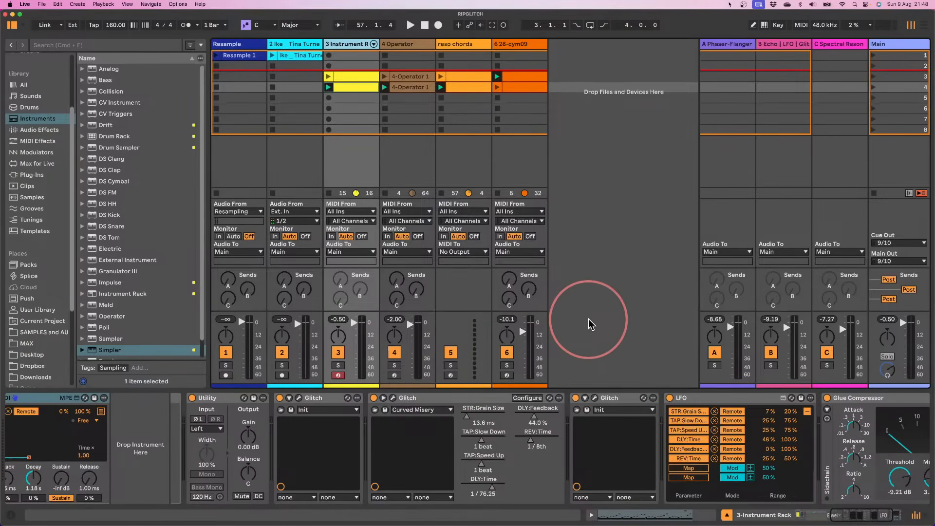
left_click(392, 397)
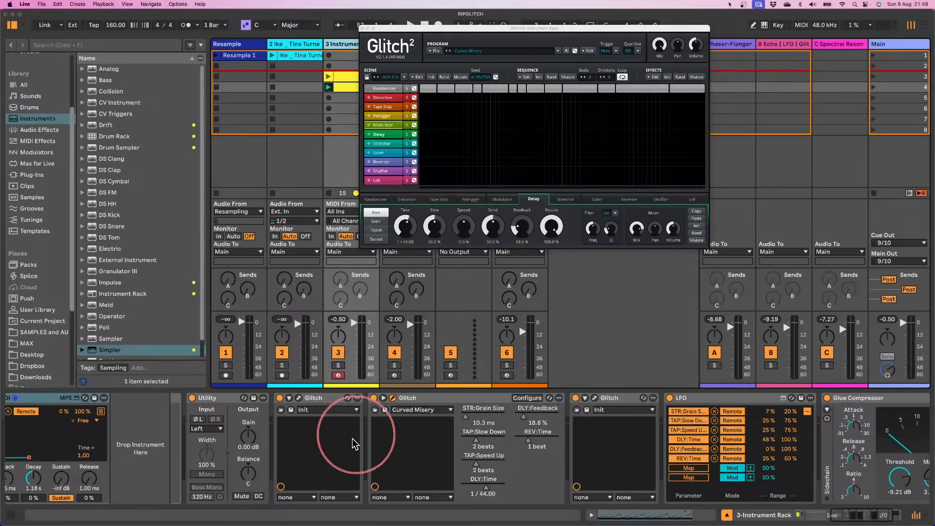
- Add the NeditVST plug-in from the yourcompany plug-ins to a new MIDI track
left_click_drag(517, 28, 550, 139)
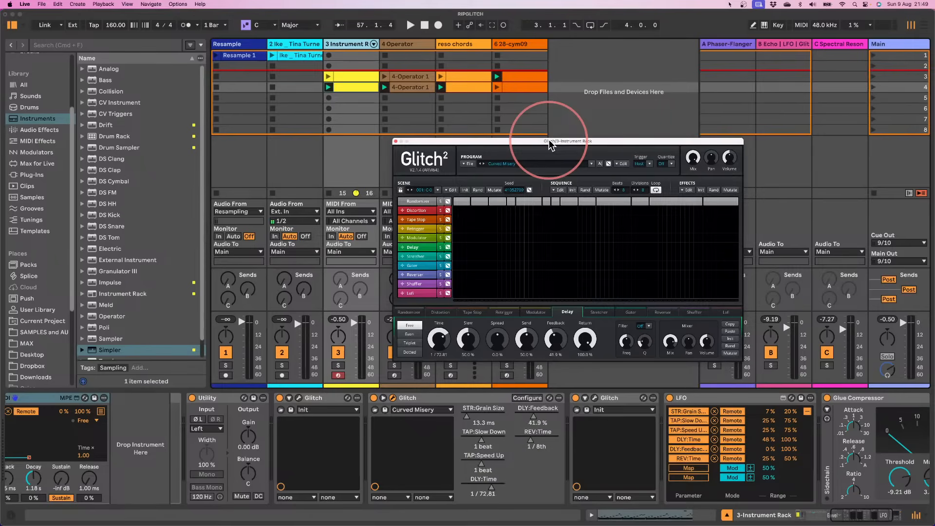
scroll(39, 259, "down", 5)
scroll(38, 259, "down", 1)
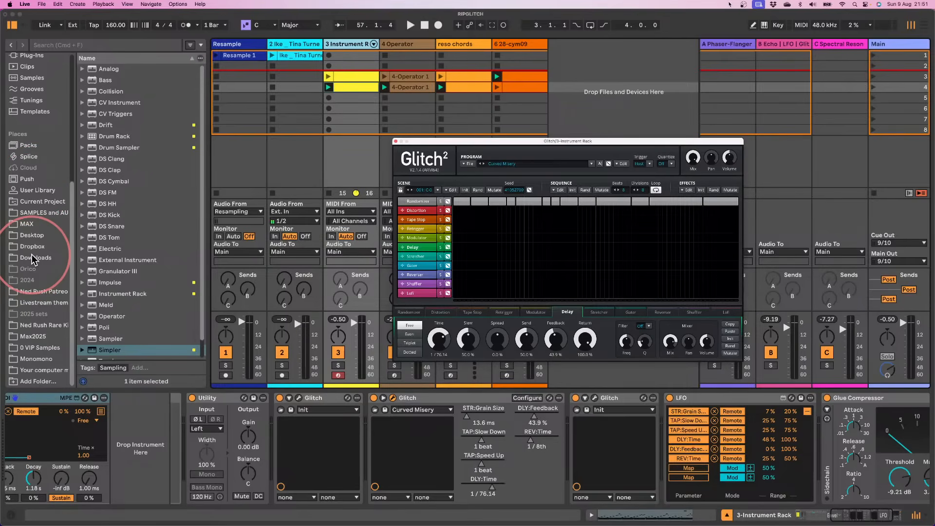
scroll(32, 258, "up", 8)
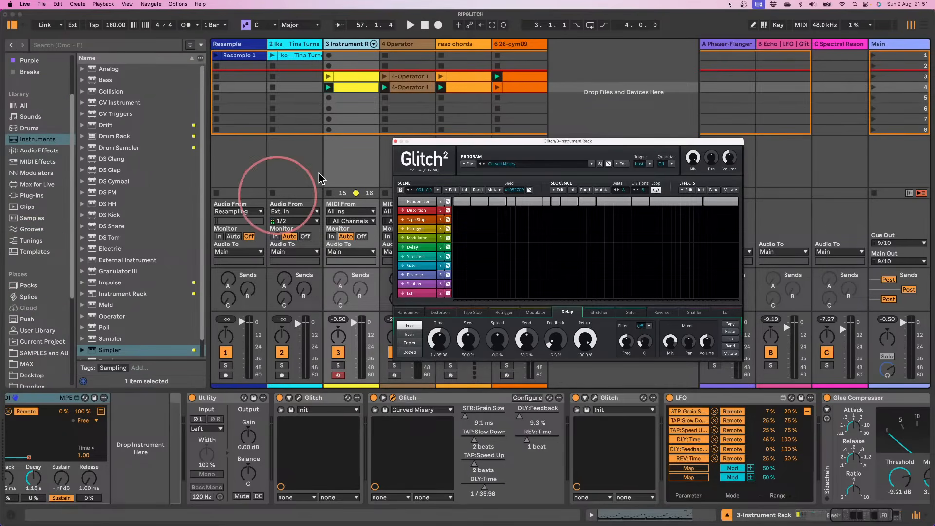
left_click_drag(455, 143, 275, 100)
left_click(32, 196)
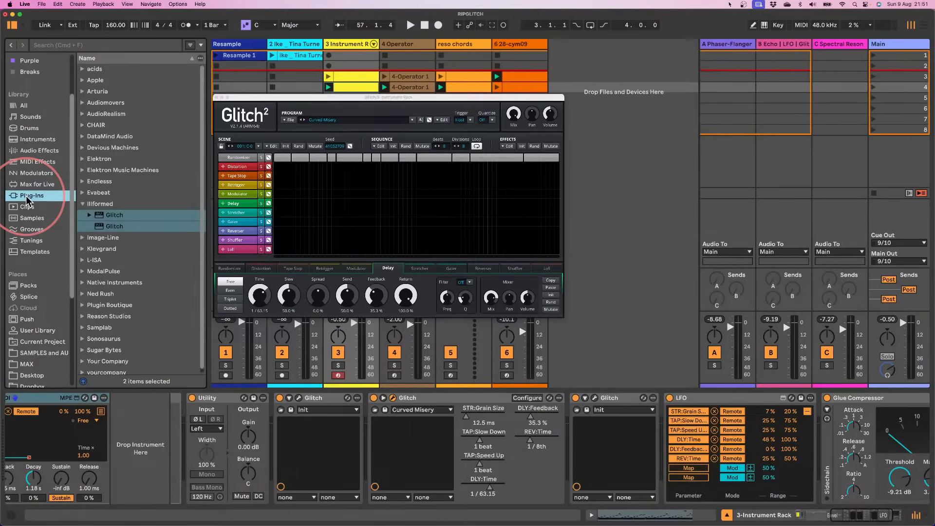
left_click(101, 237)
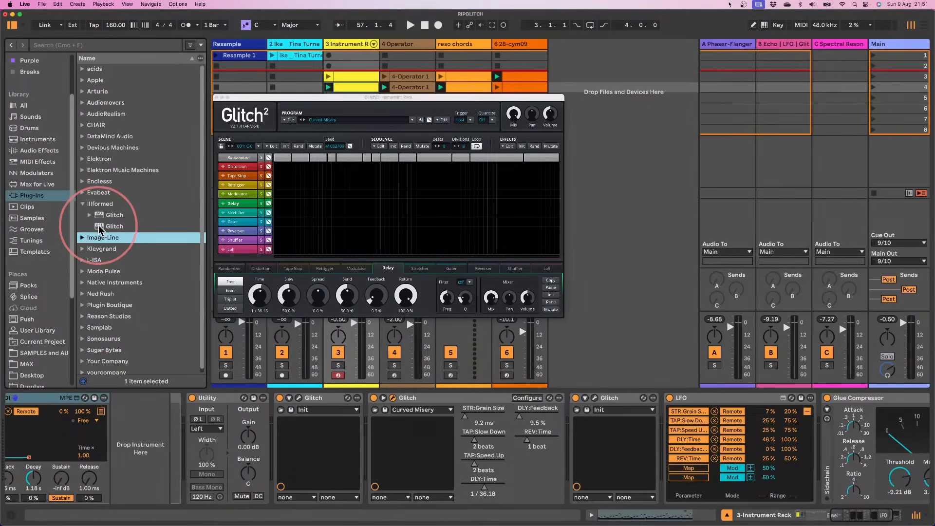
left_click(99, 226)
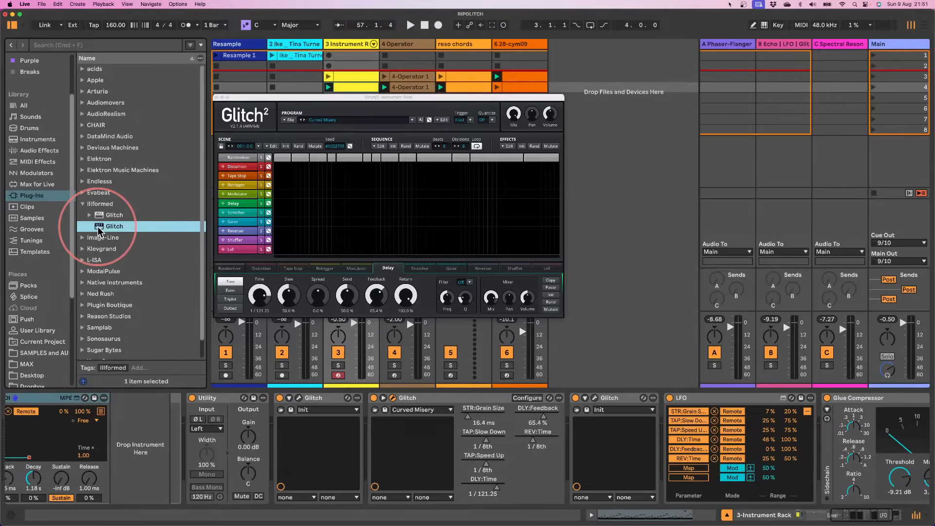
left_click(88, 207)
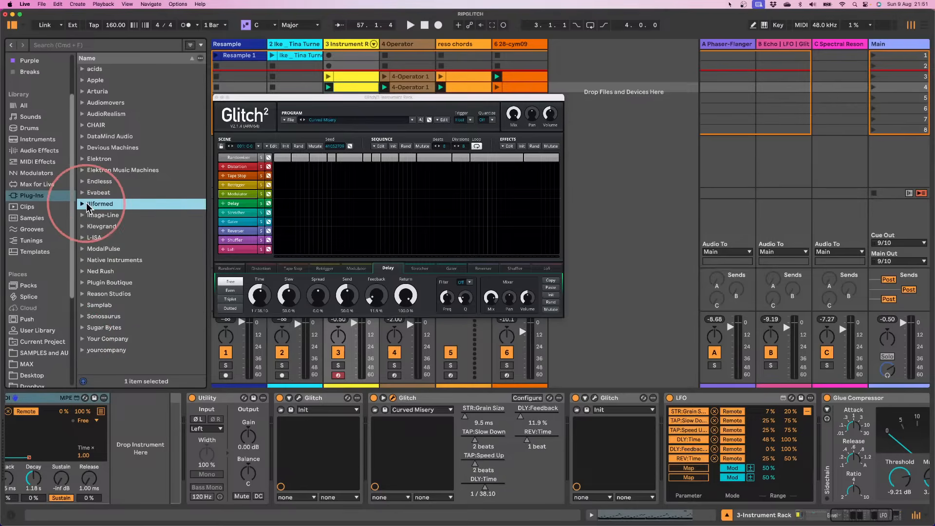
left_click(84, 350)
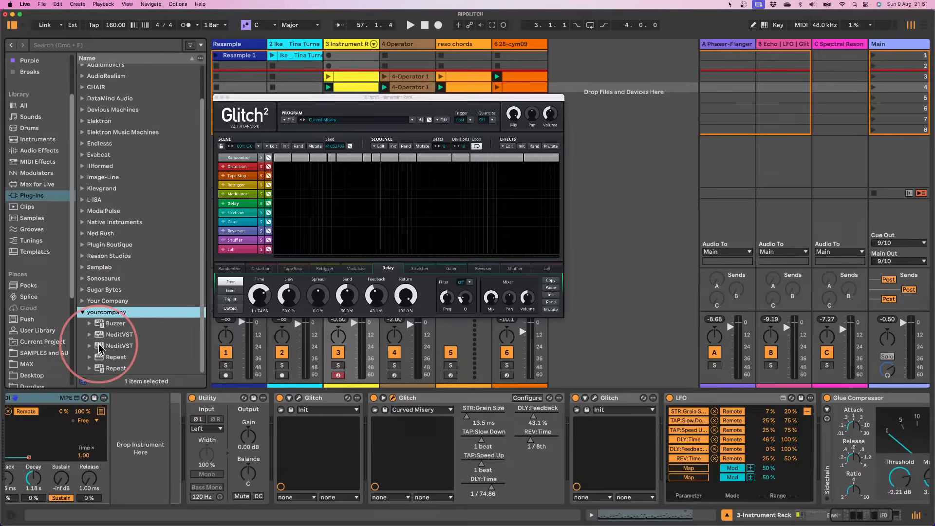
left_click_drag(99, 347, 608, 111)
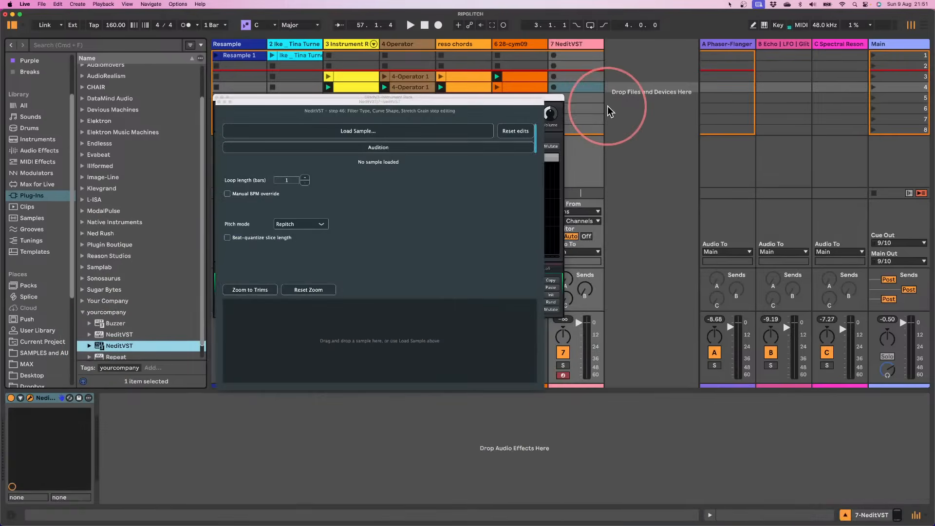
- Load the Ike _ Tina Turne clip as the sample in NeditVST and draw varied slice levels across its waveform
scroll(376, 223, "down", 5)
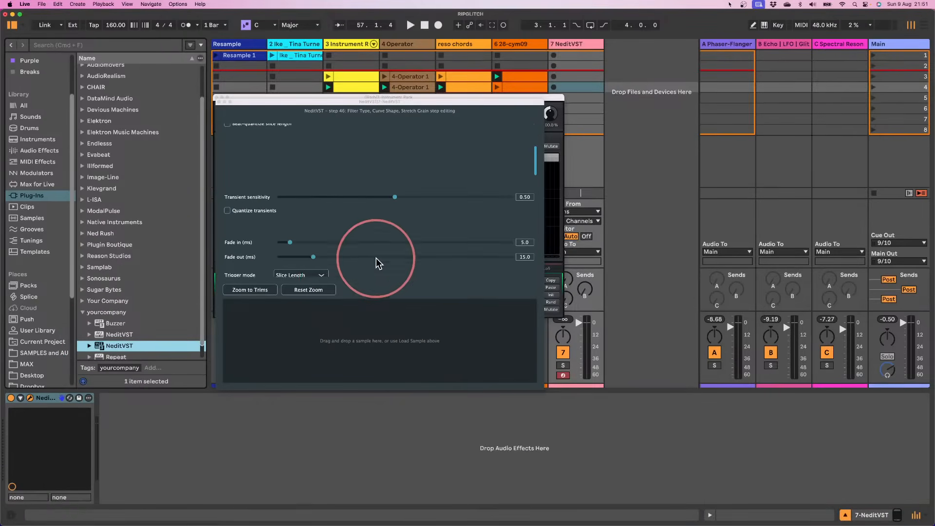
left_click_drag(299, 55, 334, 334)
left_click(255, 314)
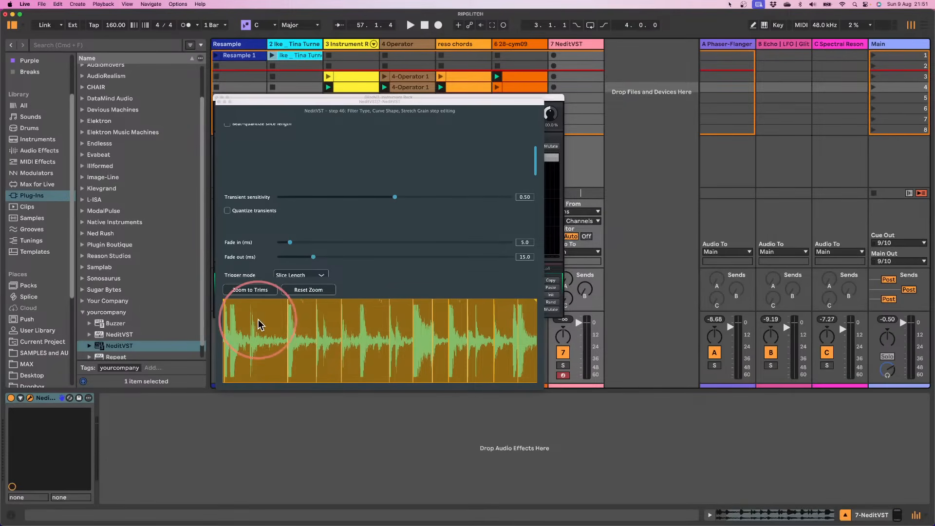
scroll(369, 248, "down", 3)
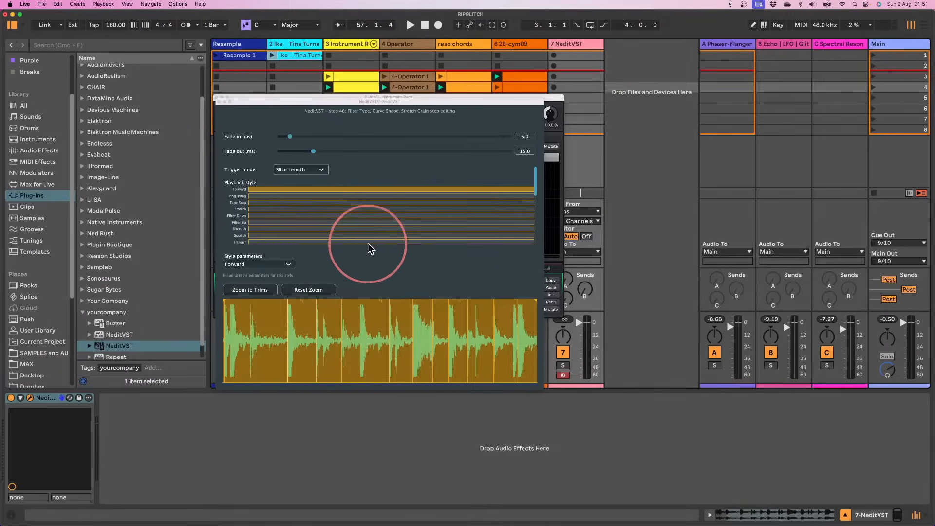
scroll(347, 252, "up", 1)
mouse_move(378, 342)
left_mouse_down()
mouse_move(277, 325)
mouse_move(242, 355)
mouse_move(299, 328)
mouse_move(263, 355)
mouse_move(312, 359)
mouse_move(455, 337)
mouse_move(505, 348)
mouse_move(524, 331)
mouse_move(250, 330)
mouse_move(258, 171)
left_mouse_up()
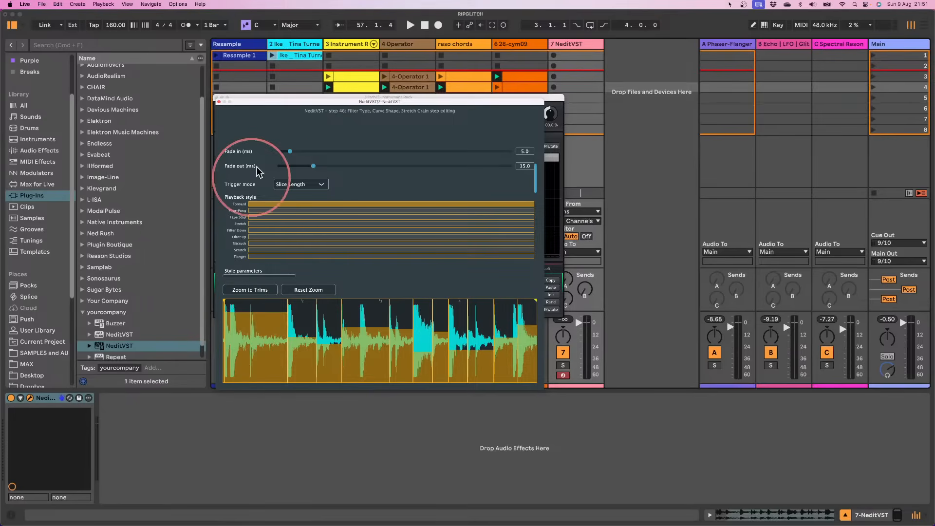
- Set NeditVST's trigger mode to Sequenced and randomize its step sequence
left_click(295, 184)
left_click(288, 206)
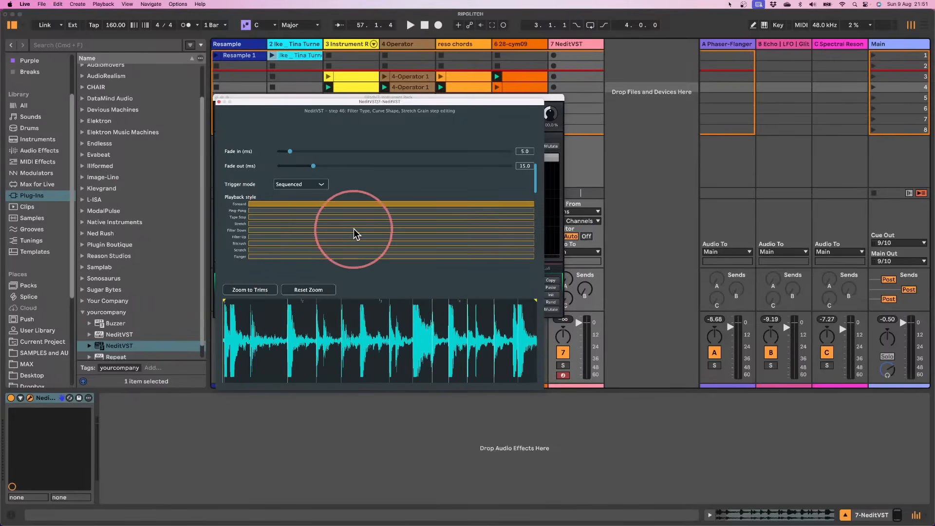
scroll(354, 233, "down", 5)
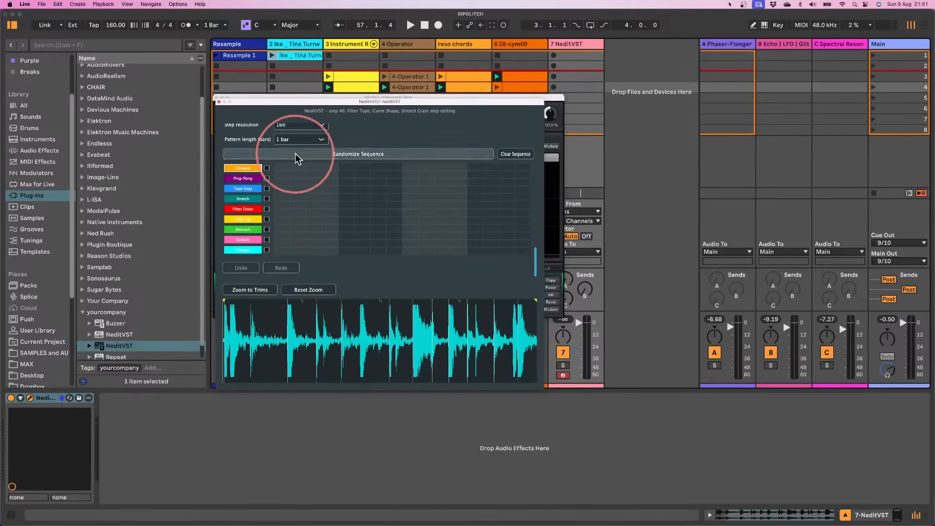
left_click(295, 159)
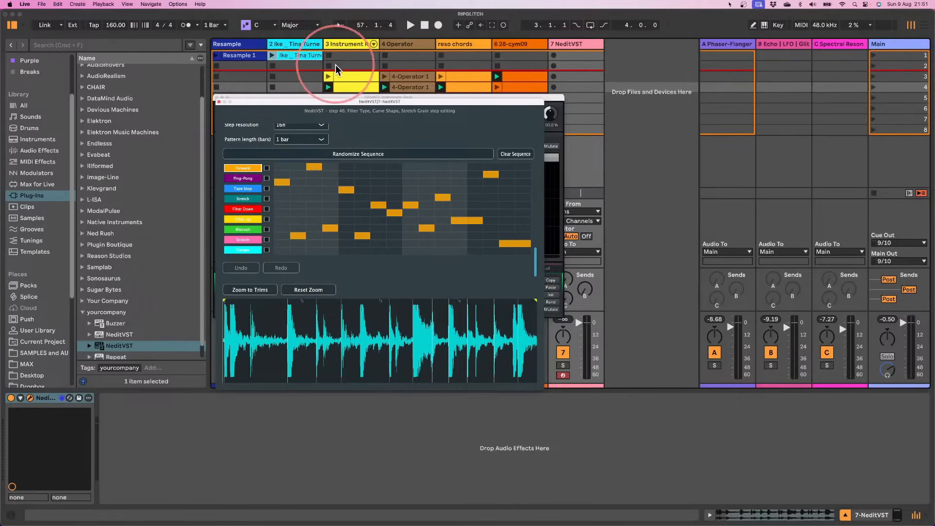
- Place the NeditVST and Glitch windows side by side and examine the sliced Ike _ Tina Turne sample in the Instrument Rack
left_click_drag(384, 102, 731, 97)
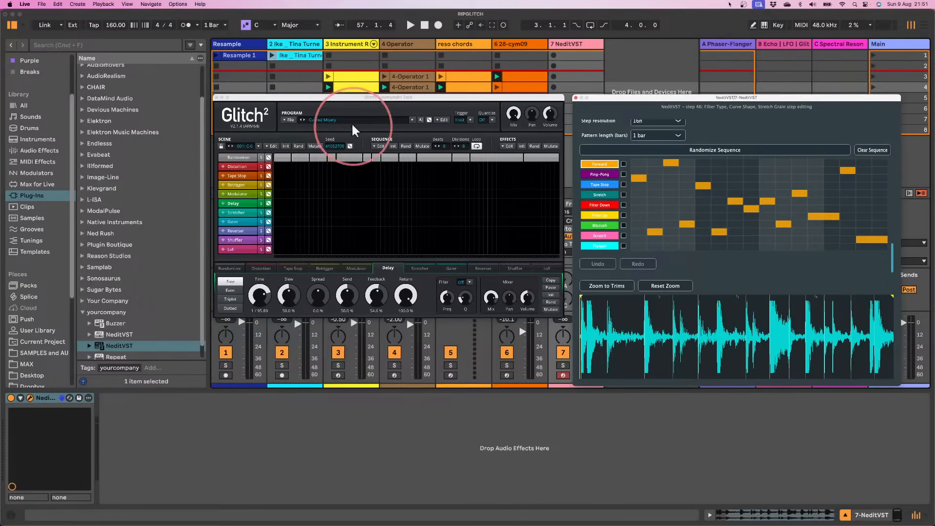
left_click_drag(350, 97, 348, 132)
left_click(348, 44)
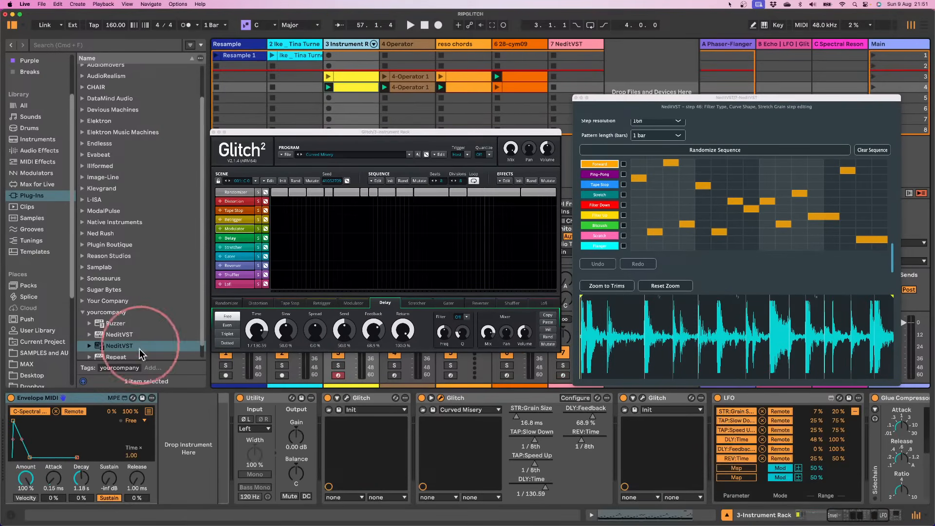
left_click_drag(837, 515, 661, 520)
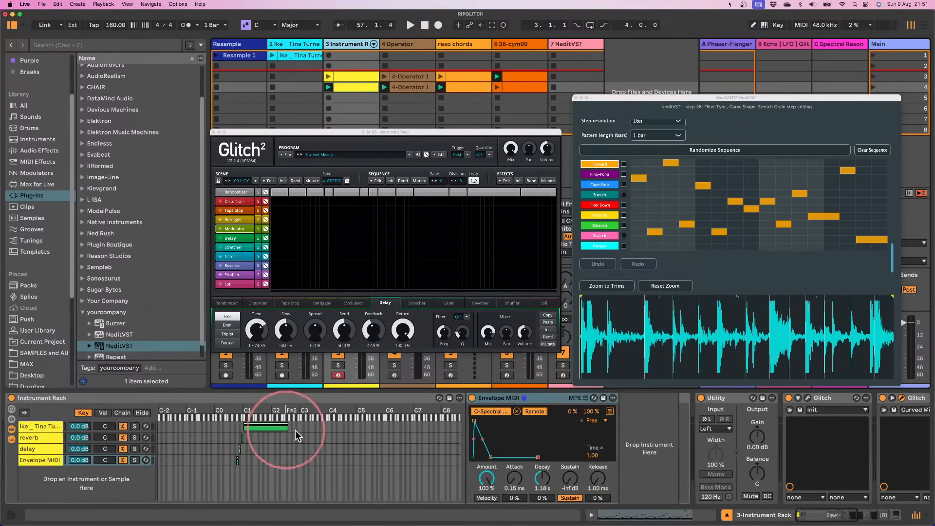
left_click(40, 427)
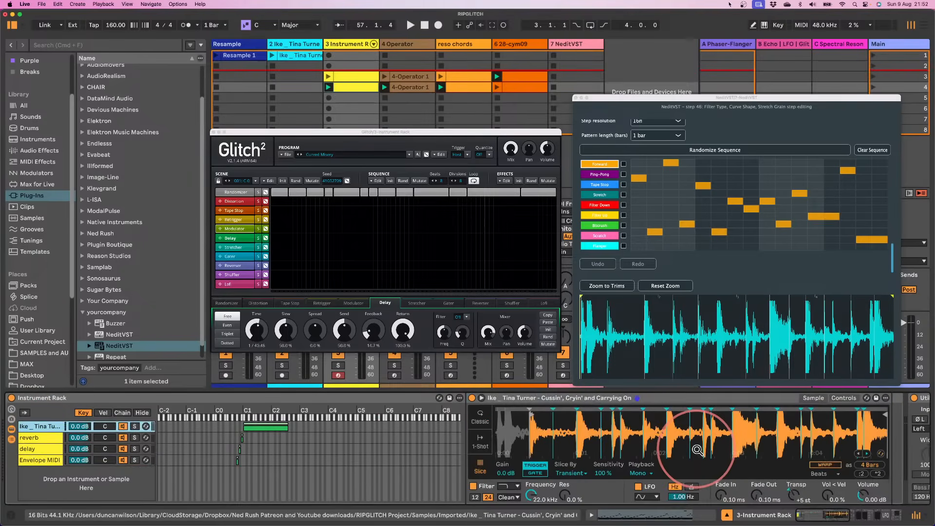
mouse_move(645, 102)
left_mouse_down()
mouse_move(647, 92)
mouse_move(649, 101)
left_mouse_up()
- Delete the NeditVST track and move the Glitch window clear of the session clips
left_click(581, 45)
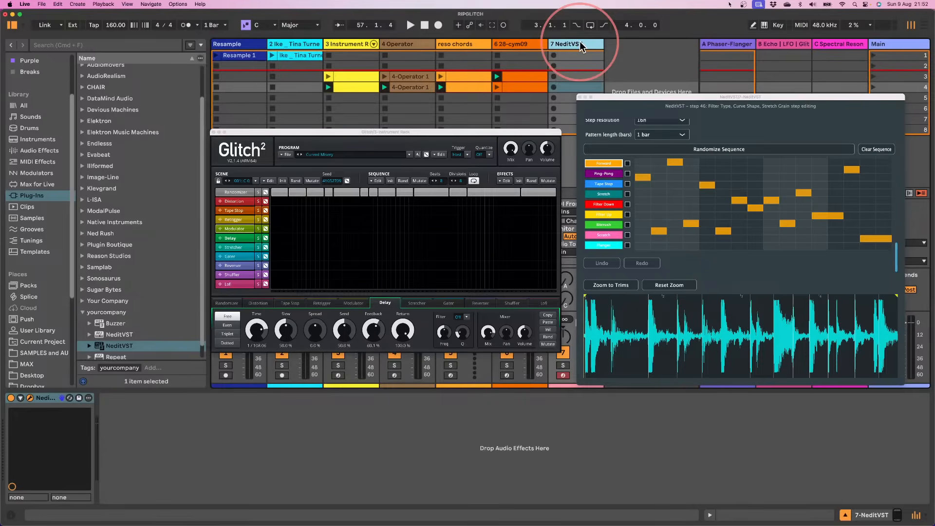
key("Delete")
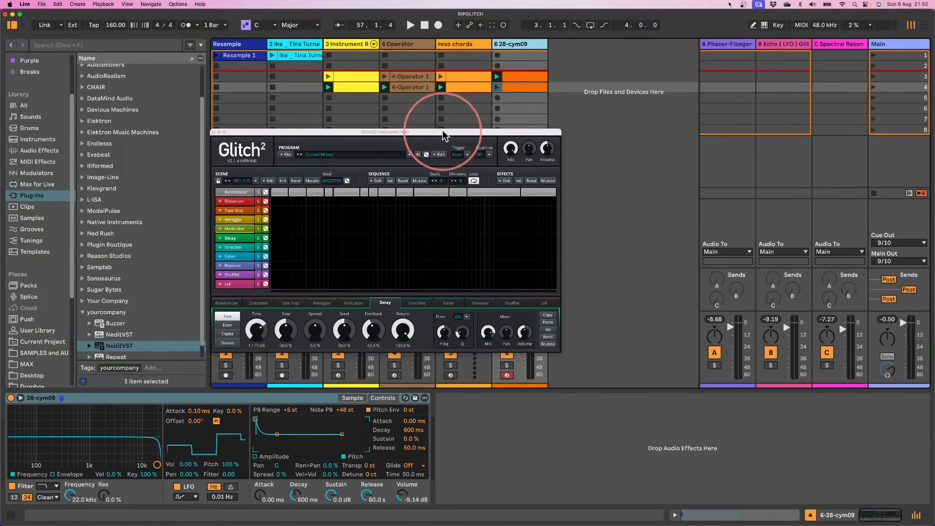
left_click_drag(444, 134, 722, 114)
left_click_drag(728, 103, 726, 103)
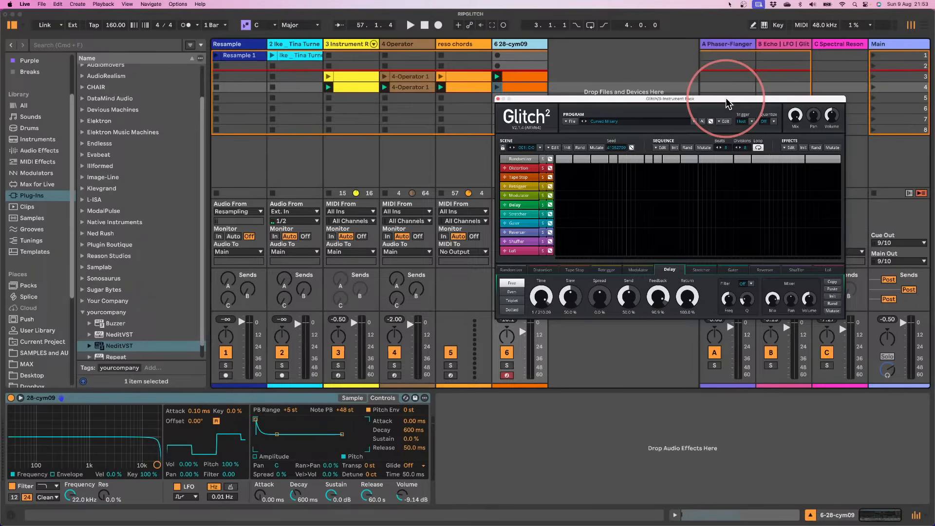
- Narrow the browser, reset the playback position to the start, and place the Glitch window below the session clips
left_click_drag(671, 98, 579, 119)
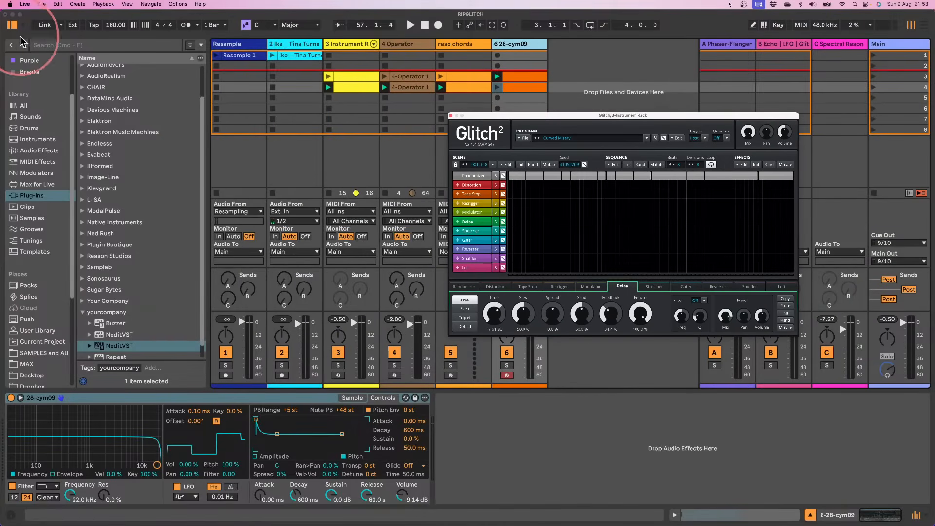
left_click_drag(207, 111, 93, 118)
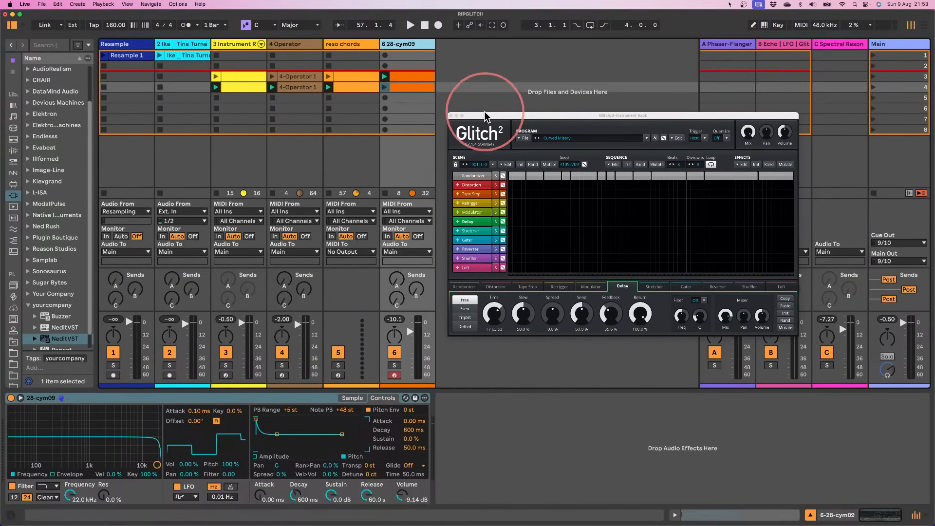
left_click_drag(485, 116, 413, 36)
left_click(425, 24)
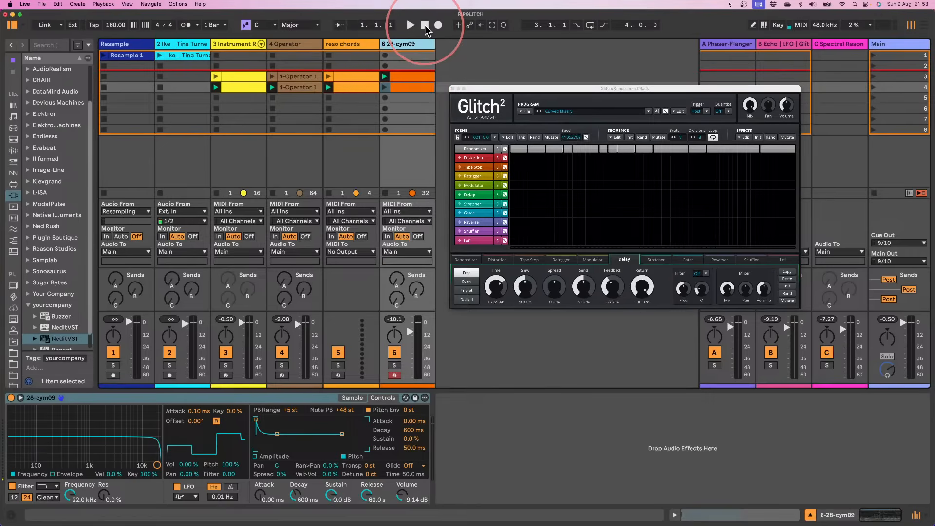
left_click_drag(473, 88, 465, 160)
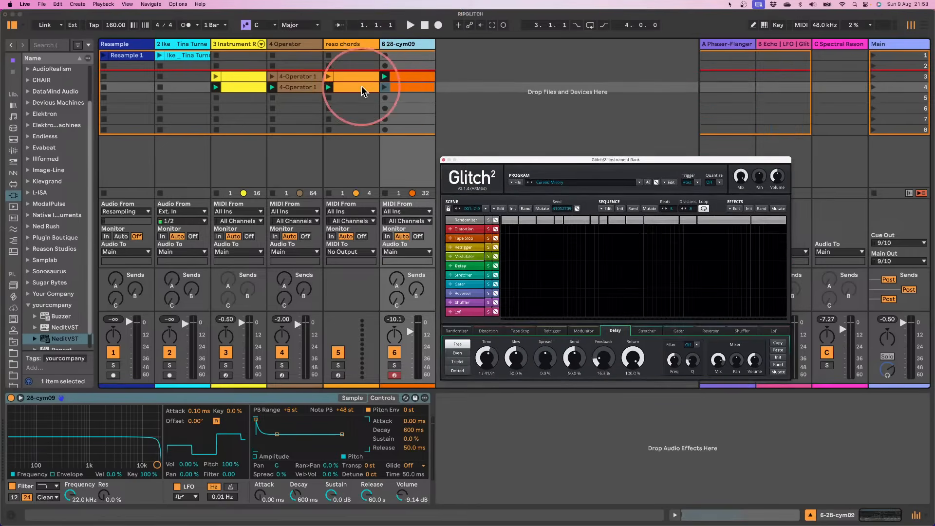
left_click_drag(409, 88, 355, 87)
left_click(242, 77)
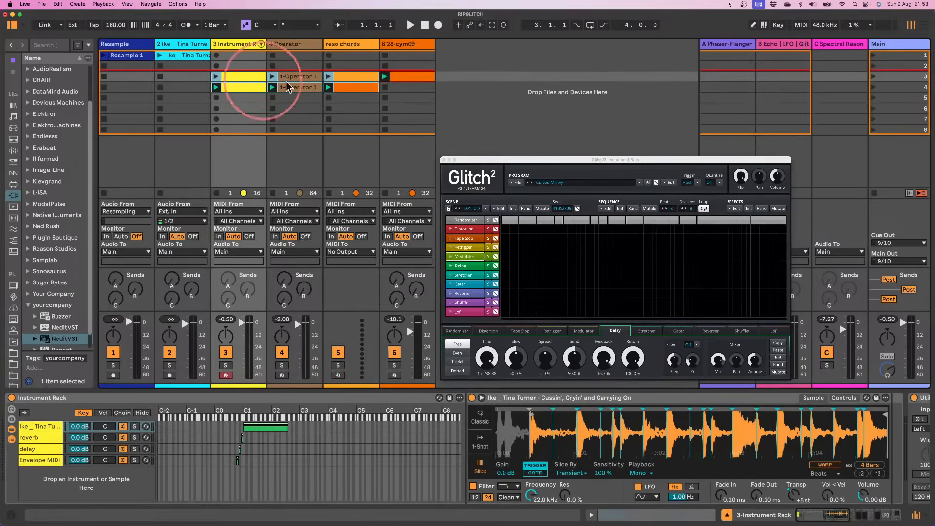
left_click(409, 107)
key("super+z")
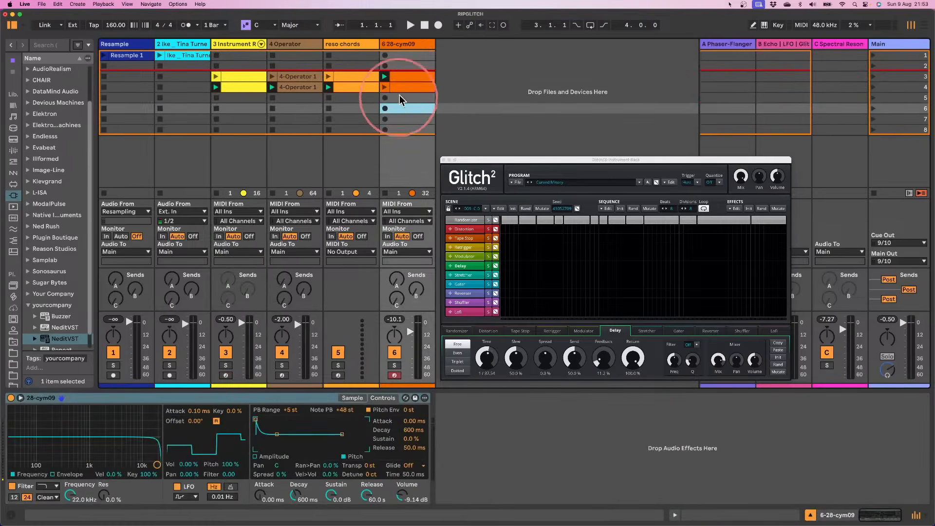
- Select all the clips of tracks 3 to 6 in scenes 3 and 4, and show them in an enlarged clip view
left_click(400, 88)
left_click(241, 83)
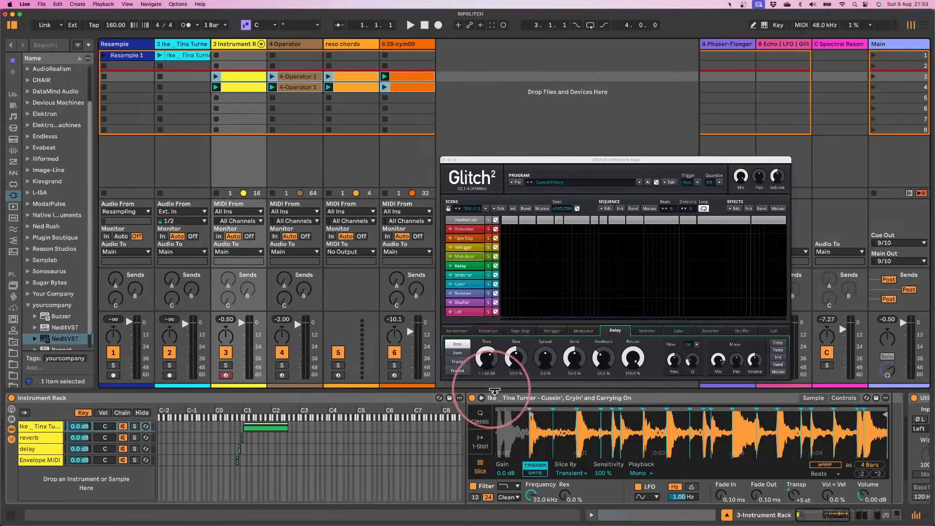
left_click(590, 514)
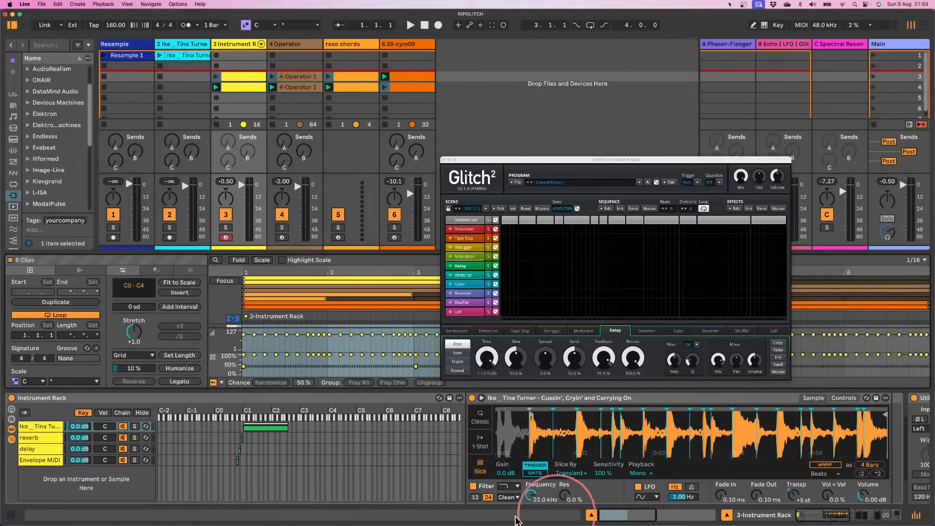
left_click_drag(163, 252, 152, 117)
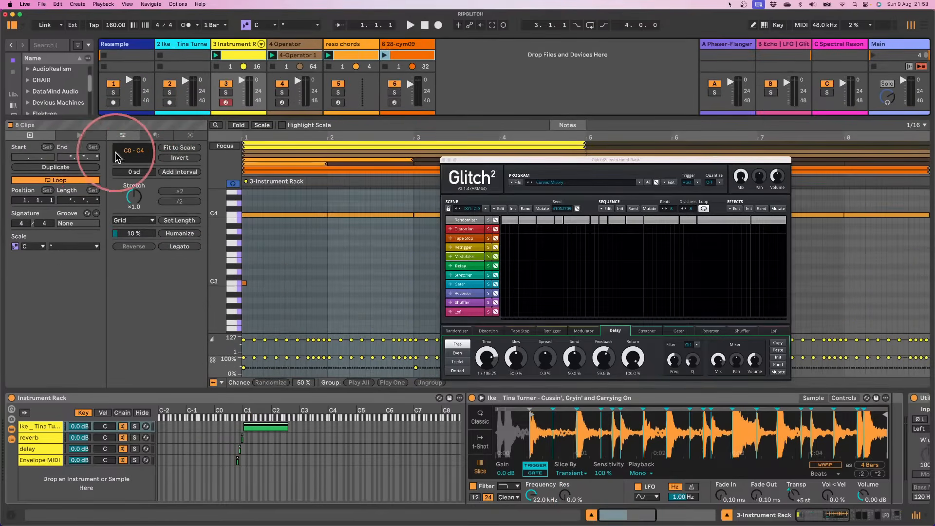
- Enable Follow Action with Next for the selected clips, unlink it from clip length, and set its time to 8 bars
left_click(80, 135)
left_click(50, 147)
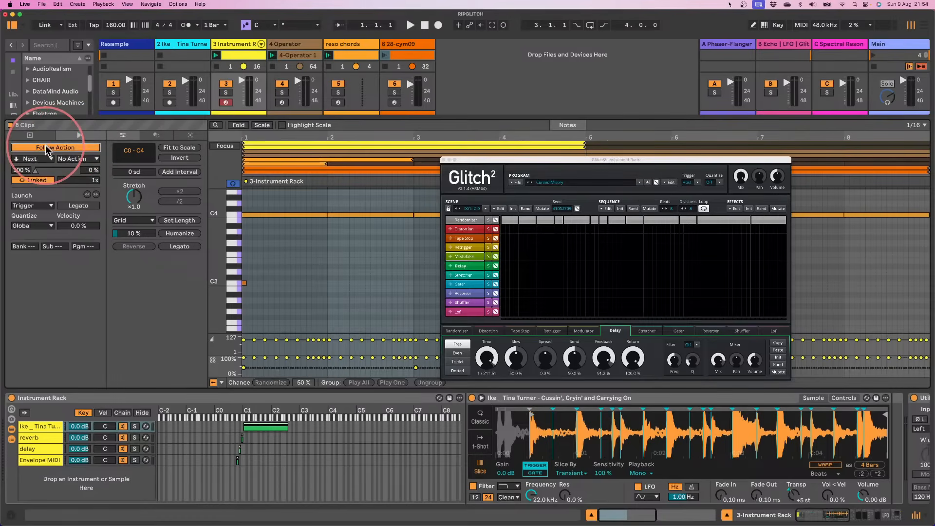
left_click(32, 180)
left_click(64, 181)
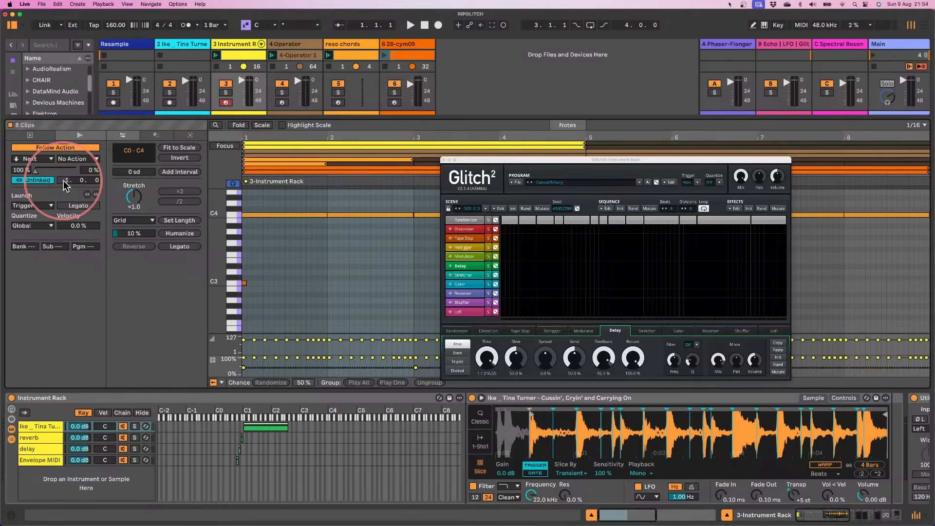
type("8")
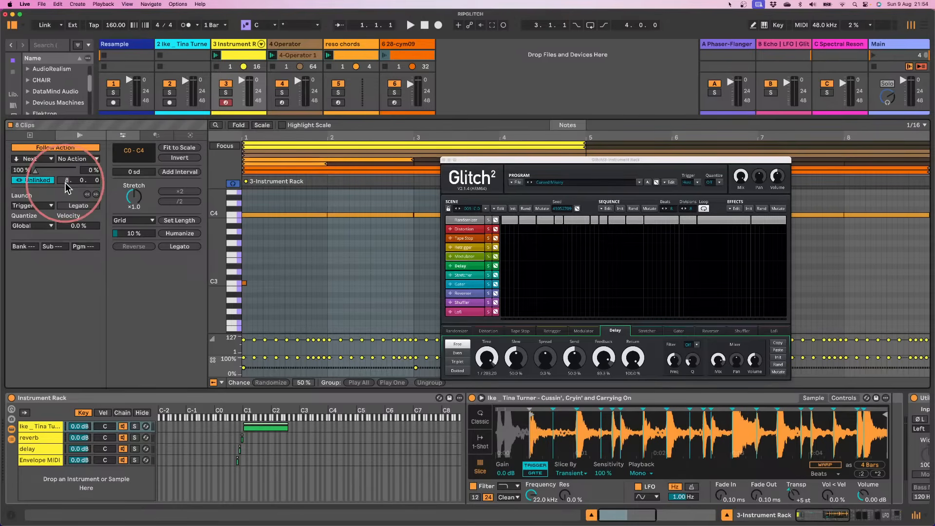
- Close the Glitch window and hide the clip and device views so the session grid and mixer fill the screen
left_click_drag(132, 118, 133, 256)
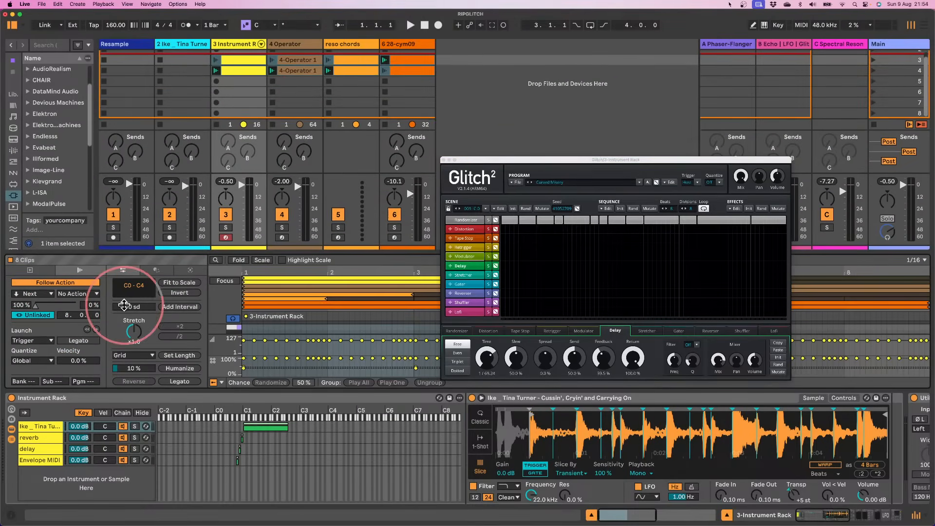
left_click_drag(507, 161, 511, 195)
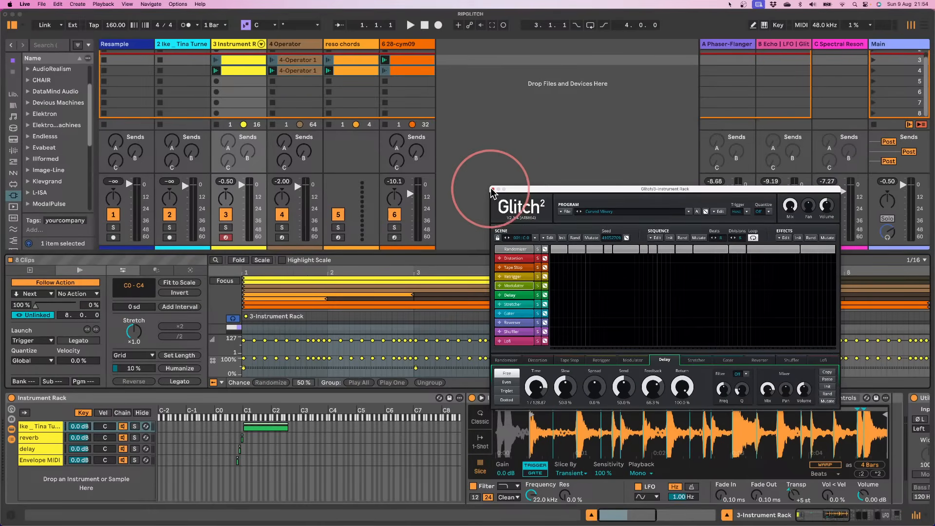
left_click(493, 189)
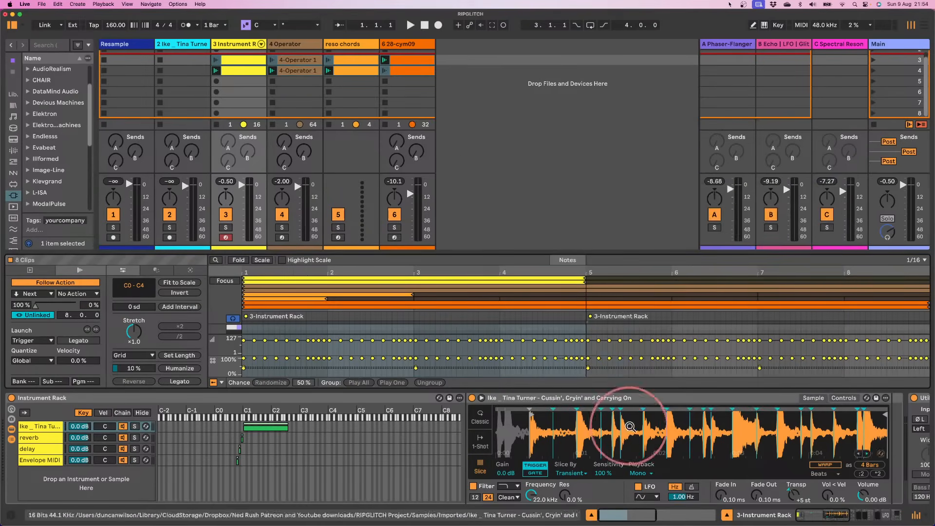
left_click(591, 514)
left_click(727, 515)
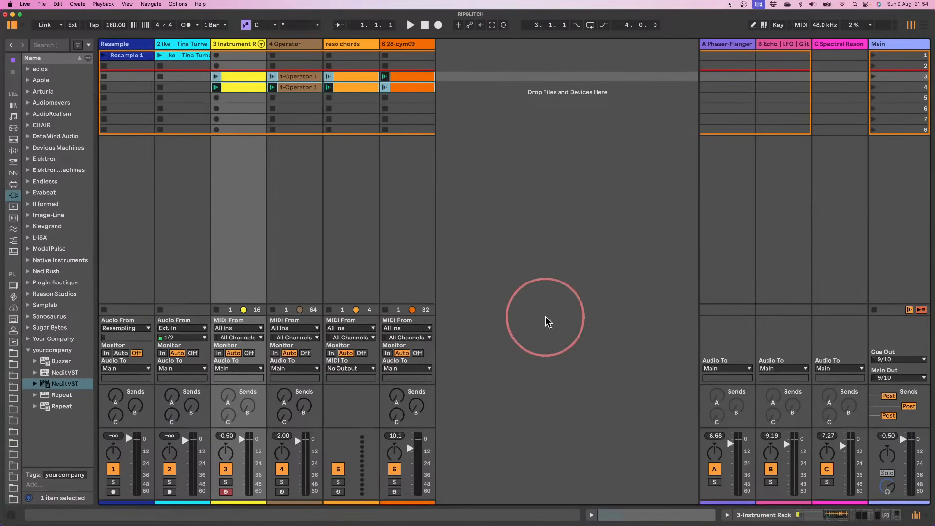
- Launch scene 3 and copy track 3's scene 3 clip into its scene 6 slot
left_click(872, 77)
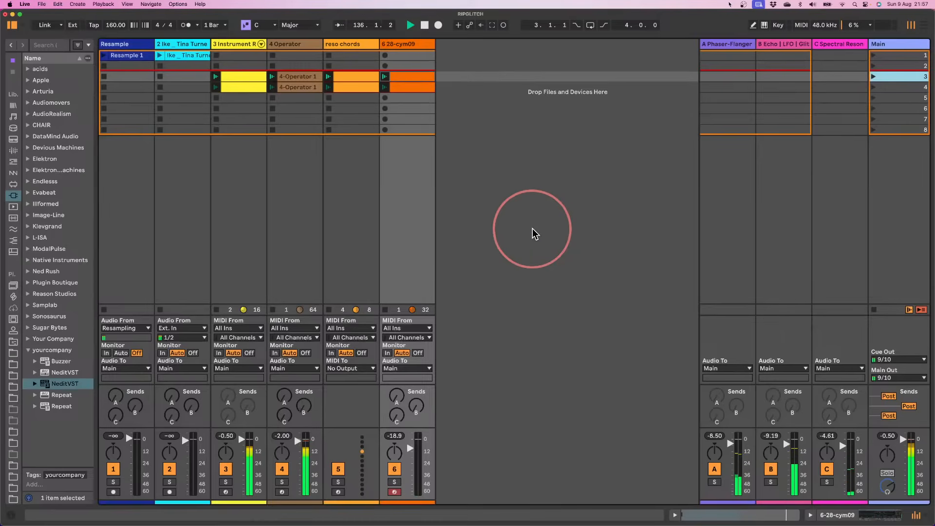
left_click_drag(241, 77, 241, 109)
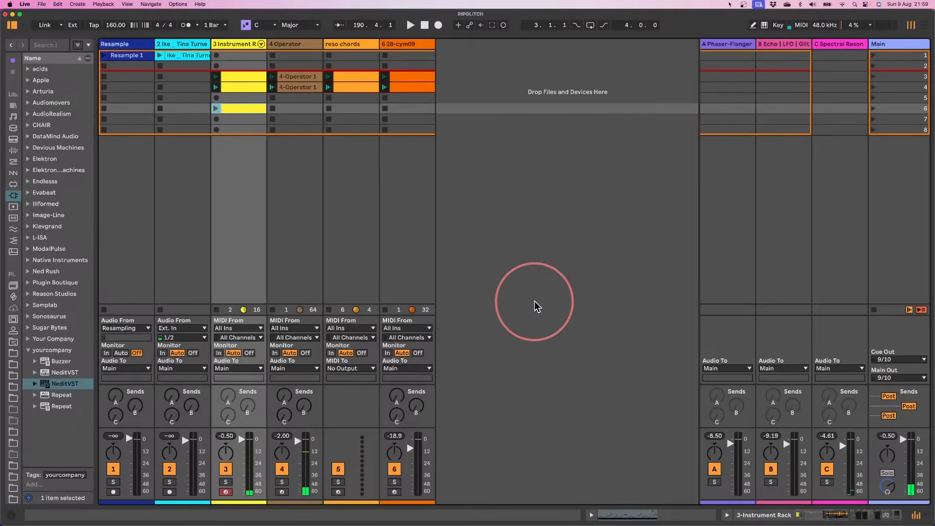
- Open the Glitch device on the Main track and place its window beside the mixer, below the session clips
double_click(899, 51)
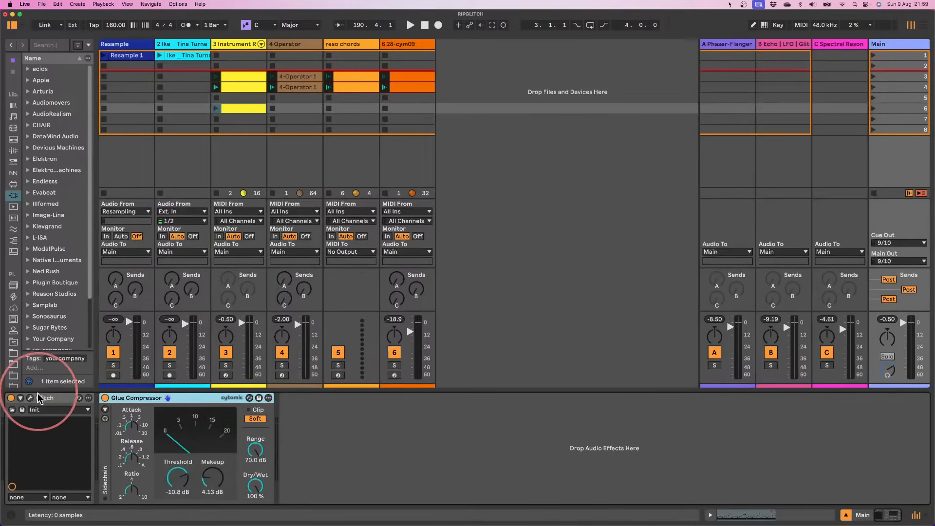
left_click(30, 398)
left_click_drag(460, 141, 590, 149)
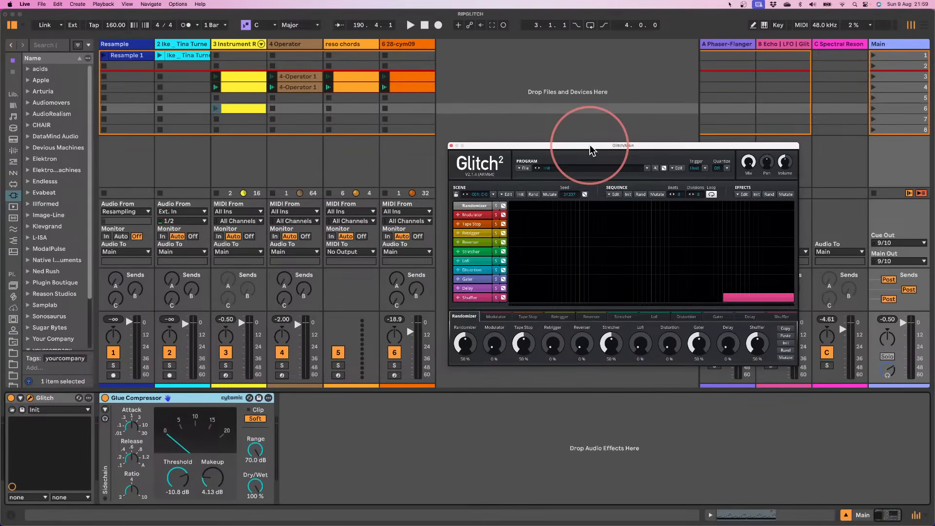
left_click_drag(590, 150, 586, 161)
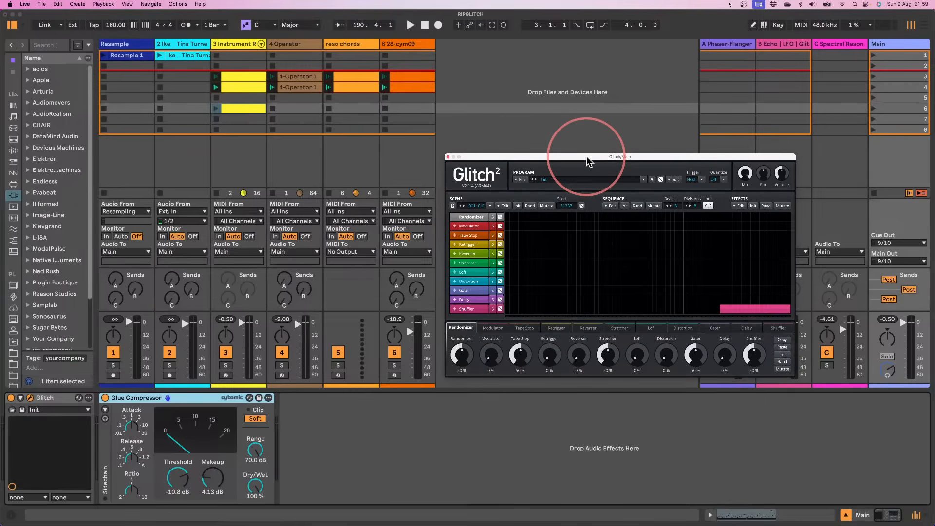
- Examine the Envelope MIDI and Expression Control devices in the reverb chain of track 3's Instrument Rack
left_click(248, 49)
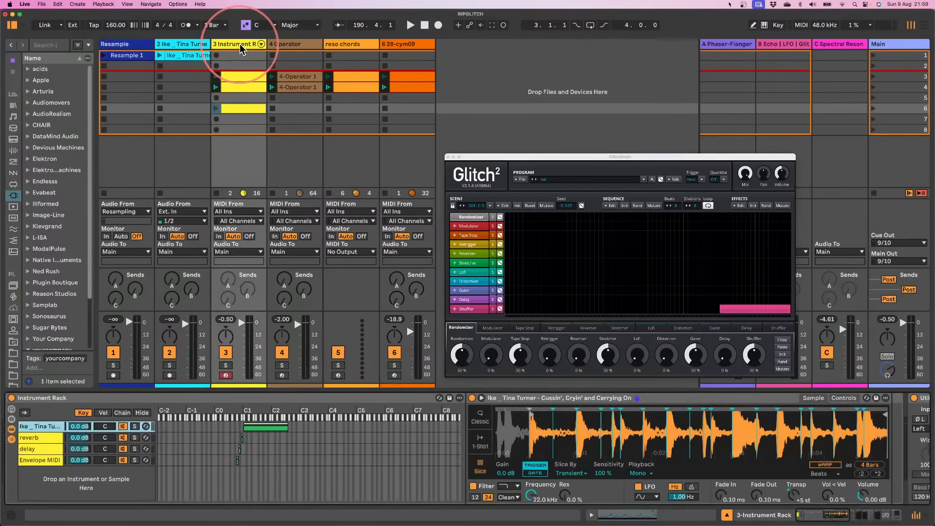
left_click(49, 438)
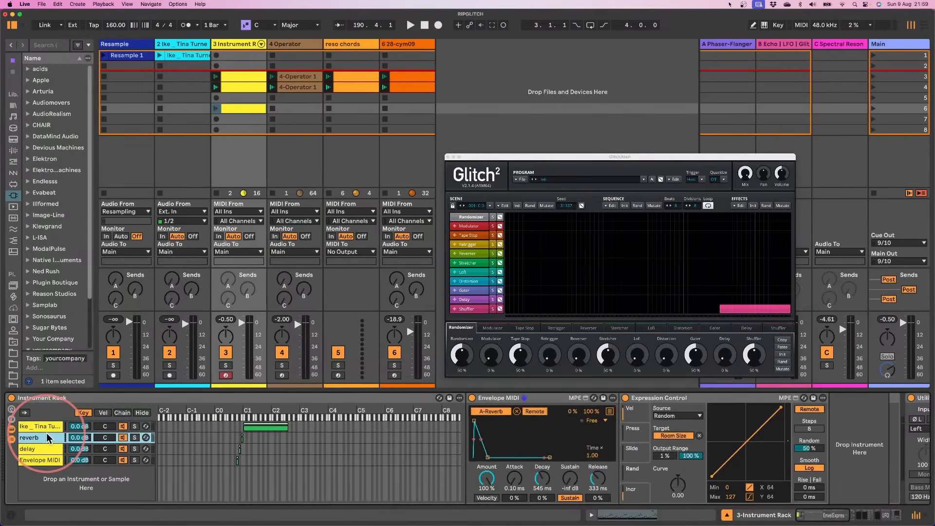
left_click(497, 400)
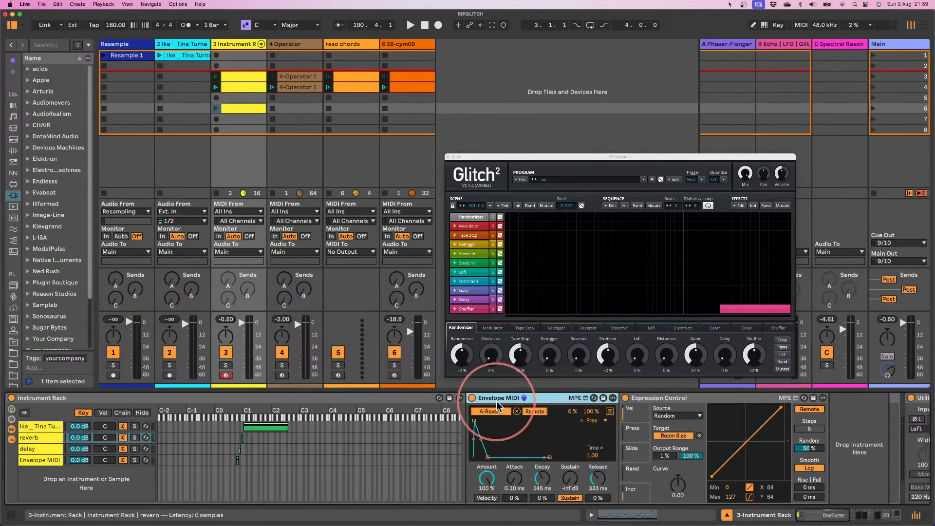
left_click(680, 397)
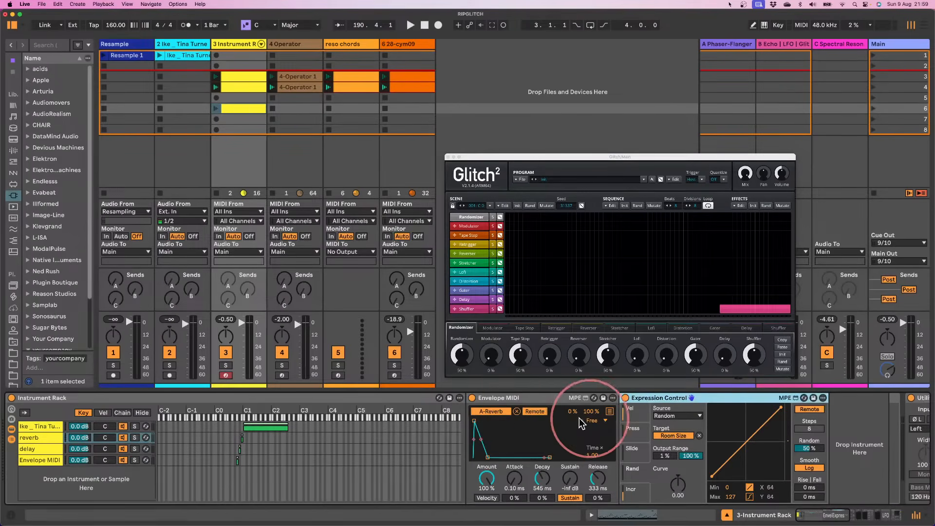
left_click(509, 398)
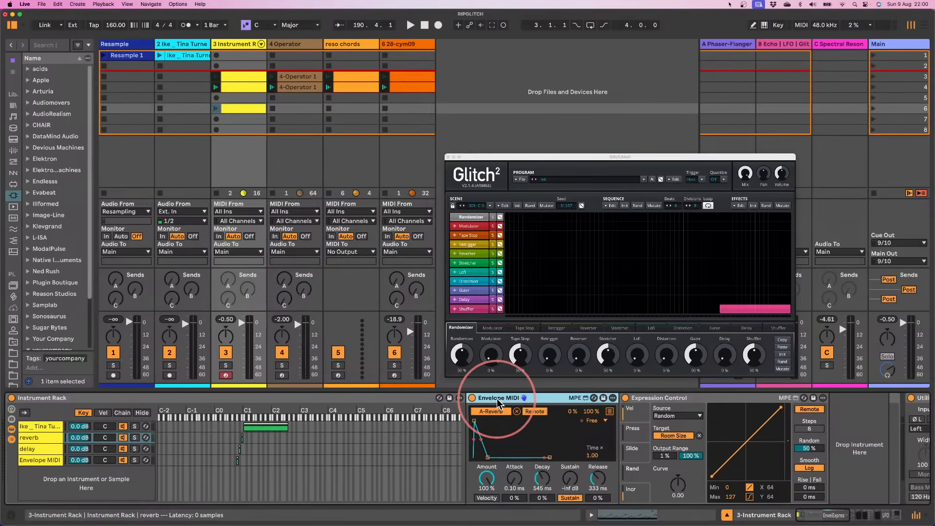
- Play back the session, move the Main track's Glitch window up clear of the device view, and stop playback
key("space")
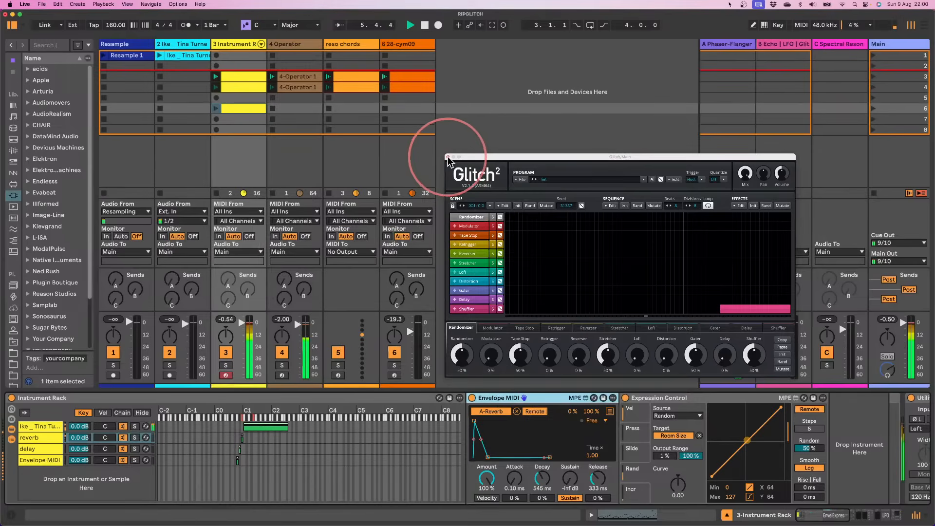
left_click_drag(581, 156, 592, 54)
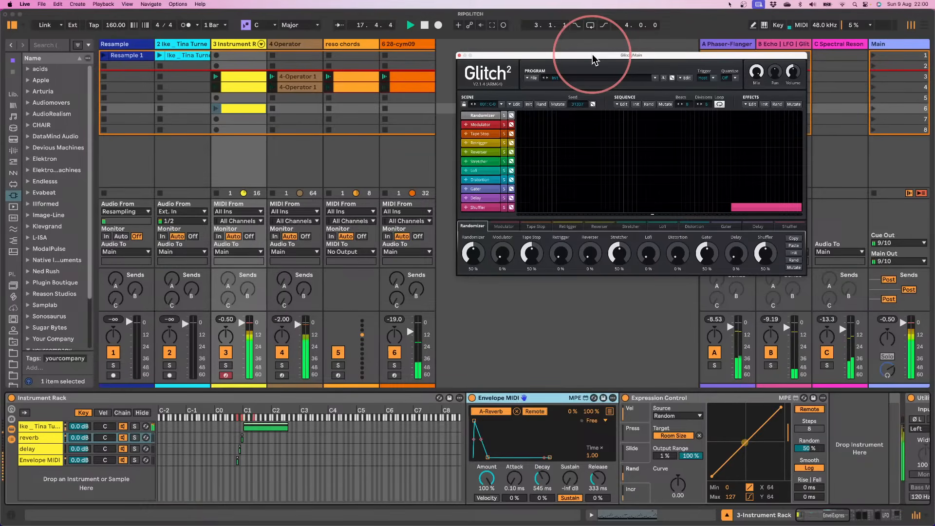
left_click(279, 112)
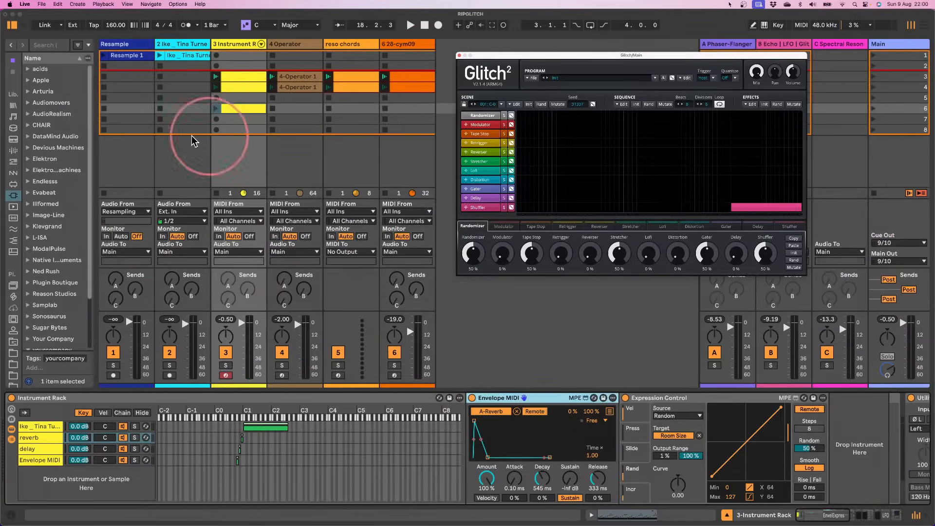
- Arm the Resample track, record the session into its scene 3 slot, and show the recorded clip's waveform
left_click(130, 74)
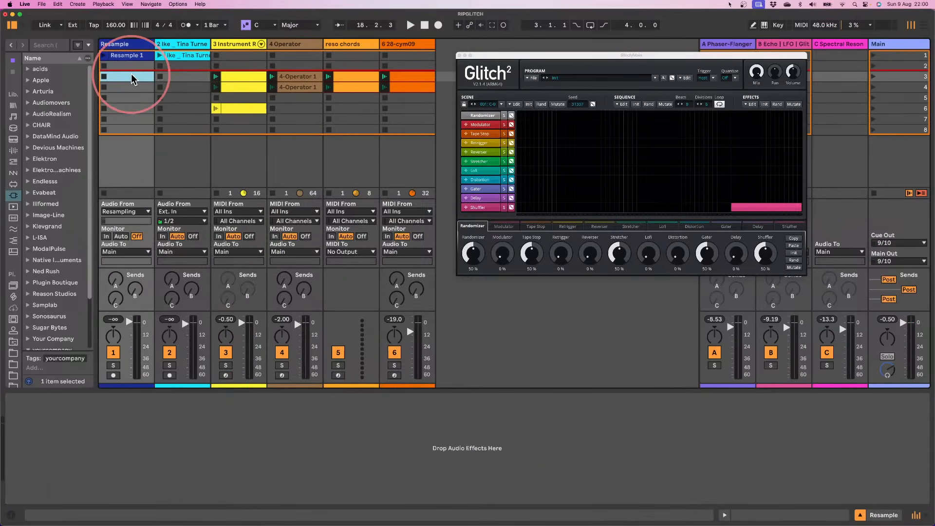
left_click(112, 375)
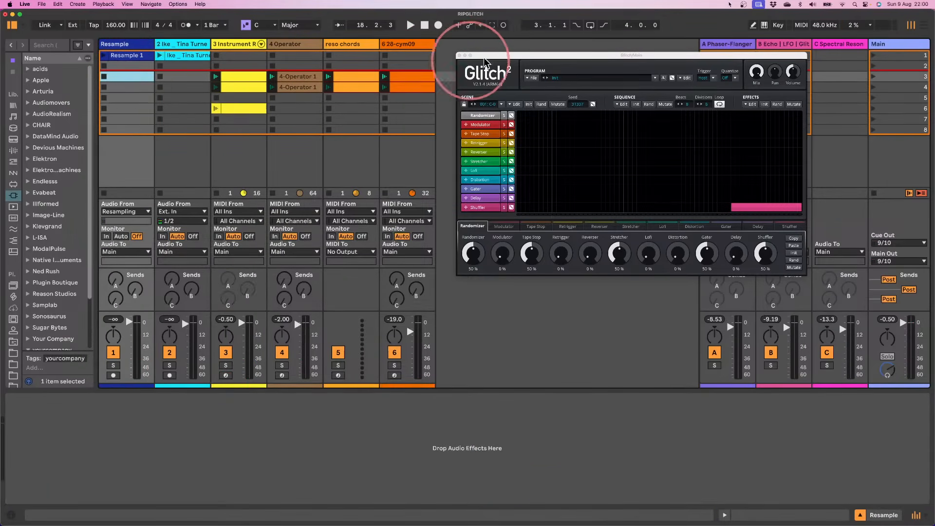
left_click_drag(506, 55, 522, 184)
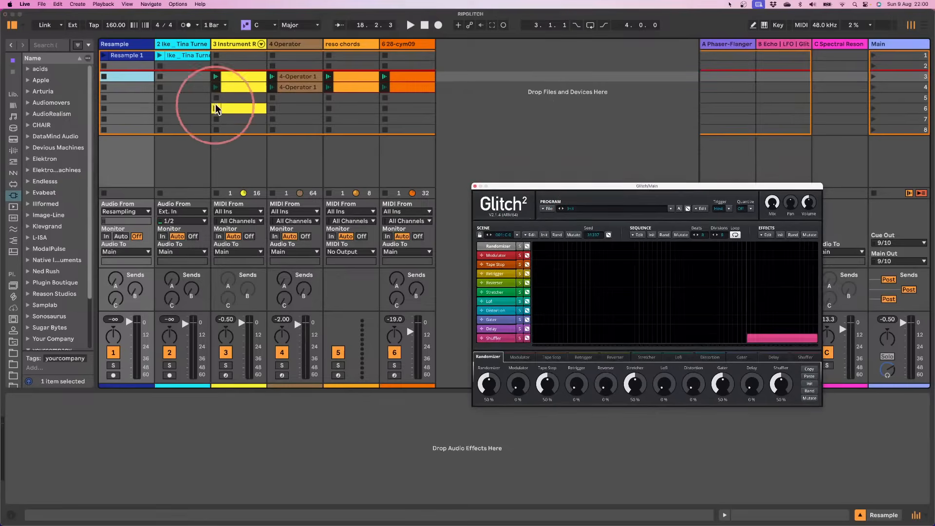
left_click(288, 108)
left_click(235, 75)
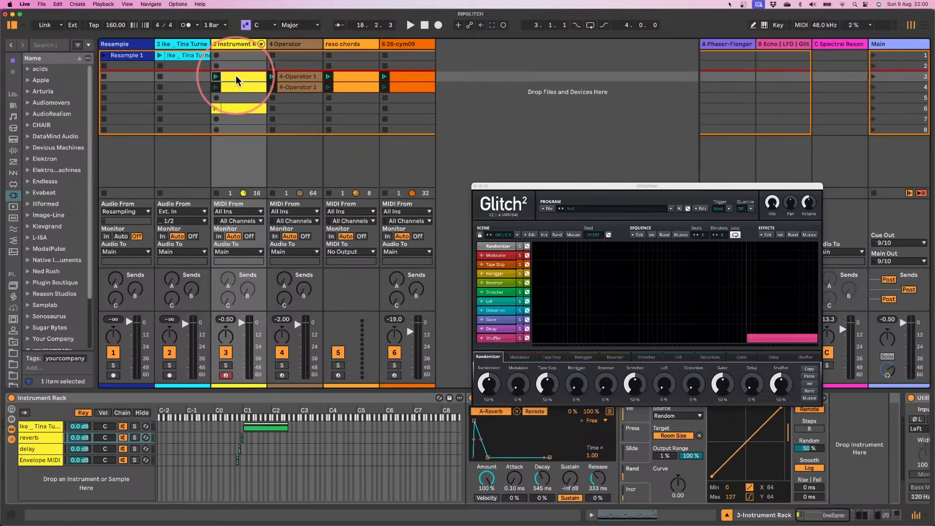
left_click(109, 375)
left_click(118, 76)
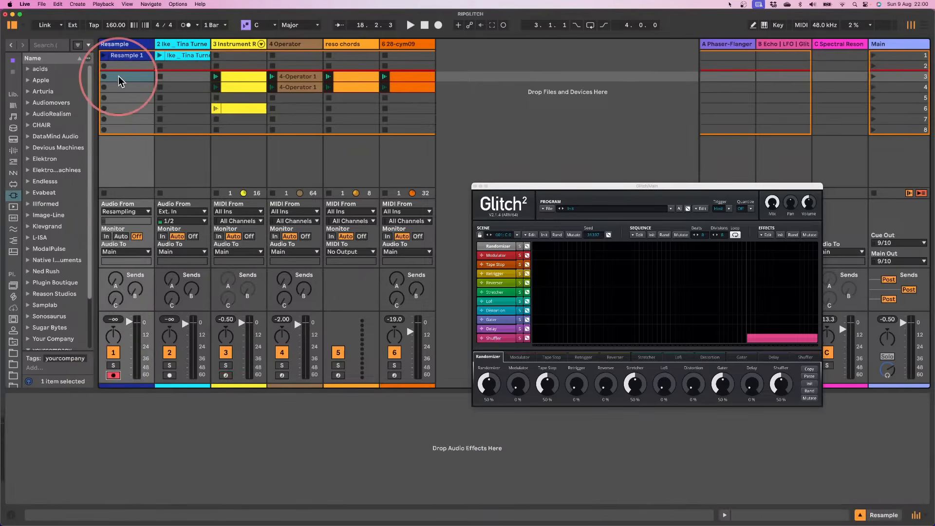
left_click(104, 76)
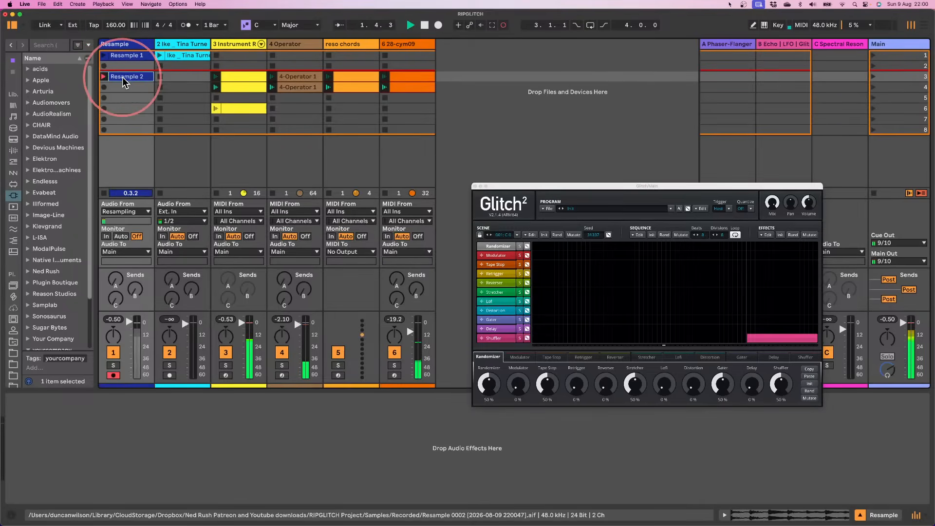
double_click(121, 76)
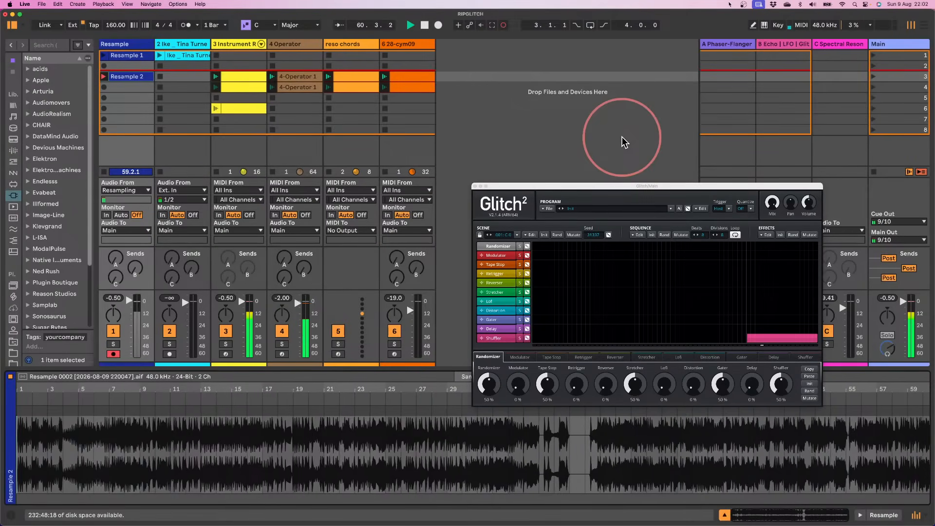
- Close the Main track's Glitch window and open the Curved Misery Glitch in track 3's Ike _ Tina Turner chain
left_click(227, 43)
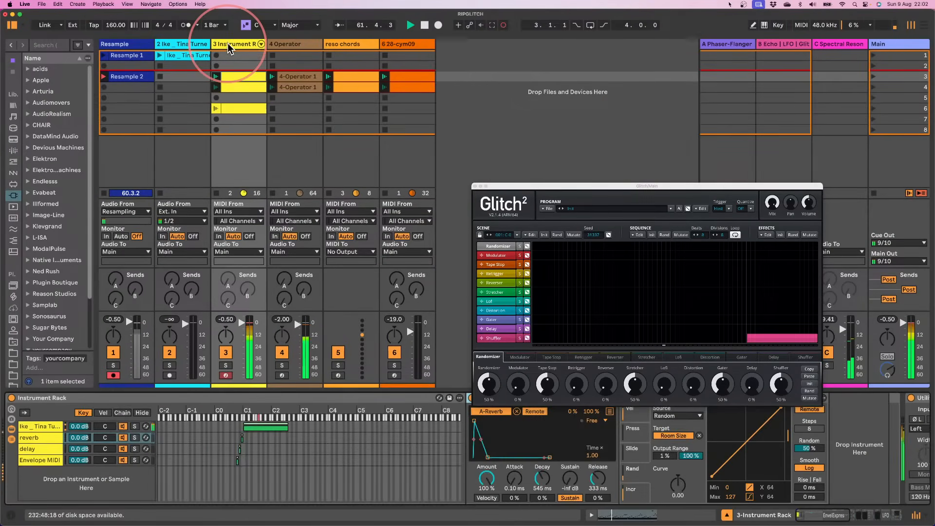
left_click(475, 186)
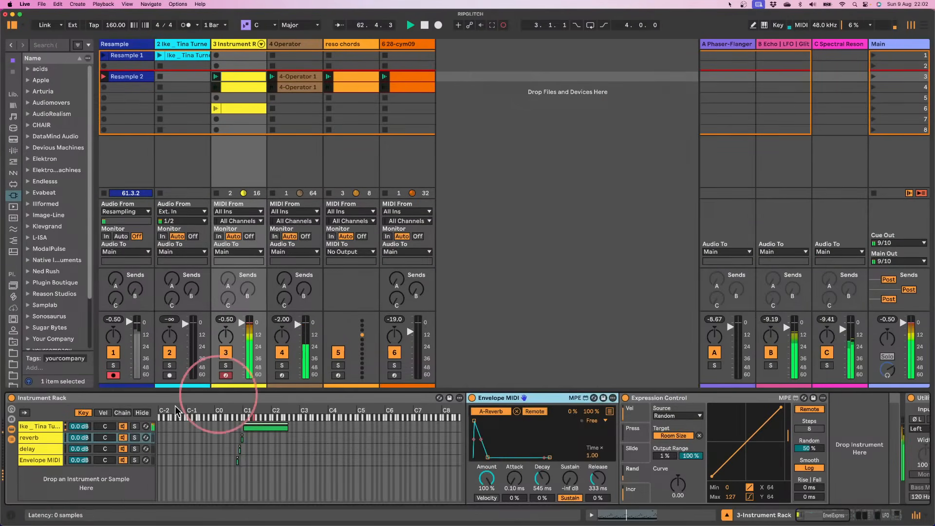
left_click(33, 429)
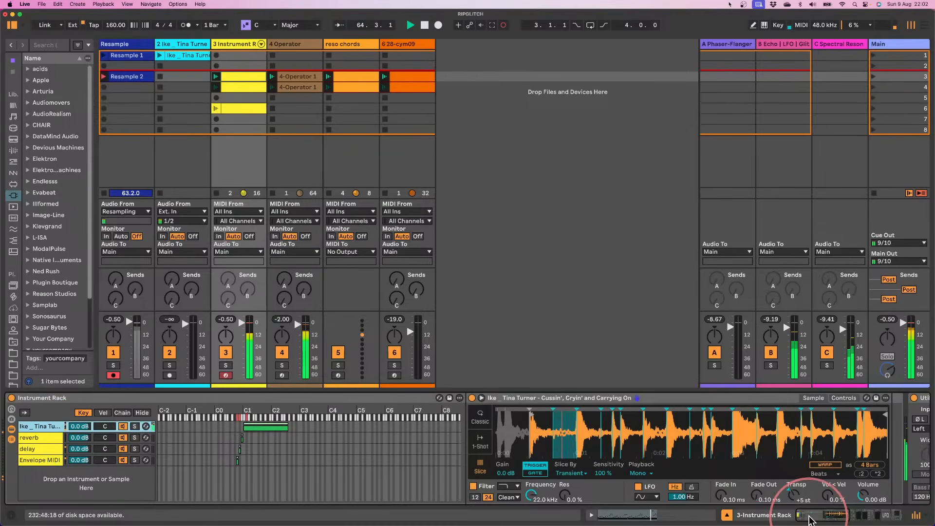
left_click_drag(808, 520, 849, 522)
left_click(517, 398)
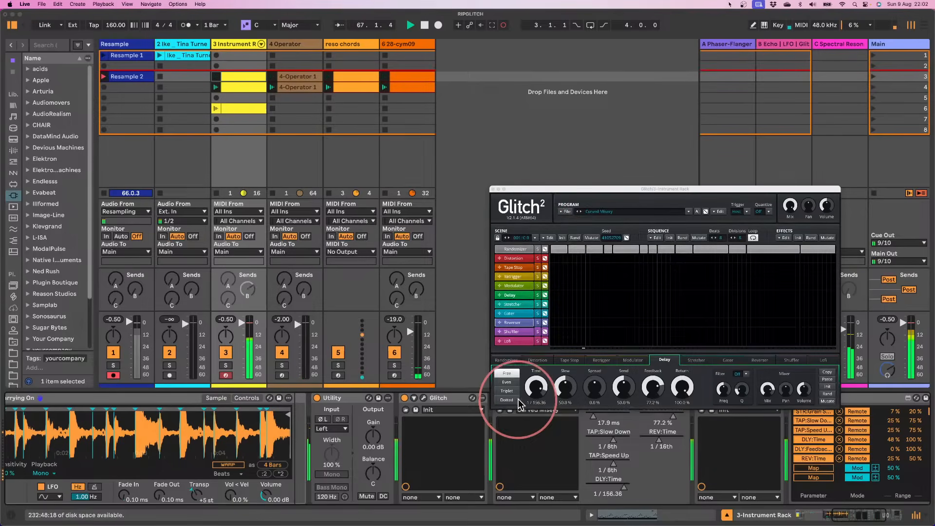
- Reduce the Stretcher probability to 10% in the Randomizer settings of track 3's Curved Misery Glitch
left_click_drag(588, 189, 539, 90)
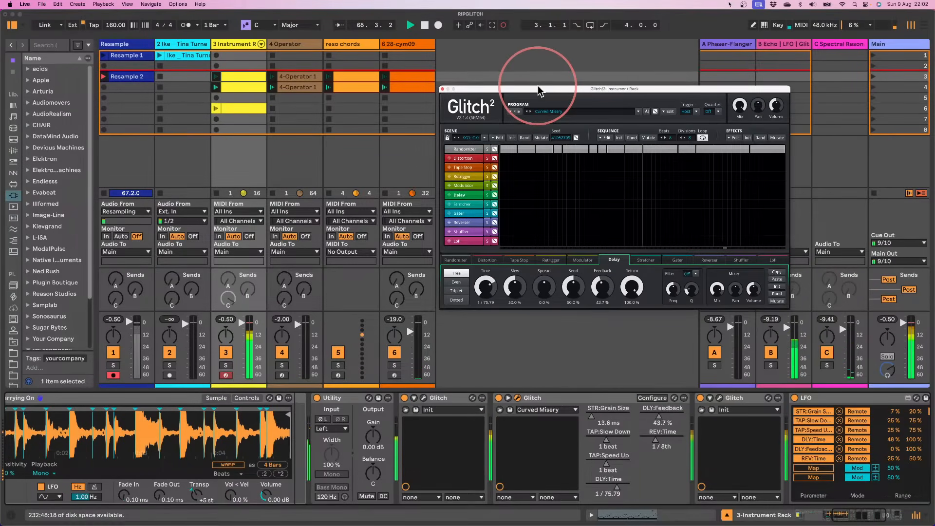
left_click(455, 259)
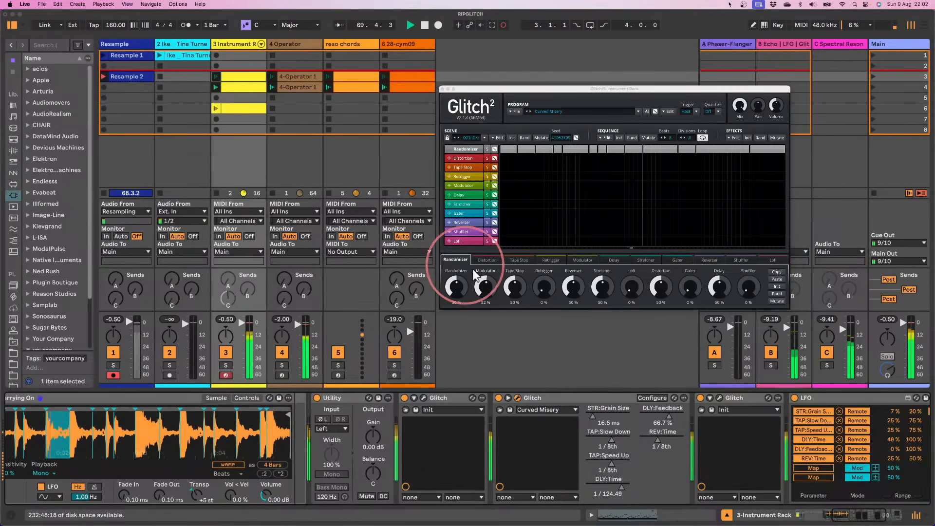
left_click_drag(599, 287, 588, 319)
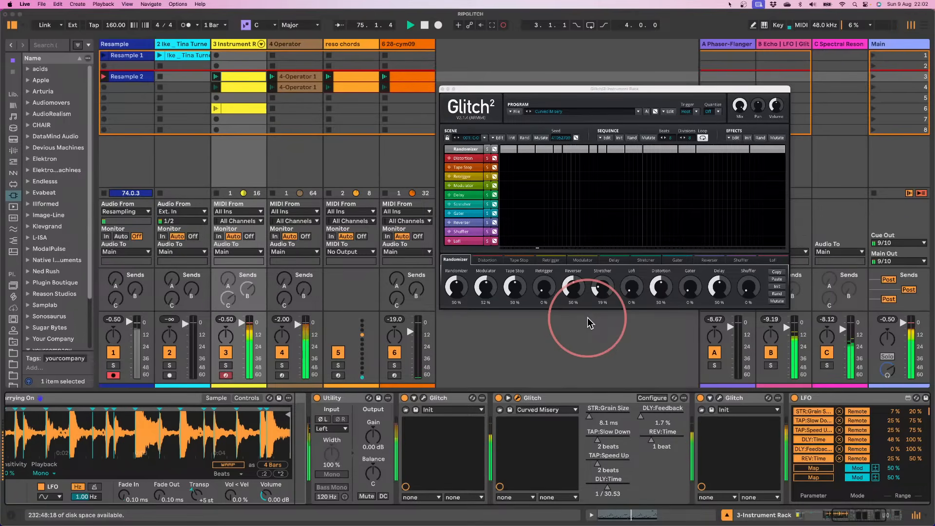
left_click_drag(588, 318, 594, 297)
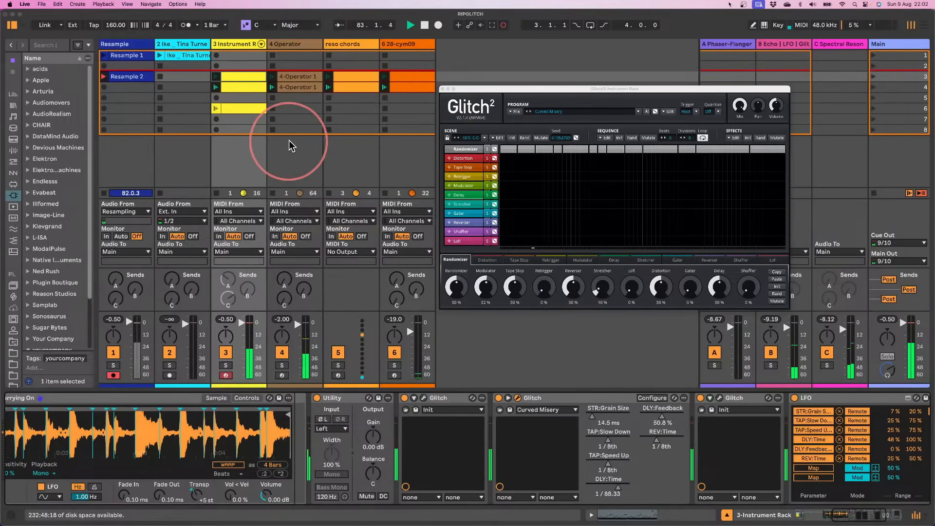
- Launch track 3's scene 6 clip together with the empty scene 6 slots of tracks 4 to 6, stopping their clips
left_click(253, 107)
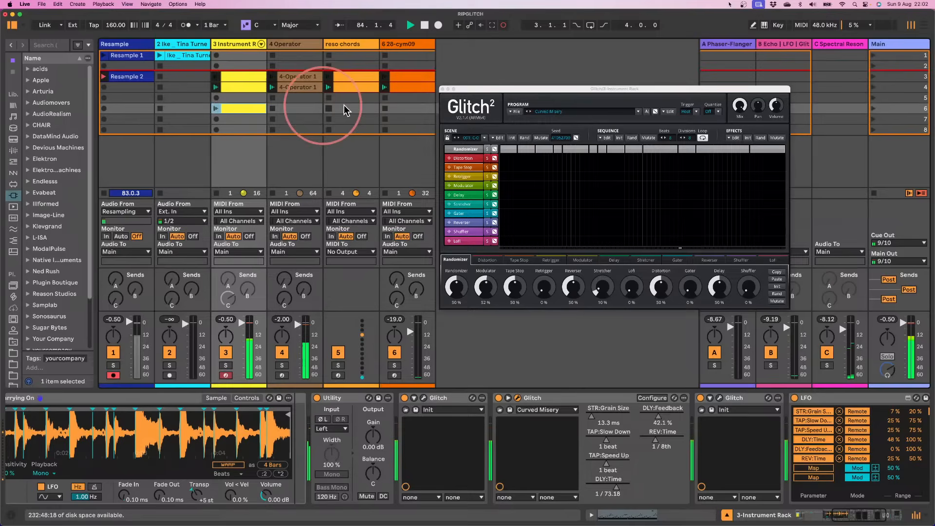
left_click(393, 107, "shift")
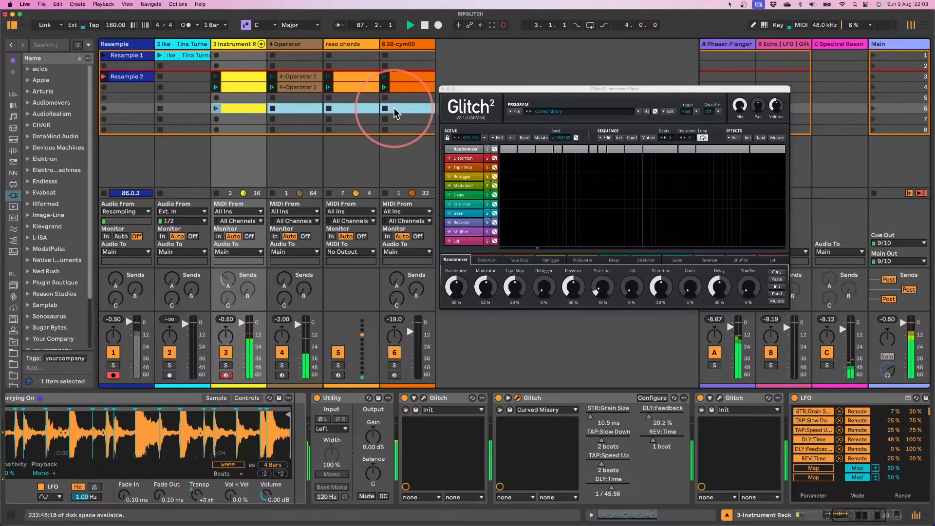
key("Return")
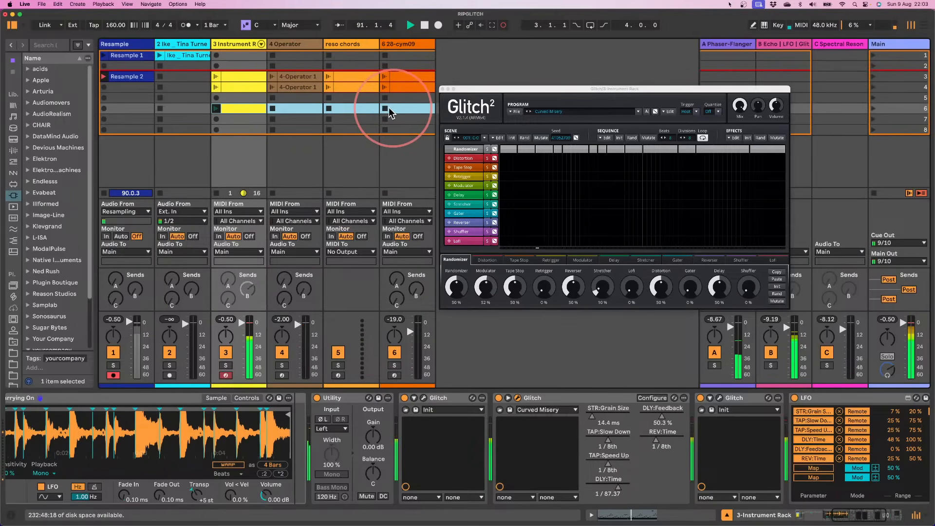
- Select the scene 4 clips of tracks 4 to 6, then stop the Resample track and the playing track 3 clip
left_click(303, 89)
left_click(392, 87, "shift")
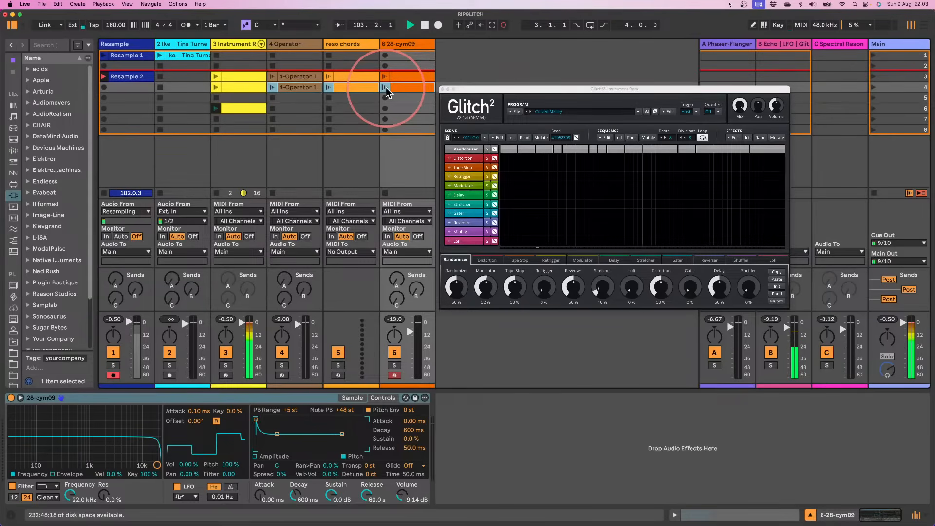
left_click(104, 193)
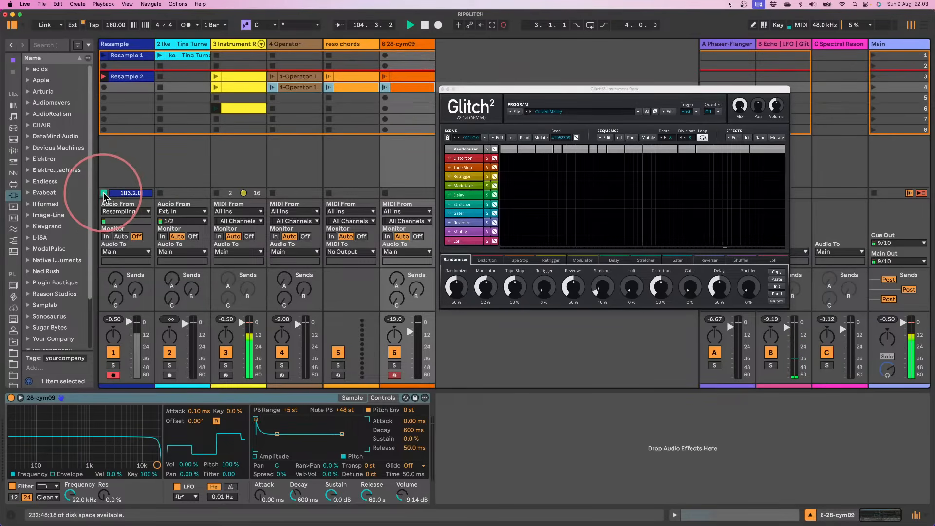
left_click(216, 194)
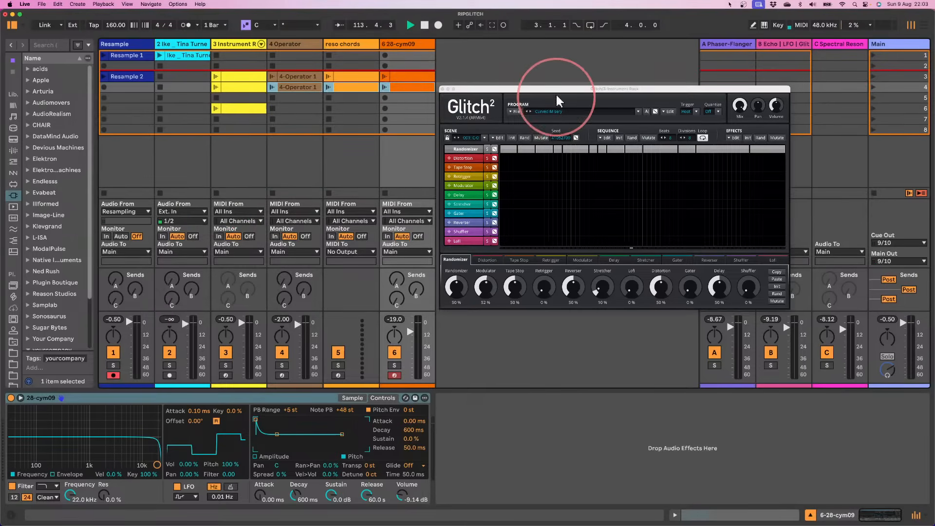
left_click_drag(556, 92, 553, 89)
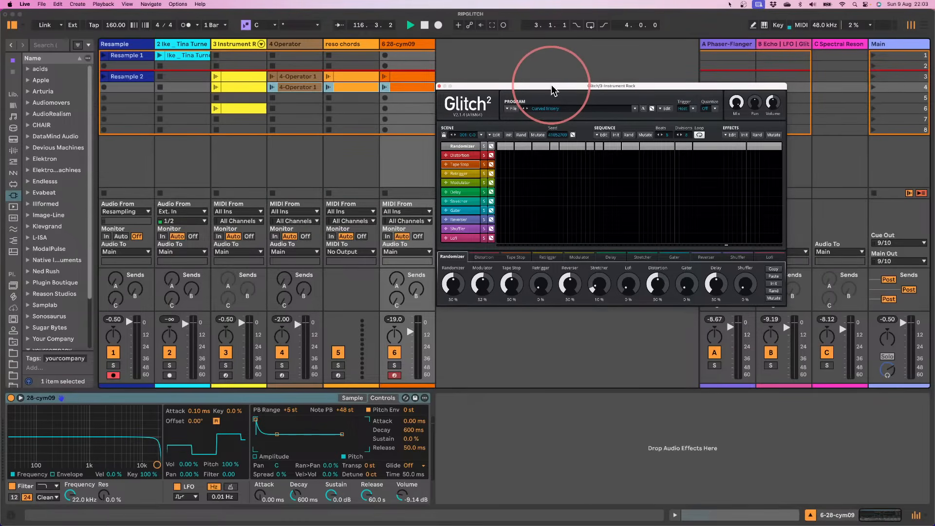
left_click_drag(552, 90, 554, 89)
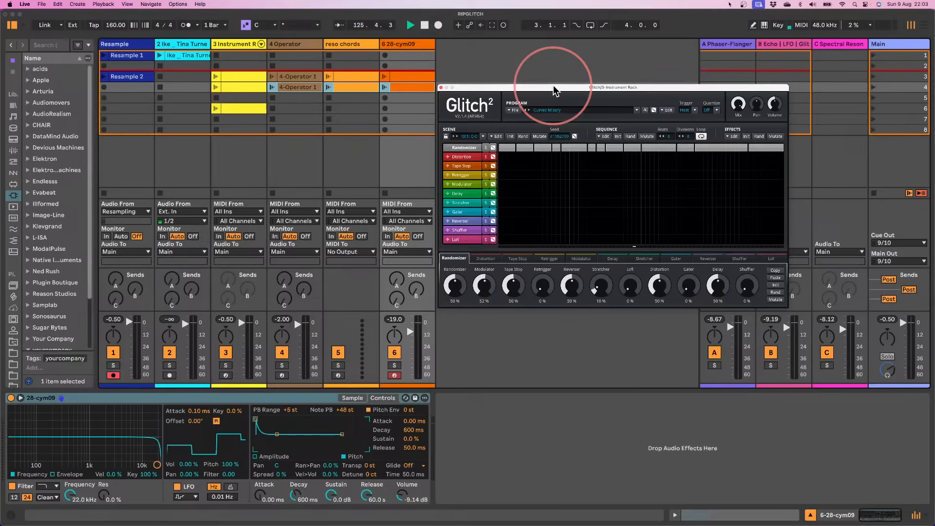
left_click_drag(553, 87, 553, 85)
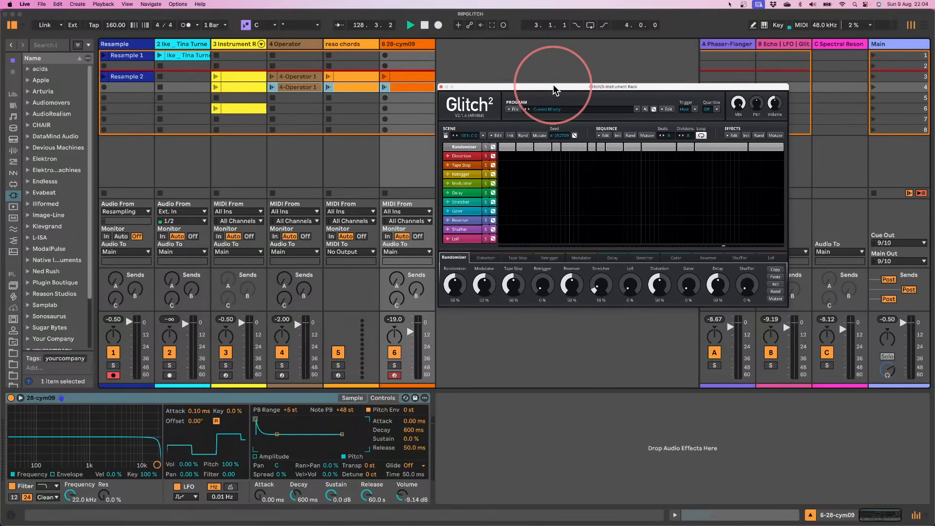
left_click_drag(553, 86, 554, 87)
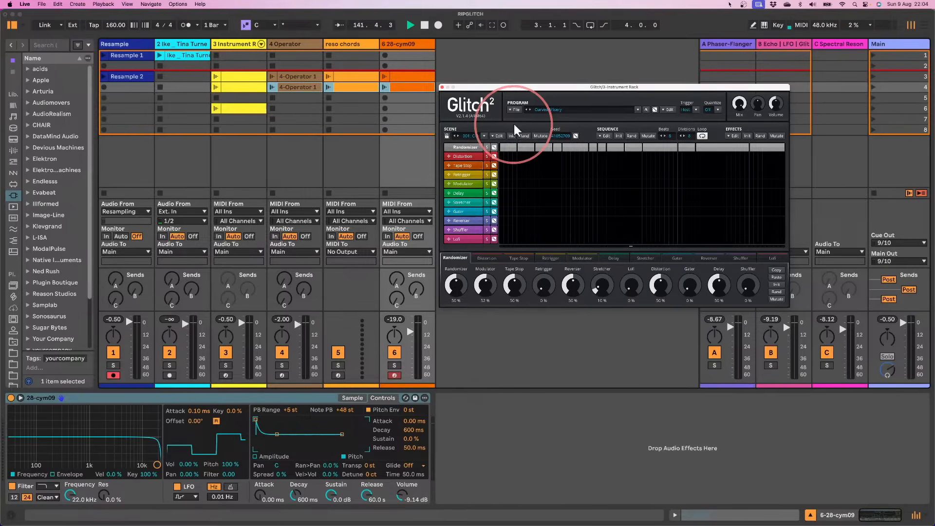
- Stop the transport and return the song position to 1.1.1
left_click(424, 26)
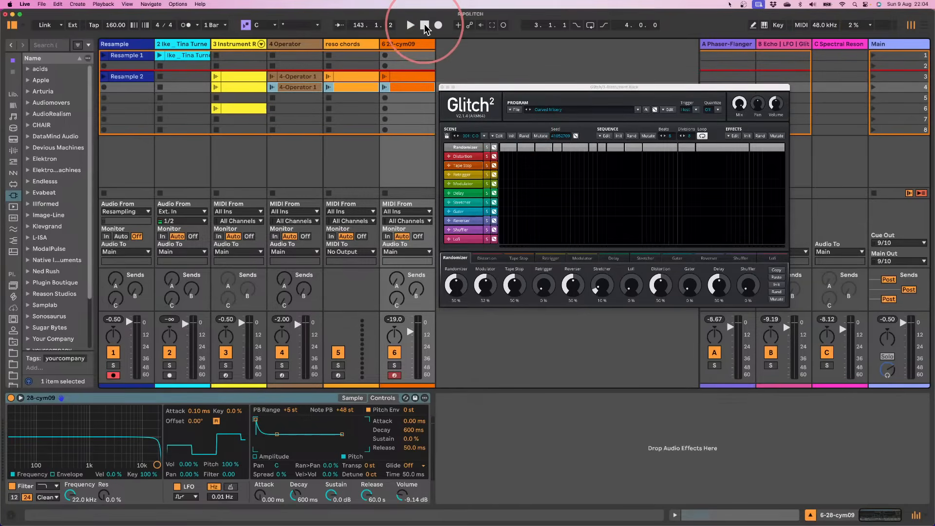
left_click(424, 26)
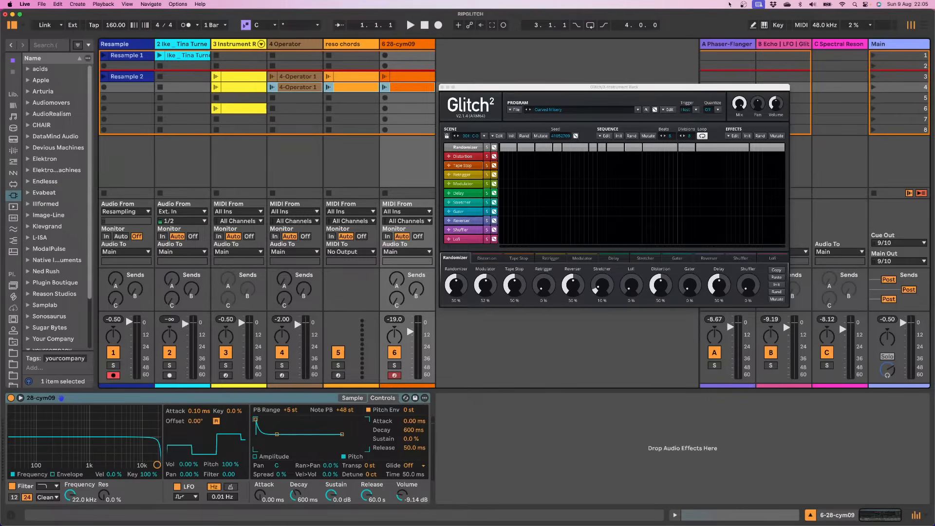
- Switch to Chrome, enlarge its window, and open Korg UK's KAOSS Pad V page from the "kaoss pad v" search results
key("super+Tab")
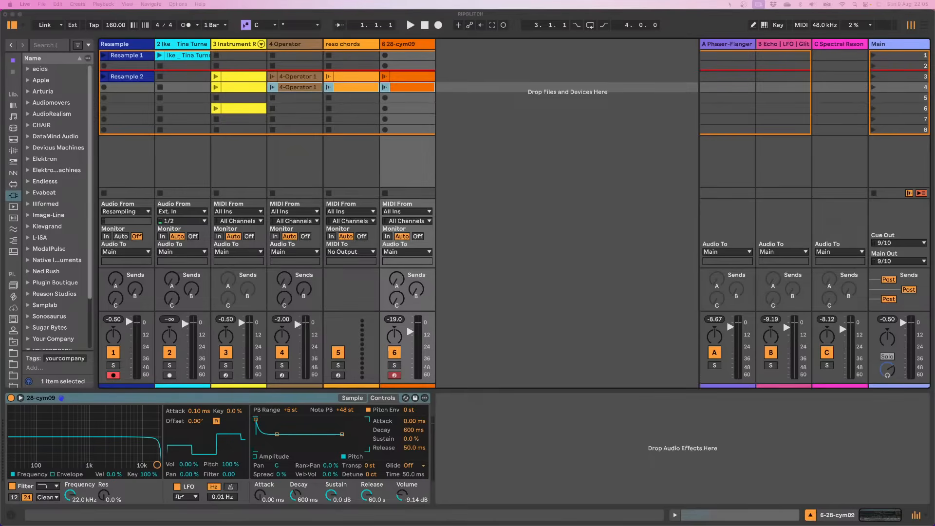
left_click_drag(0, 187, 386, 66)
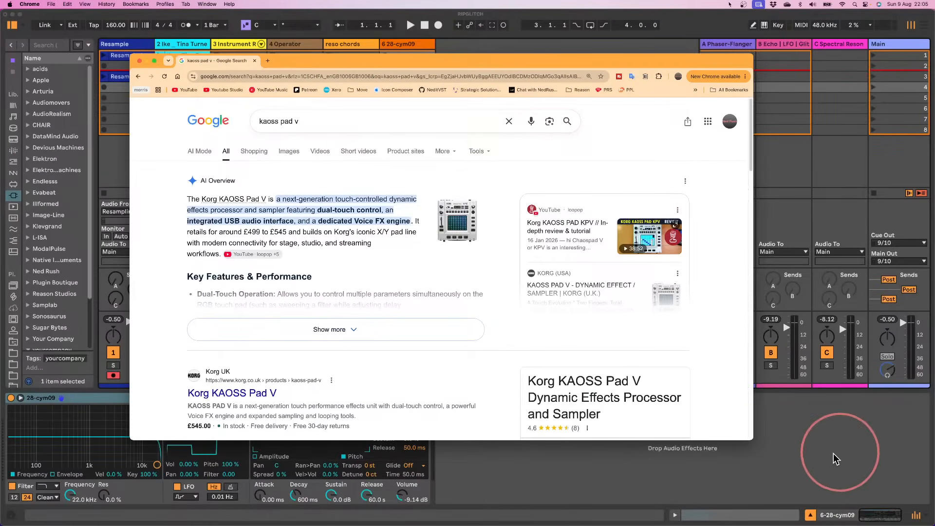
left_click_drag(752, 439, 858, 497)
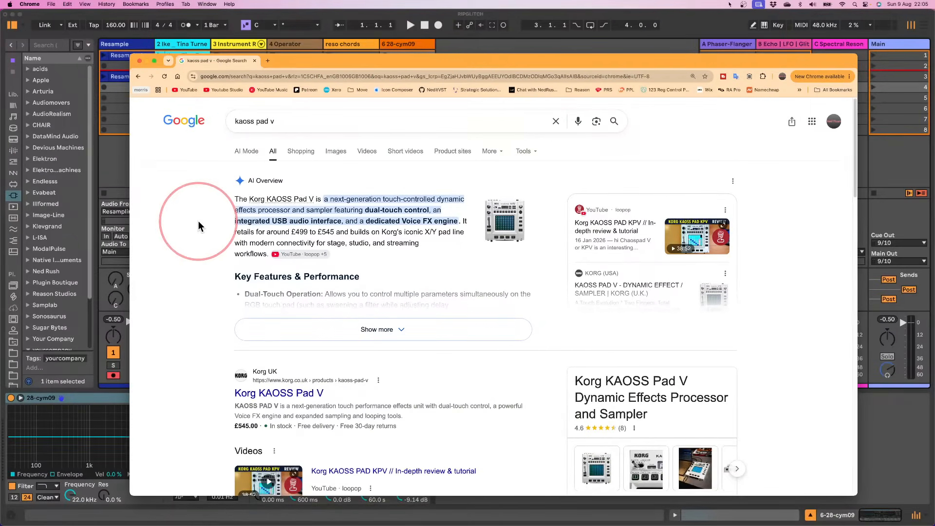
scroll(198, 222, "down", 4)
scroll(199, 228, "down", 2)
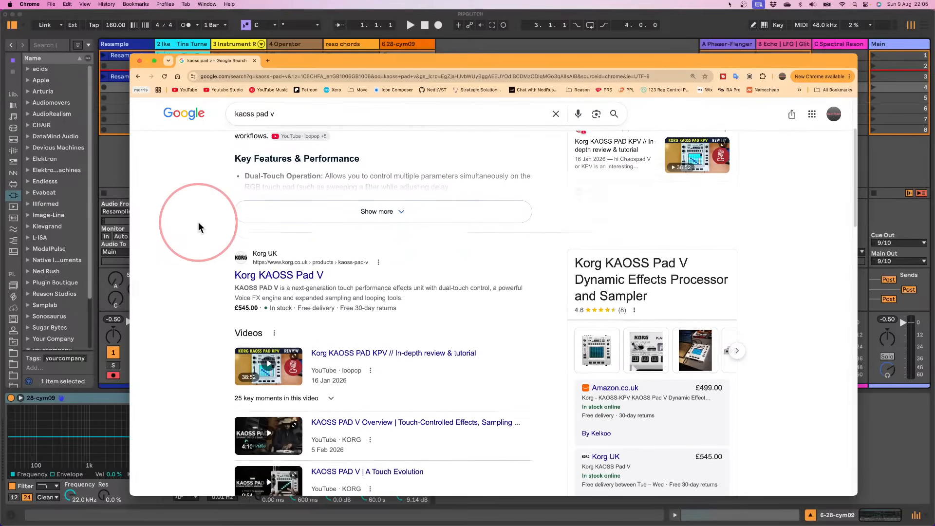
left_click(291, 273)
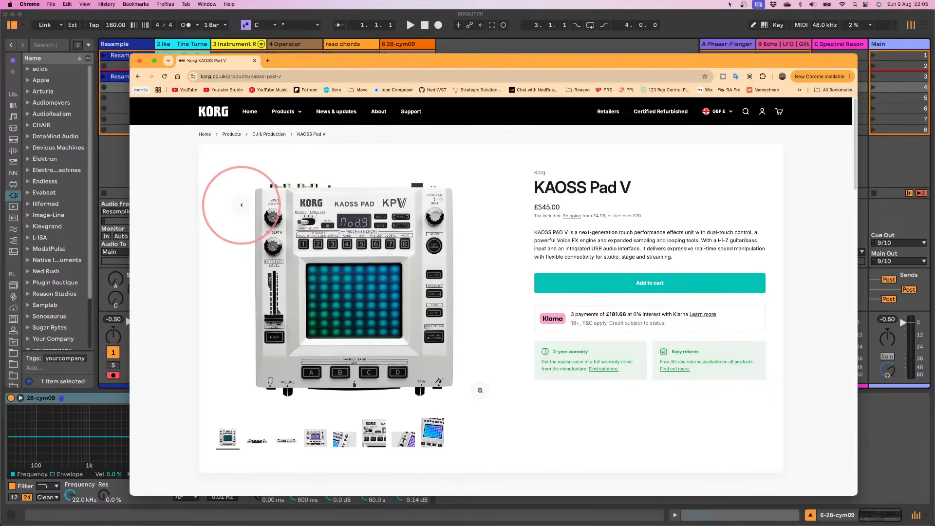
- Examine the KAOSS Pad V product page, viewing the rear connections picture and the front panel picture
scroll(241, 205, "down", 15)
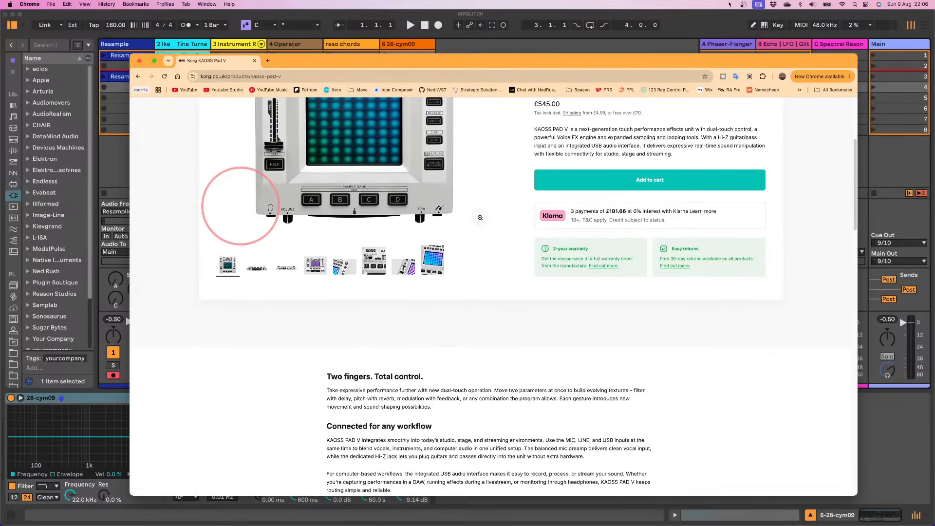
scroll(241, 210, "up", 15)
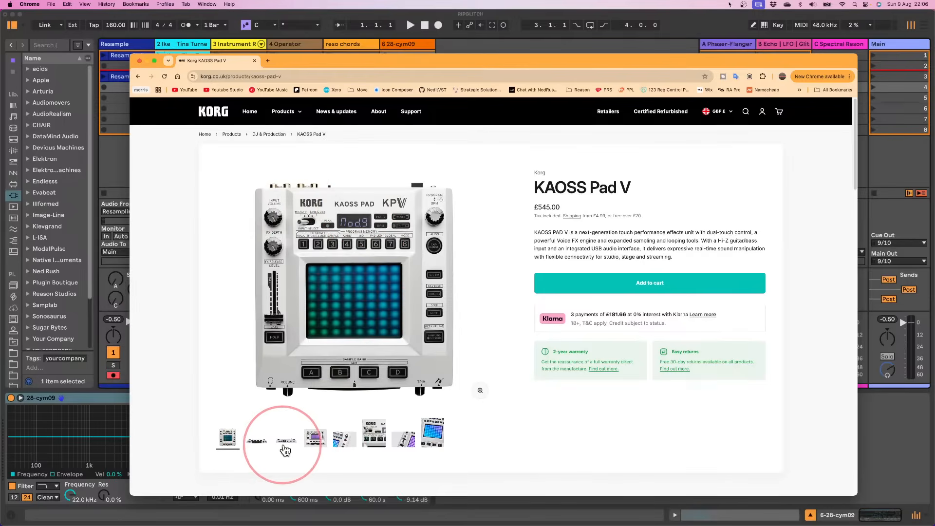
left_click(286, 442)
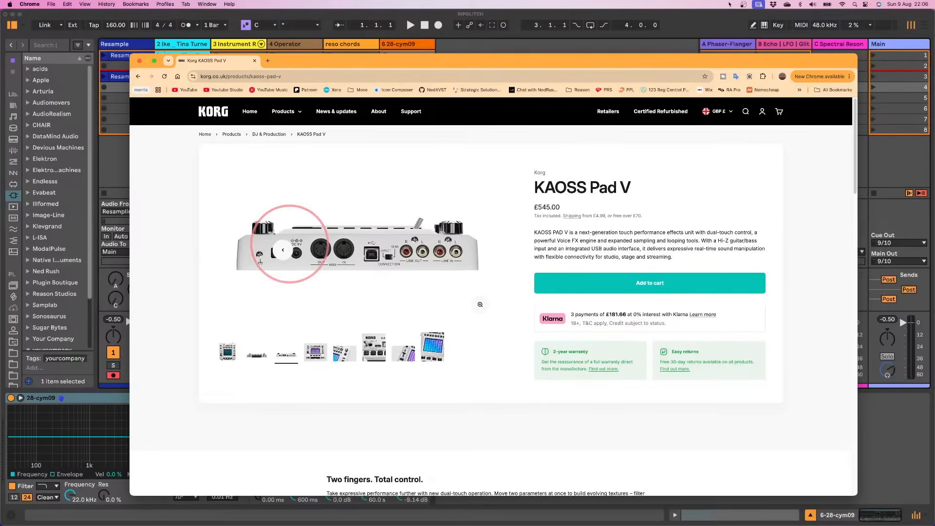
left_click(228, 356)
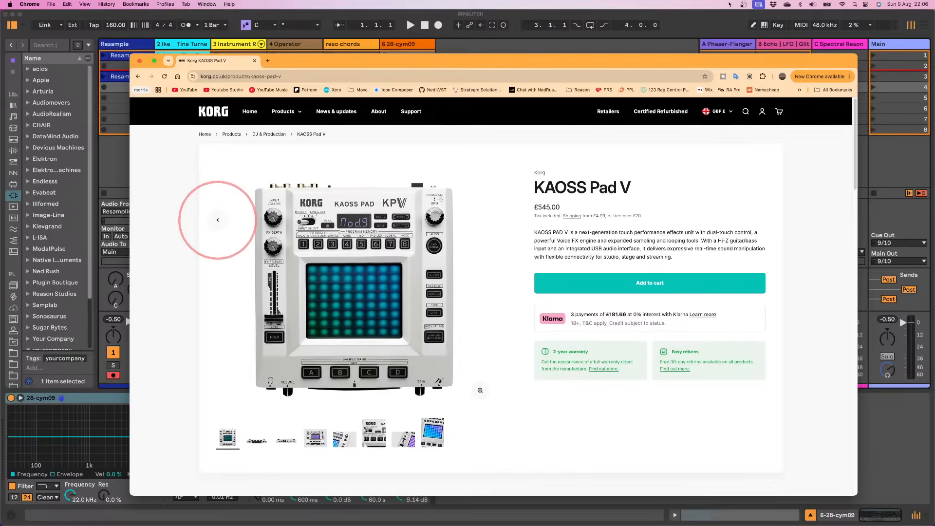
scroll(292, 215, "down", 2)
scroll(293, 239, "down", 1)
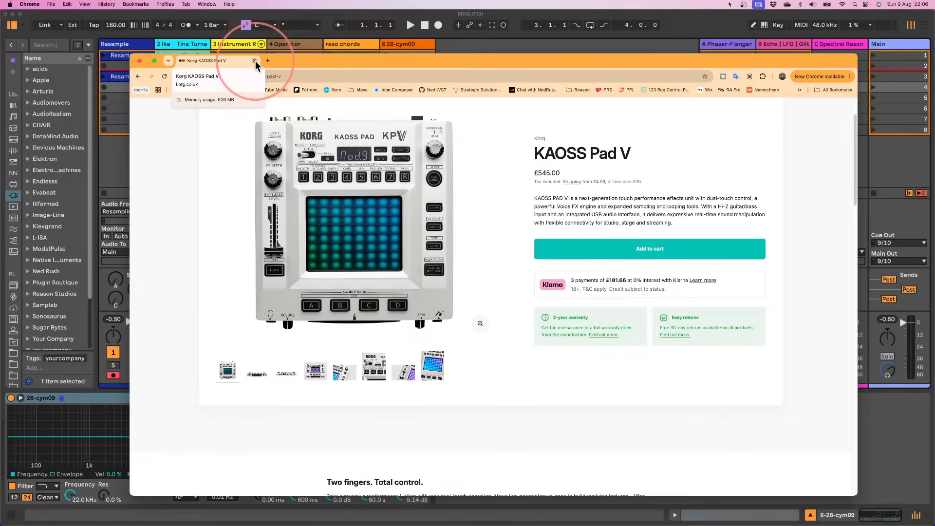
- Close the KAOSS Pad V page and return to Ableton Live with the transport stopped
left_click(254, 61)
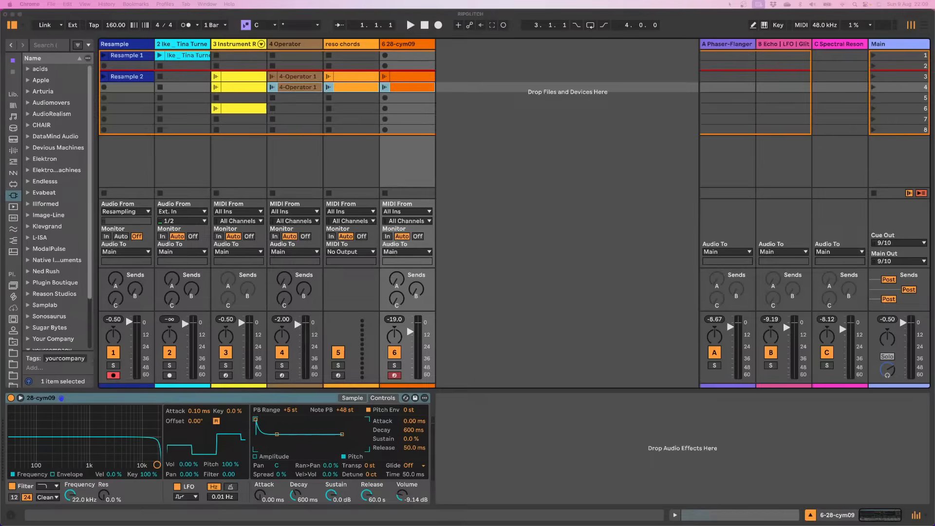
left_click(425, 26)
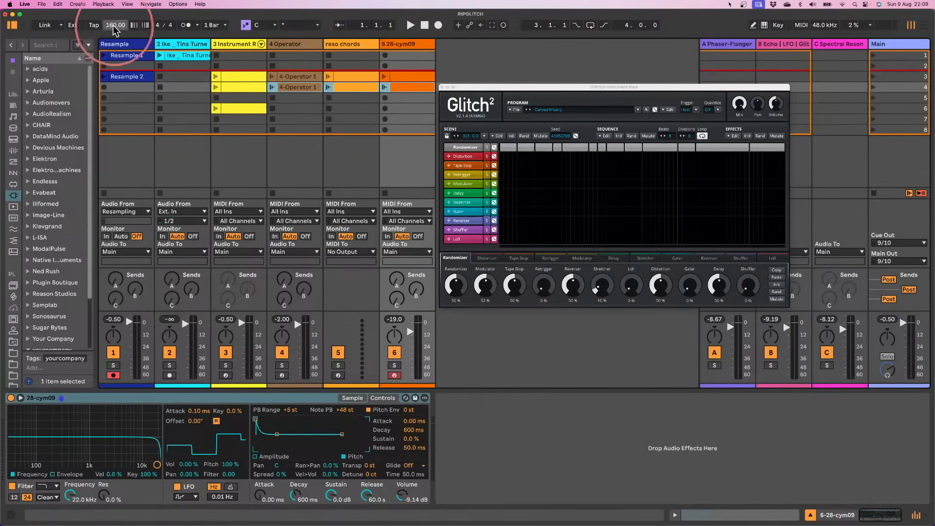